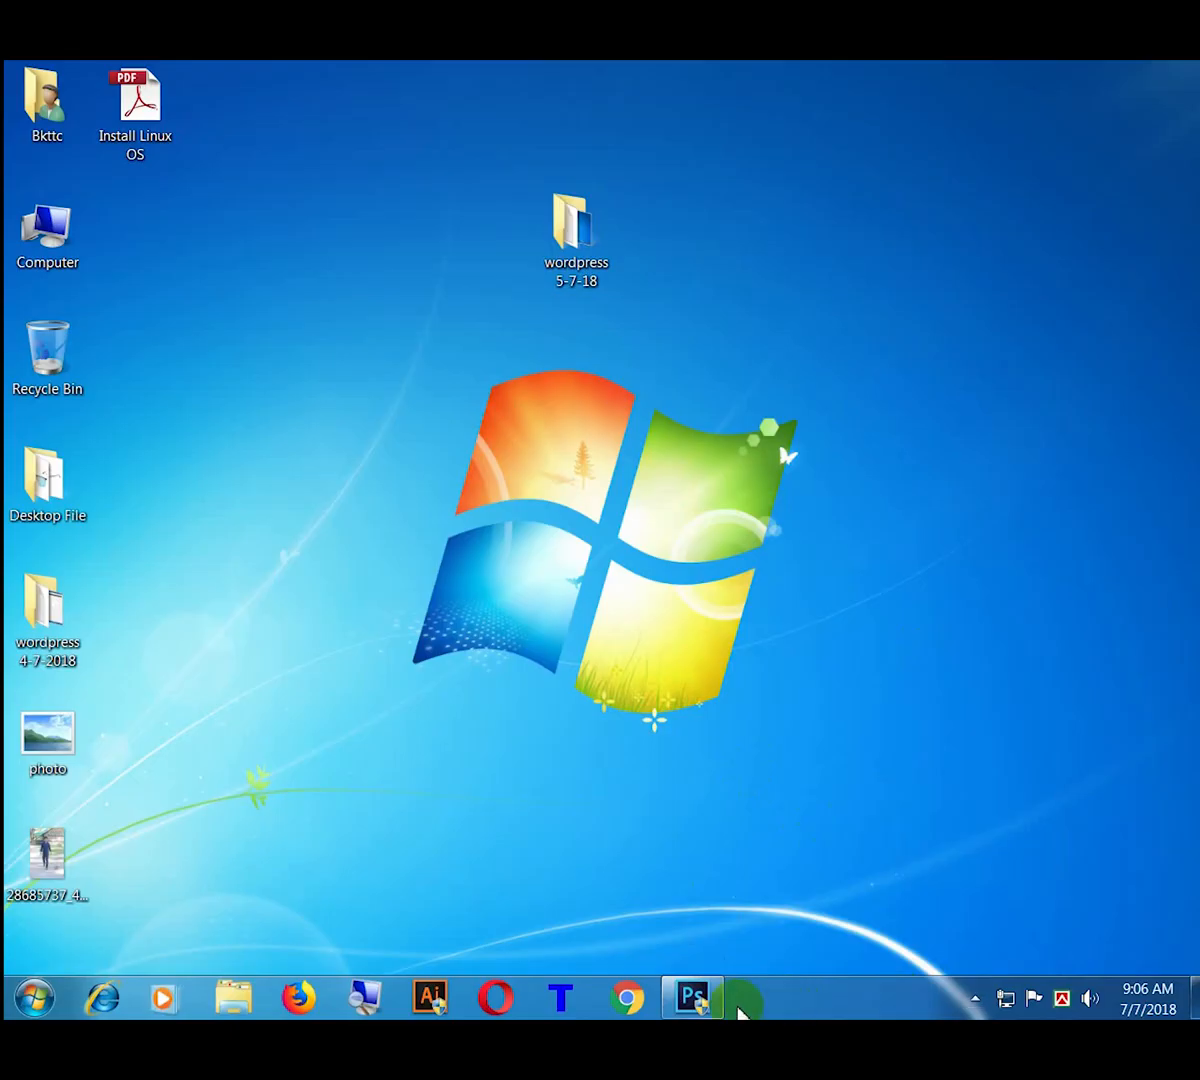
Step: Switch to Photoshop, reposition the floating toolbox and start a new document with the Web preset
left_click(692, 997)
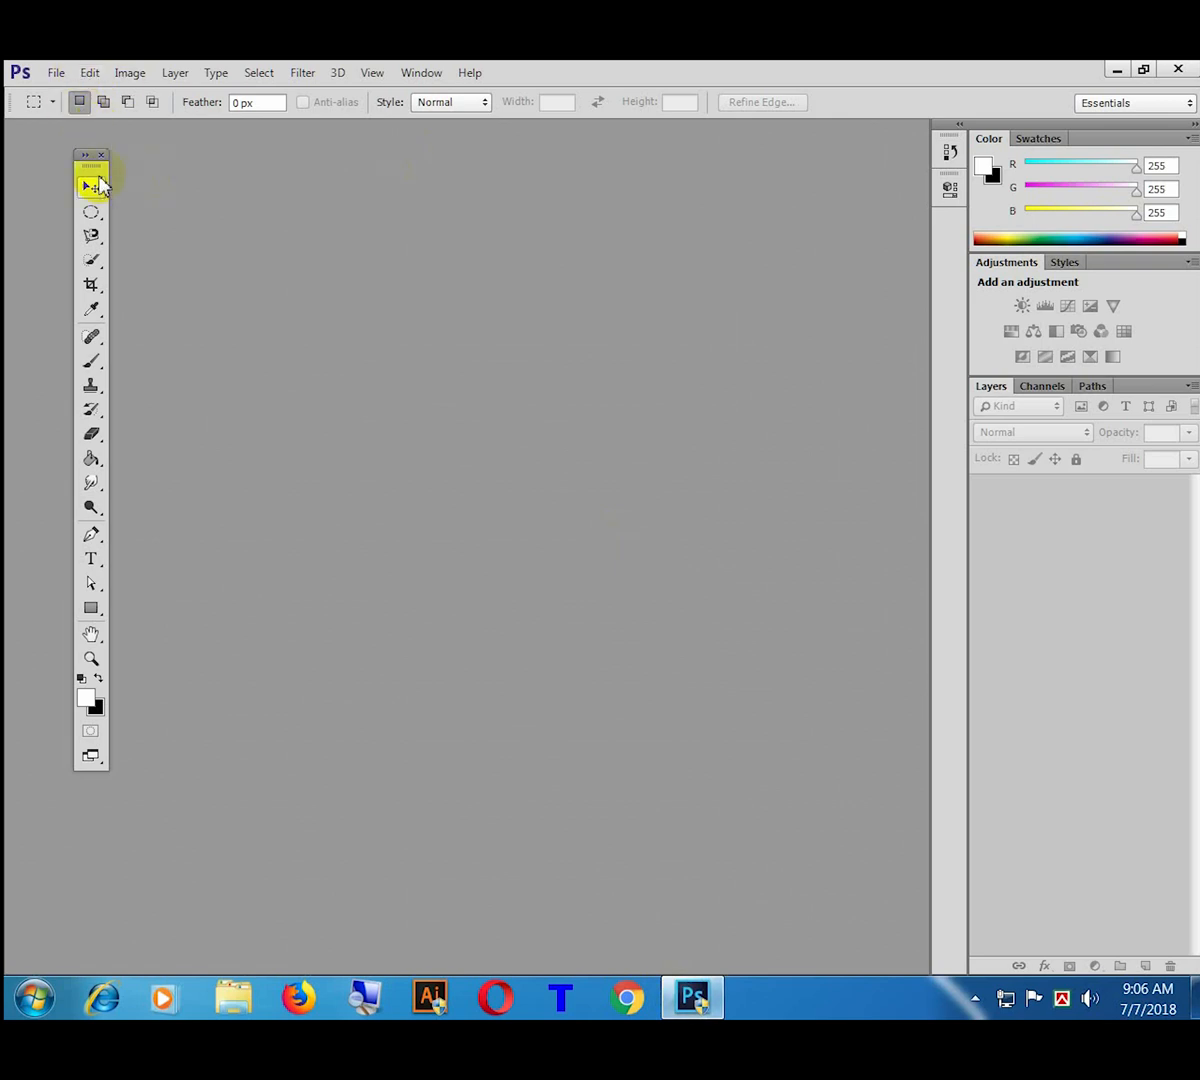
left_click_drag(101, 205, 115, 232)
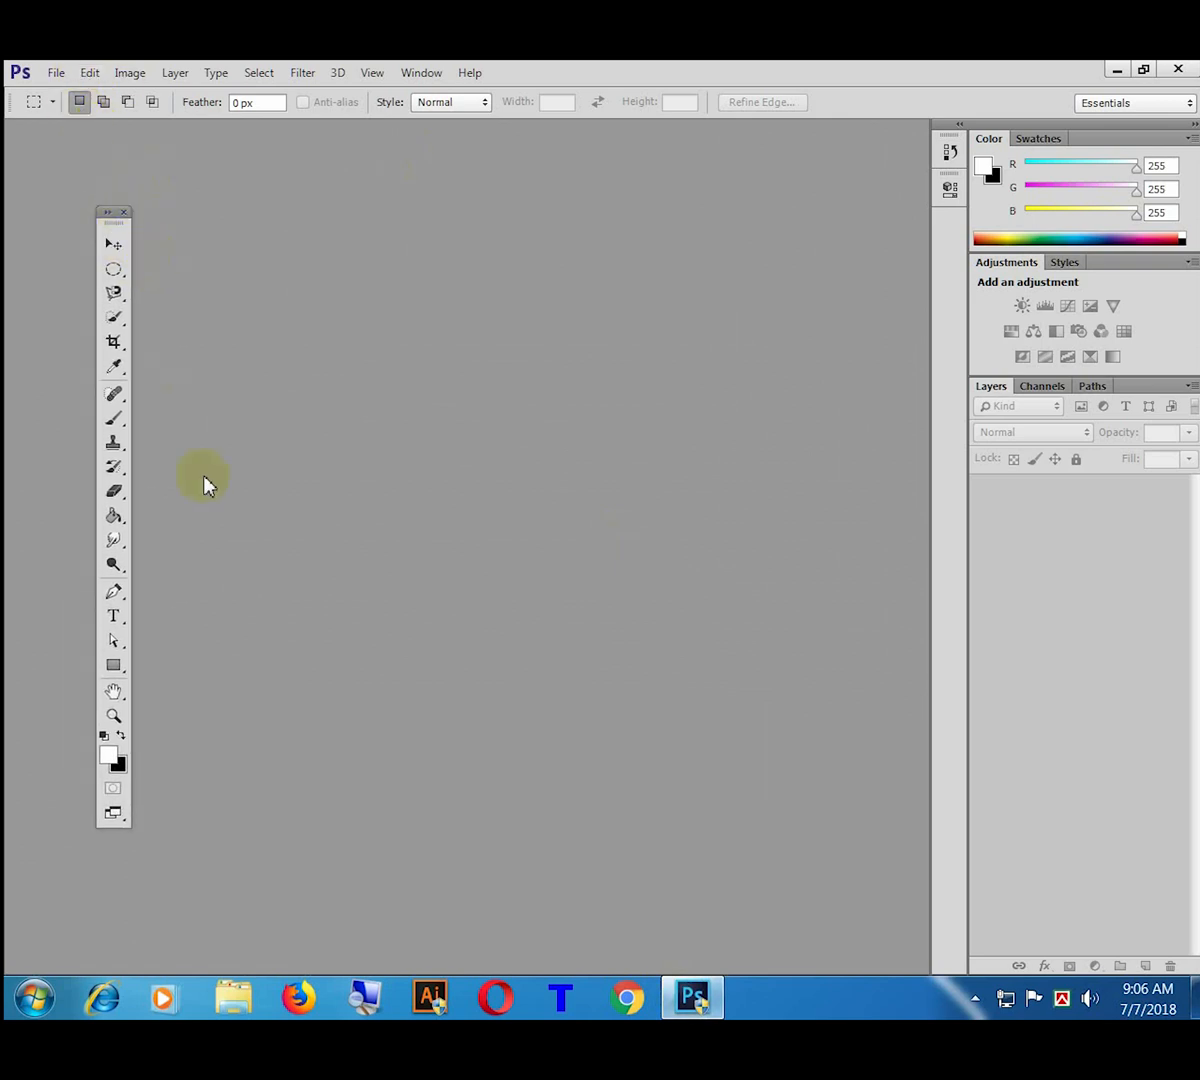
left_click(56, 73)
left_click(80, 97)
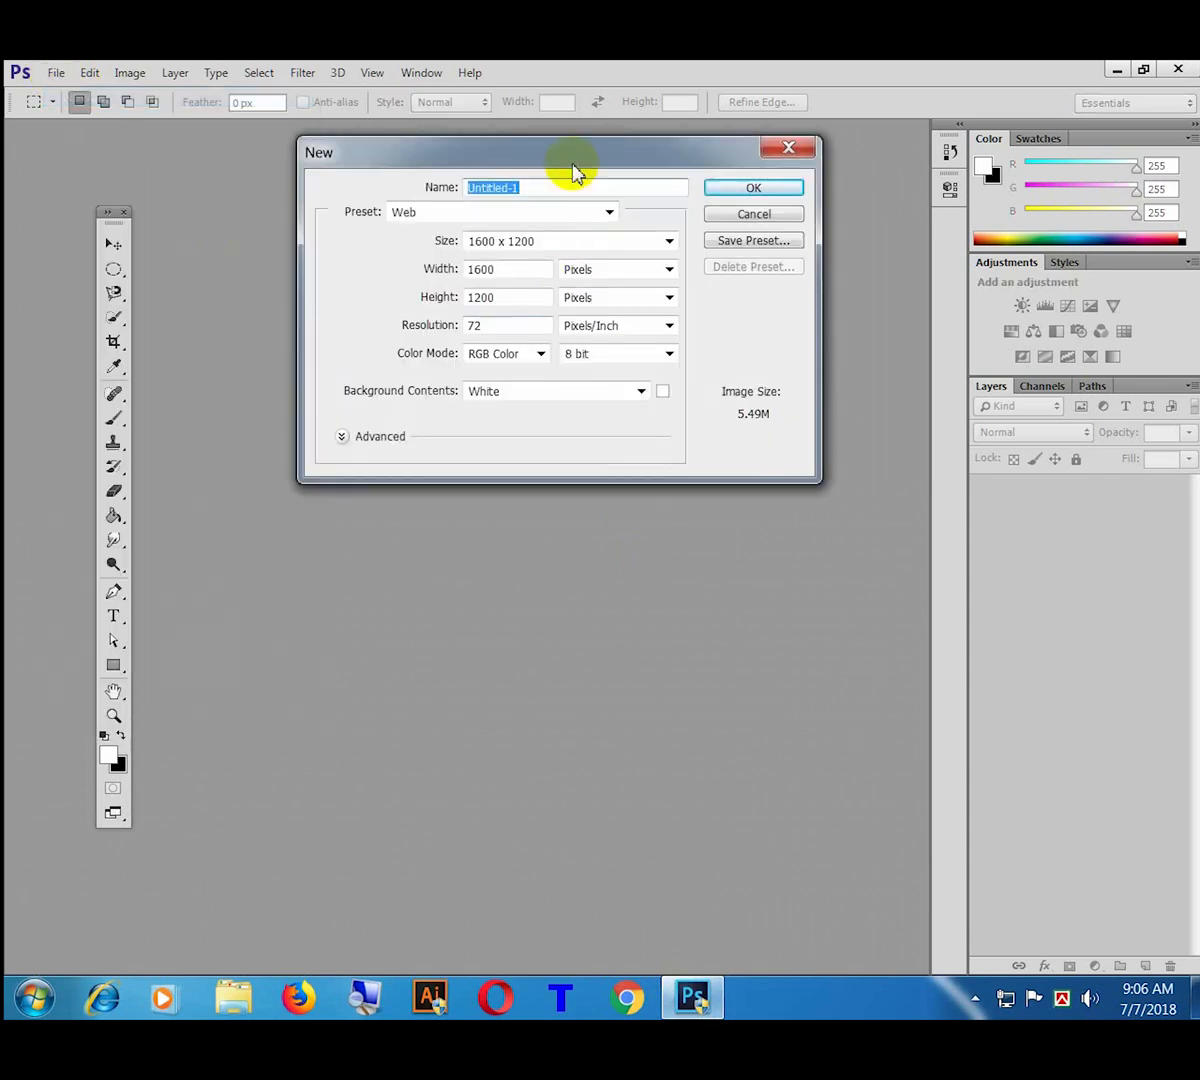
left_click_drag(670, 172, 855, 192)
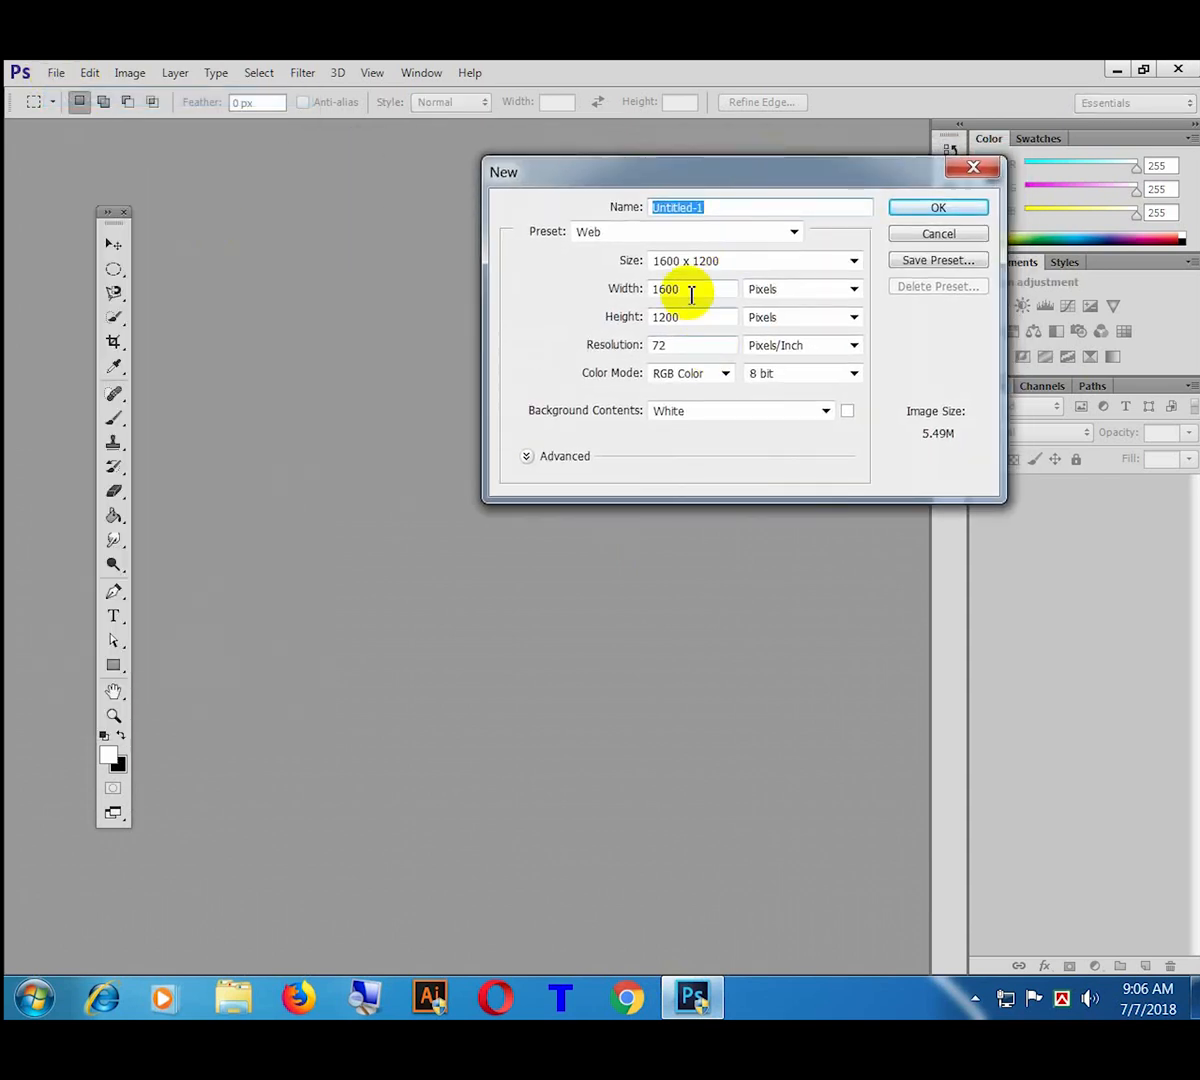
left_click(632, 233)
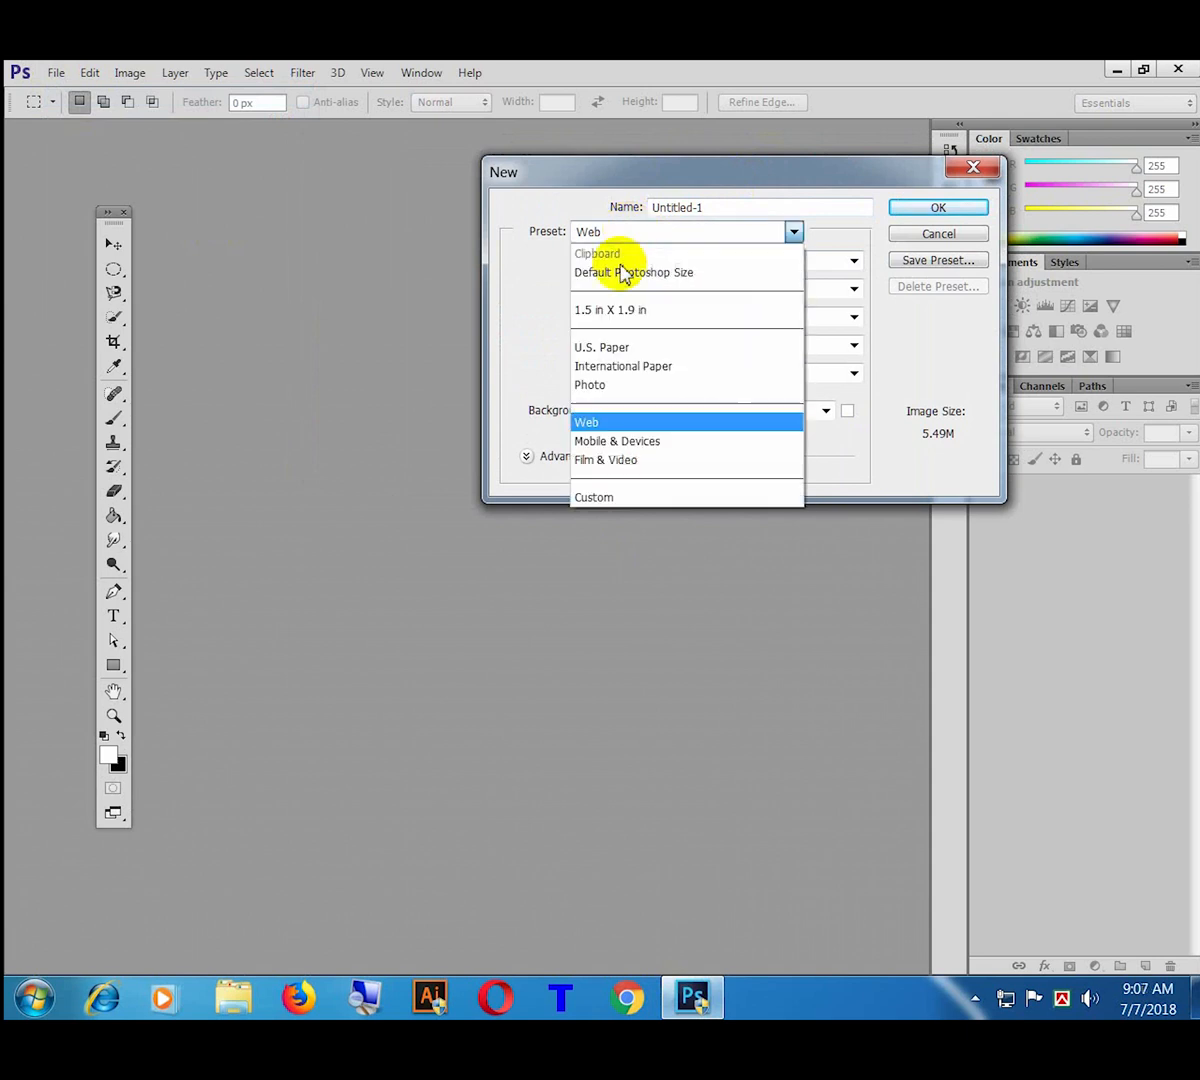
left_click(614, 423)
left_click(690, 263)
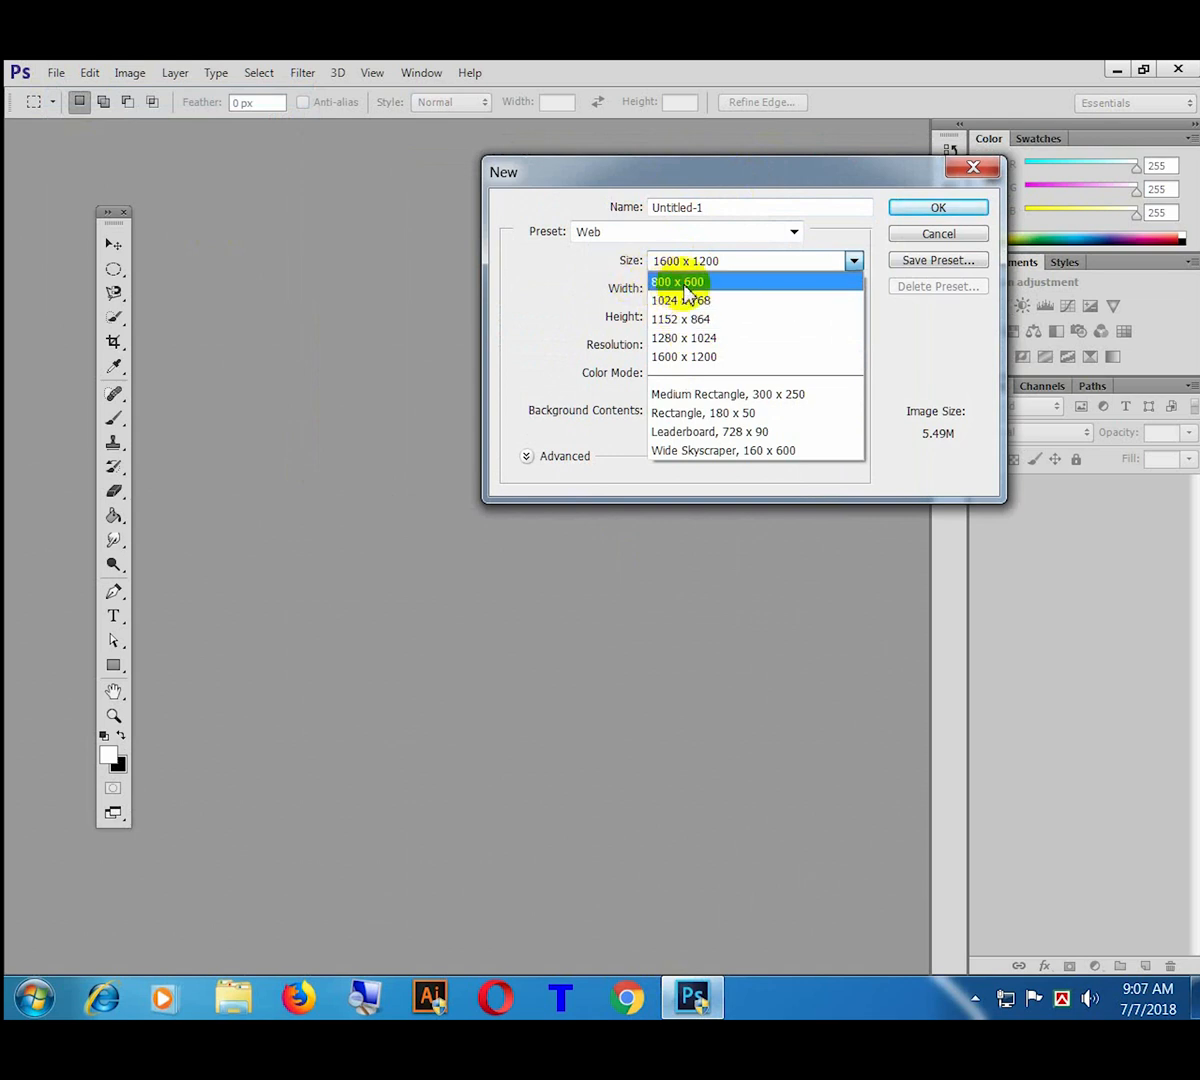
left_click(560, 260)
Step: Create the document at 1600 x 1200 pixels, 72 pixels/inch, in RGB Color mode
left_click_drag(688, 290, 632, 289)
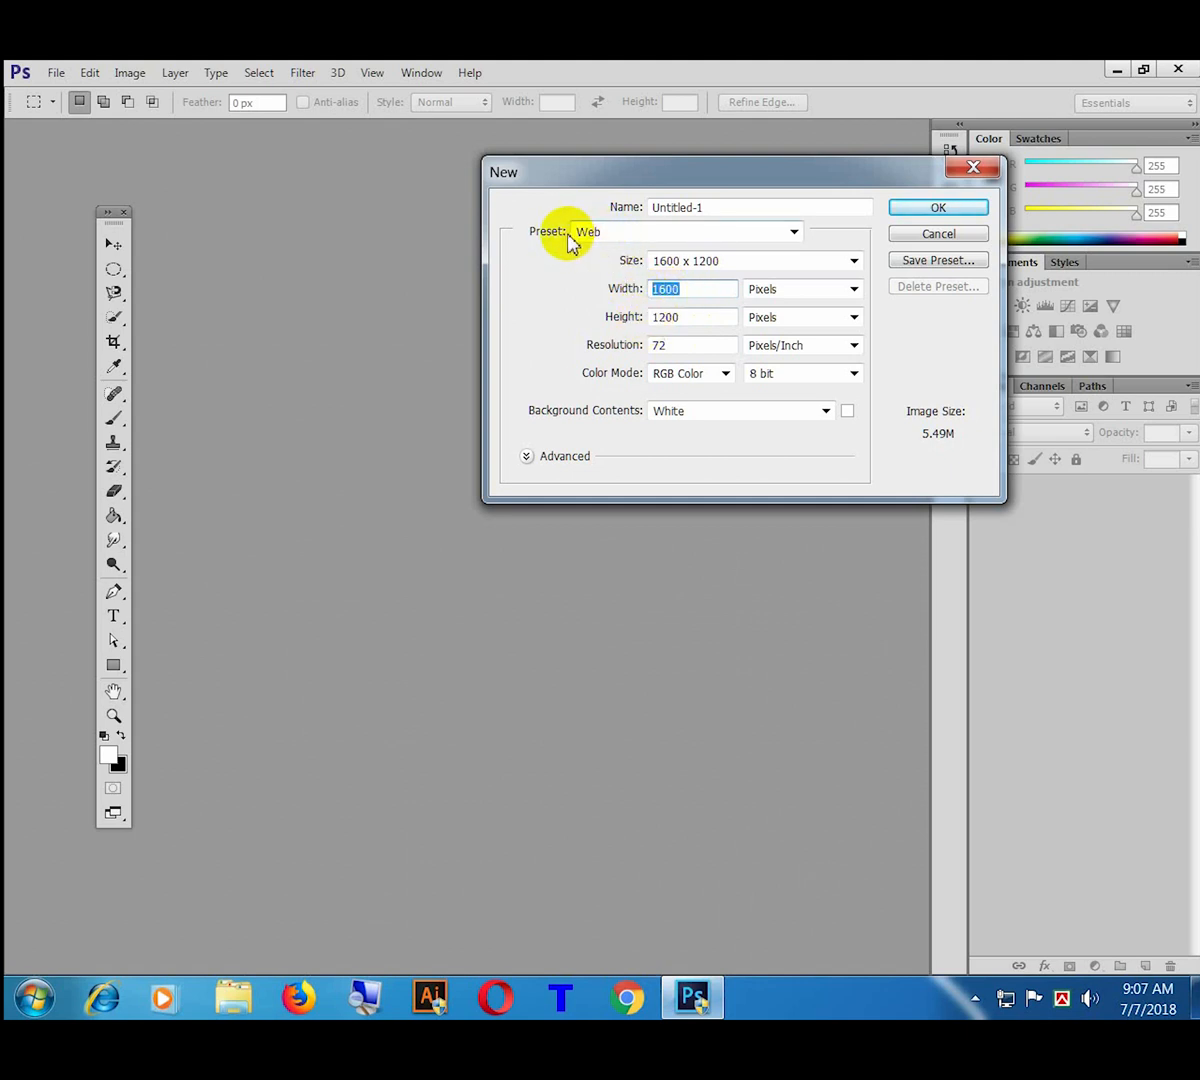
left_click(700, 294)
left_click_drag(694, 294, 567, 292)
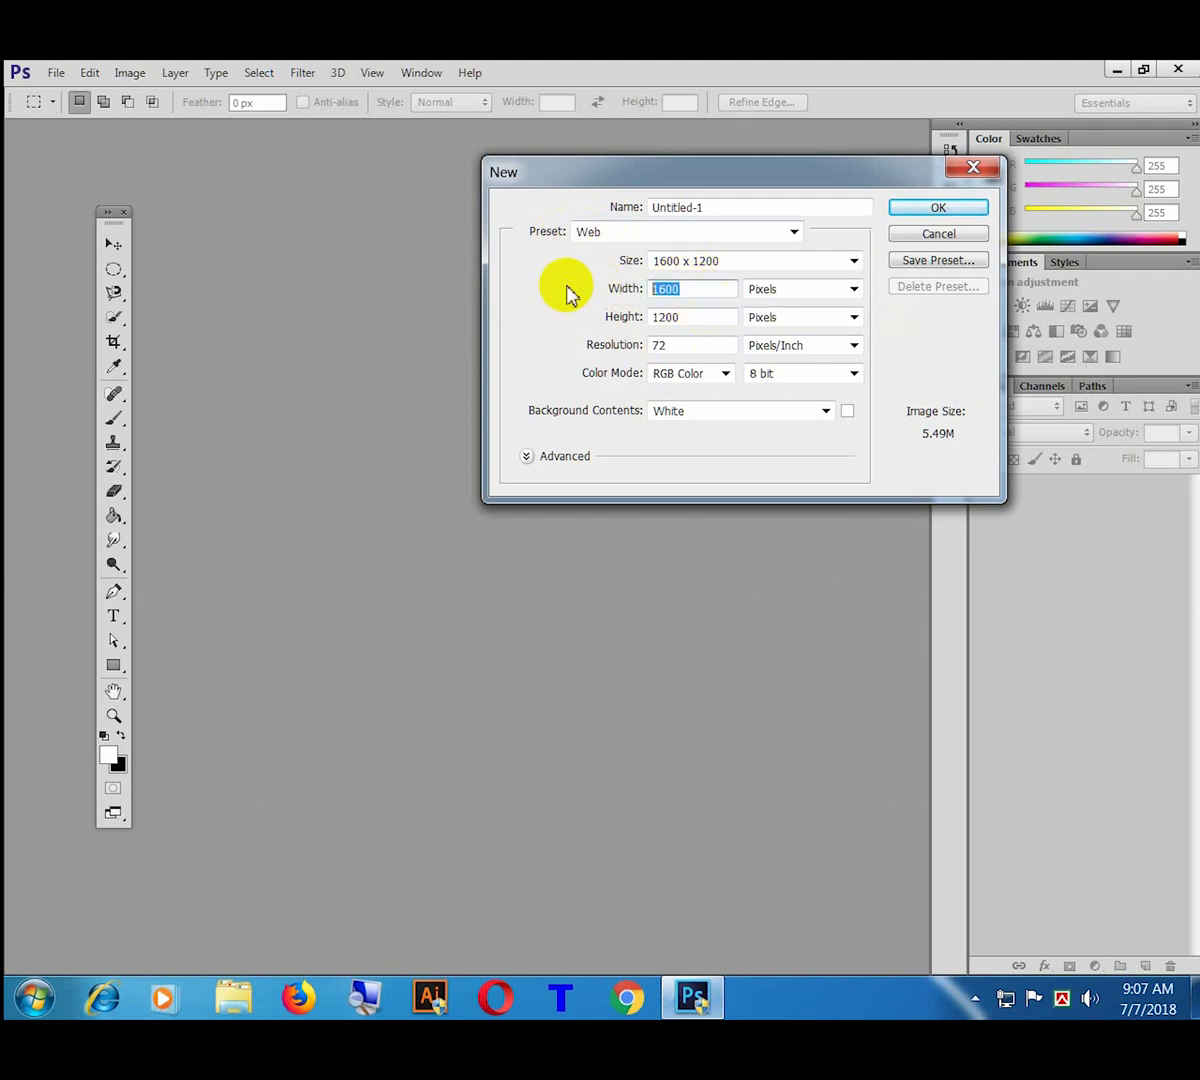
type("1")
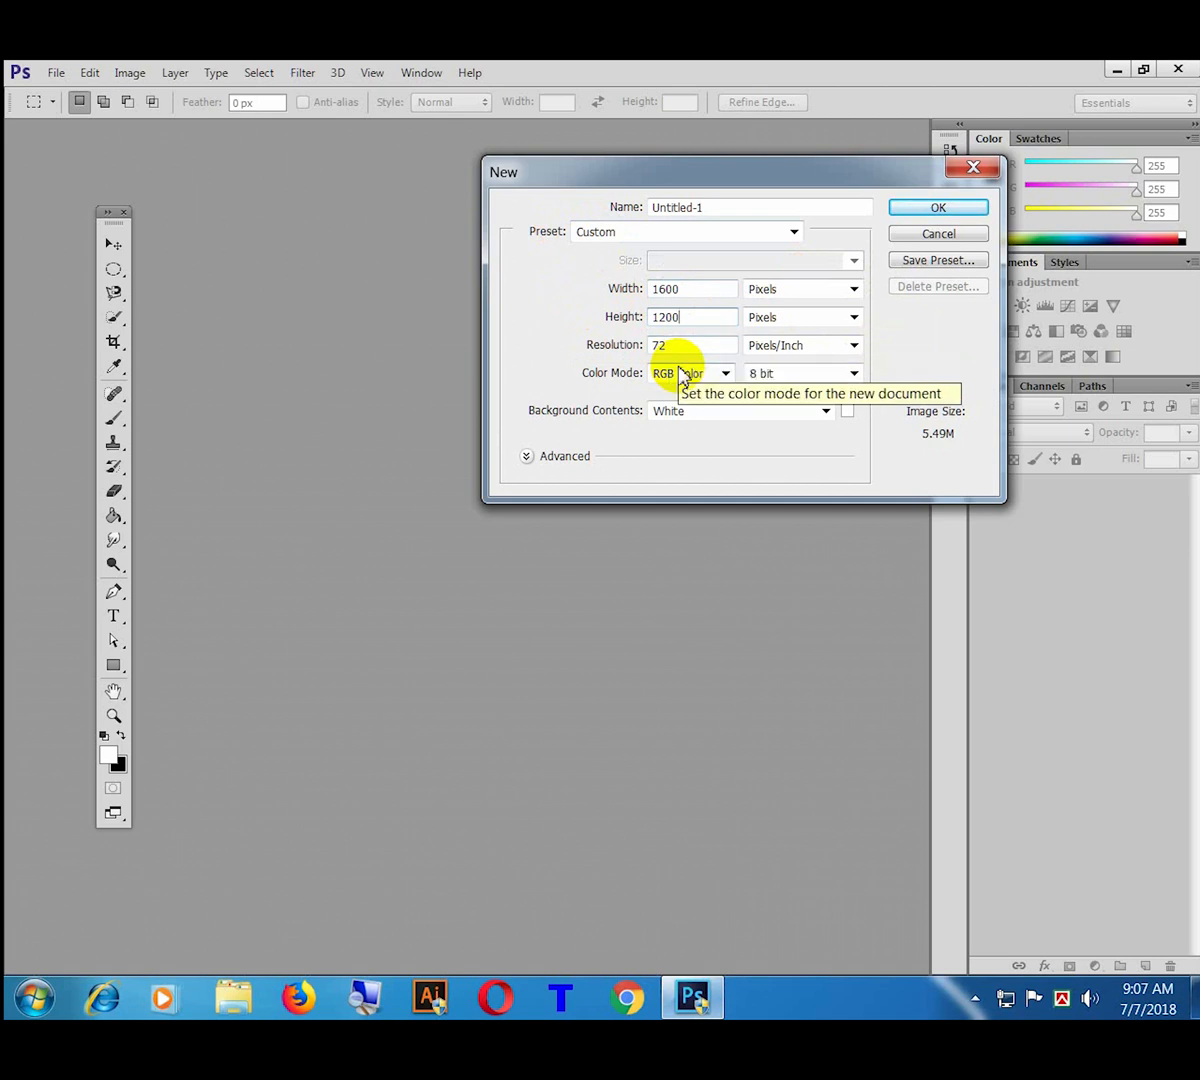
double_click(686, 318)
double_click(692, 293)
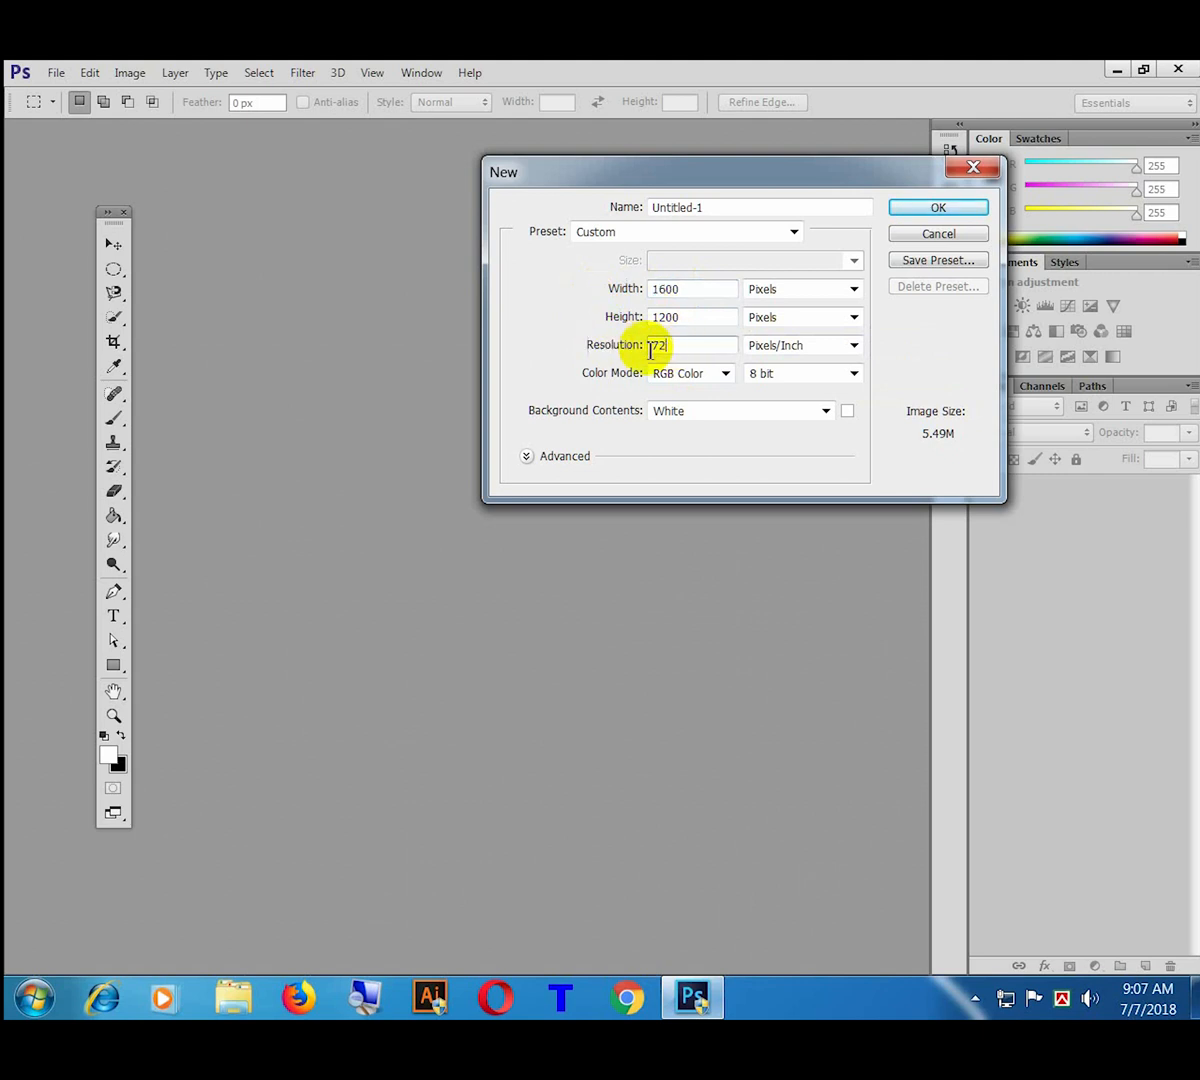
double_click(660, 346)
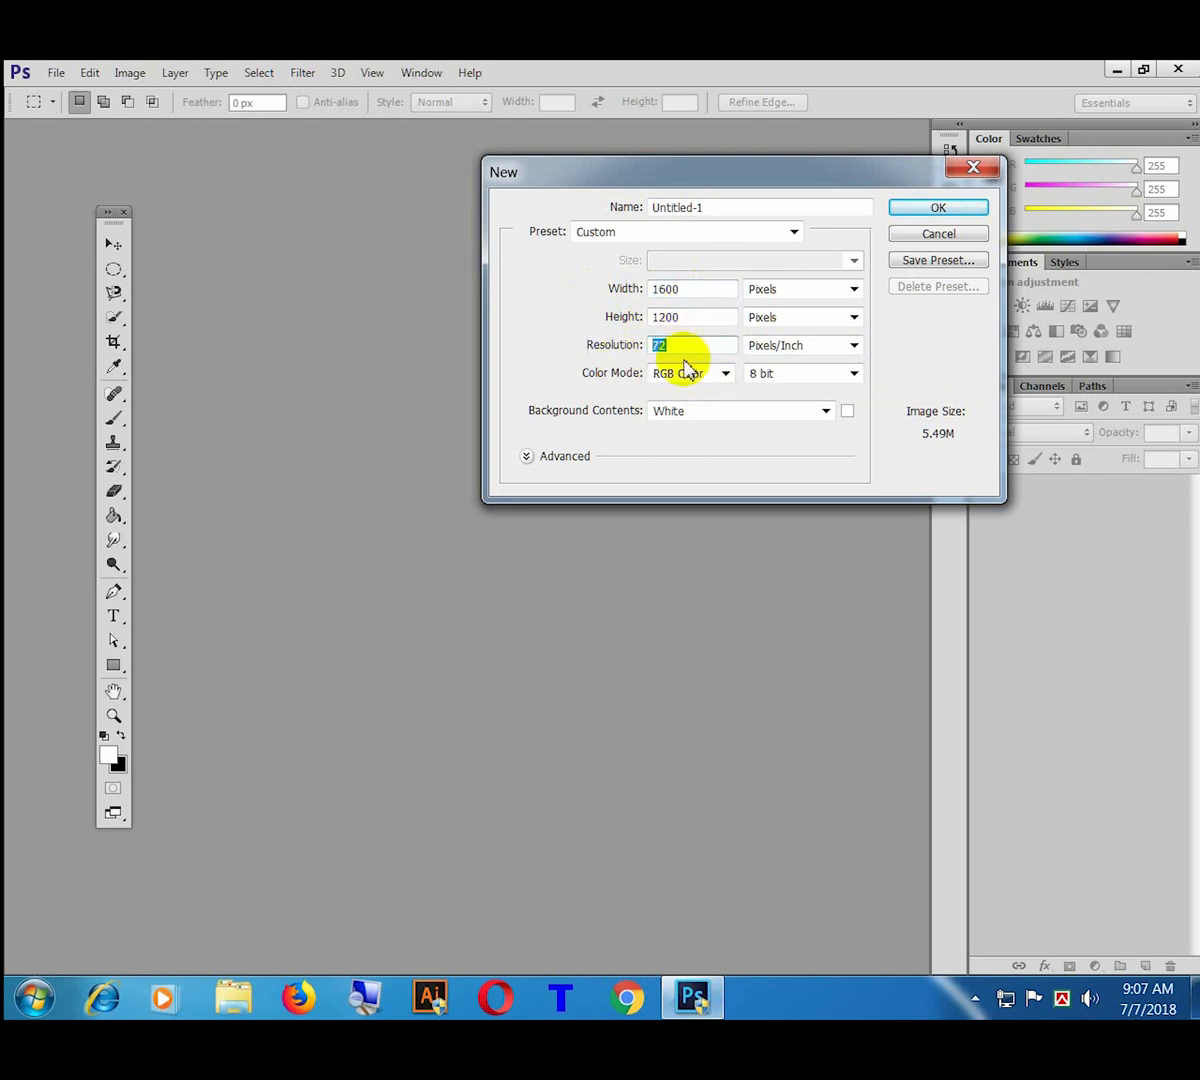
left_click(700, 378)
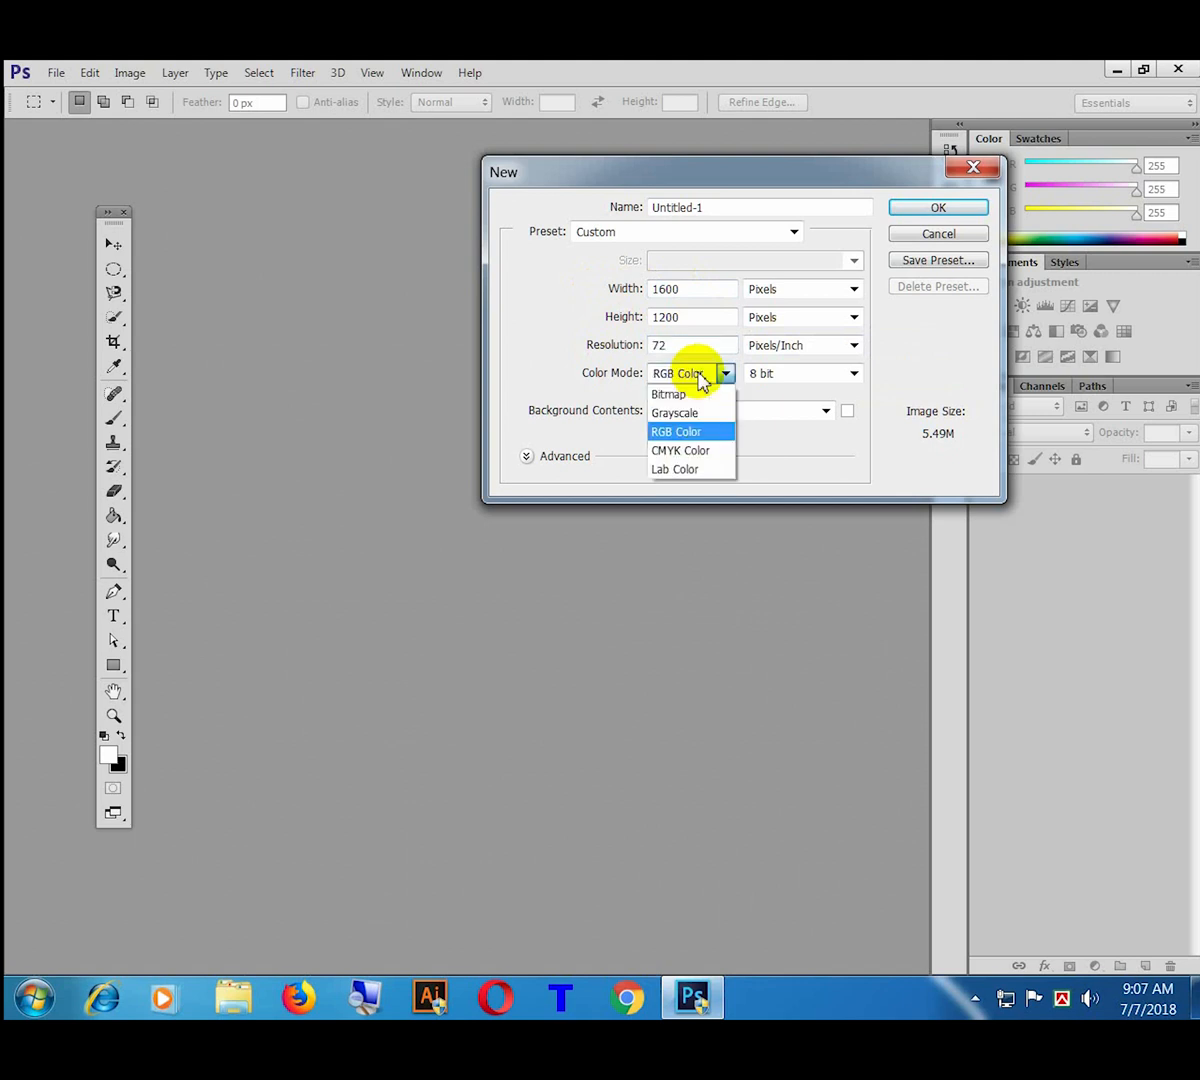
left_click(697, 431)
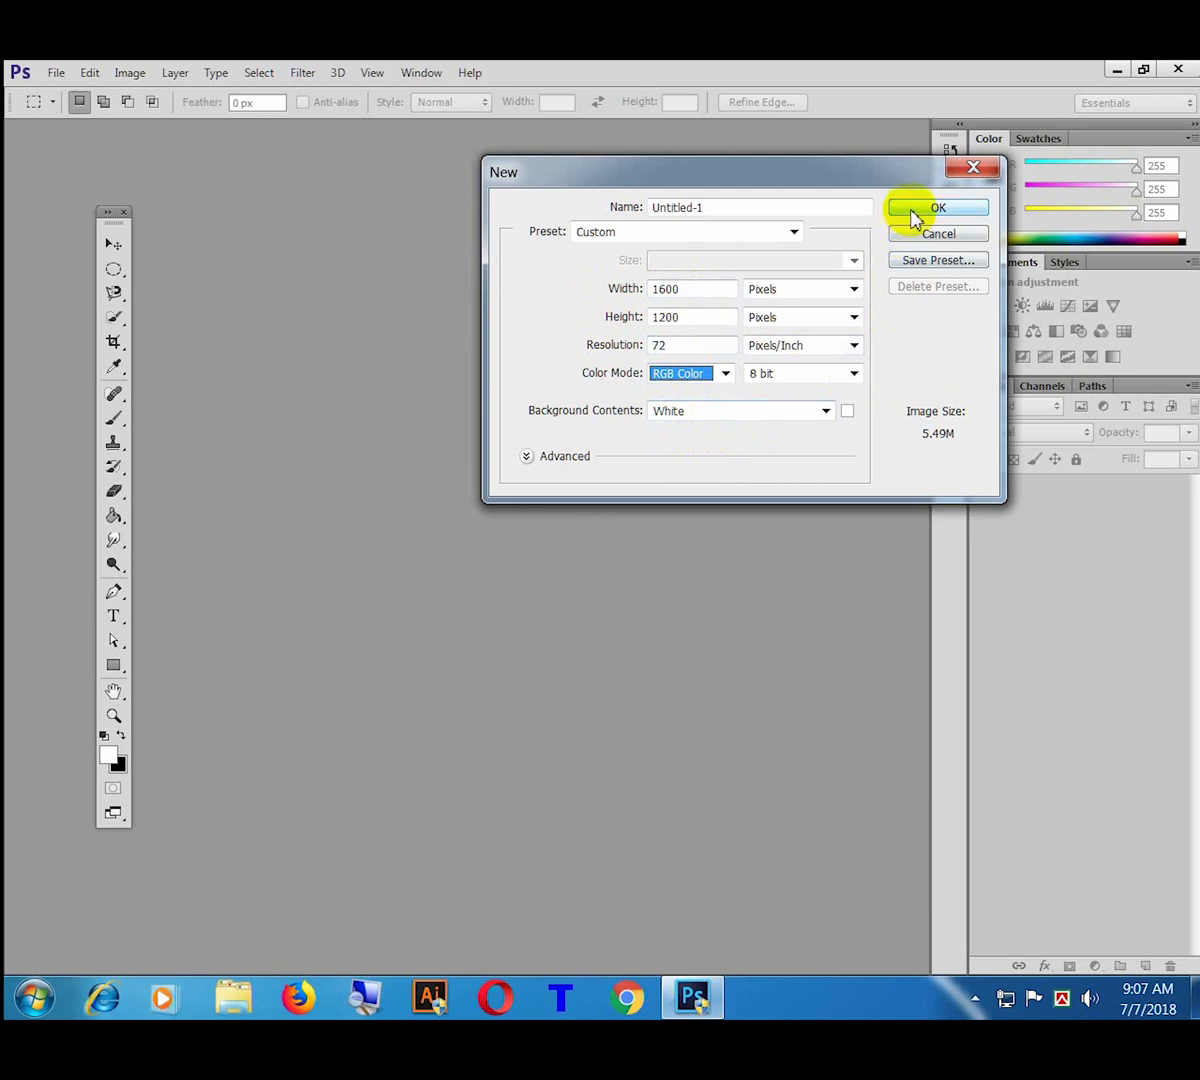
left_click(945, 211)
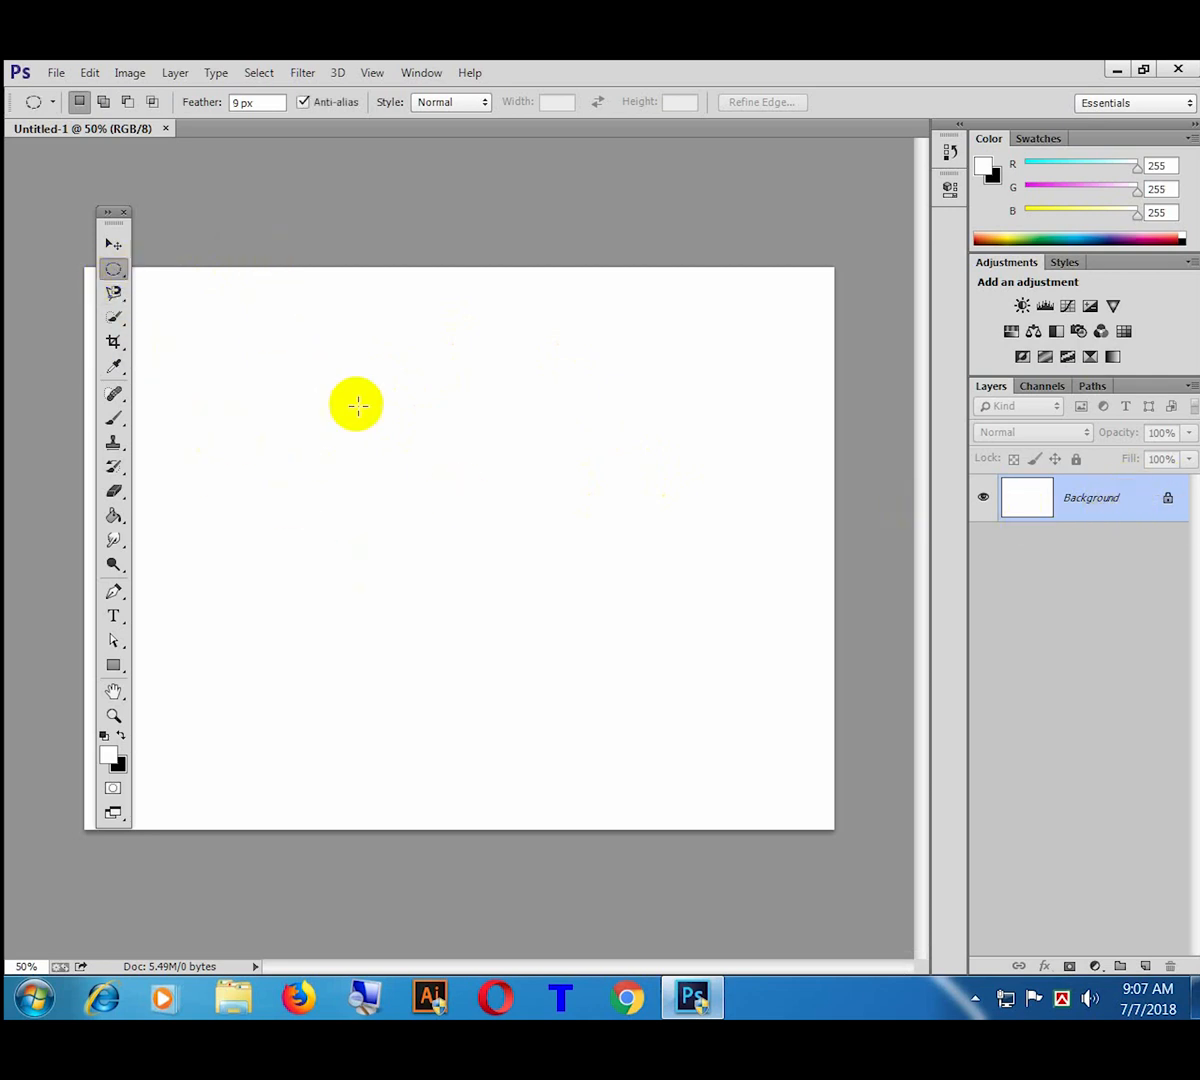
Step: Draw an elliptical selection with a 9 px feather left of the canvas centre and fill it with black
left_click_drag(263, 404, 481, 658)
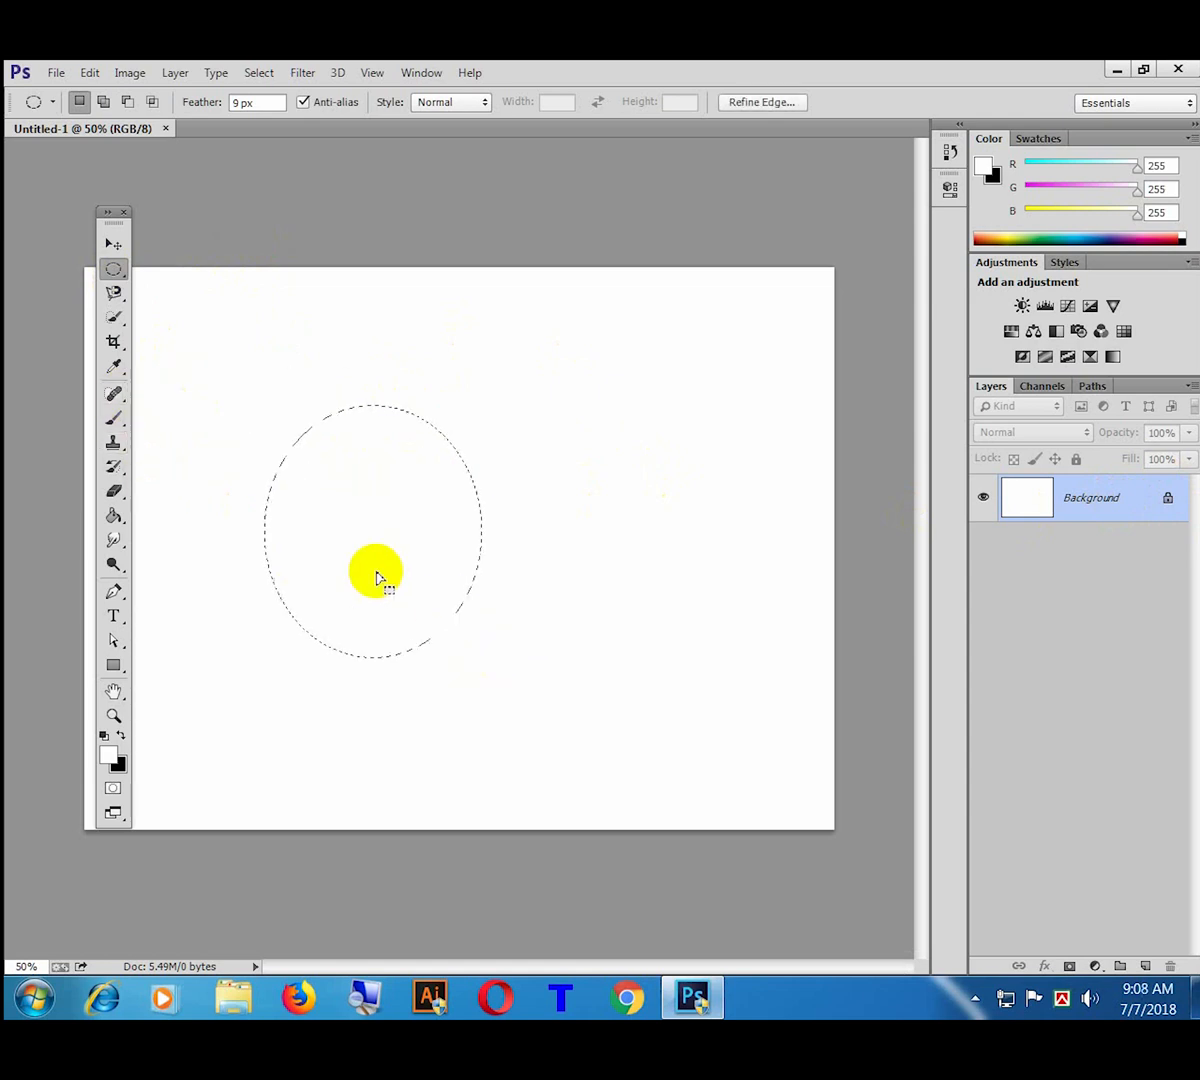
left_click(114, 514)
left_click(119, 734)
left_click(345, 580)
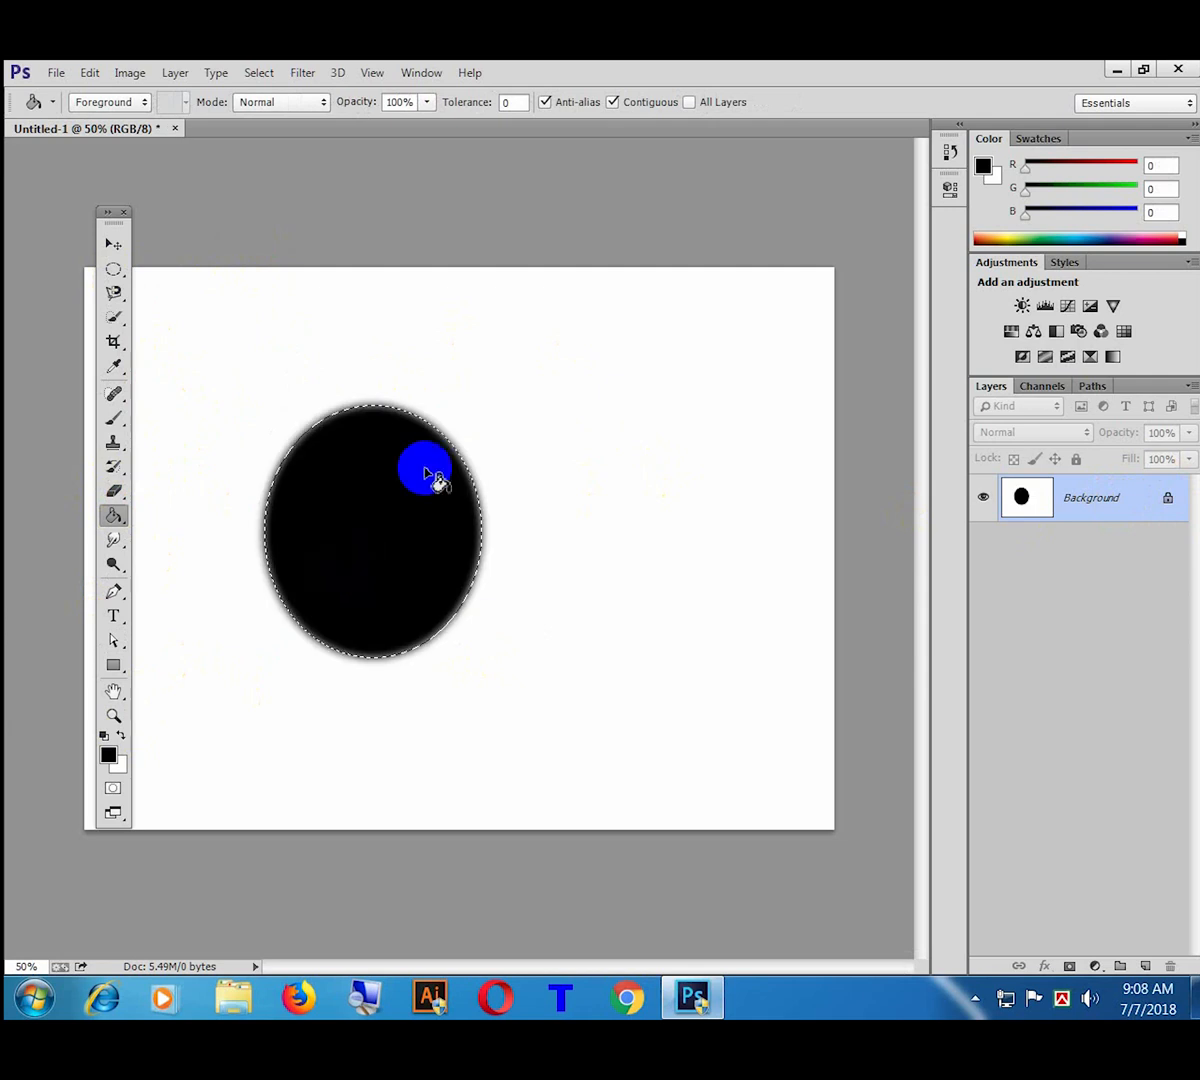
Step: Unlock the Background layer and try to move the black ellipse on the canvas
left_click(113, 244)
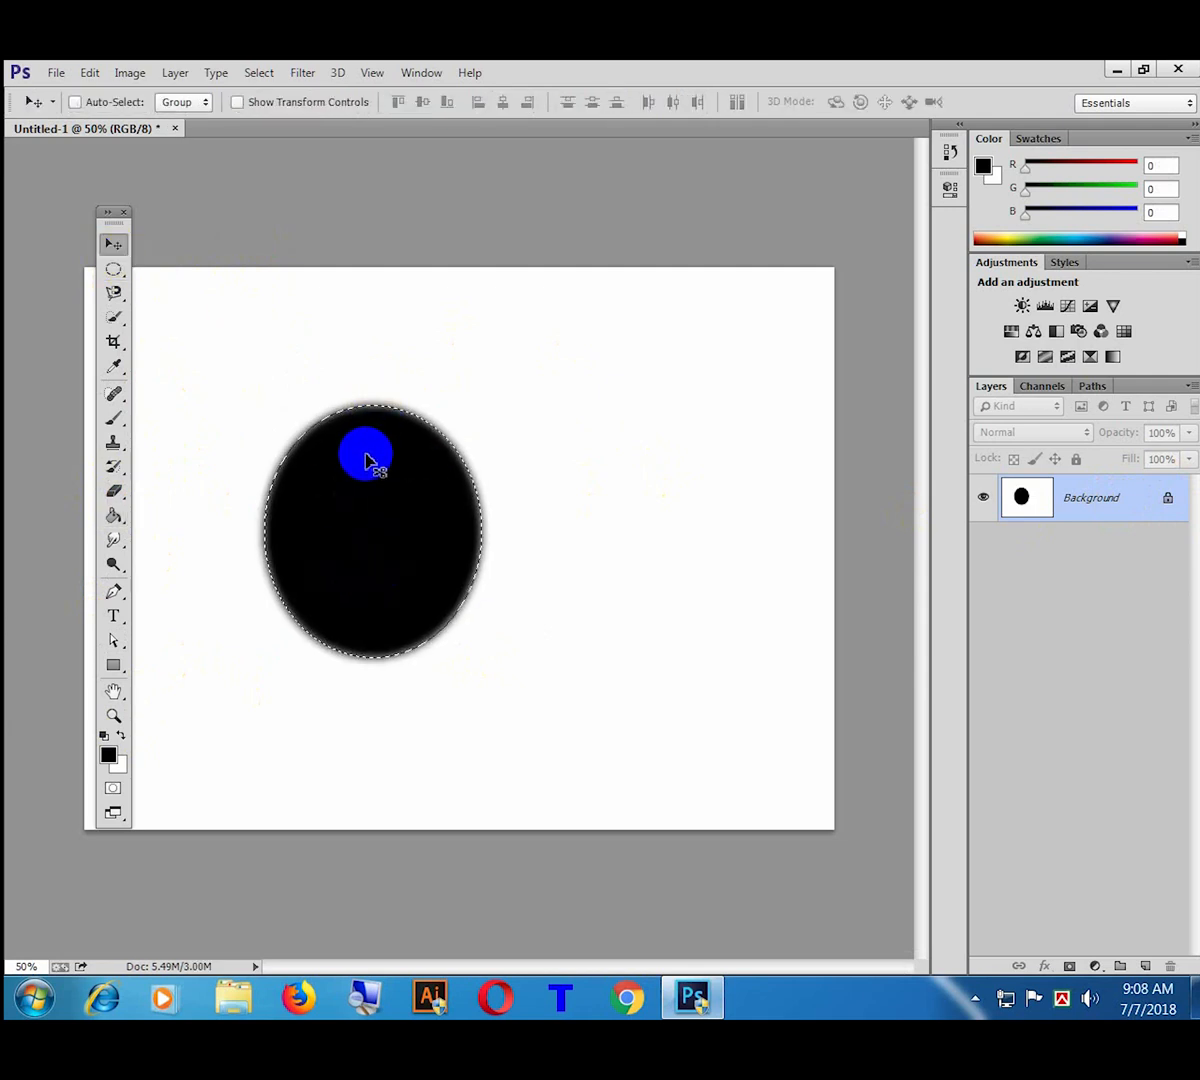
left_click_drag(394, 517, 589, 504)
left_click(612, 418)
left_click(1166, 497)
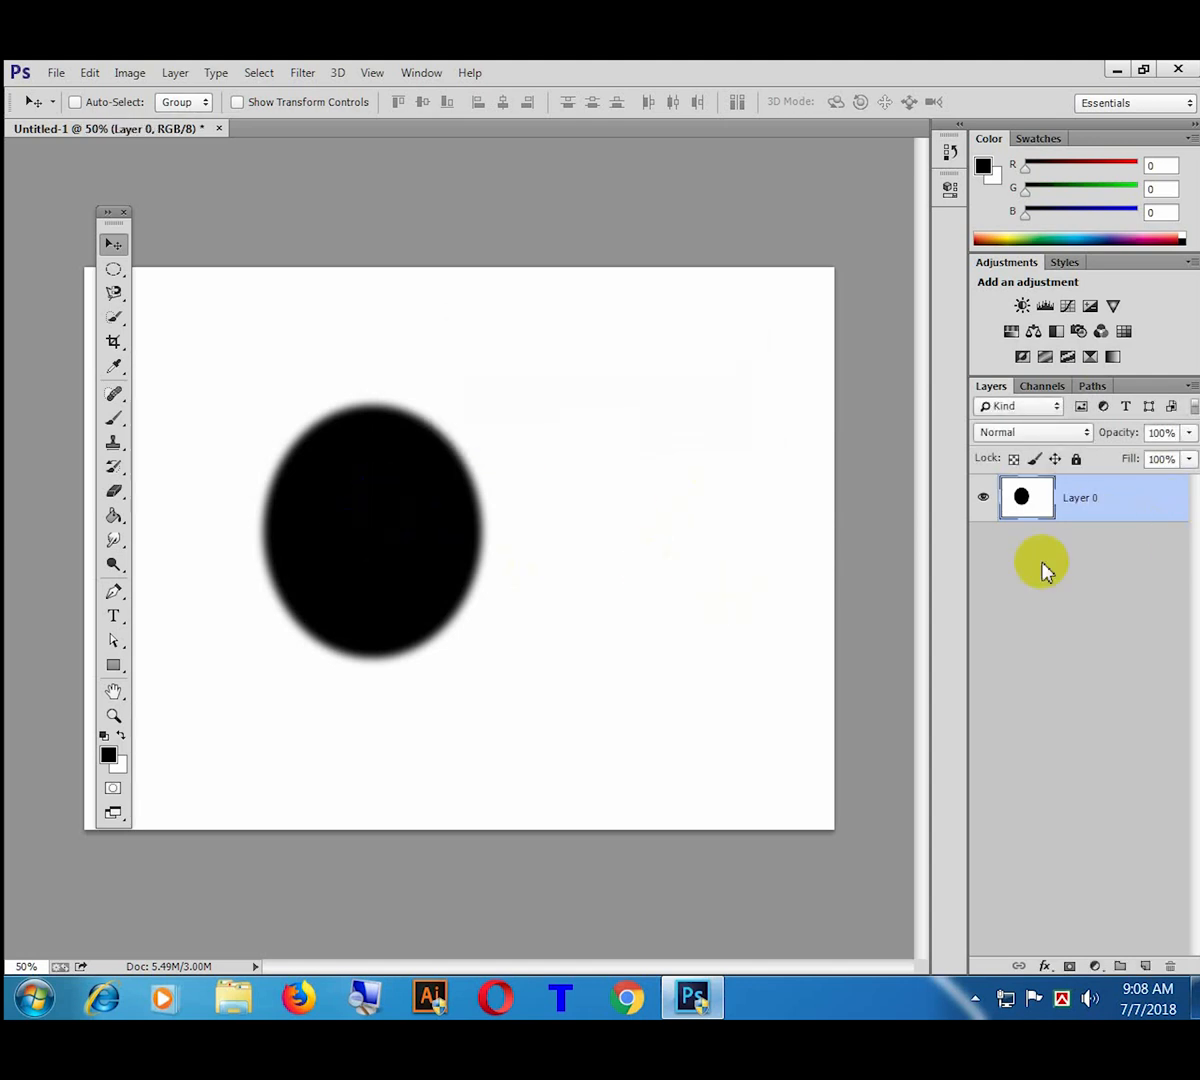
left_click_drag(405, 548, 368, 647)
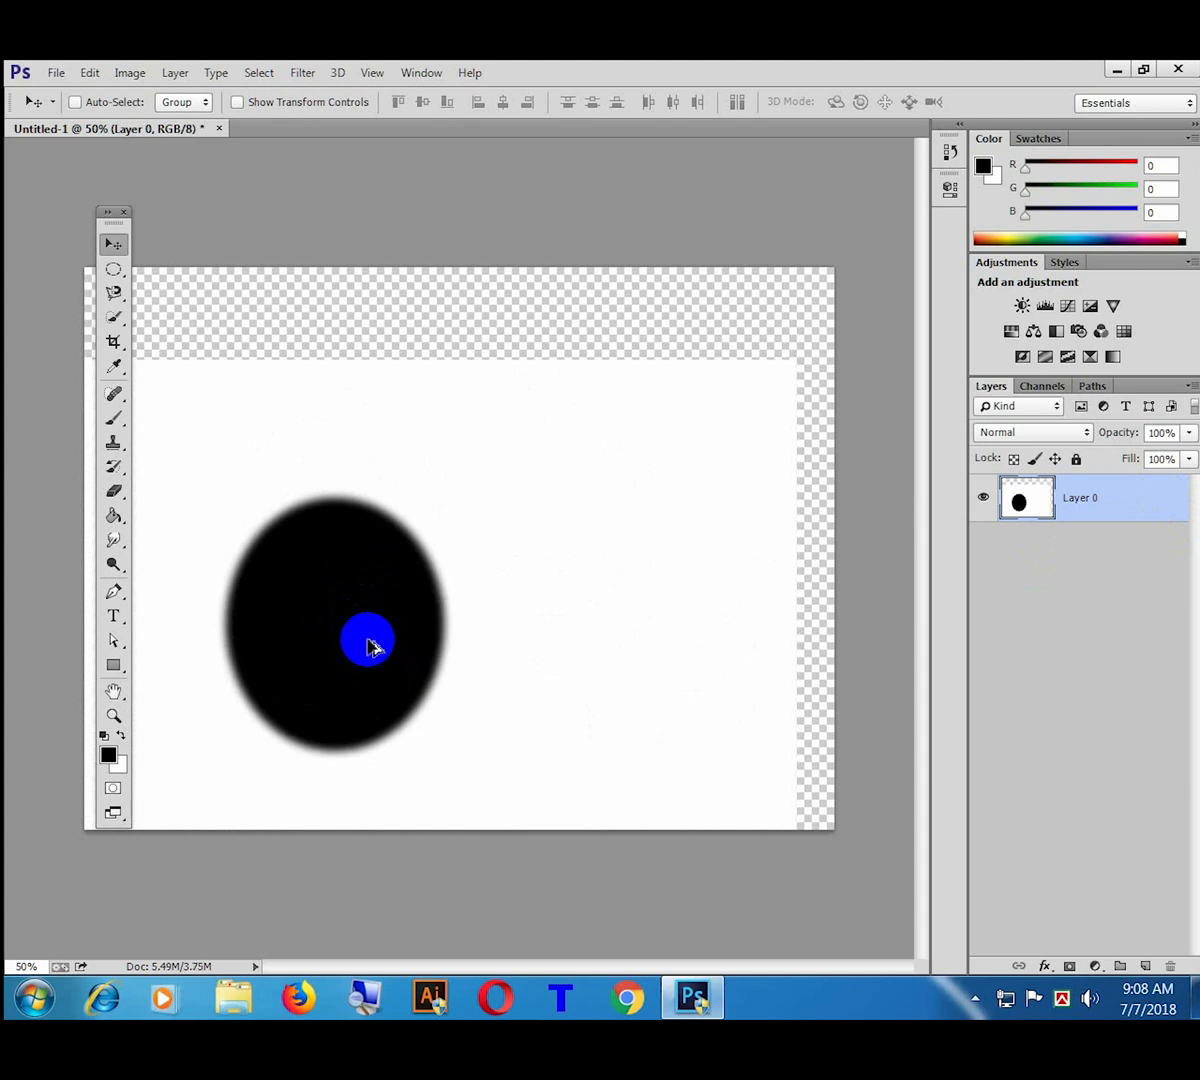
Step: Undo the layer move, the Background unlock, the deselection and the black fill
key("ctrl+alt+z")
key("ctrl+alt+z")
key("ctrl+alt+z")
key("ctrl+alt+z")
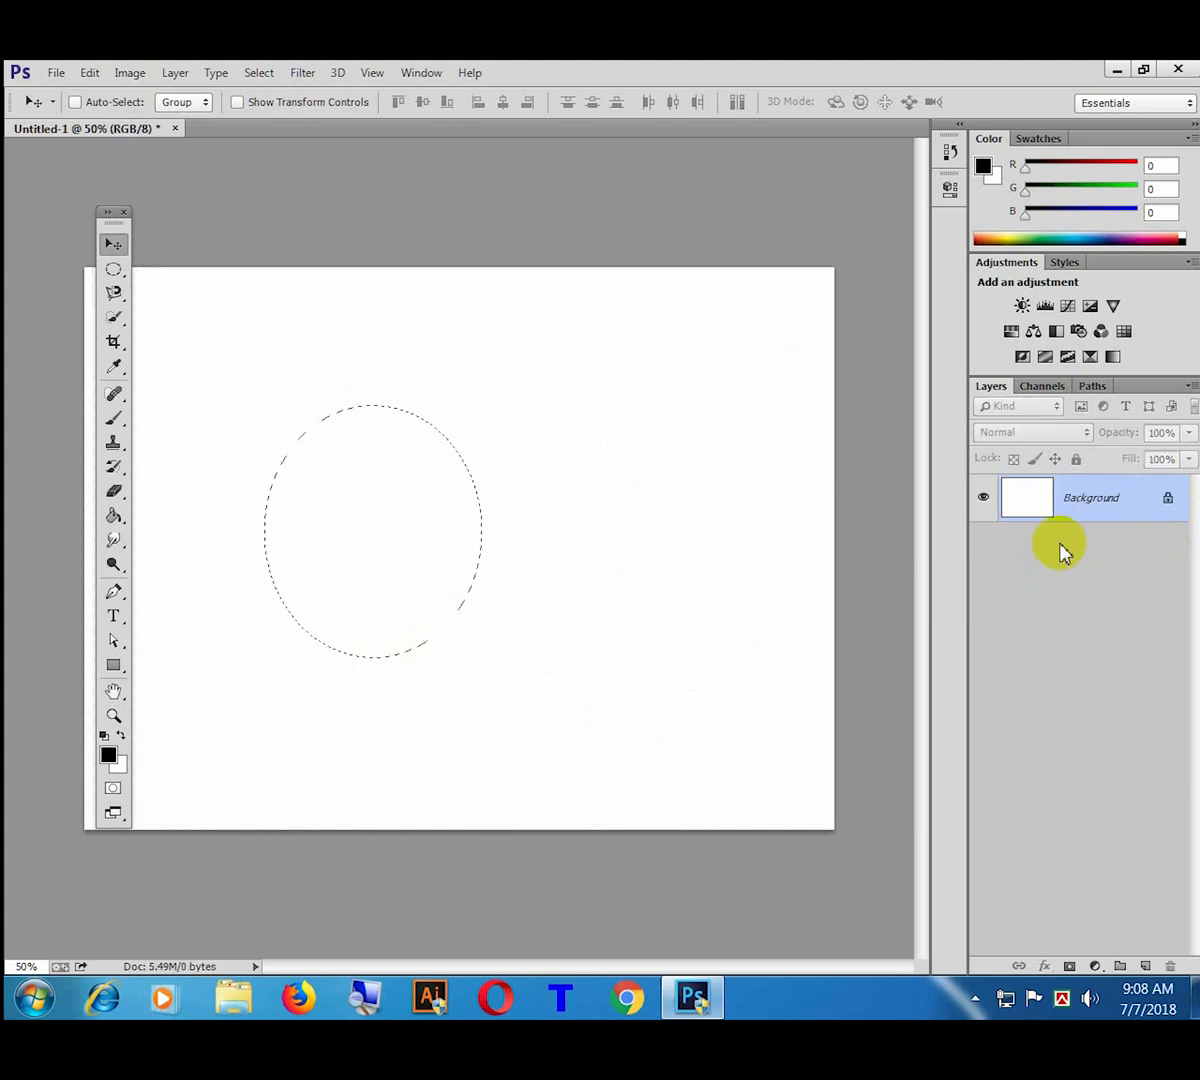
Step: Convert the locked Background into a regular layer and add a new empty layer above it
left_click(1167, 499)
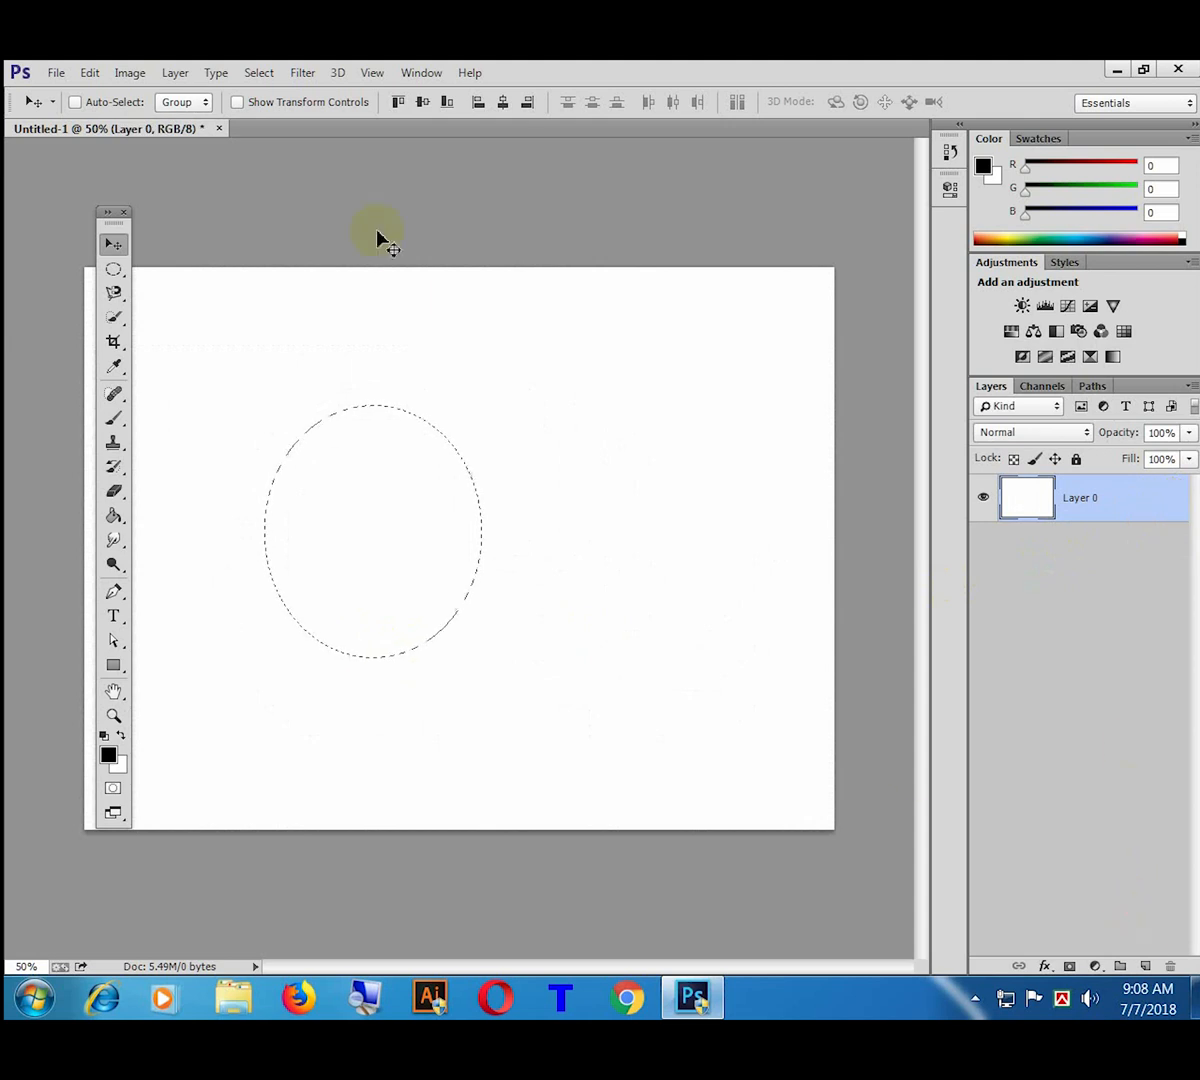
left_click(176, 74)
mouse_move(195, 105)
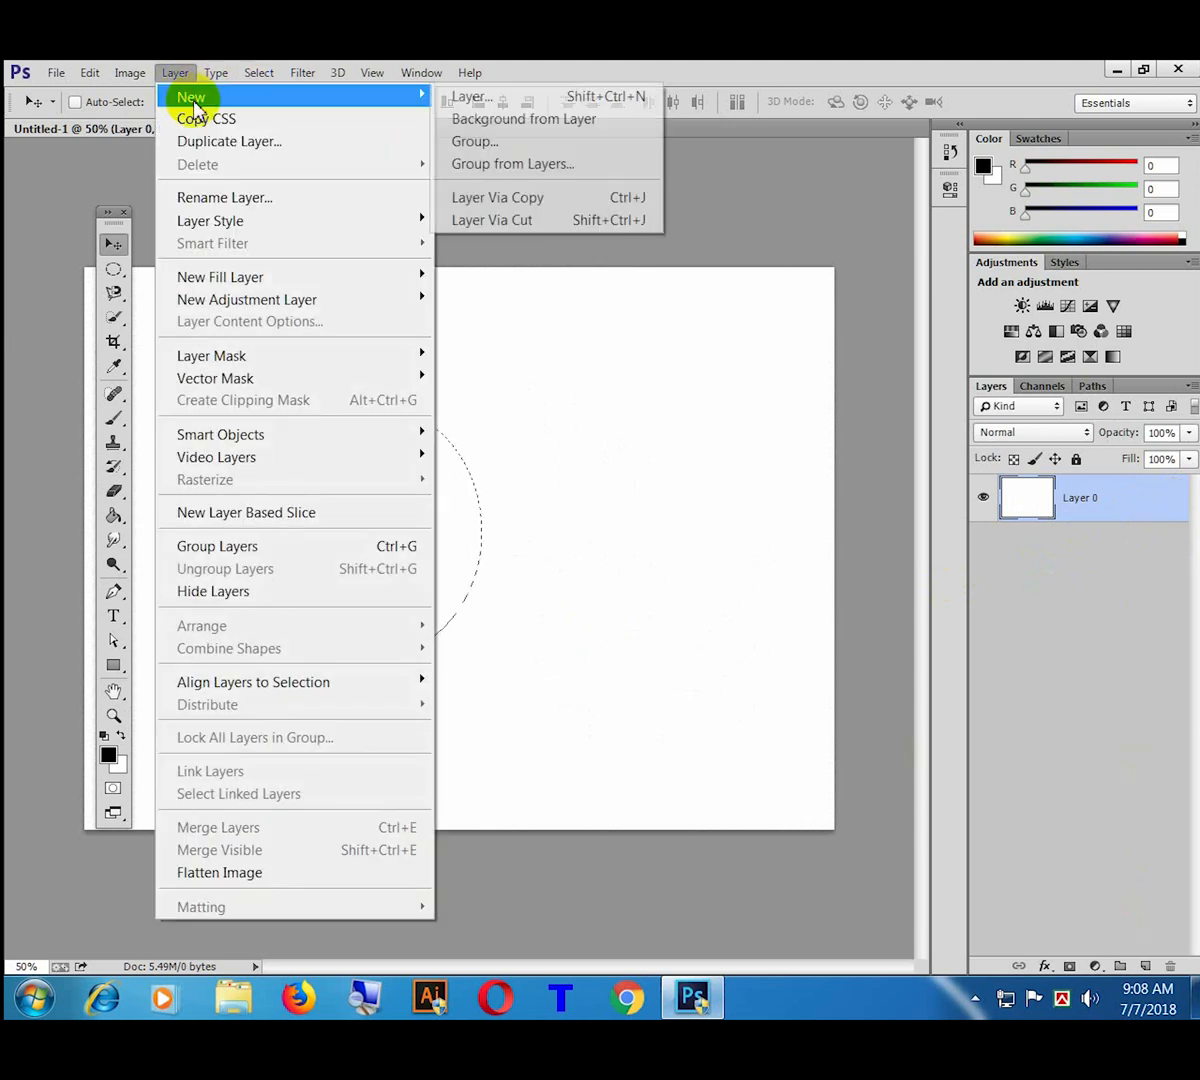
left_click(518, 108)
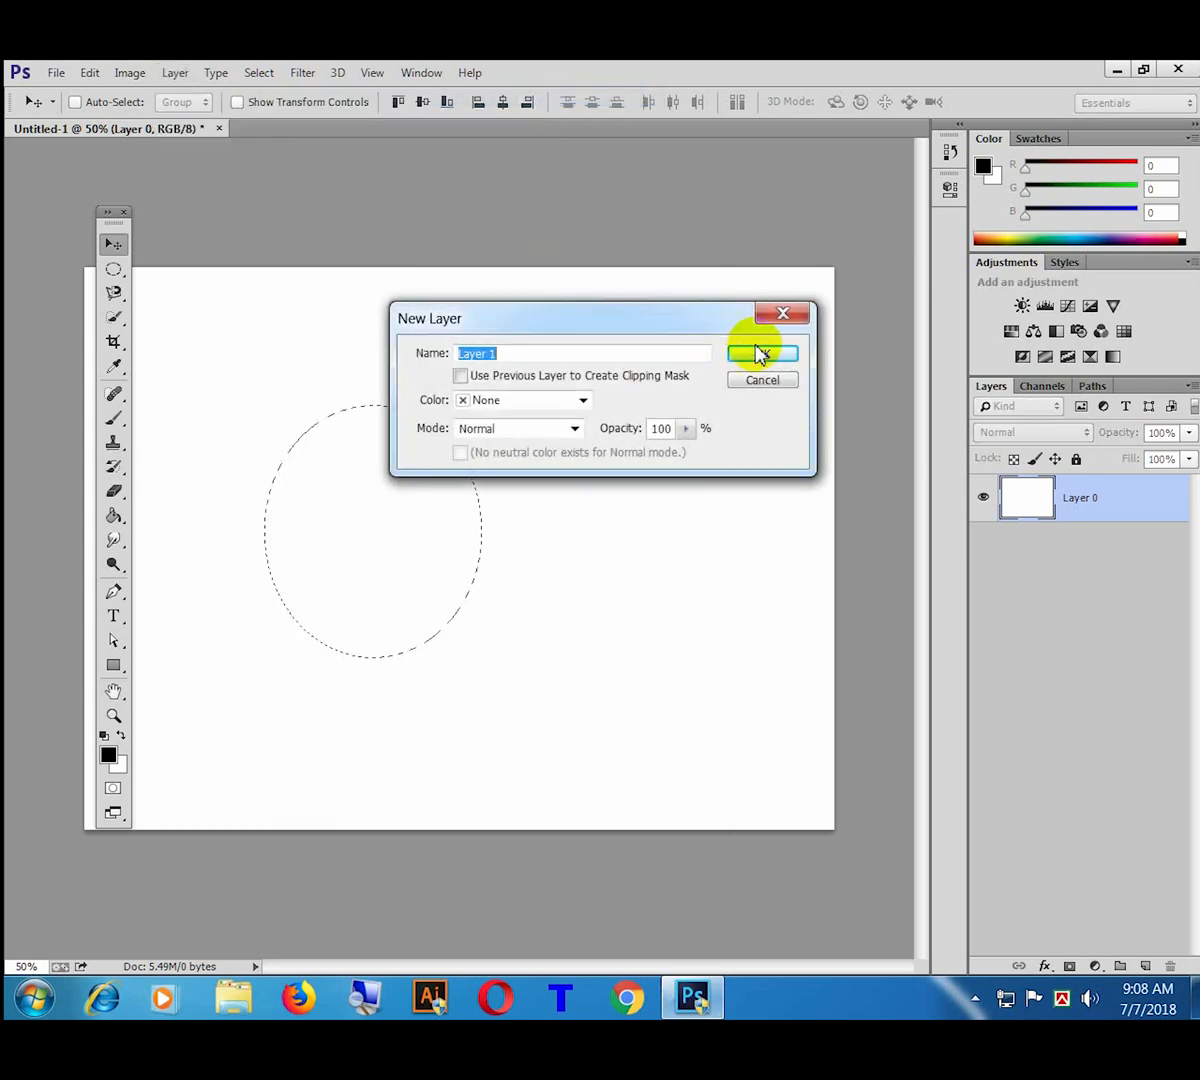
left_click(765, 356)
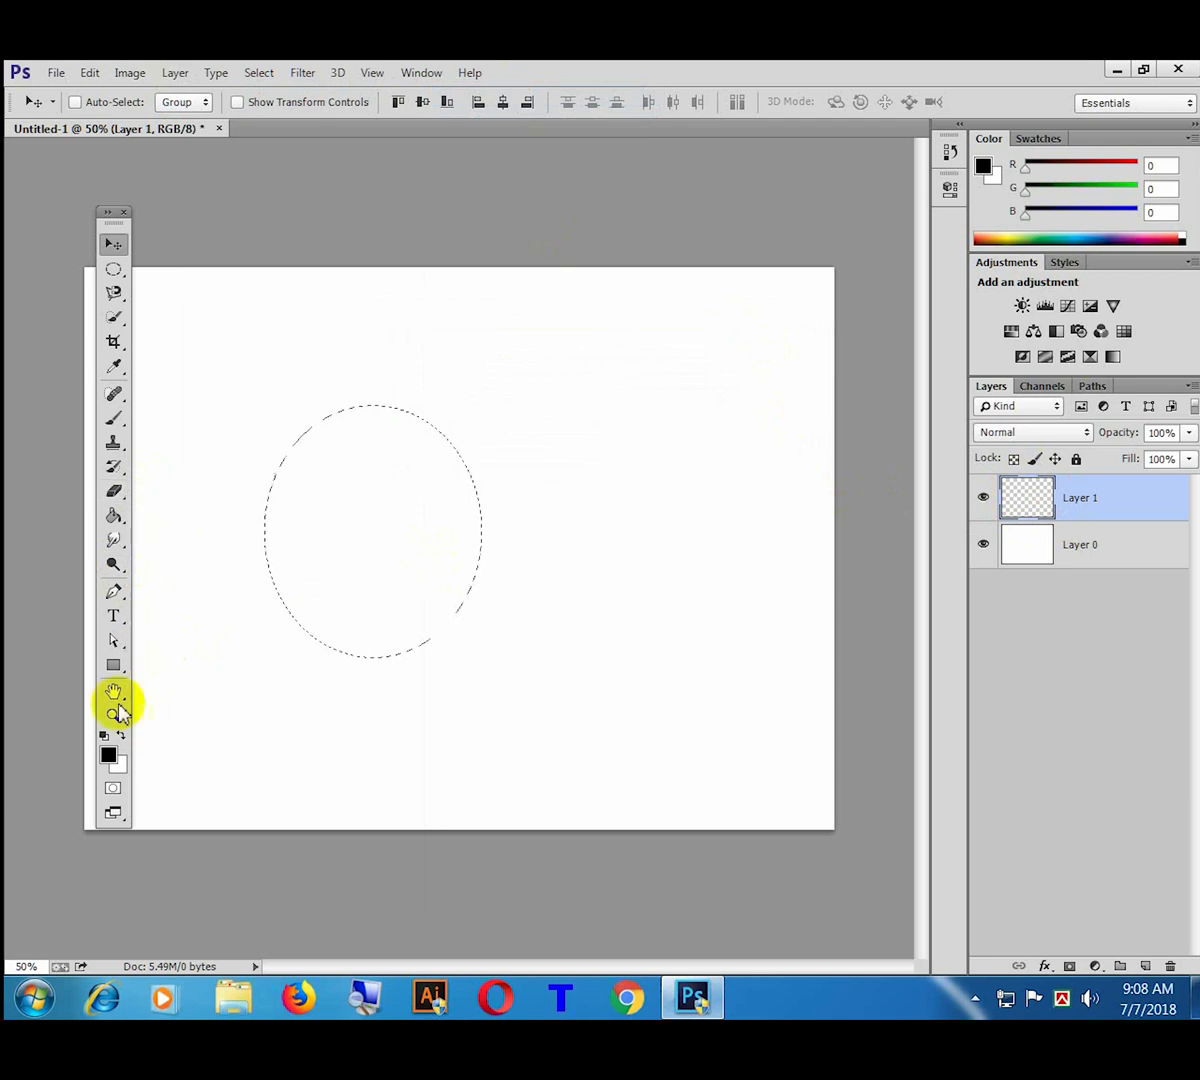
Step: Clear the elliptical selection and set the Elliptical Marquee feather to 0 px
left_click(113, 269)
left_click(289, 399)
left_click(231, 103)
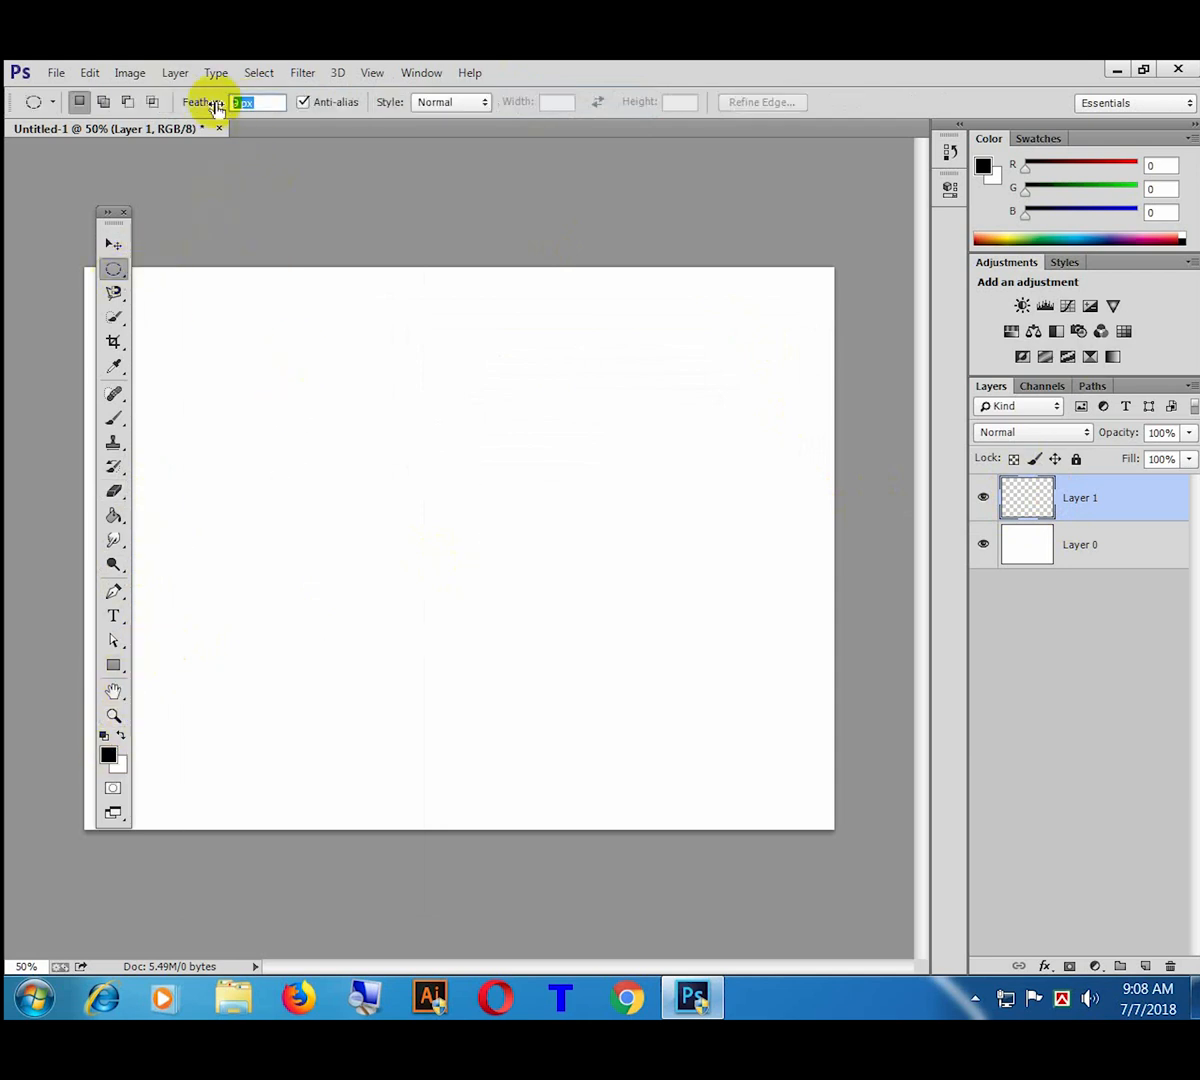
Step: Draw a tall elliptical selection near the middle of the canvas with the Elliptical Marquee tool
right_click(115, 275)
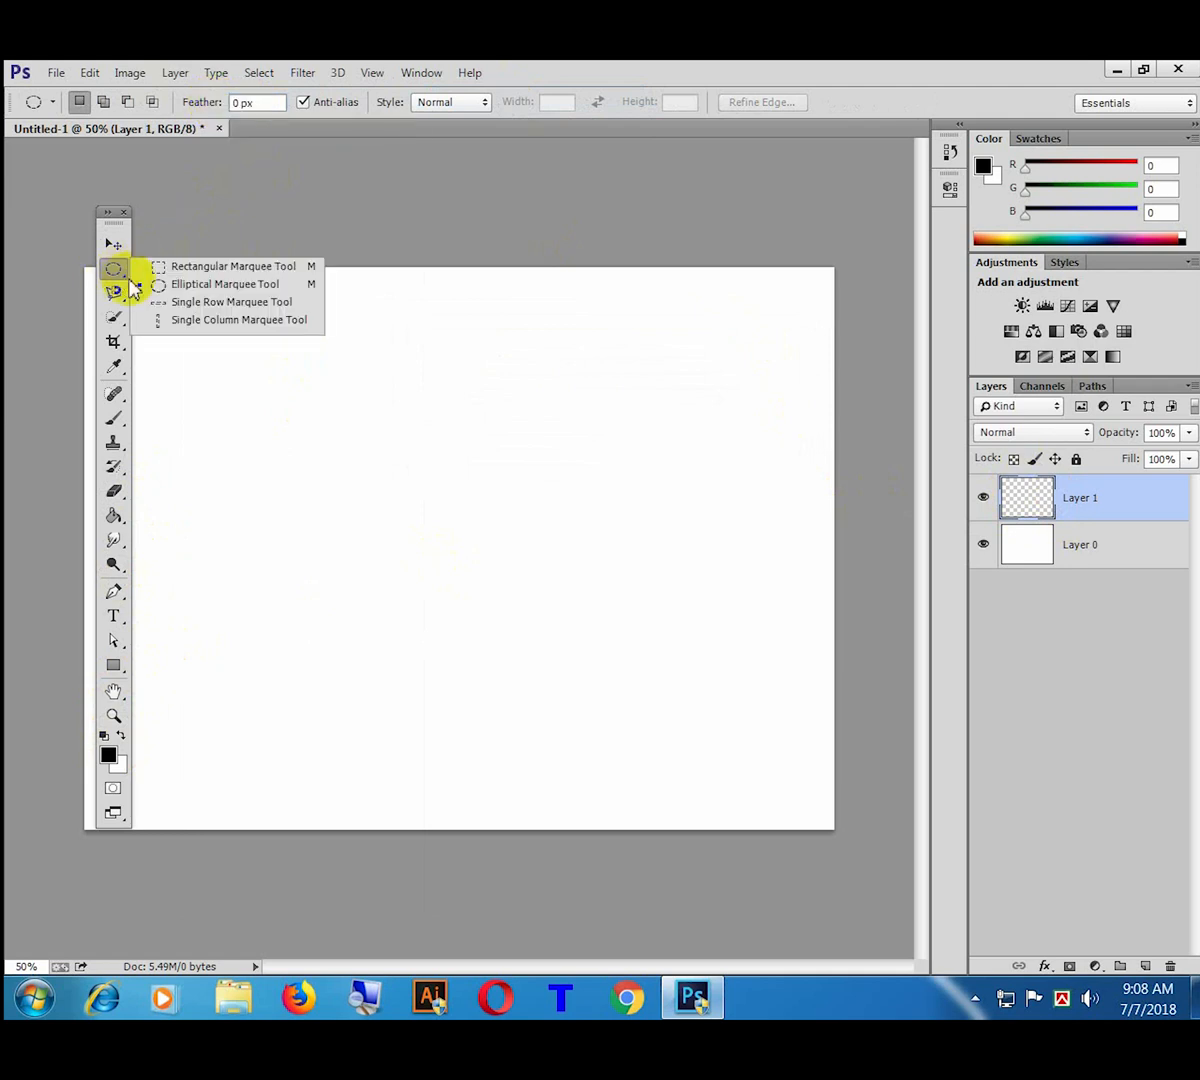
left_click(287, 290)
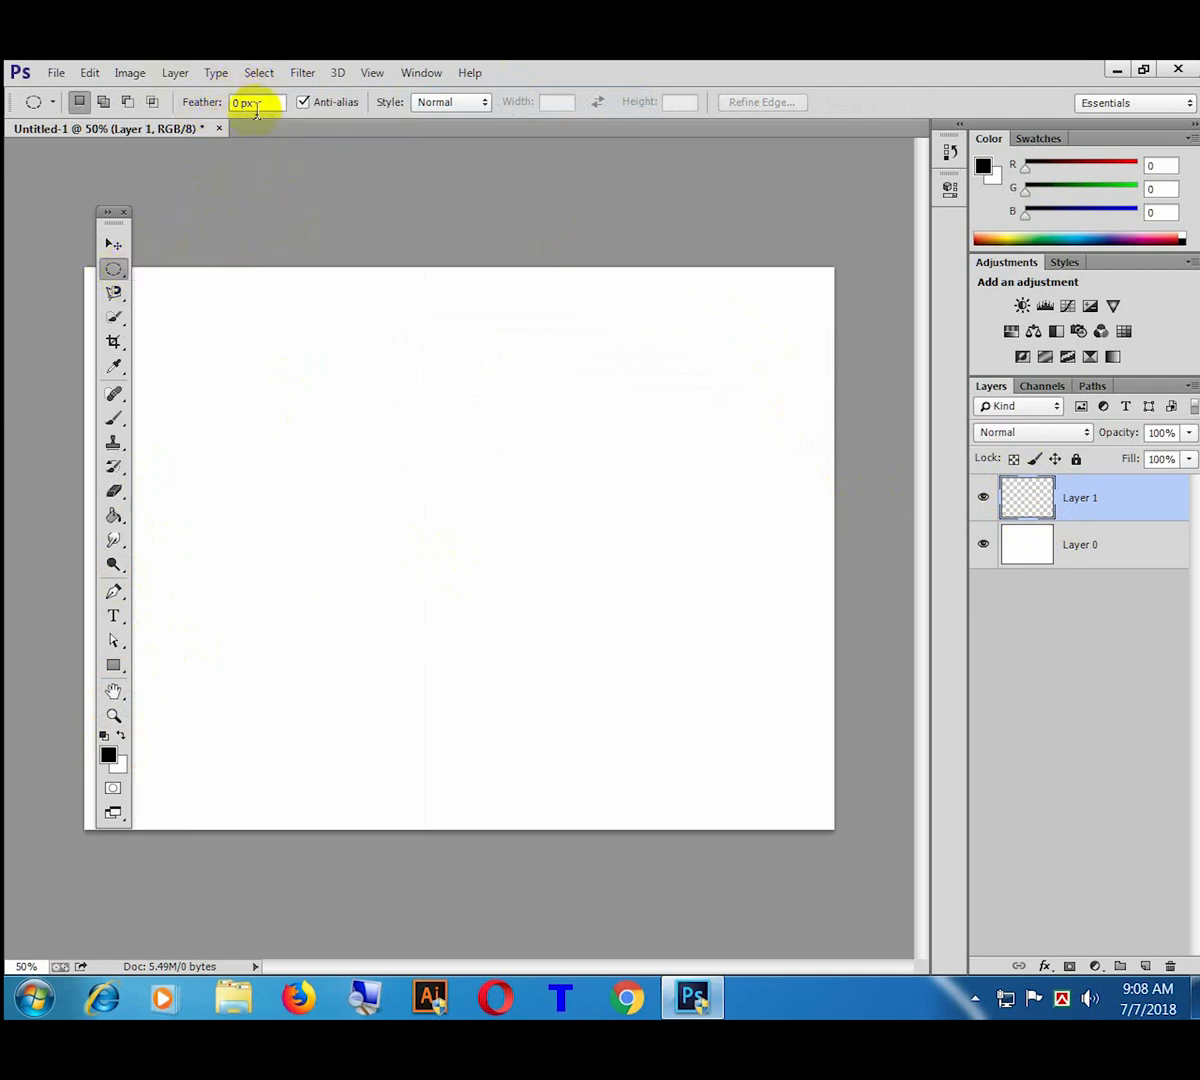
right_click(114, 270)
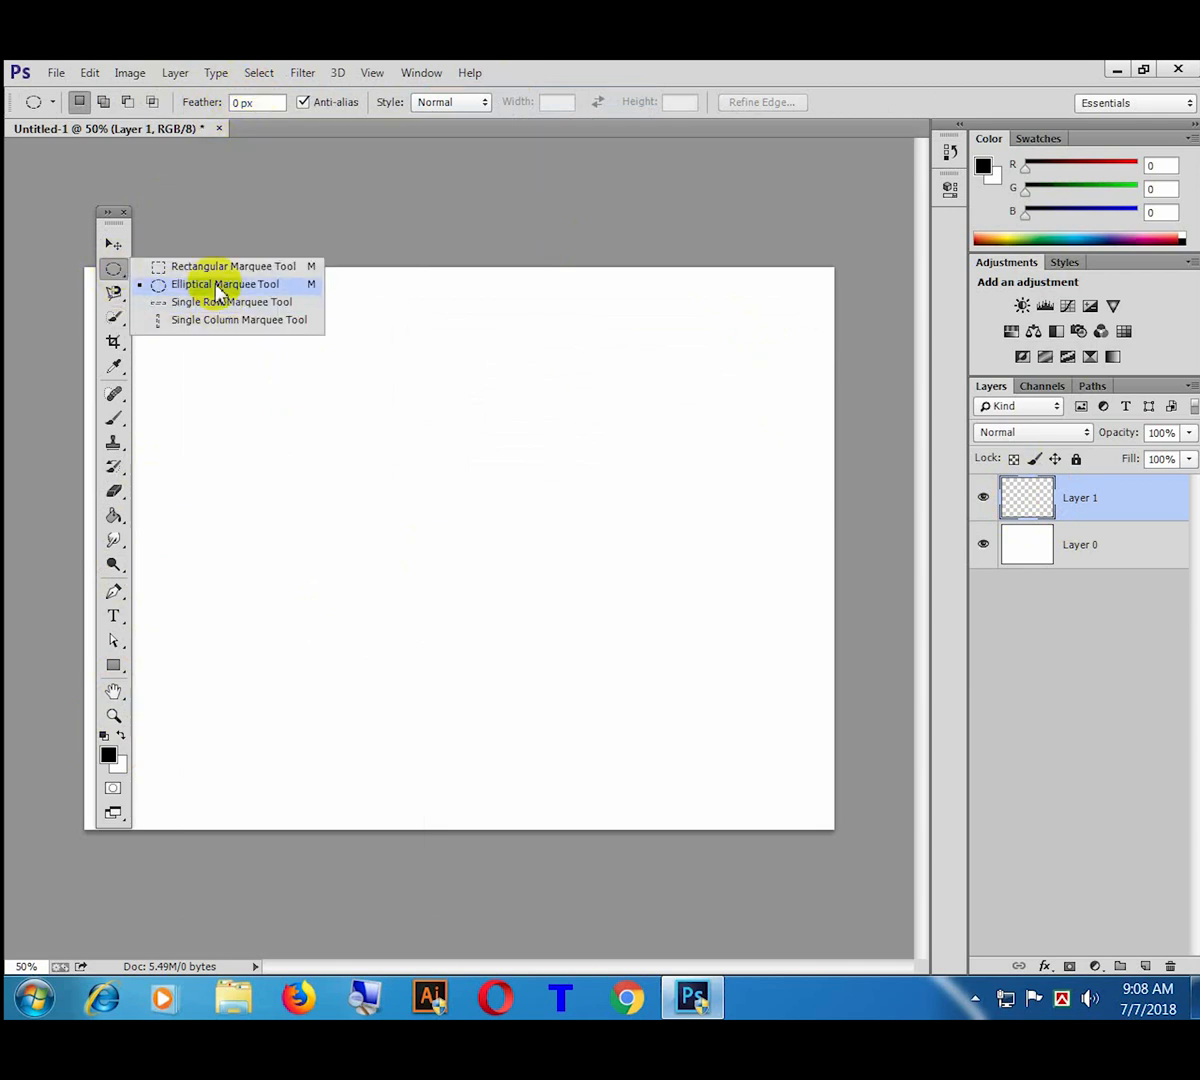
left_click(220, 287)
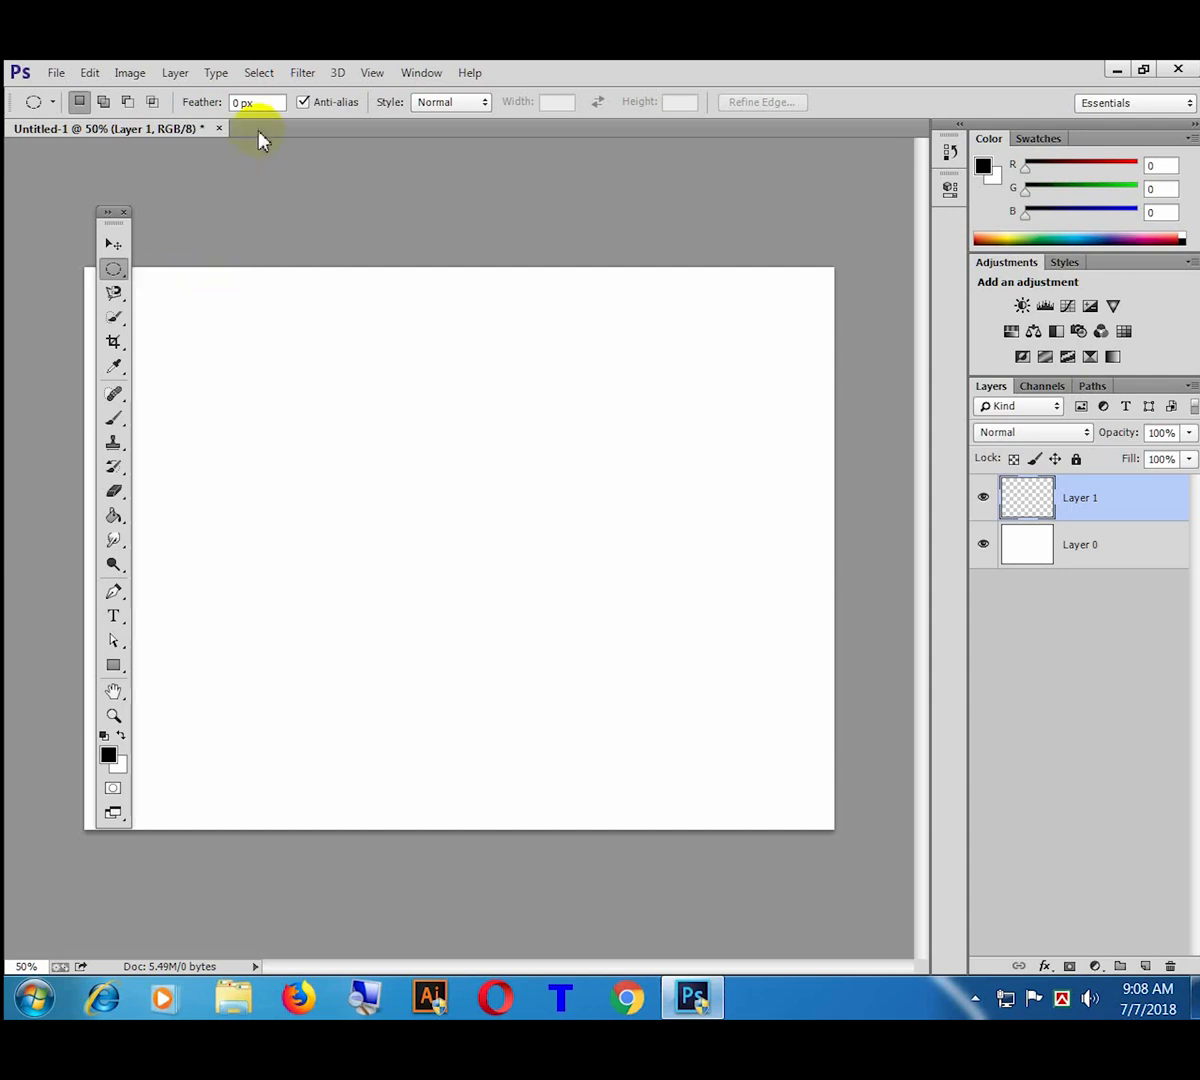
left_click(203, 100)
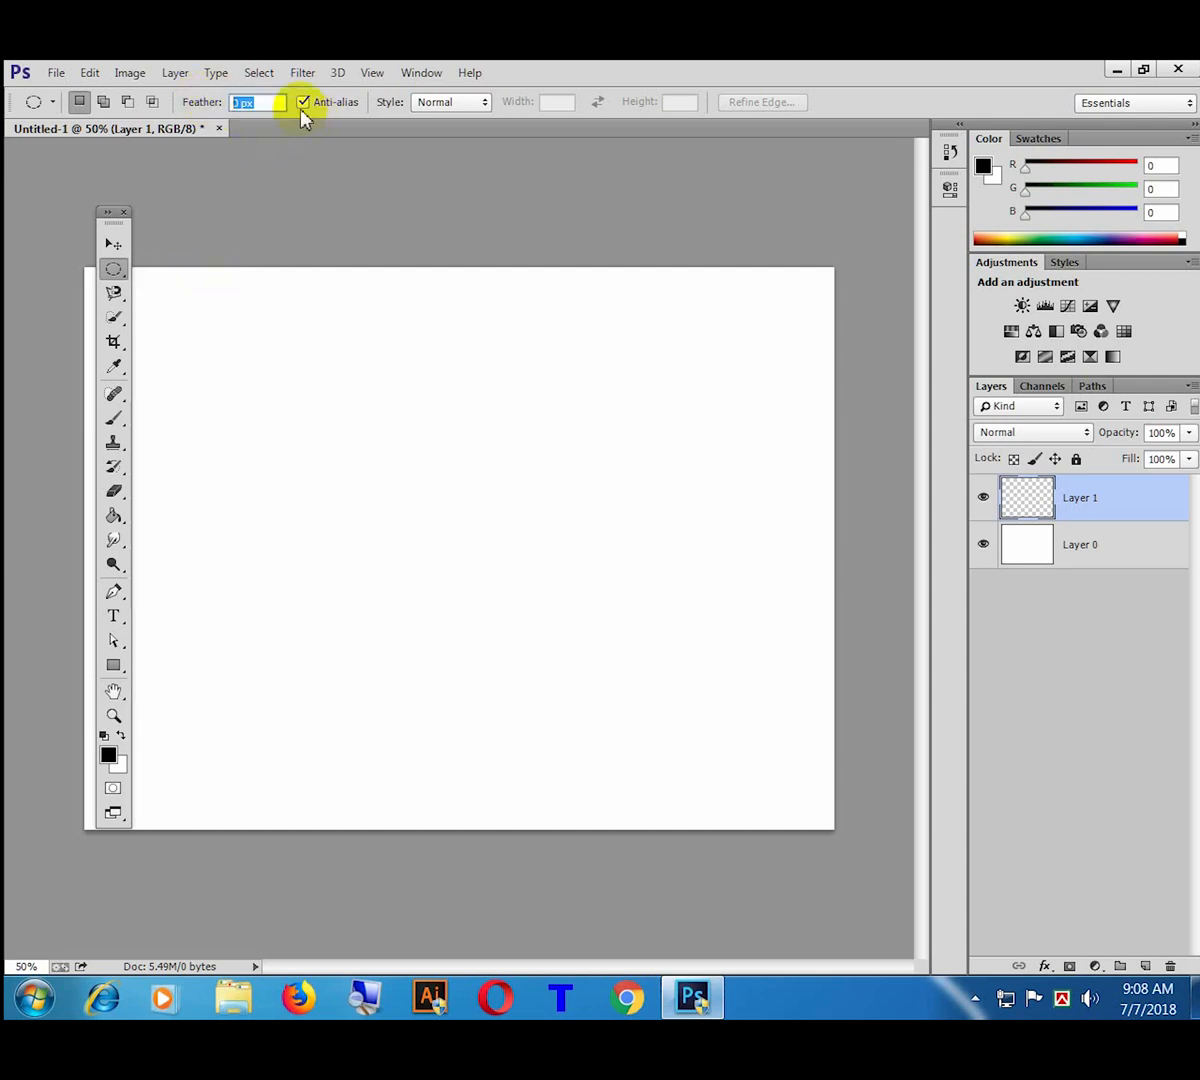
left_click_drag(343, 383, 612, 742)
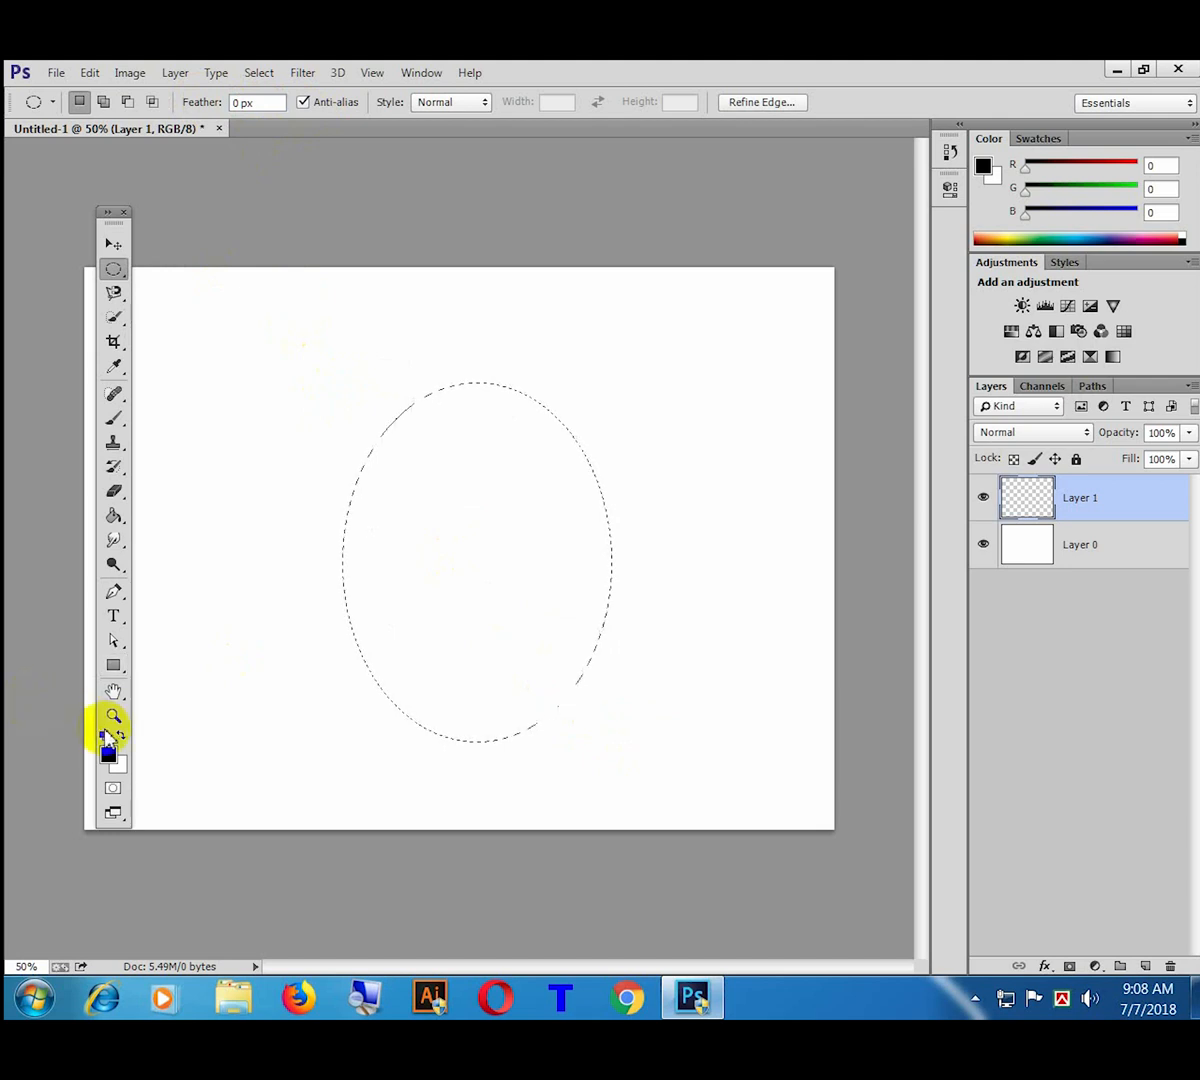
Step: Fill the elliptical selection with black on the new layer and try moving the filled ellipse around
left_click(113, 515)
left_click(500, 530)
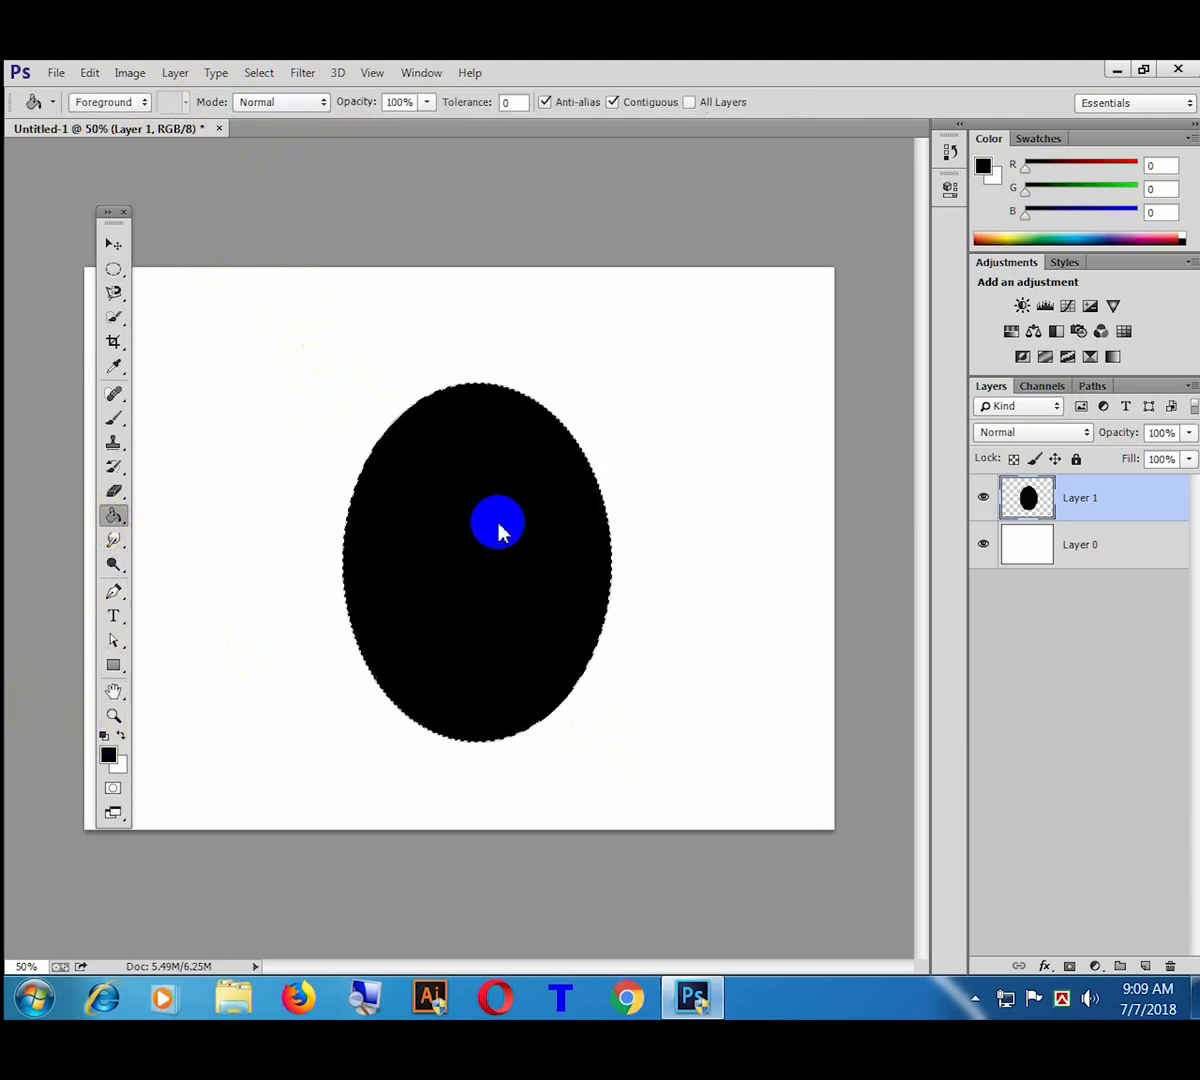
left_click(113, 244)
mouse_move(493, 612)
left_mouse_down()
mouse_move(605, 520)
mouse_move(442, 616)
mouse_move(469, 458)
mouse_move(393, 659)
mouse_move(573, 702)
mouse_move(610, 594)
mouse_move(457, 524)
mouse_move(527, 572)
mouse_move(490, 555)
mouse_move(507, 640)
left_mouse_up()
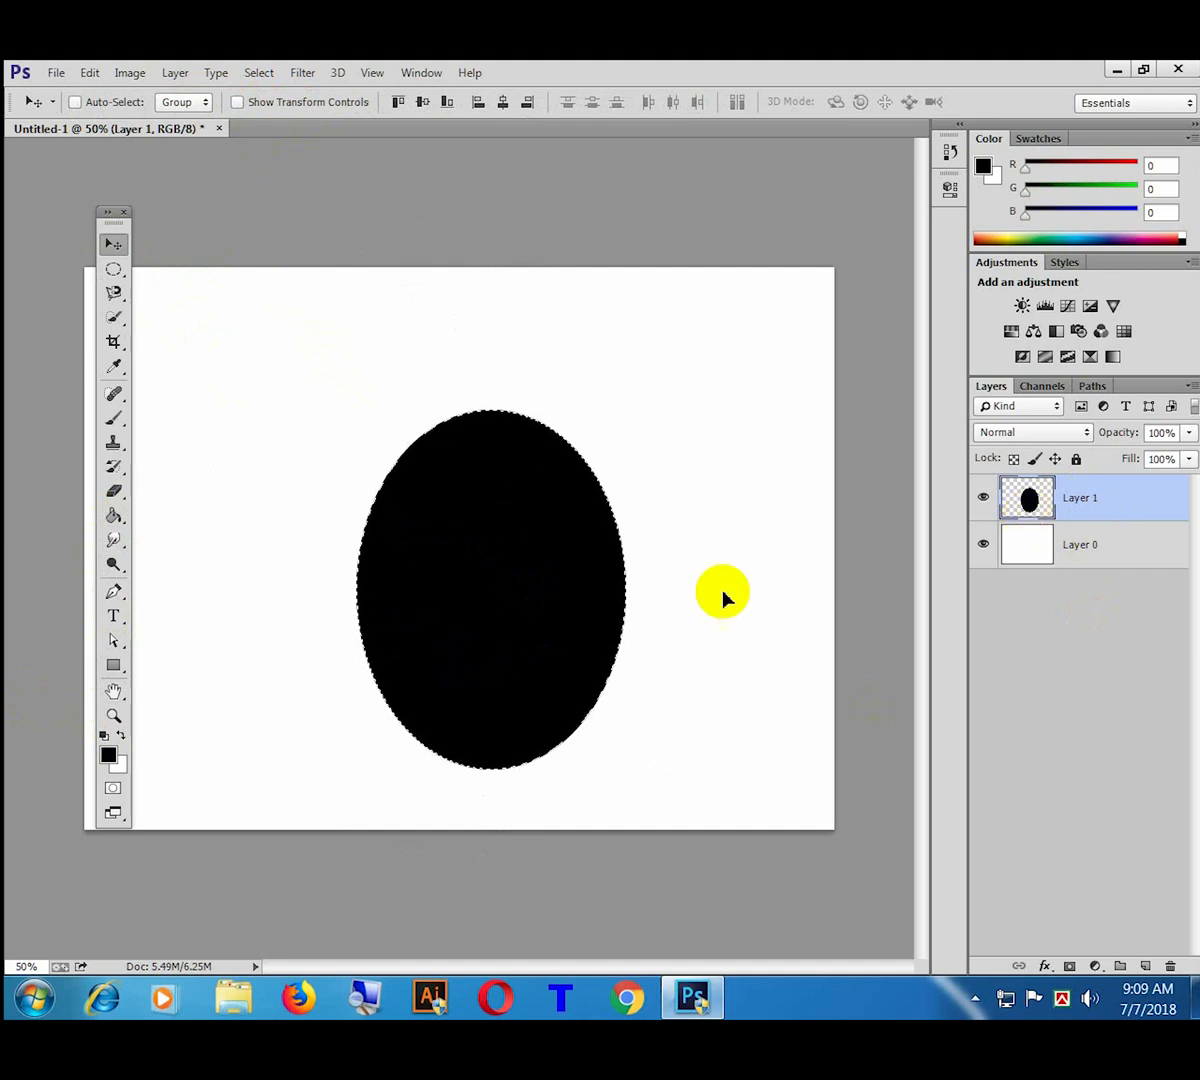
left_click_drag(527, 510, 441, 472)
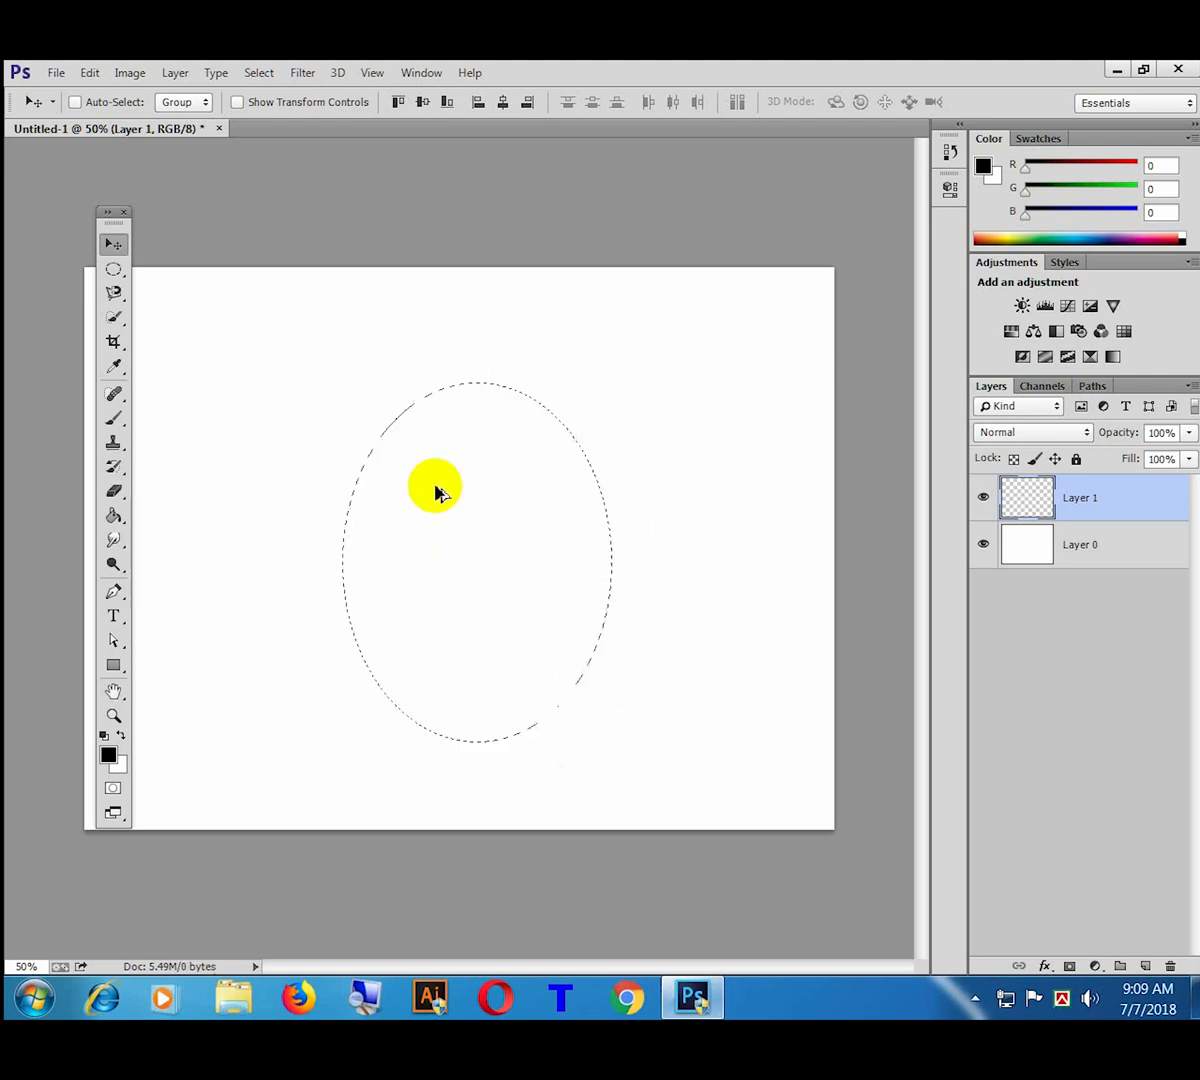
Step: Set the foreground color to dark purple 64006a and fill the elliptical selection on Layer 1 with the Paint Bucket
left_click(109, 757)
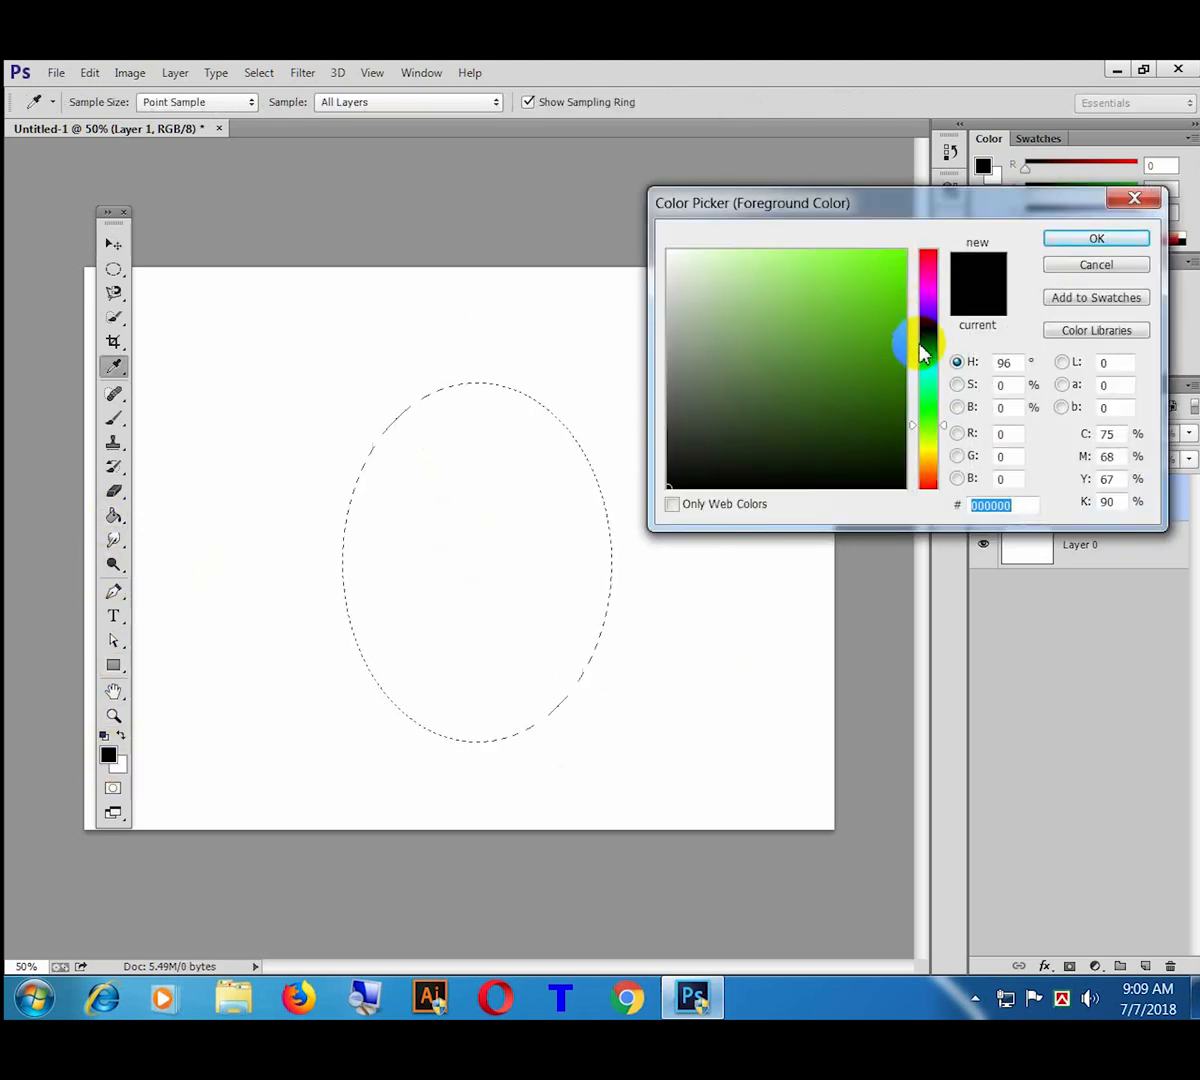
left_click(930, 286)
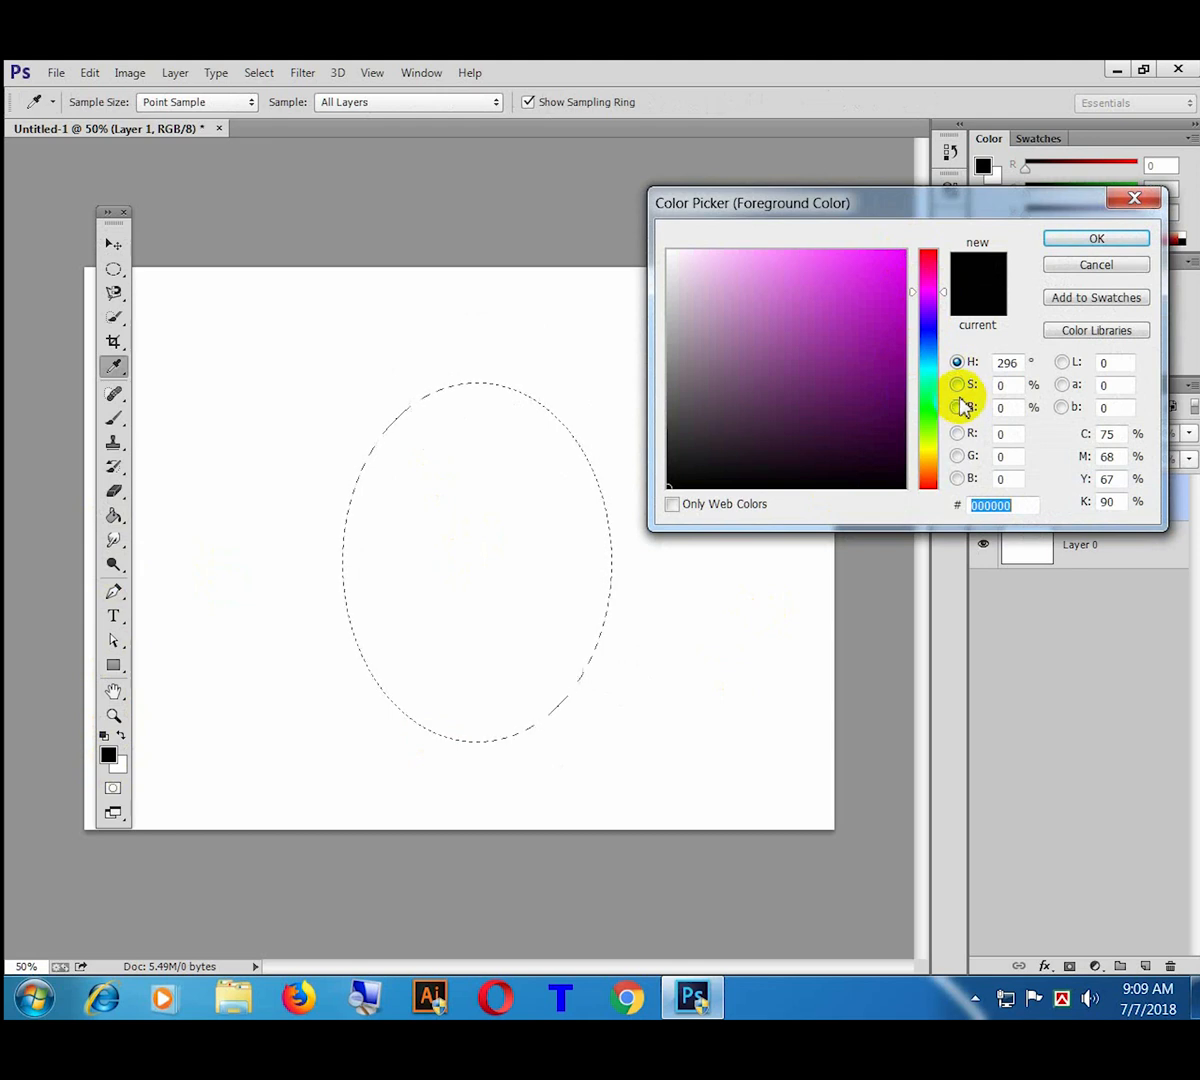
left_click(906, 390)
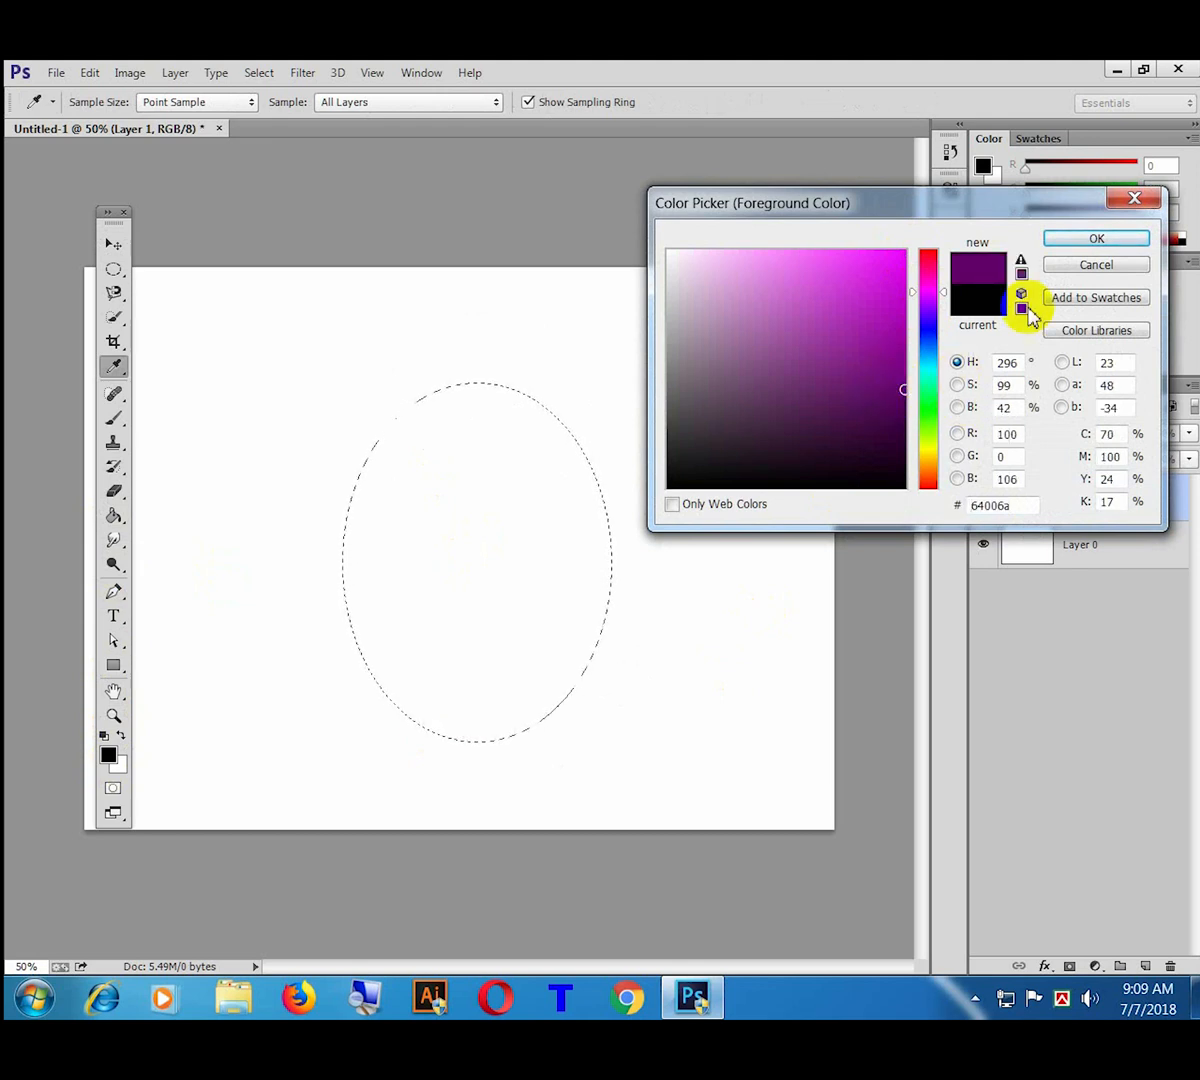
left_click(1070, 240)
key("v")
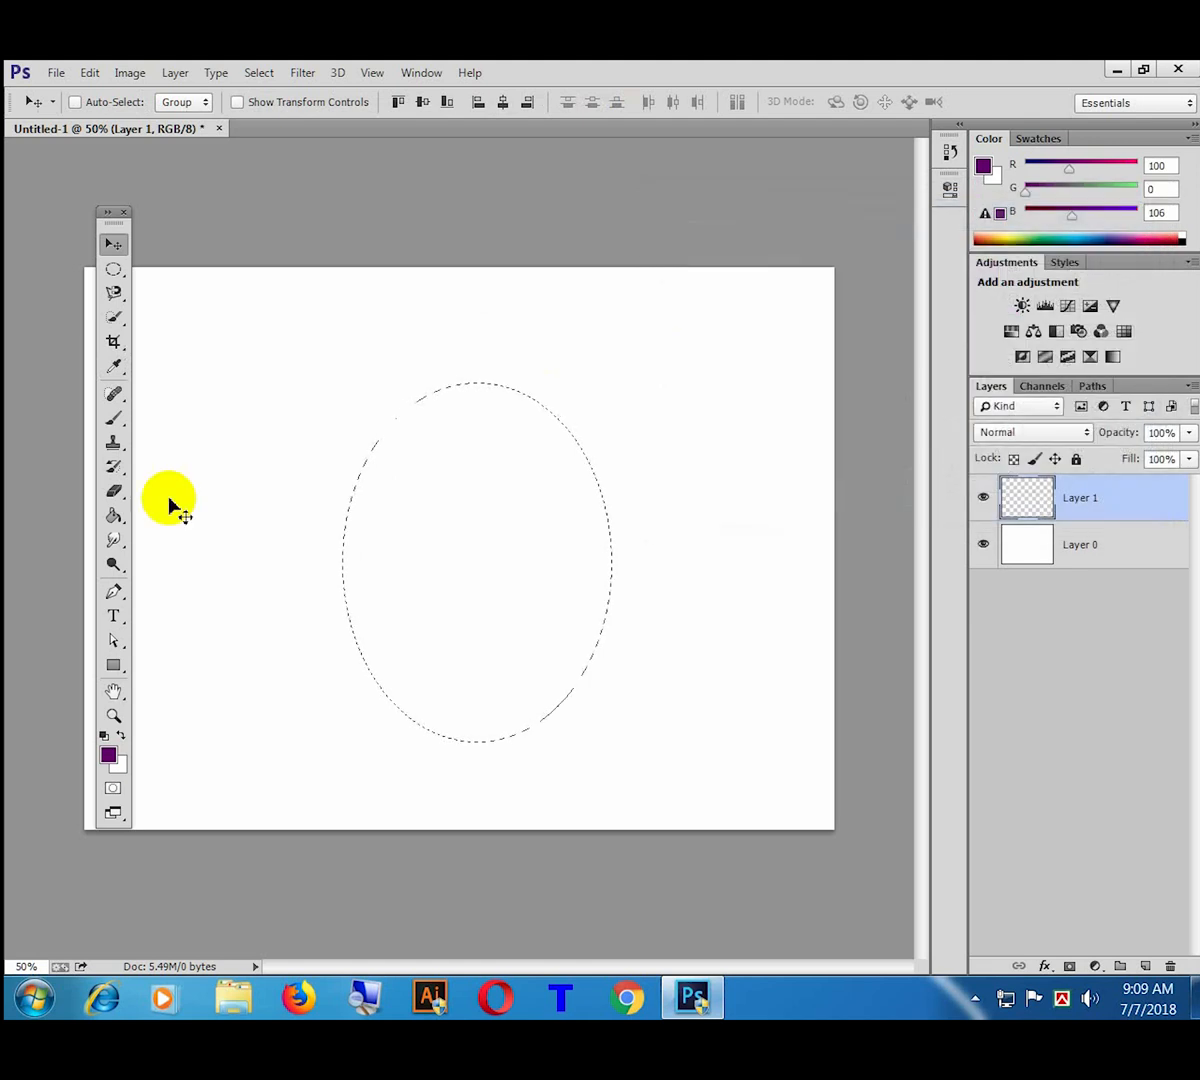
left_click(114, 515)
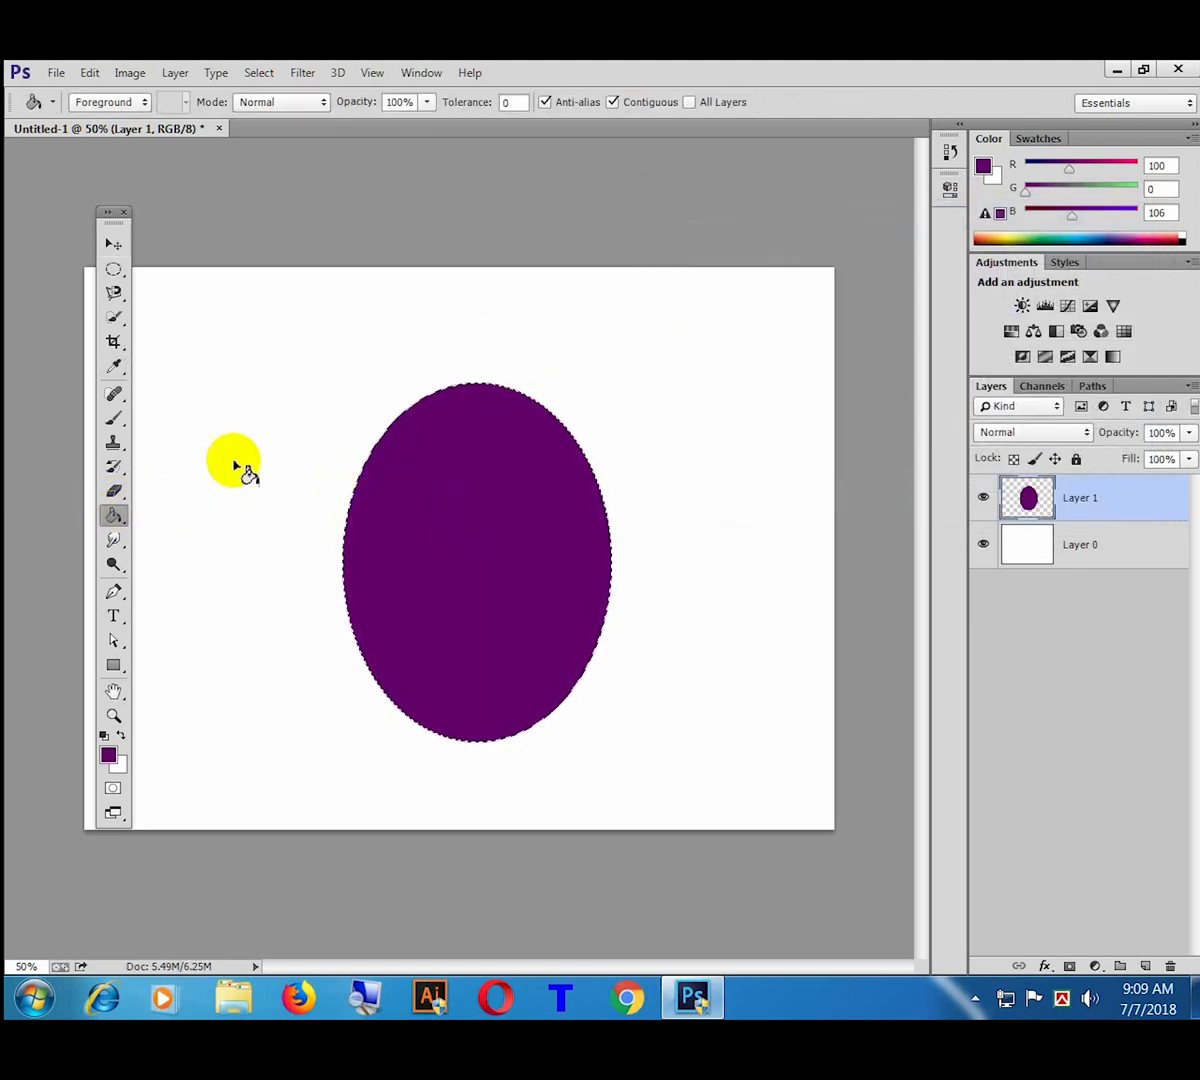
Step: Switch to the Brush tool and set the foreground color to bright magenta f000ff
left_click(114, 418)
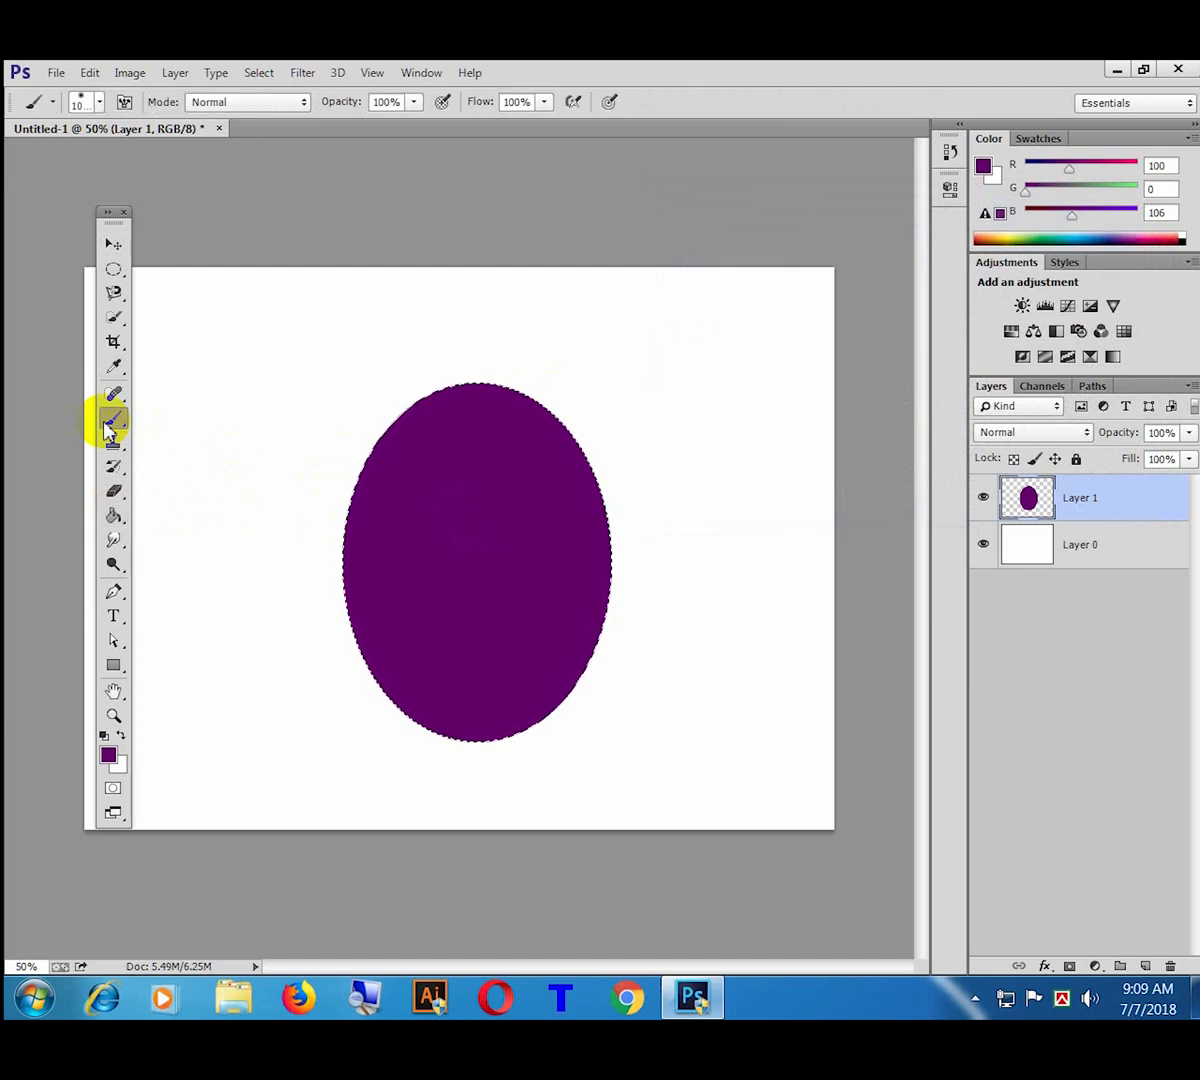
left_click(108, 755)
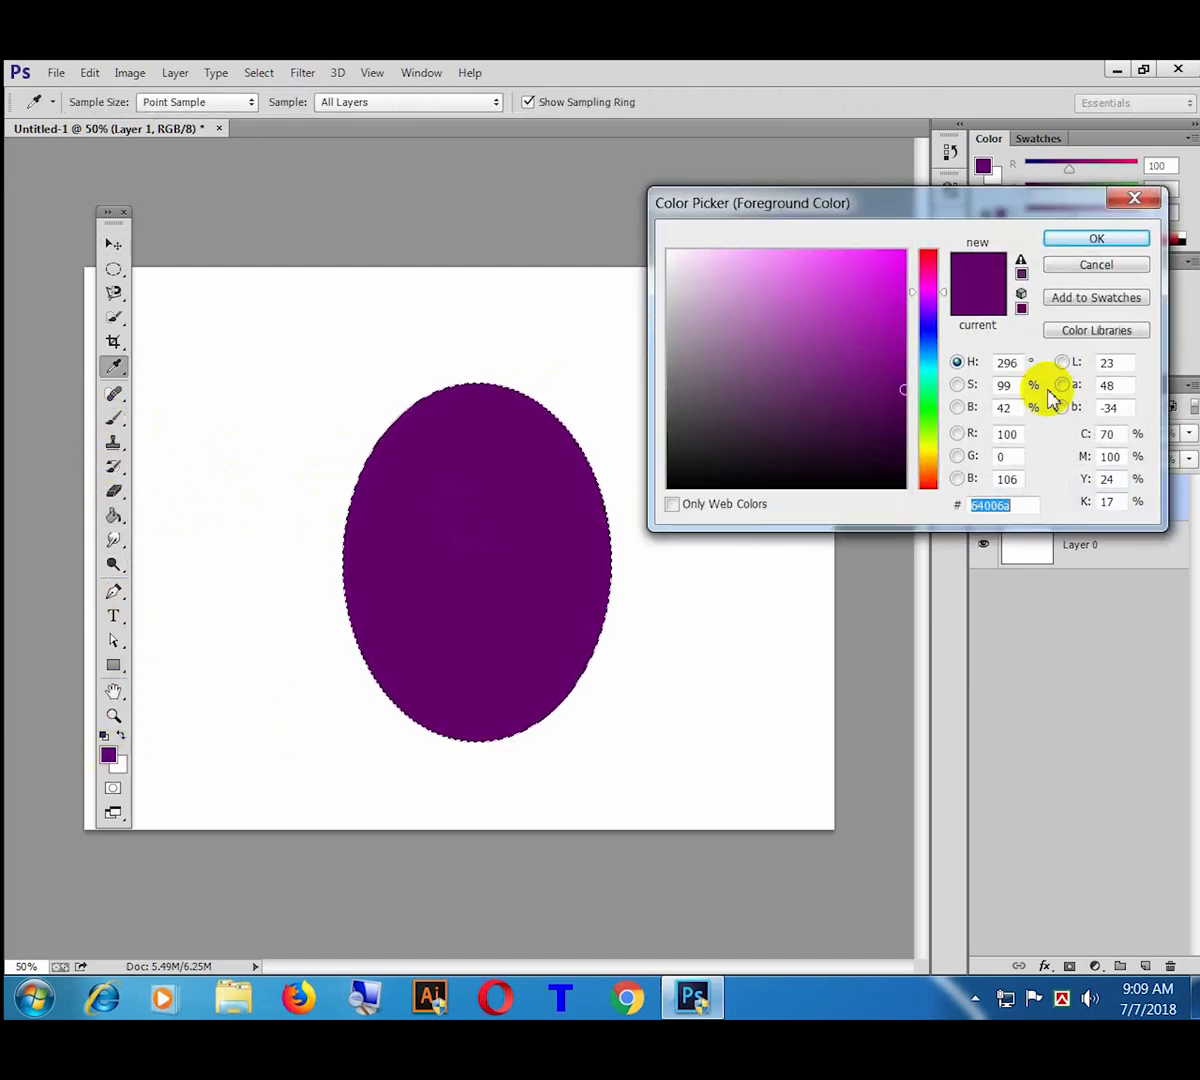
left_click(906, 251)
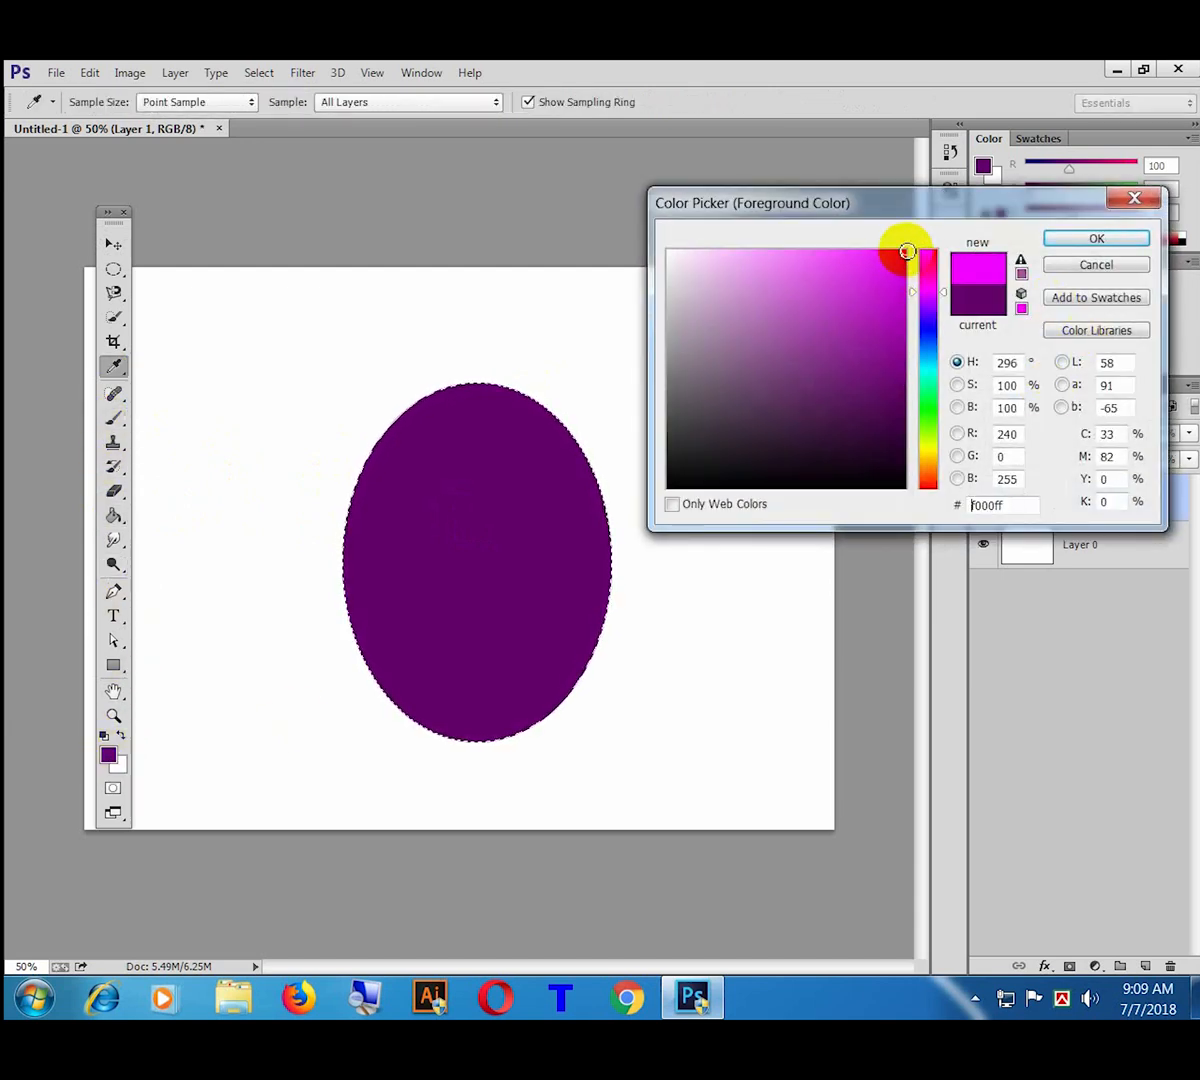
left_click(1090, 239)
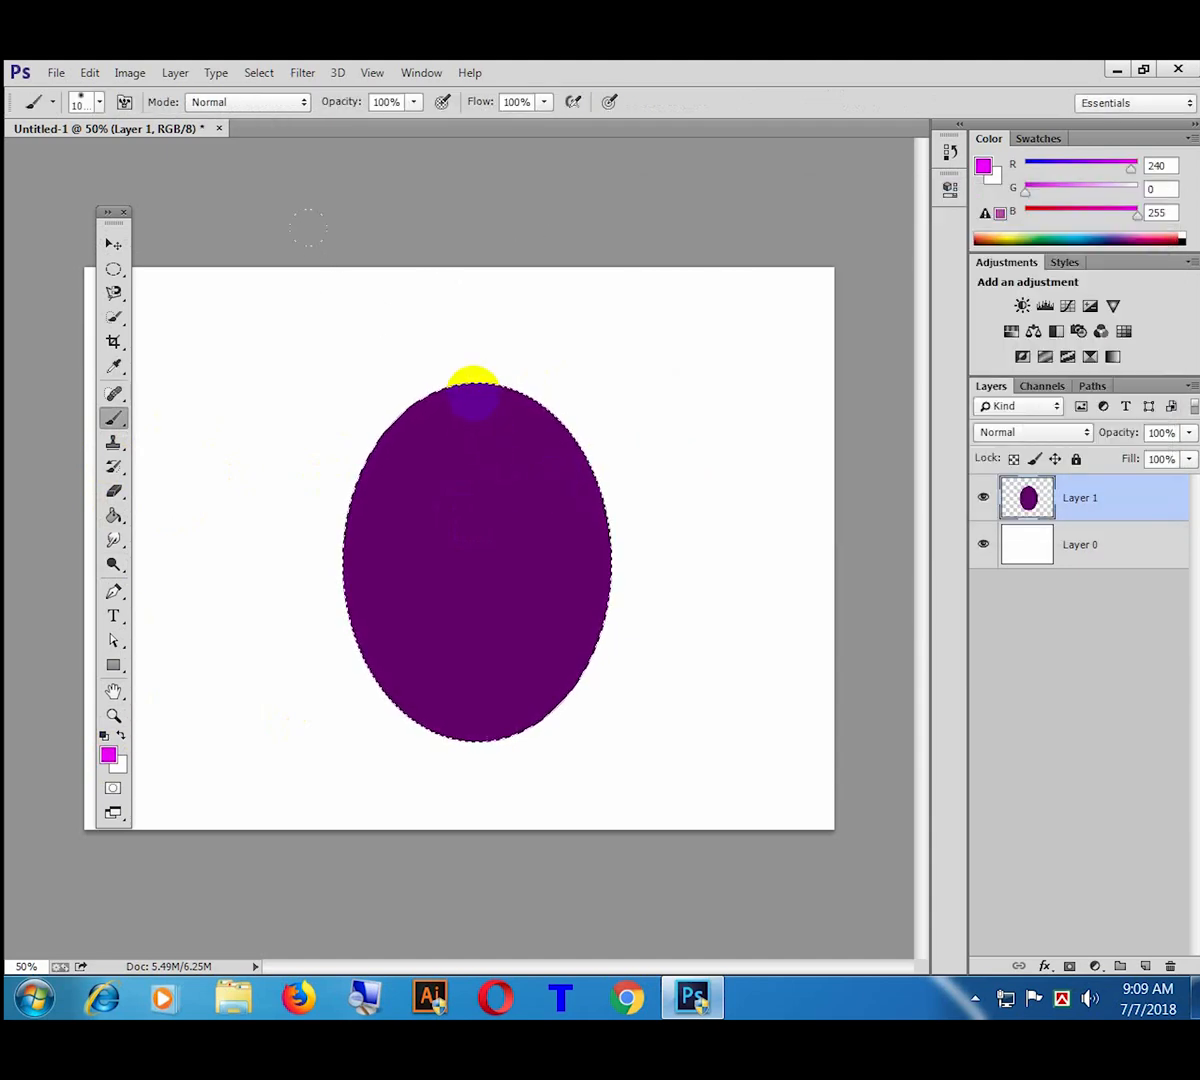
Step: Paint a soft magenta glow on the upper part of the ellipse with the 1000 px brush, and deselect
right_click(482, 393)
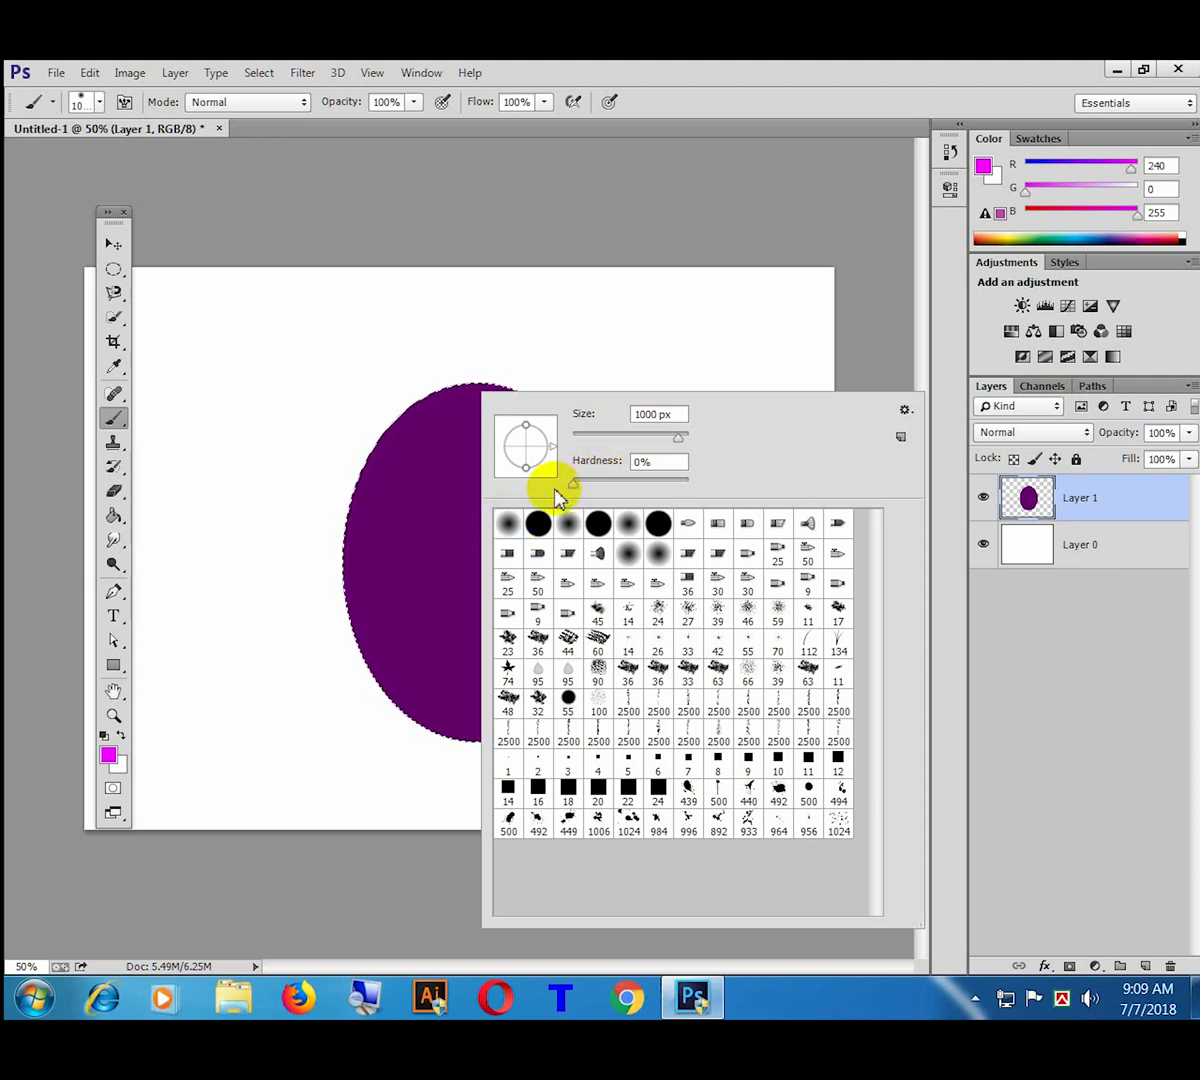
left_click(630, 183)
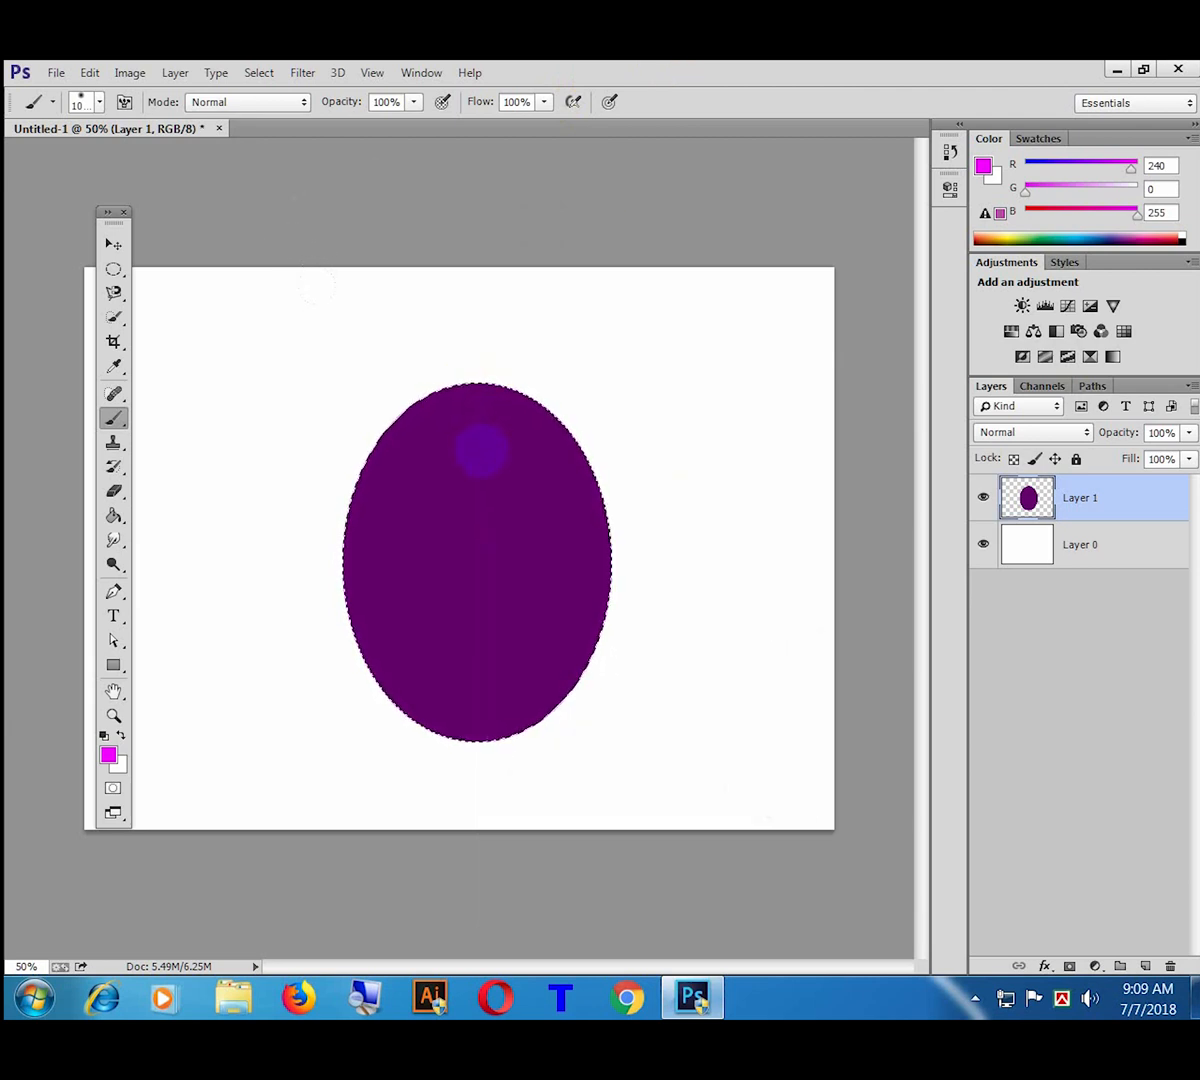
left_click(481, 451)
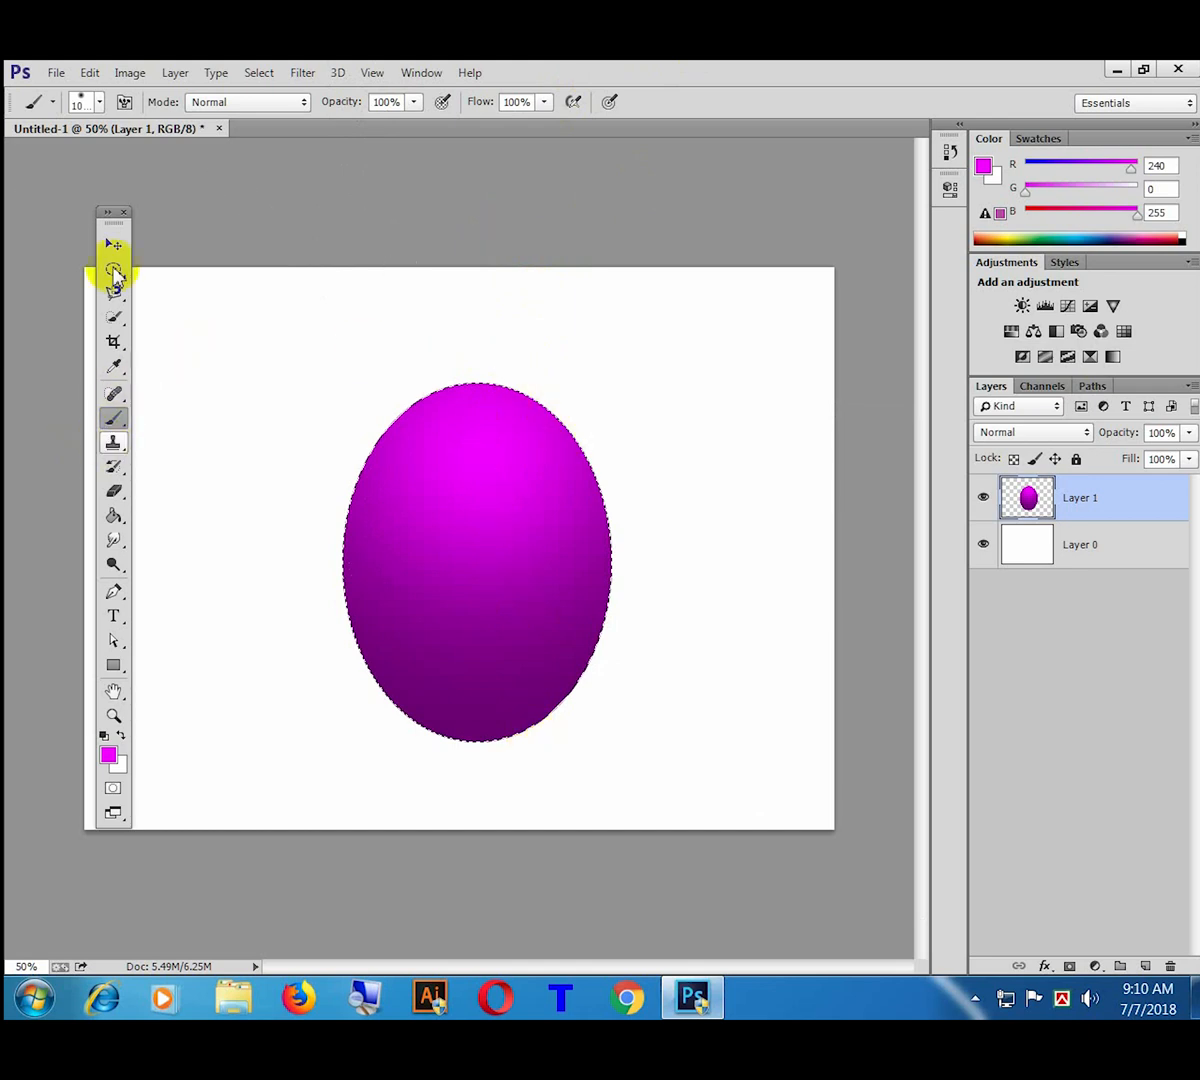
left_click(396, 501)
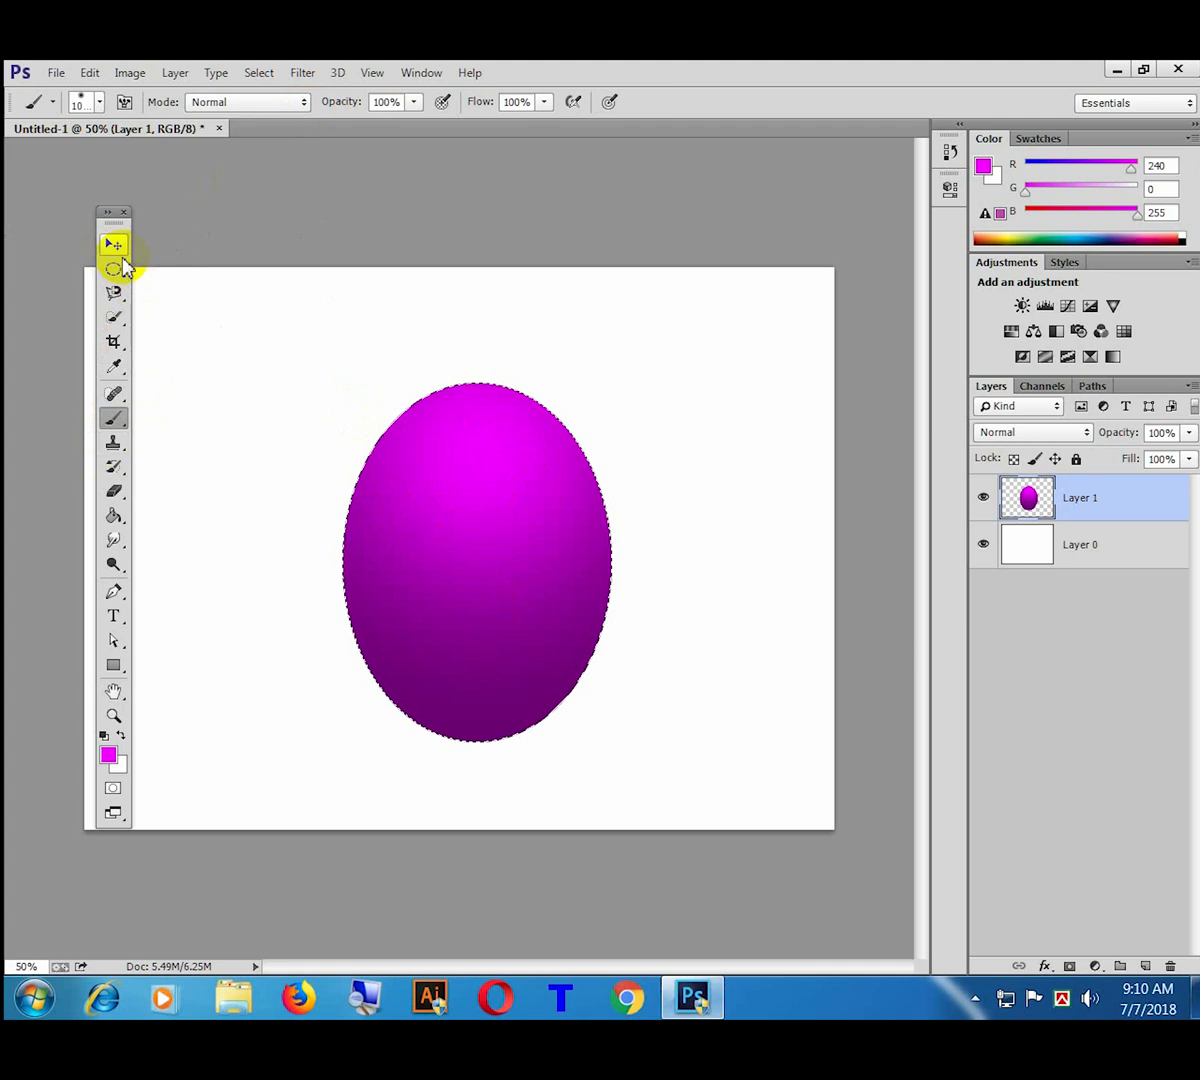
left_click(262, 76)
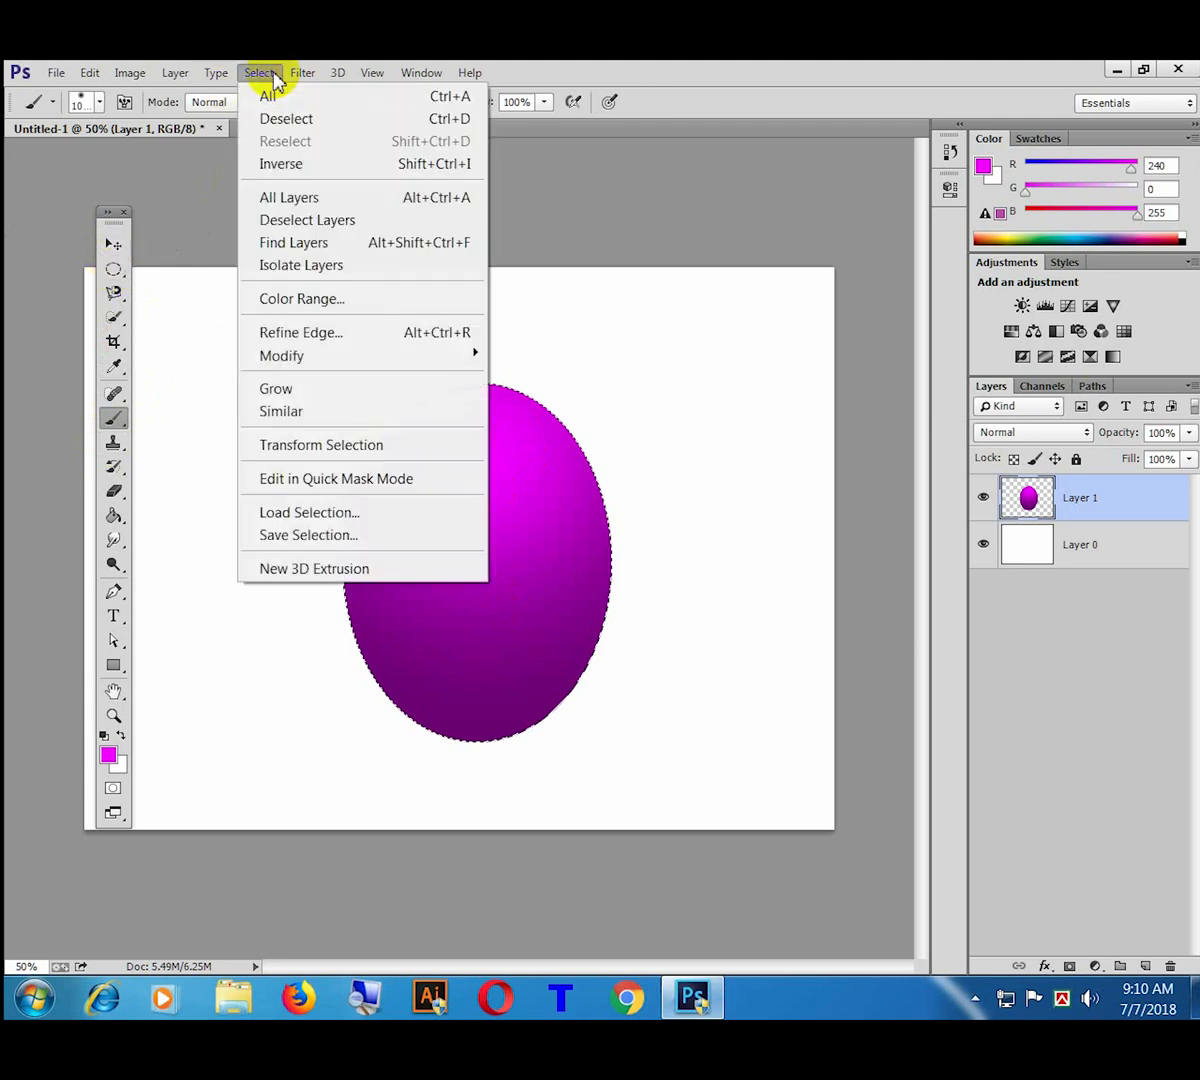
left_click(463, 126)
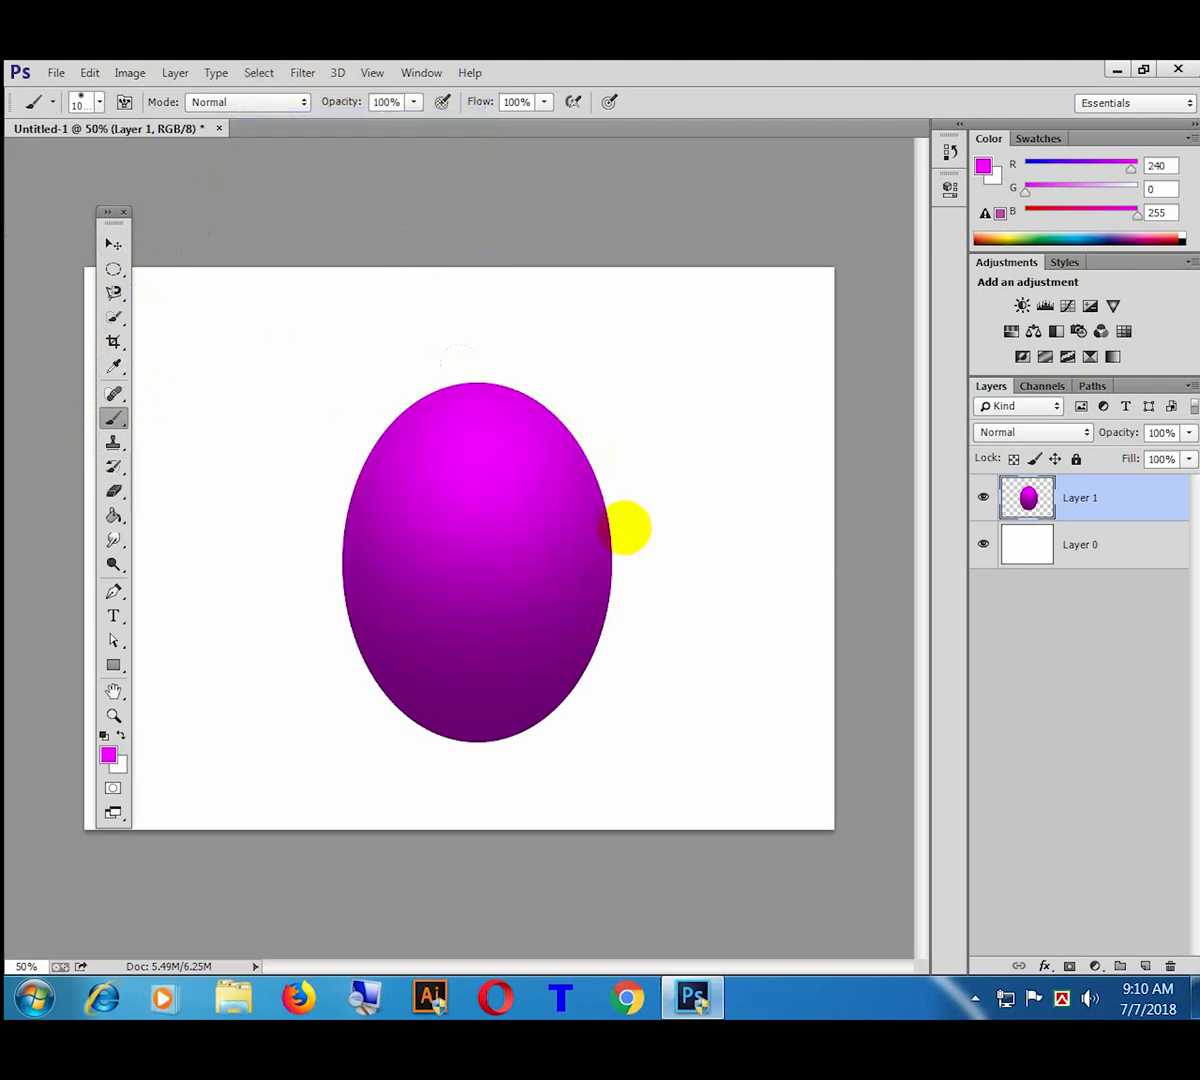
Step: Draw a small, wide elliptical selection inside the upper tip of the purple ellipse with the Elliptical Marquee tool
left_click(115, 273)
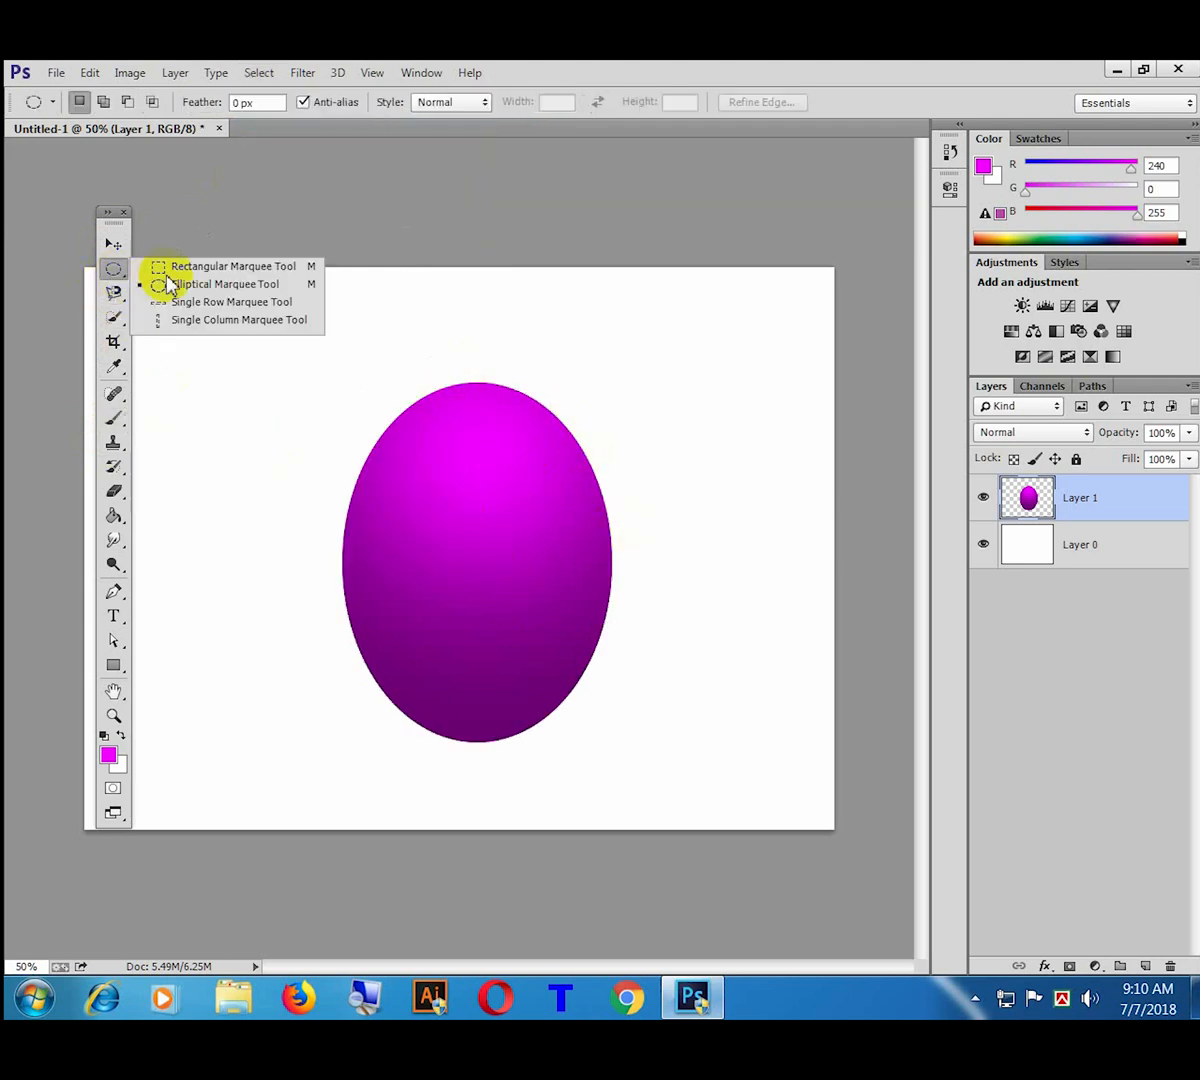
left_click(212, 284)
left_click_drag(435, 394, 490, 418)
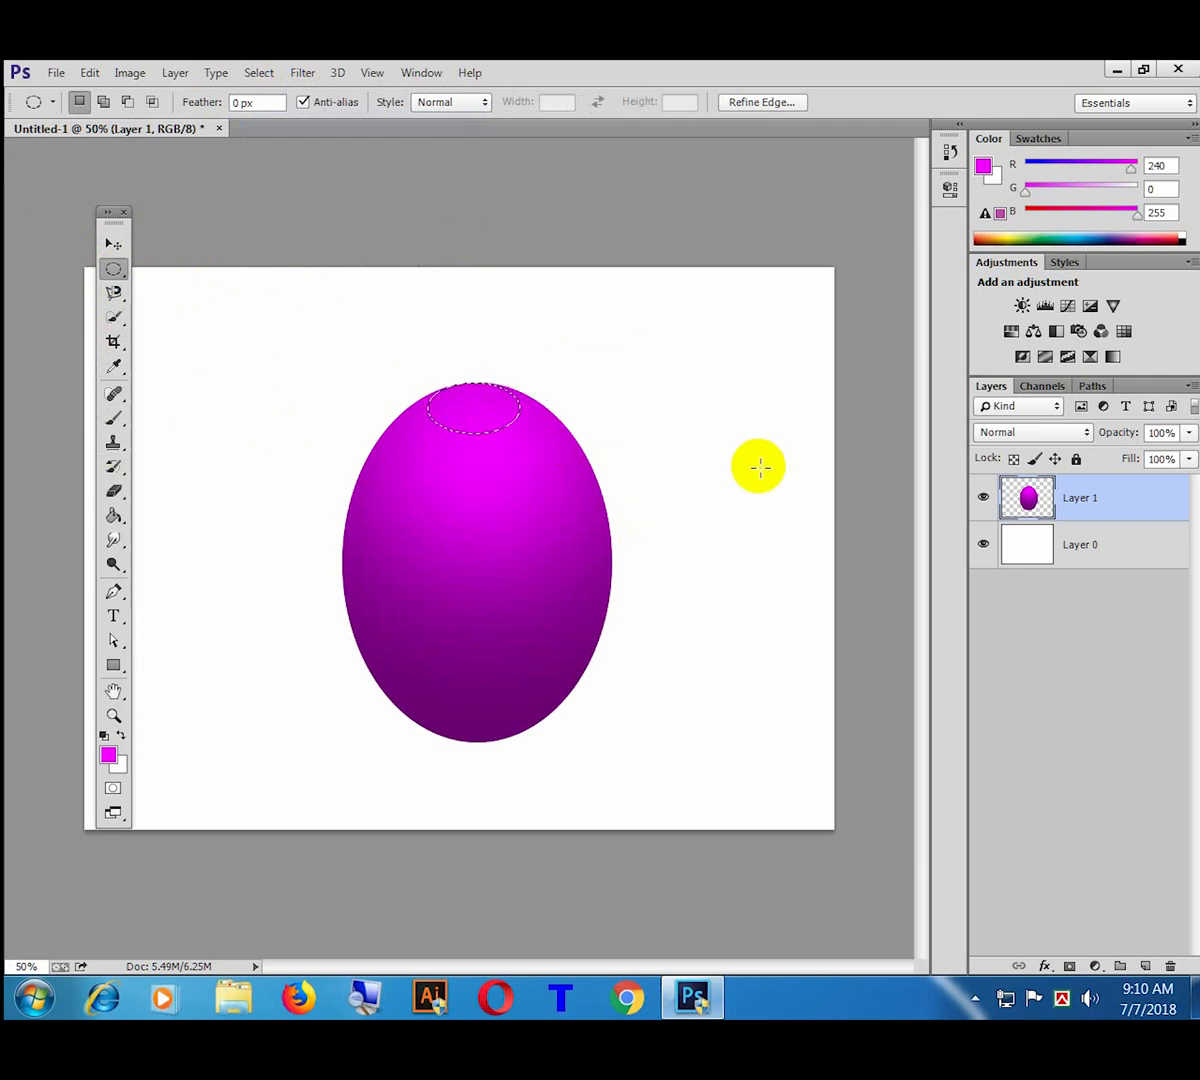
left_click_drag(475, 408, 475, 408)
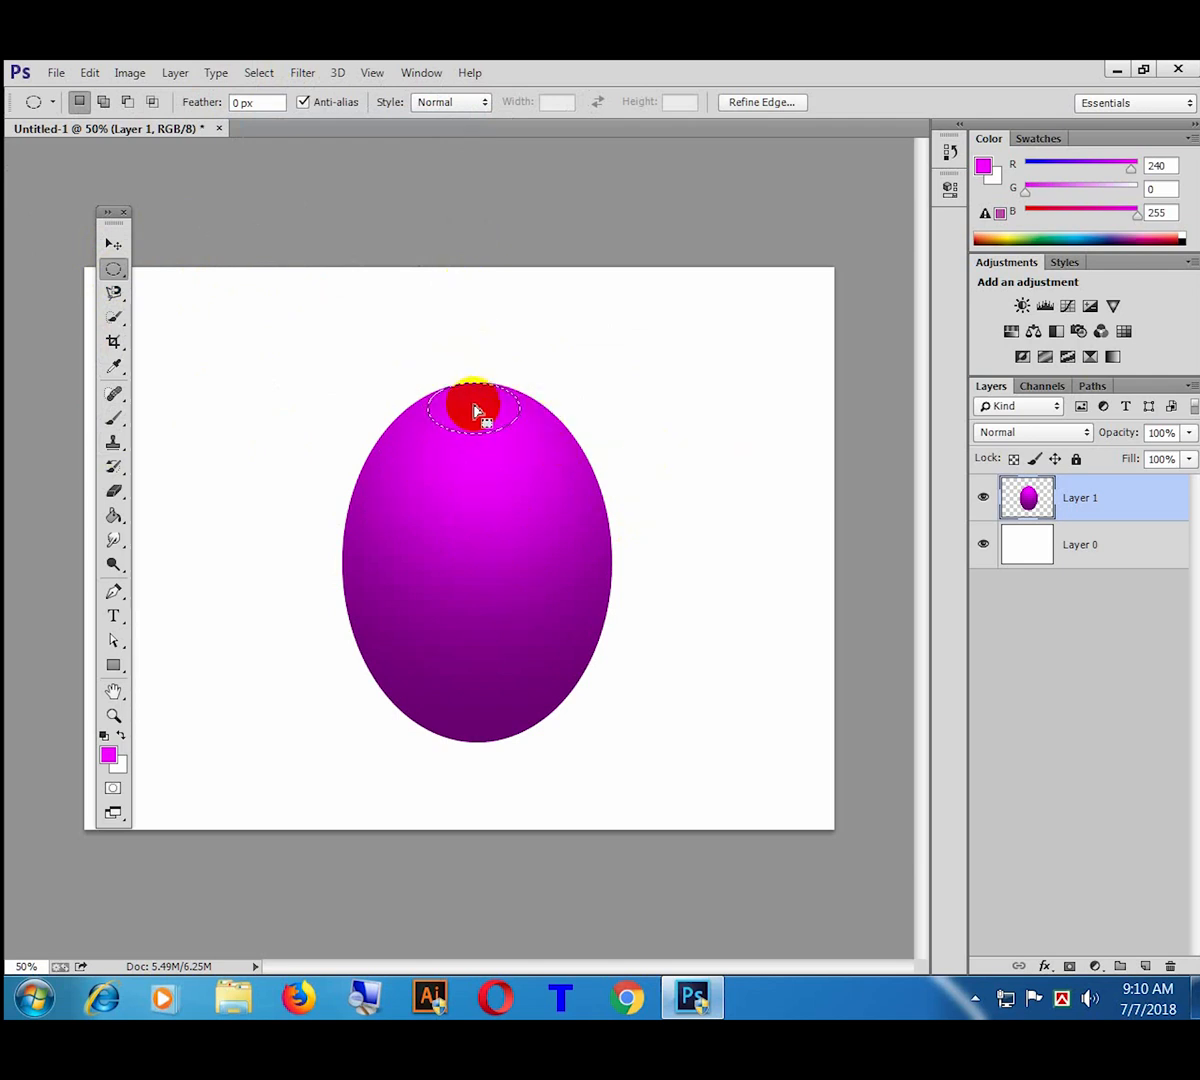
Step: Set the foreground color to white ffffff
left_click(108, 756)
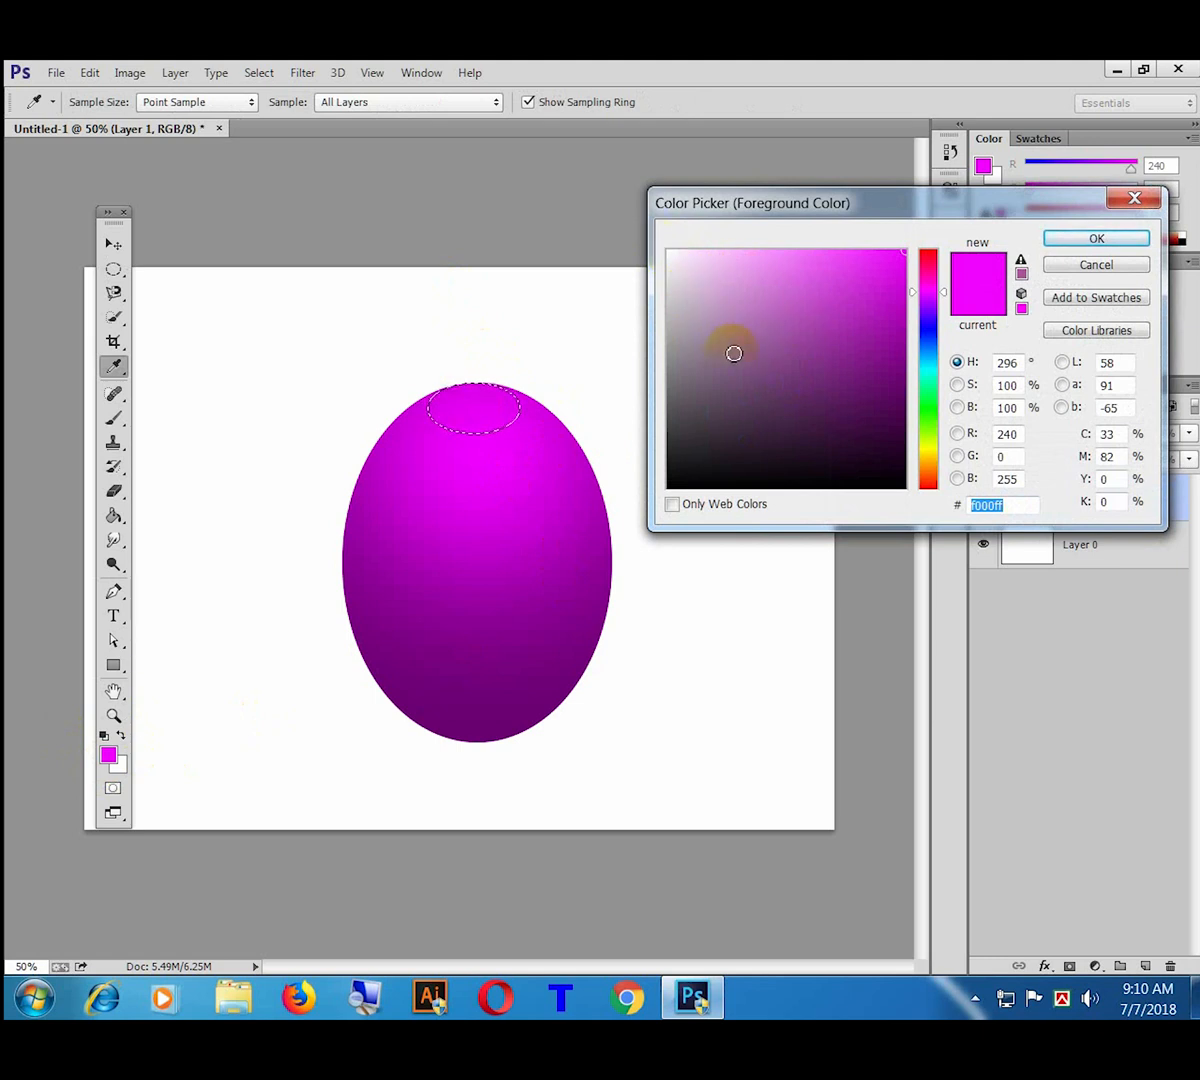
left_click(737, 315)
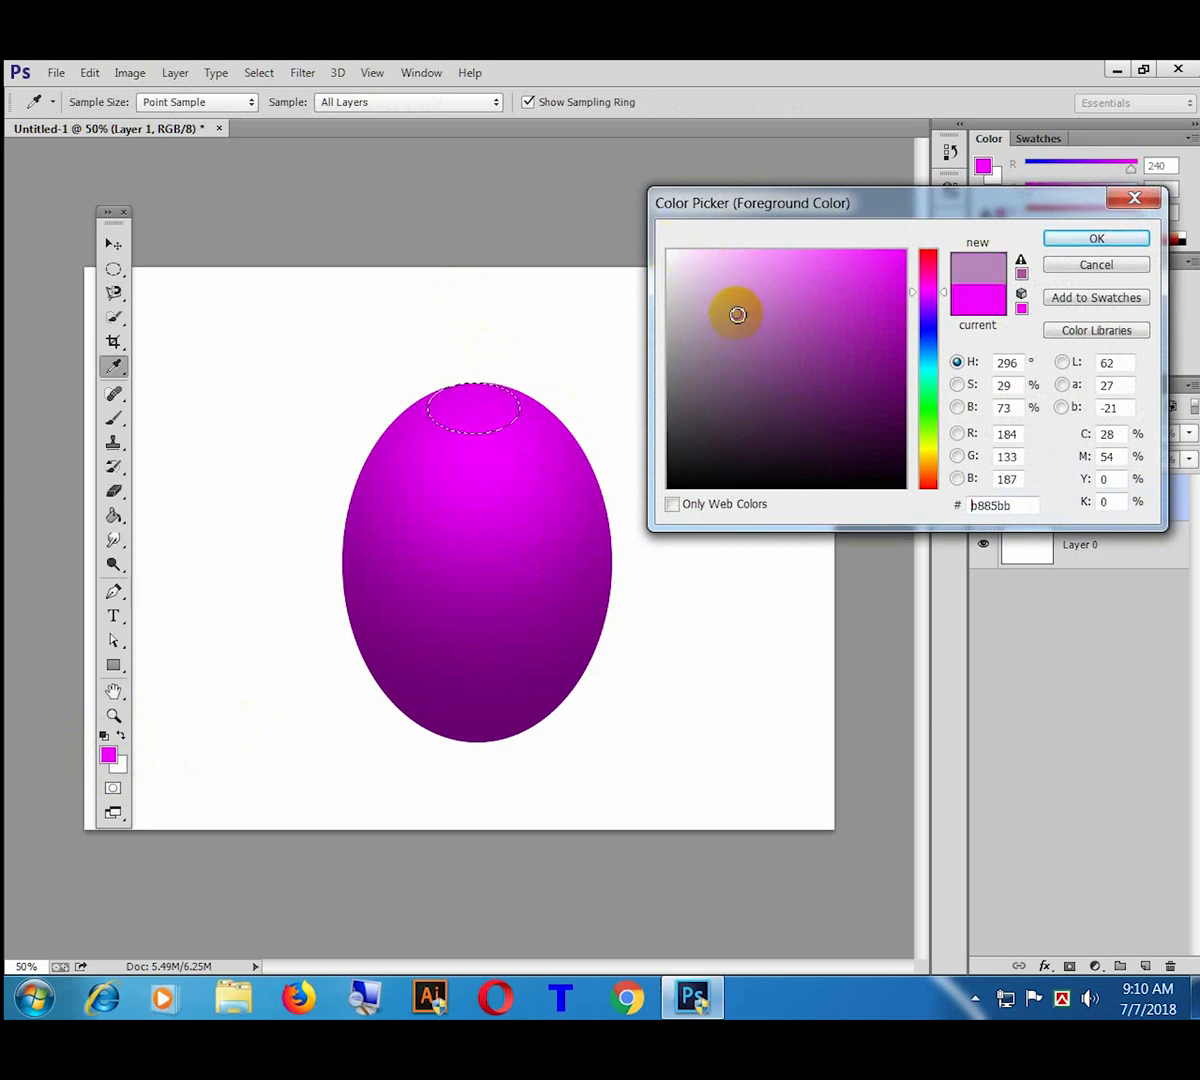
left_click_drag(737, 315, 620, 205)
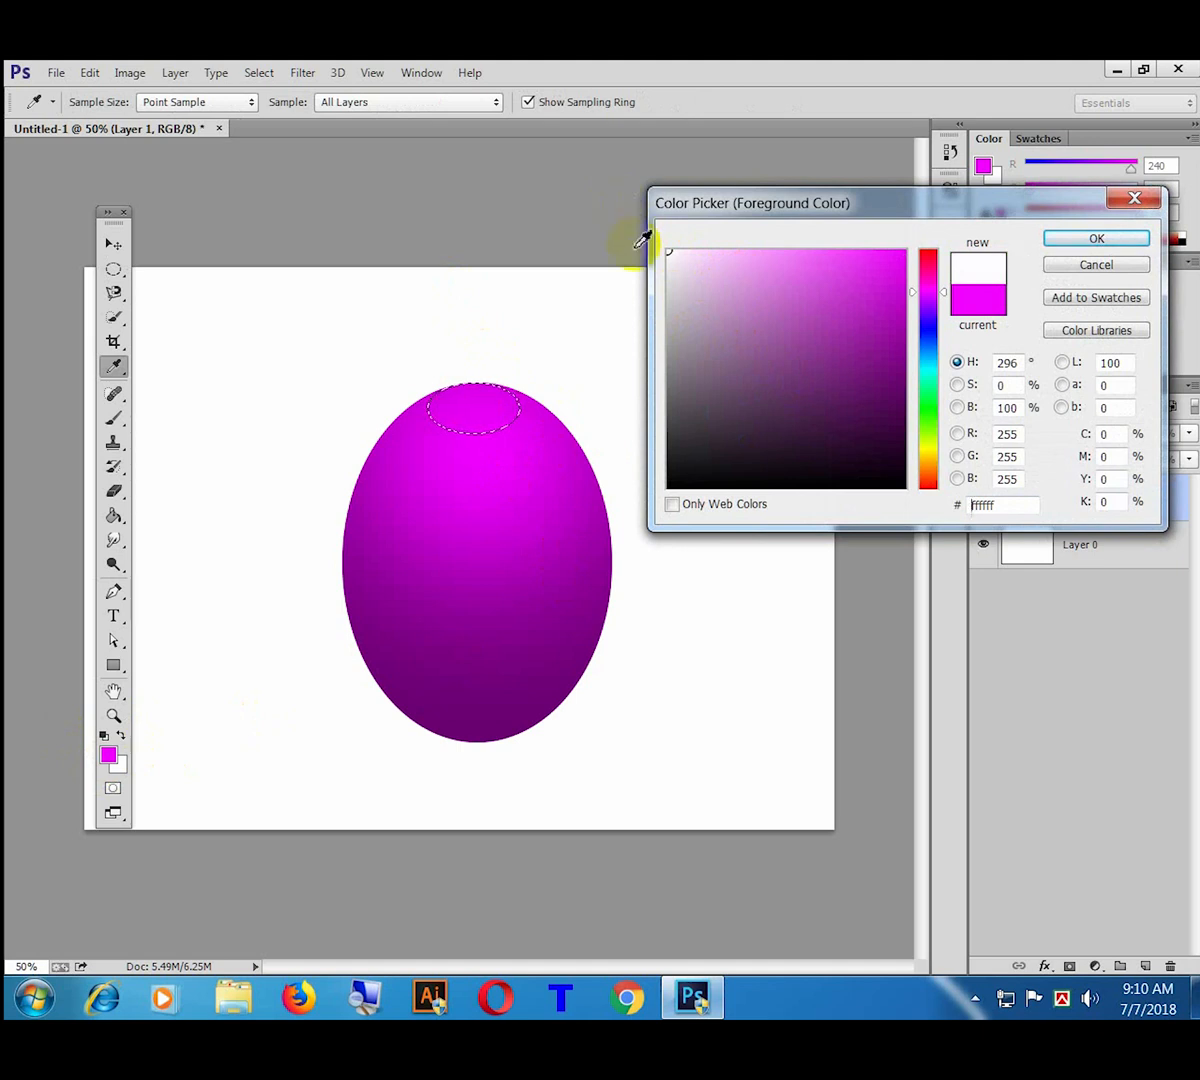
left_click_drag(718, 300, 639, 206)
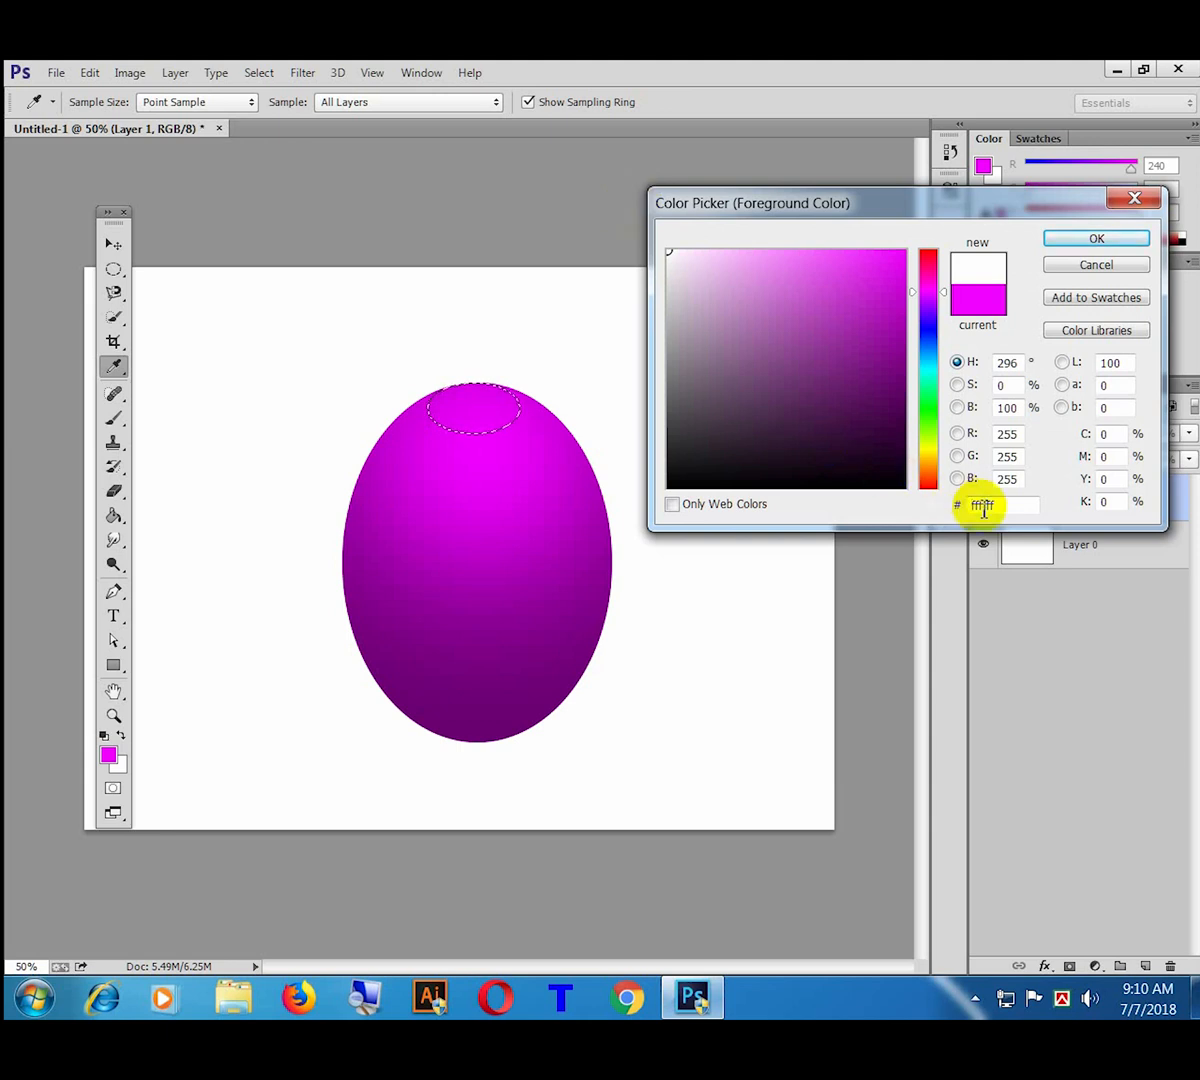
double_click(983, 506)
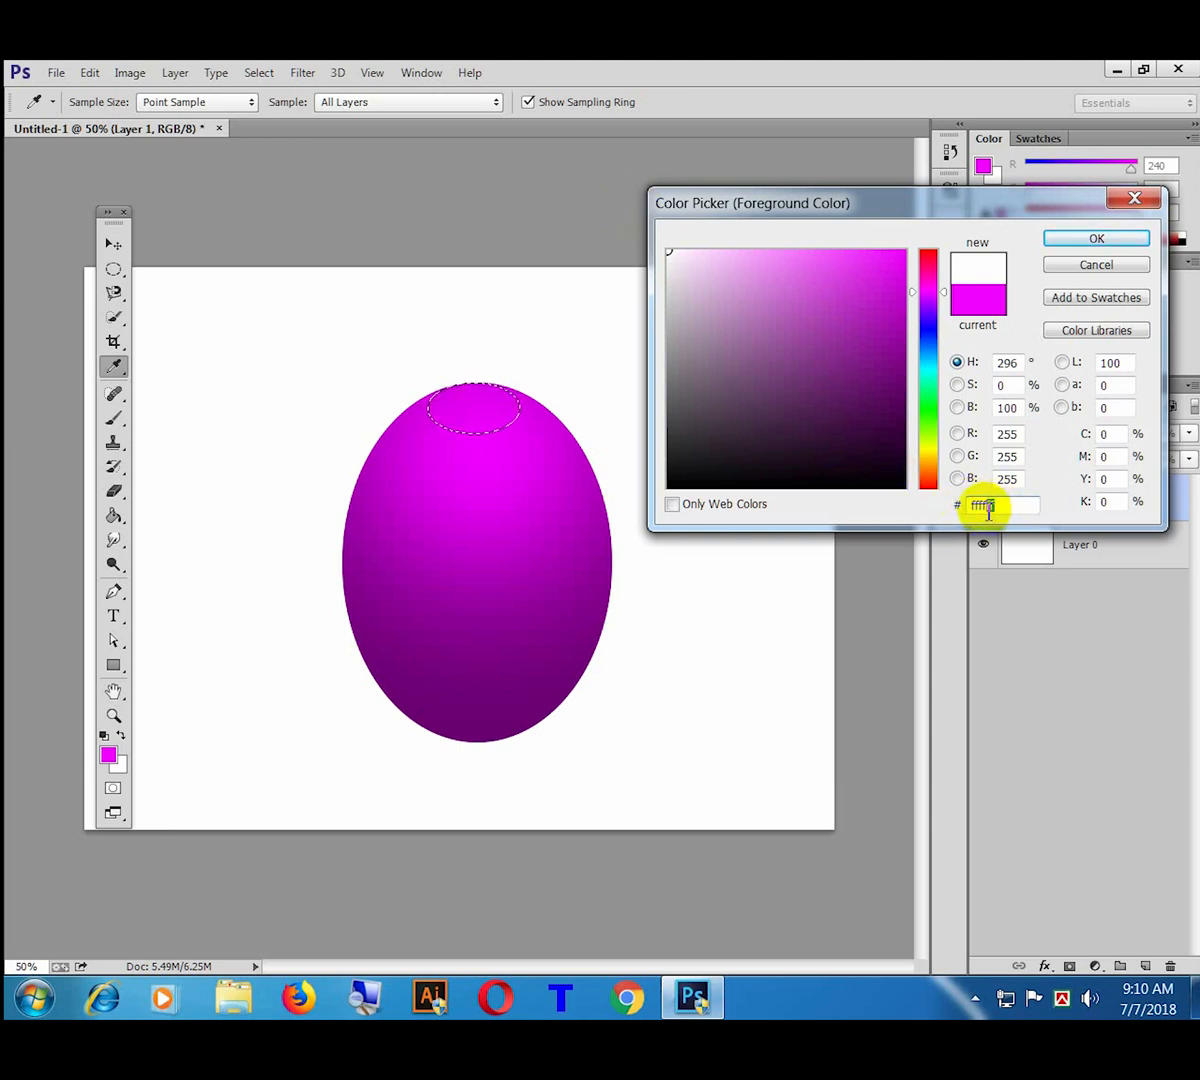
left_click(1097, 237)
Step: Brush a faint white highlight into the small elliptical selection from above the canvas, and deselect
left_click(114, 420)
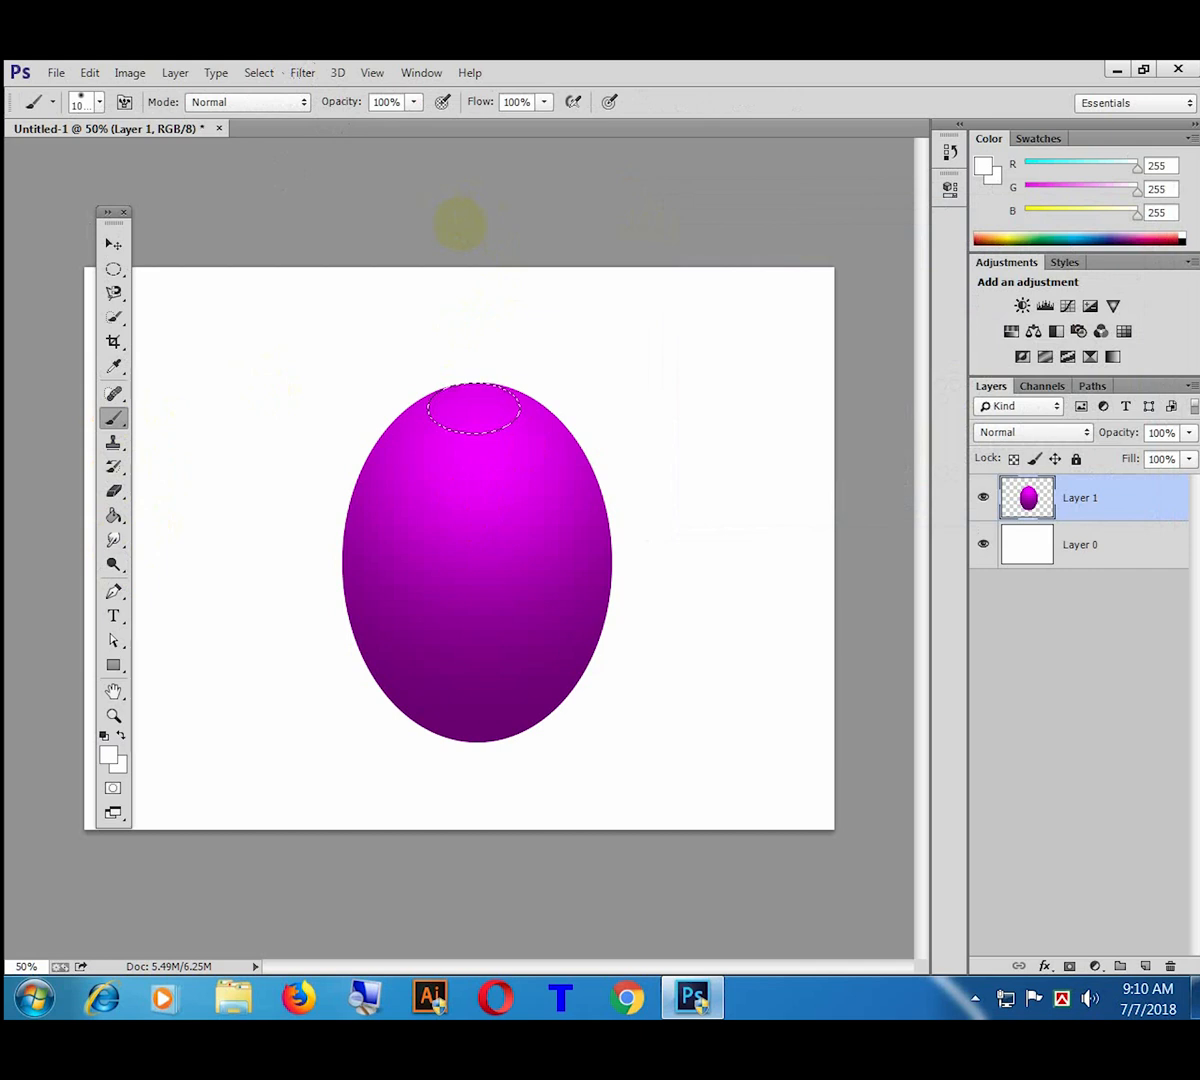
left_click(466, 232)
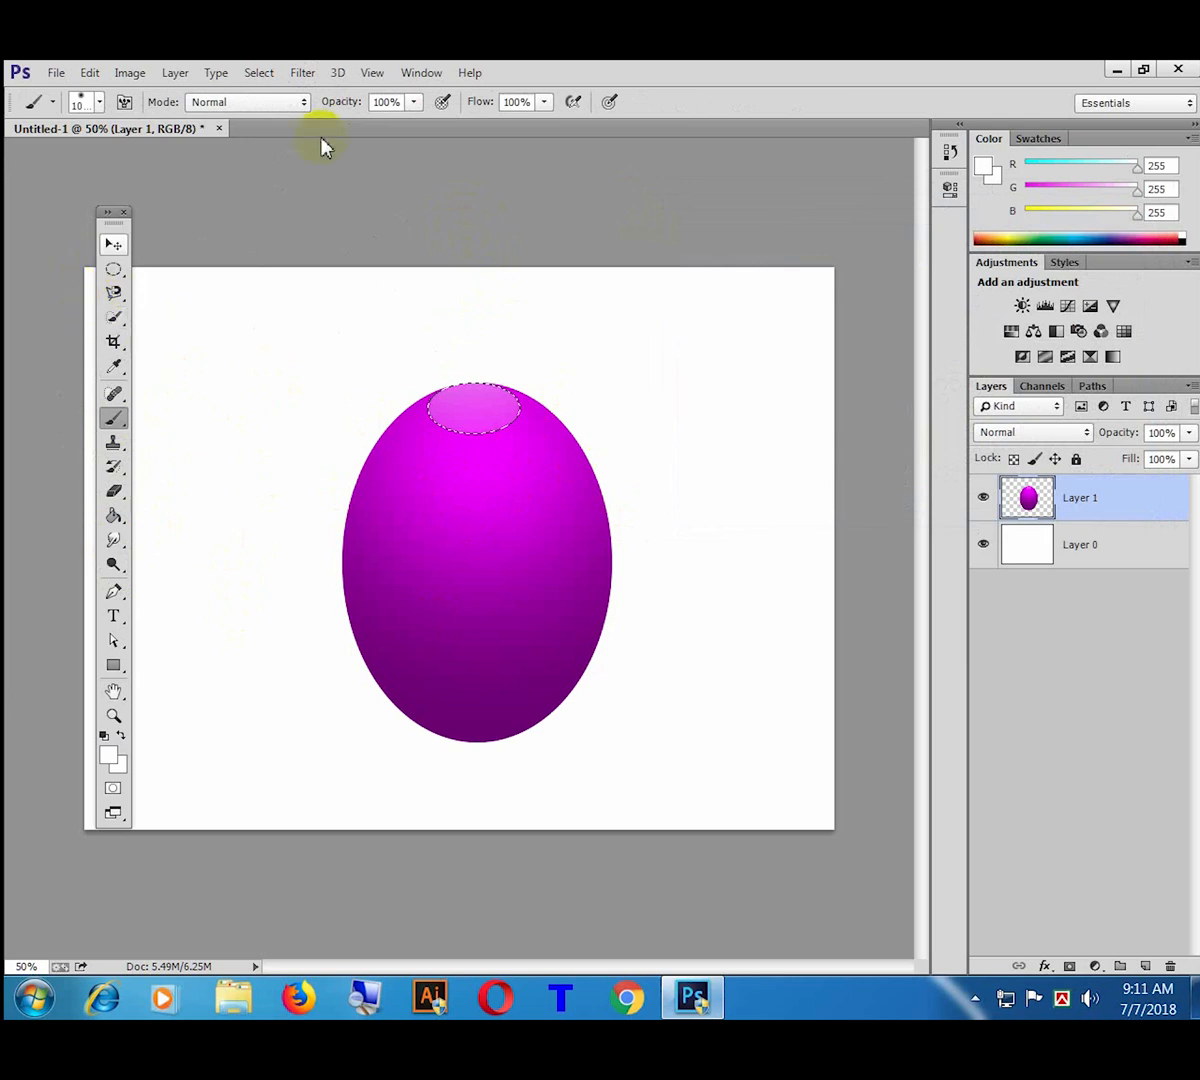
left_click(255, 74)
left_click(272, 120)
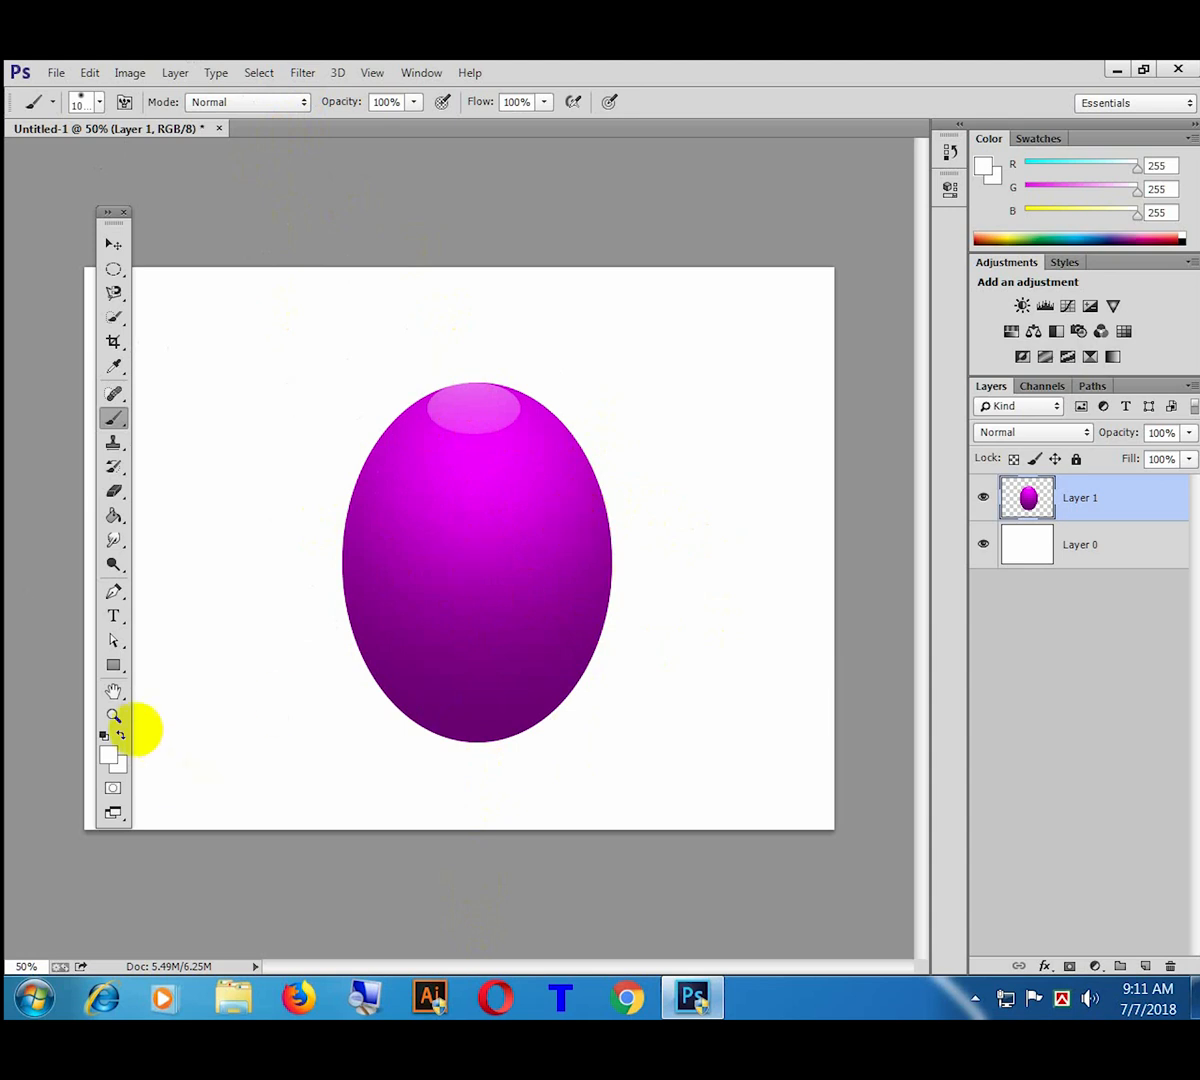
Step: Set the foreground color to black 000000
left_click(108, 756)
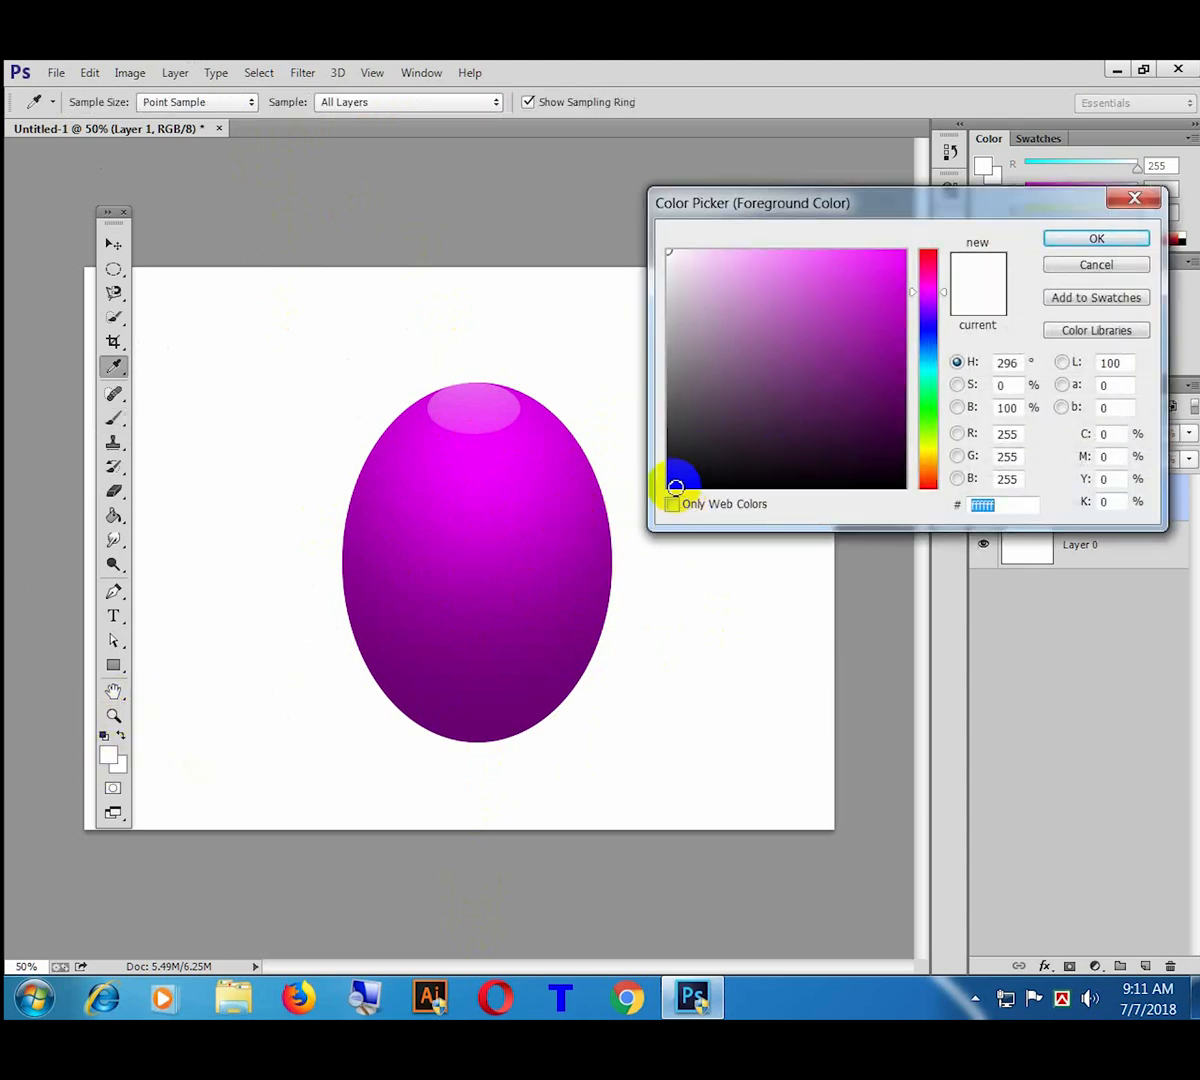
left_click_drag(671, 490, 663, 492)
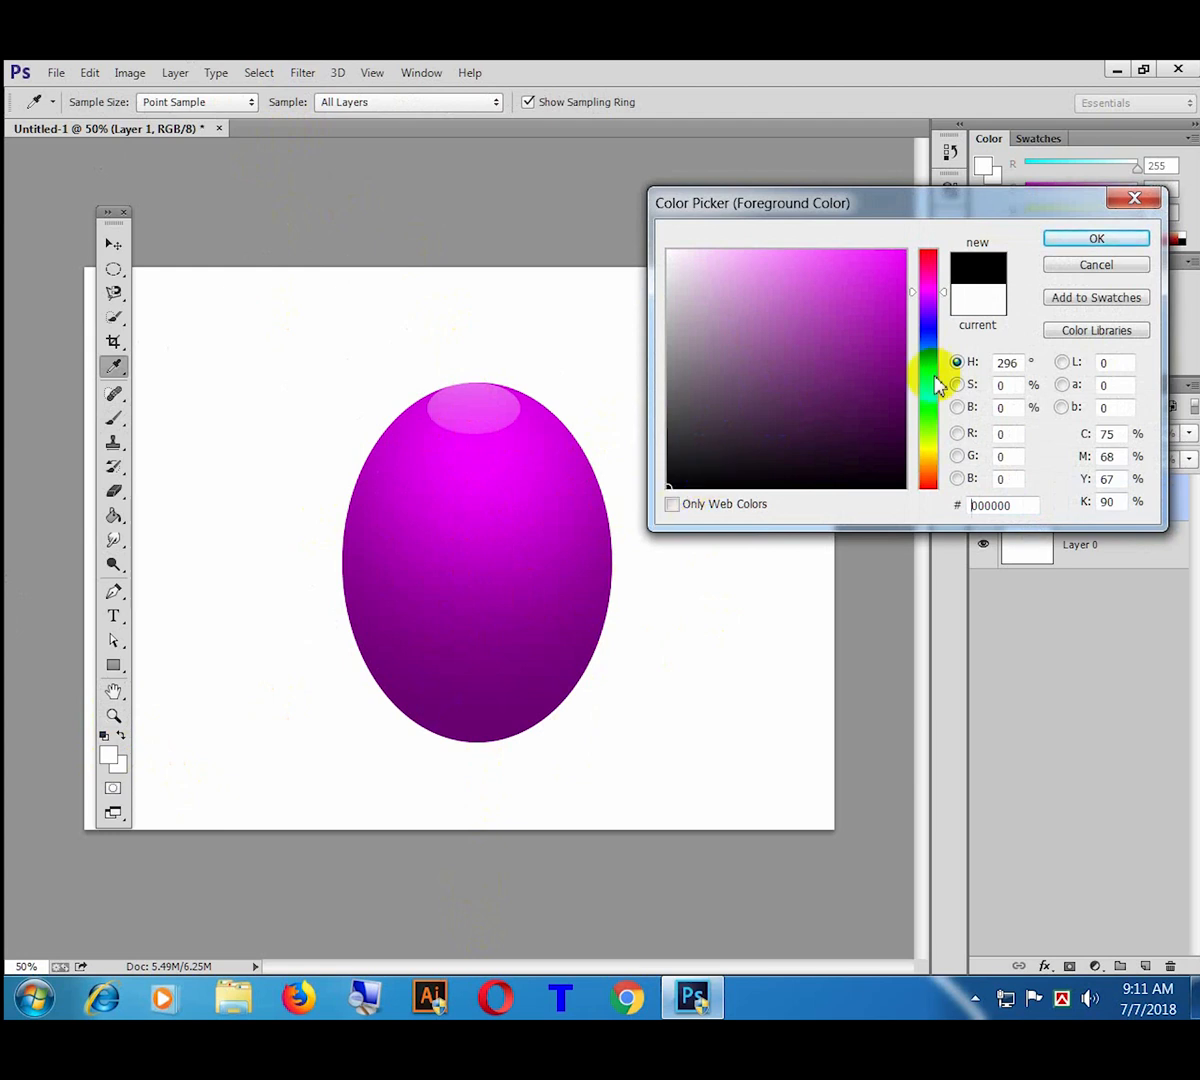
left_click(1080, 240)
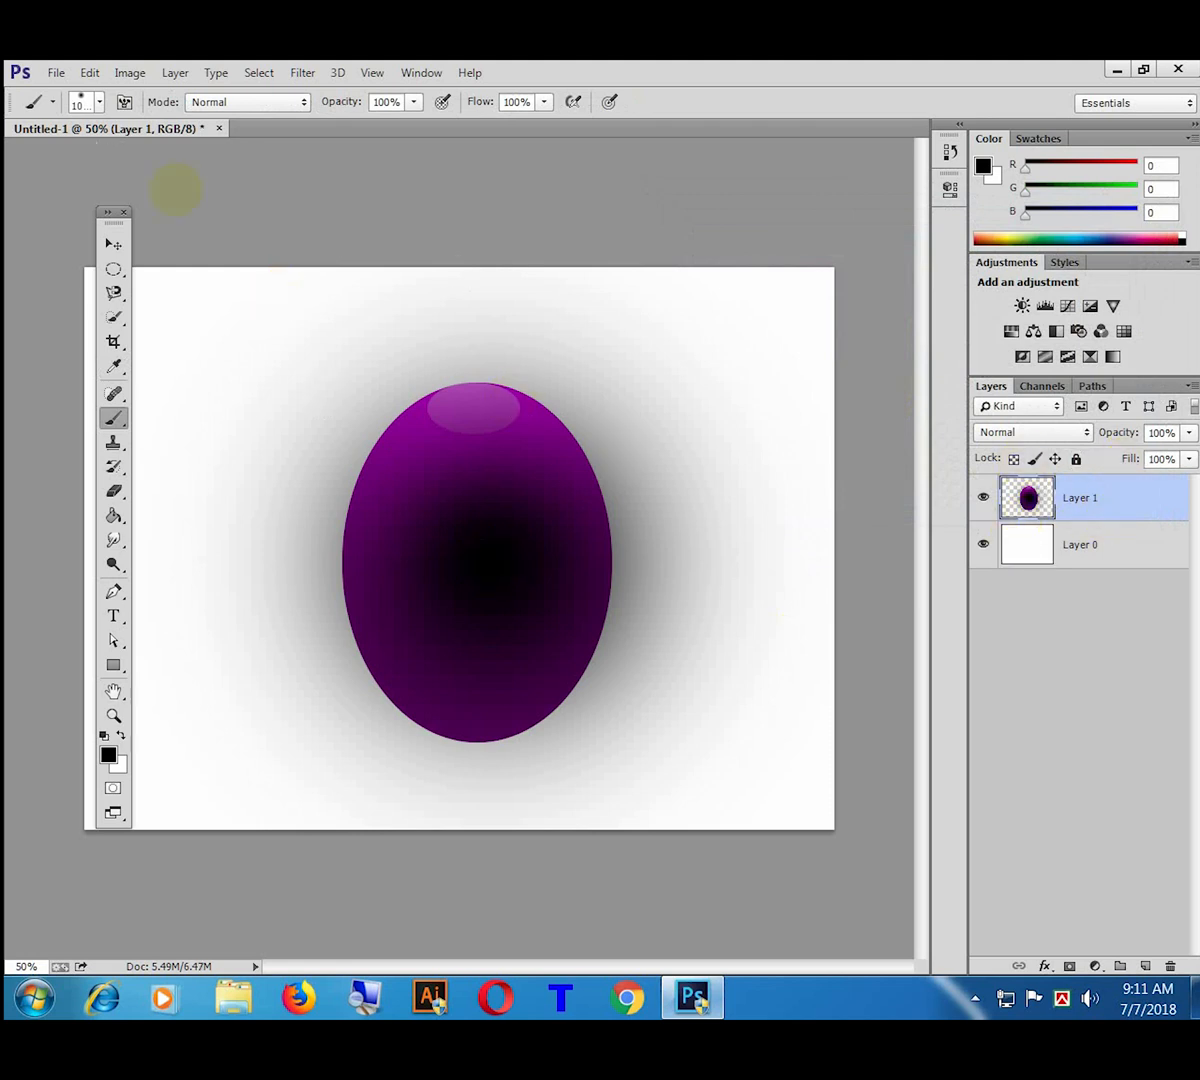
Step: Try flattening Layer 1 with its soft black dab to about 20% height using Free Transform, and undo the transform and dab
left_click(89, 72)
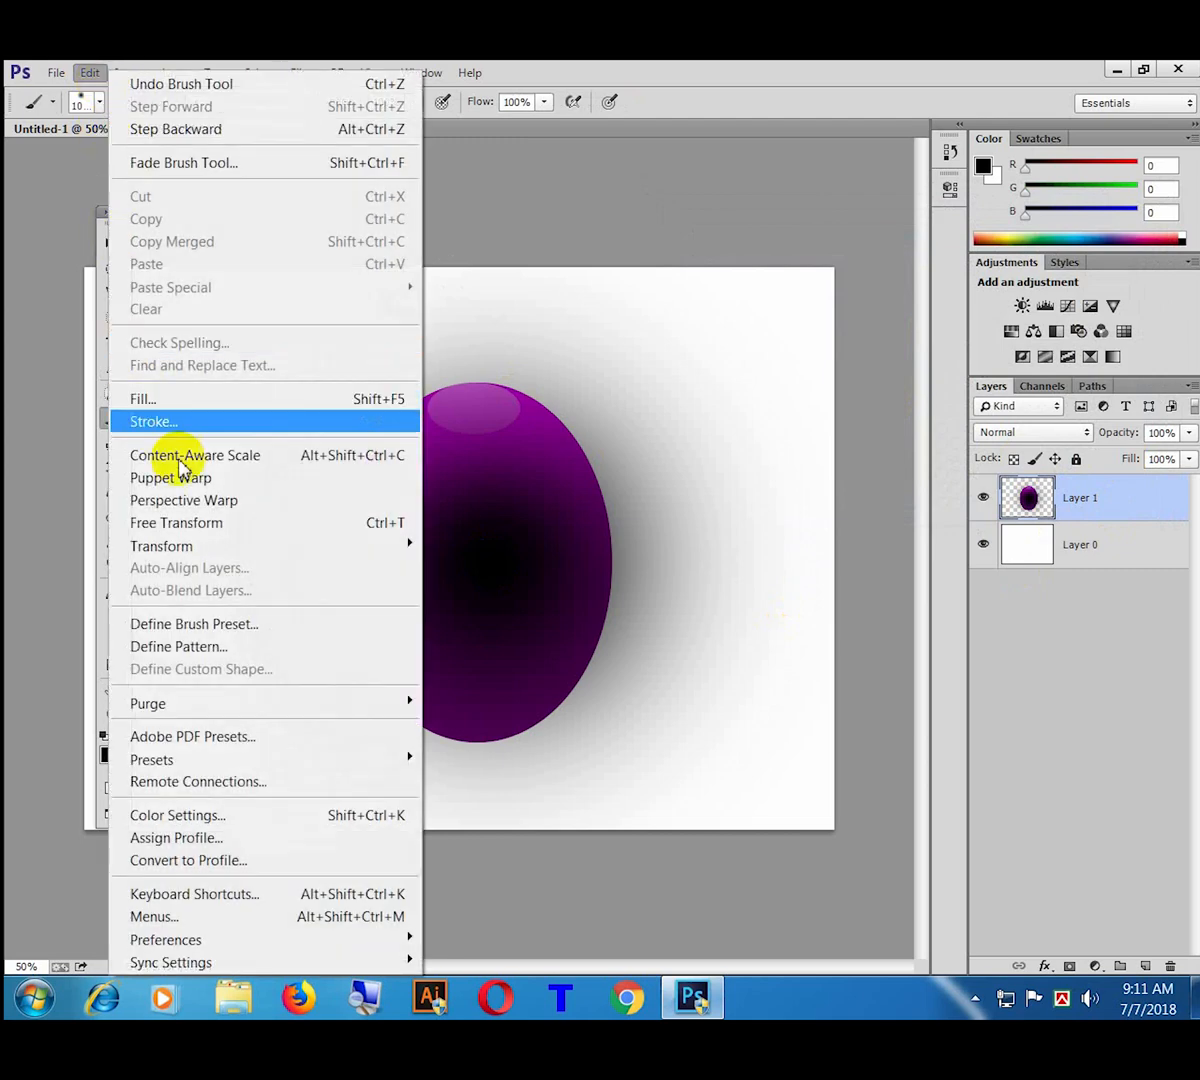
left_click(176, 523)
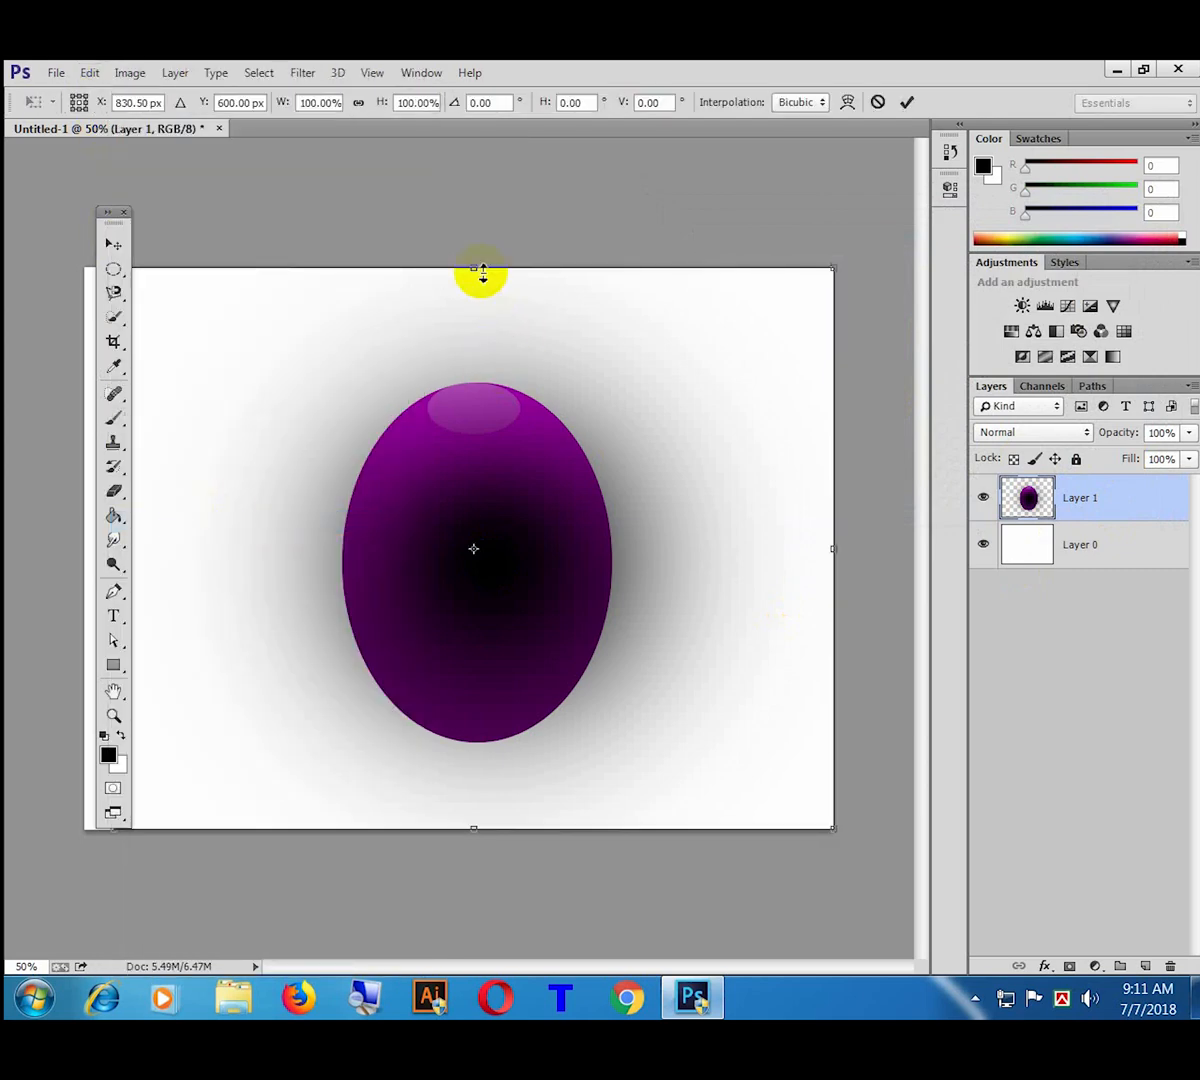
left_click_drag(477, 270, 517, 716)
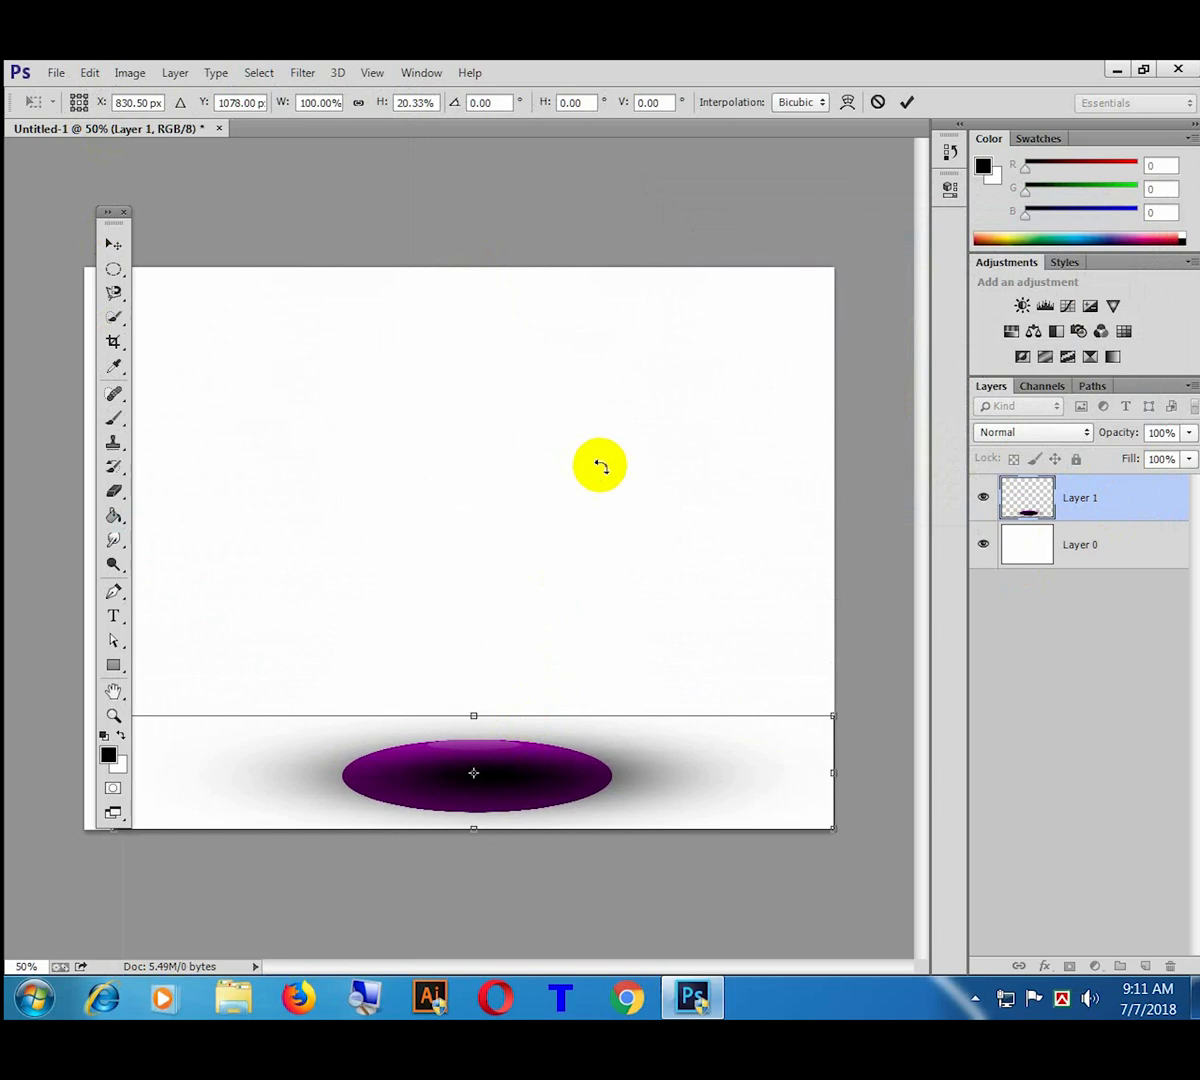
key("Return")
key("b")
key("ctrl+alt+z")
key("ctrl+alt+z")
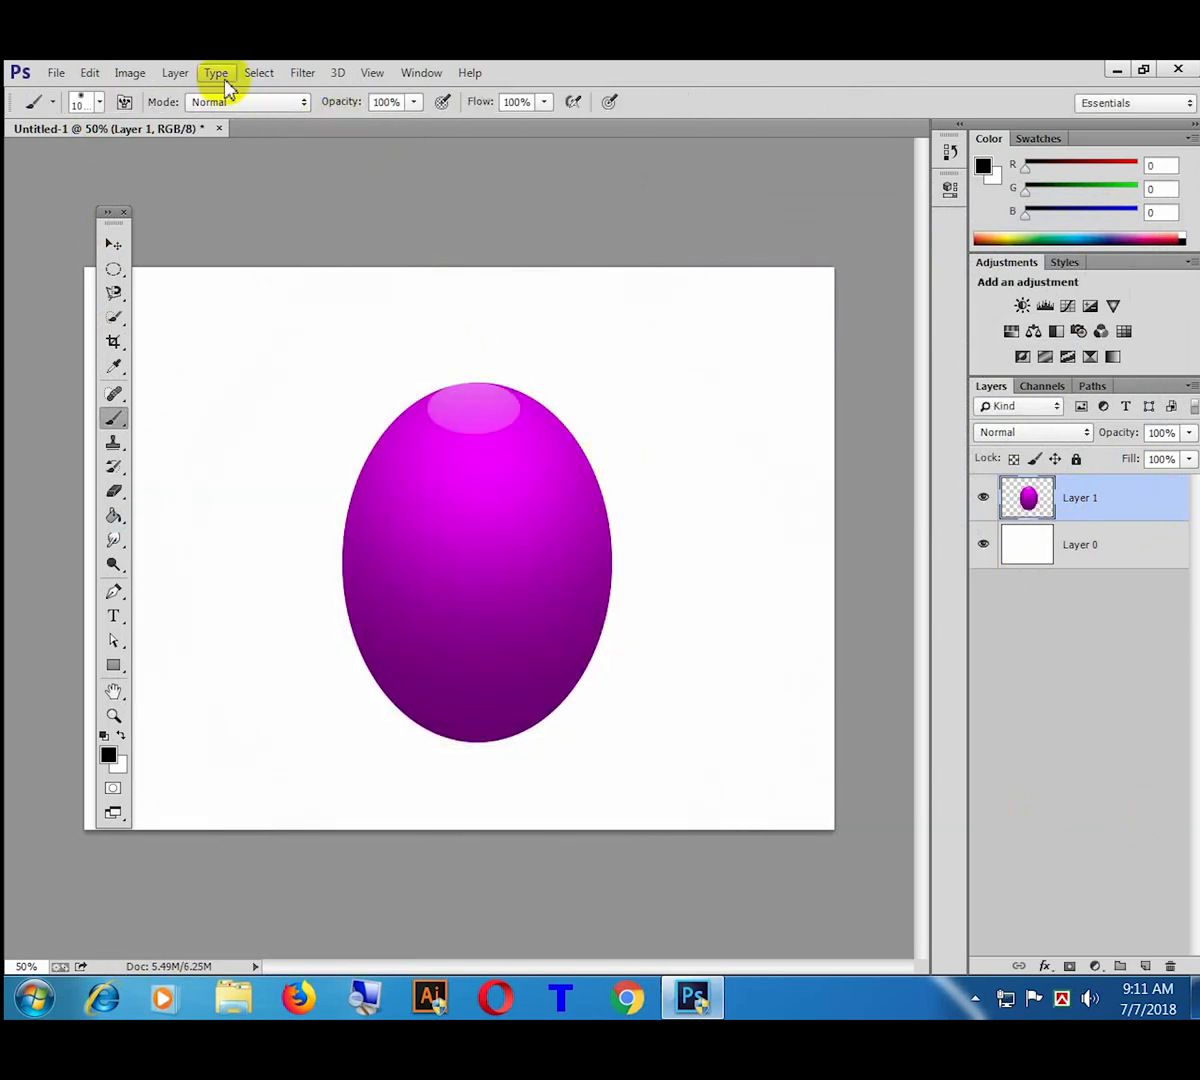
Step: Create a new layer above Layer 1 and paint a large soft black dab at the center of the canvas
left_click(175, 73)
mouse_move(284, 97)
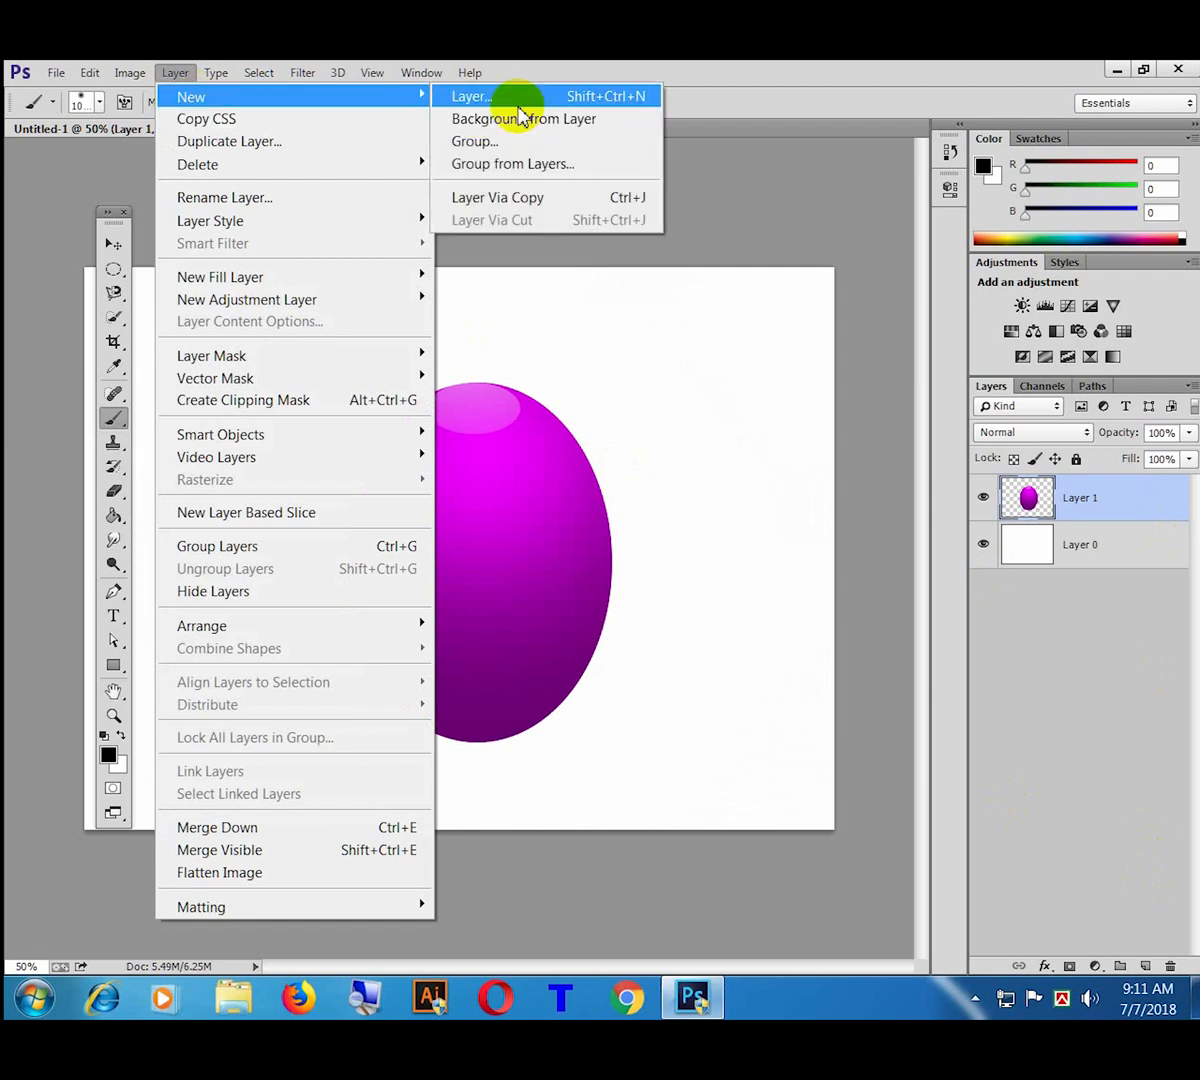
left_click(519, 100)
left_click(763, 354)
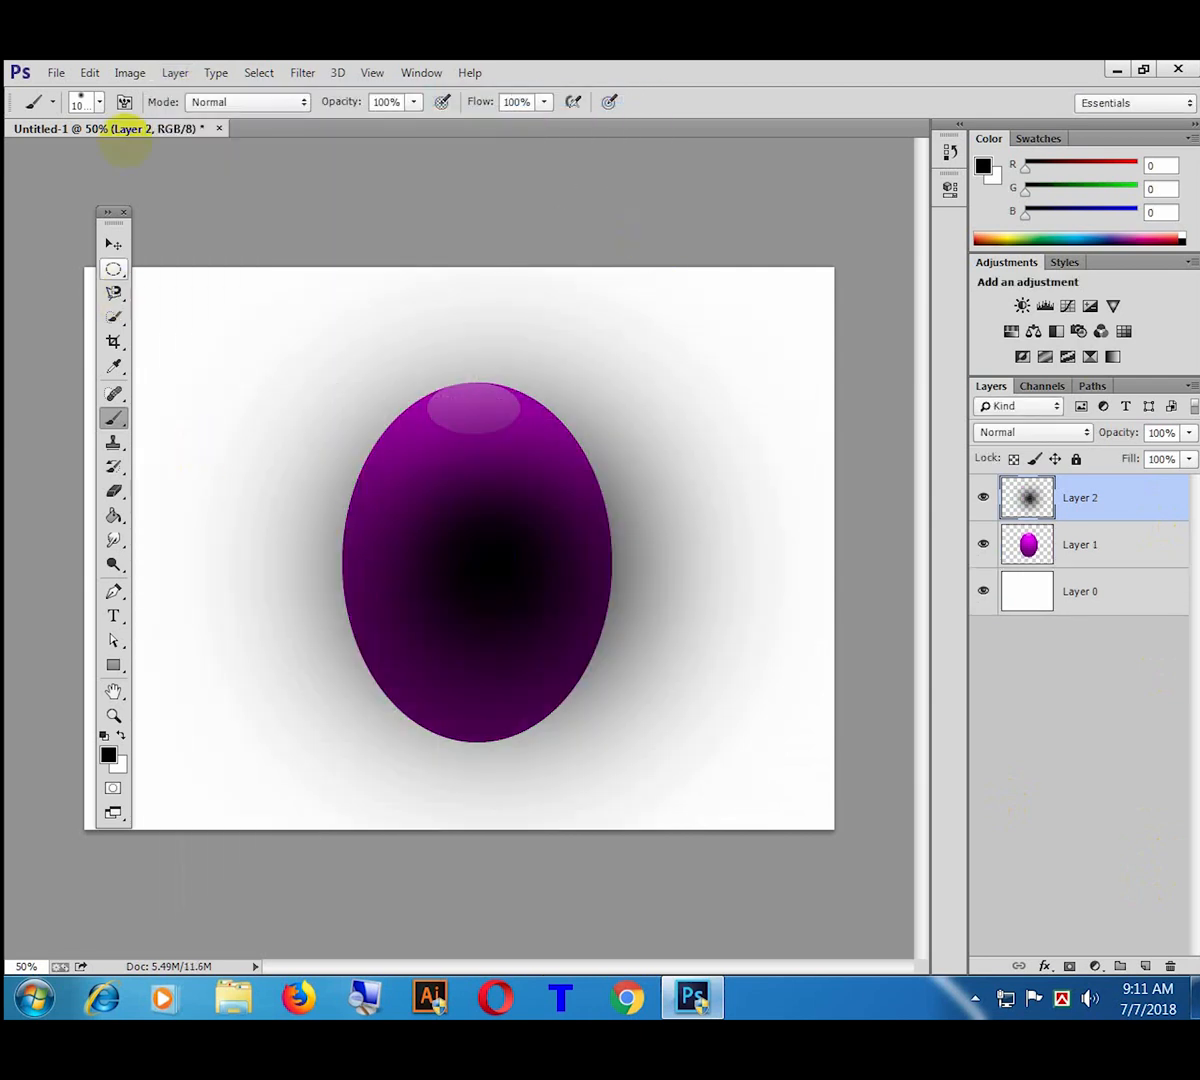
Step: Flatten the black dab on Layer 2 to about 11% height with Free Transform and place it as a shadow under the egg
left_click(89, 73)
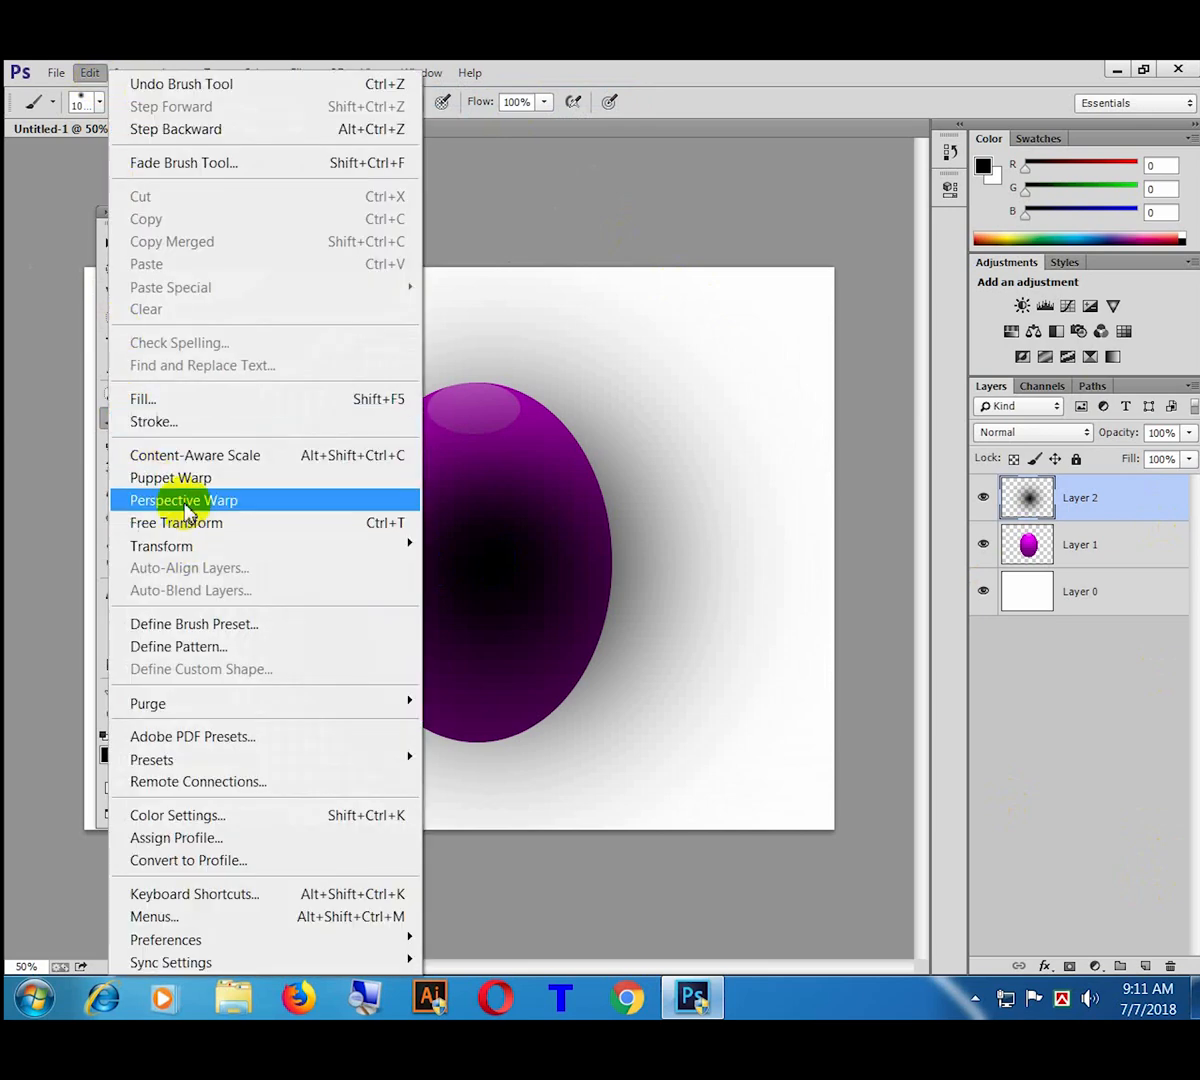
key("Escape")
key("ctrl+t")
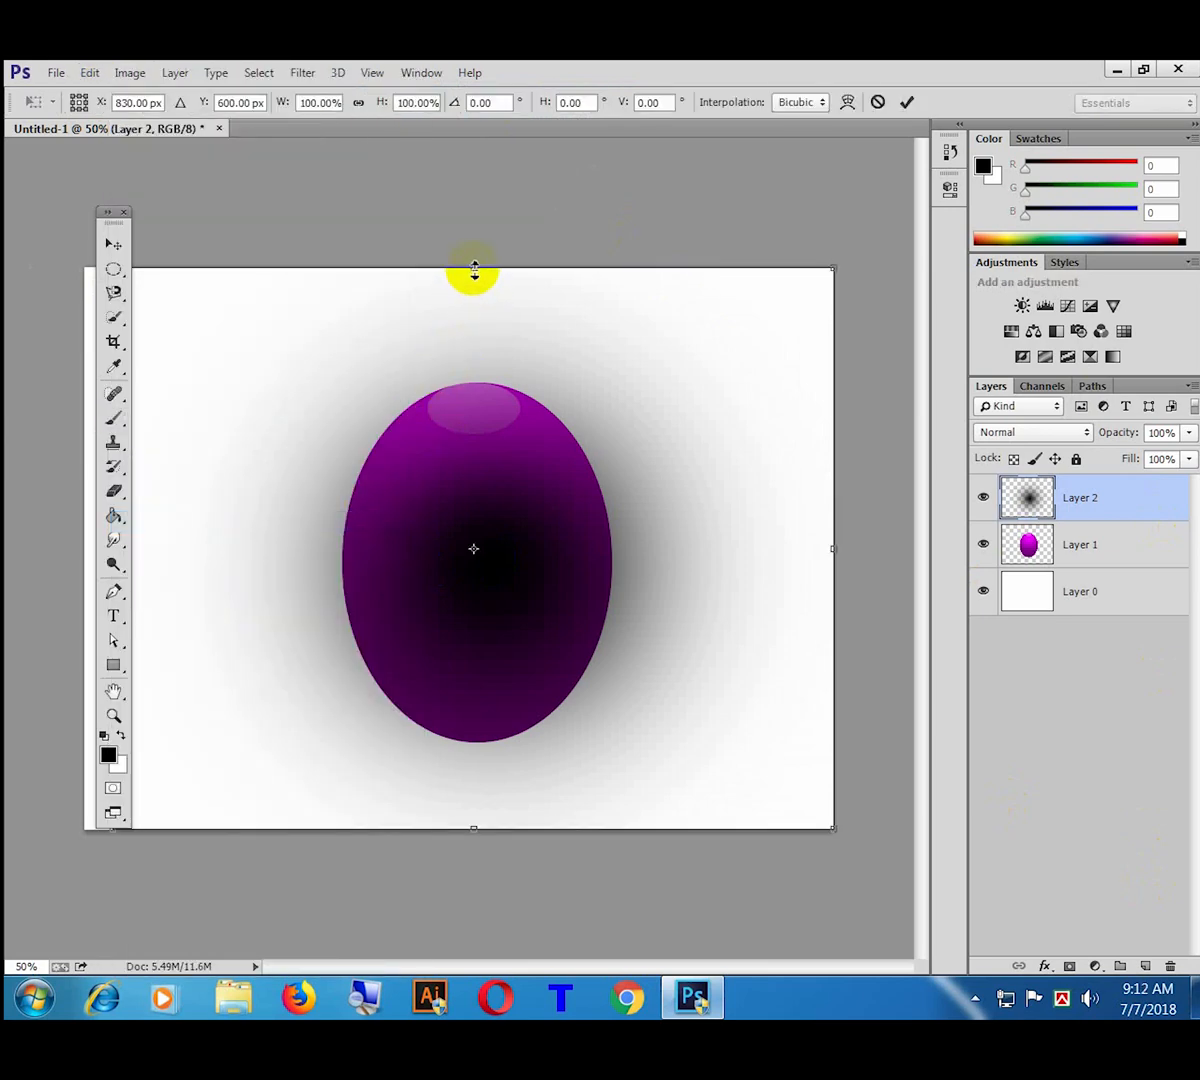
left_click_drag(475, 268, 503, 757)
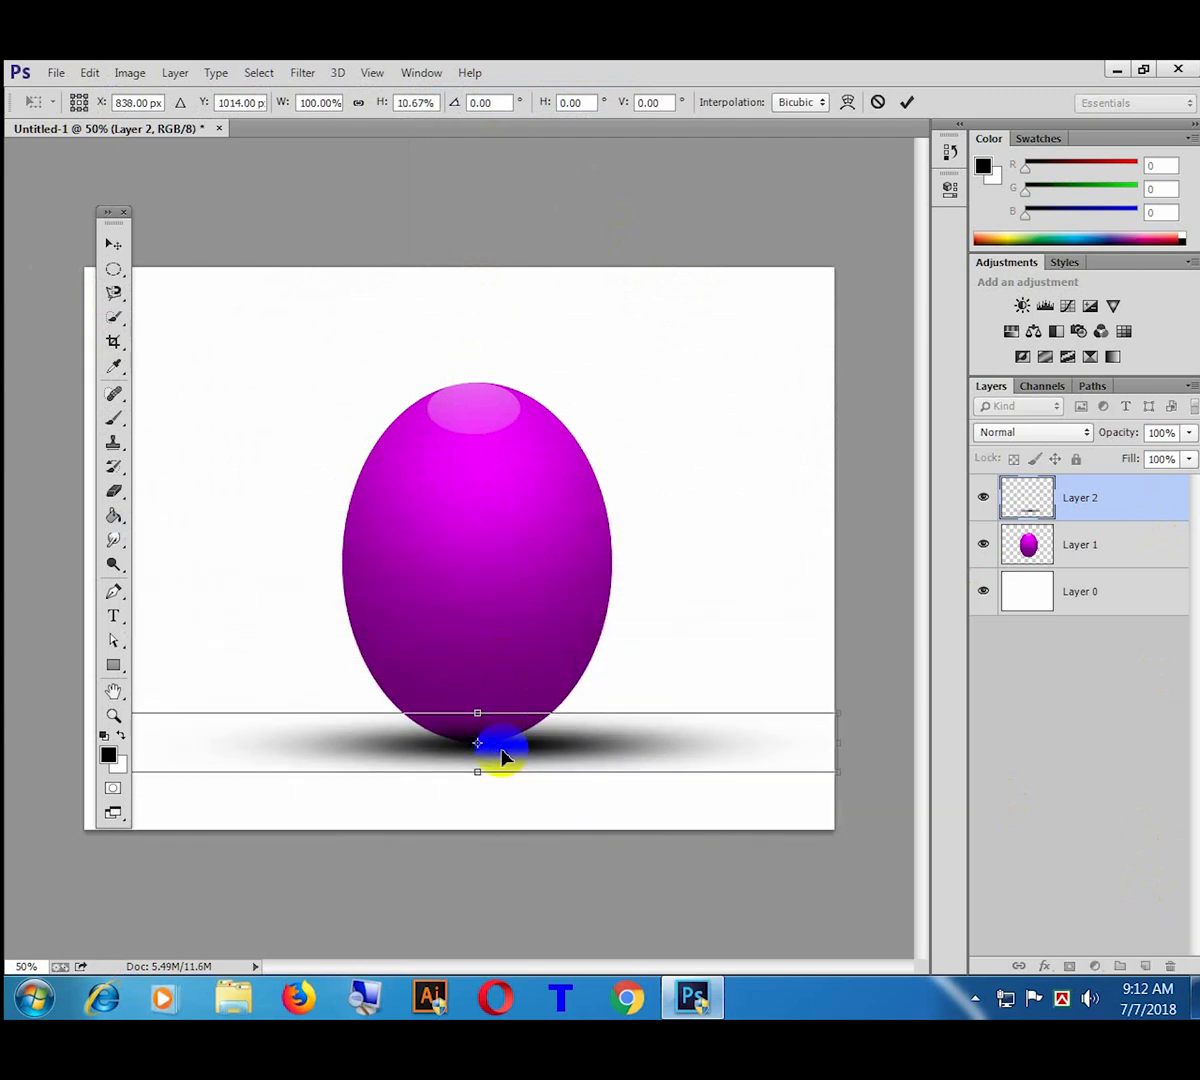
key("Return")
key("b")
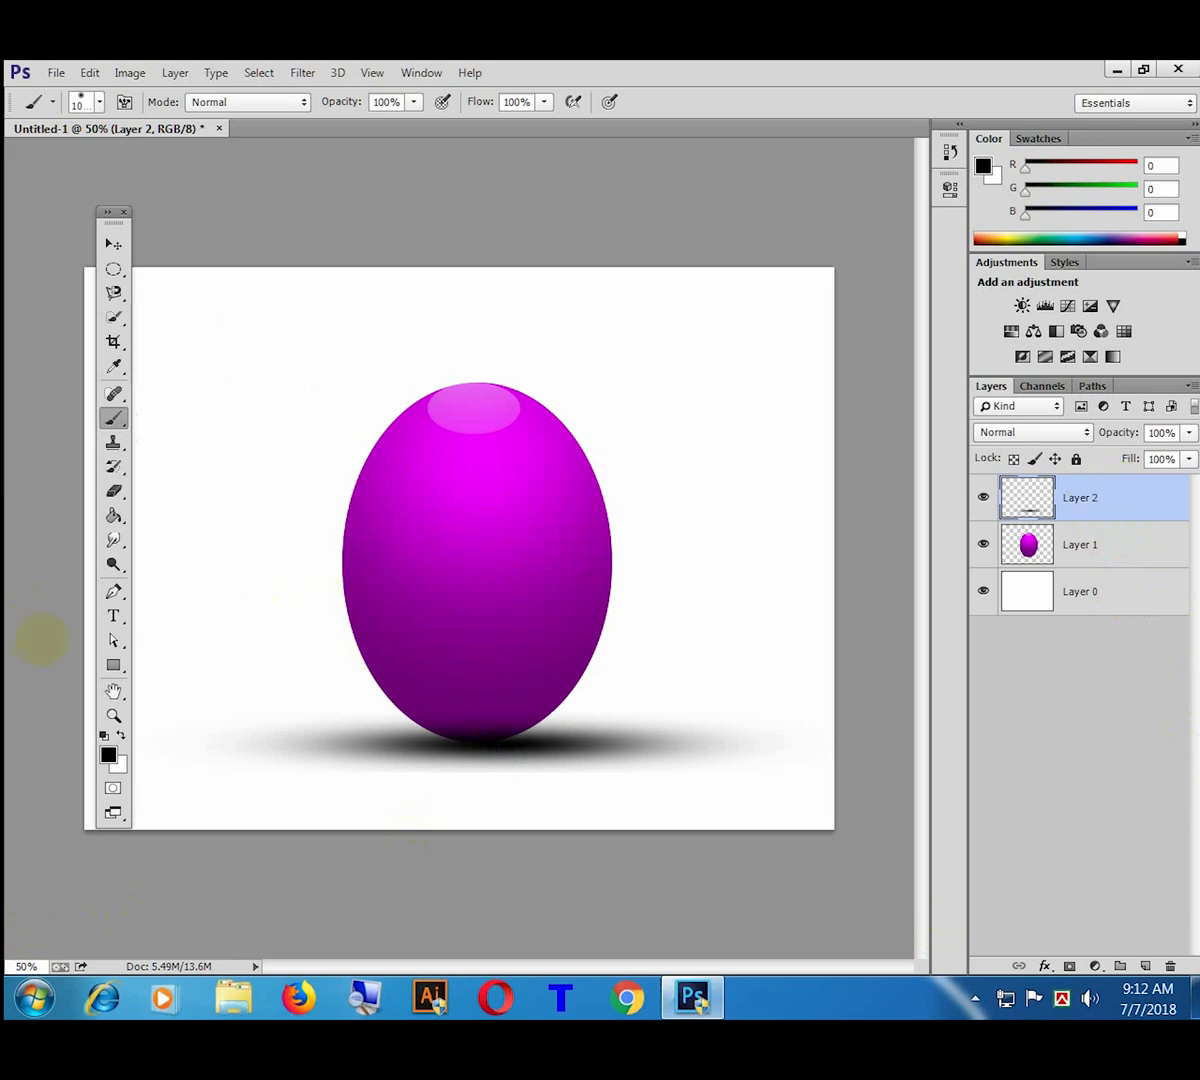
Step: Create a new layer above Layer 2 and draw a small upright elliptical selection beside the egg's upper left edge
left_click(113, 269)
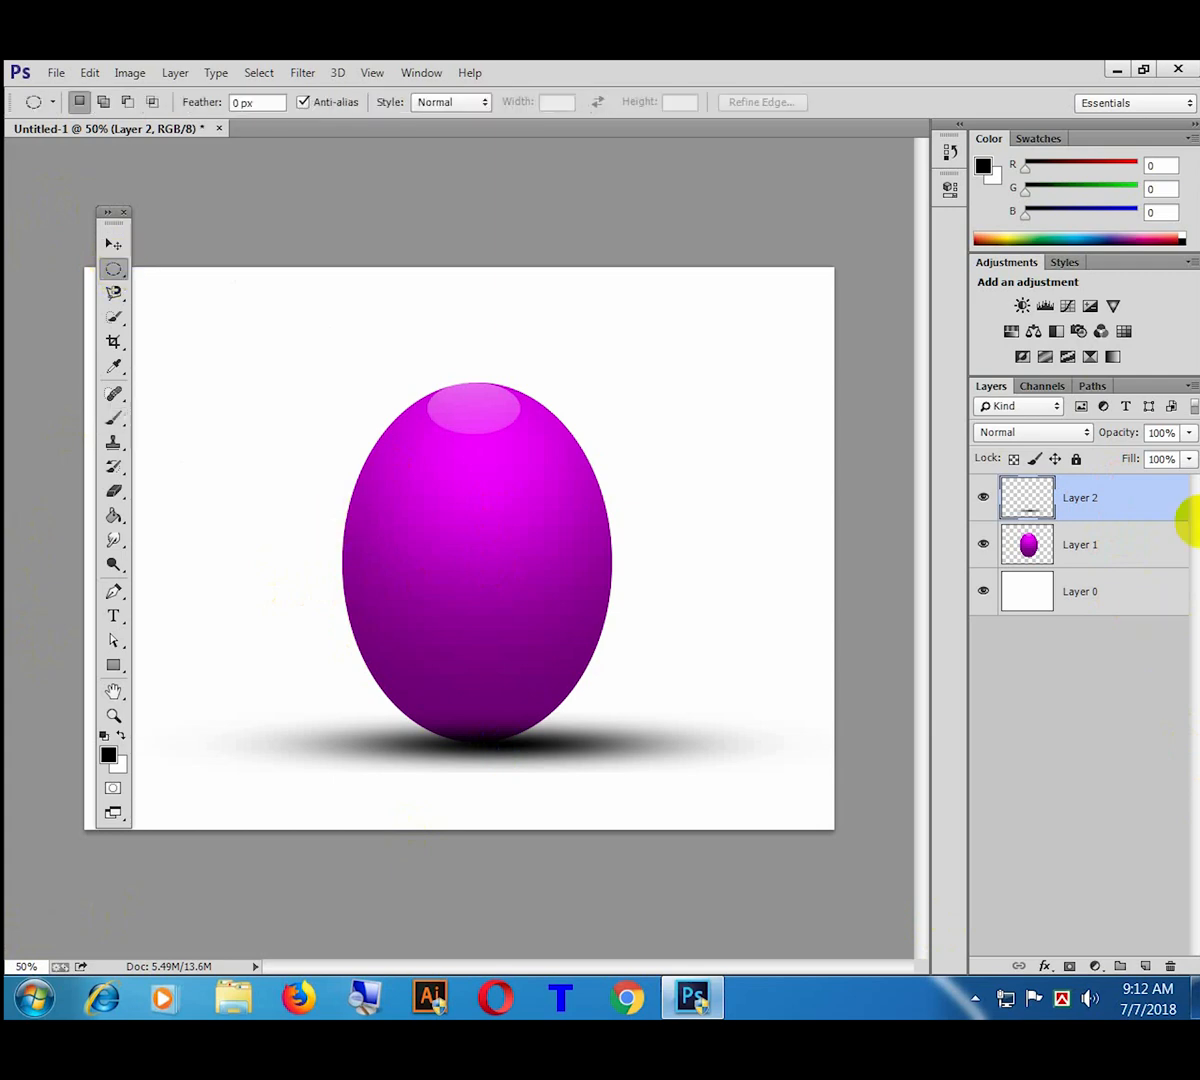
left_click(175, 73)
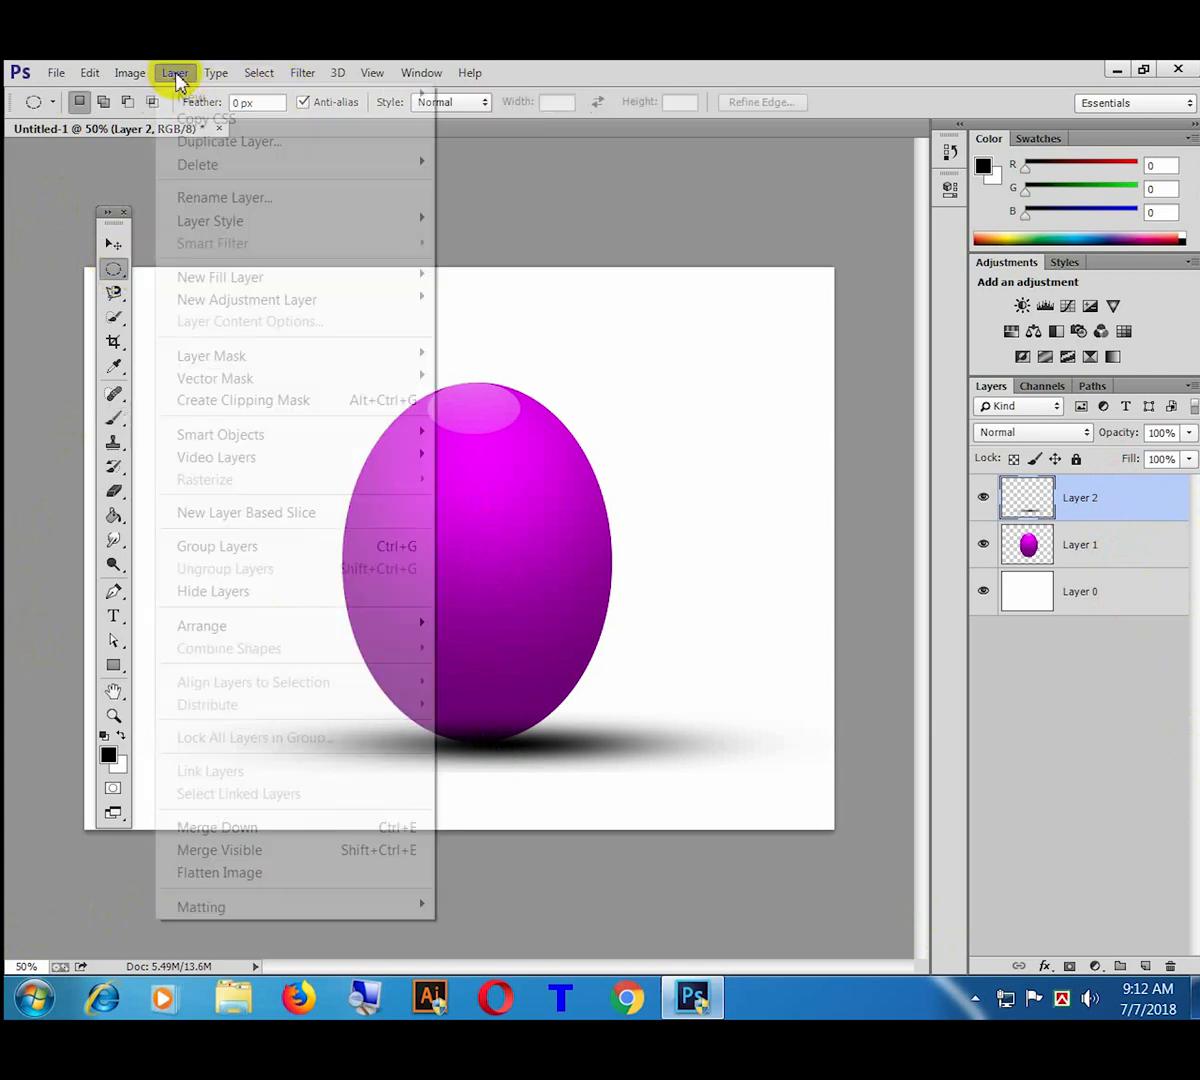
mouse_move(205, 97)
left_click(537, 99)
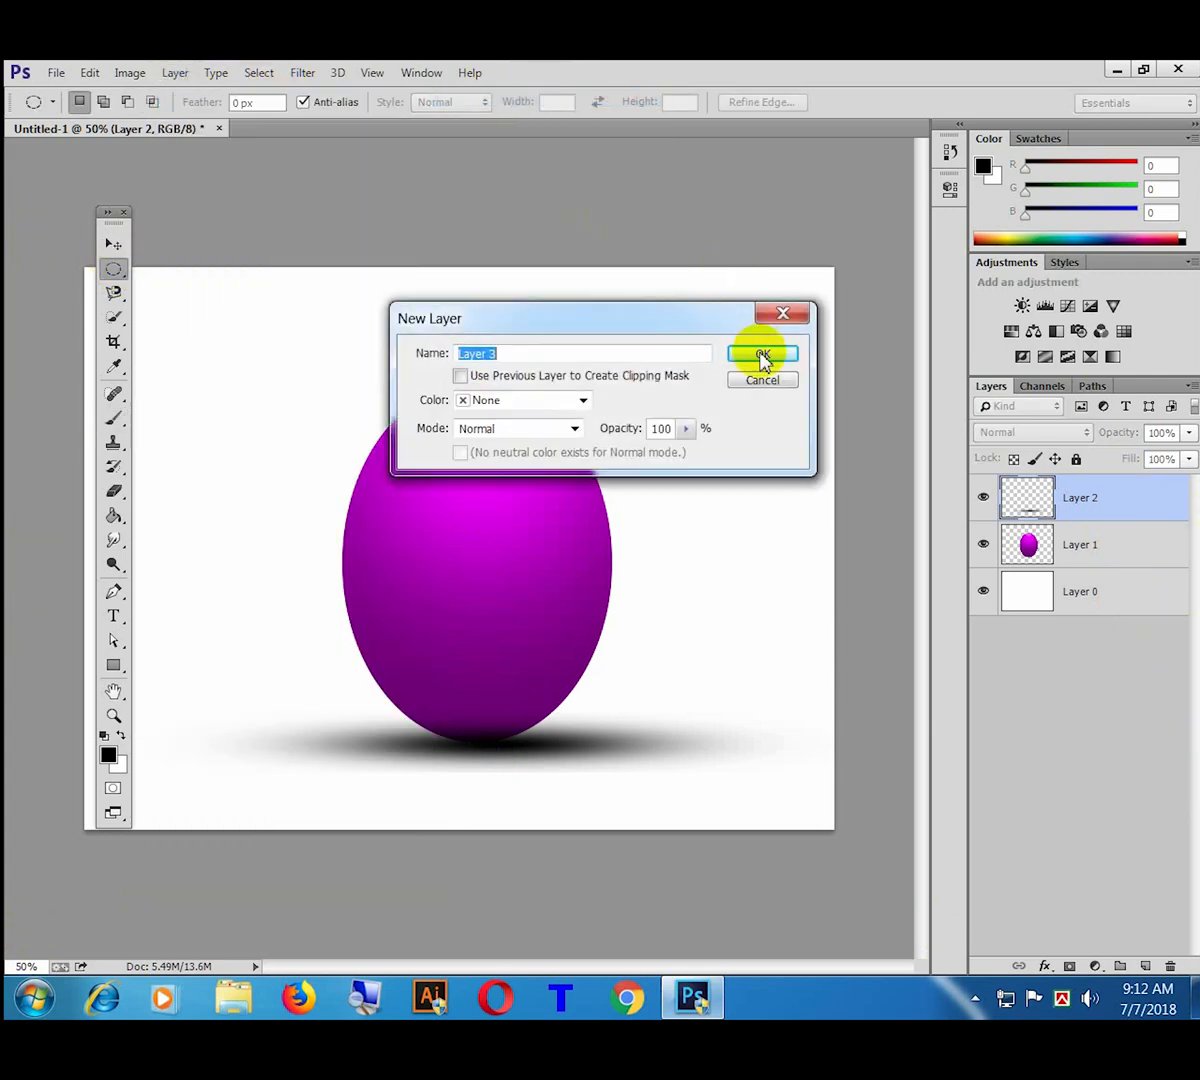
left_click(760, 355)
left_click_drag(251, 328, 377, 496)
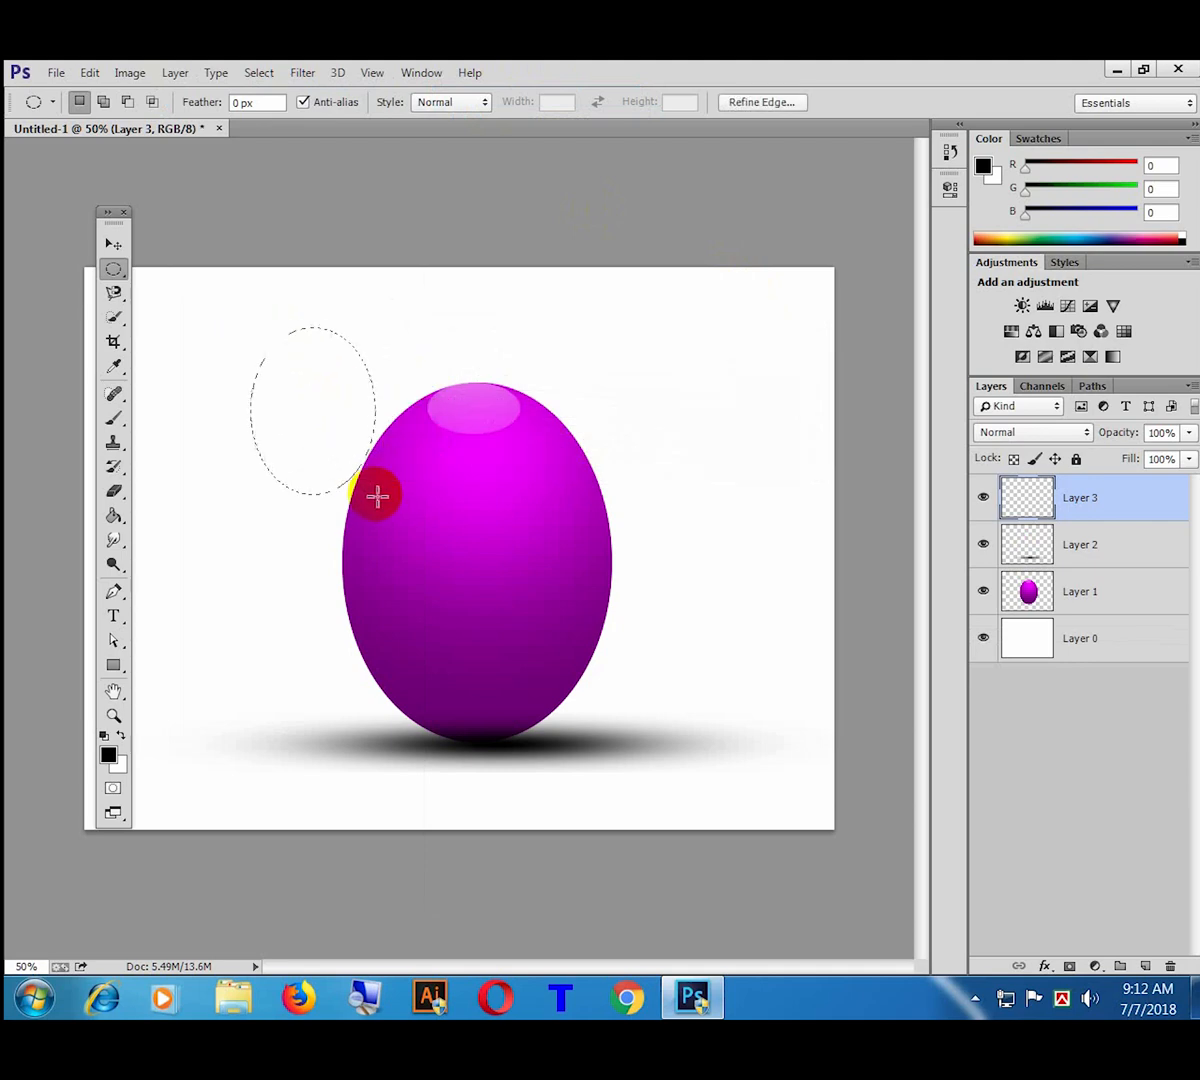
Step: Set the foreground color to white and fill the elliptical selection with it using the Paint Bucket
left_click(108, 757)
left_click_drag(712, 335, 655, 230)
left_click(1058, 238)
left_click(114, 518)
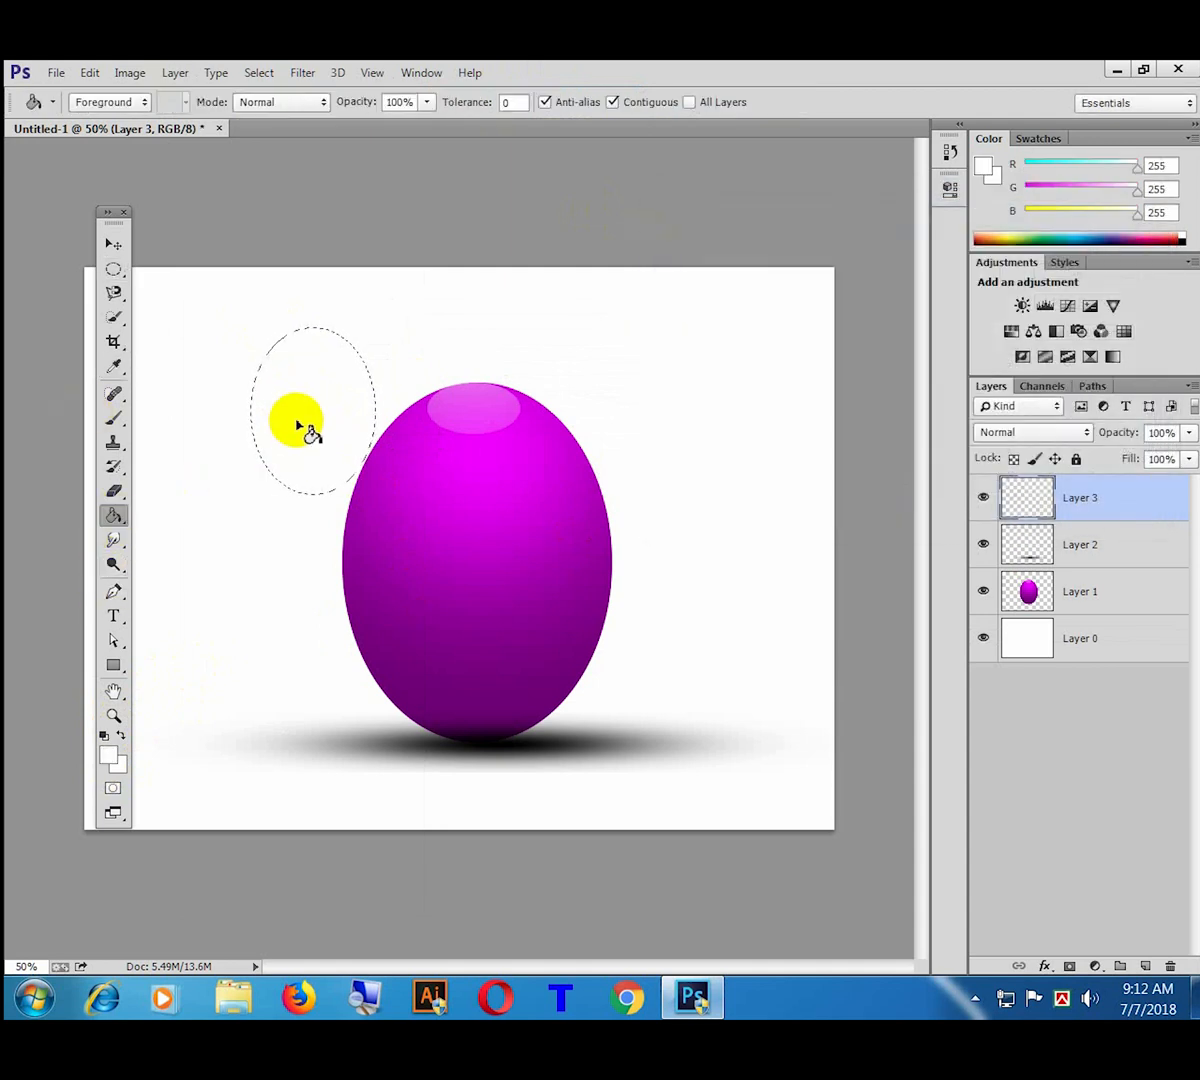
Step: Move the white ellipse onto the egg, slightly below its center, and deselect
left_click(113, 244)
left_click_drag(326, 444, 463, 580)
left_click(738, 684)
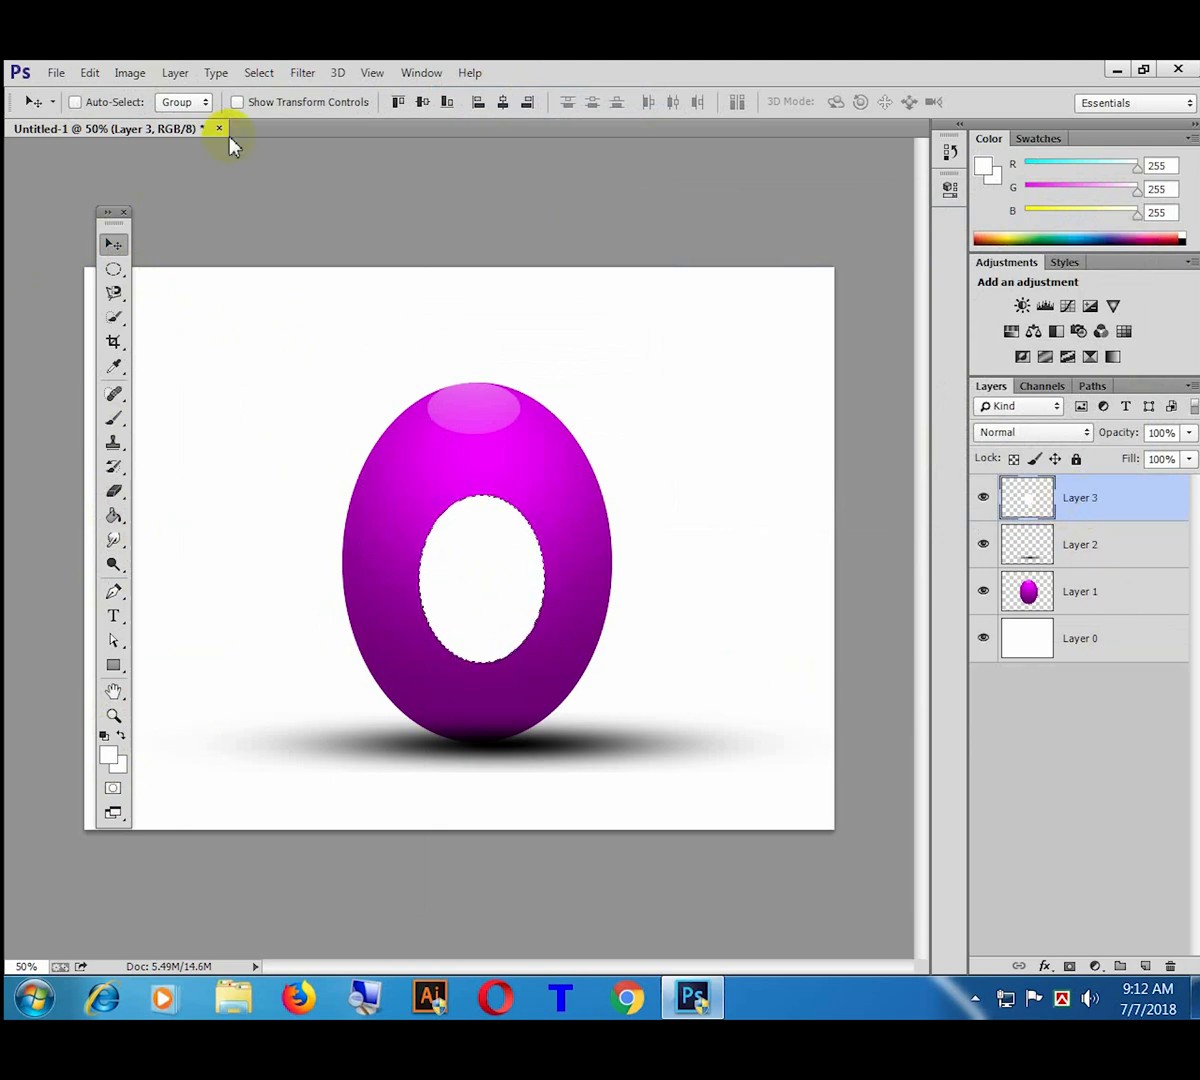
left_click(175, 73)
left_click(259, 73)
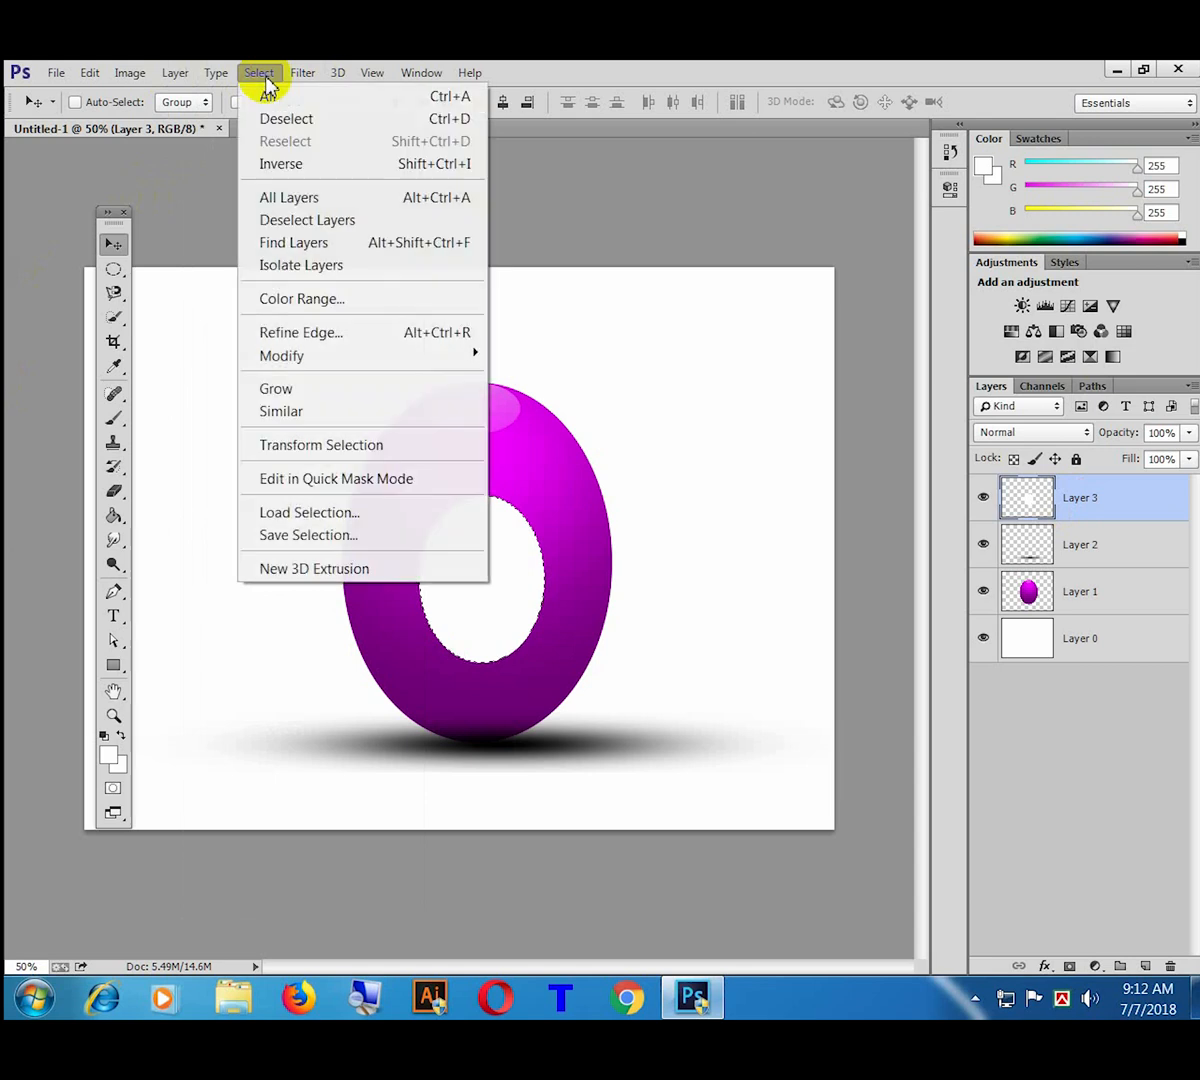
left_click(281, 119)
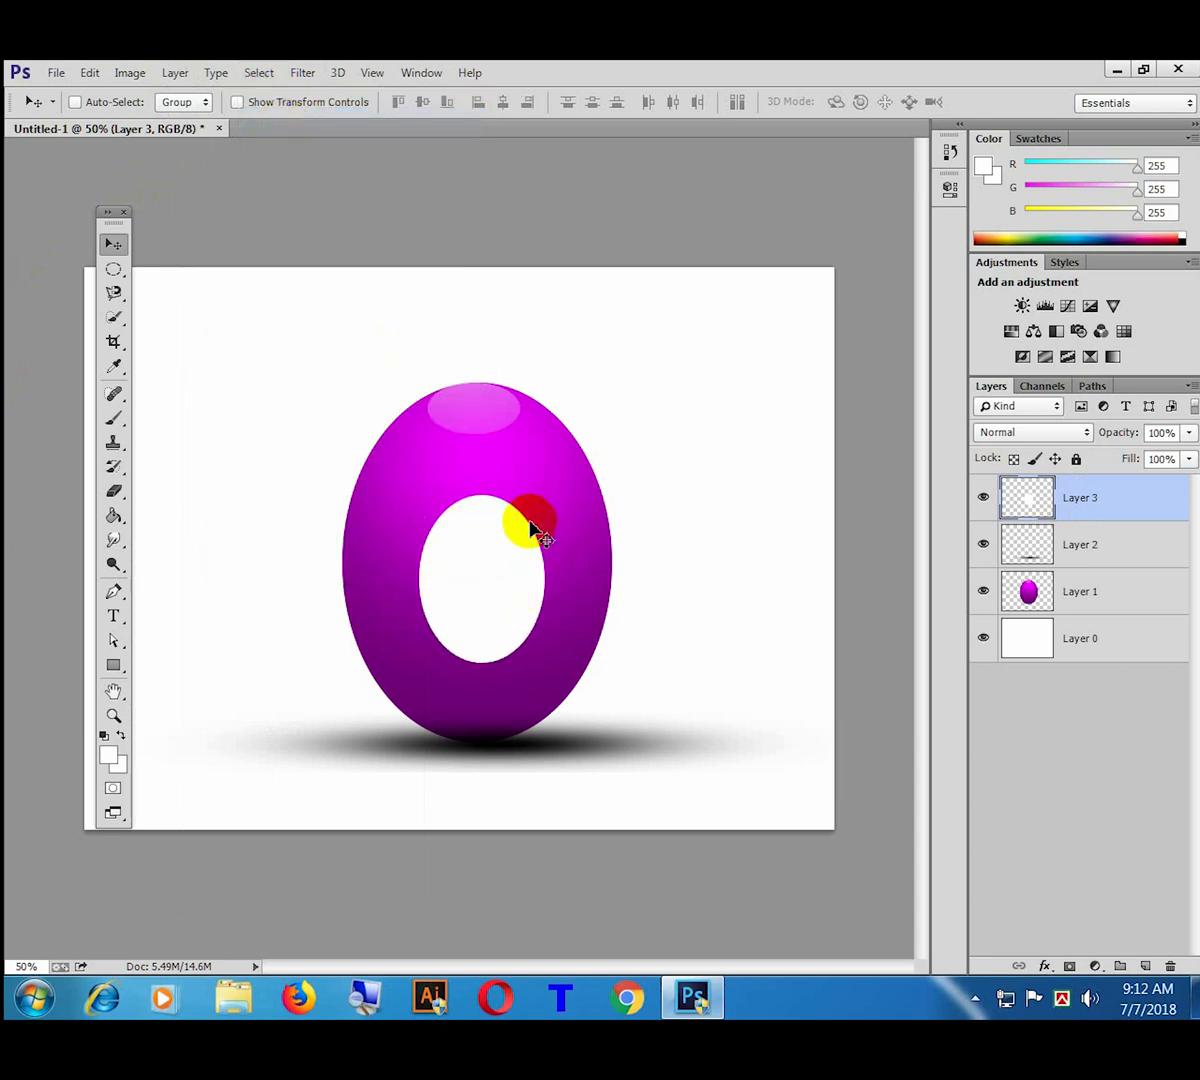
left_click(113, 617)
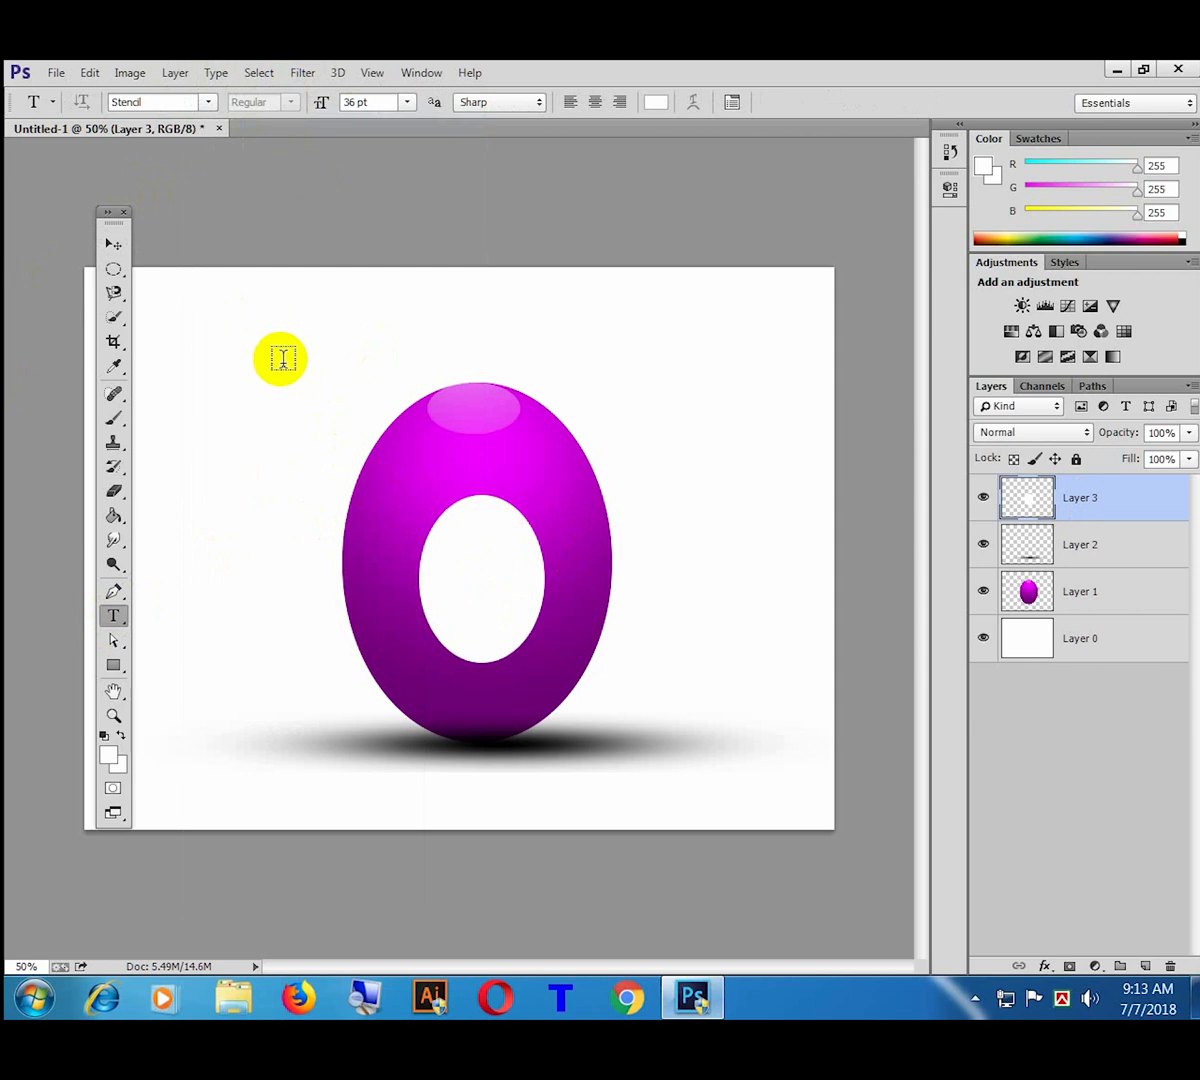
left_click_drag(216, 309, 672, 593)
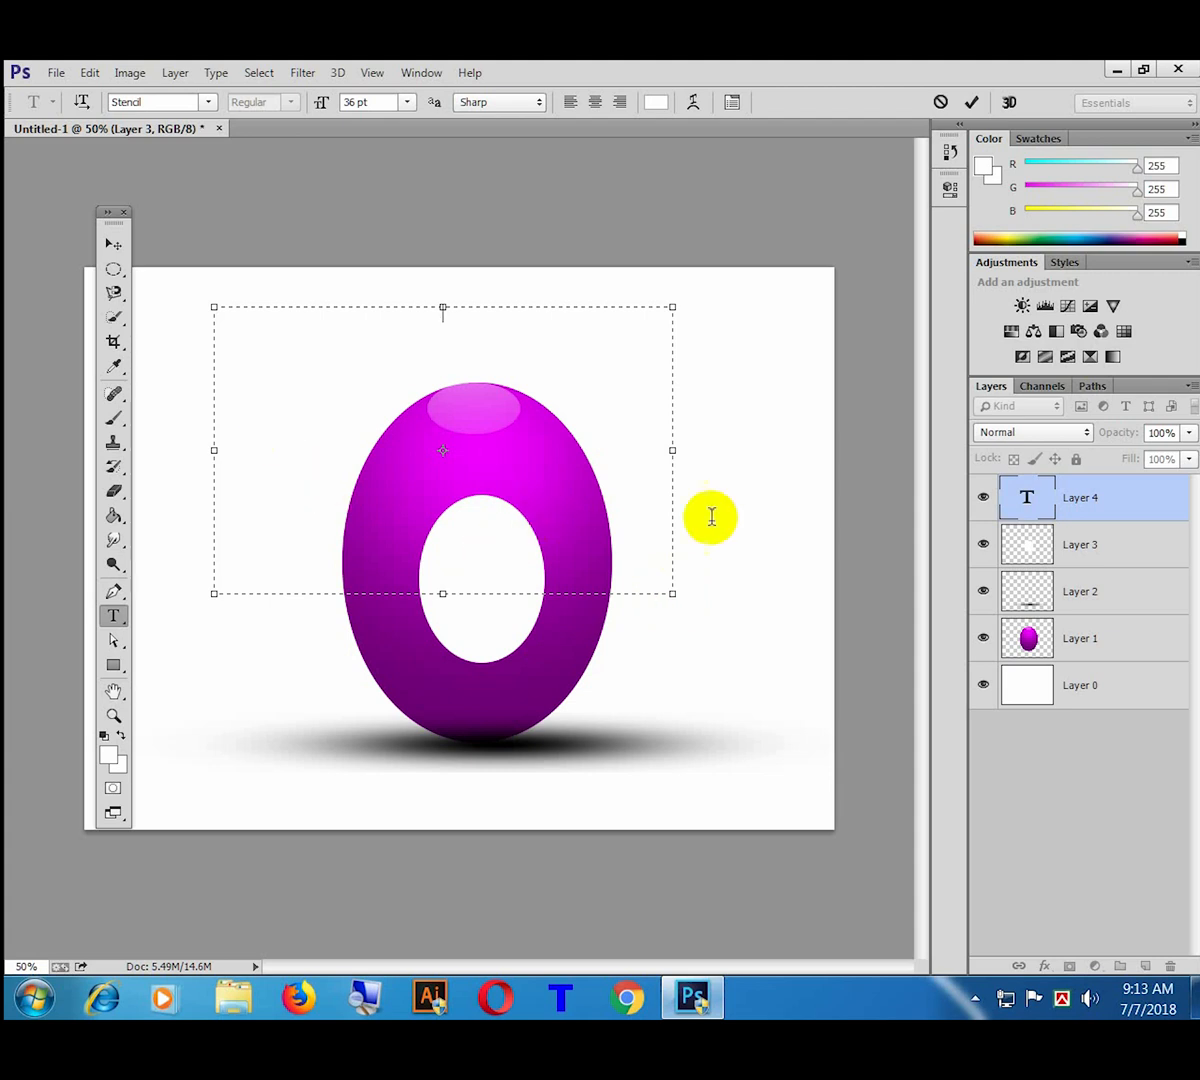
left_click_drag(1083, 490, 1170, 966)
Step: Add the text "7" in 36 pt Stencil on the blank area beside the egg and color it black 000000
left_click(237, 379)
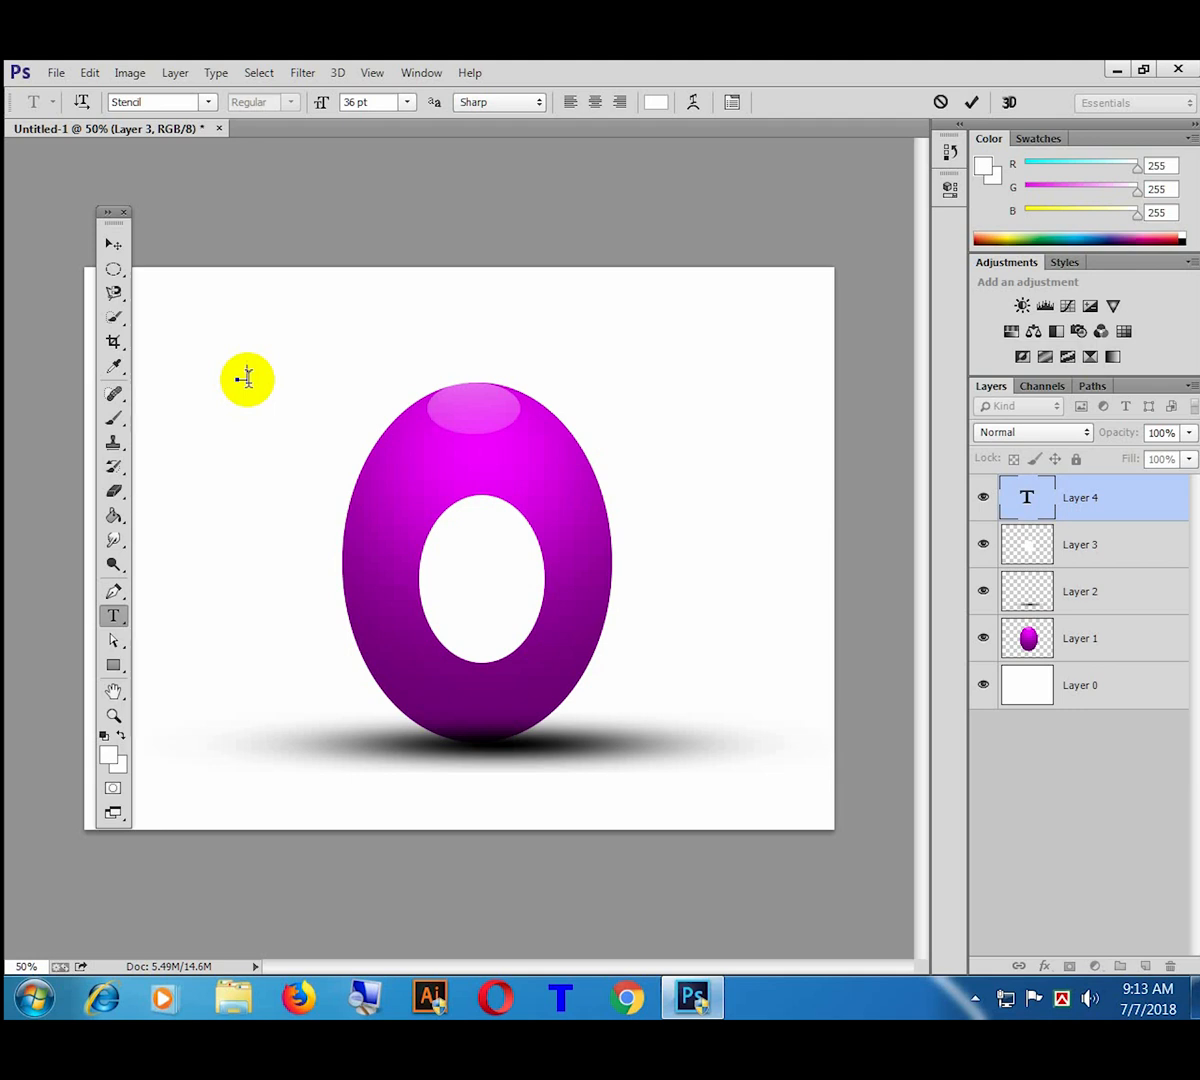
left_click_drag(247, 379, 223, 378)
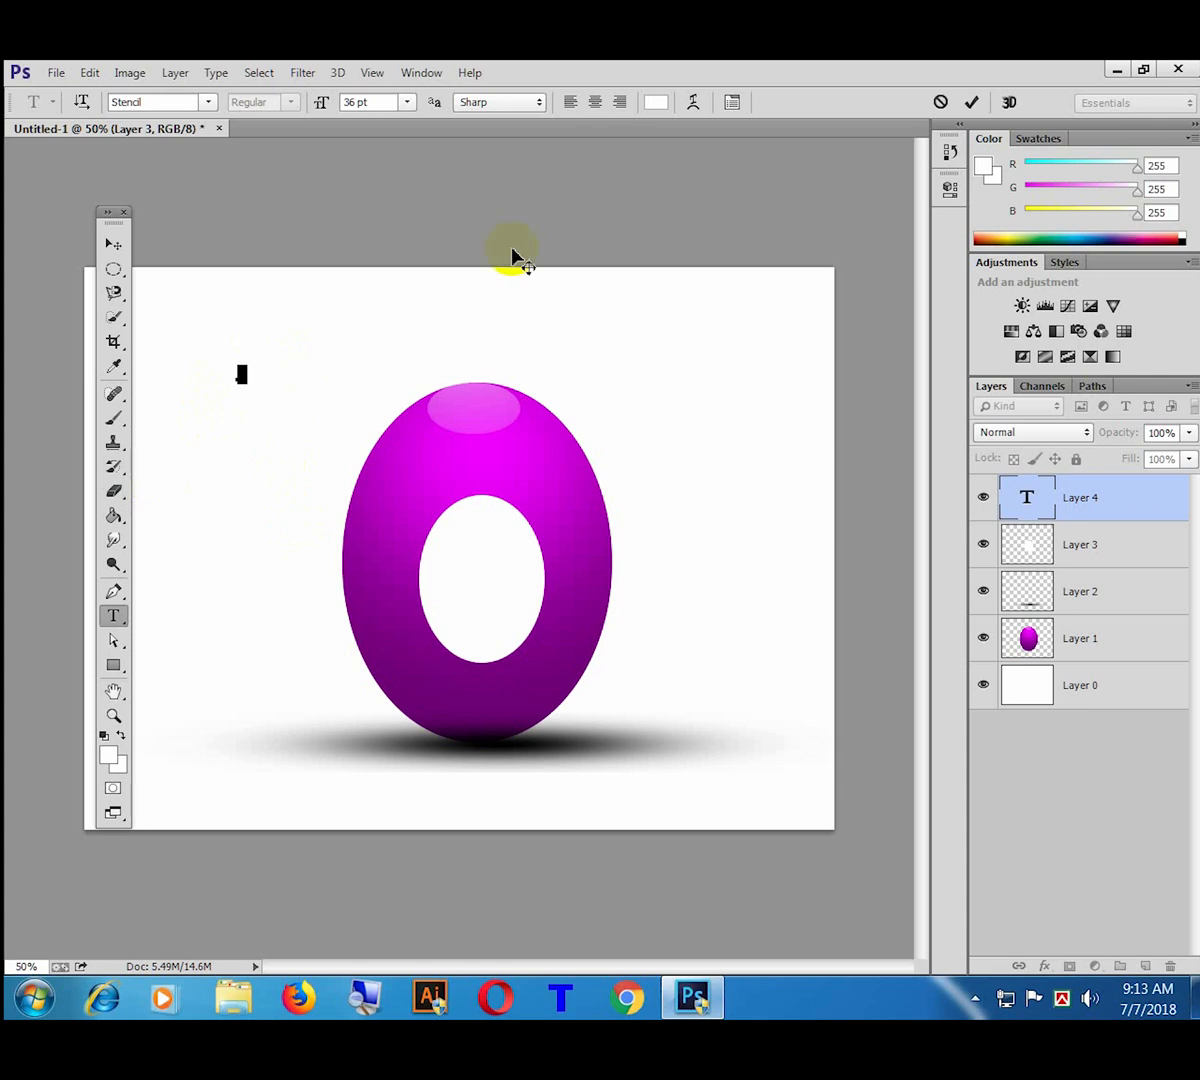
left_click(657, 103)
left_click_drag(710, 464, 657, 518)
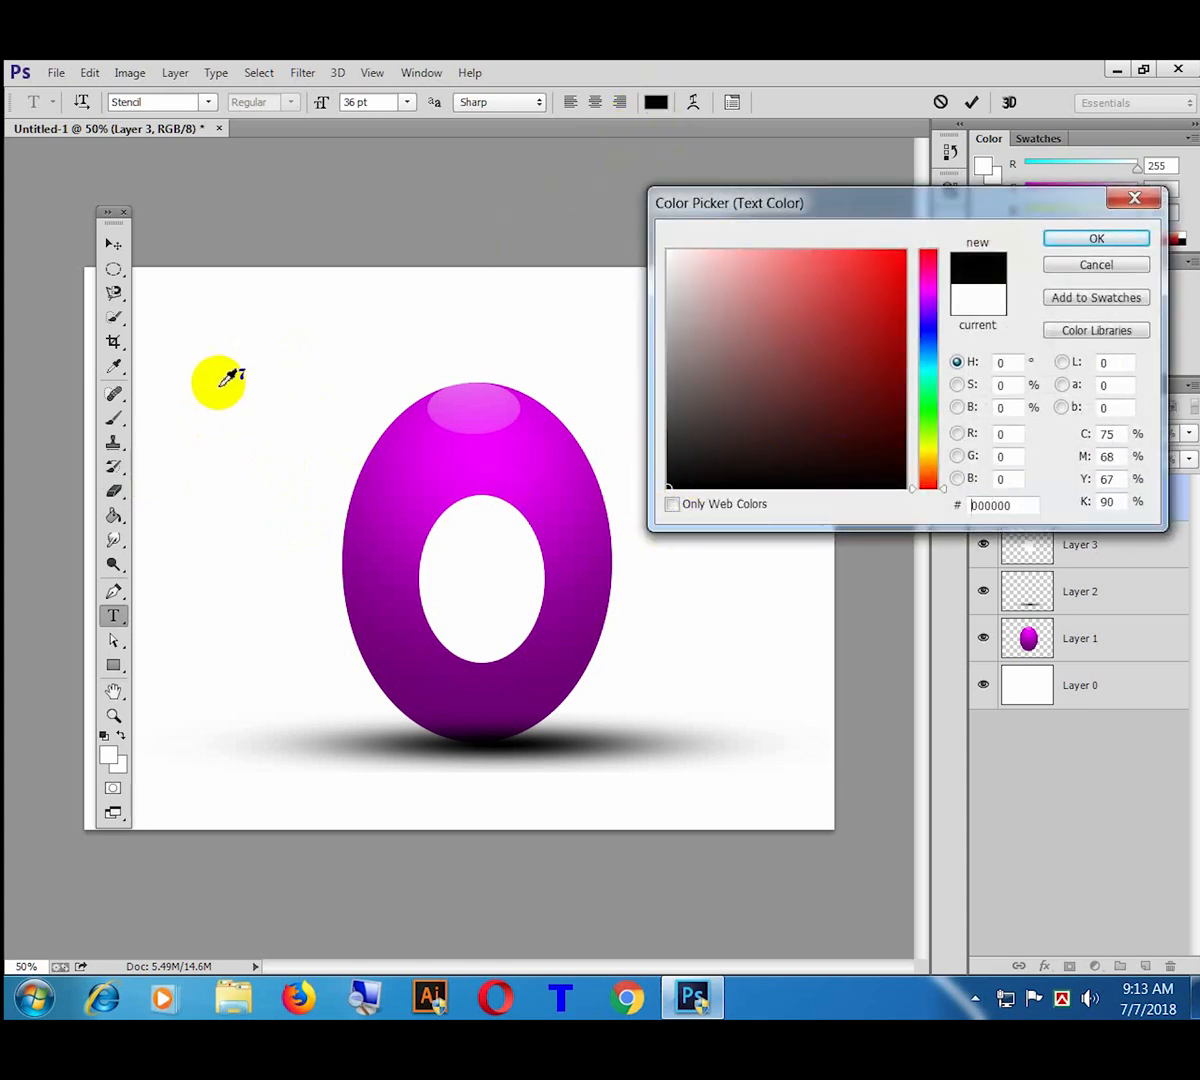
left_click(1112, 242)
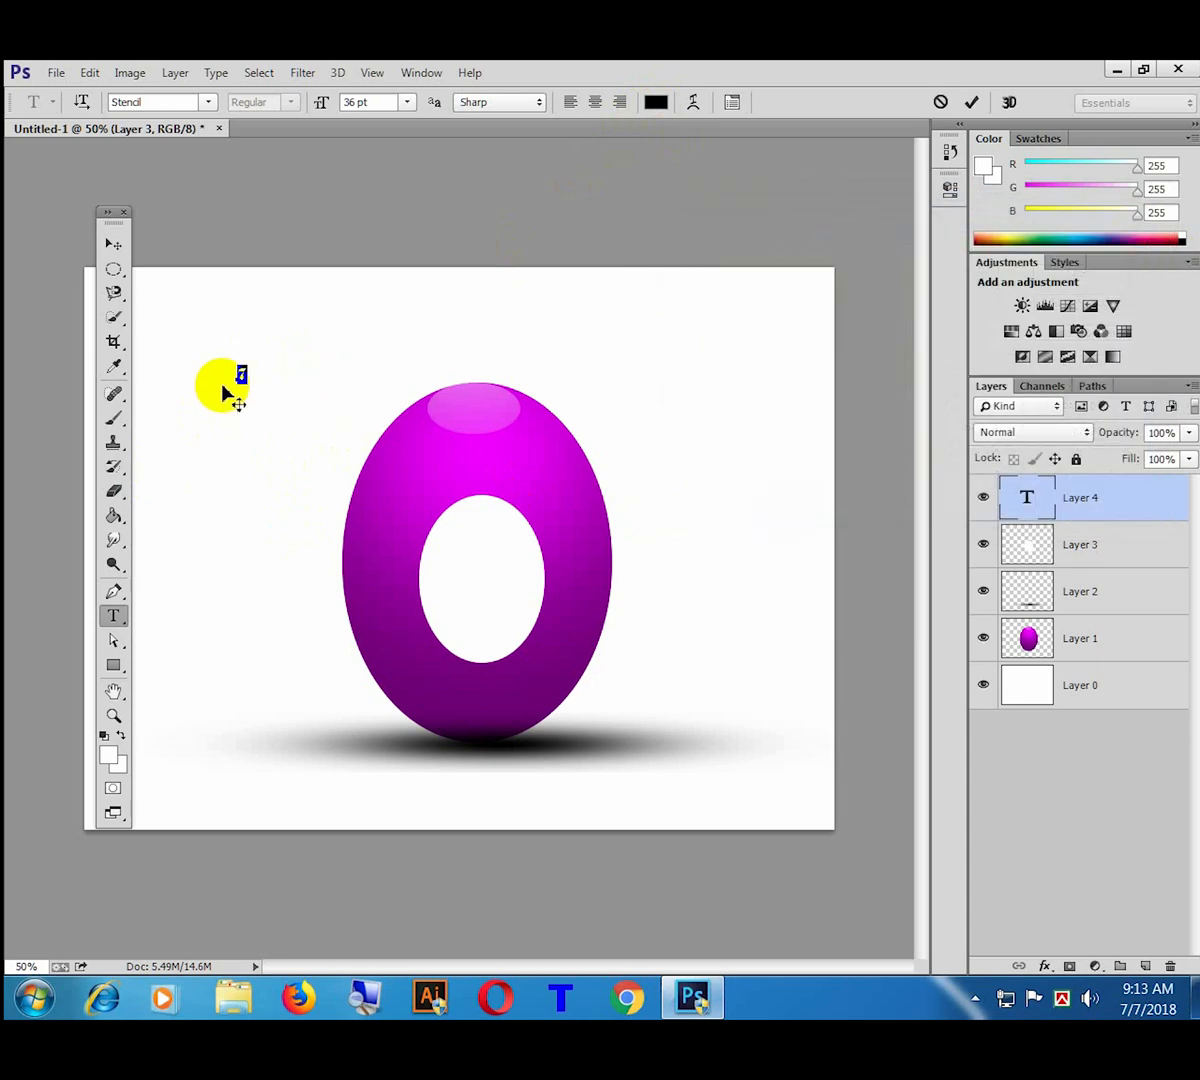
Step: Enlarge the 7 to about 690% width and 698% height with Free Transform and place it inside the white ellipse
left_click(90, 74)
left_click(197, 524)
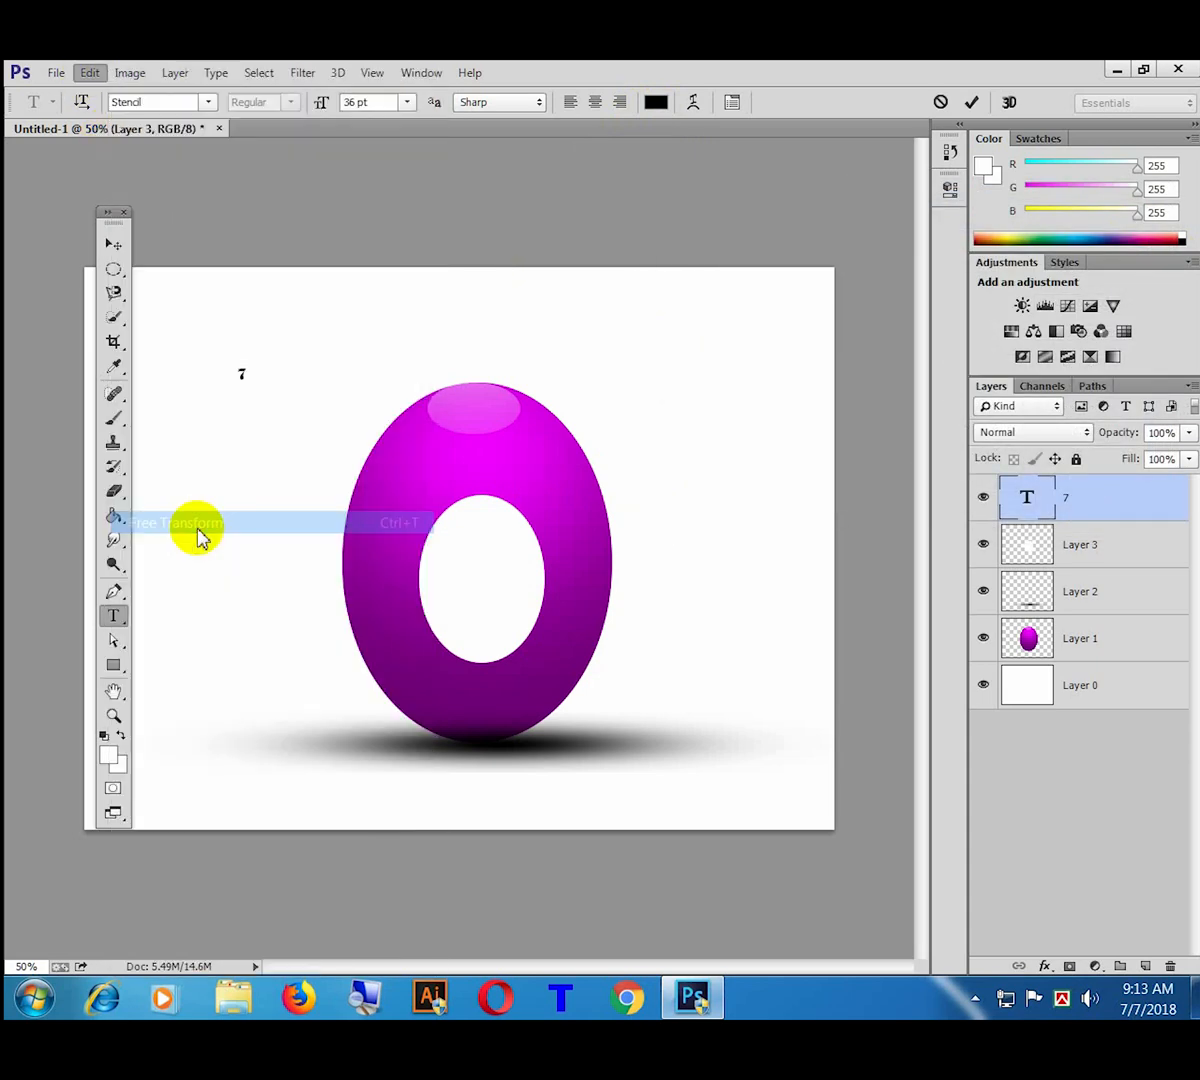
left_click_drag(248, 384, 483, 621)
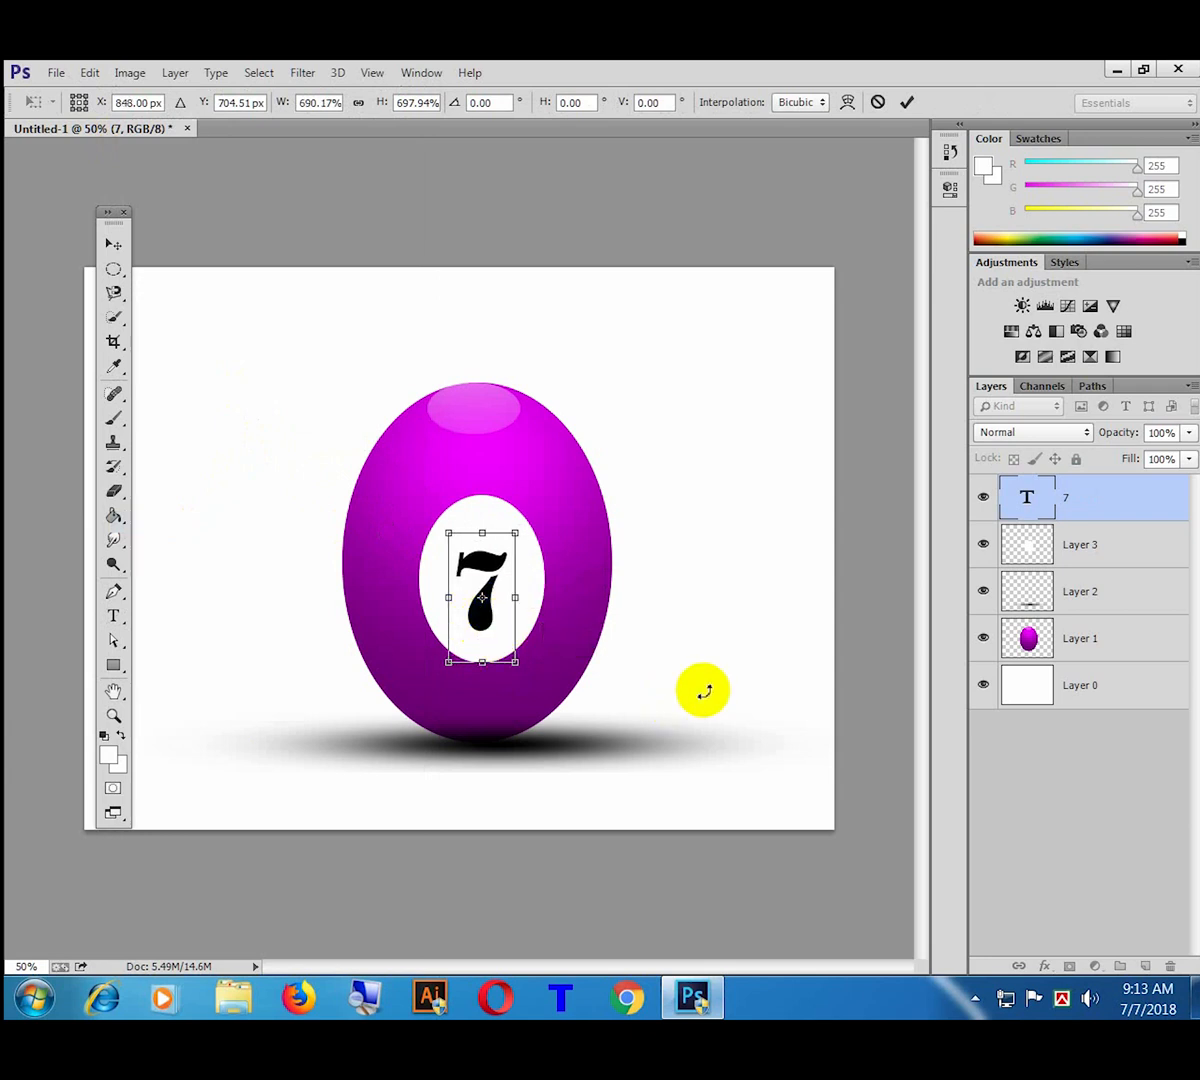
key("Return")
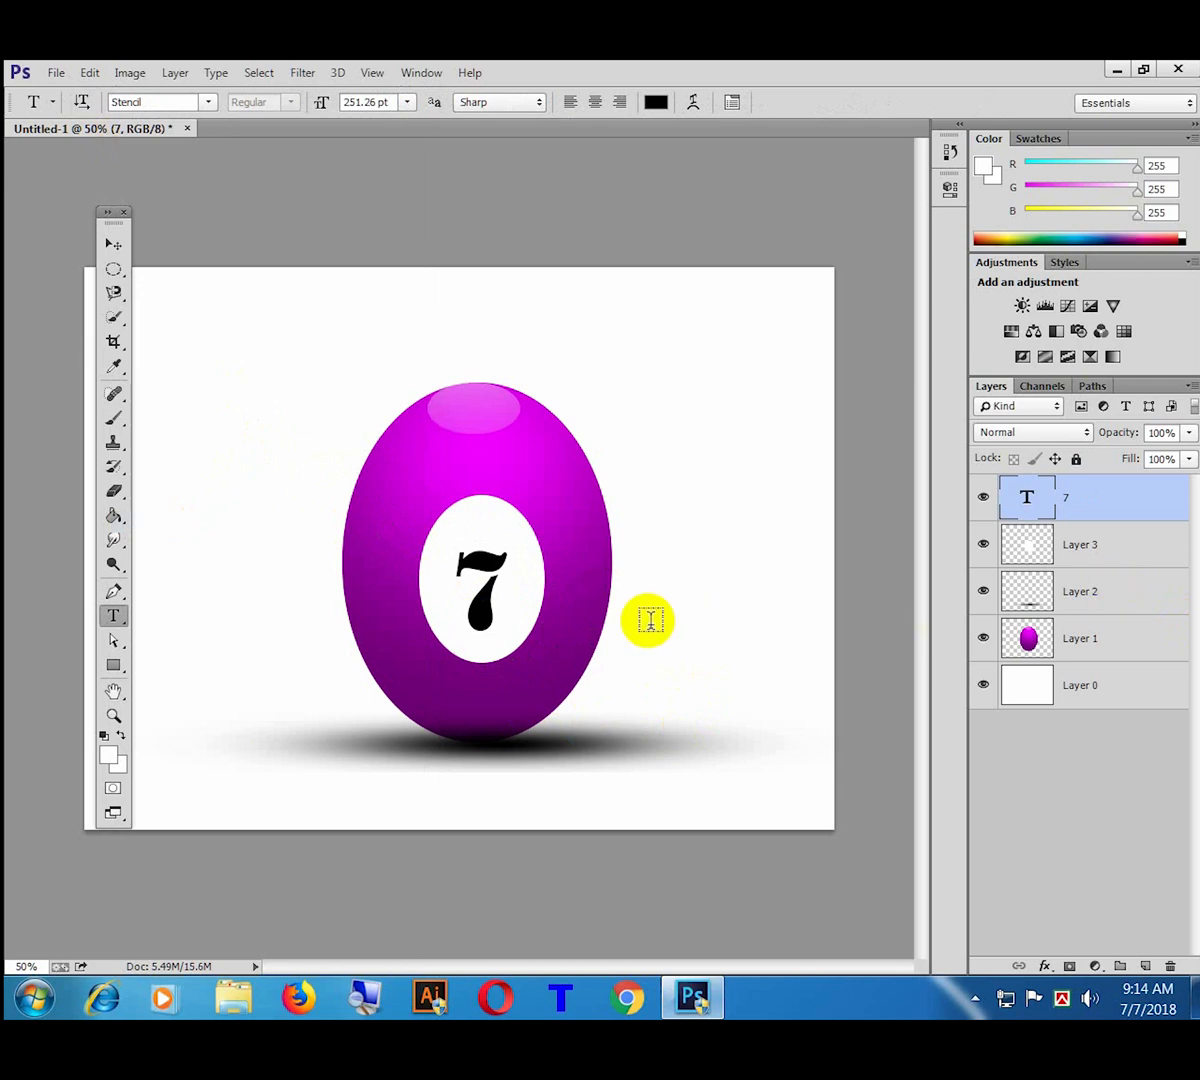
Step: Change the 7's font to Stencil Std and nudge it to the center of the white ellipse
double_click(482, 578)
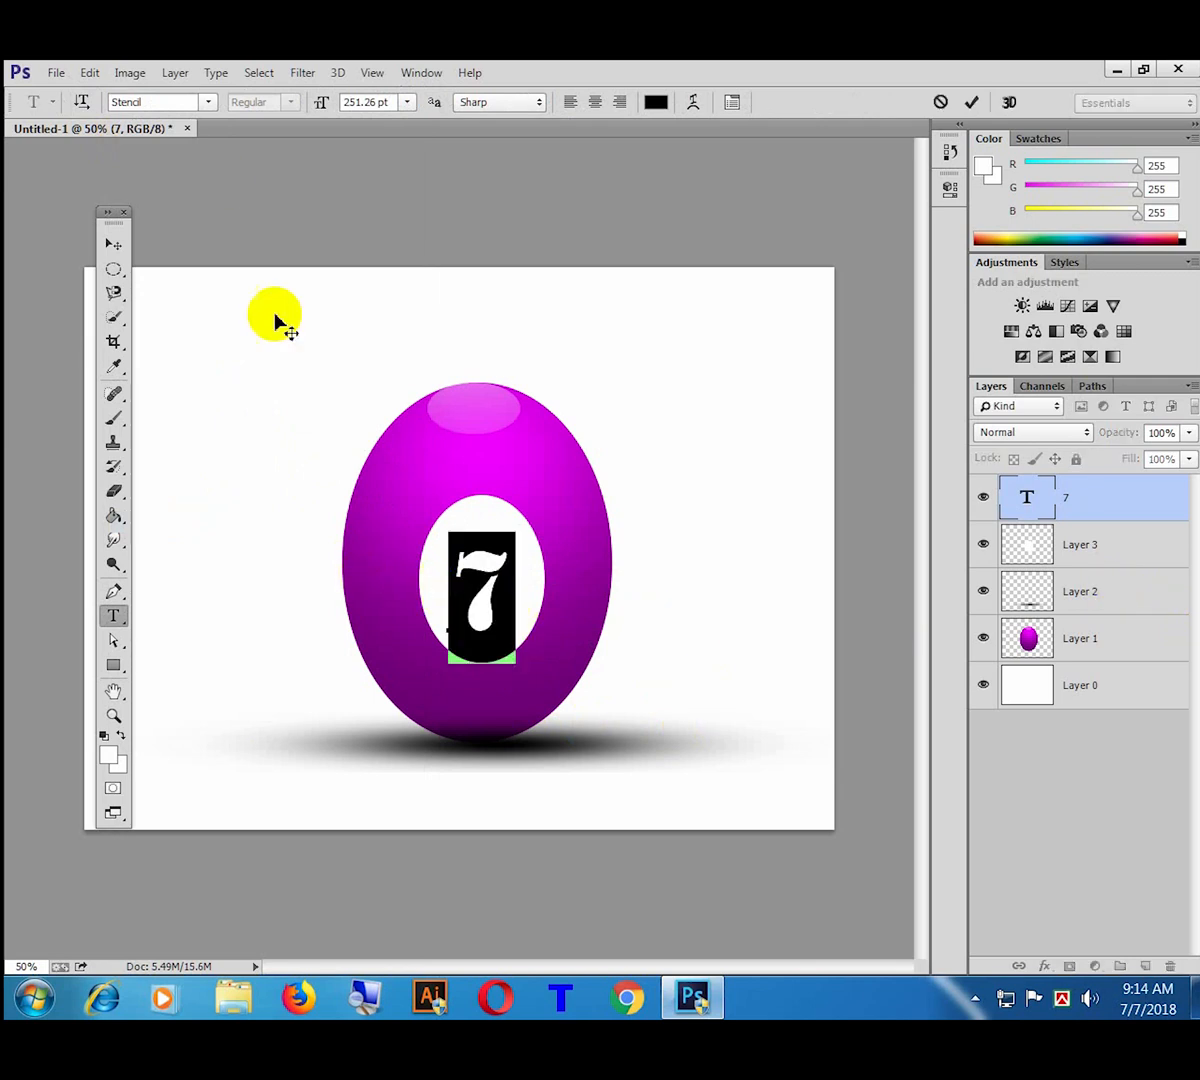
left_click(208, 103)
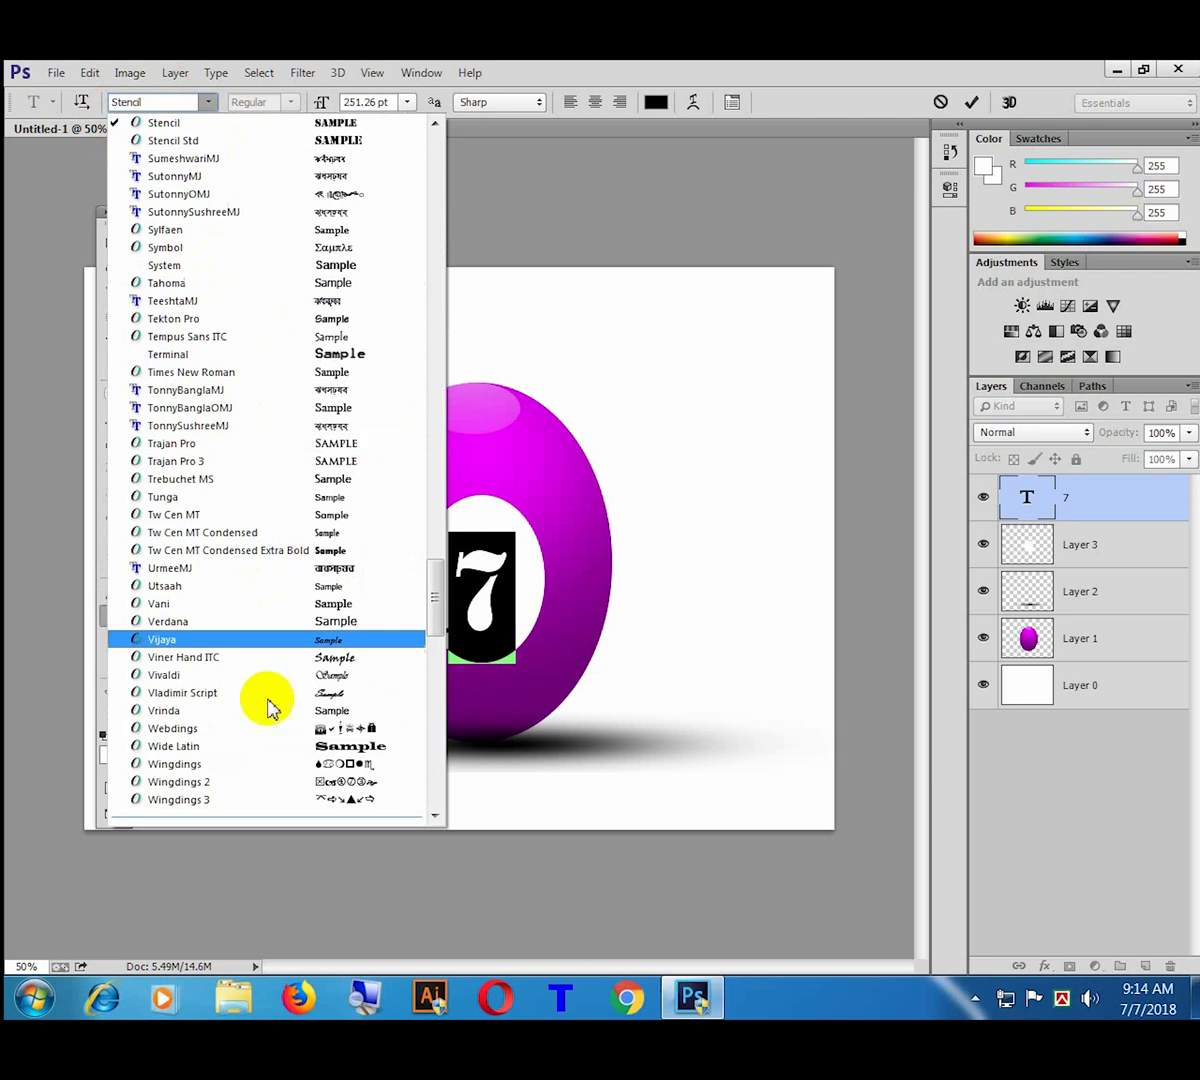
left_click(330, 140)
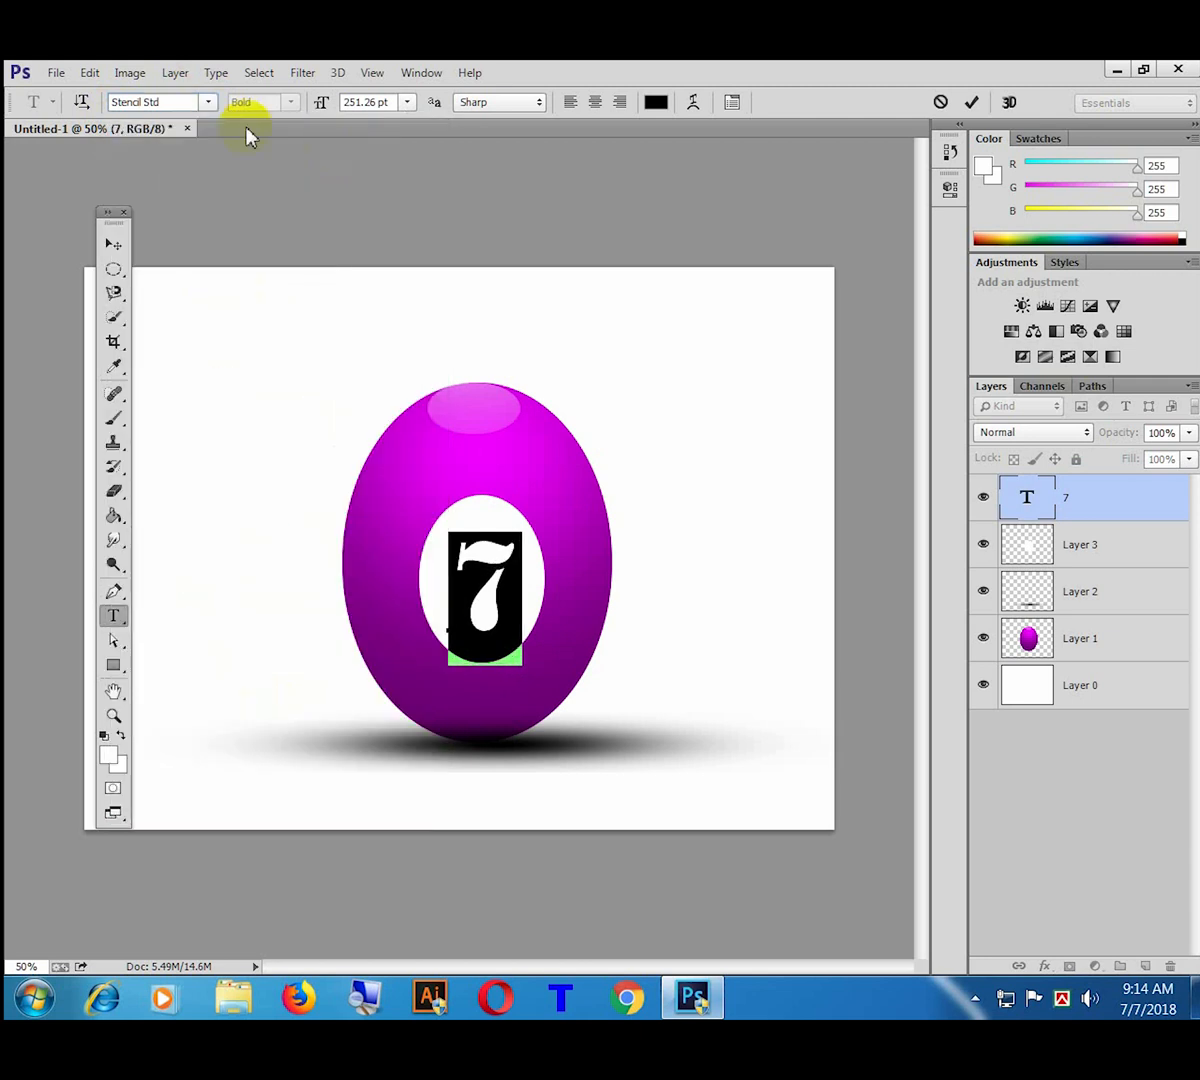
left_click(113, 244)
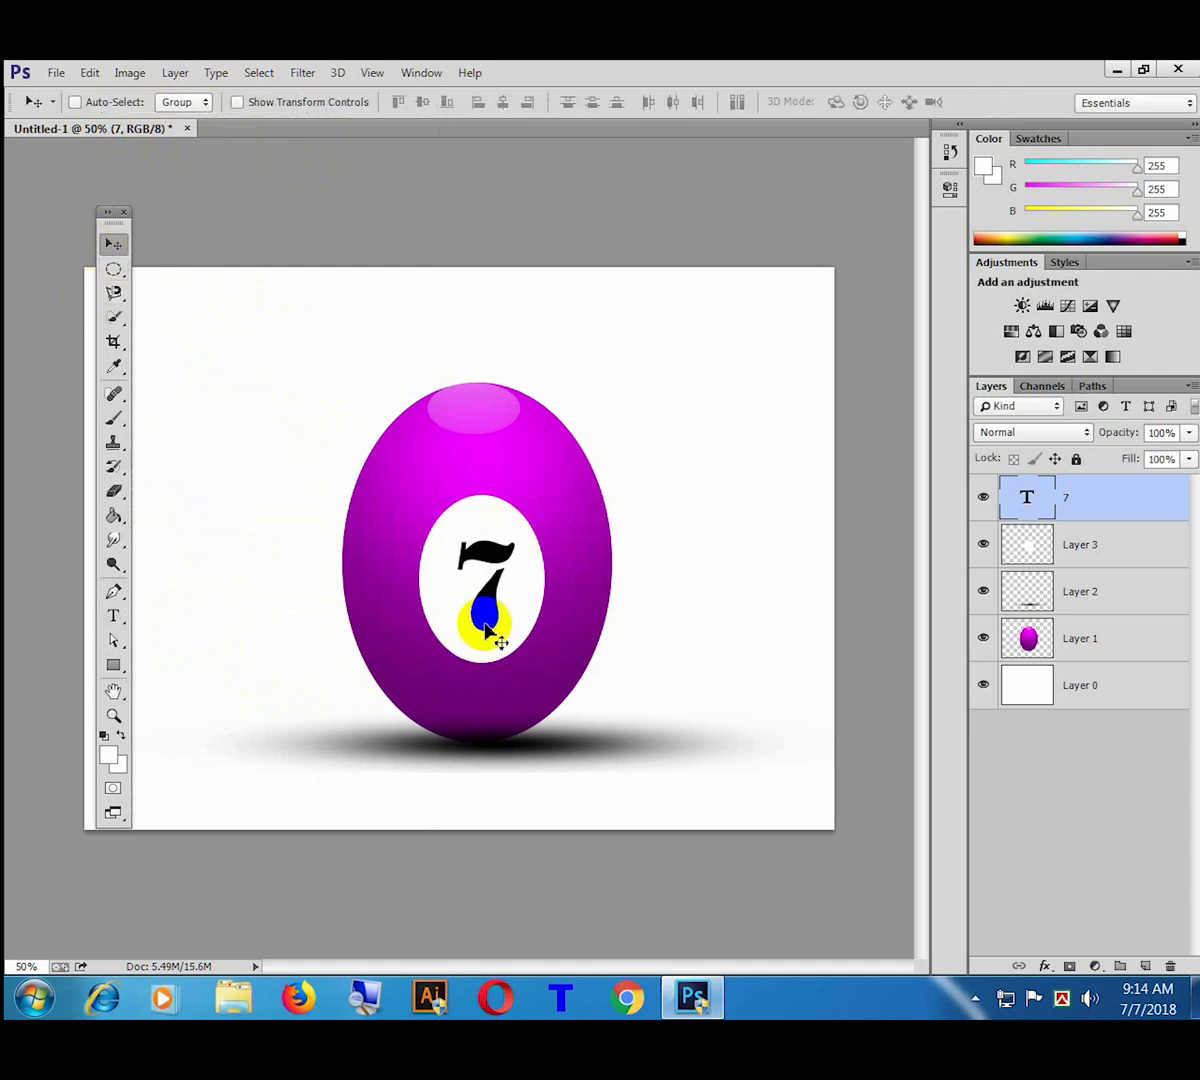
mouse_move(485, 630)
left_mouse_down()
mouse_move(492, 640)
mouse_move(484, 634)
left_mouse_up()
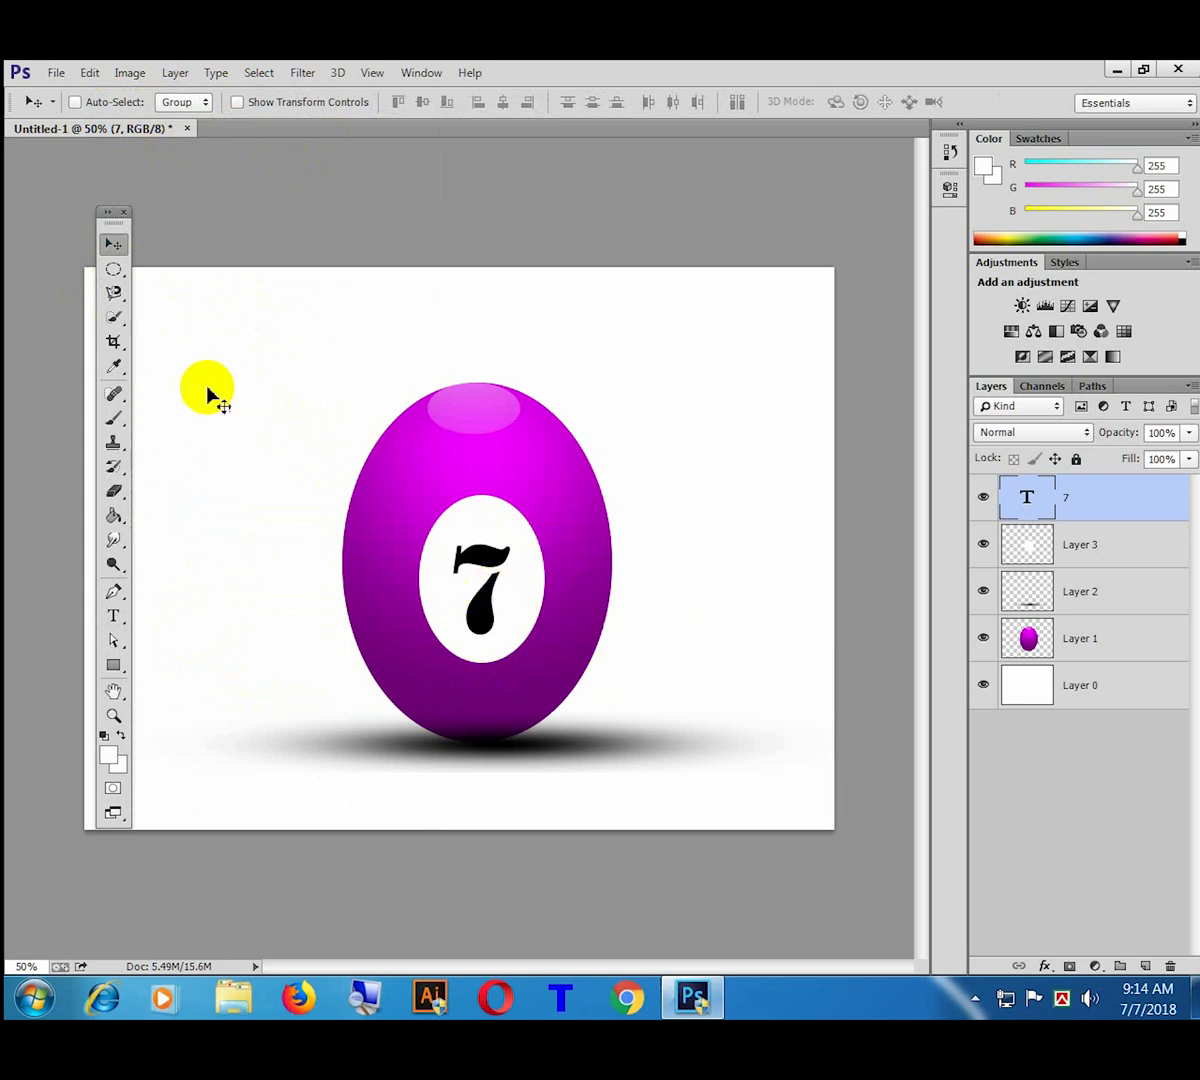
Step: Close the egg document without saving it
left_click(188, 129)
left_click(616, 415)
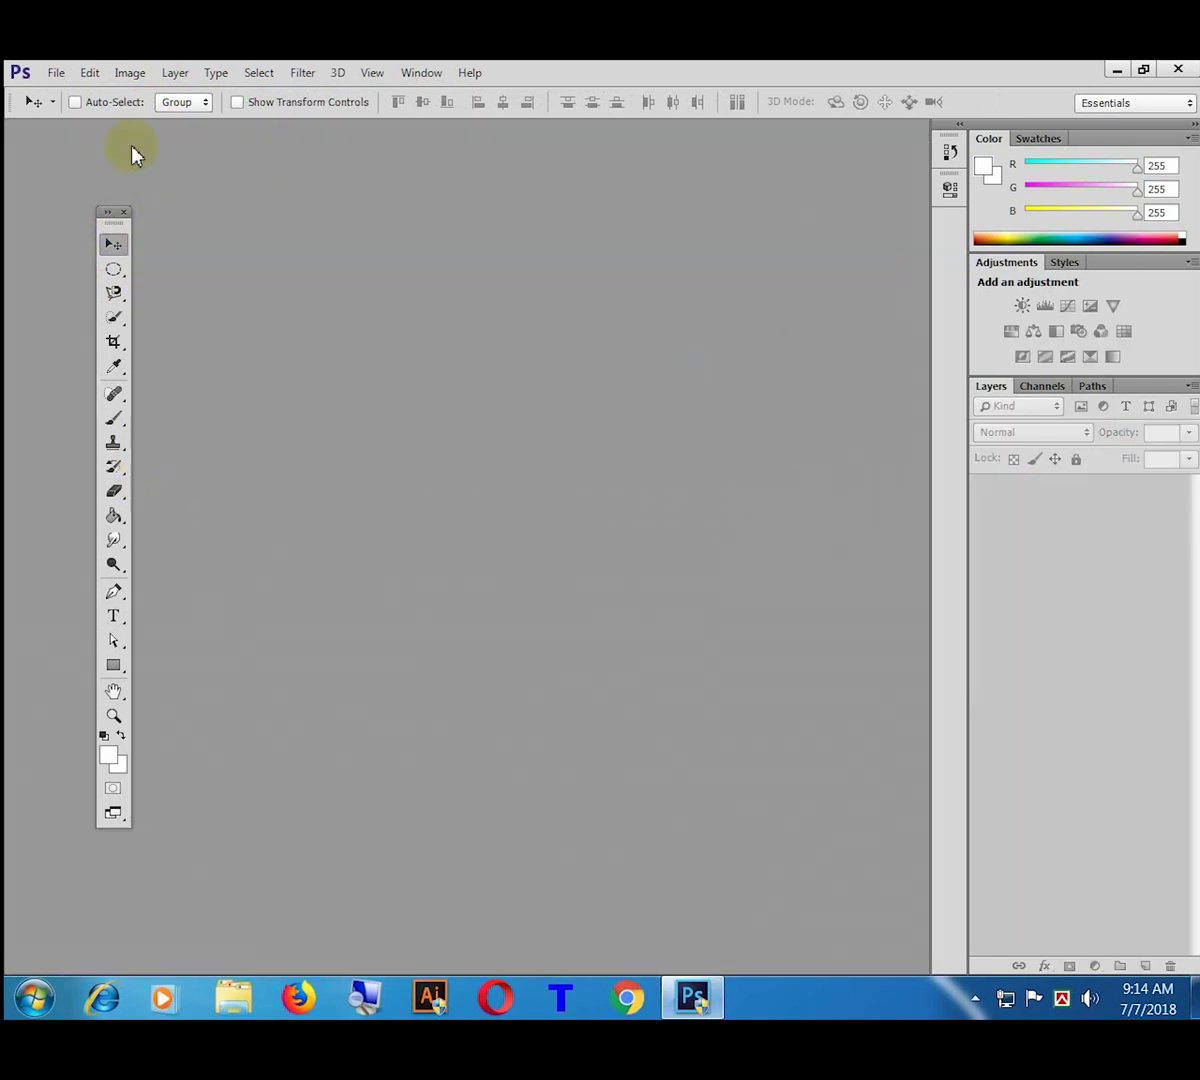
left_click(62, 75)
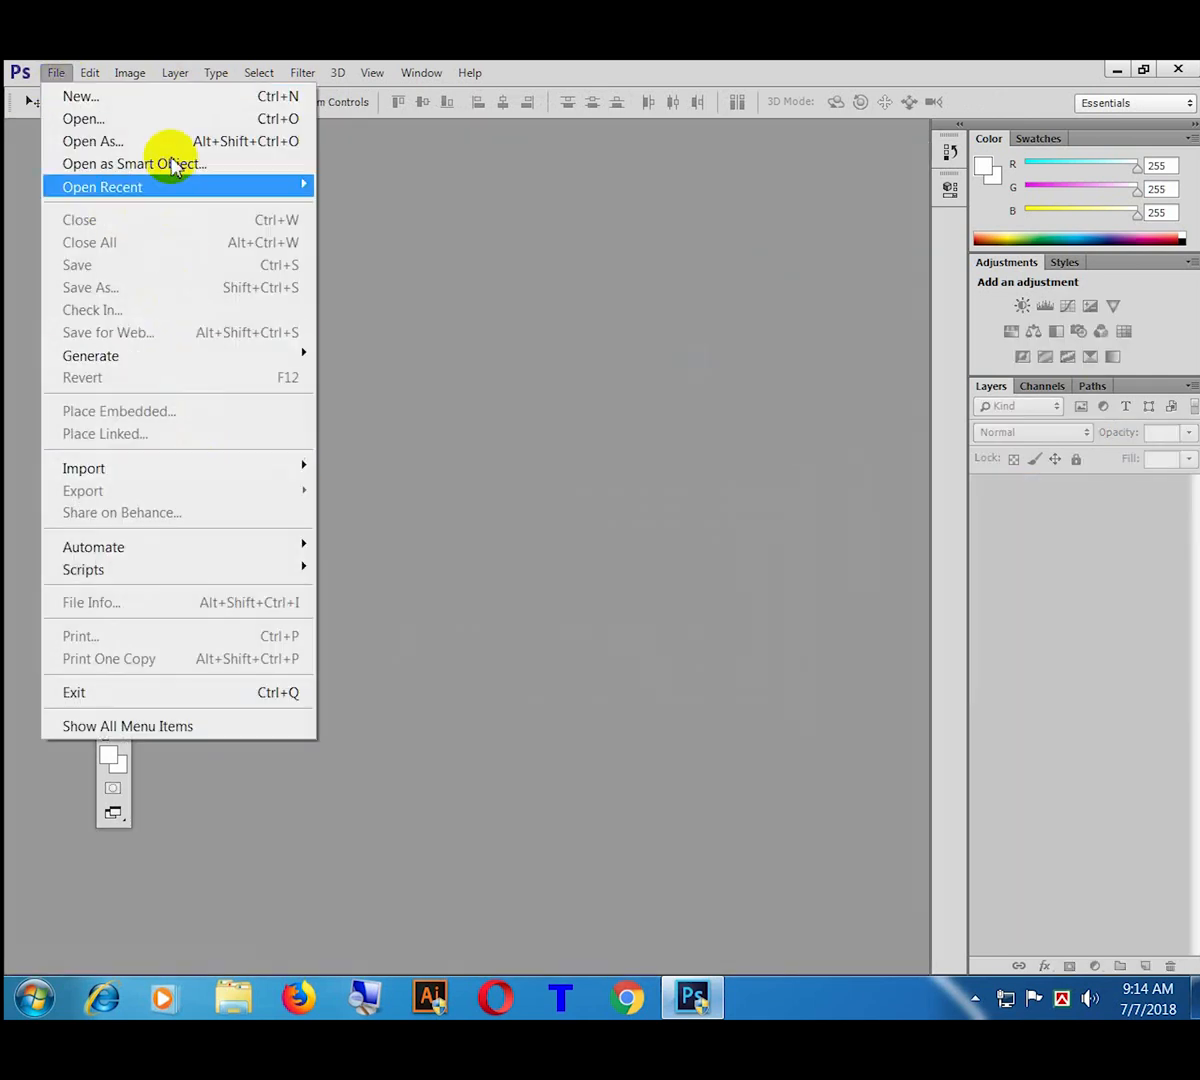
left_click(107, 97)
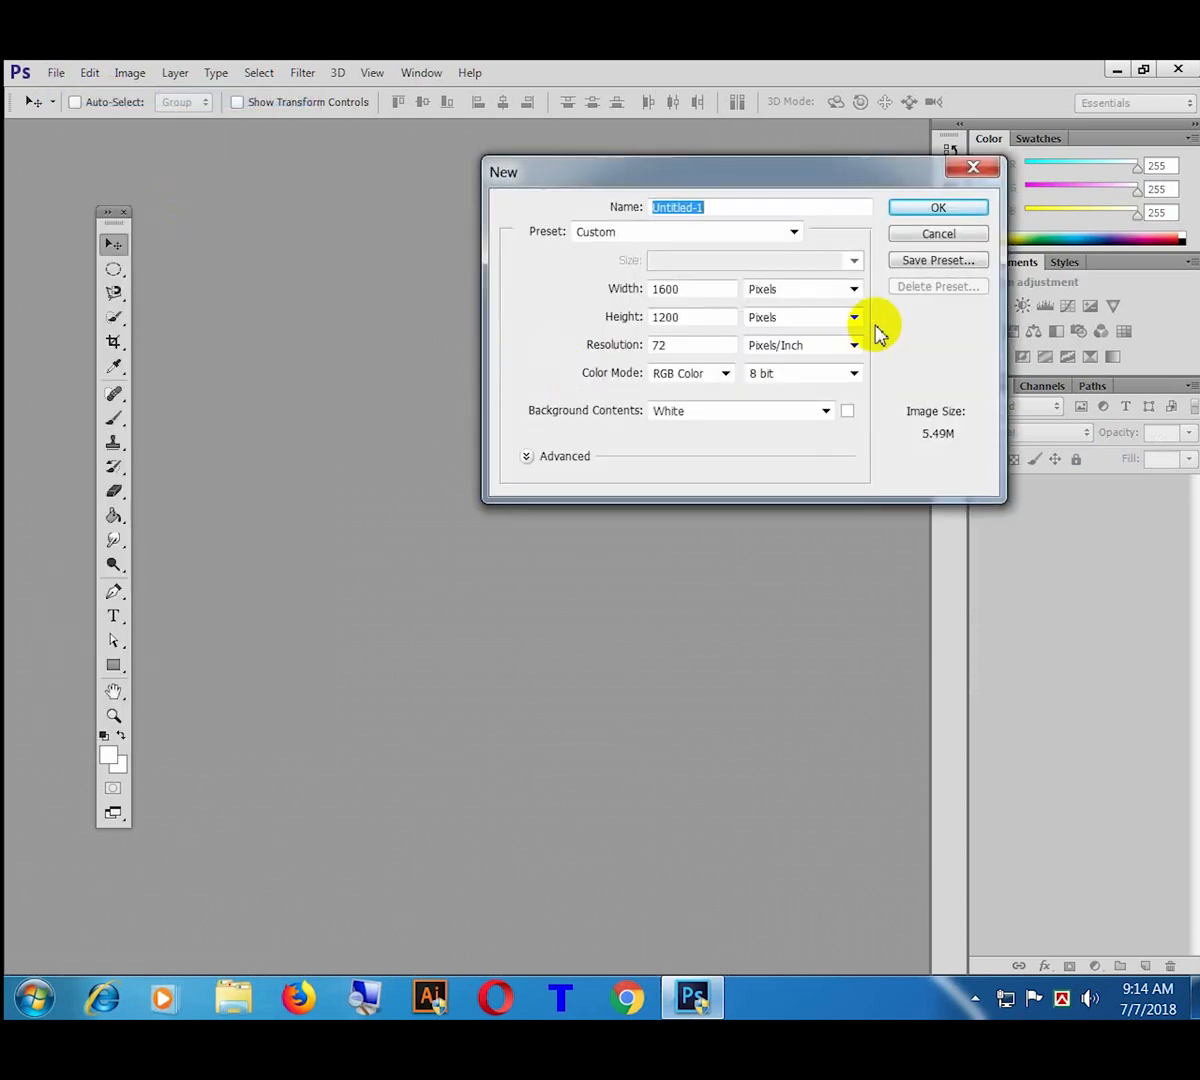
left_click(962, 234)
Step: Look through the quick selection and lasso tool variants and activate the Quick Selection Tool
left_click(115, 317)
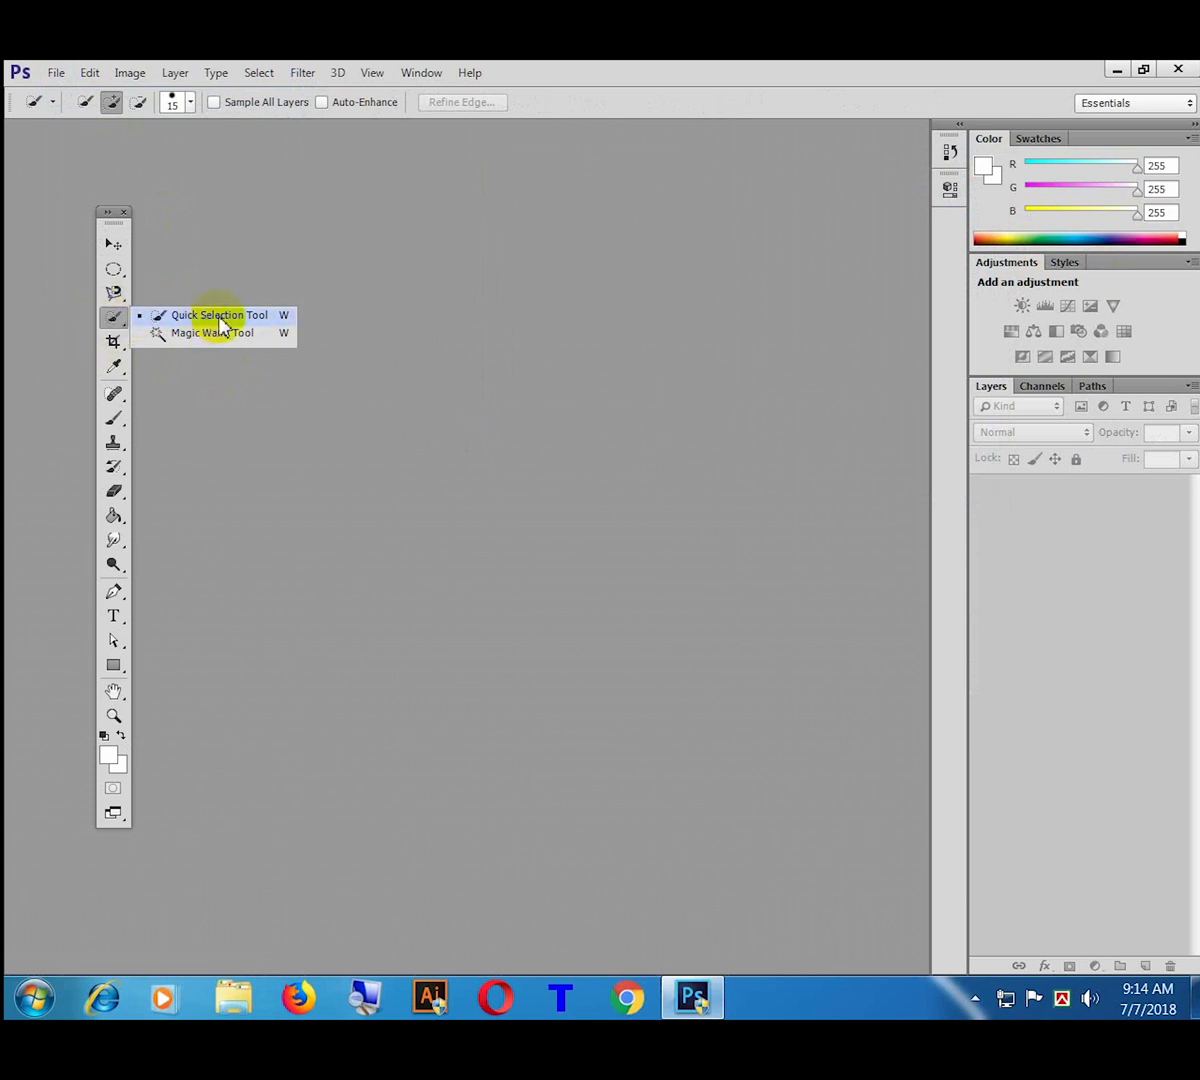
left_click(113, 292)
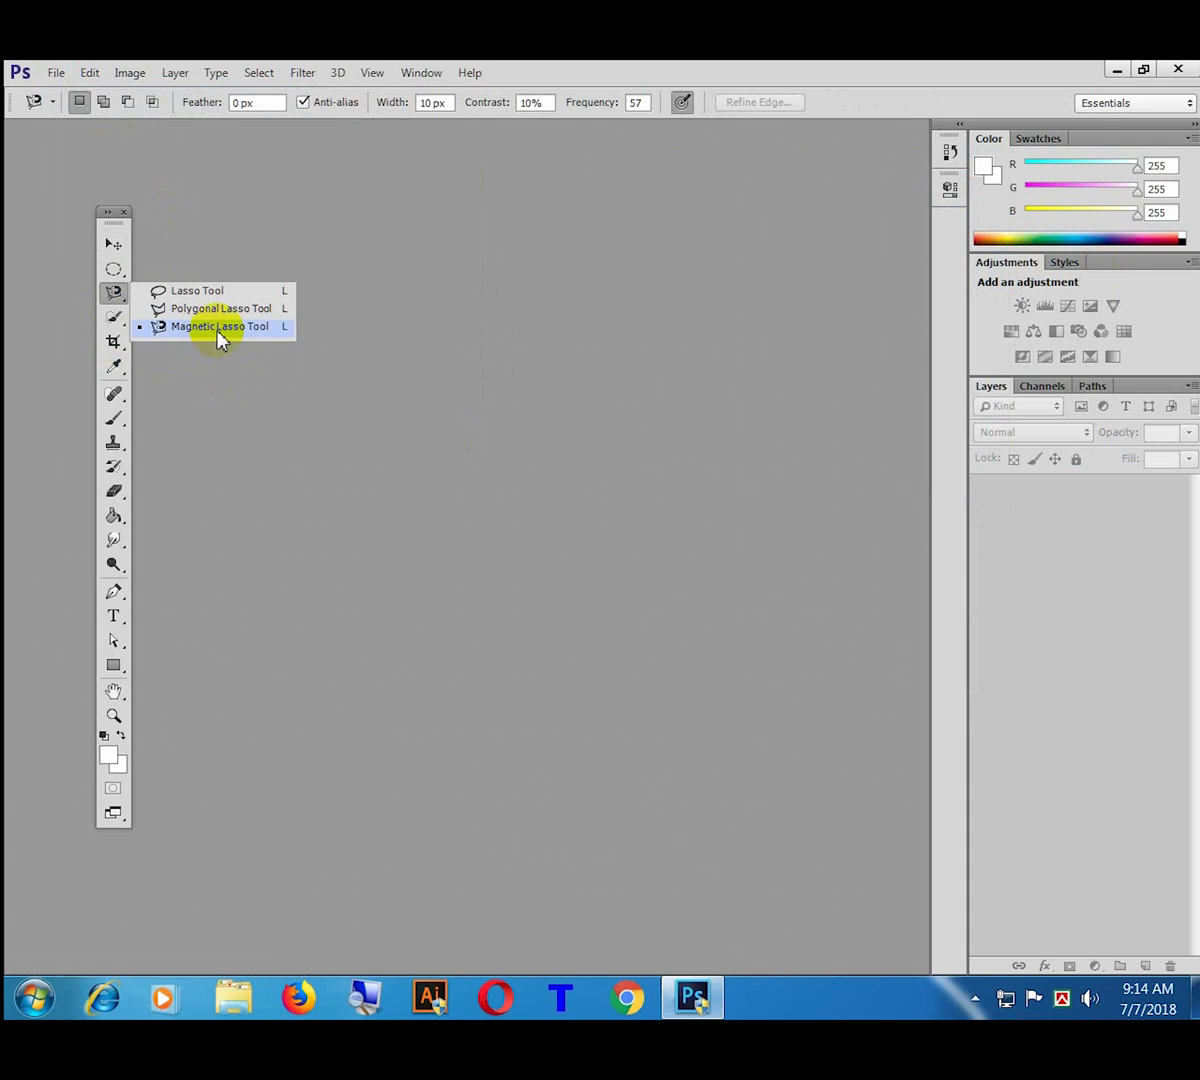
left_click(115, 317)
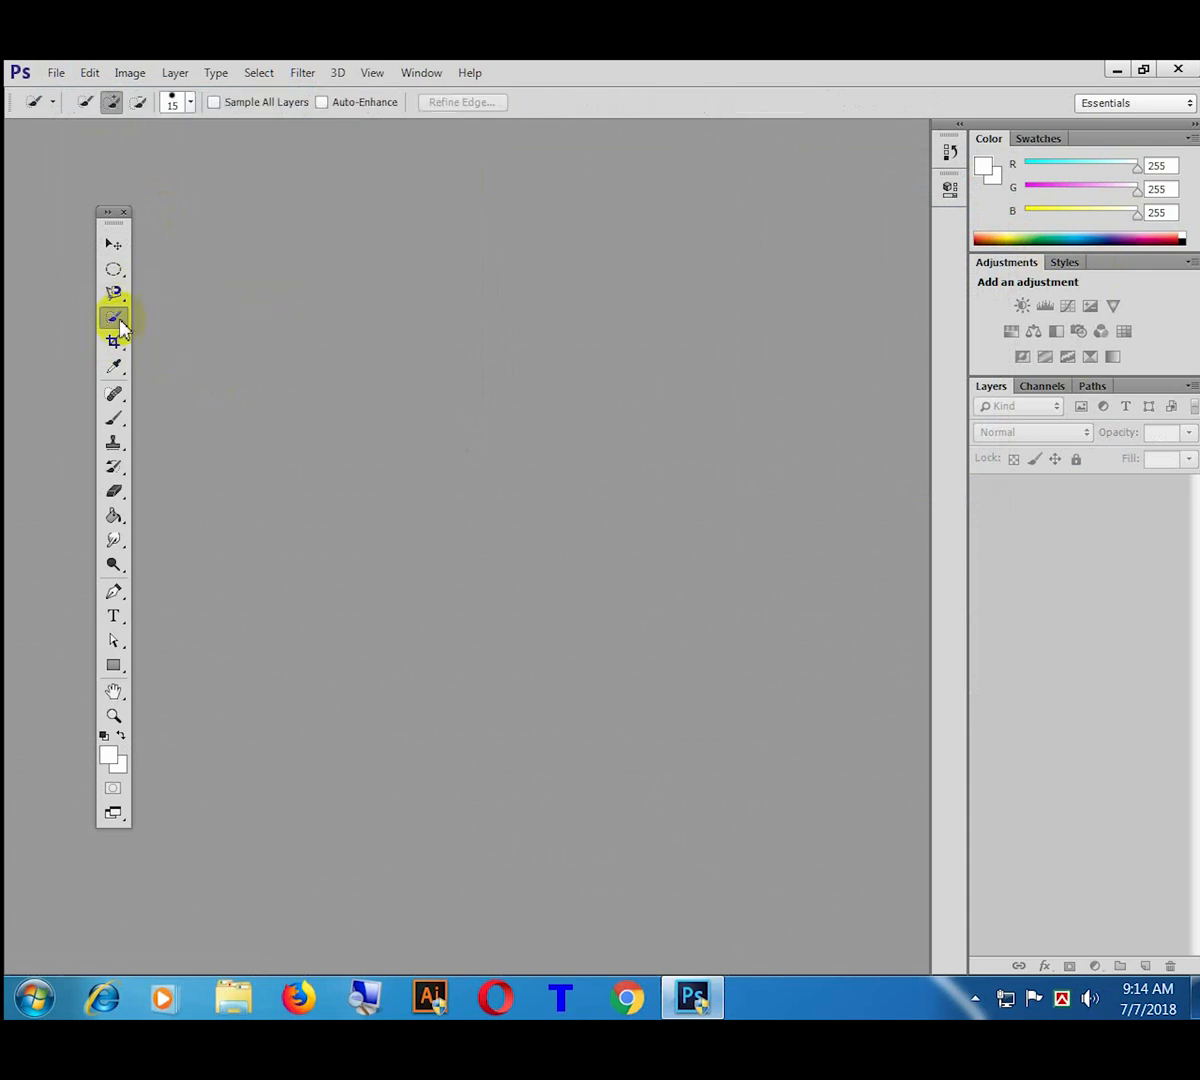
Step: Open the Penguins image from the Sample Pictures folder of the Pictures library
left_click(55, 73)
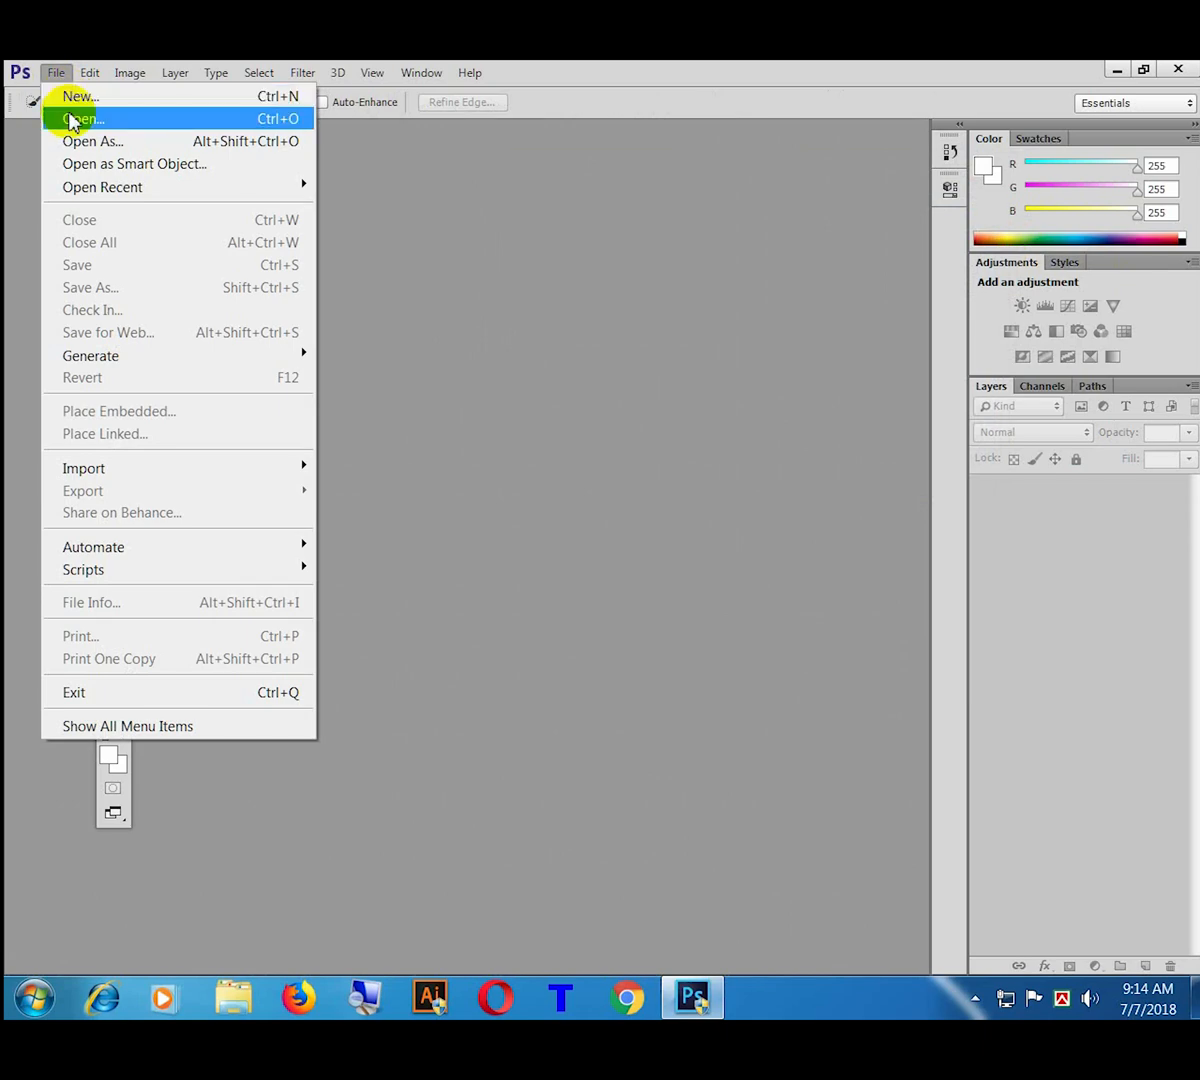
left_click(72, 119)
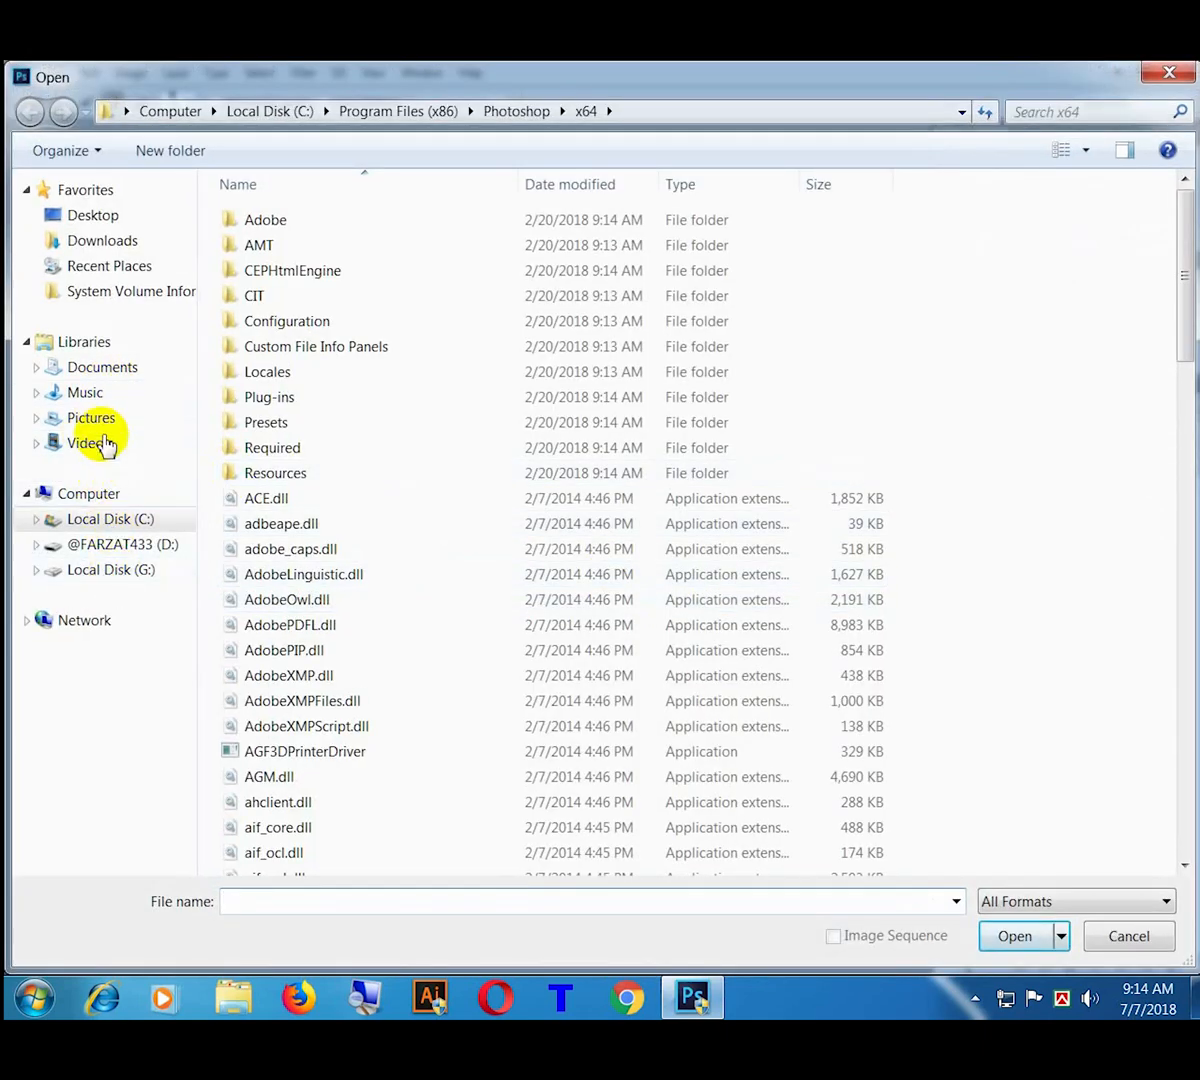
left_click(100, 420)
double_click(329, 366)
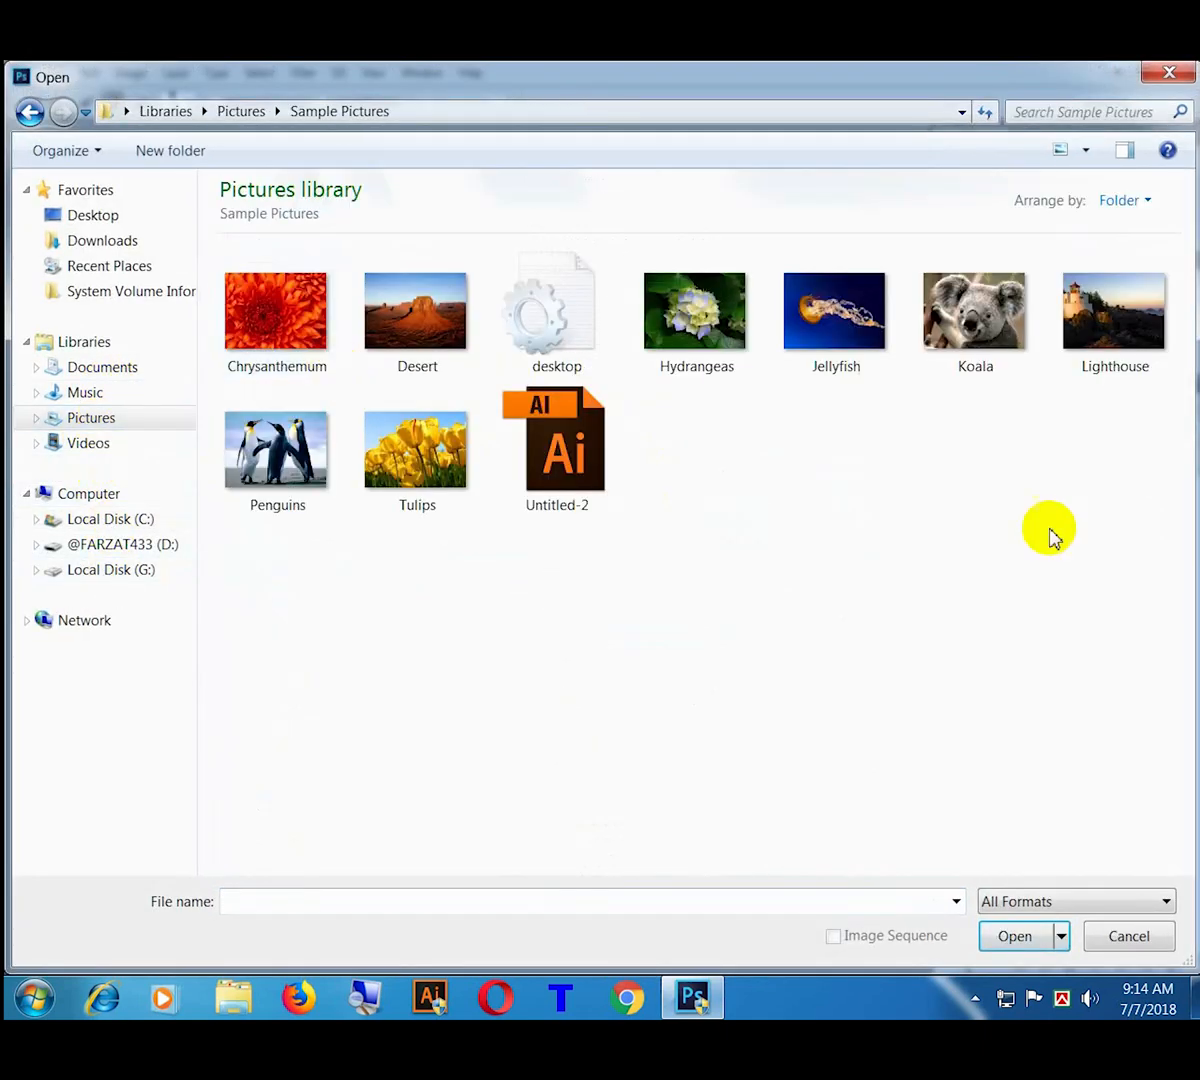
left_click(290, 462)
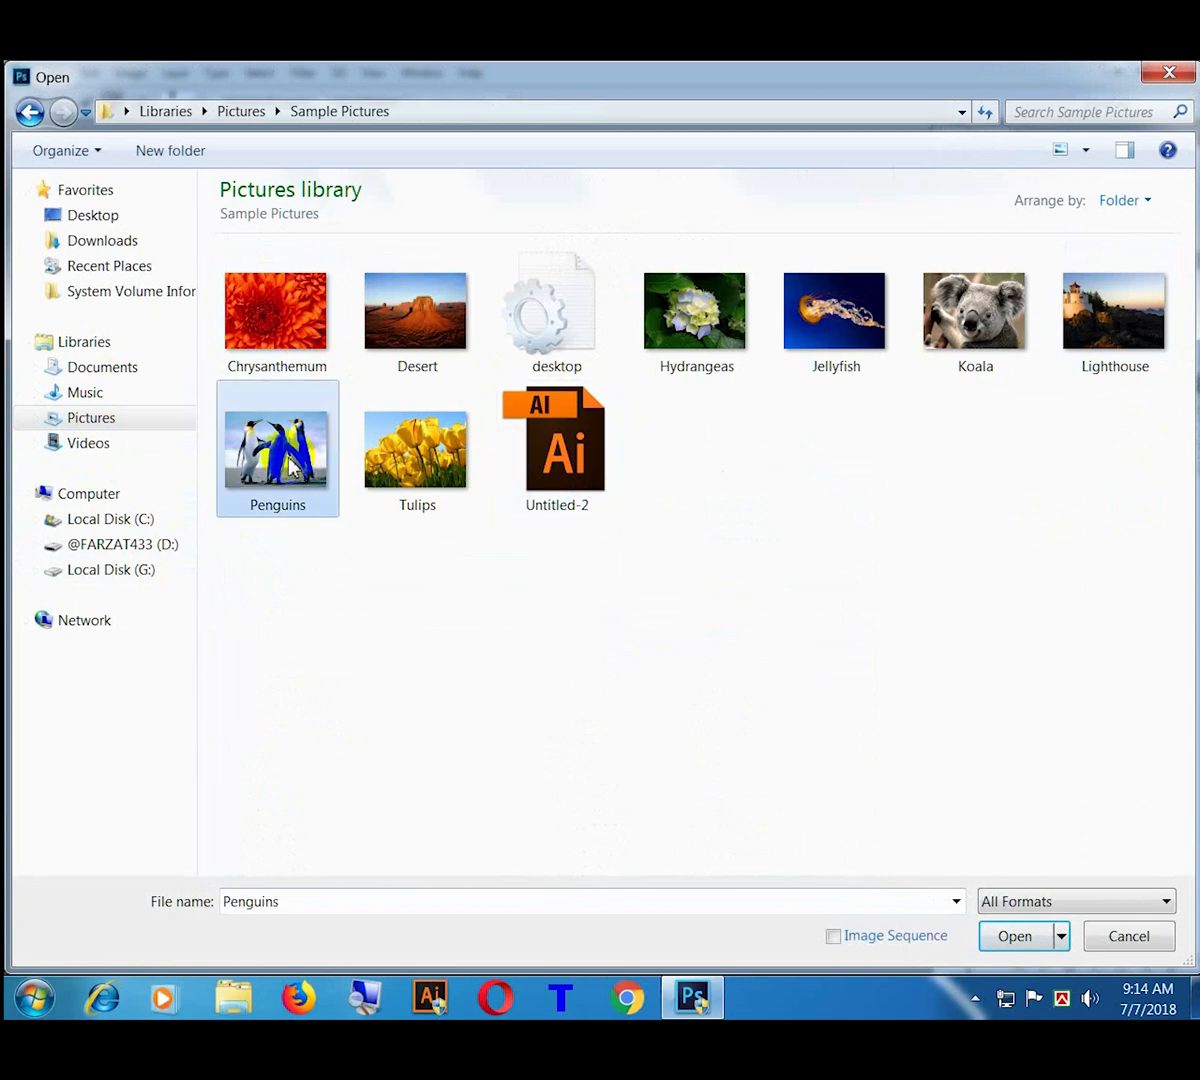
double_click(290, 462)
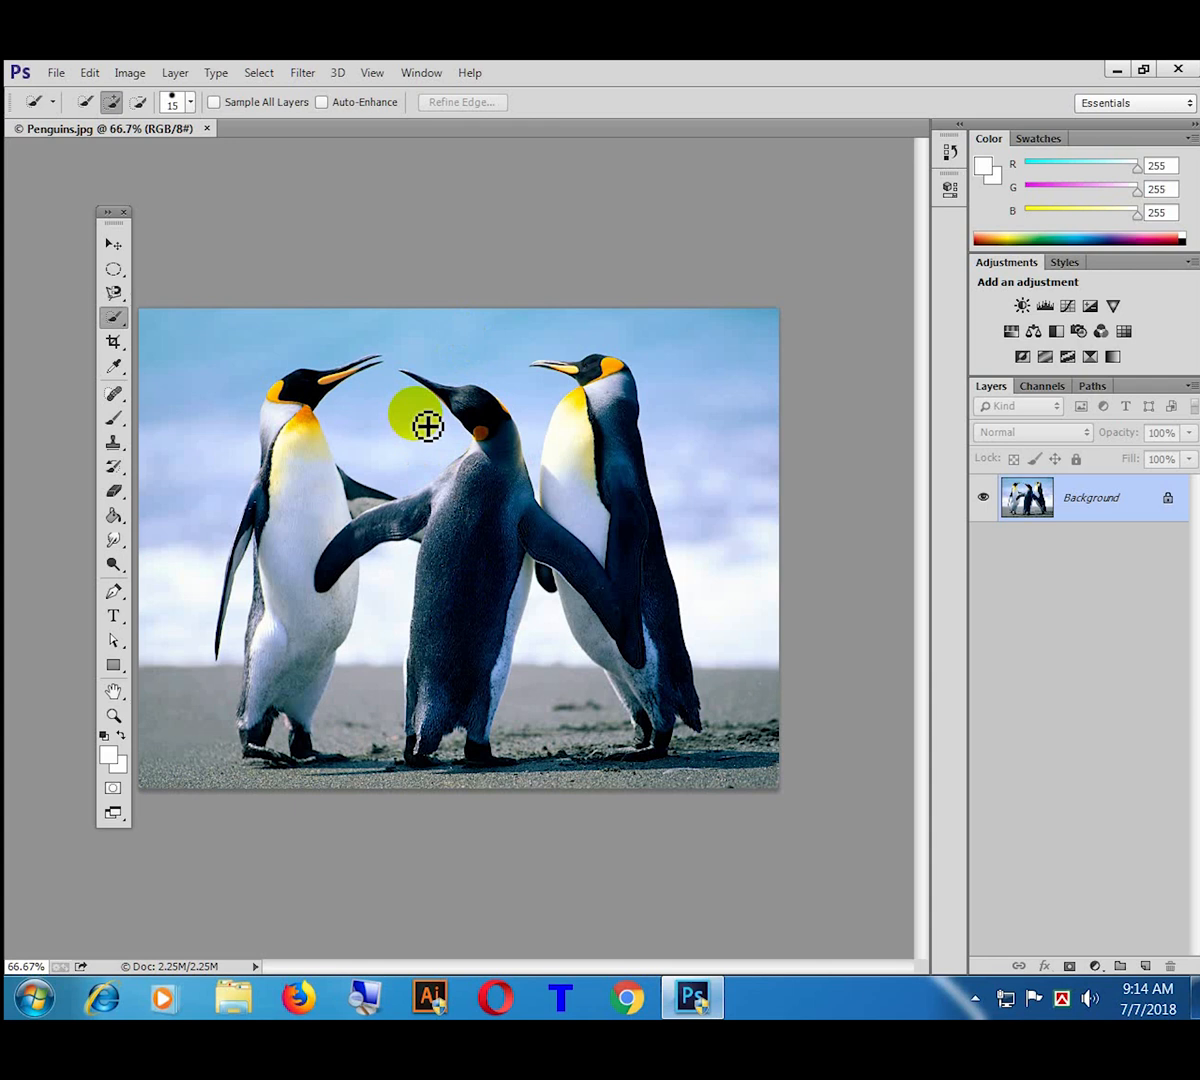
Step: Start a new selection with the Quick Selection Tool over the middle penguin's head, back and its flipper overlapping the left penguin, viewed at 100%
right_click(113, 318)
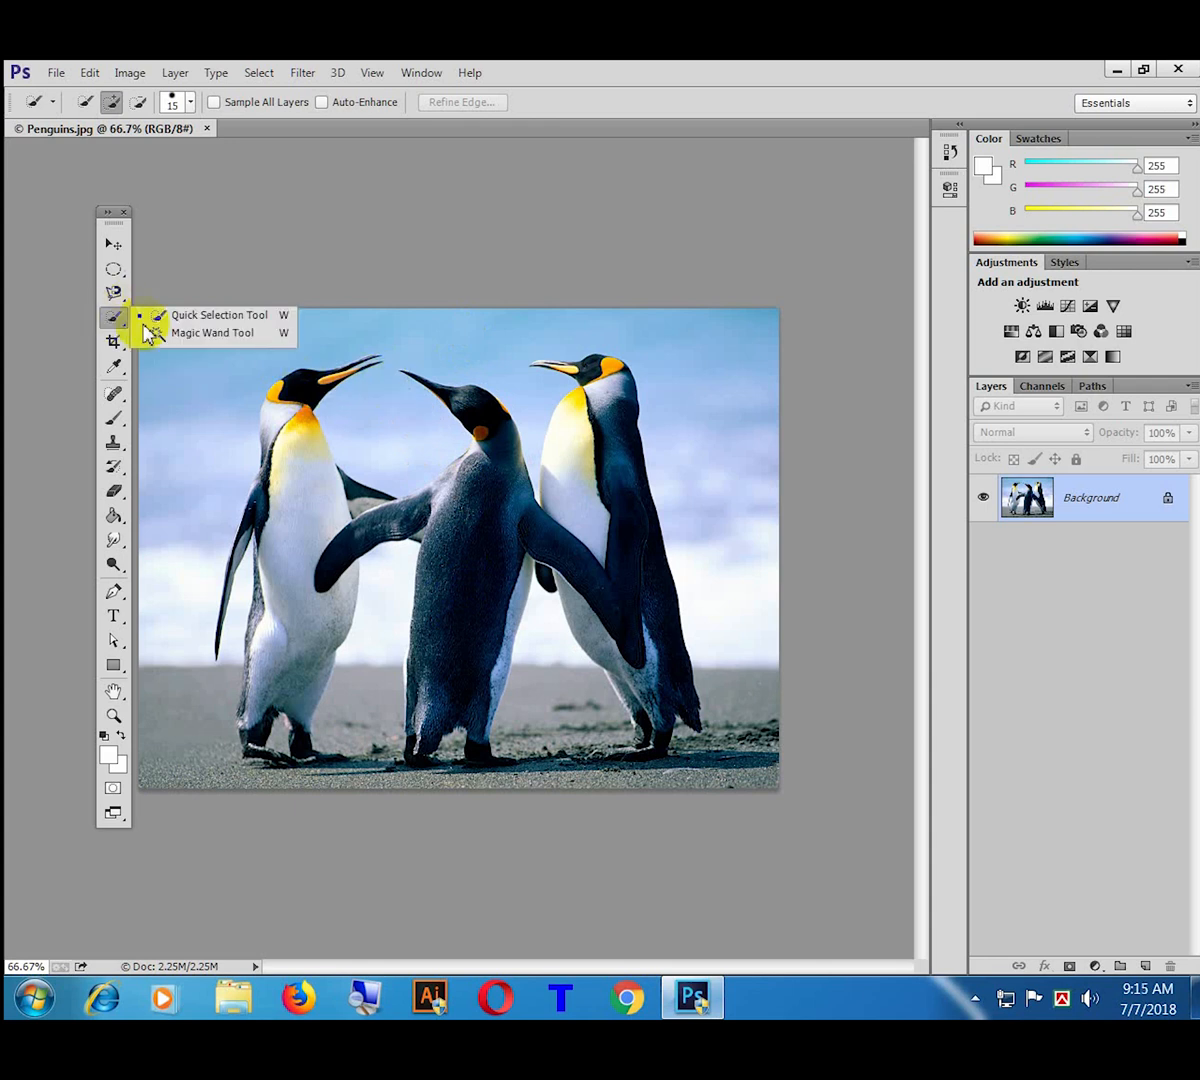
left_click(226, 316)
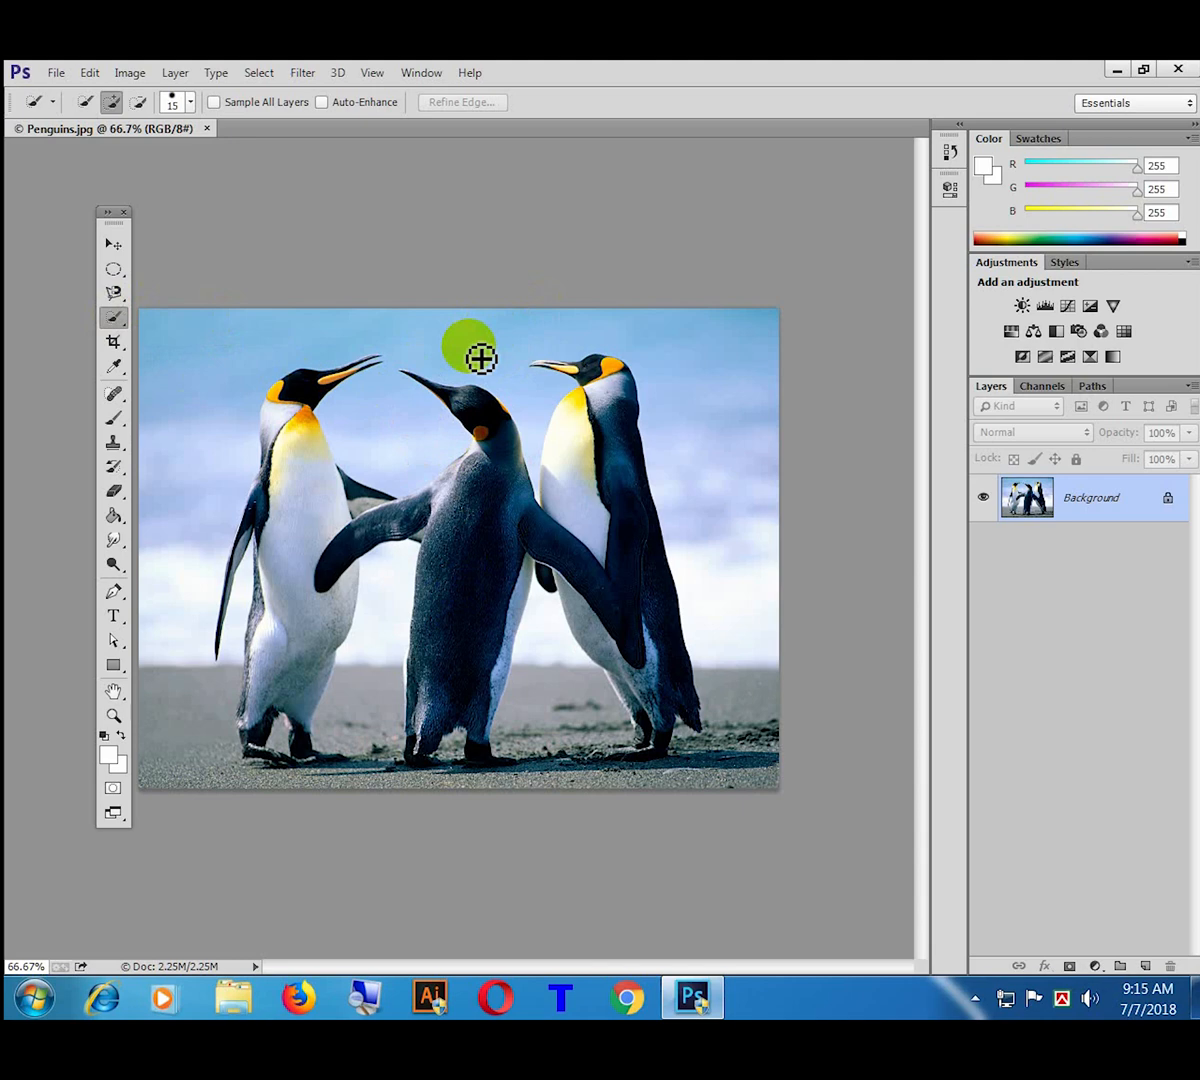
key("ctrl+plus")
key("ctrl+plus")
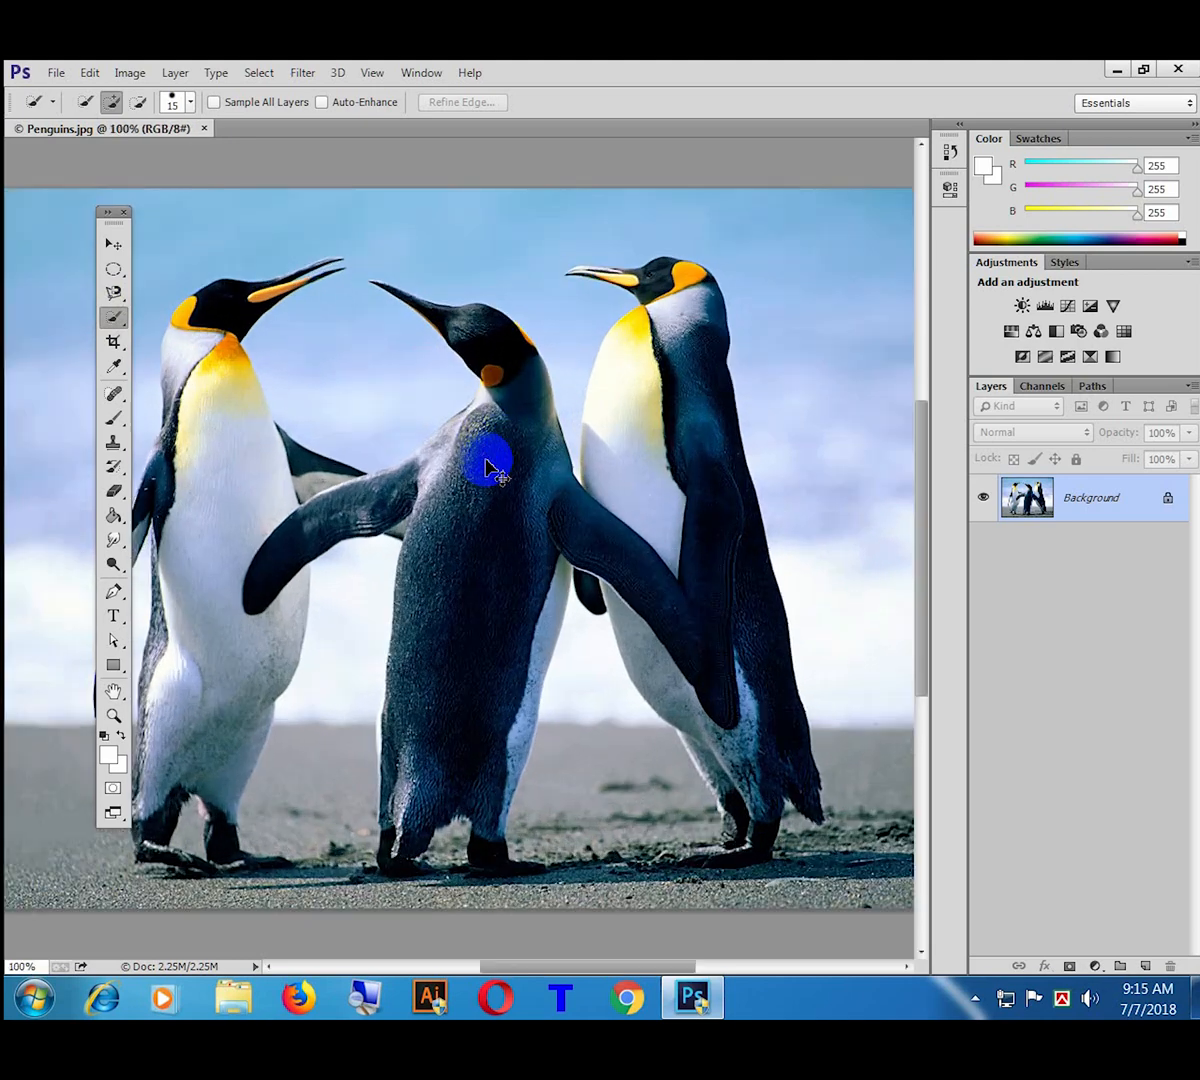
key("ctrl+minus")
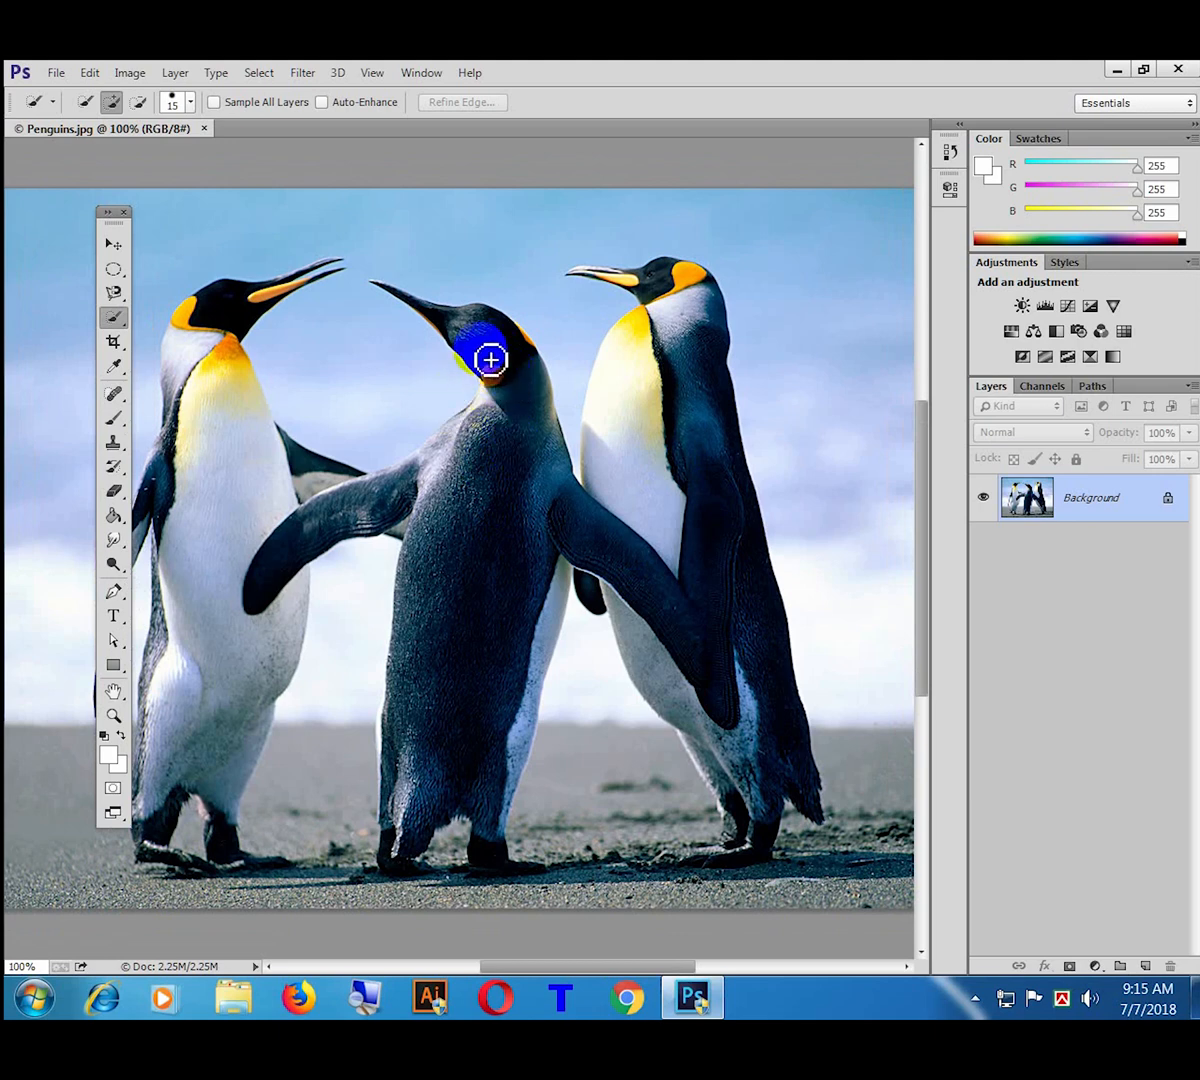
left_click(85, 102)
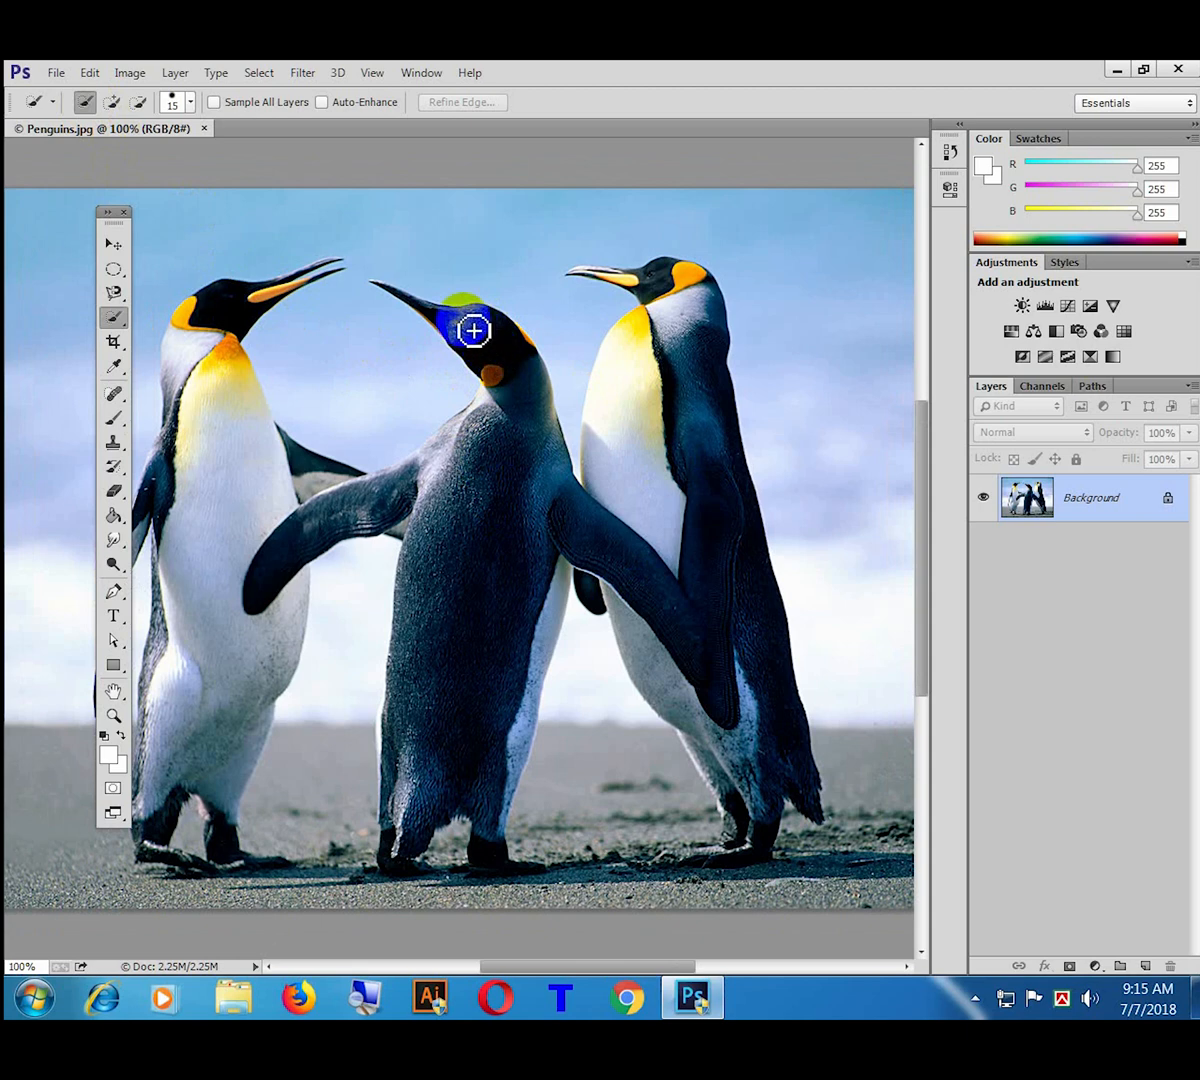
mouse_move(473, 330)
left_mouse_down()
mouse_move(519, 399)
mouse_move(521, 468)
mouse_move(471, 675)
left_mouse_up()
left_click_drag(486, 465, 282, 564)
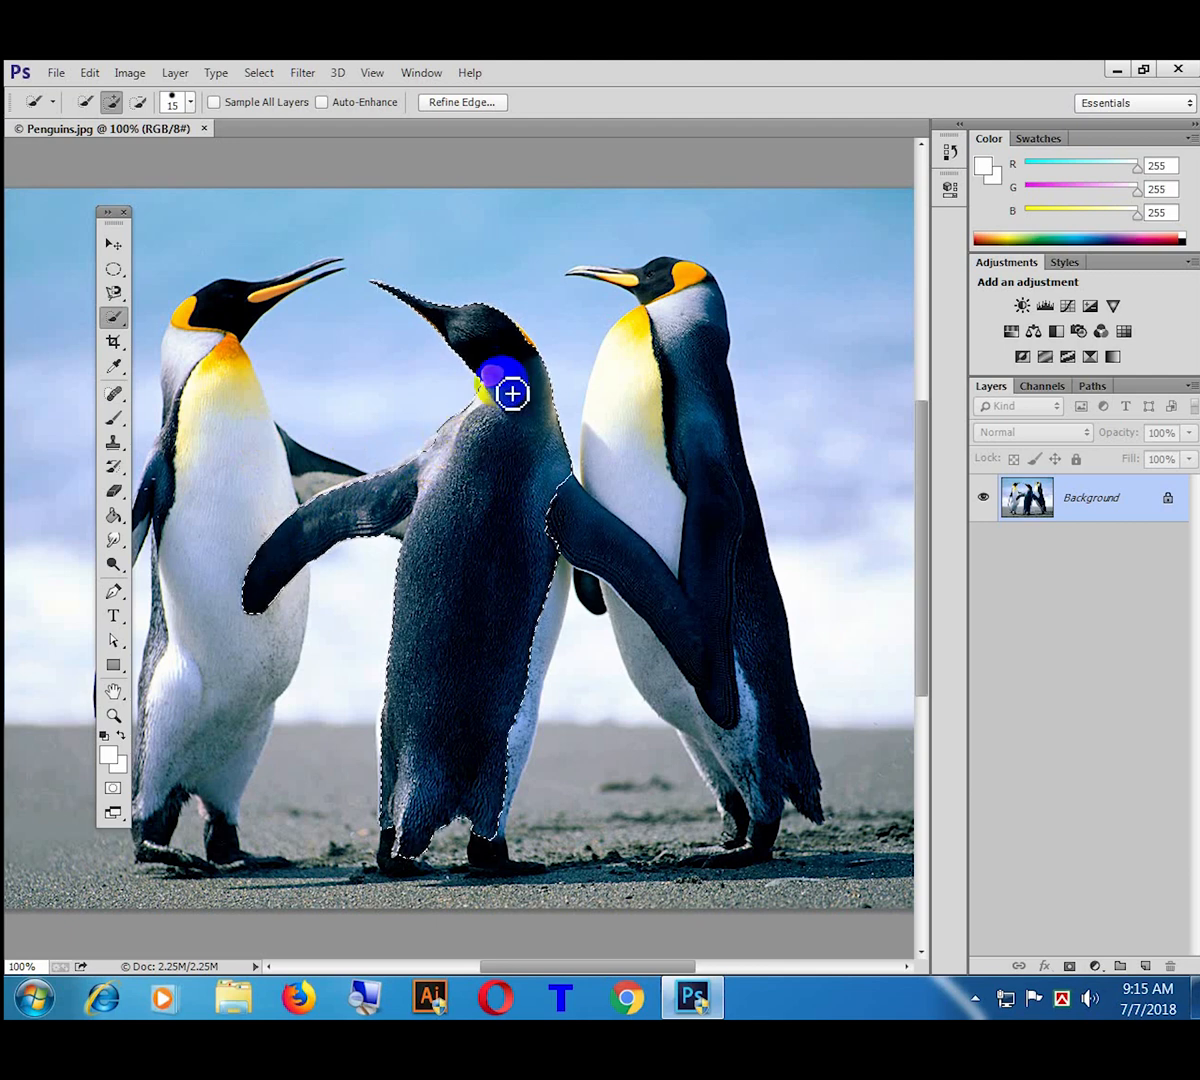
Step: Undo the stray stroke into the sky and extend the selection over the middle penguin's other flipper, white side and feet
mouse_move(532, 348)
left_mouse_down()
mouse_move(547, 241)
mouse_move(524, 248)
mouse_move(626, 205)
left_mouse_up()
key("ctrl+z")
mouse_move(499, 385)
left_mouse_down()
mouse_move(536, 477)
mouse_move(579, 540)
mouse_move(686, 613)
mouse_move(704, 648)
mouse_move(705, 708)
mouse_move(740, 748)
mouse_move(498, 585)
mouse_move(566, 552)
mouse_move(493, 834)
mouse_move(501, 877)
mouse_move(486, 681)
mouse_move(432, 723)
mouse_move(420, 833)
left_mouse_up()
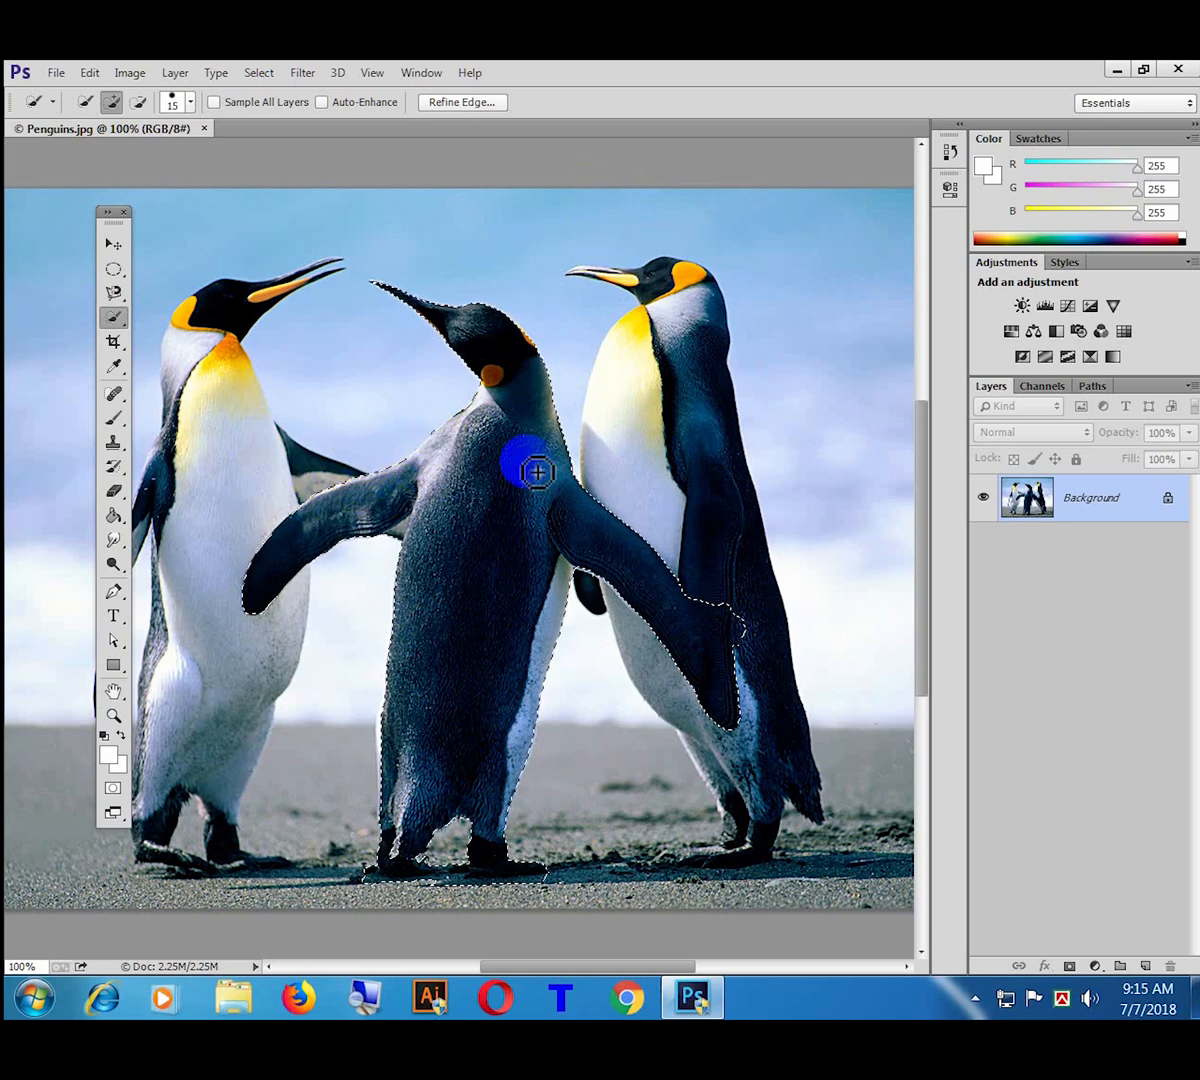
Step: Subtract the overspill beside the flipper that overlaps the right-hand penguin, and set the Quick Selection Tool back to add mode
right_click(119, 322)
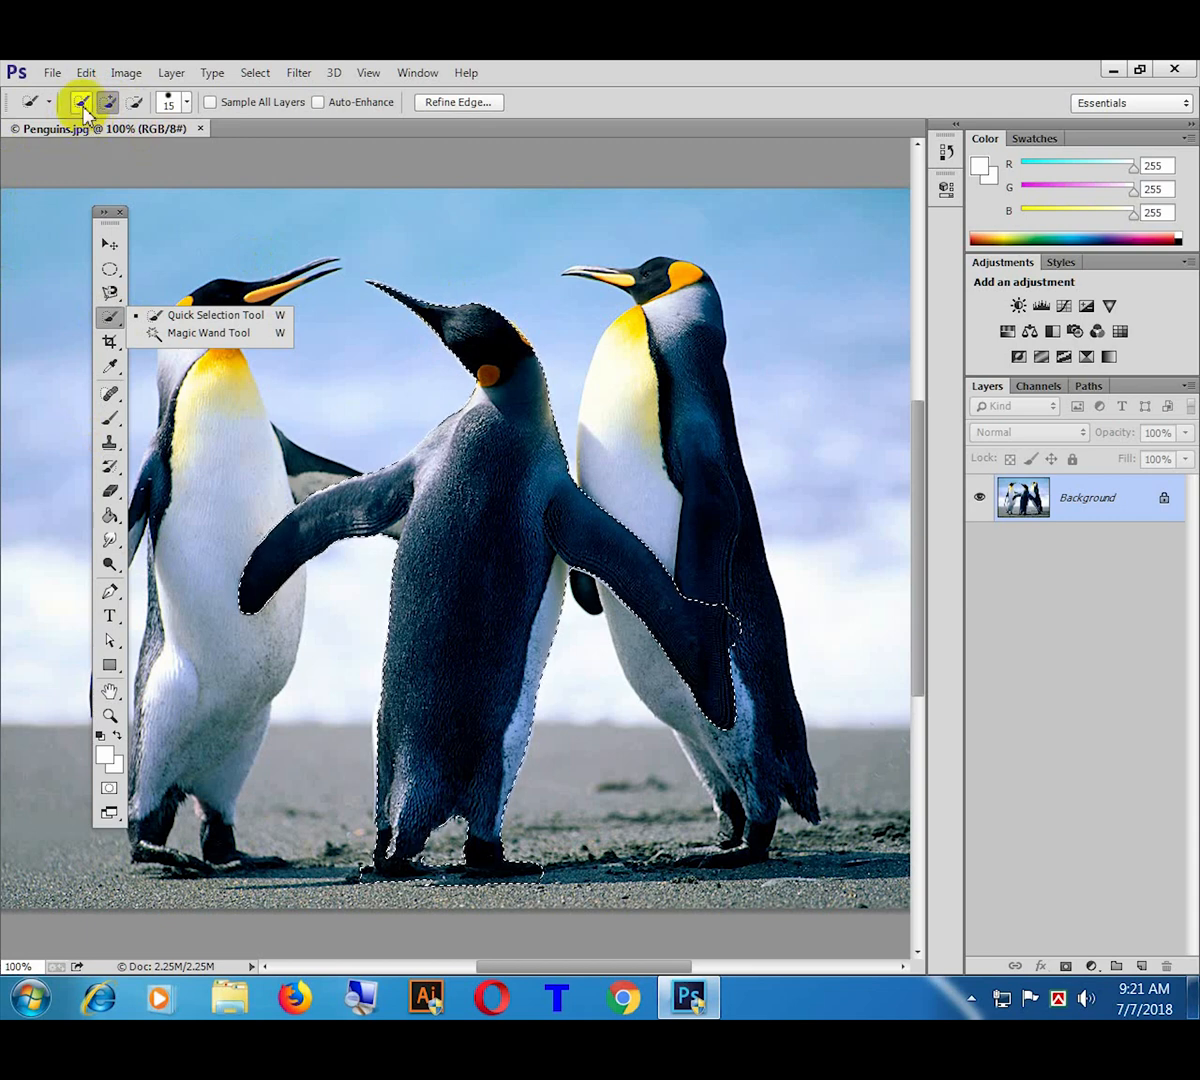
left_click(839, 120)
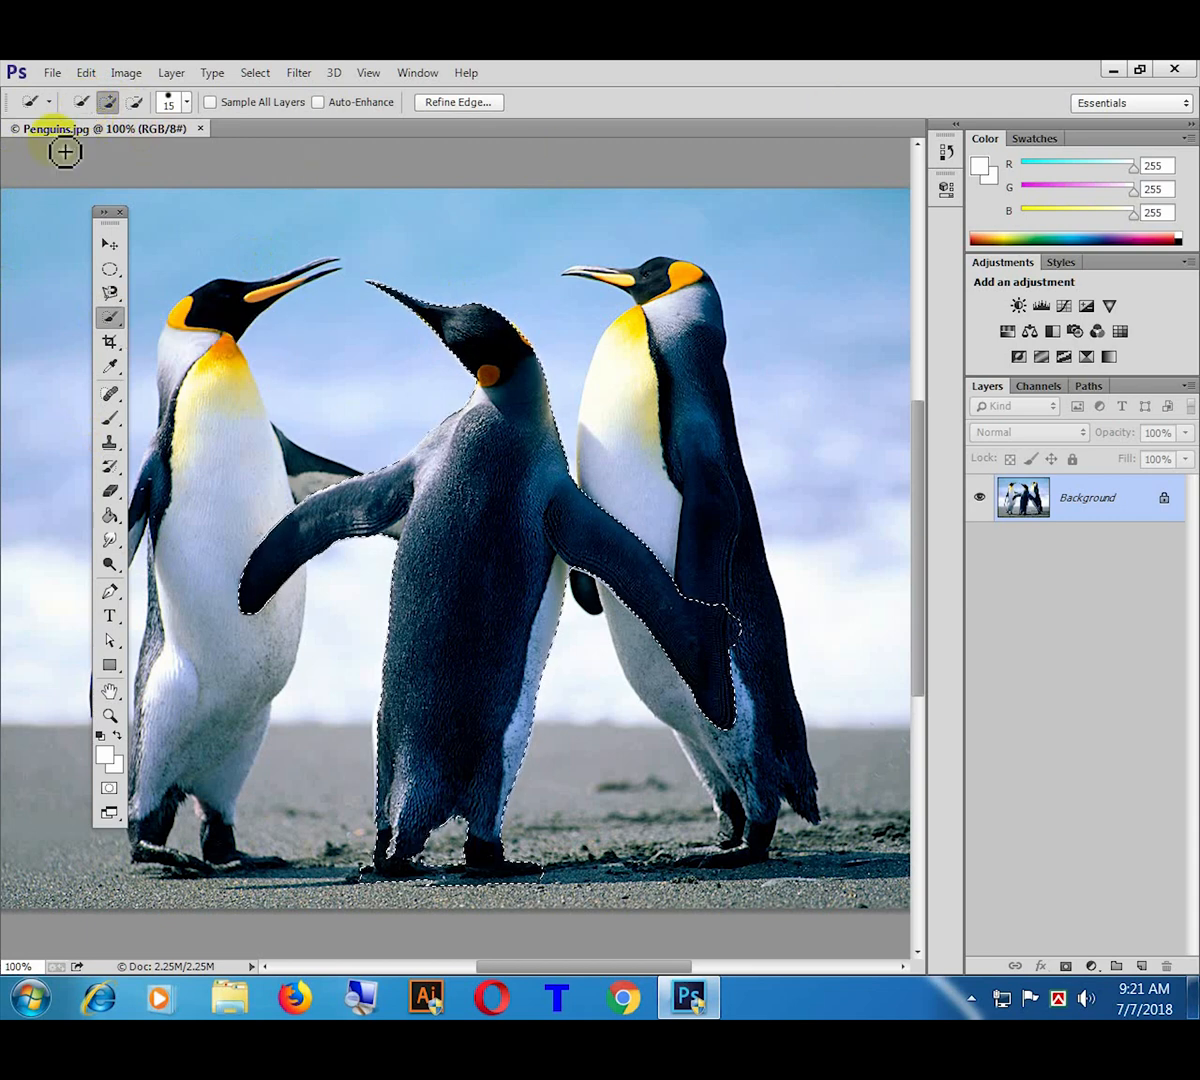
left_click(110, 106)
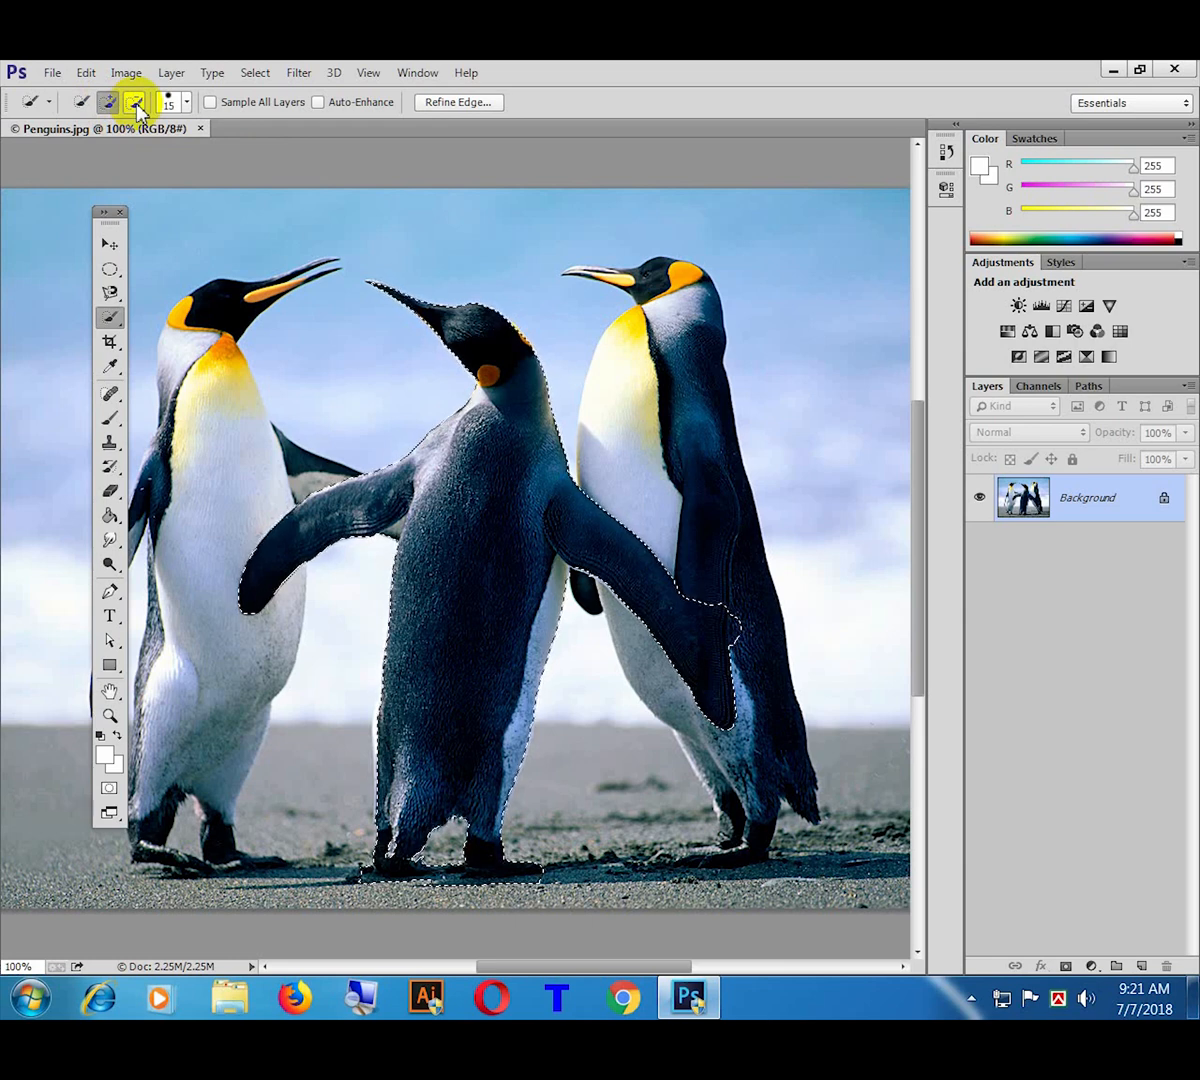
left_click(135, 101)
left_click(748, 642)
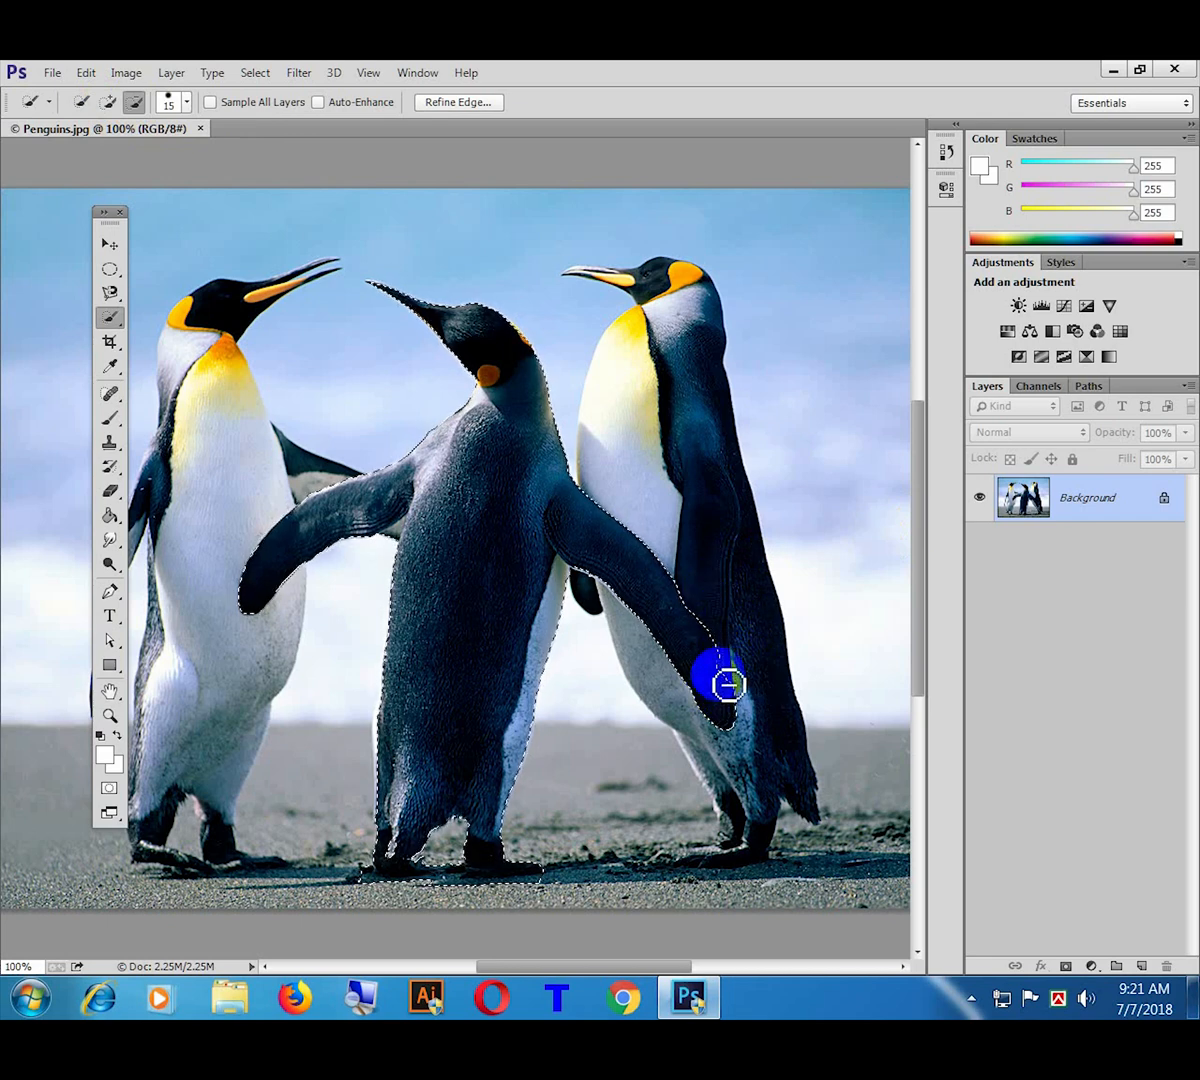
left_click(108, 101)
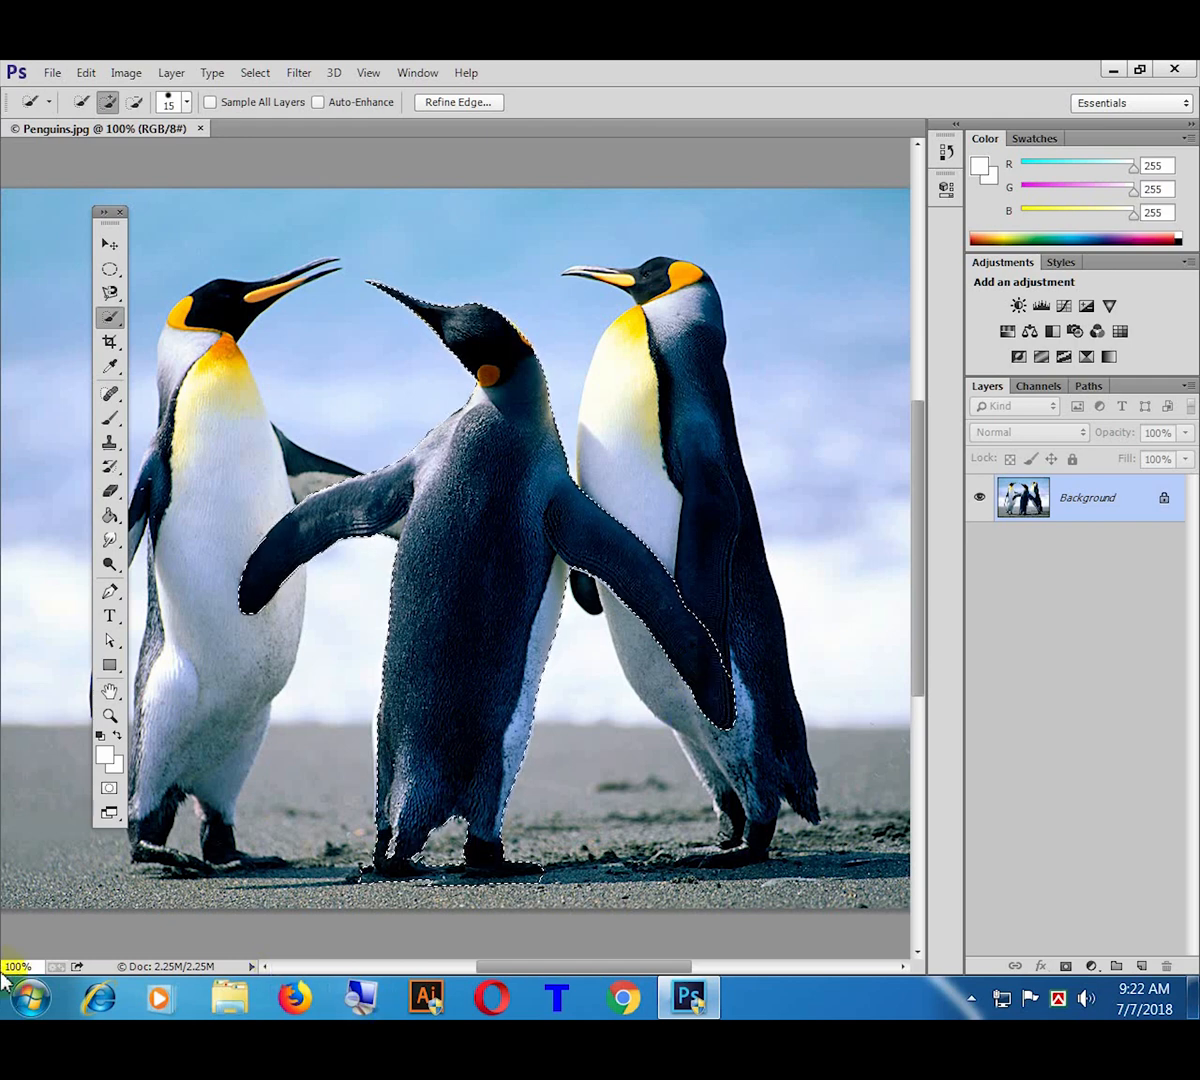
Step: Set the Quick Selection Tool to new selection mode and review its add and subtract modes
left_click(81, 102)
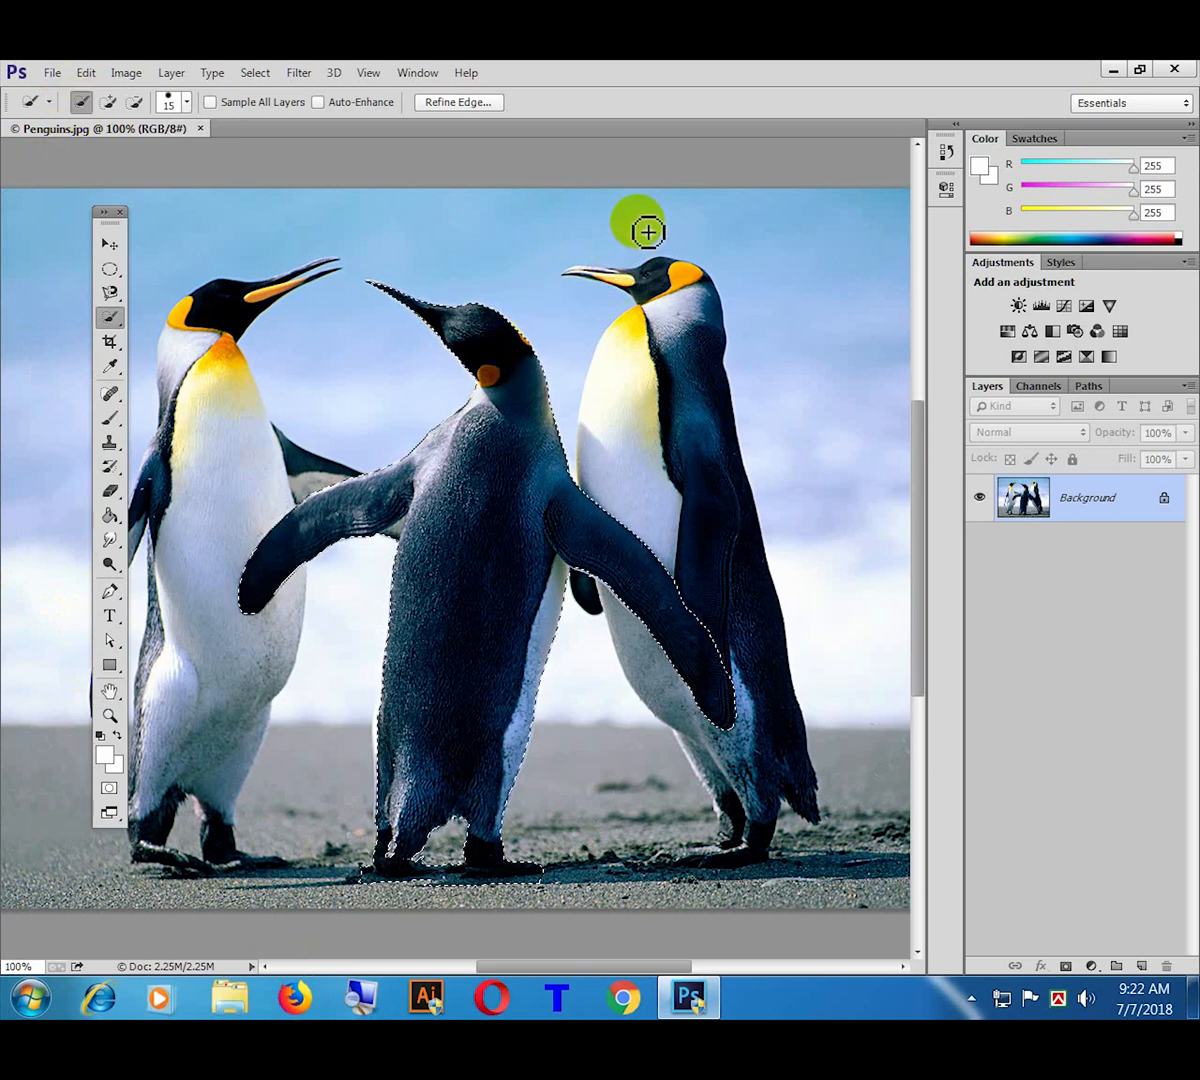
left_click(108, 102)
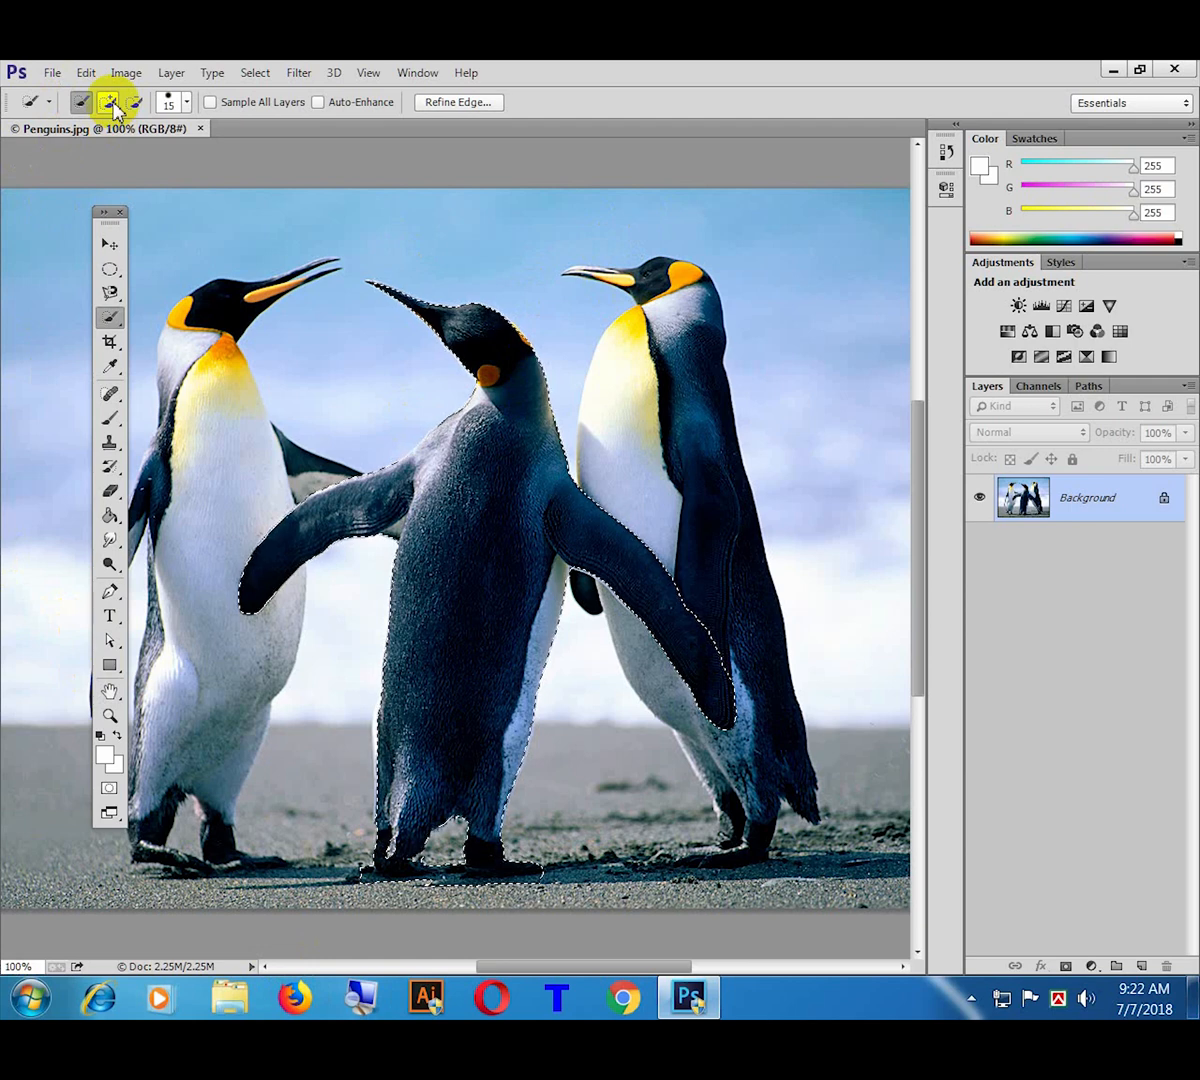
left_click(135, 102)
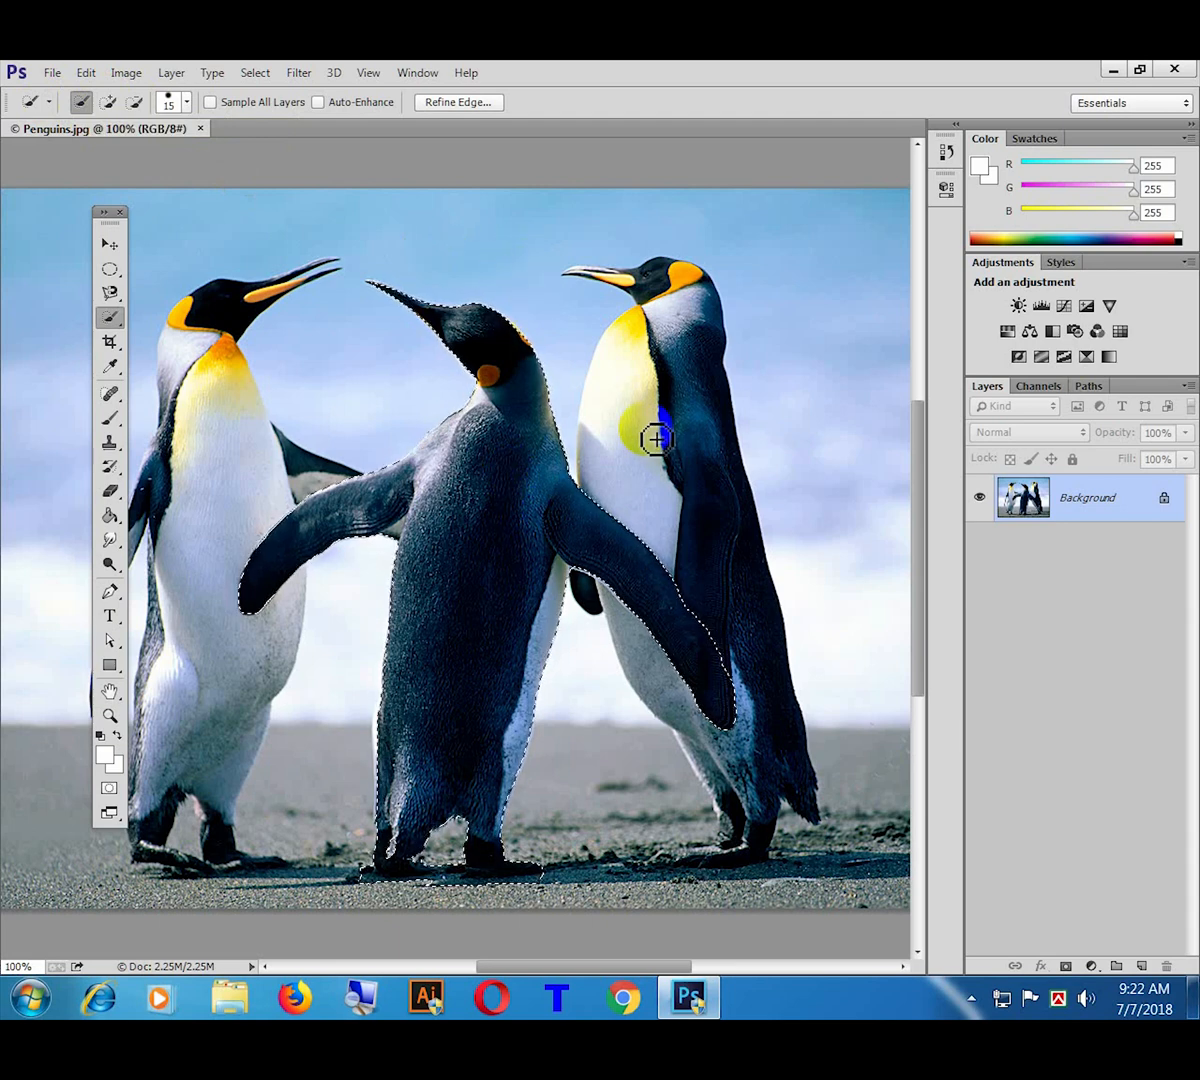
left_click(108, 102)
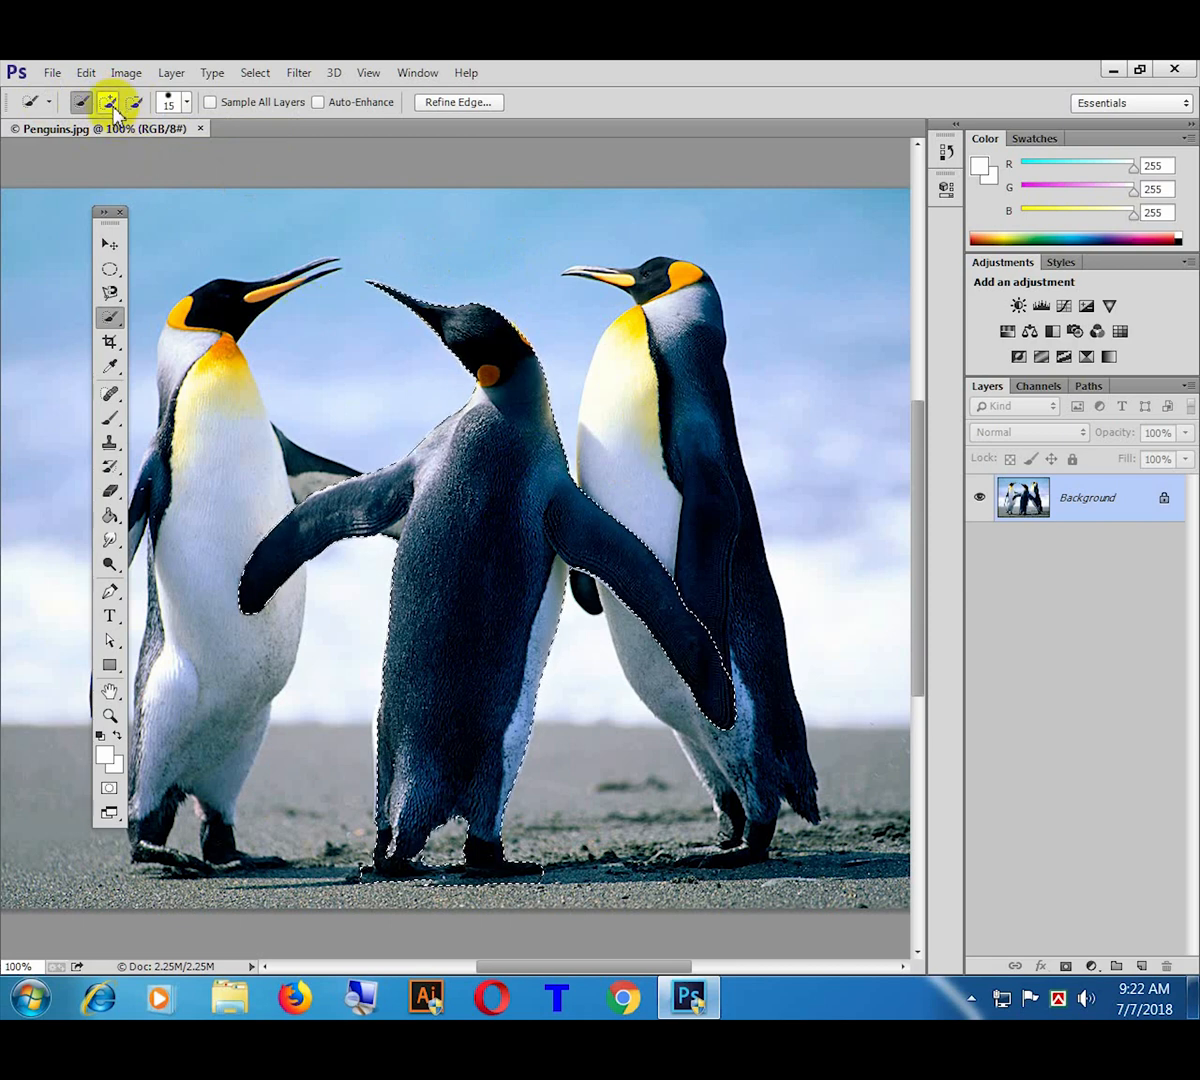
left_click(135, 104)
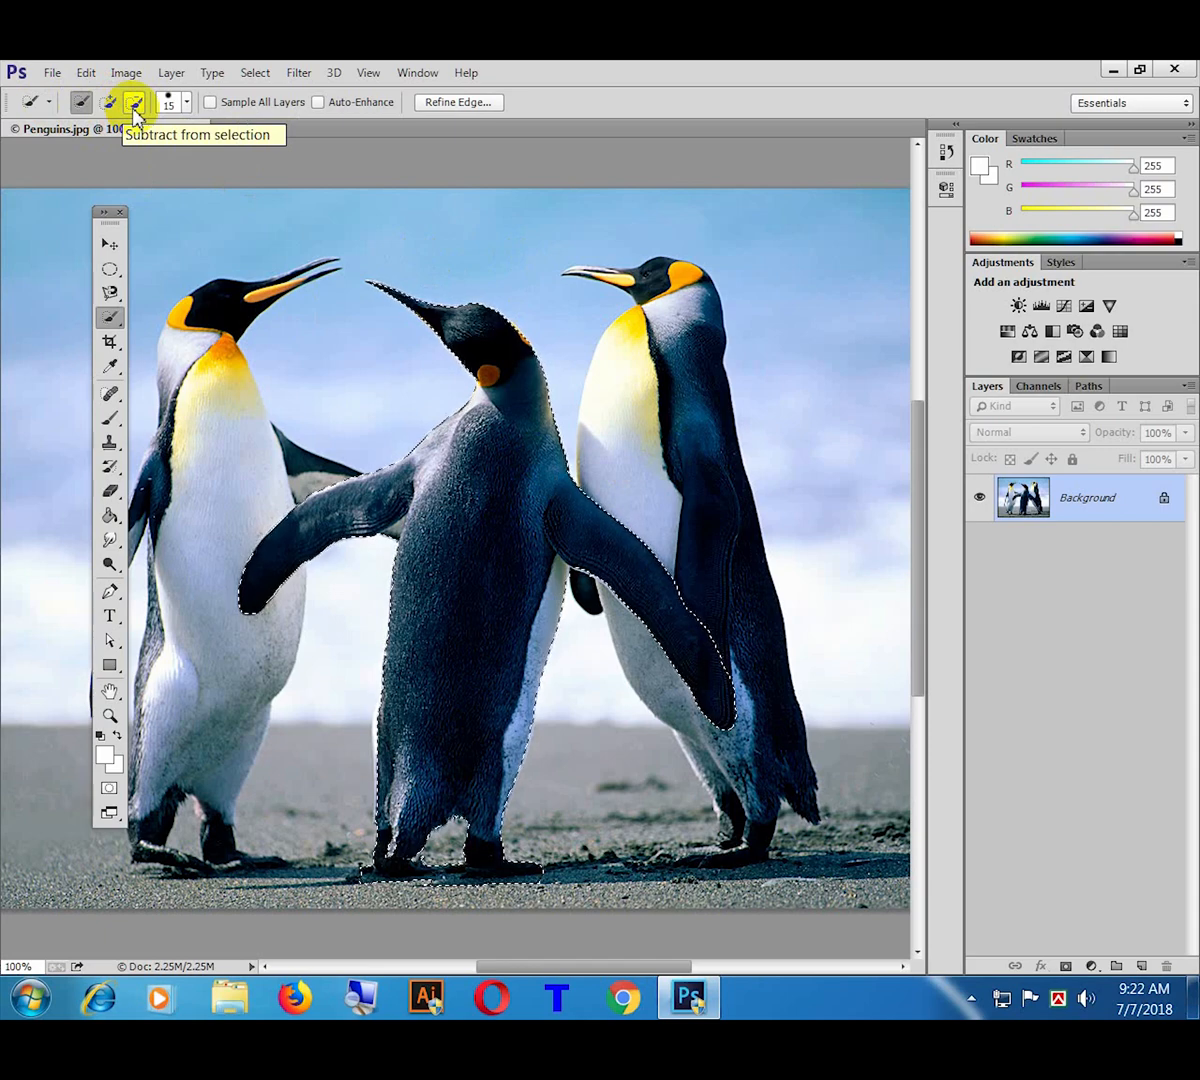
Step: In Windows Explorer, look through the Working images, 4-7-2018 and 3-7-2018 folders in graphic design july-octber on drive D, dismissing the antivirus alert
left_click(229, 998)
left_click(320, 545)
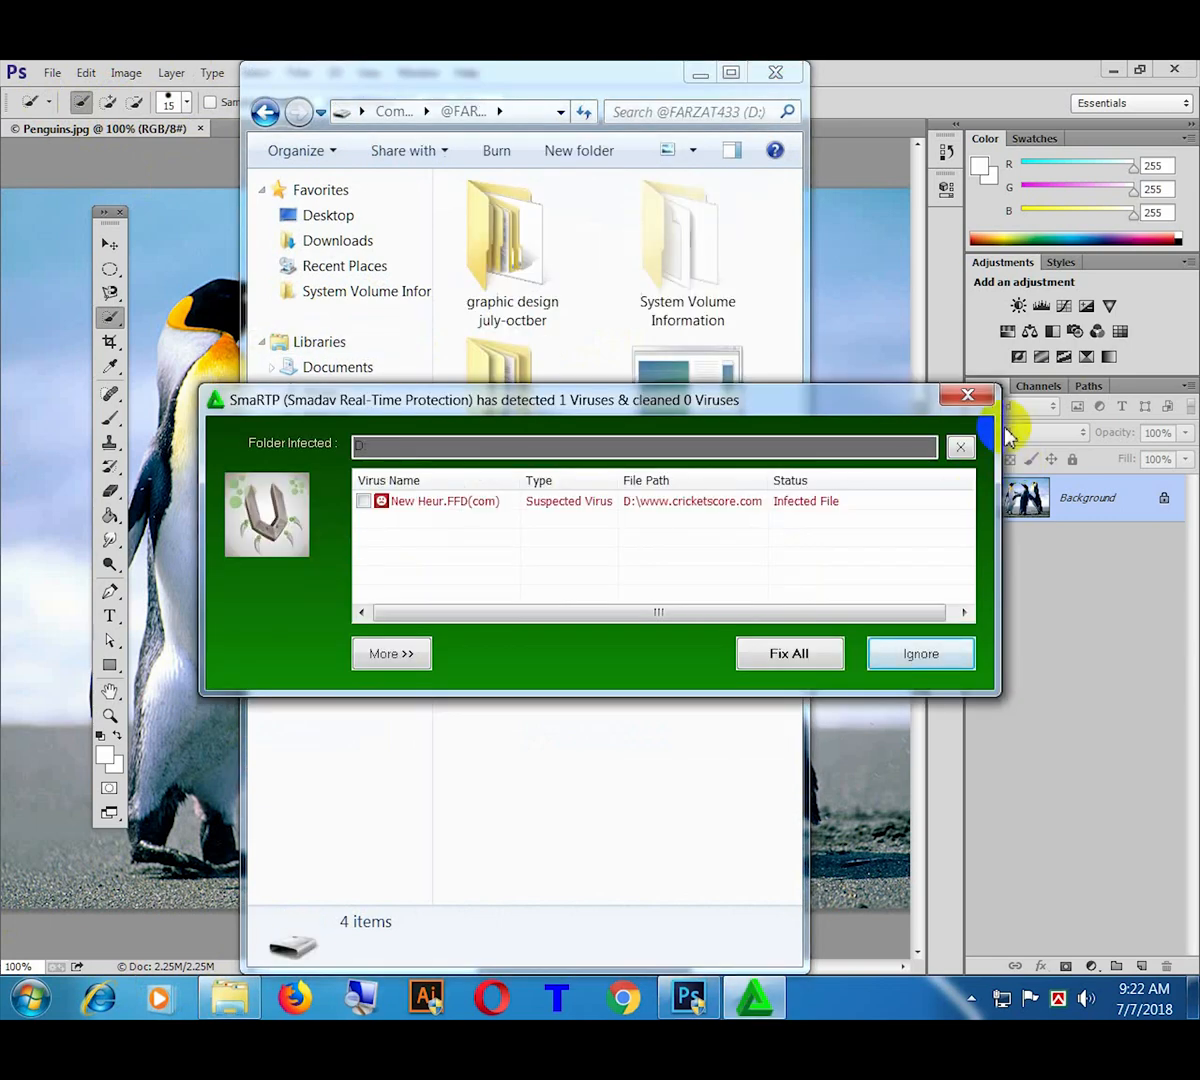
double_click(517, 295)
double_click(510, 272)
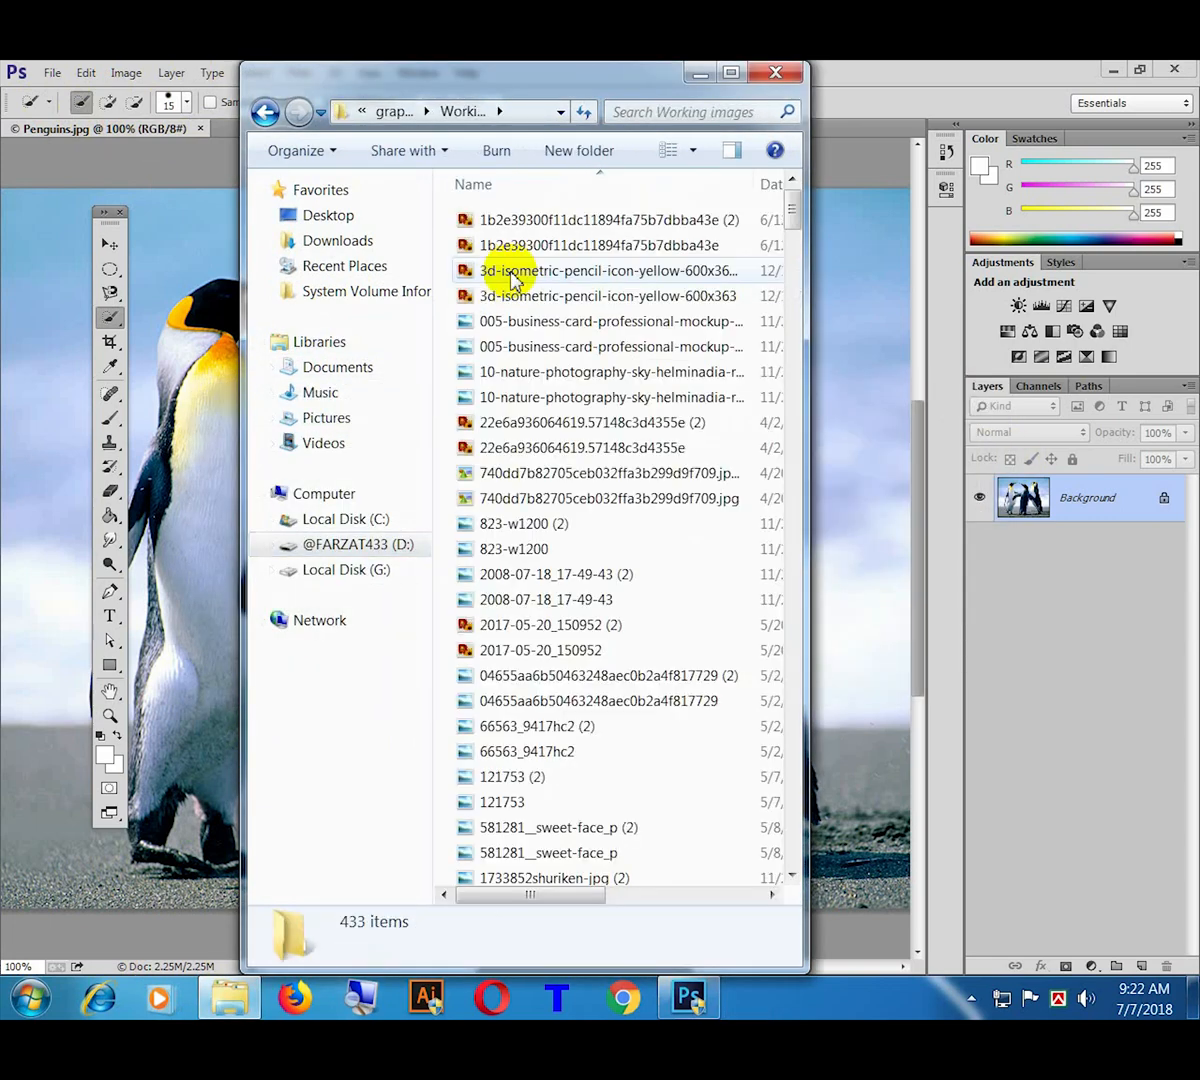
key("BackSpace")
double_click(515, 245)
key("BackSpace")
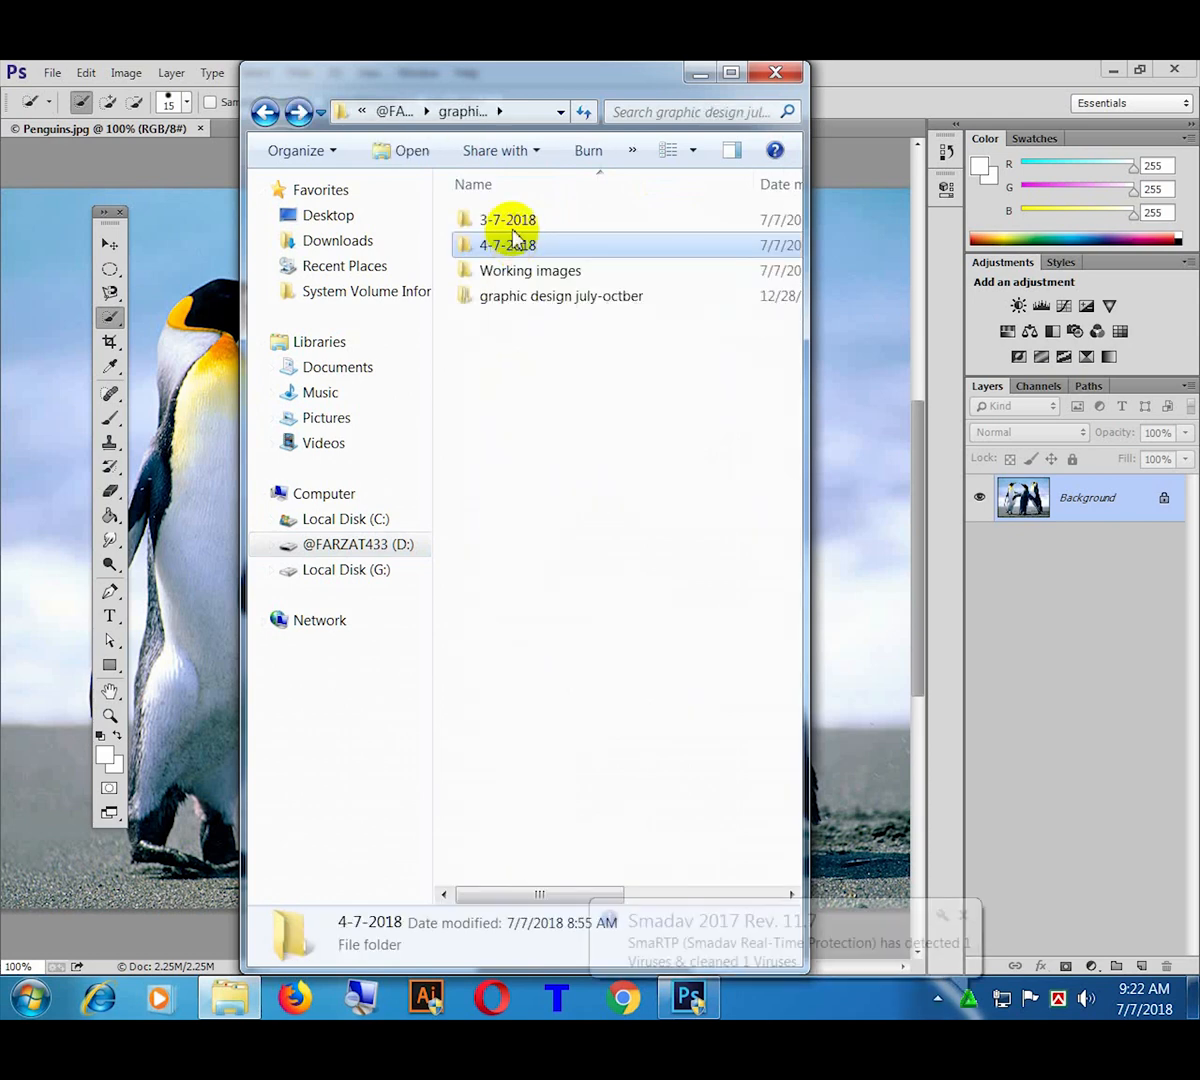
double_click(510, 222)
key("BackSpace")
key("BackSpace")
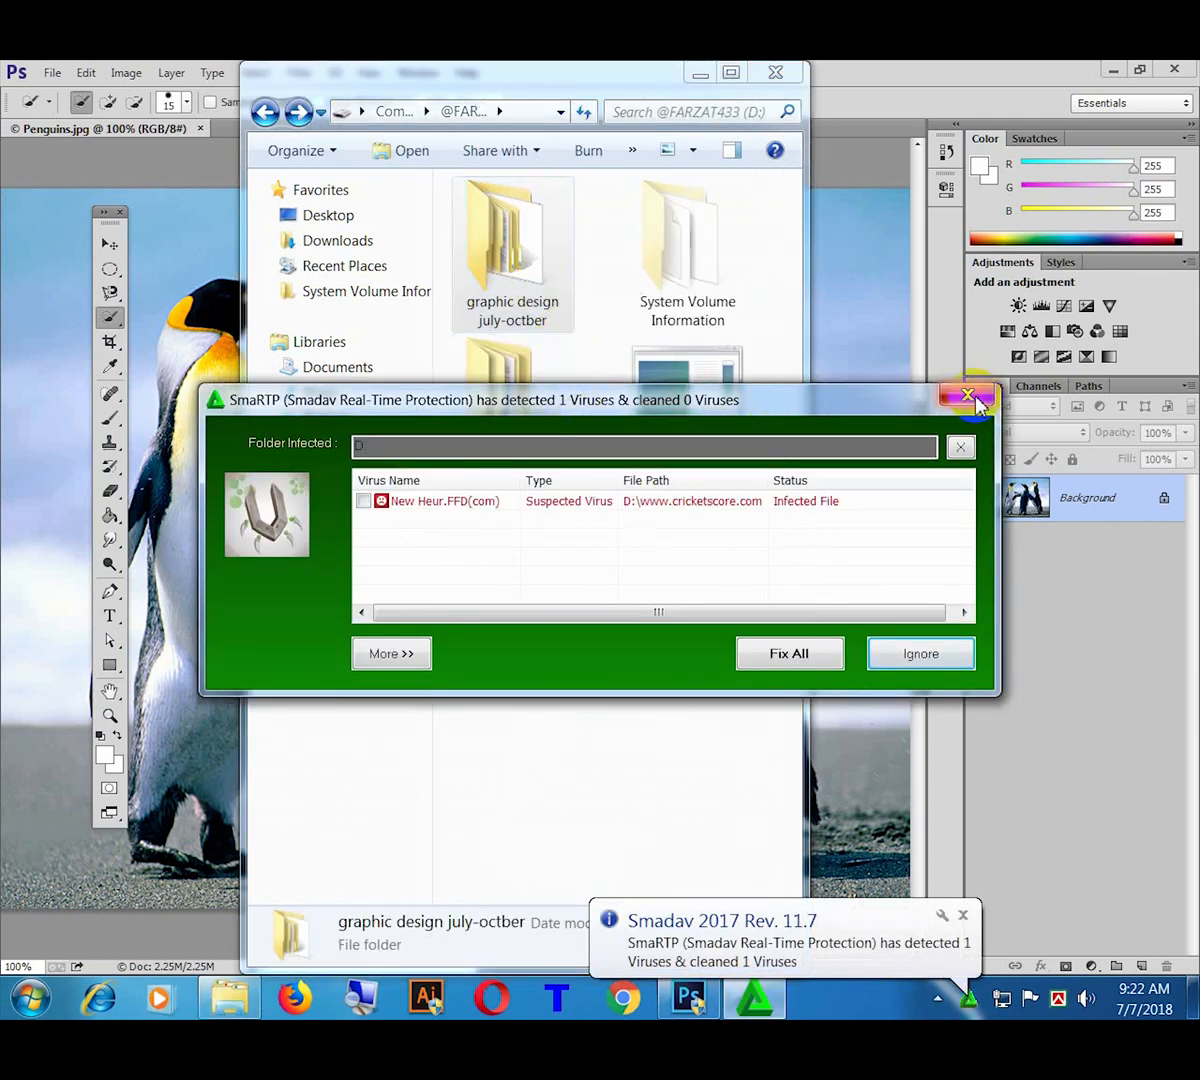
left_click(968, 397)
left_click(775, 72)
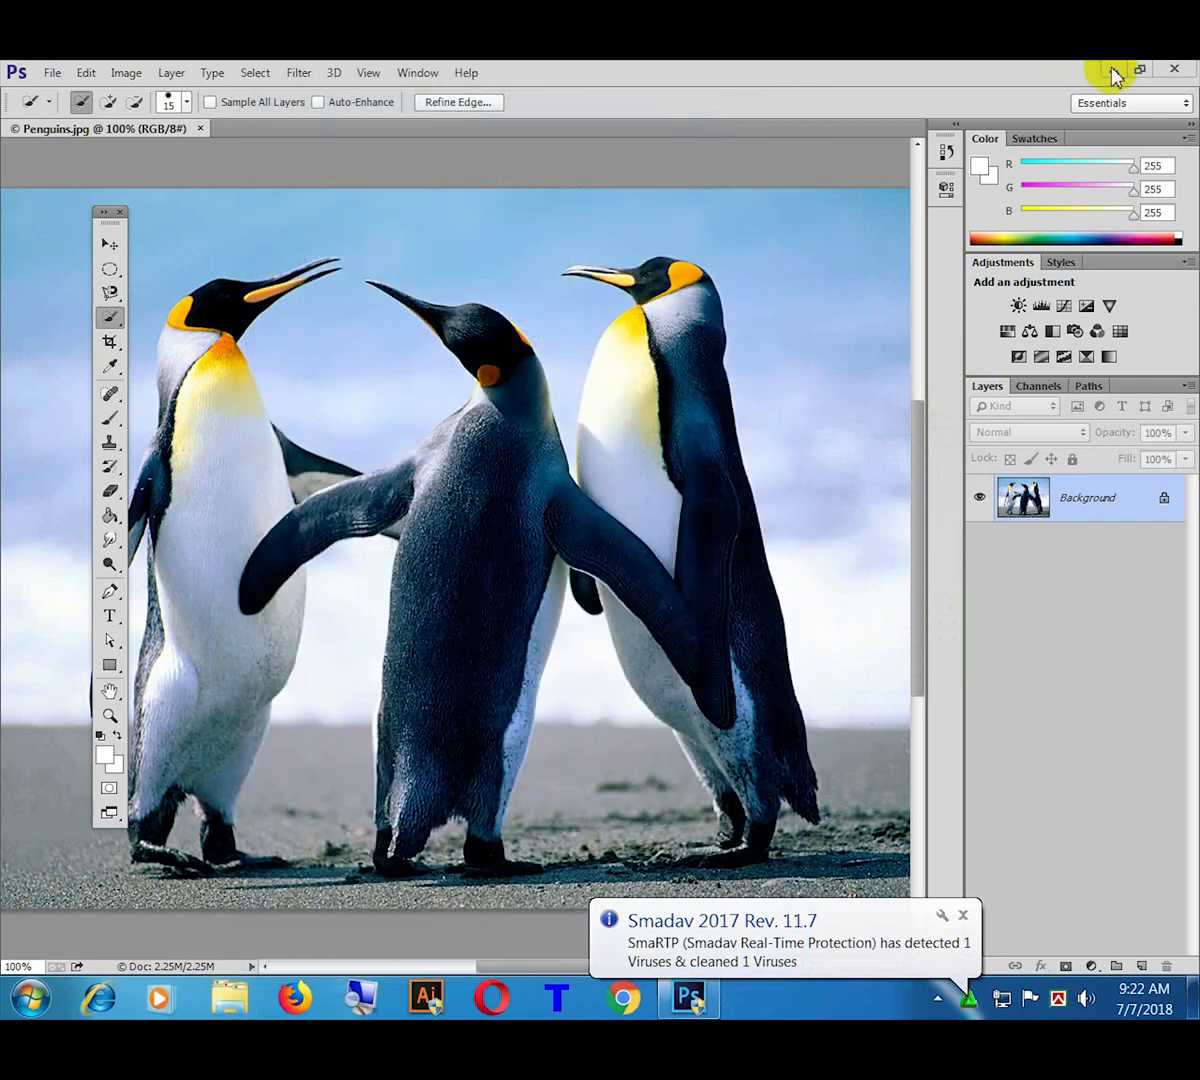
Step: Copy gAdobe_Photoshop_CC_14.2.1_Final from the Graphic Design April - June 2018 folder on drive G to removable drive D
left_click(1113, 69)
double_click(44, 236)
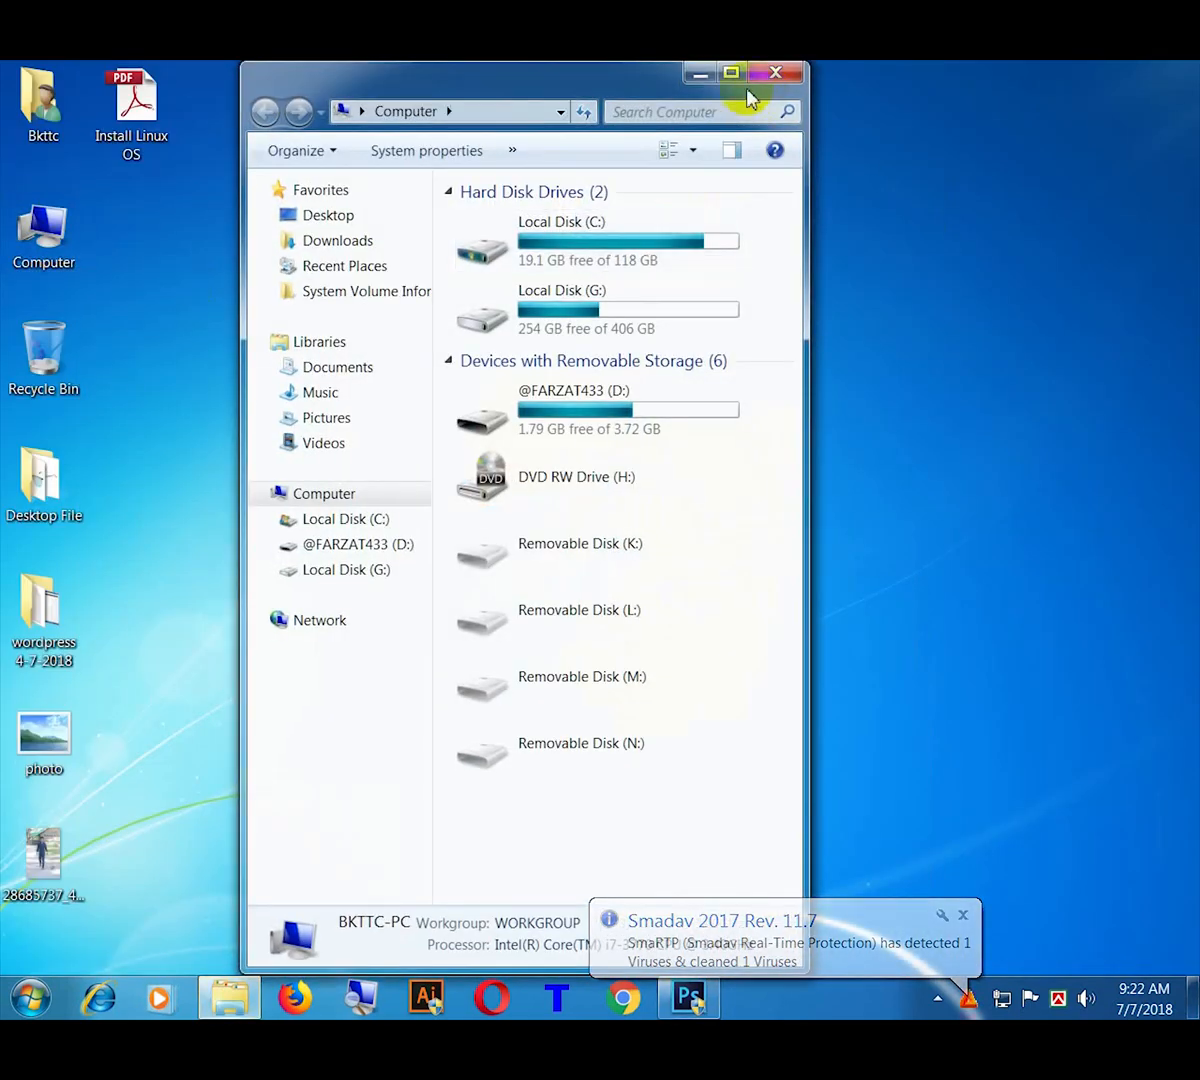
left_click(731, 72)
double_click(608, 250)
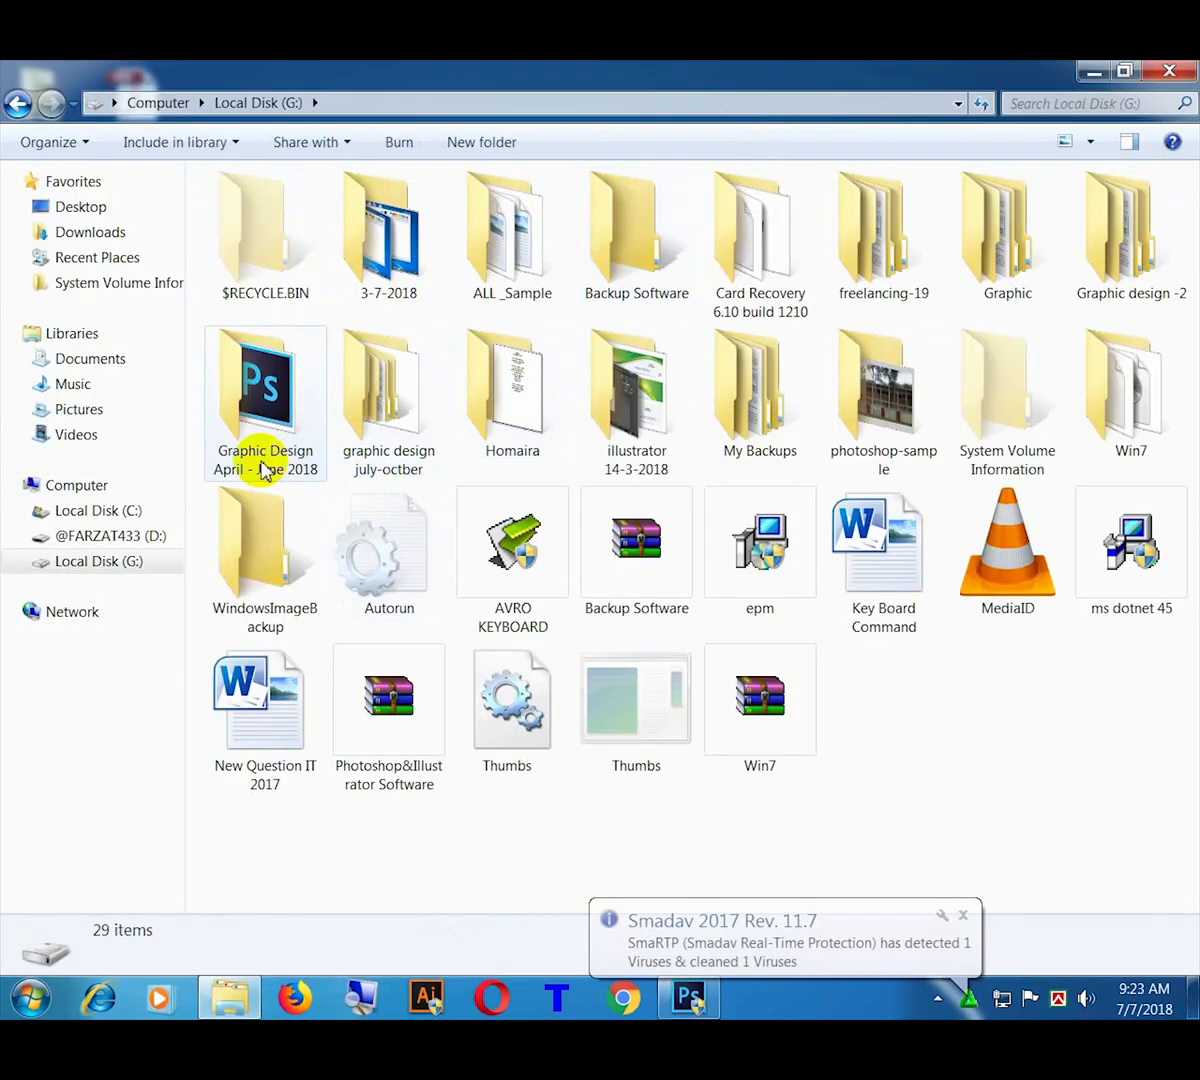
double_click(263, 458)
left_click(279, 212)
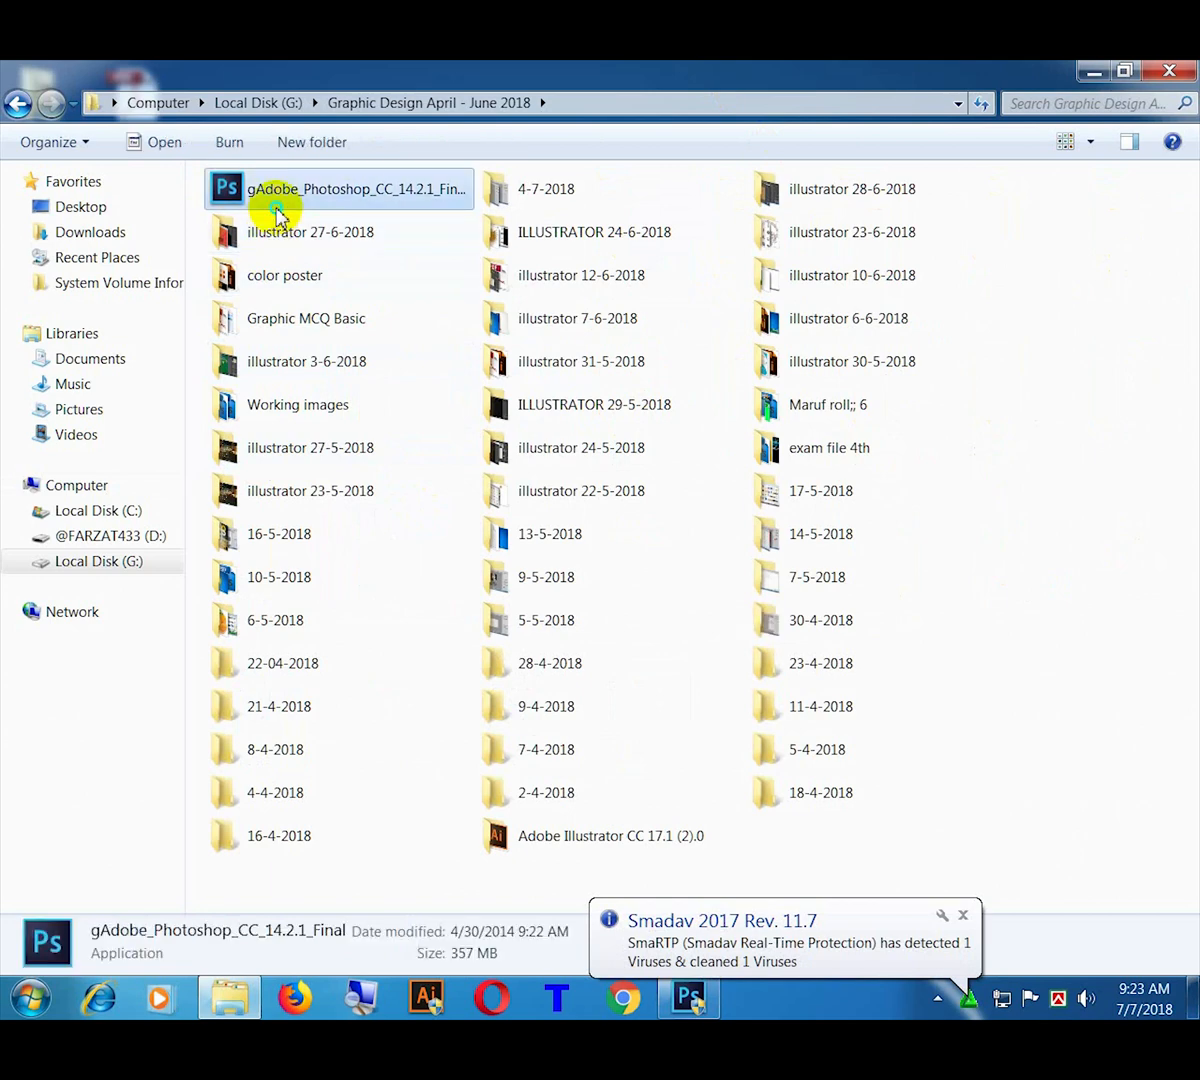
right_click(279, 212)
mouse_move(340, 661)
left_click(900, 784)
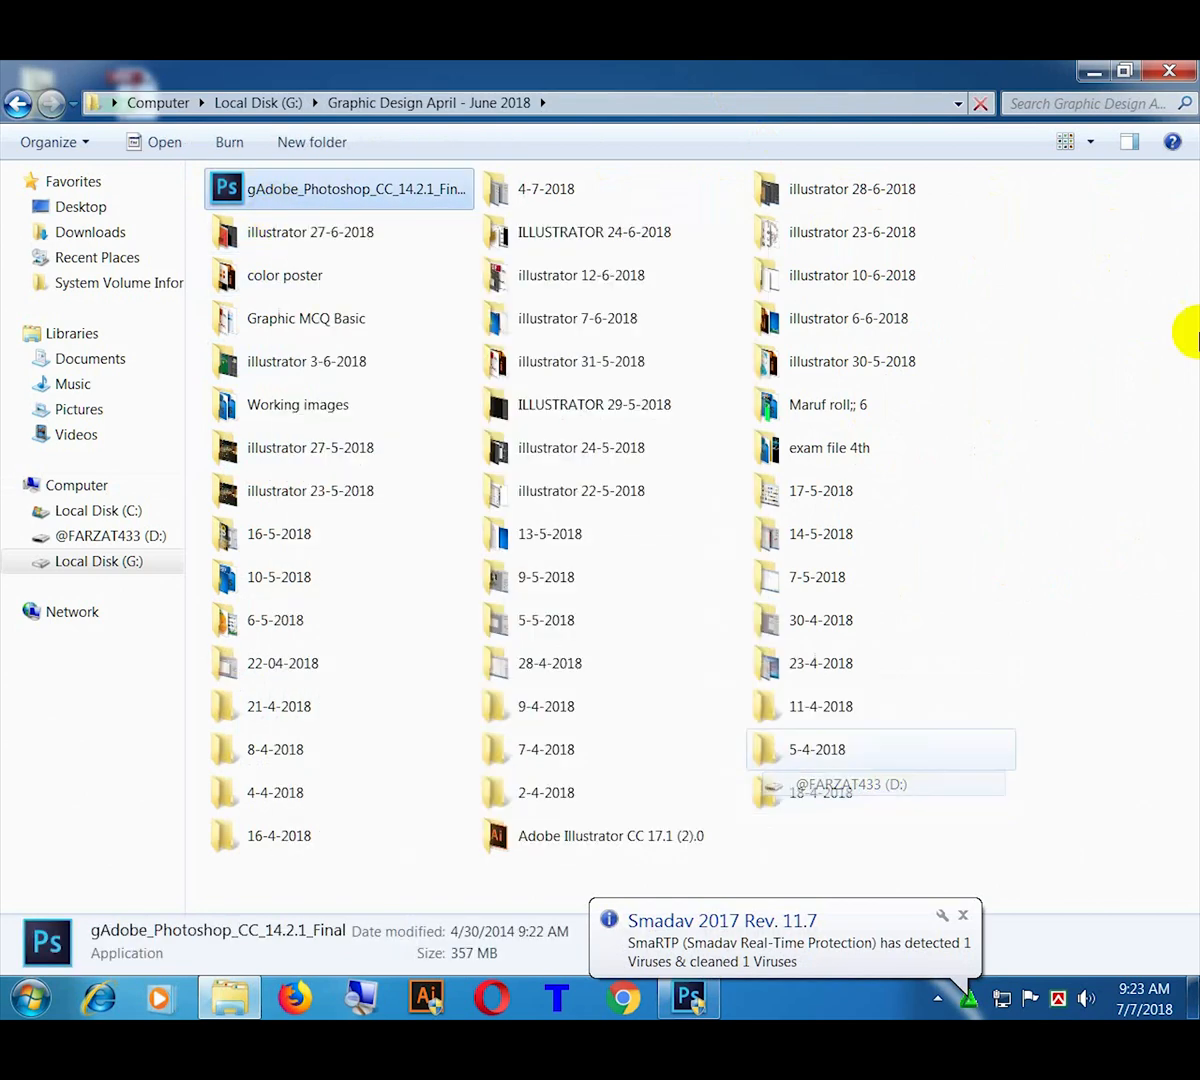
left_click(1179, 72)
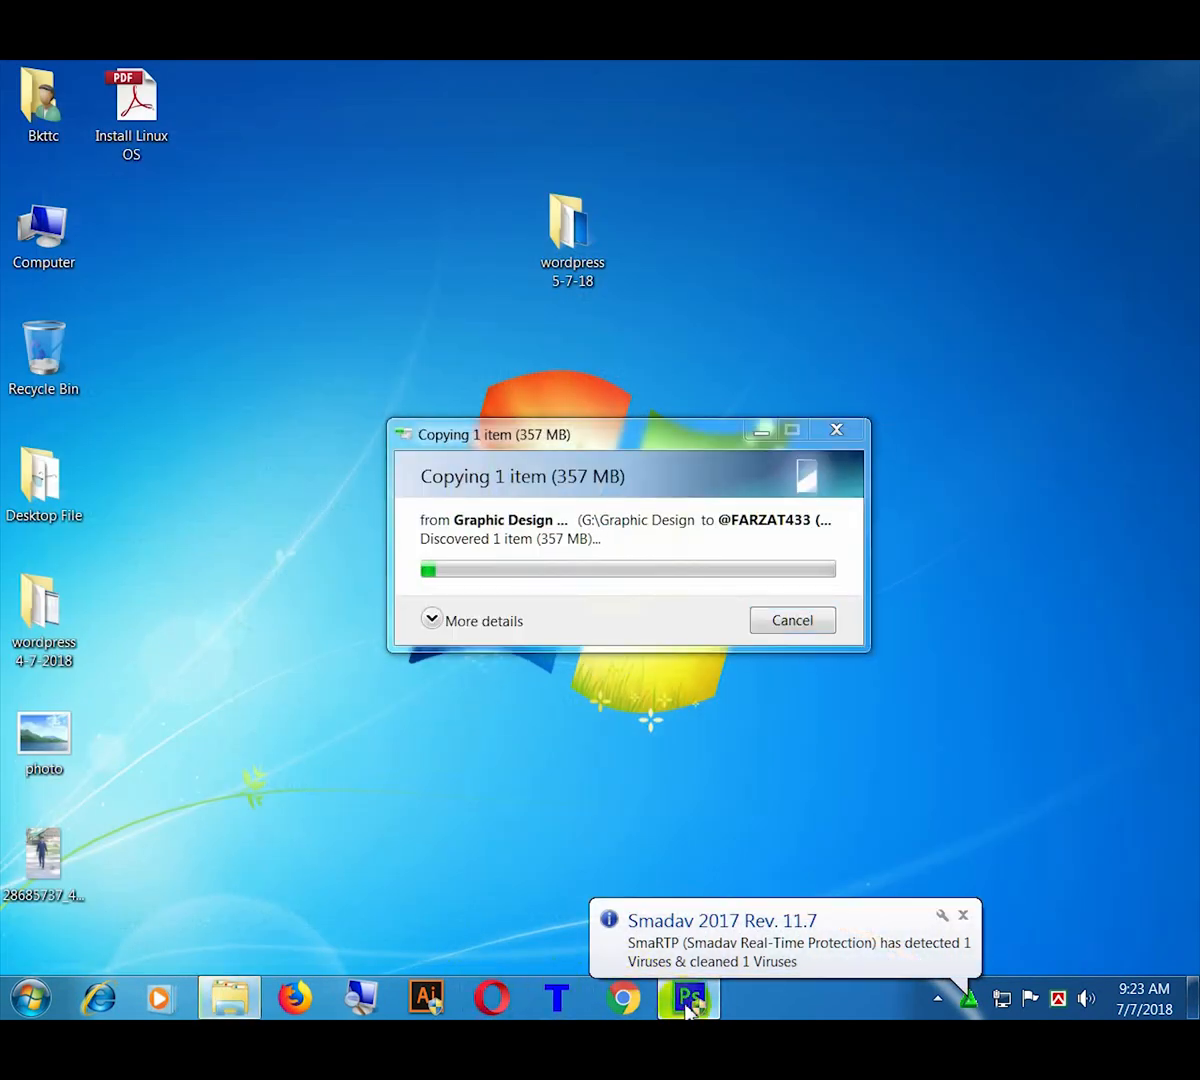
Step: Switch back to Photoshop and temporarily toggle the Quick Selection Tool to subtract mode over the Penguins image
left_click(688, 998)
left_click(108, 102)
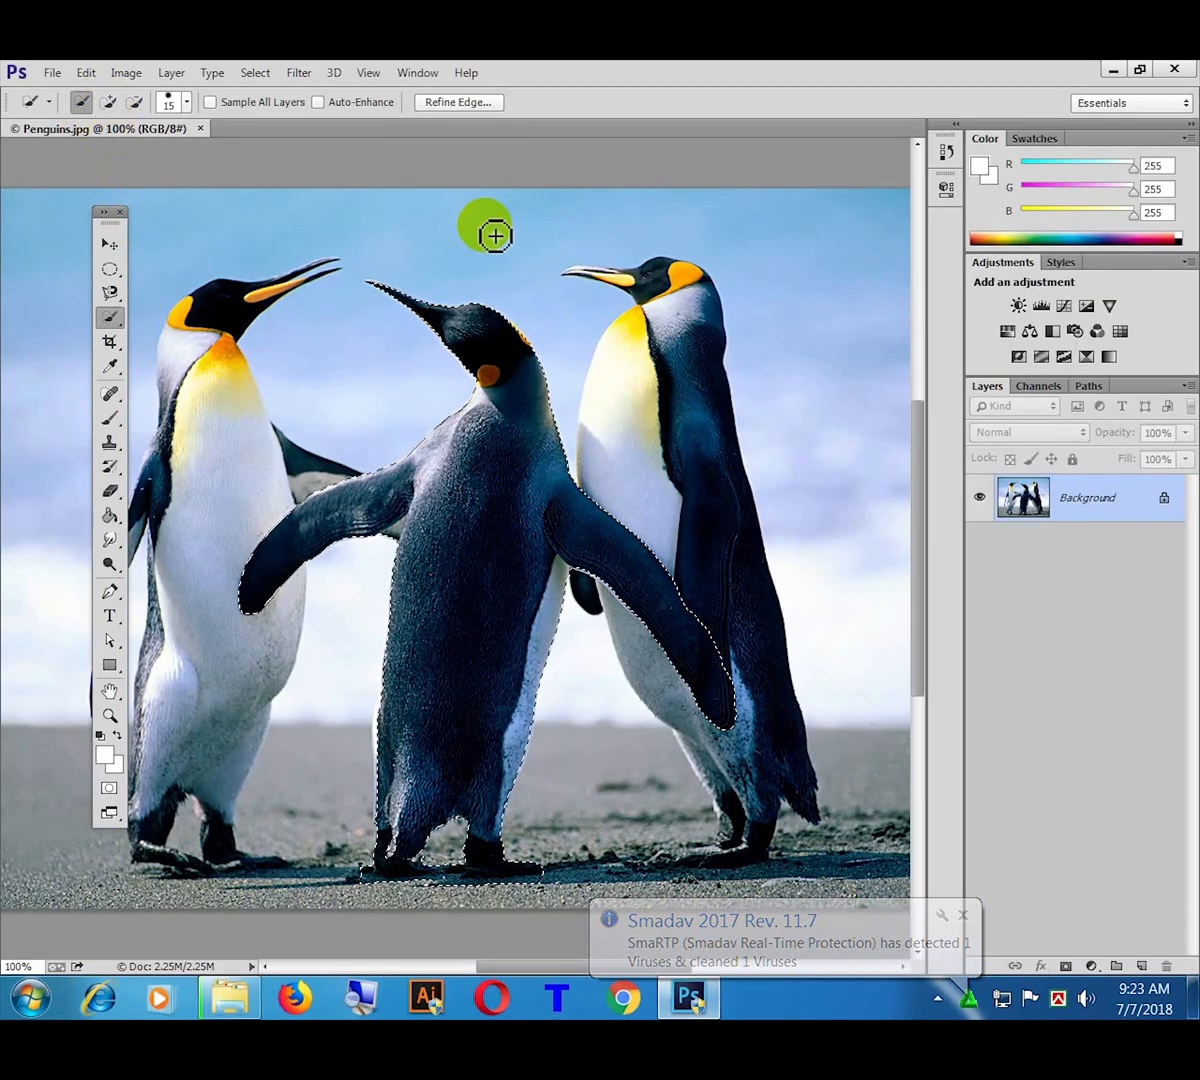
key("alt")
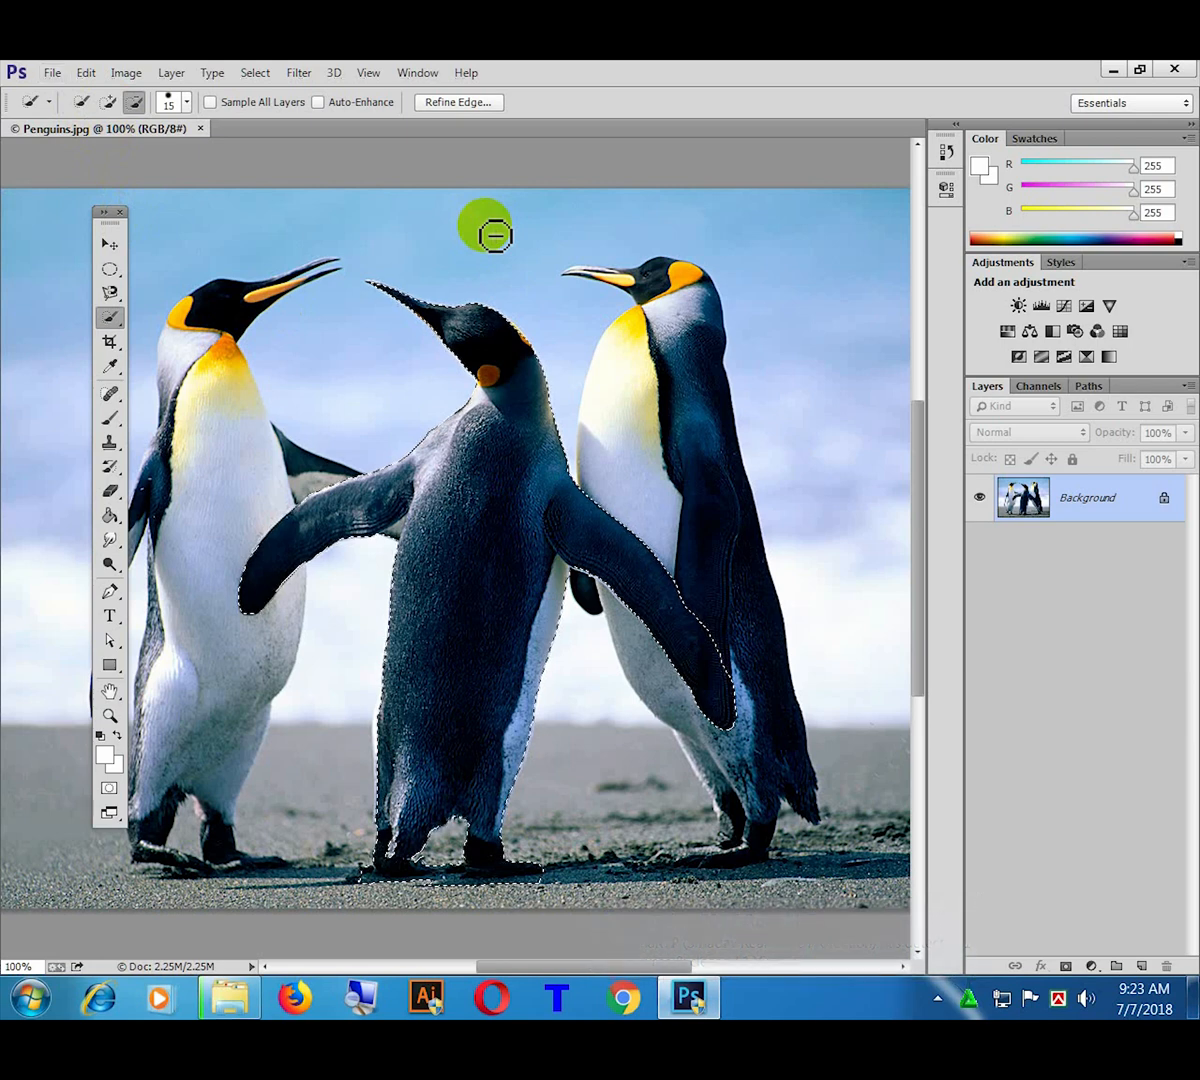
key("alt")
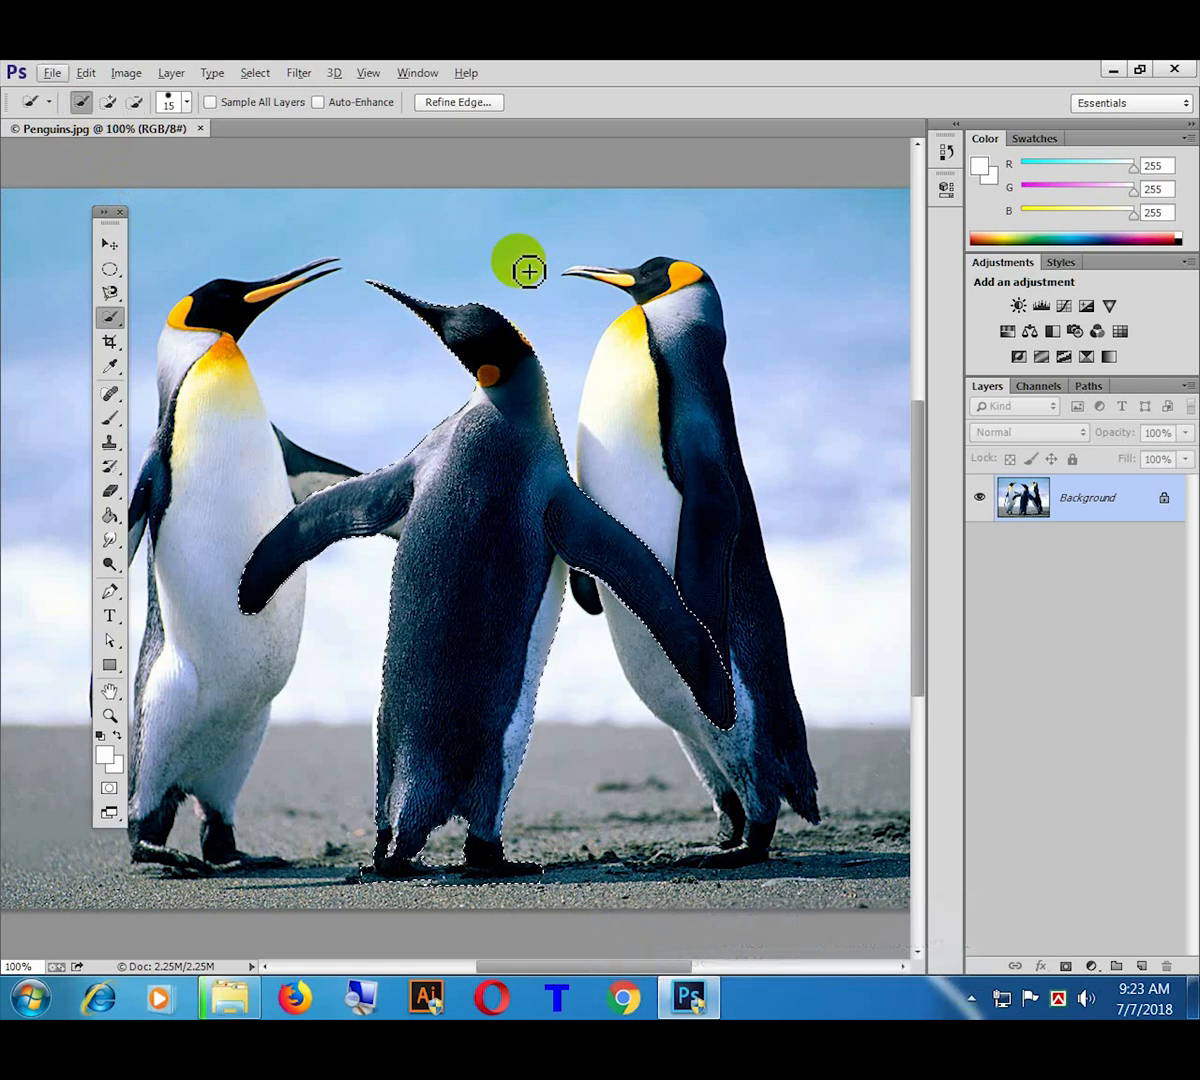
Step: Enlarge the Quick Selection Tool's brush to 50 px over the Penguins image
key("alt")
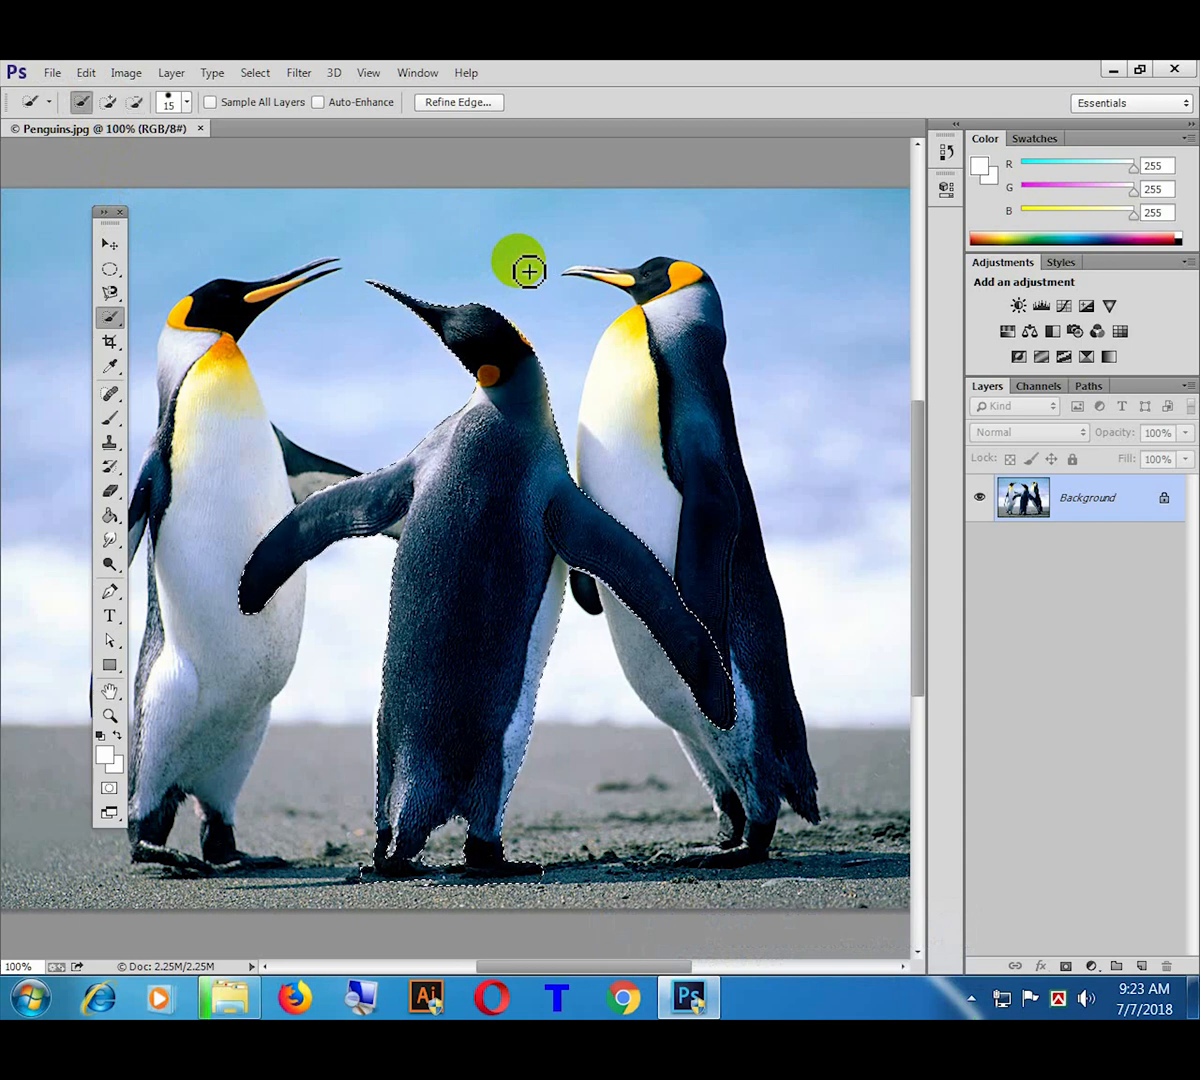
key("bracketright")
key("bracketright")
key("bracketright")
key("bracketright")
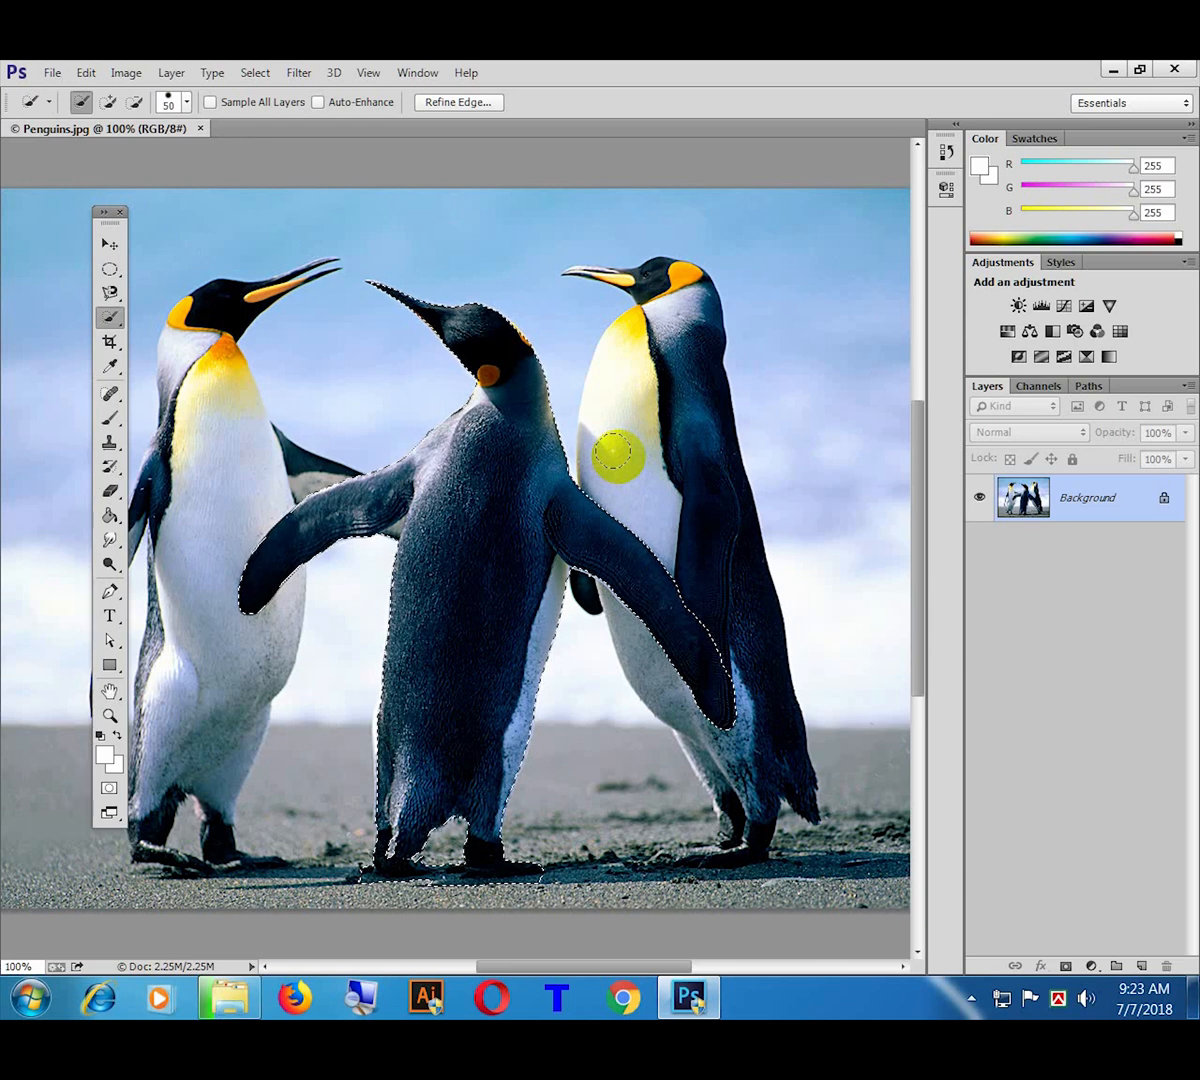
key("alt")
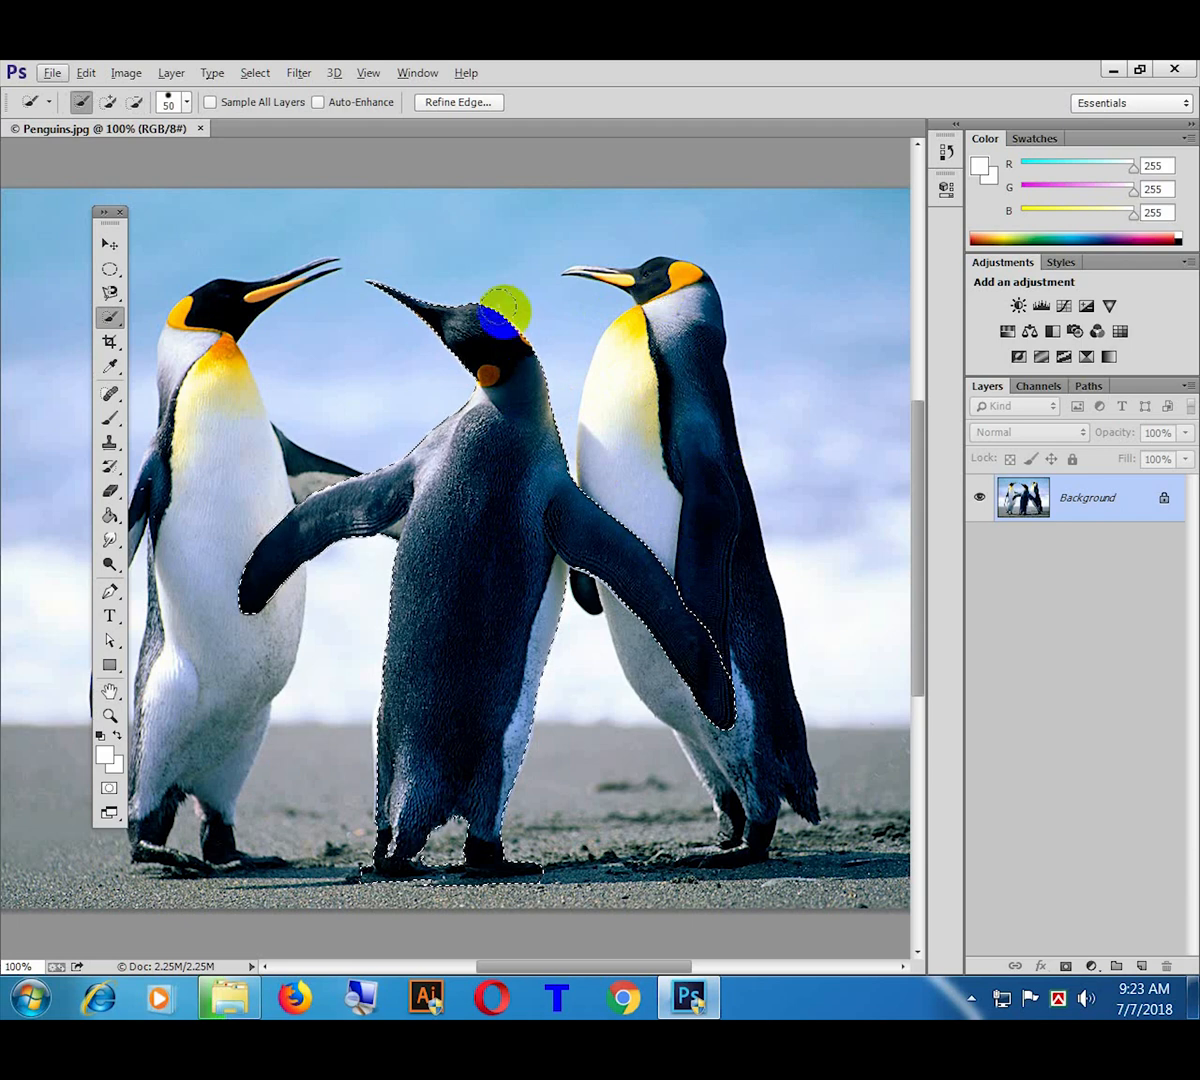
Step: Try quick-selecting the sky around the rightmost penguin, adding and subtracting along its back, and clear the selection
mouse_move(503, 218)
left_mouse_down()
mouse_move(715, 225)
mouse_move(642, 228)
left_mouse_up()
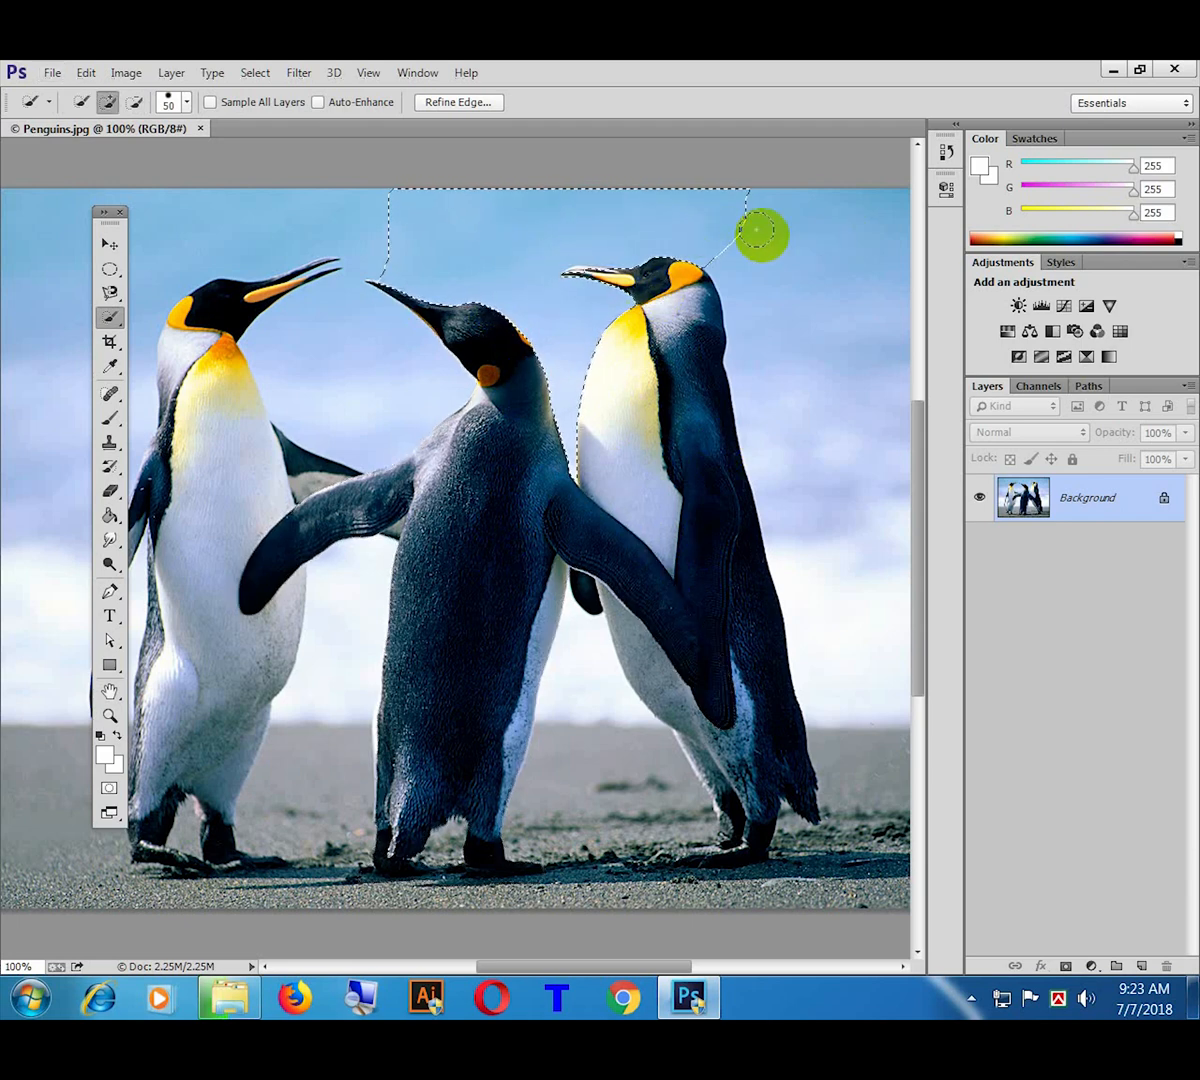
mouse_move(777, 228)
left_mouse_down()
mouse_move(662, 213)
mouse_move(382, 219)
mouse_move(439, 278)
mouse_move(548, 439)
mouse_move(675, 256)
left_mouse_up()
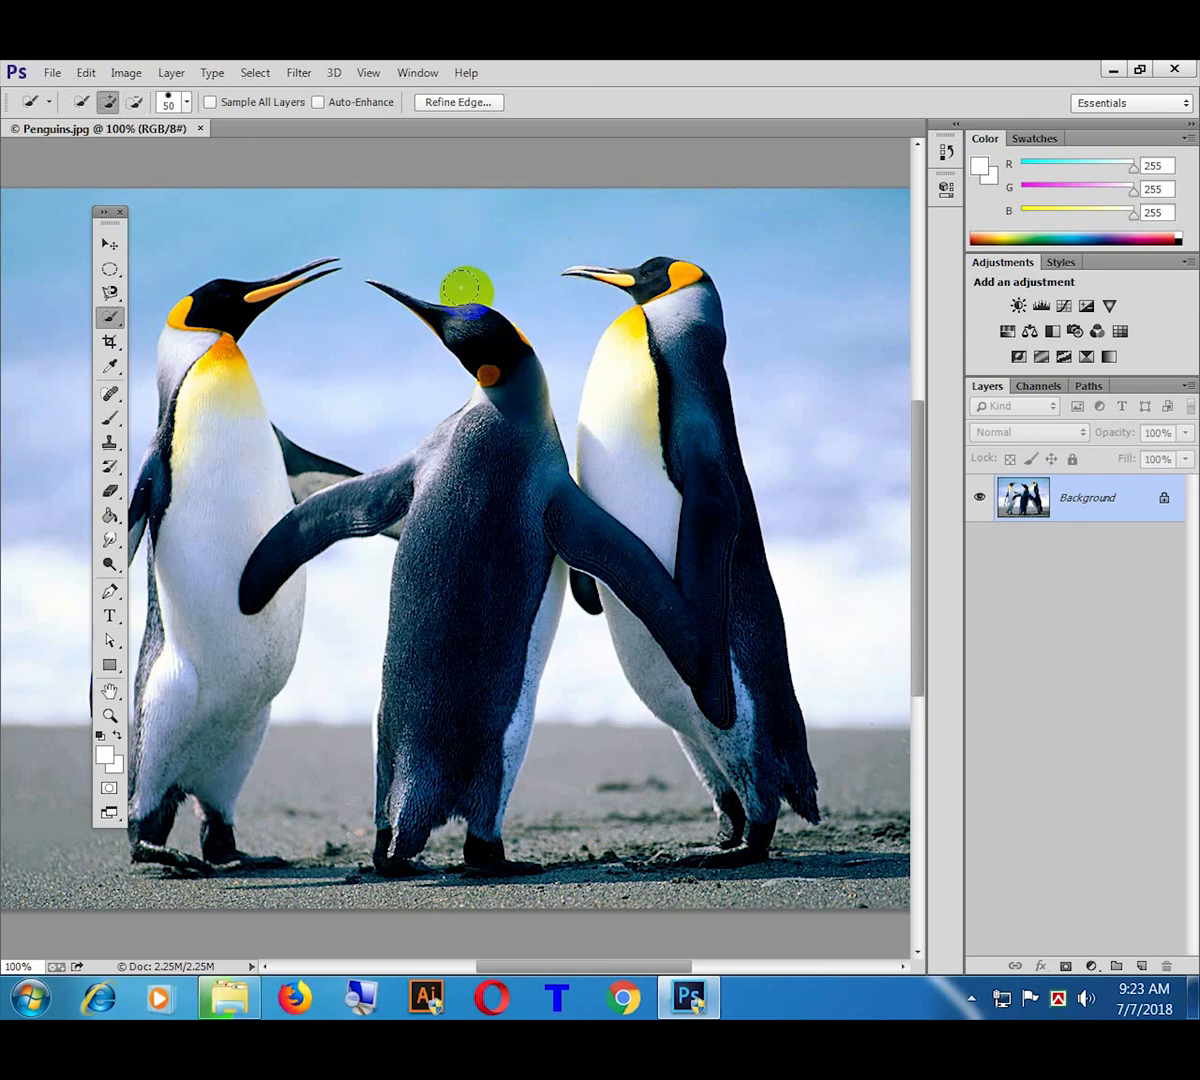
mouse_move(440, 205)
left_mouse_down()
mouse_move(847, 218)
mouse_move(861, 325)
mouse_move(851, 466)
mouse_move(737, 207)
mouse_move(751, 260)
mouse_move(753, 212)
mouse_move(794, 249)
mouse_move(660, 214)
mouse_move(528, 219)
mouse_move(711, 222)
mouse_move(715, 241)
mouse_move(637, 226)
mouse_move(727, 244)
mouse_move(695, 239)
mouse_move(702, 262)
mouse_move(665, 320)
left_mouse_up()
mouse_move(717, 541)
left_mouse_down()
mouse_move(726, 616)
mouse_move(660, 292)
mouse_move(710, 378)
mouse_move(651, 284)
mouse_move(685, 280)
left_mouse_up()
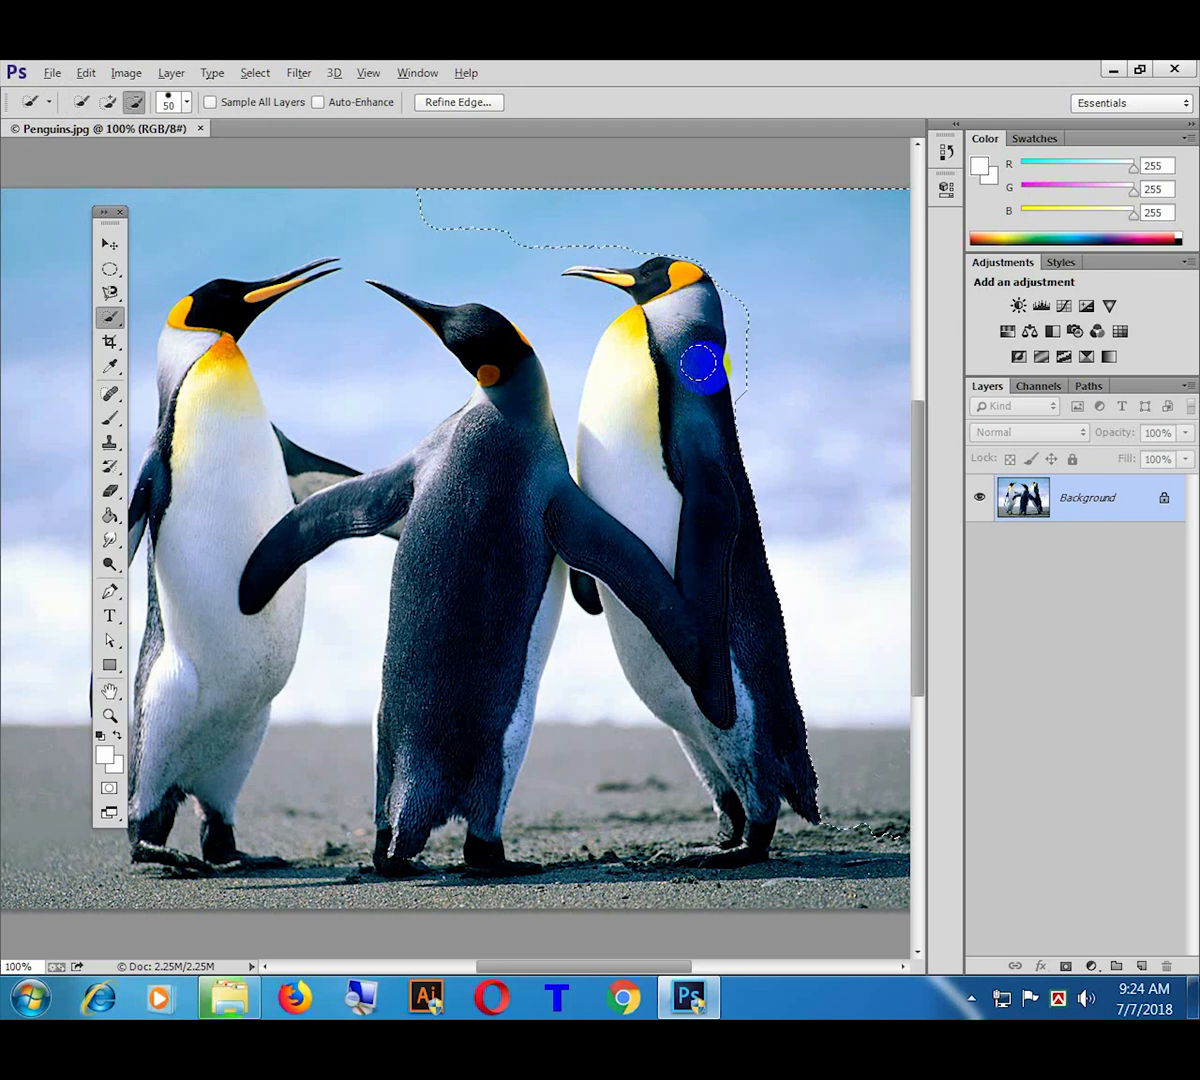
mouse_move(784, 446)
left_mouse_down()
mouse_move(753, 367)
mouse_move(742, 268)
mouse_move(760, 390)
left_mouse_up()
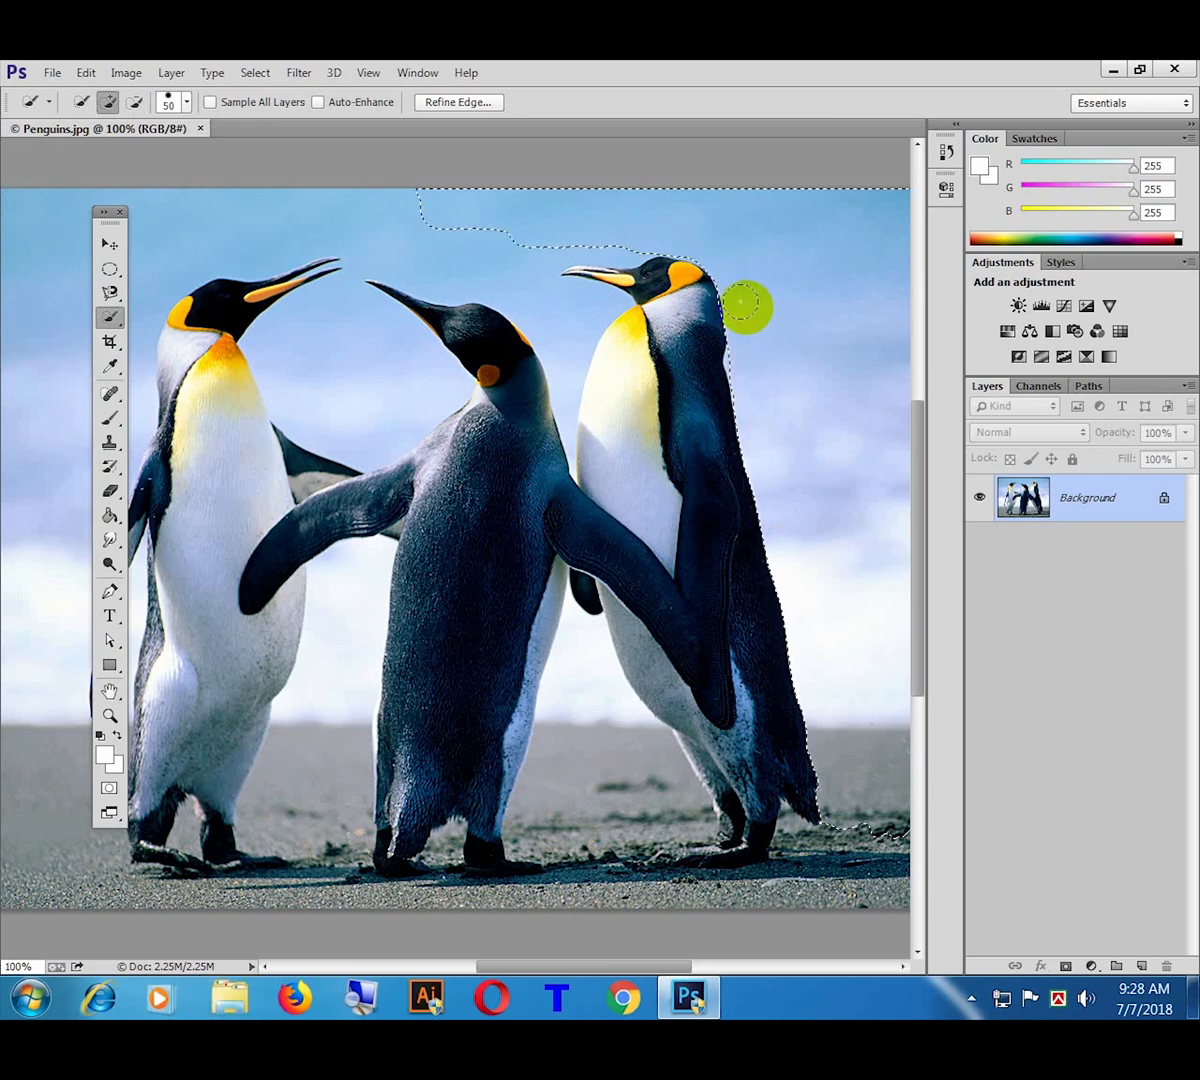
left_click(702, 327)
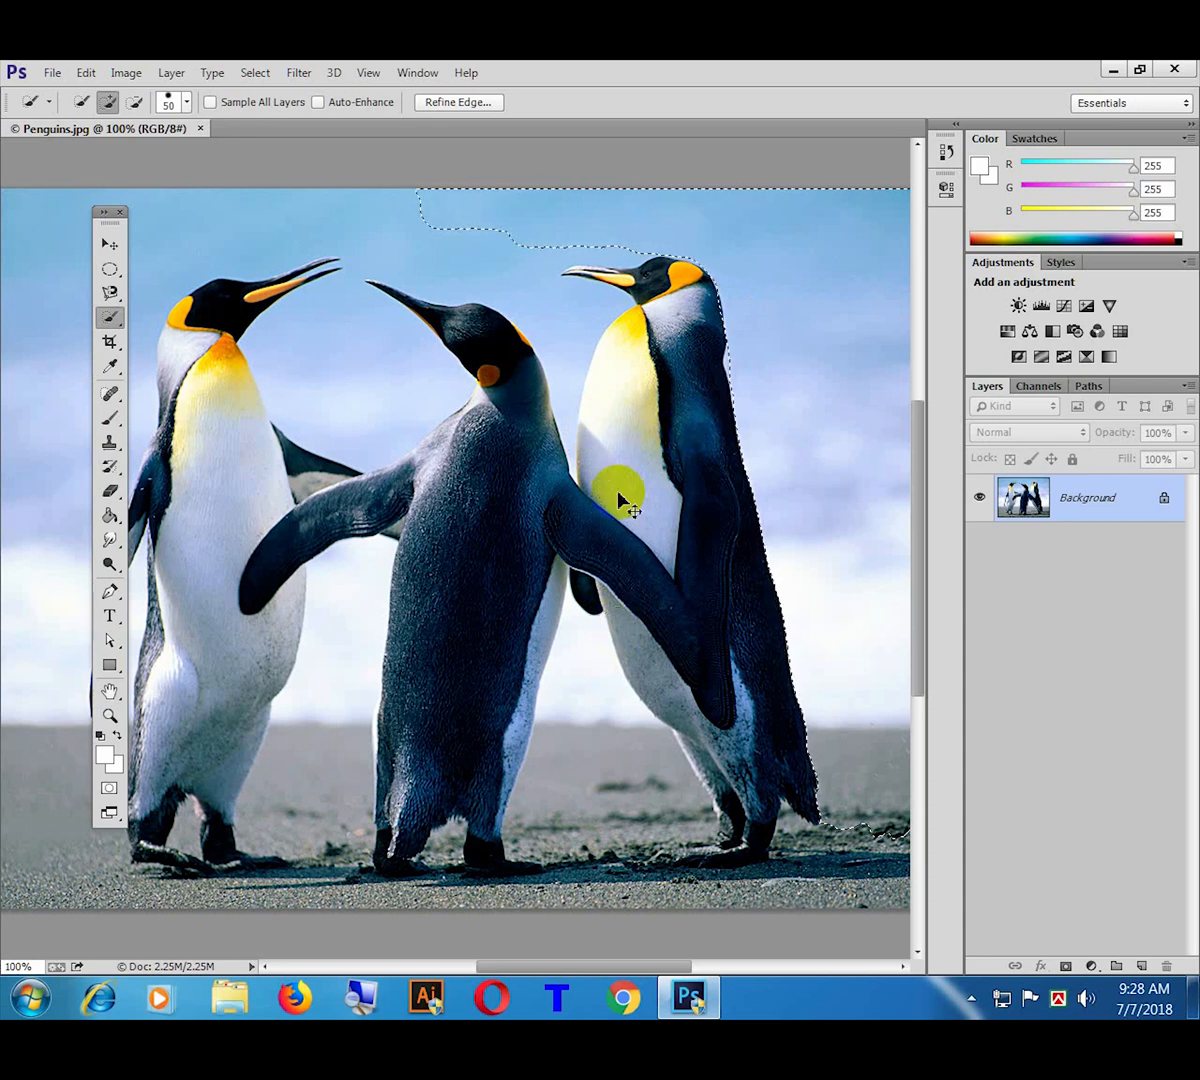
key("ctrl+d")
Step: Quick-select the middle penguin's body, head, both flippers and feet in add mode
mouse_move(521, 516)
left_mouse_down()
mouse_move(487, 477)
mouse_move(442, 656)
mouse_move(519, 380)
mouse_move(485, 343)
mouse_move(560, 498)
mouse_move(659, 587)
mouse_move(617, 492)
left_mouse_up()
mouse_move(450, 490)
left_mouse_down()
mouse_move(295, 544)
mouse_move(260, 576)
left_mouse_up()
mouse_move(430, 455)
left_mouse_down()
mouse_move(320, 526)
mouse_move(337, 507)
mouse_move(281, 528)
left_mouse_up()
left_click(476, 398)
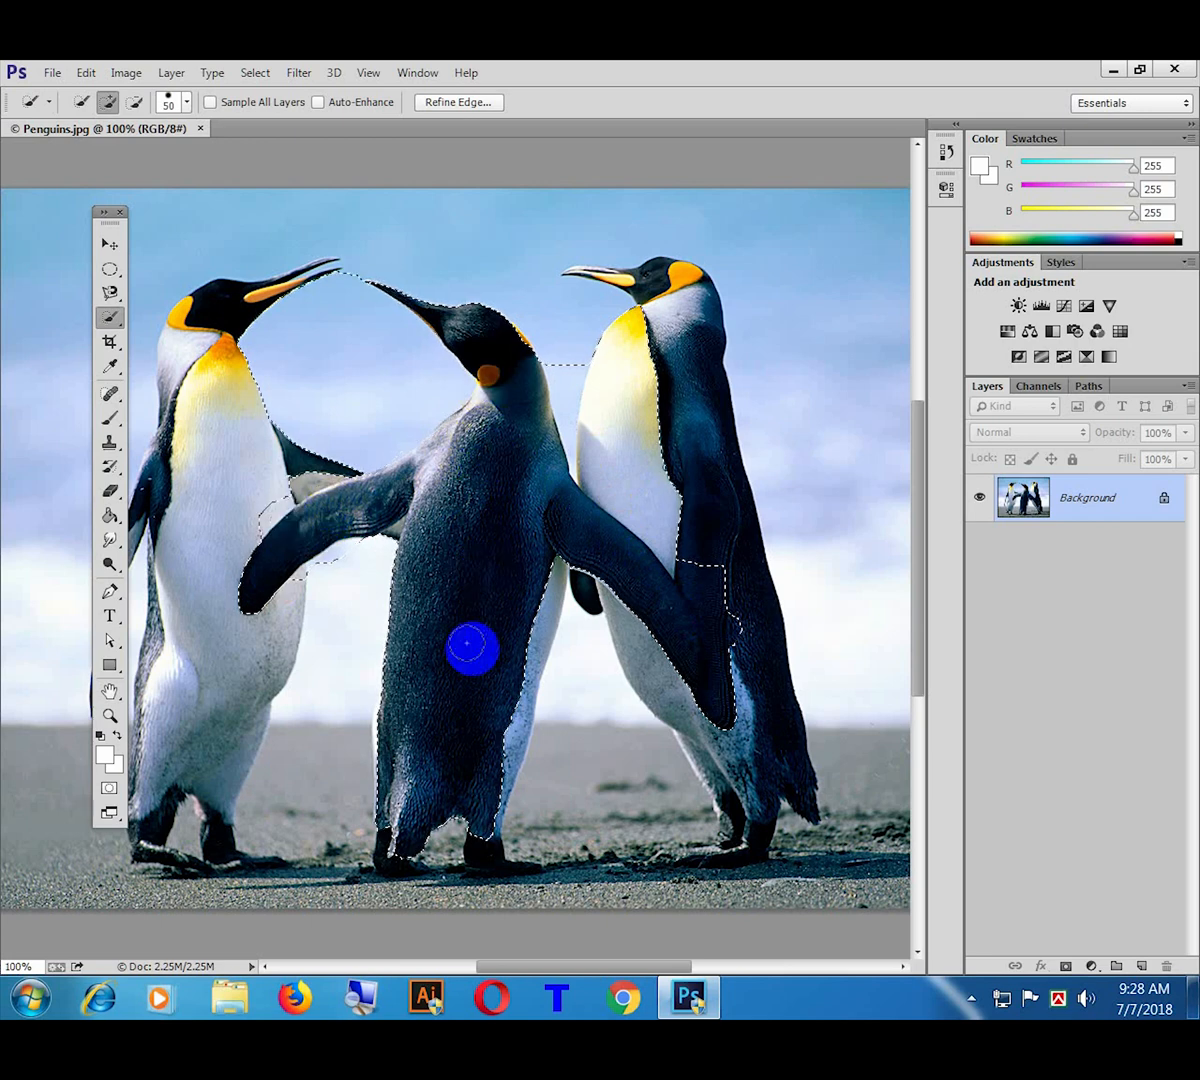
mouse_move(478, 843)
left_mouse_down()
mouse_move(402, 834)
mouse_move(398, 850)
mouse_move(402, 716)
mouse_move(585, 478)
left_mouse_up()
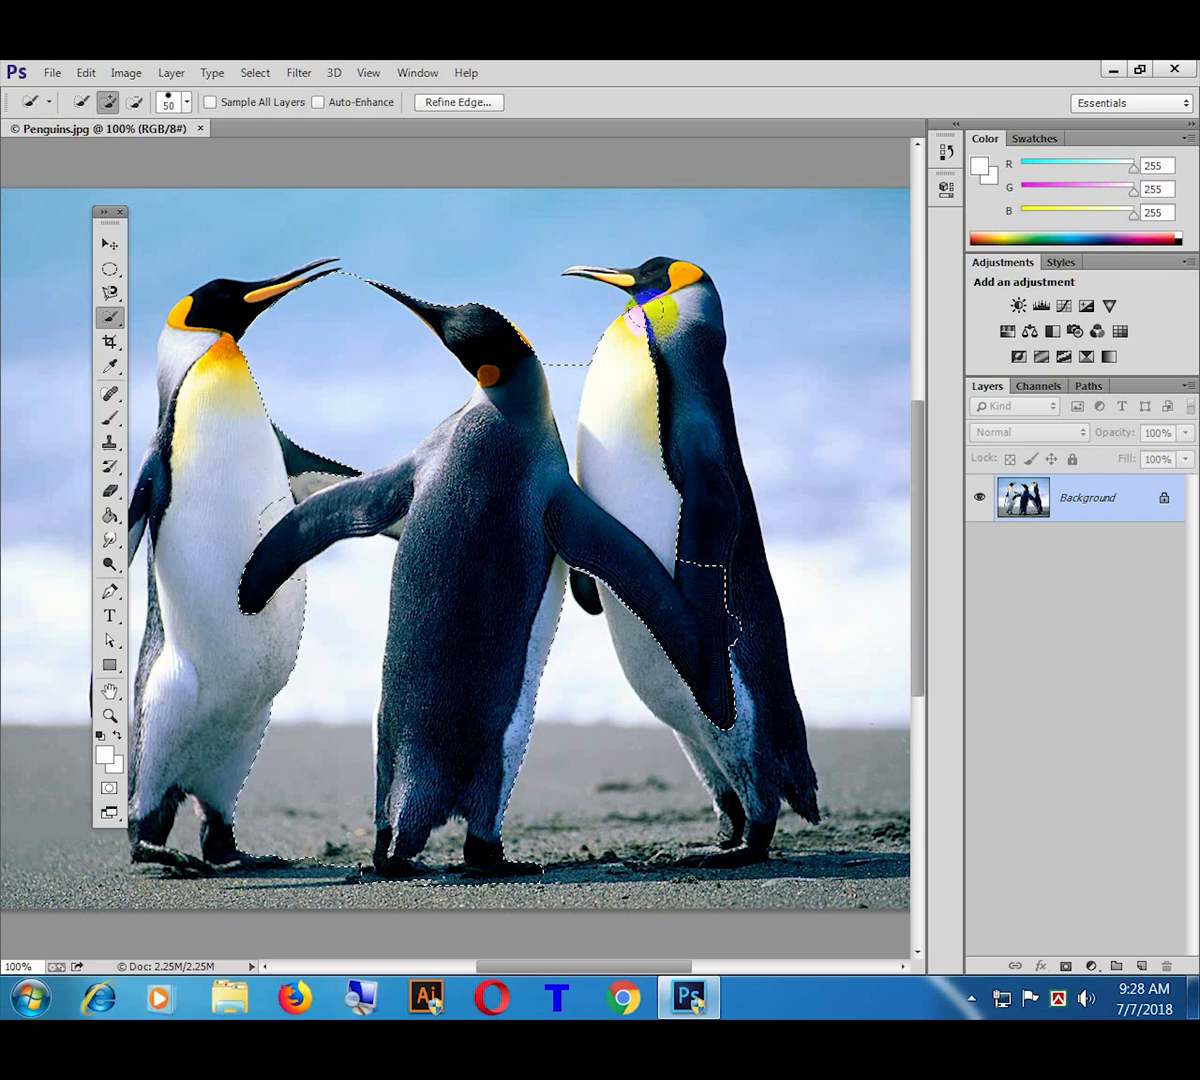
Step: Switch to subtract mode and remove the rightmost penguin and the sky beside the middle penguin's neck from the selection
left_click(134, 102)
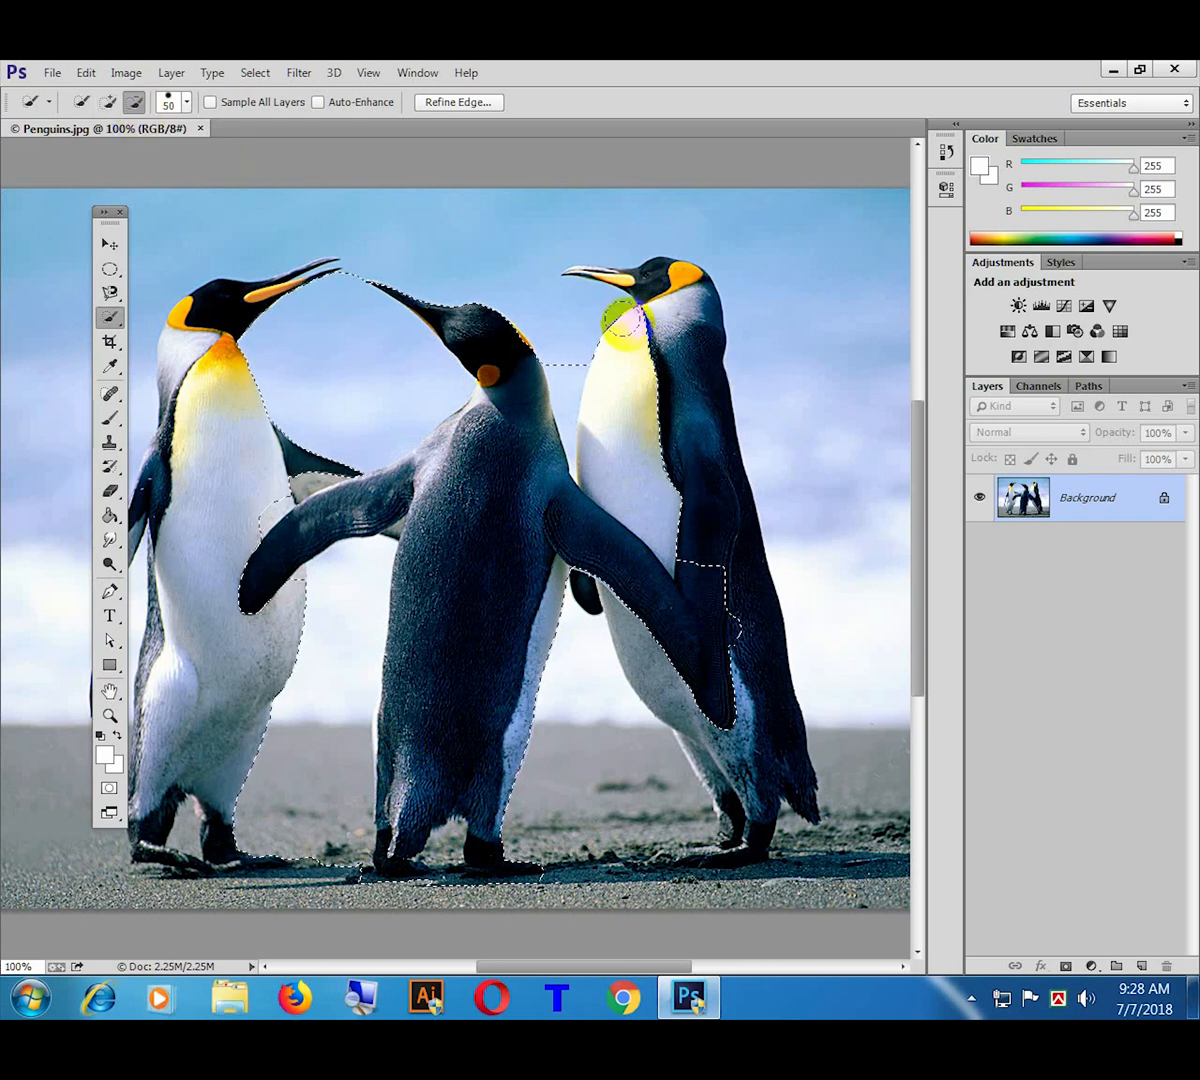
left_click(634, 372)
mouse_move(634, 372)
left_mouse_down()
mouse_move(761, 639)
mouse_move(719, 588)
left_mouse_up()
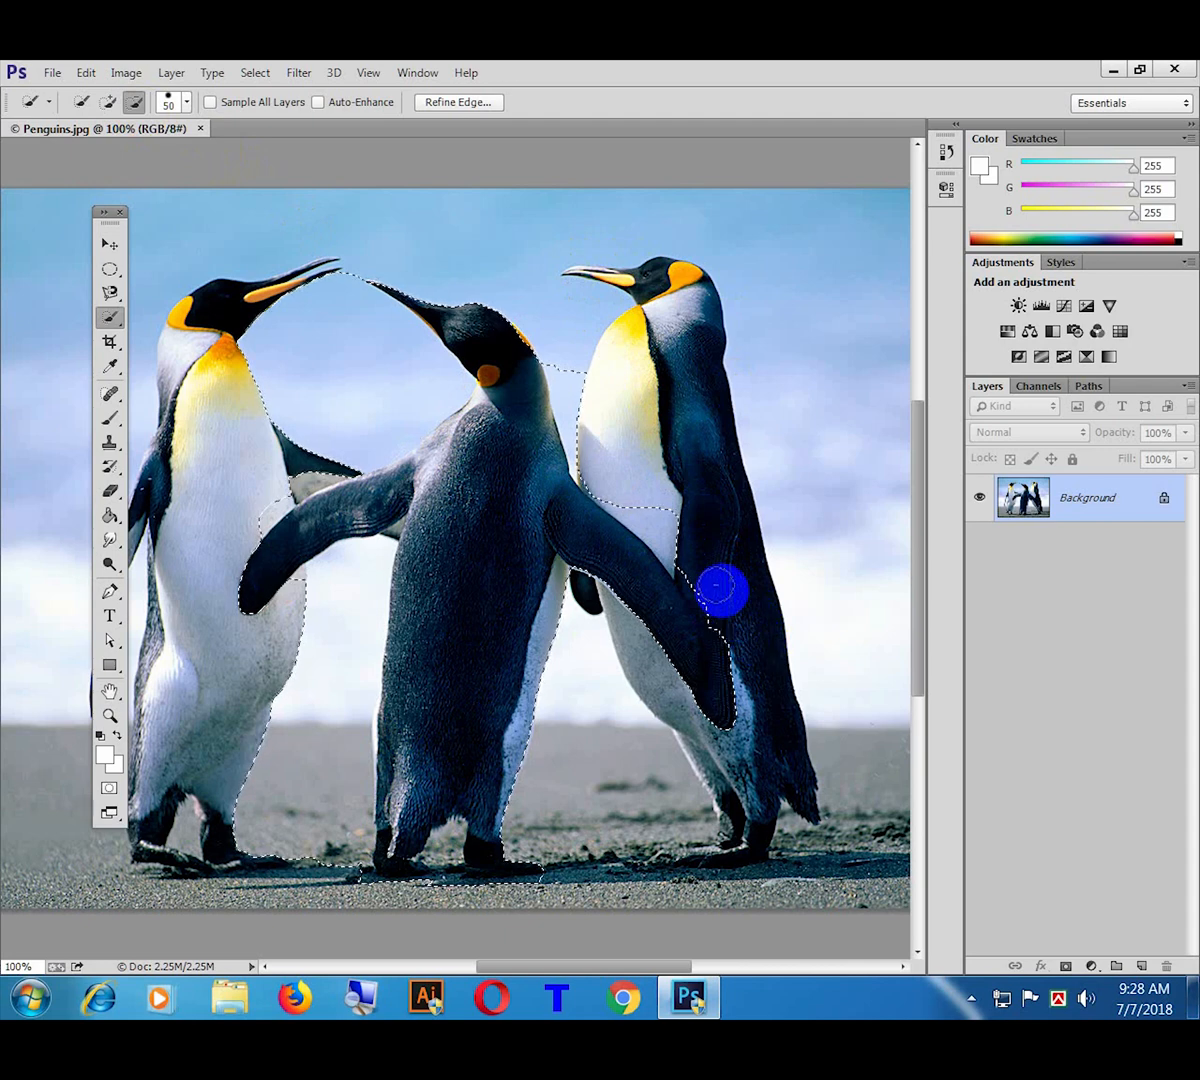
mouse_move(672, 525)
left_mouse_down()
mouse_move(624, 482)
mouse_move(668, 537)
left_mouse_up()
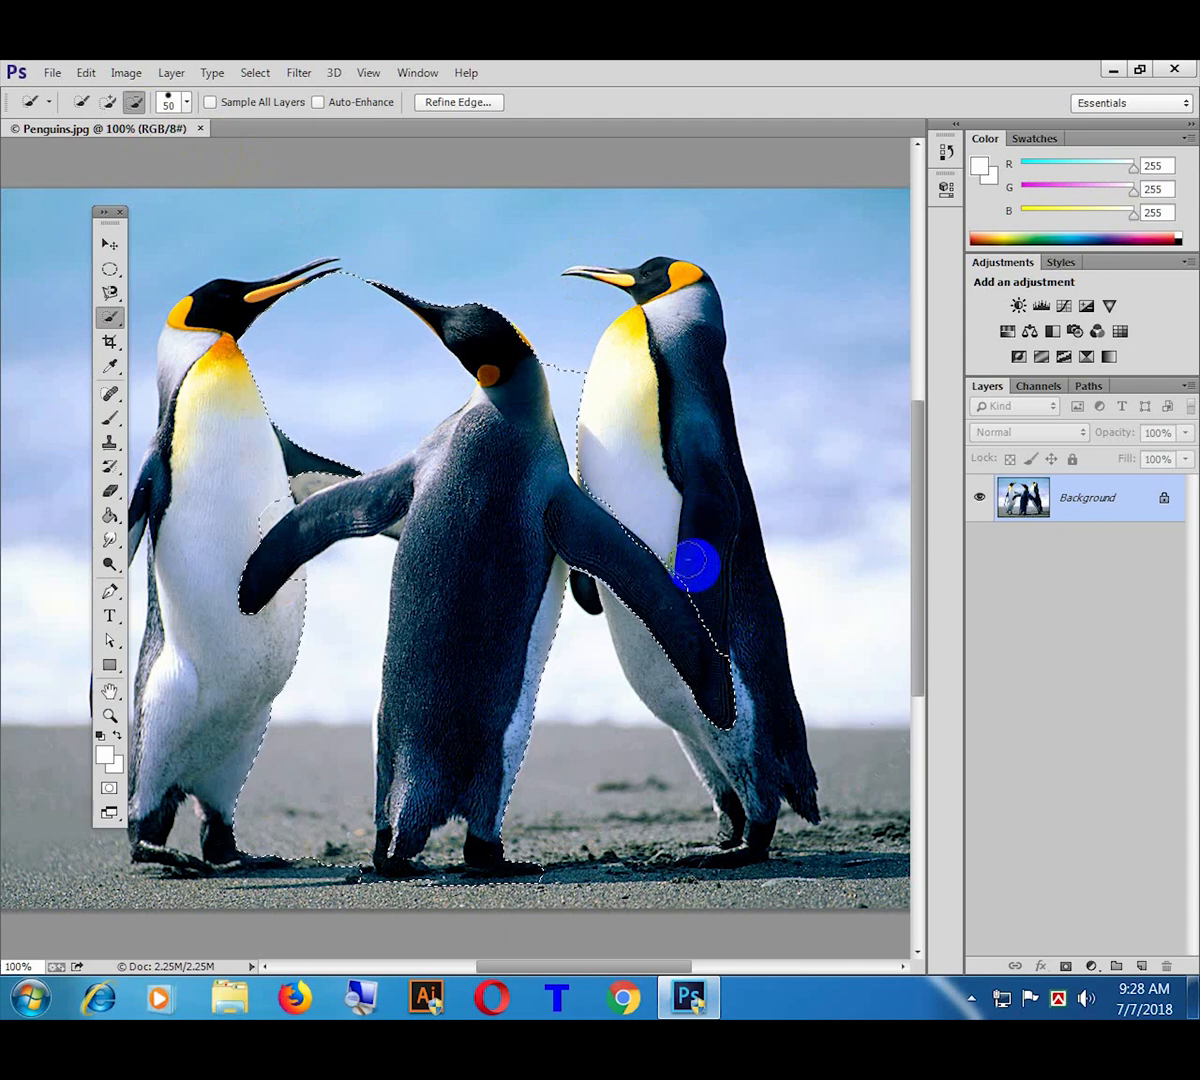
left_click_drag(649, 514, 577, 393)
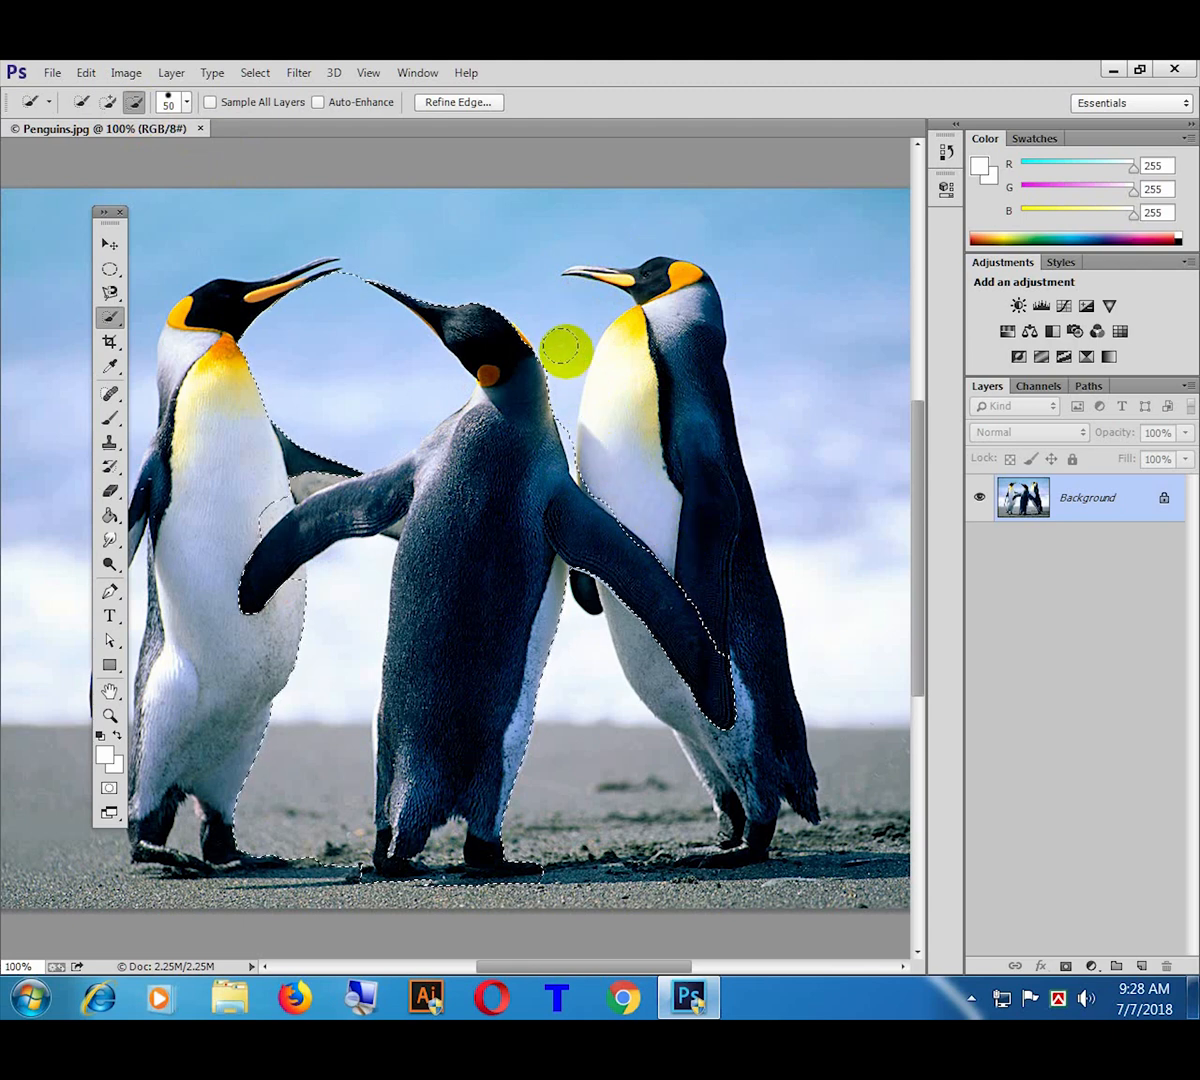
left_click(530, 408)
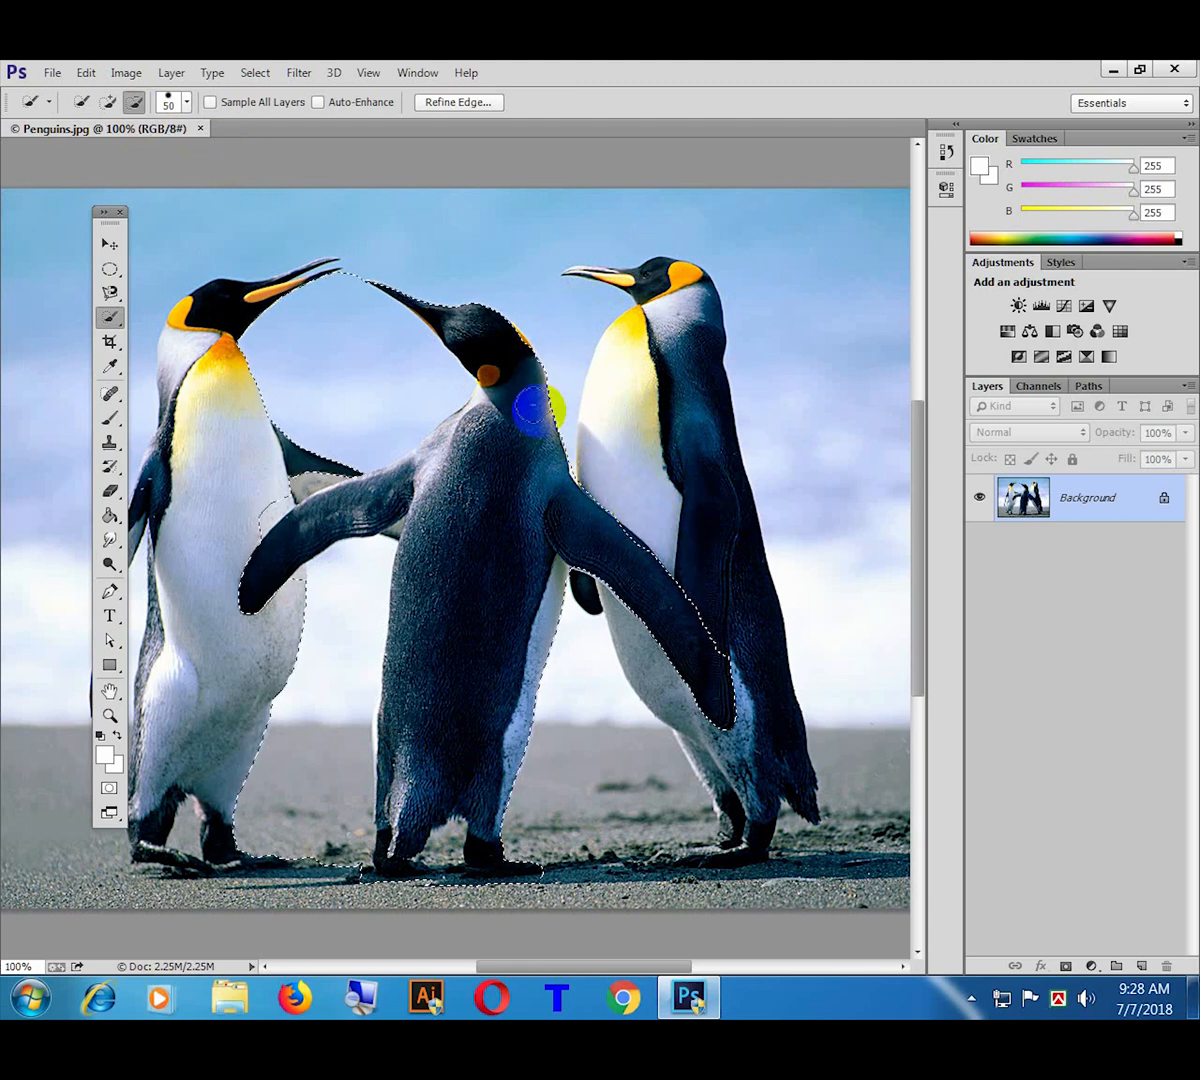
Step: Subtract the leftmost penguin, the background beside it and the area under the middle penguin's chin from the selection
mouse_move(272, 362)
left_mouse_down()
mouse_move(302, 324)
mouse_move(391, 383)
mouse_move(442, 385)
mouse_move(309, 450)
mouse_move(242, 497)
mouse_move(257, 501)
mouse_move(182, 512)
mouse_move(268, 729)
mouse_move(318, 621)
mouse_move(313, 587)
mouse_move(359, 560)
mouse_move(335, 575)
left_mouse_up()
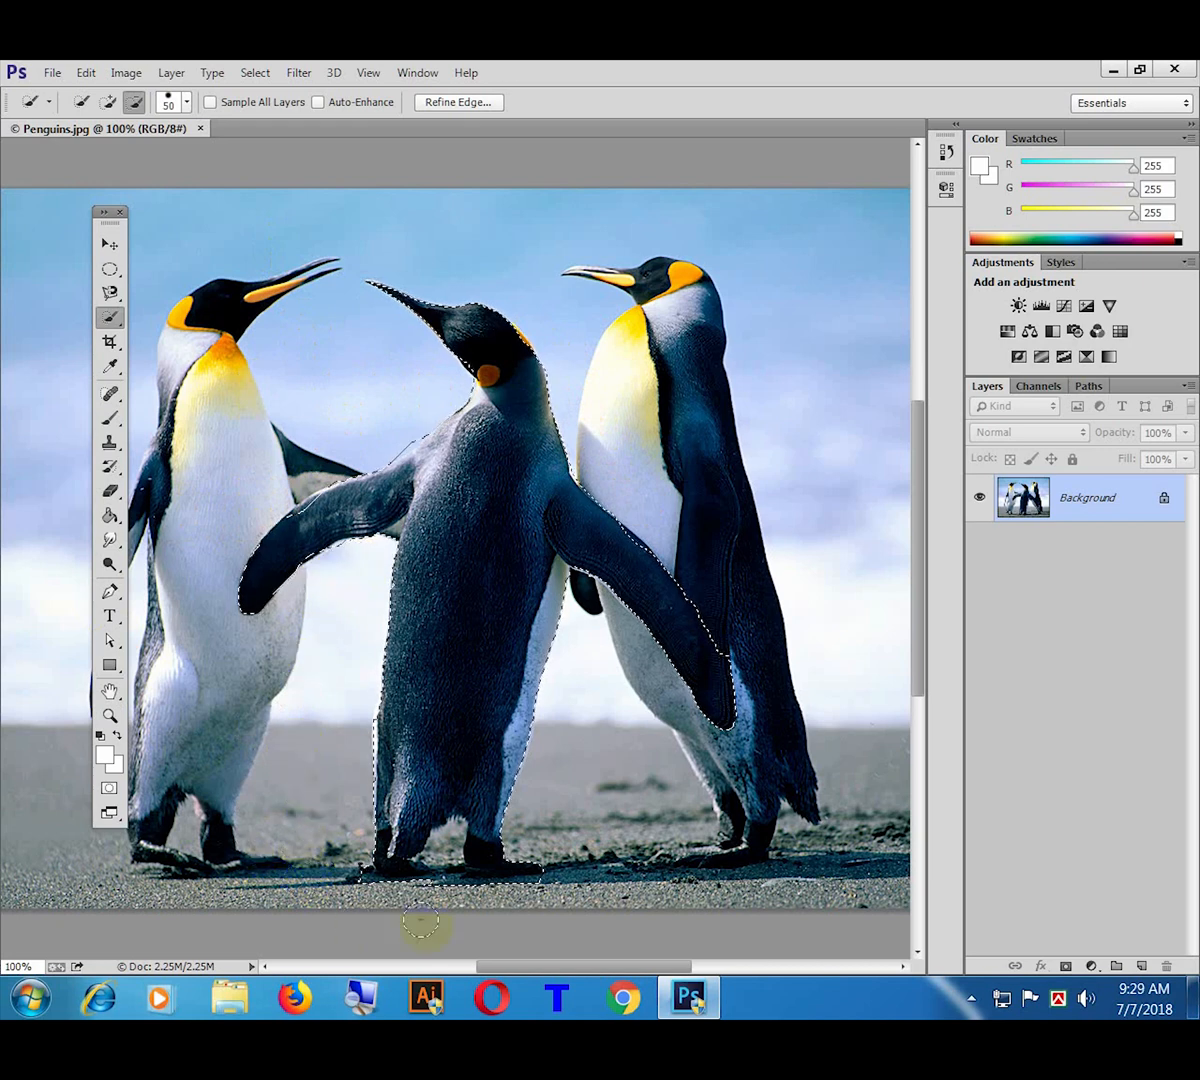
left_click(521, 896)
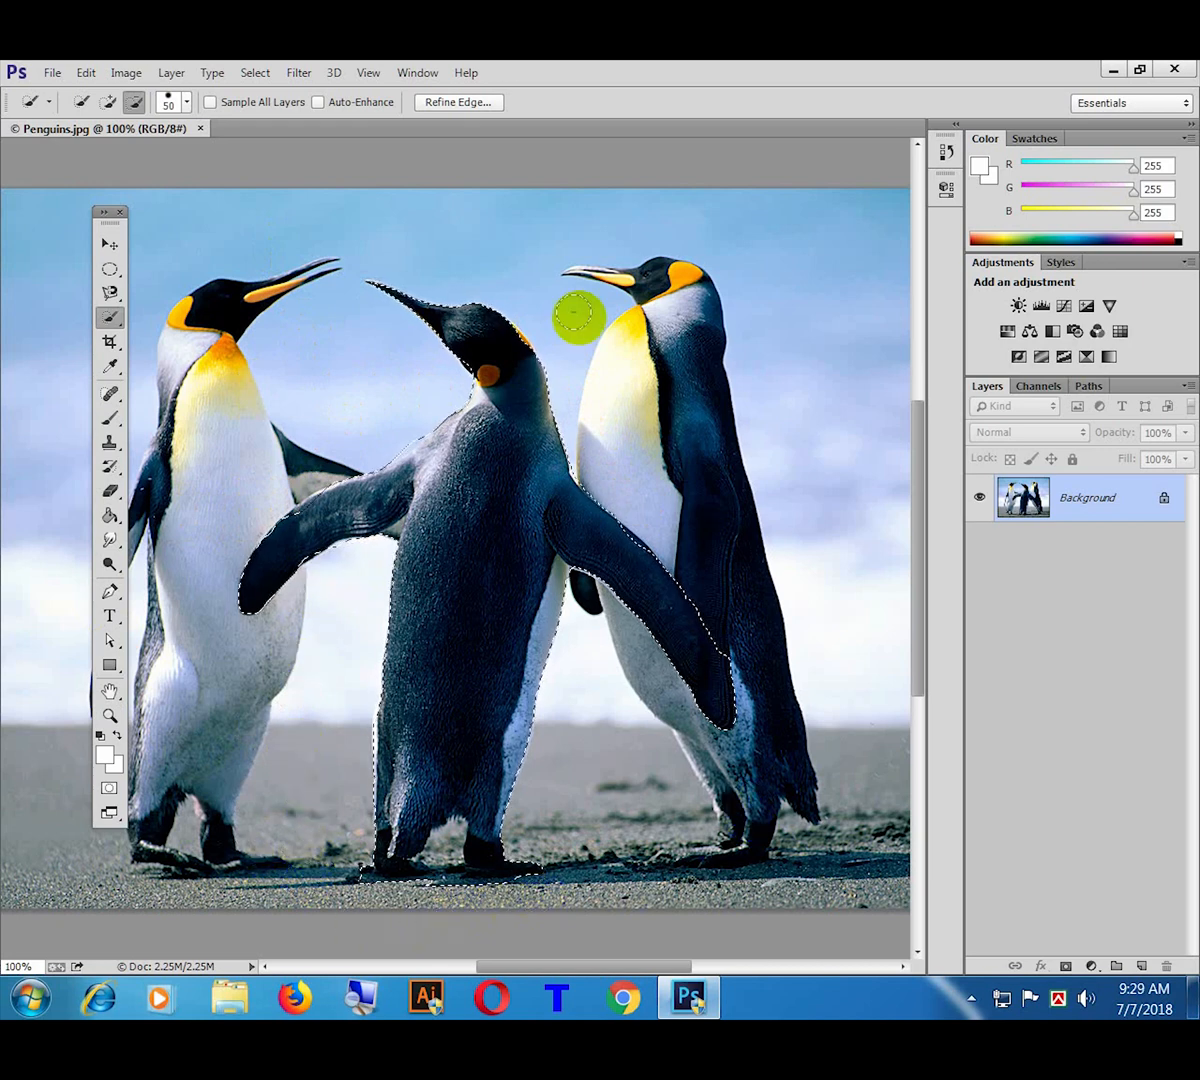
left_click_drag(437, 371, 479, 438)
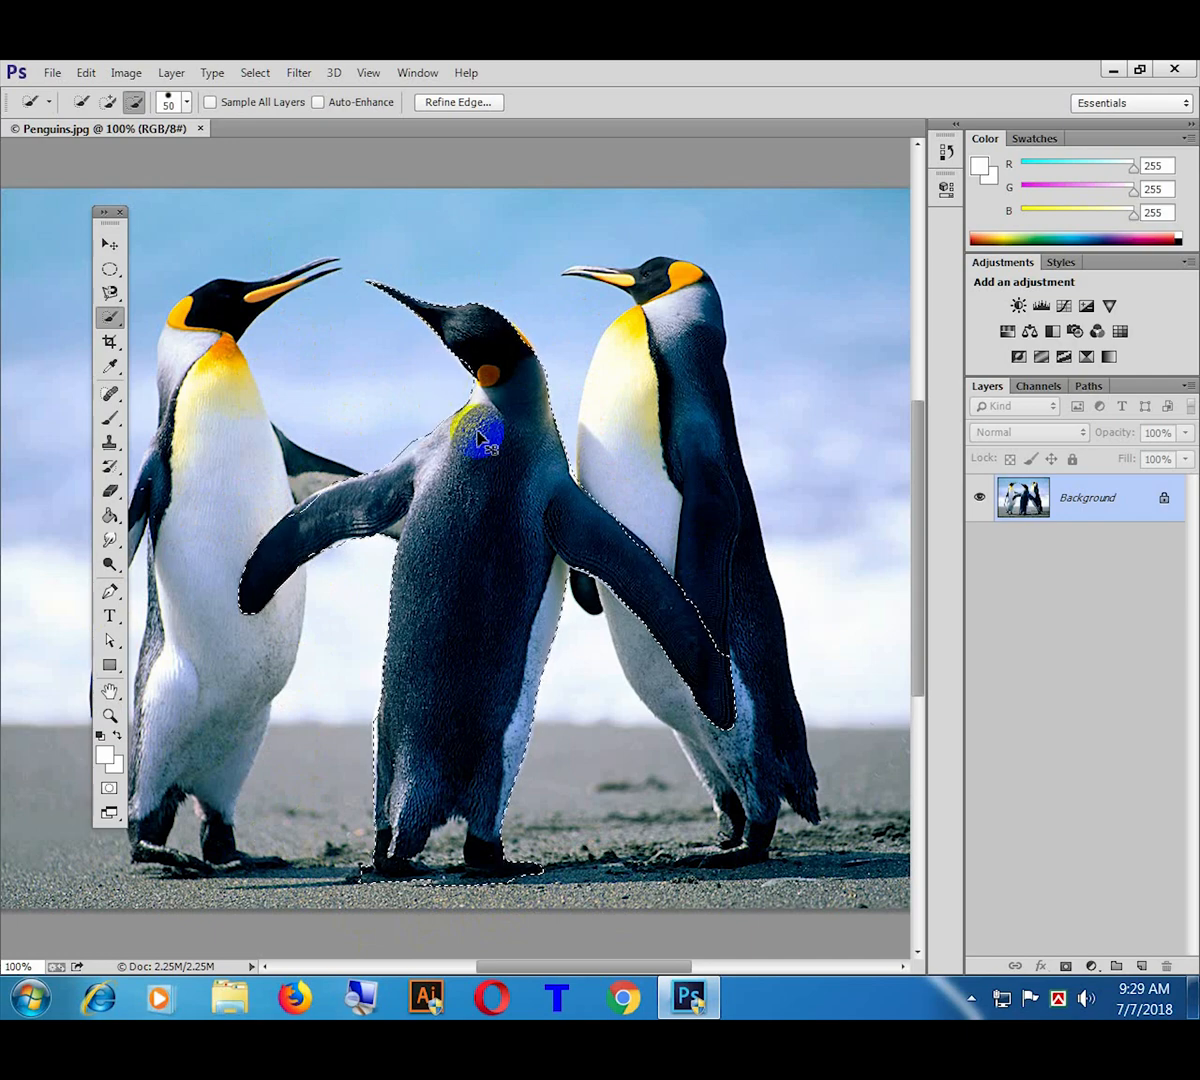
Step: Copy the selected penguin into the Desert sample picture, and close that picture without saving
left_click(48, 72)
left_click(78, 118)
double_click(418, 338)
key("ctrl+v")
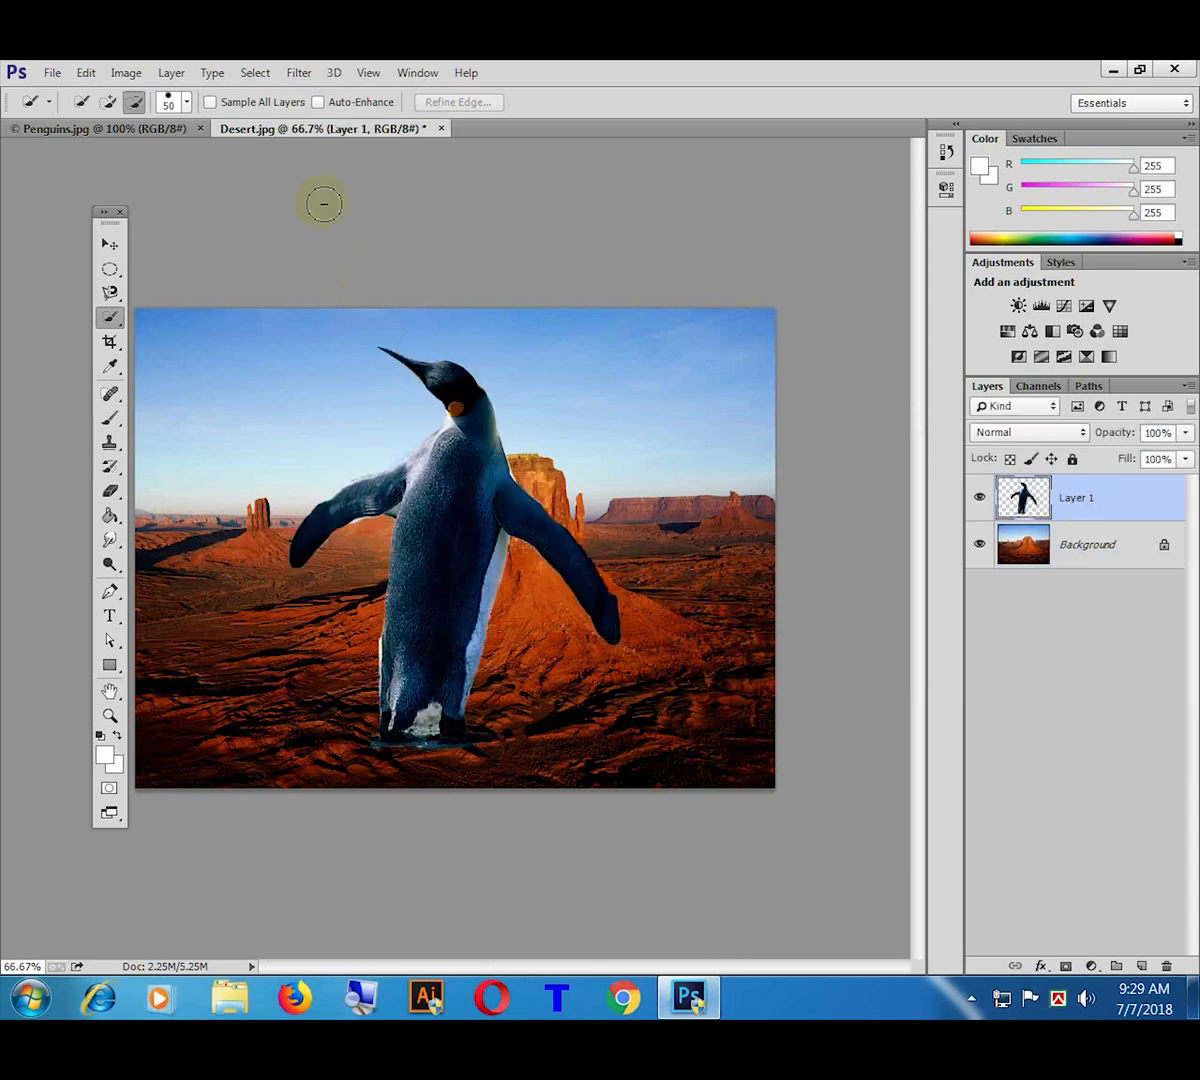
left_click(440, 128)
left_click(612, 416)
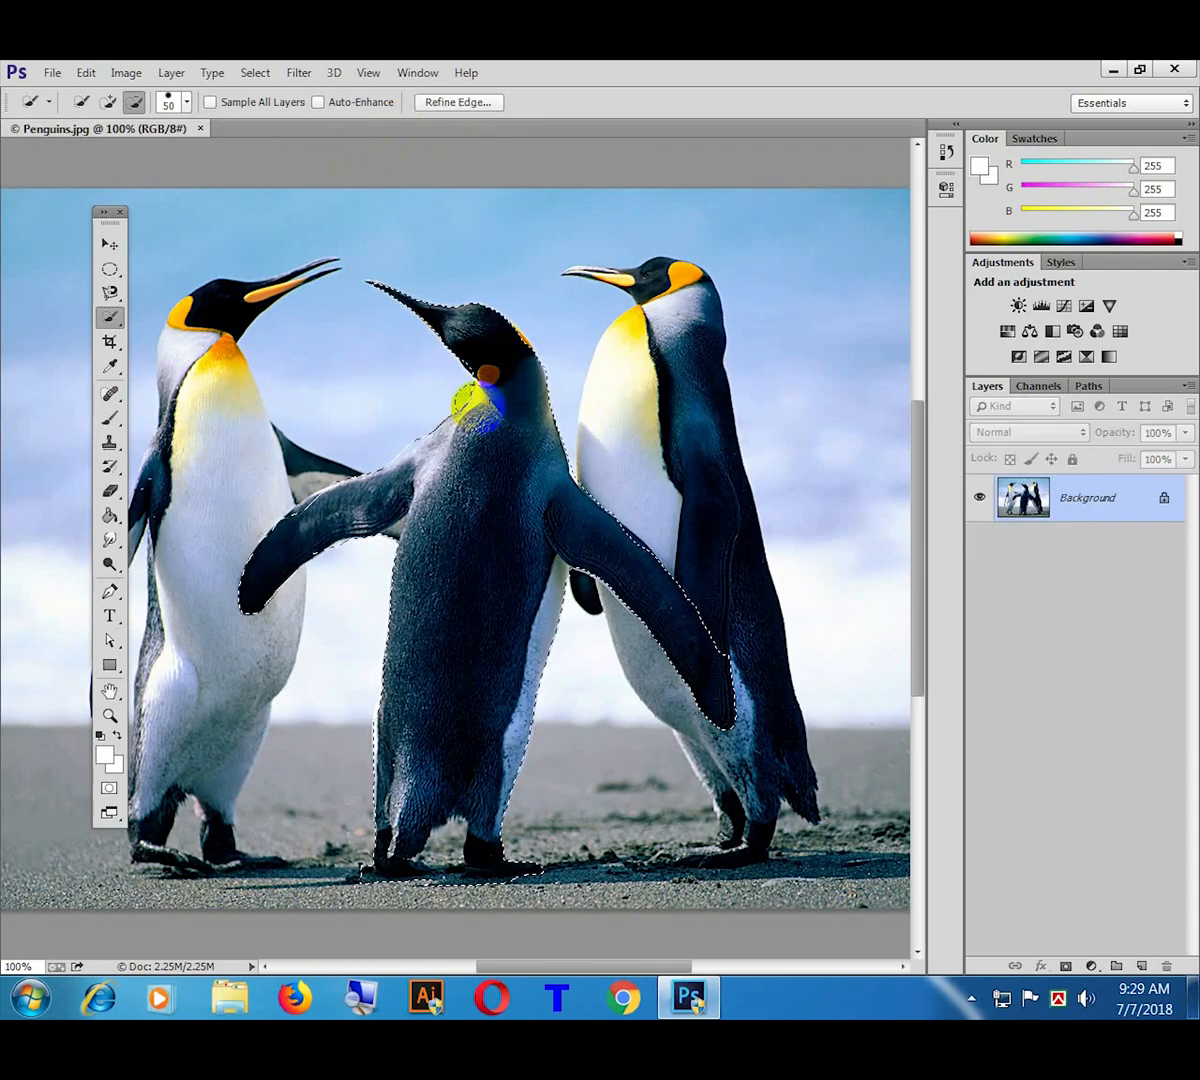
right_click(113, 320)
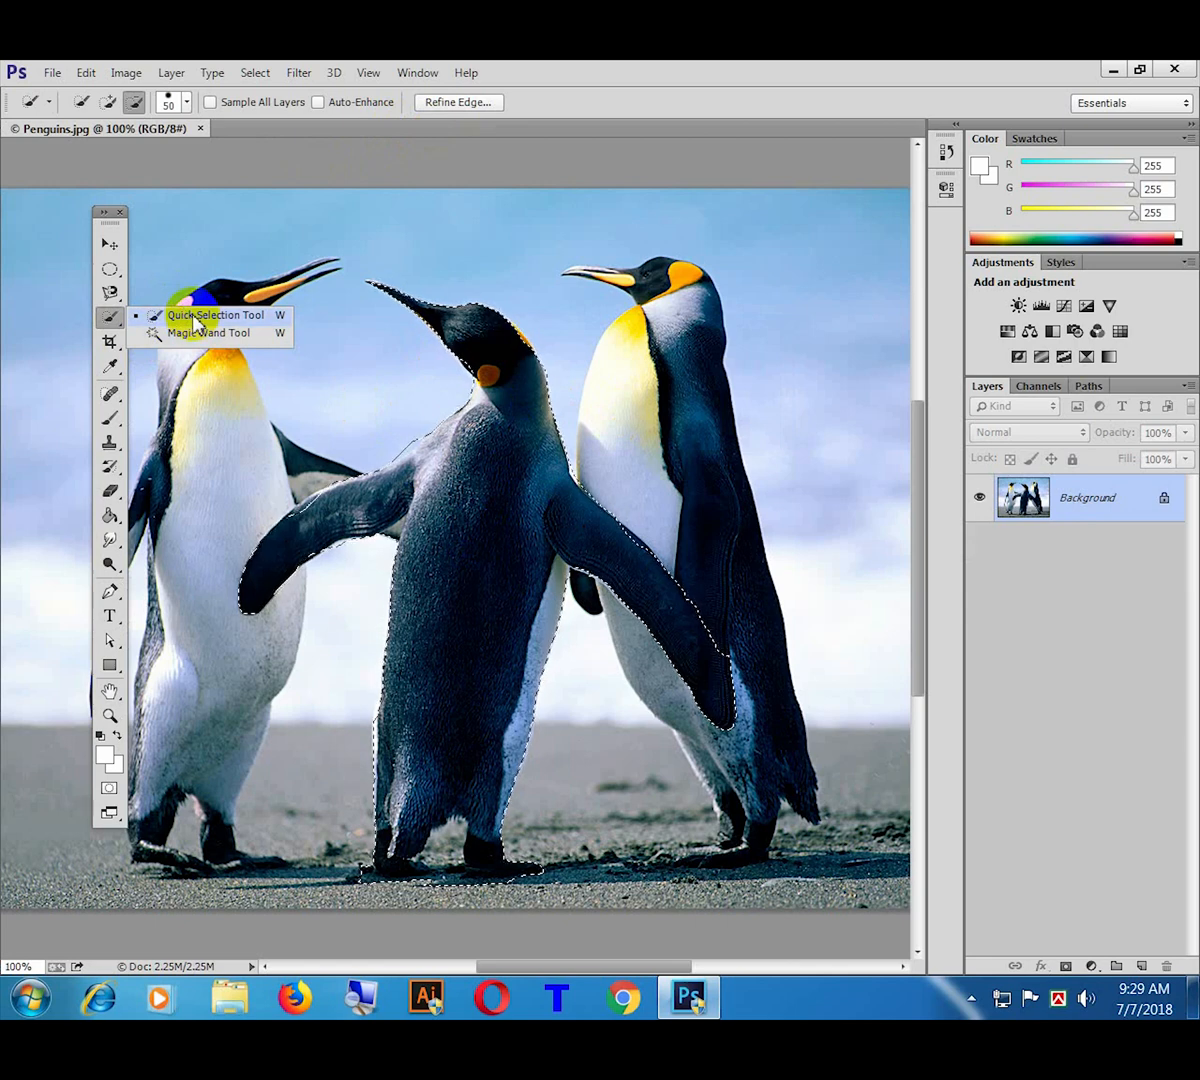
left_click(311, 234)
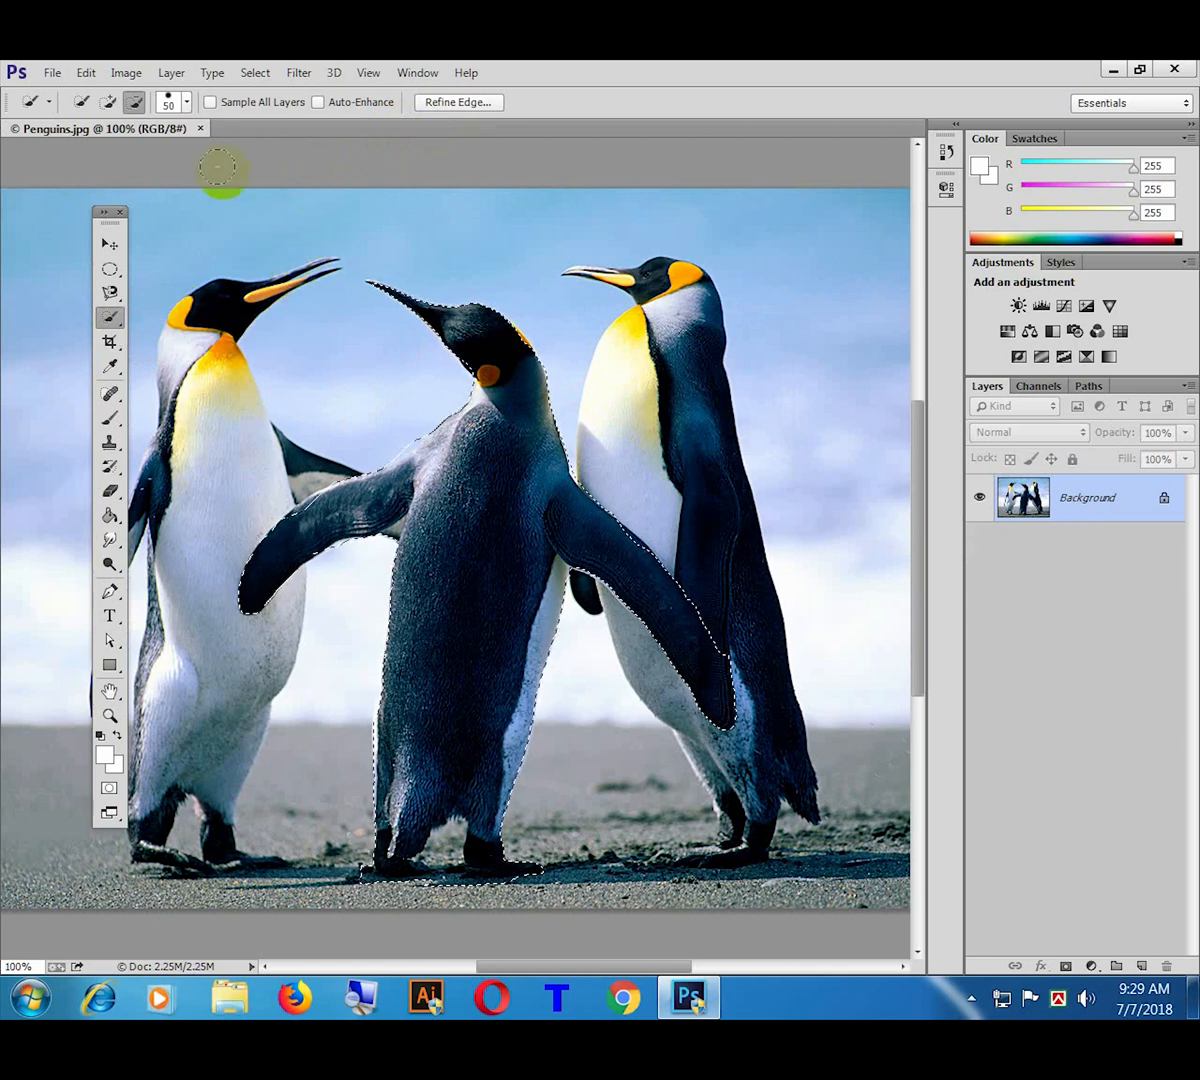
Step: Close the Penguins picture, open the Tulips sample picture and unlock its Background layer for the Quick Selection Tool
left_click(200, 128)
left_click(52, 74)
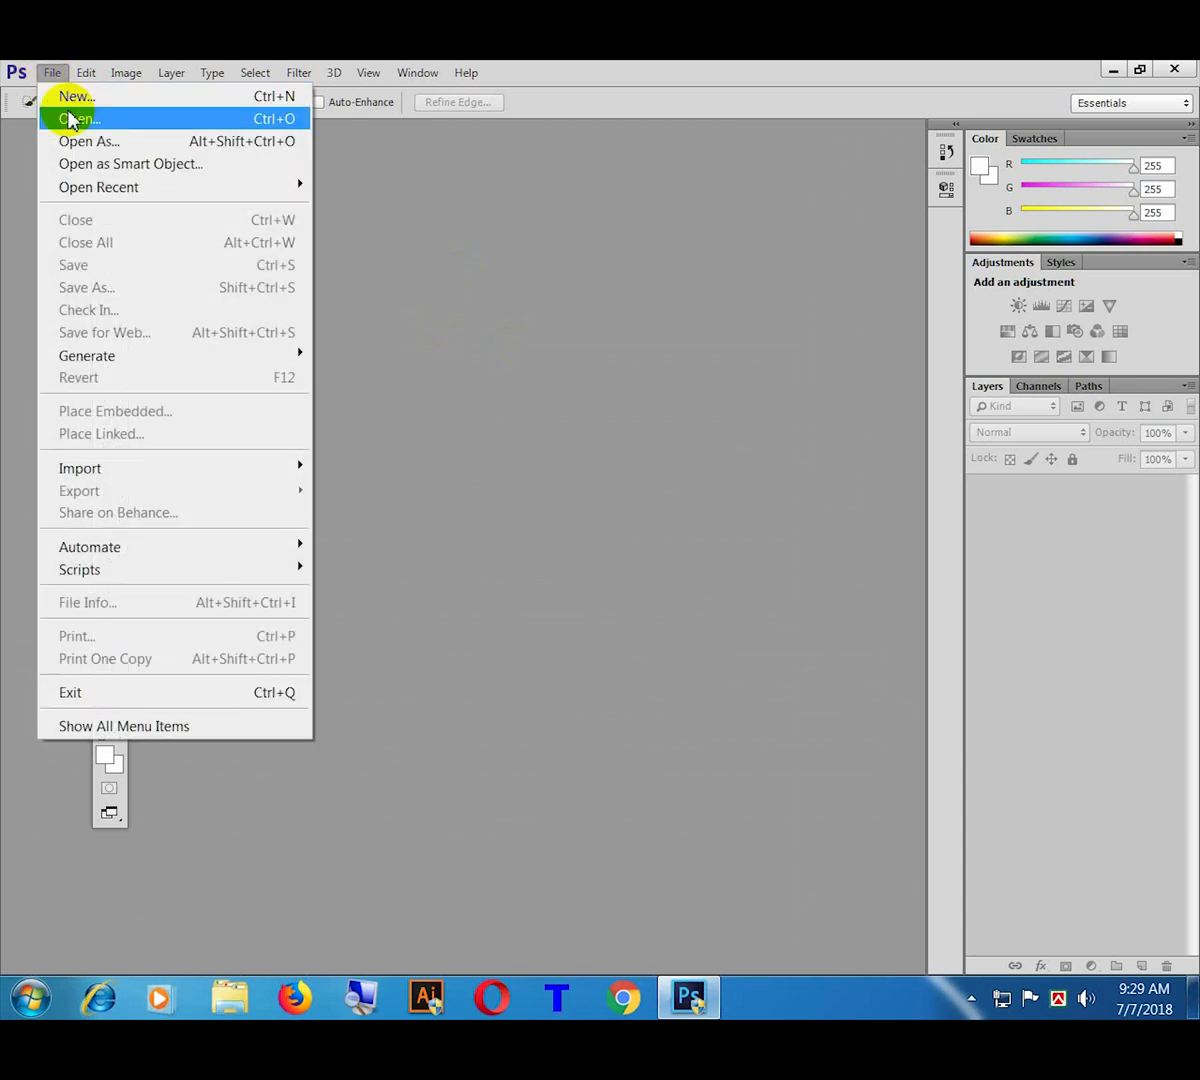
left_click(65, 117)
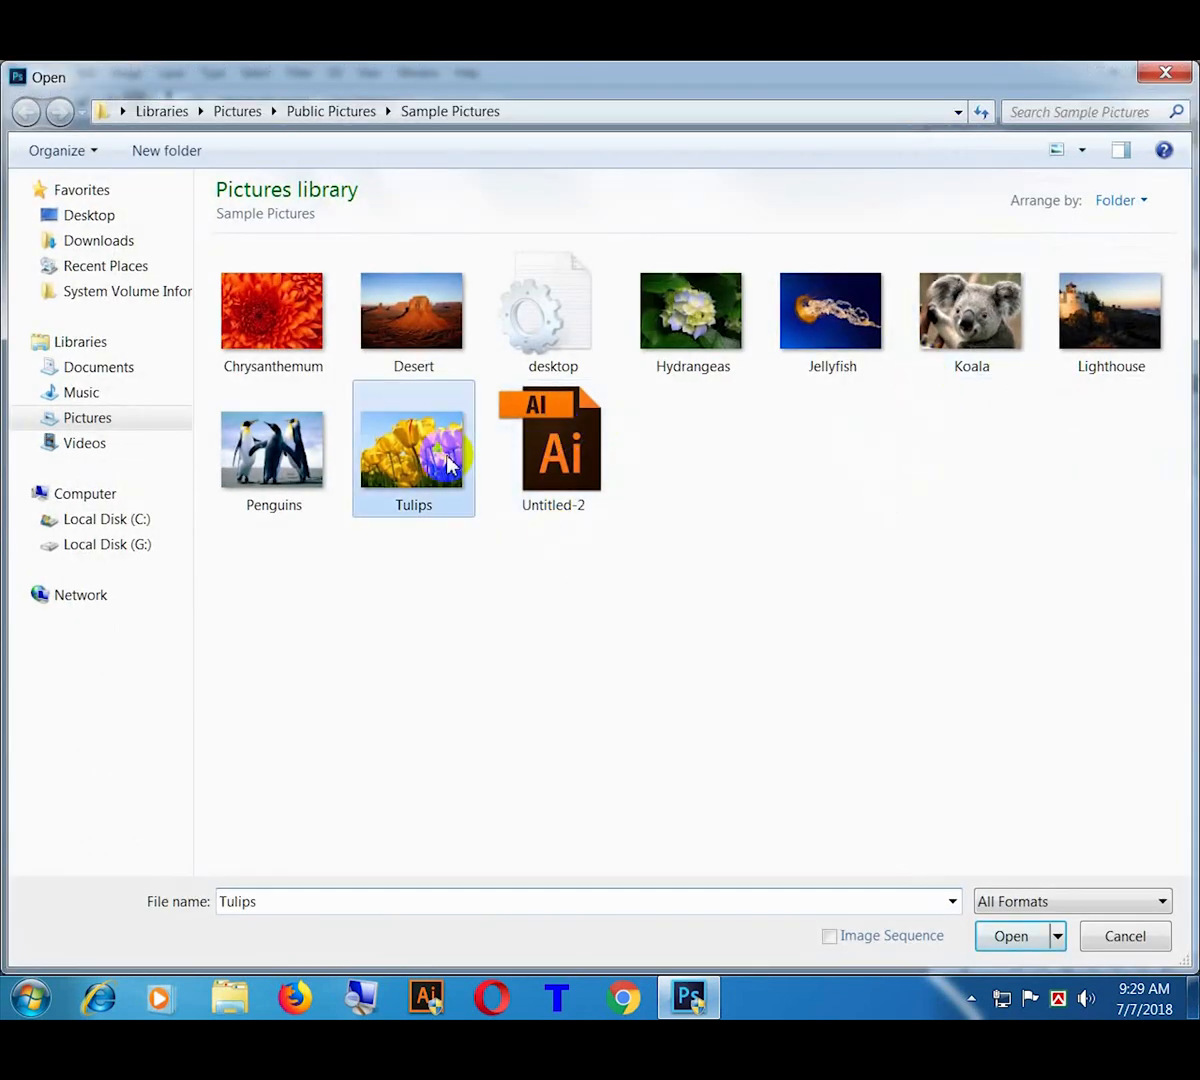
double_click(429, 455)
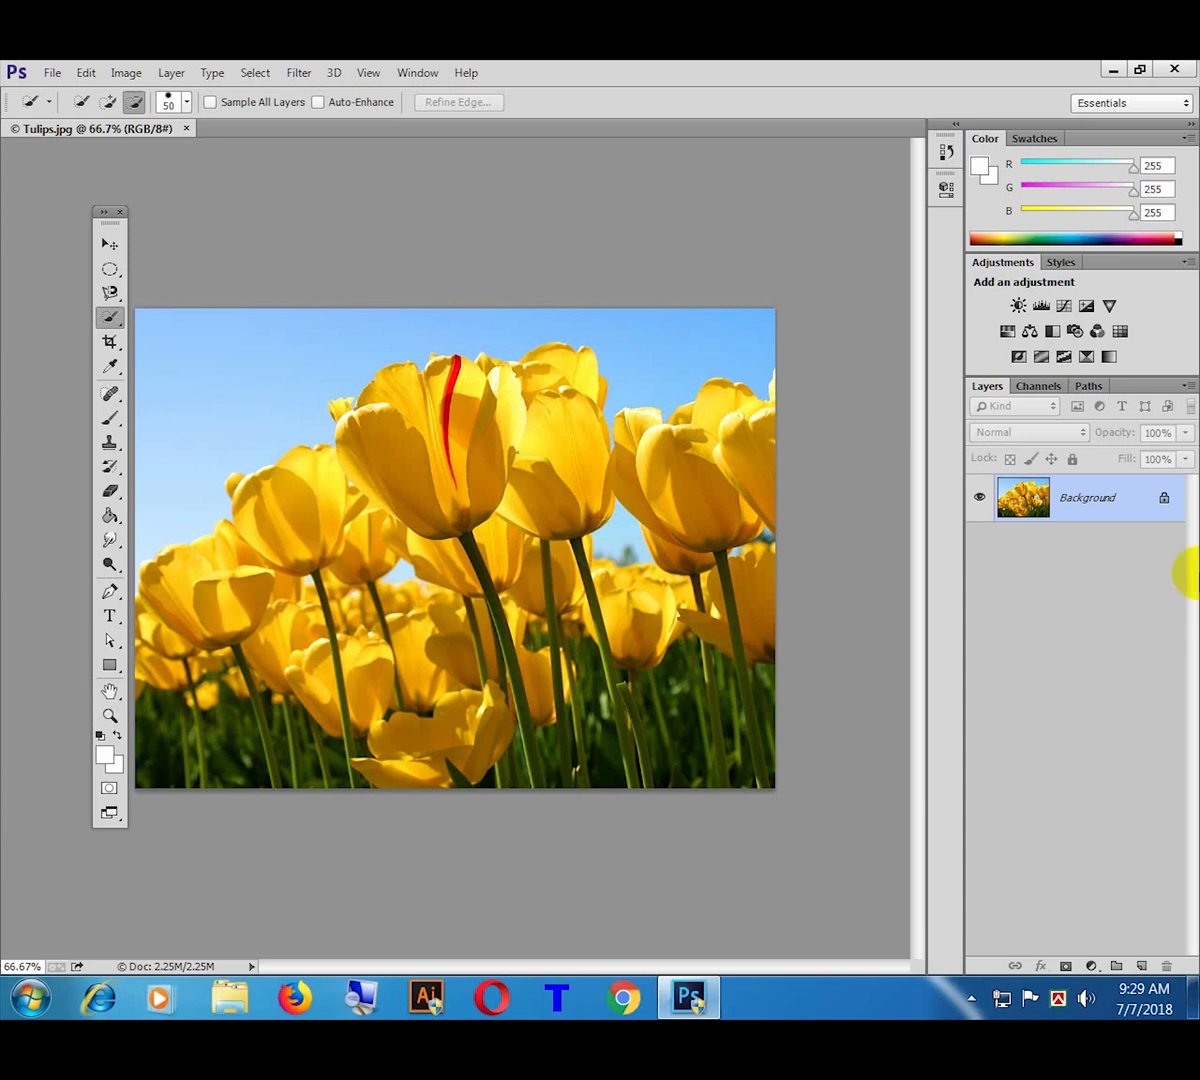
left_click(1164, 500)
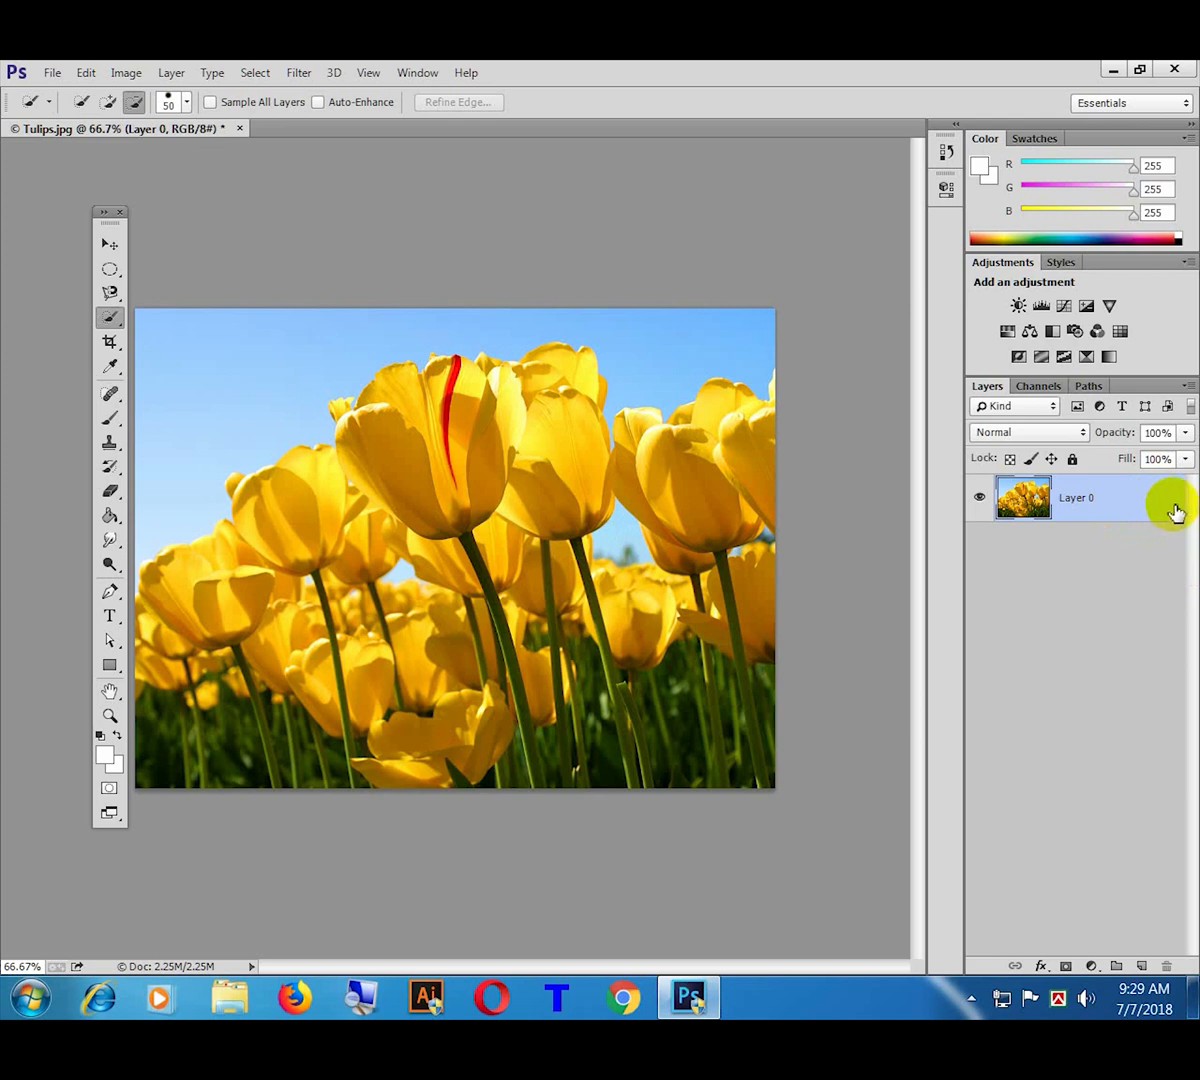
left_click(112, 322)
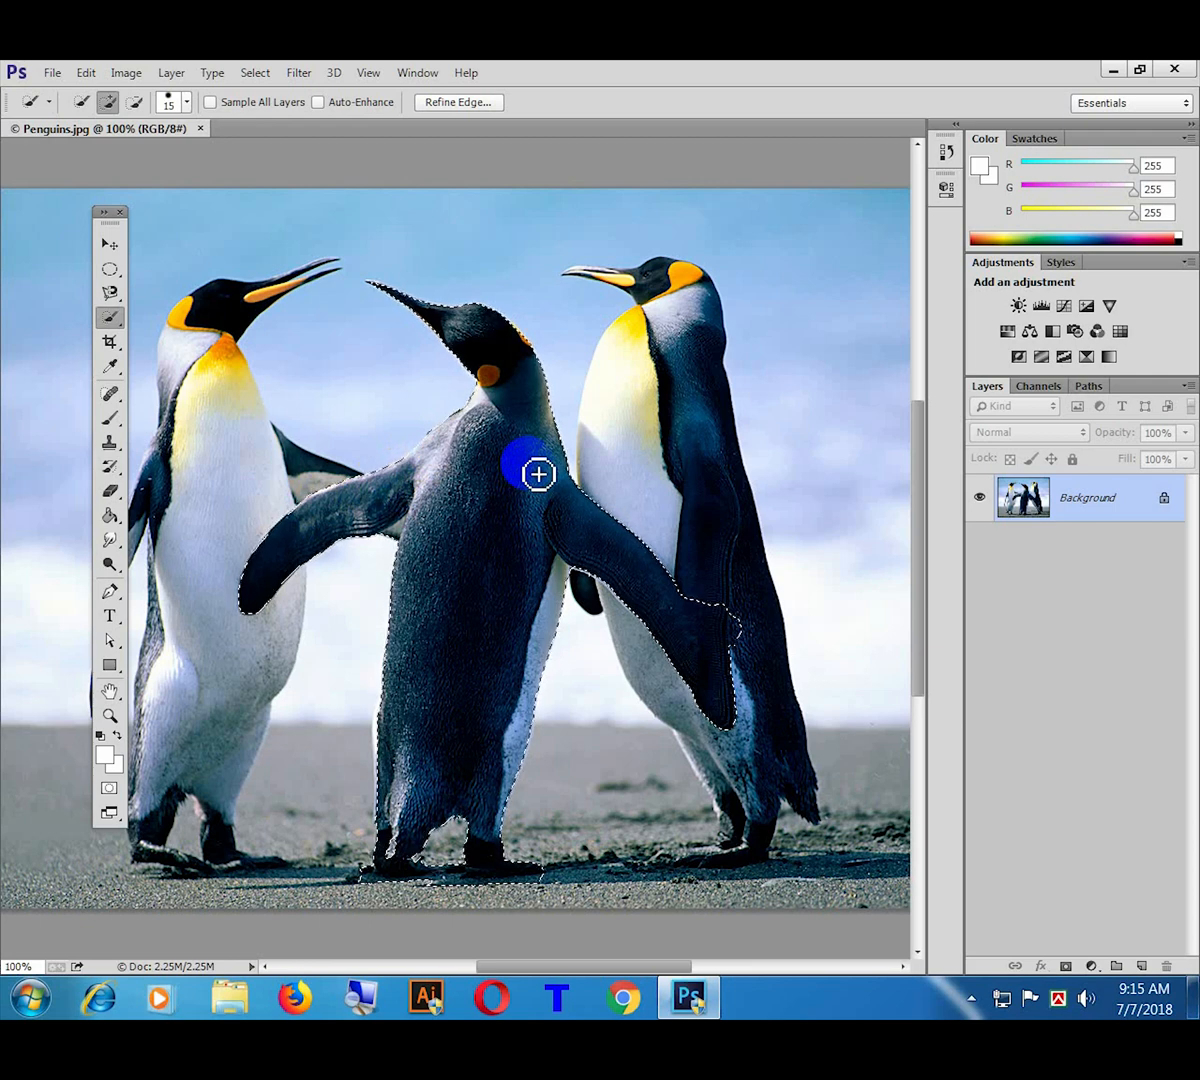
Step: Clear the current selection and quick-select the middle penguin again in add mode, including its flippers and feet
left_click(109, 317)
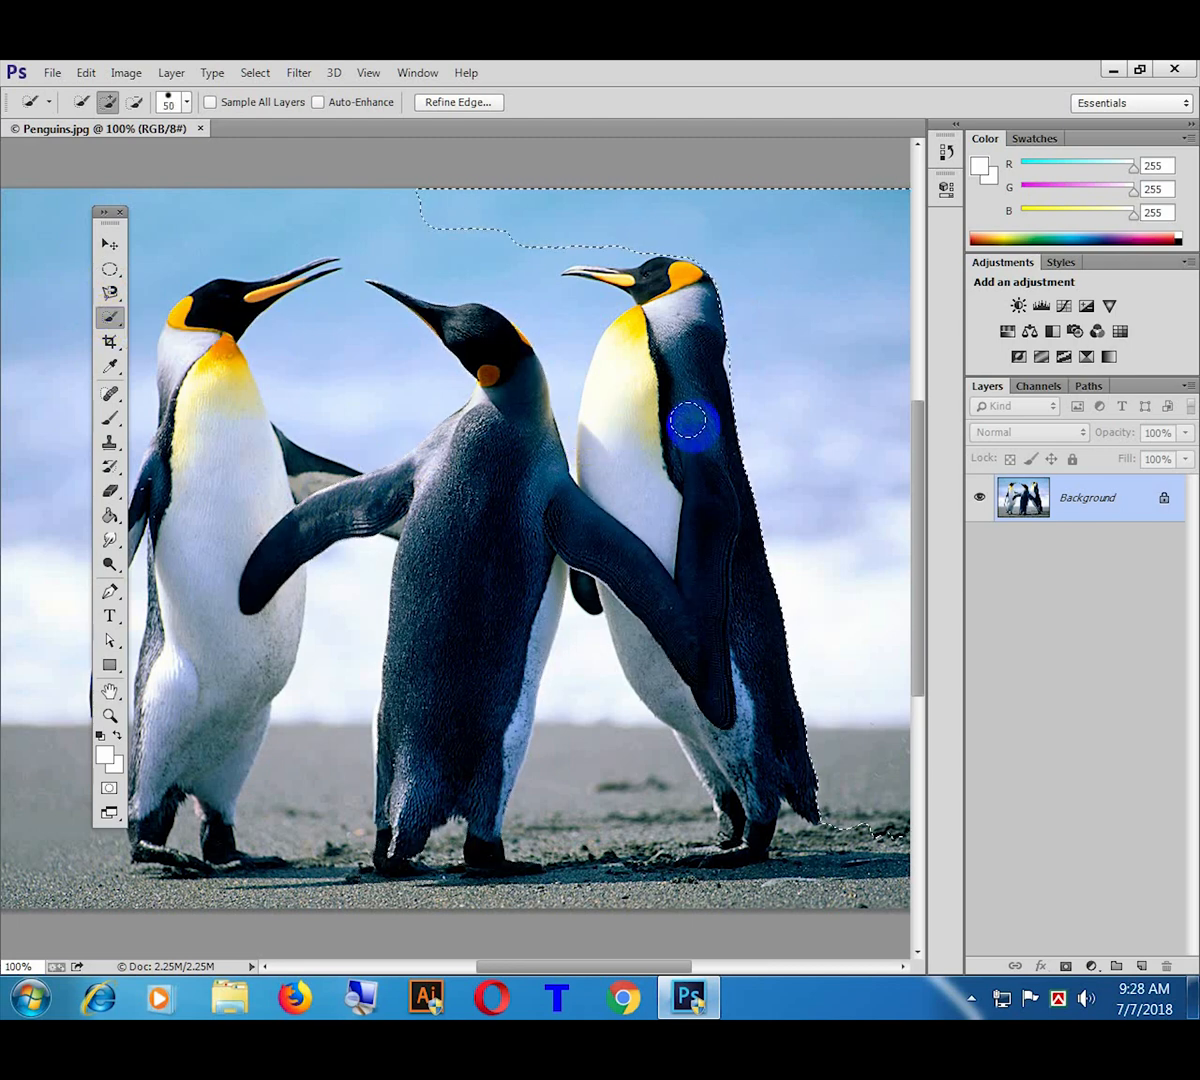
key("ctrl+d")
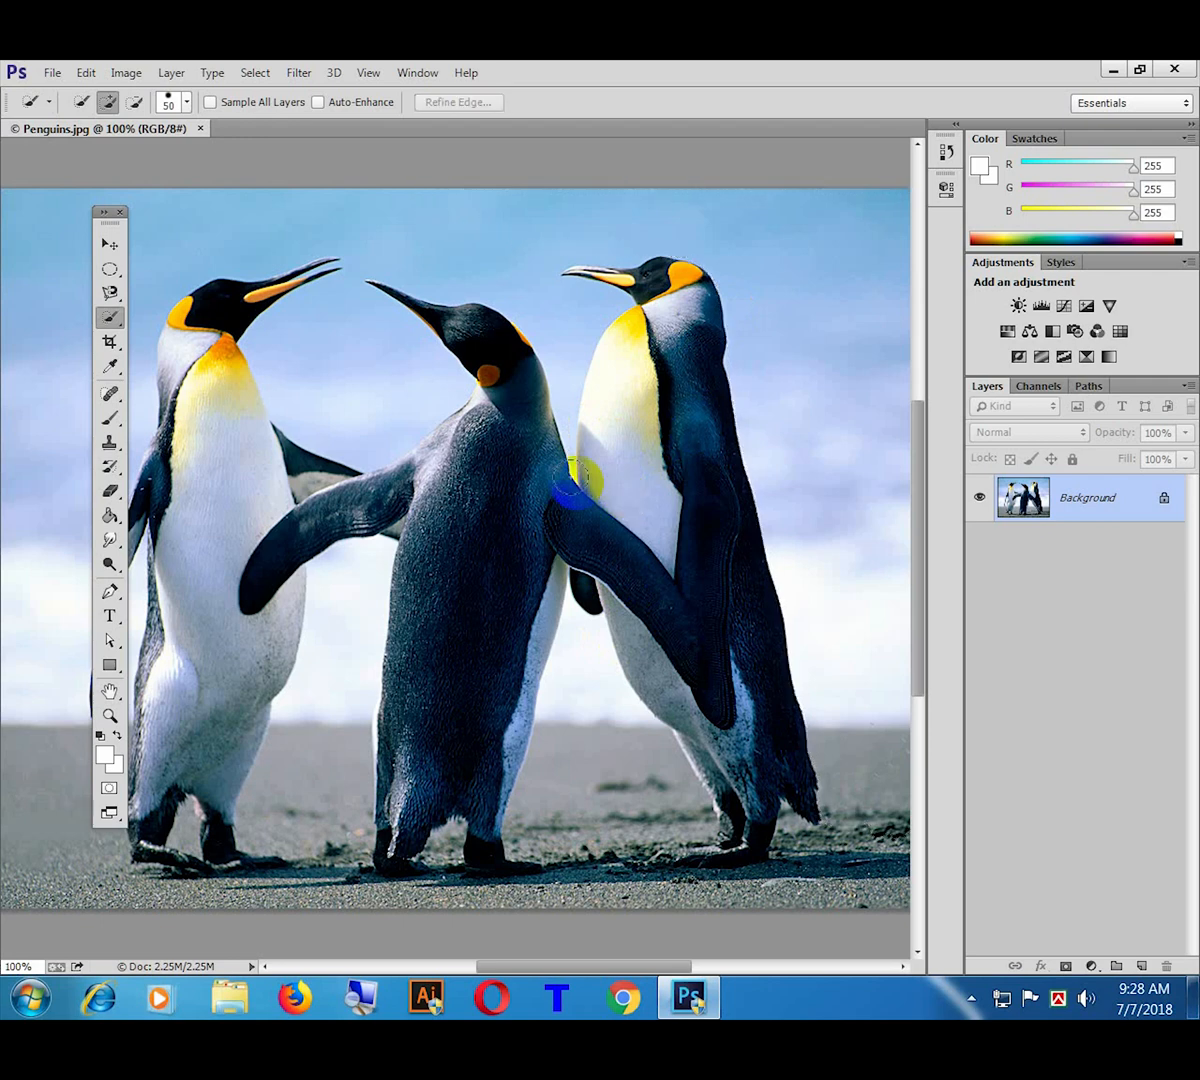
mouse_move(496, 442)
left_mouse_down()
mouse_move(441, 660)
mouse_move(508, 371)
mouse_move(482, 348)
mouse_move(538, 434)
left_mouse_up()
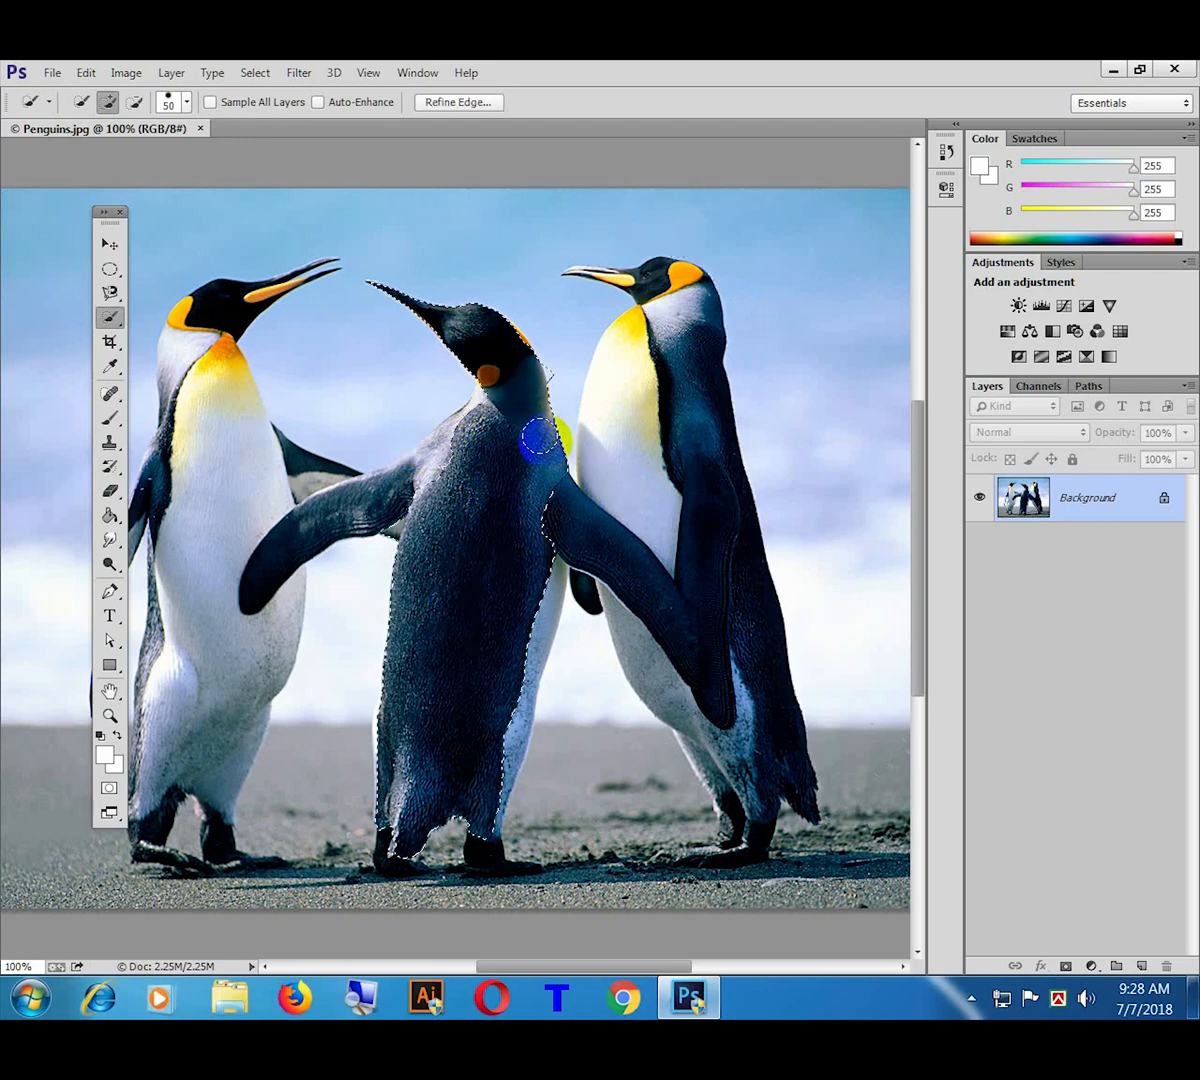
mouse_move(625, 545)
left_mouse_down()
mouse_move(675, 611)
mouse_move(512, 477)
mouse_move(335, 509)
mouse_move(285, 547)
mouse_move(425, 457)
mouse_move(319, 525)
mouse_move(324, 503)
mouse_move(469, 447)
mouse_move(490, 456)
mouse_move(474, 782)
mouse_move(521, 581)
mouse_move(482, 836)
mouse_move(397, 836)
mouse_move(400, 730)
left_mouse_up()
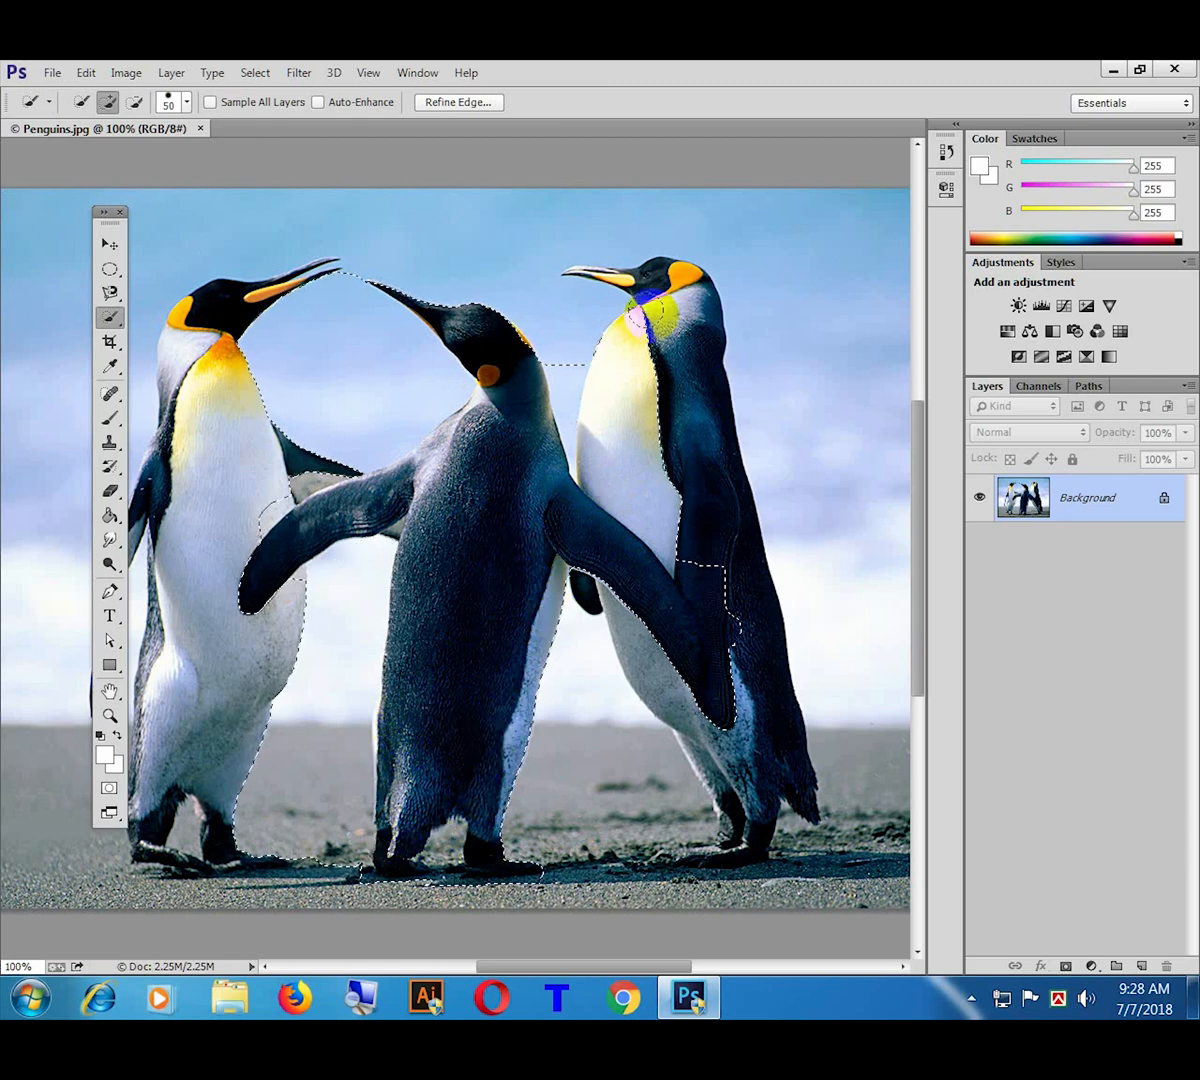
Step: In subtract mode, remove both neighbouring penguins and the surrounding background from the selection, leaving only the middle penguin
left_click(134, 102)
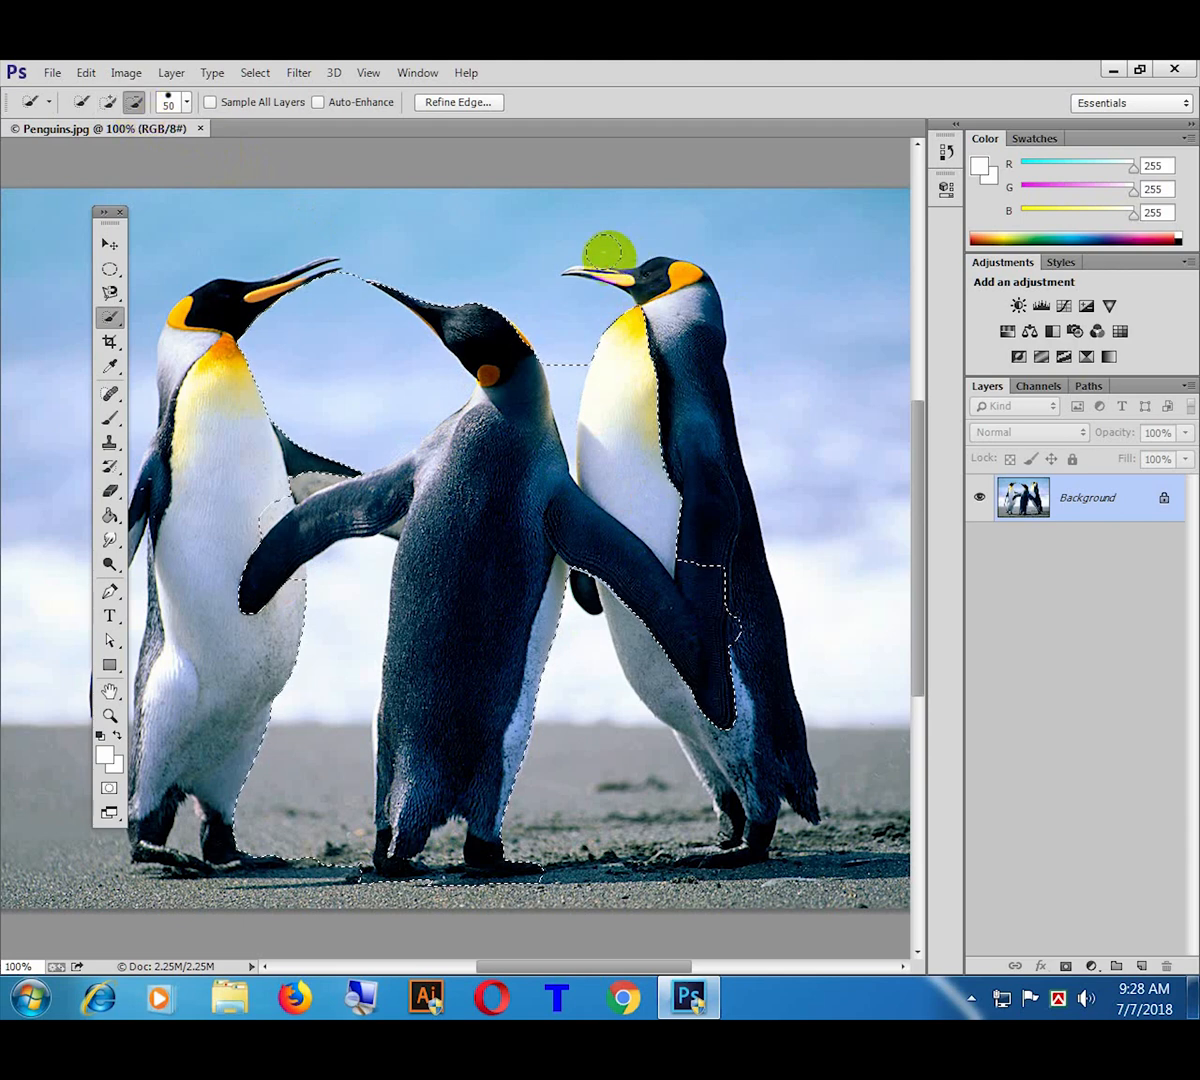
mouse_move(621, 343)
left_mouse_down()
mouse_move(678, 434)
mouse_move(758, 638)
mouse_move(640, 497)
mouse_move(713, 576)
mouse_move(742, 635)
mouse_move(683, 528)
mouse_move(622, 480)
left_mouse_up()
left_click_drag(585, 406, 567, 360)
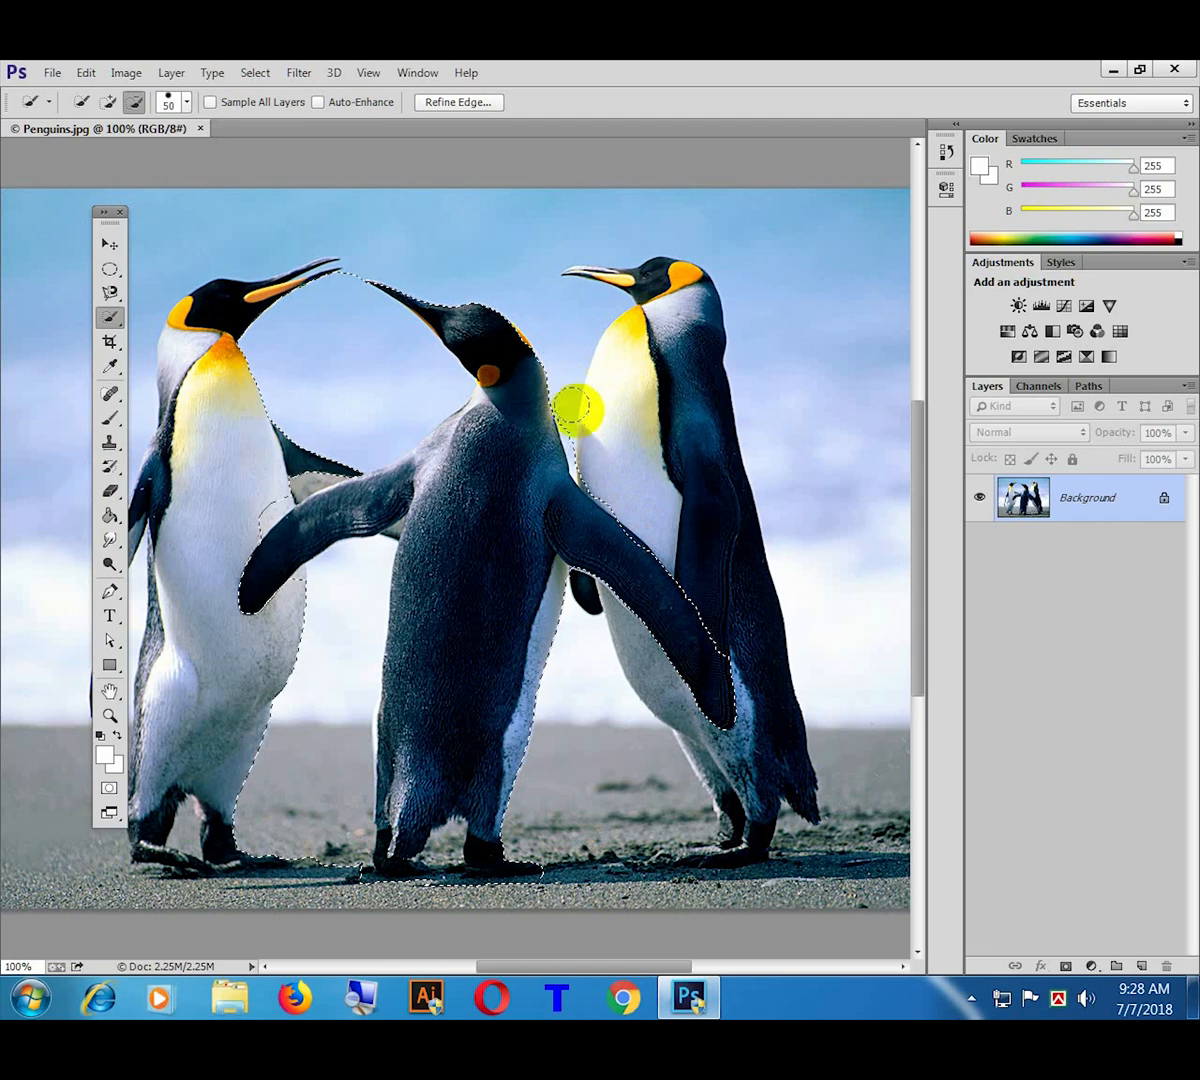
mouse_move(279, 263)
left_mouse_down()
mouse_move(251, 381)
mouse_move(302, 321)
mouse_move(335, 389)
mouse_move(434, 394)
left_mouse_up()
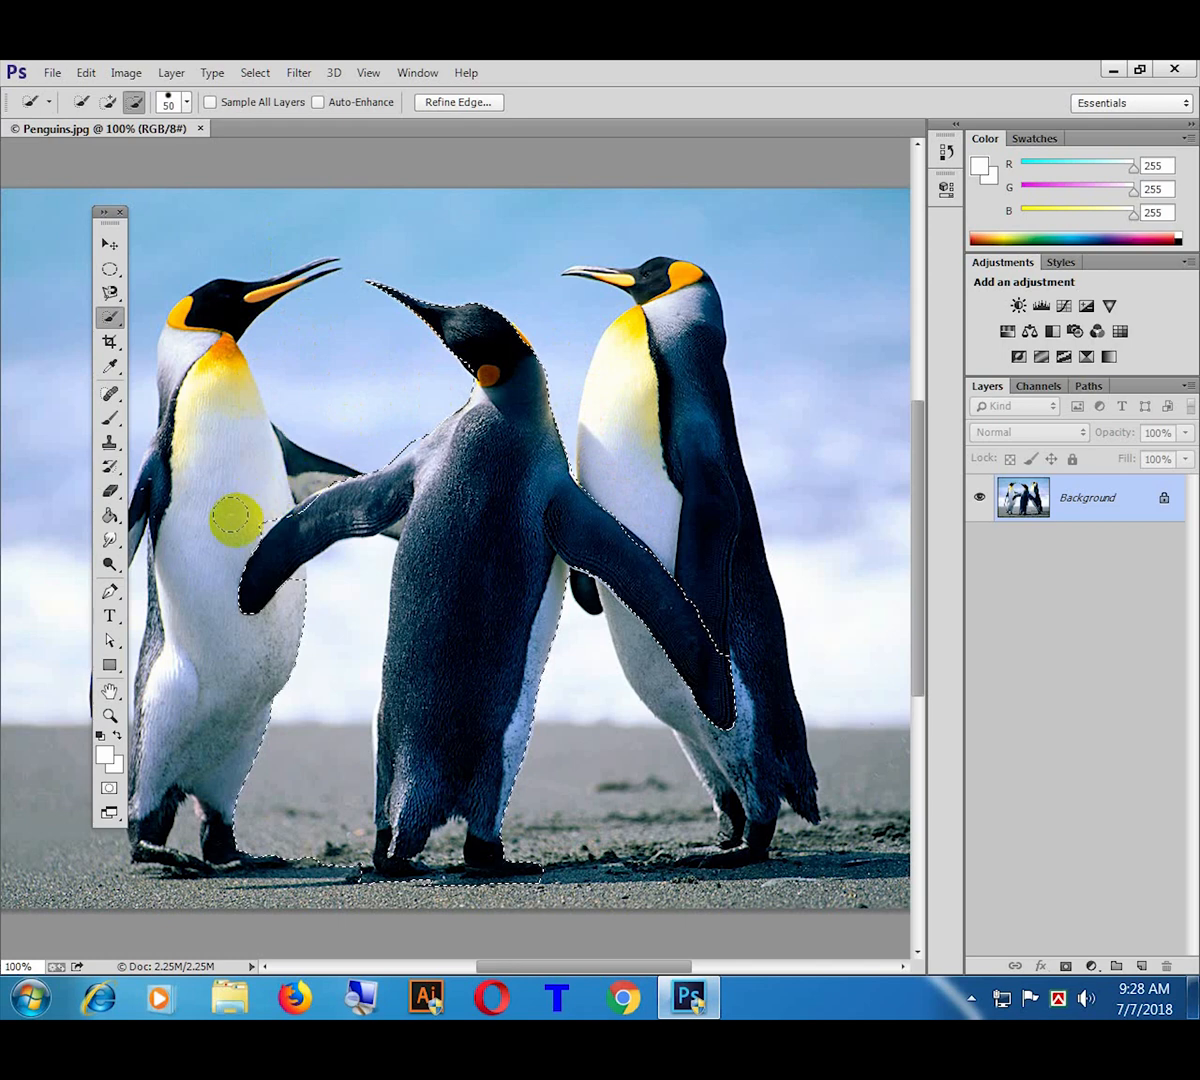
left_click_drag(305, 654, 316, 574)
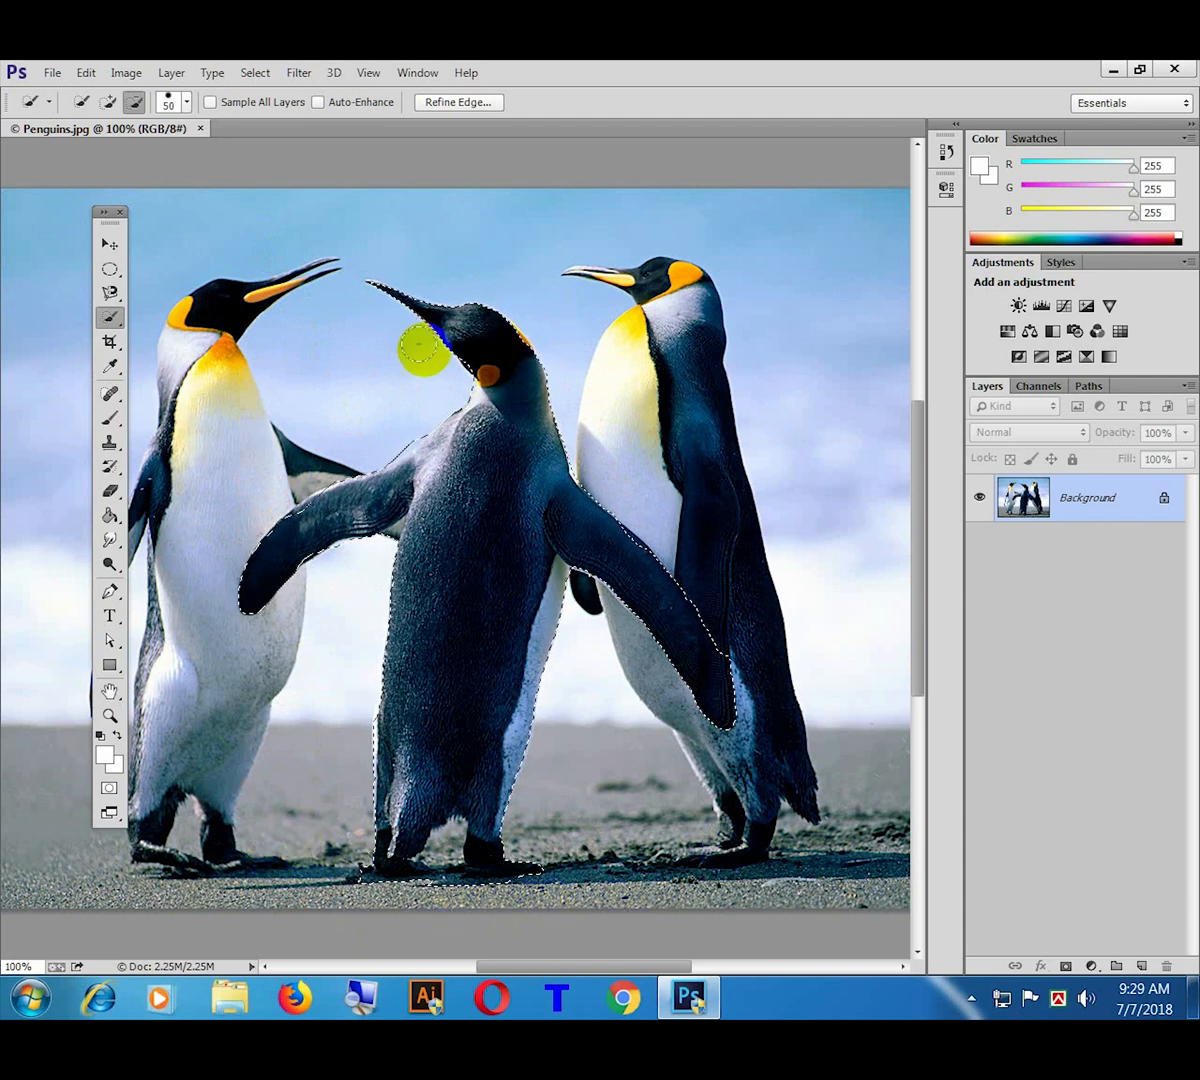
Step: Paste the copied middle penguin into the Desert sample picture, and close that picture without saving
left_click(51, 73)
left_click(83, 138)
double_click(407, 341)
key("ctrl+v")
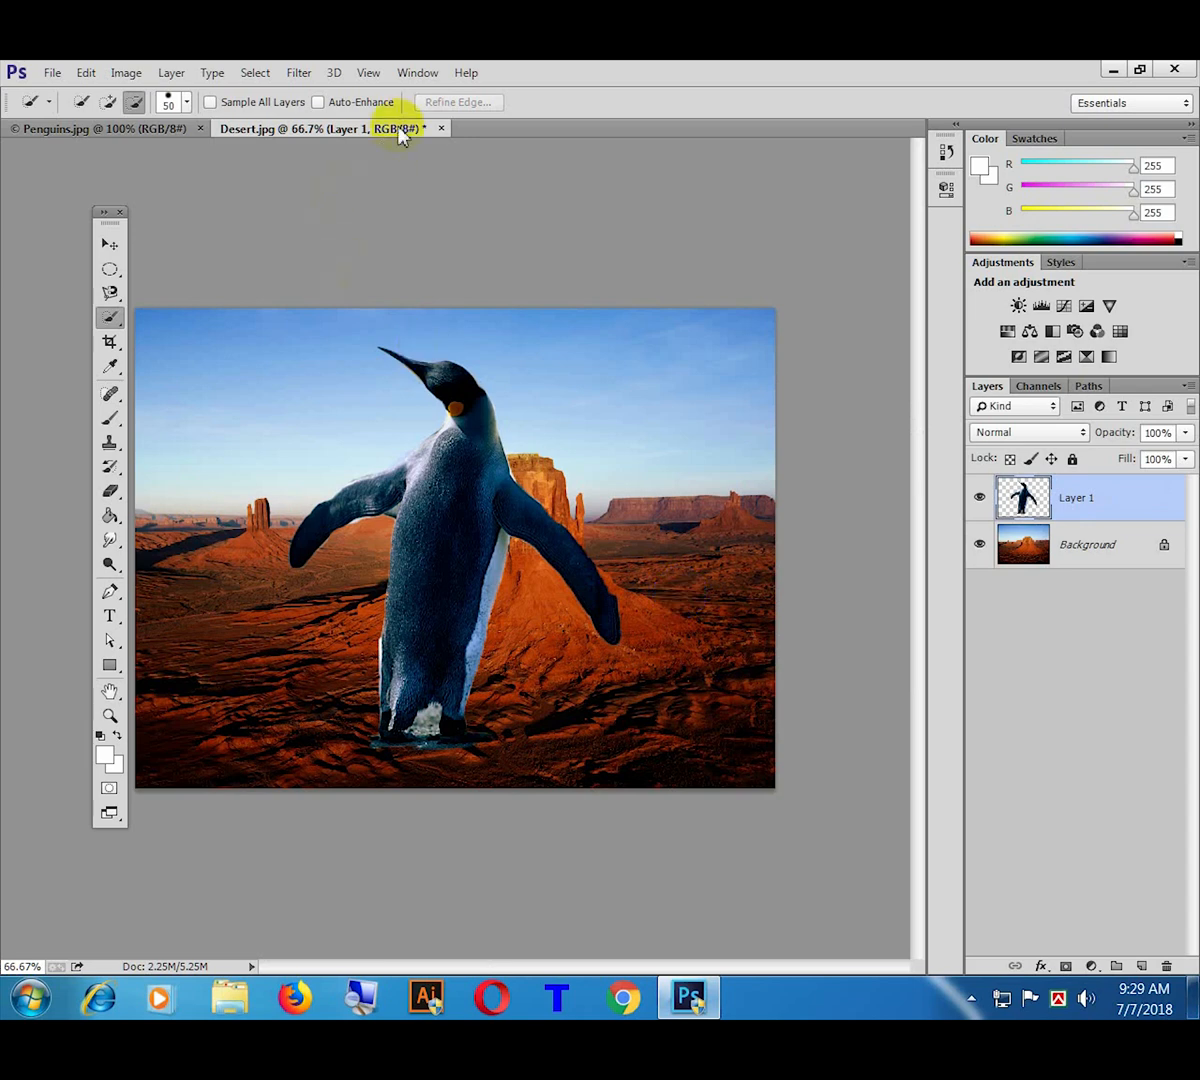
left_click(441, 128)
left_click(612, 415)
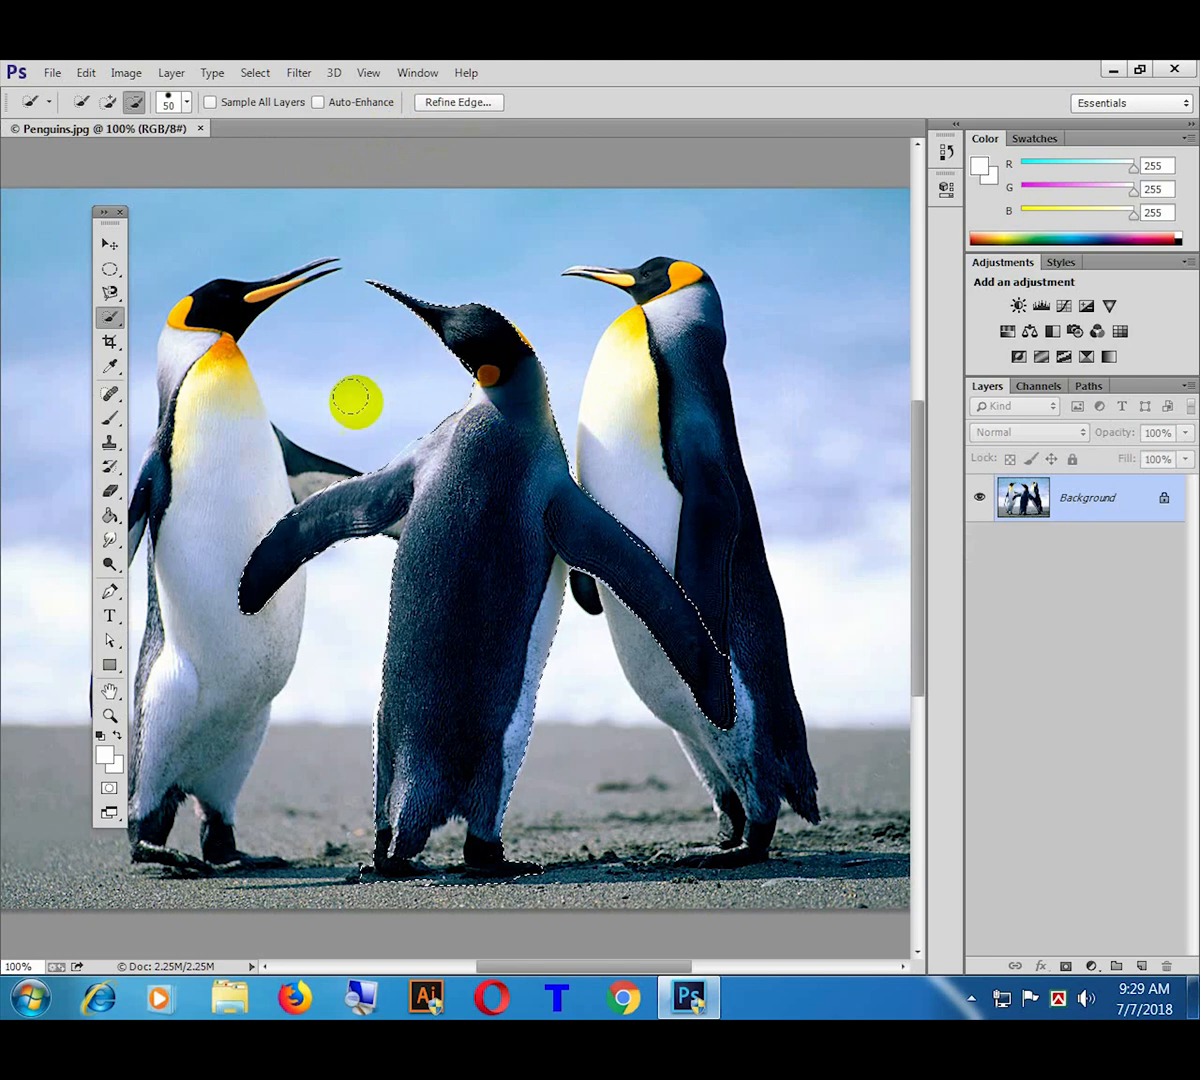
Step: Unlock the Background layer of the Tulips sample picture and select the left part of the sky with the Magic Wand Tool
right_click(117, 326)
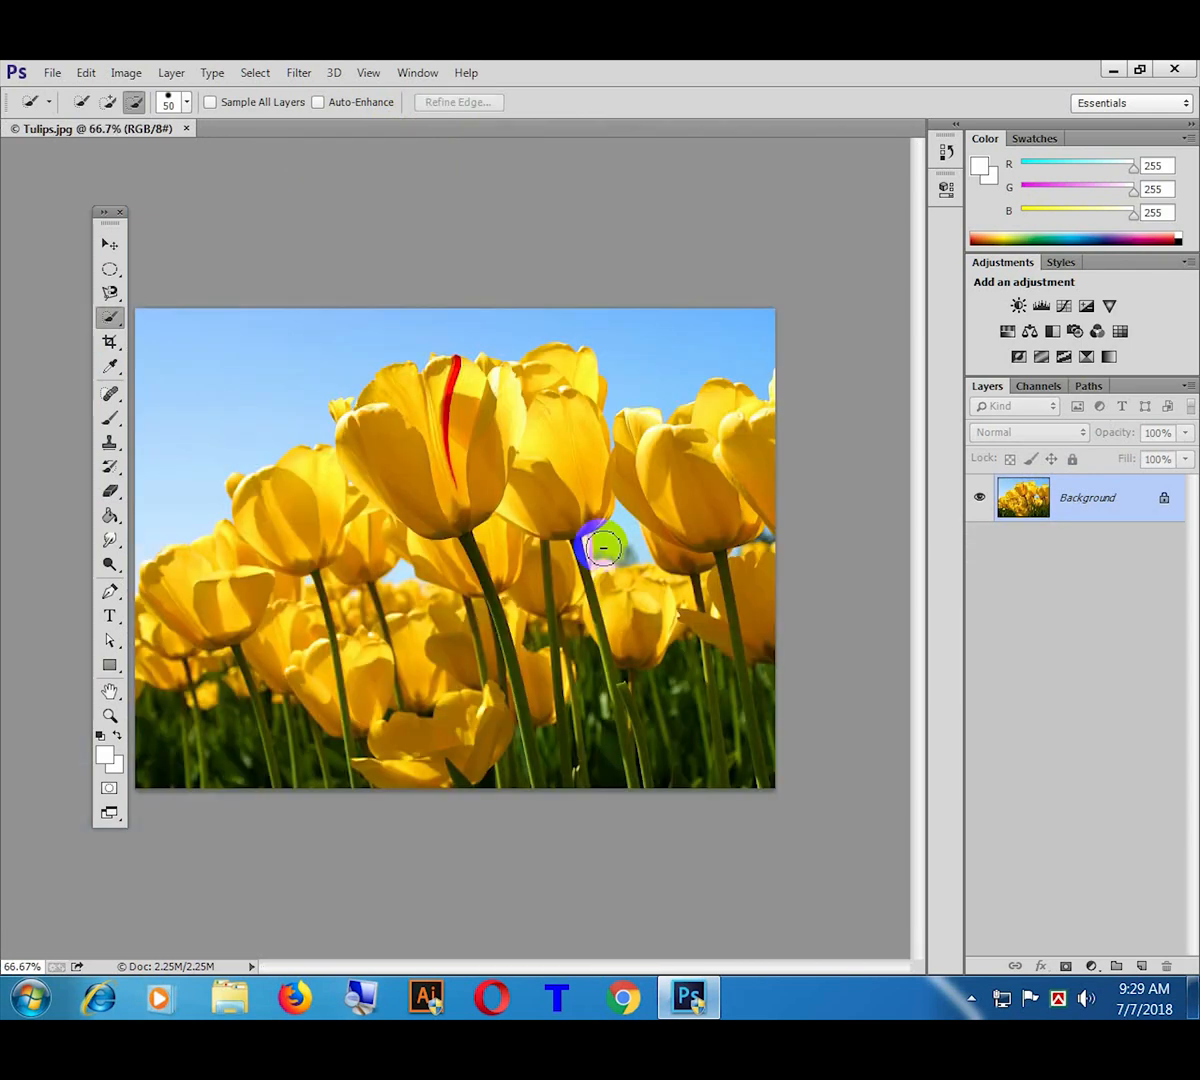
left_click(1161, 499)
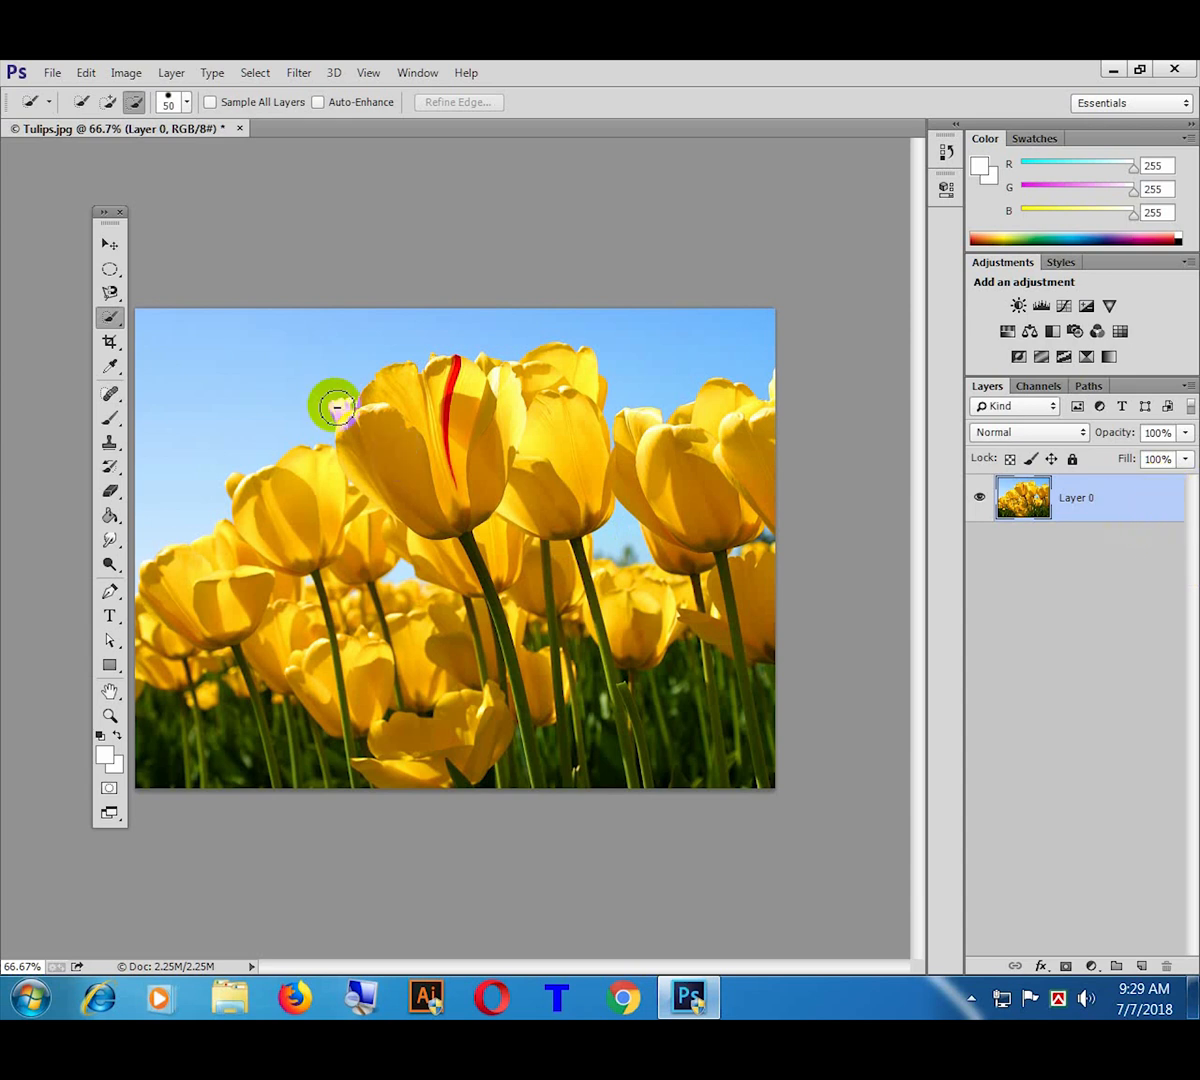
right_click(113, 327)
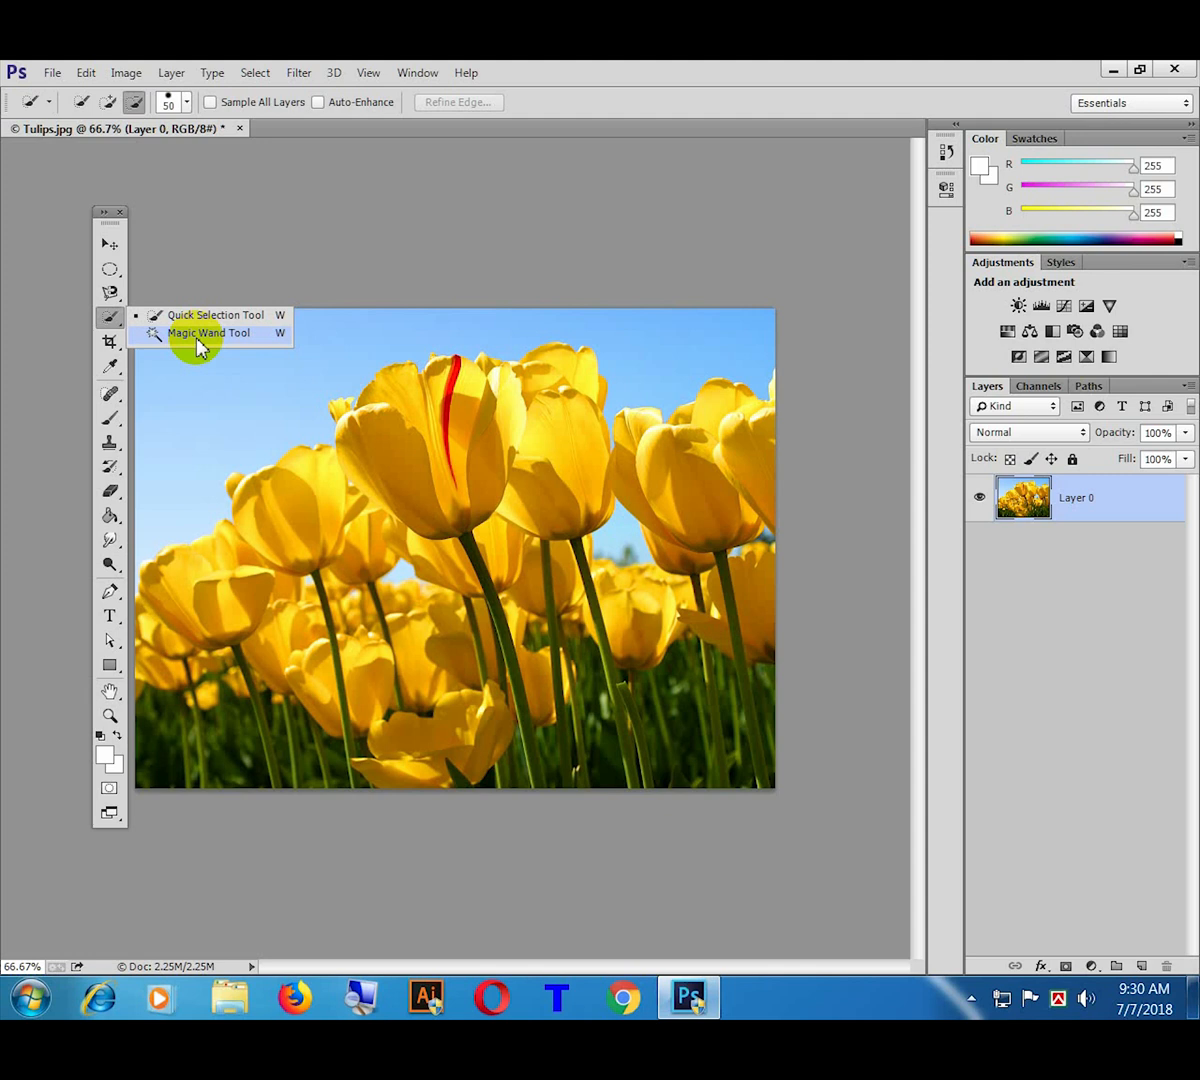
left_click(198, 345)
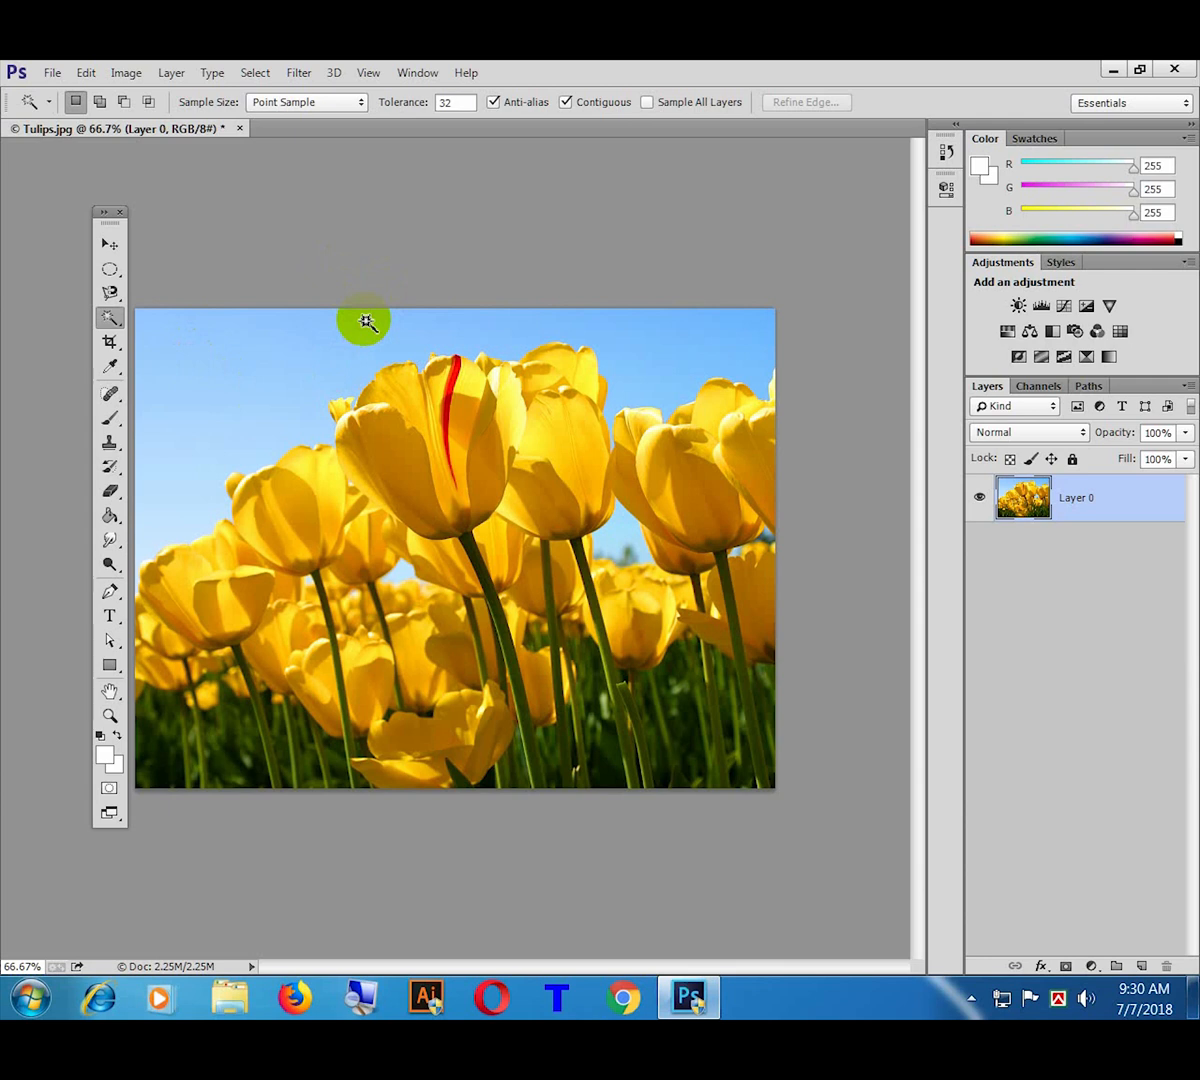
left_click(648, 341)
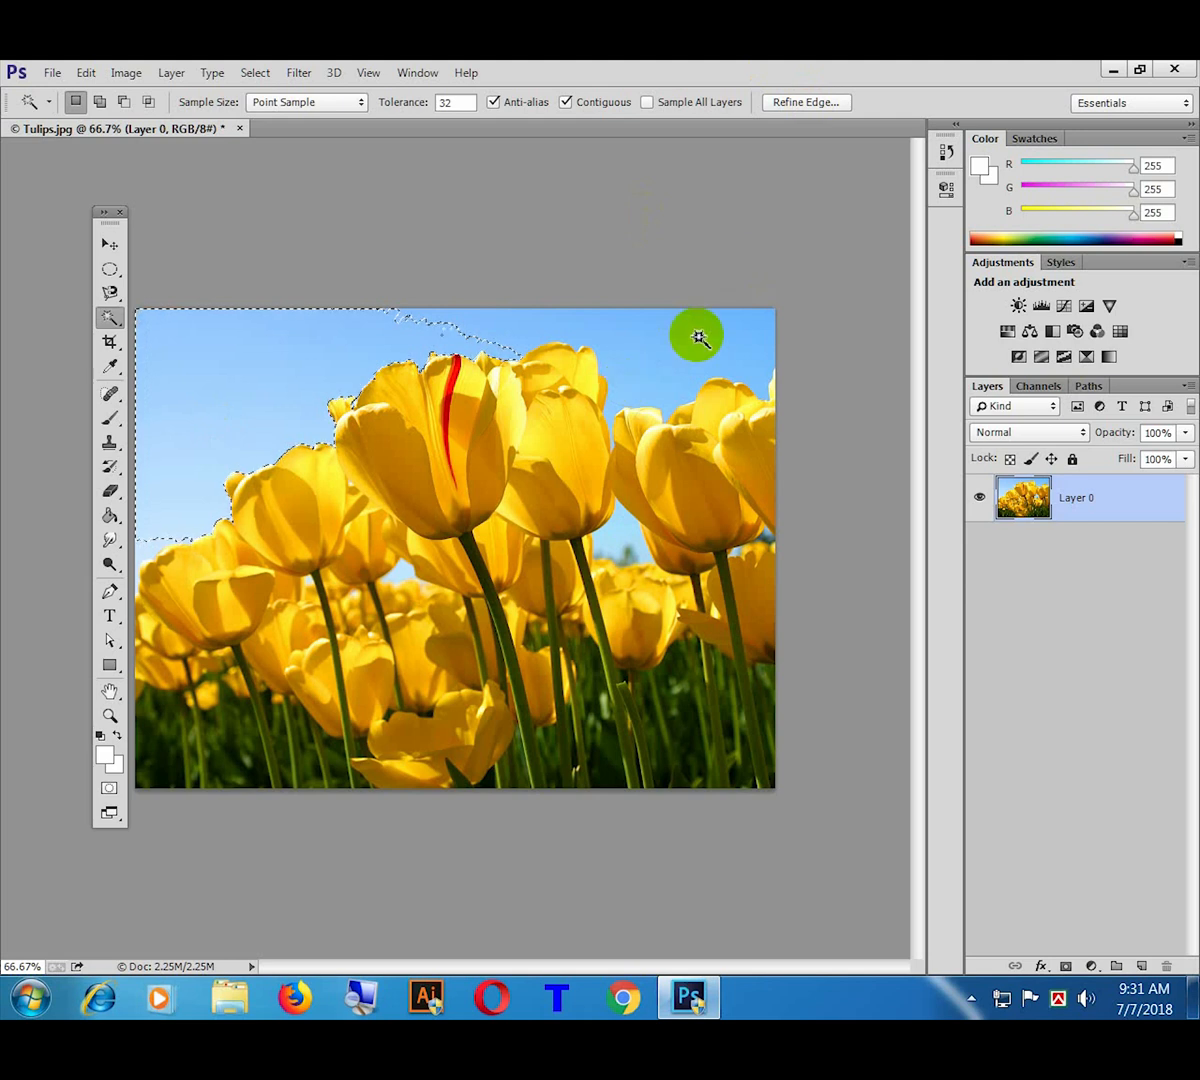
key("shift")
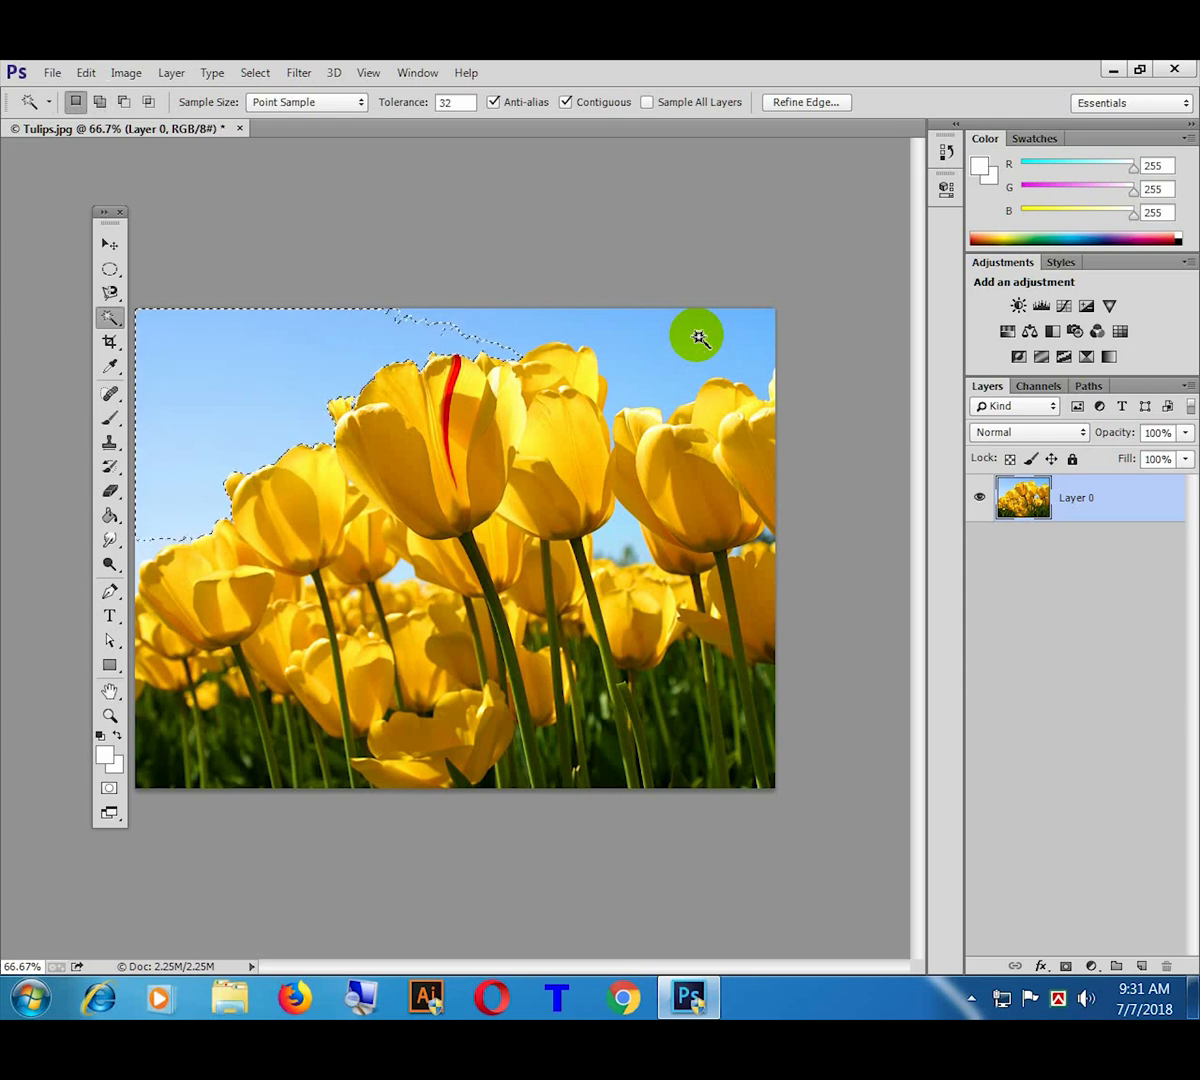
key("shift")
key("shift")
key("shift")
key("shift")
key("shift")
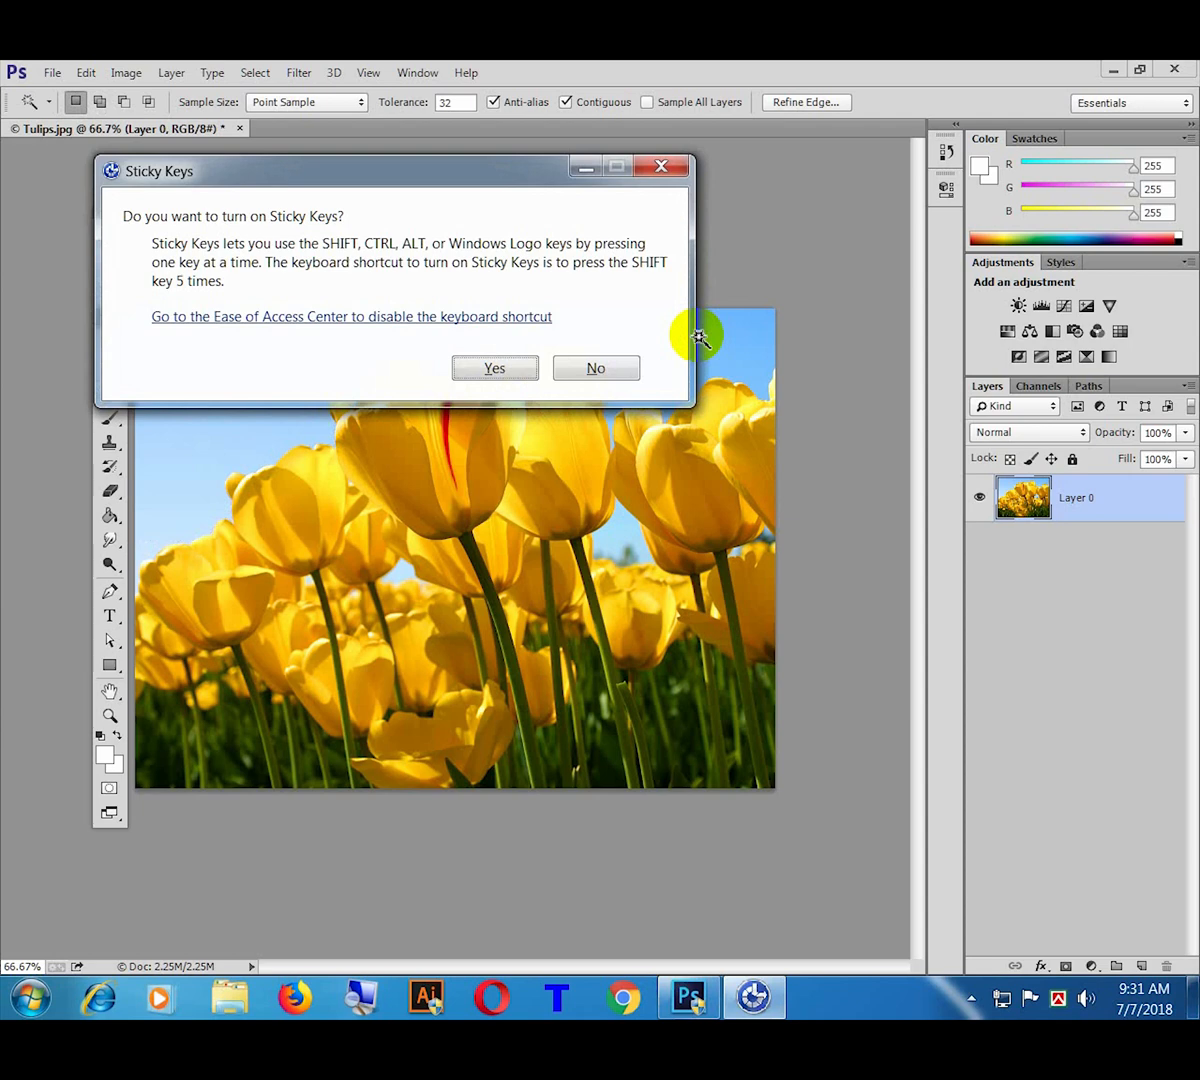
left_click(594, 369)
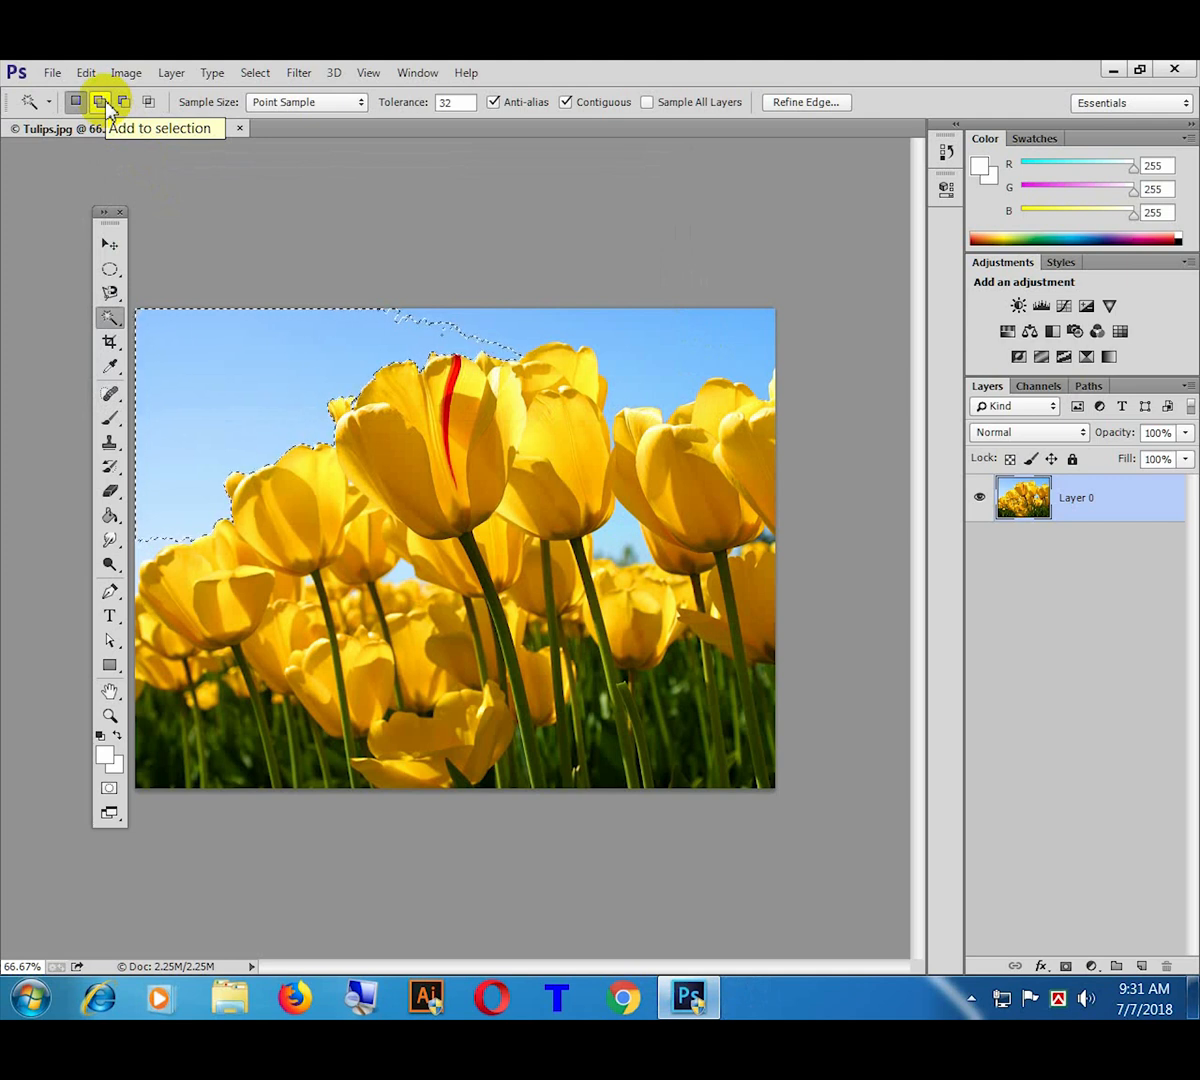
left_click(650, 339)
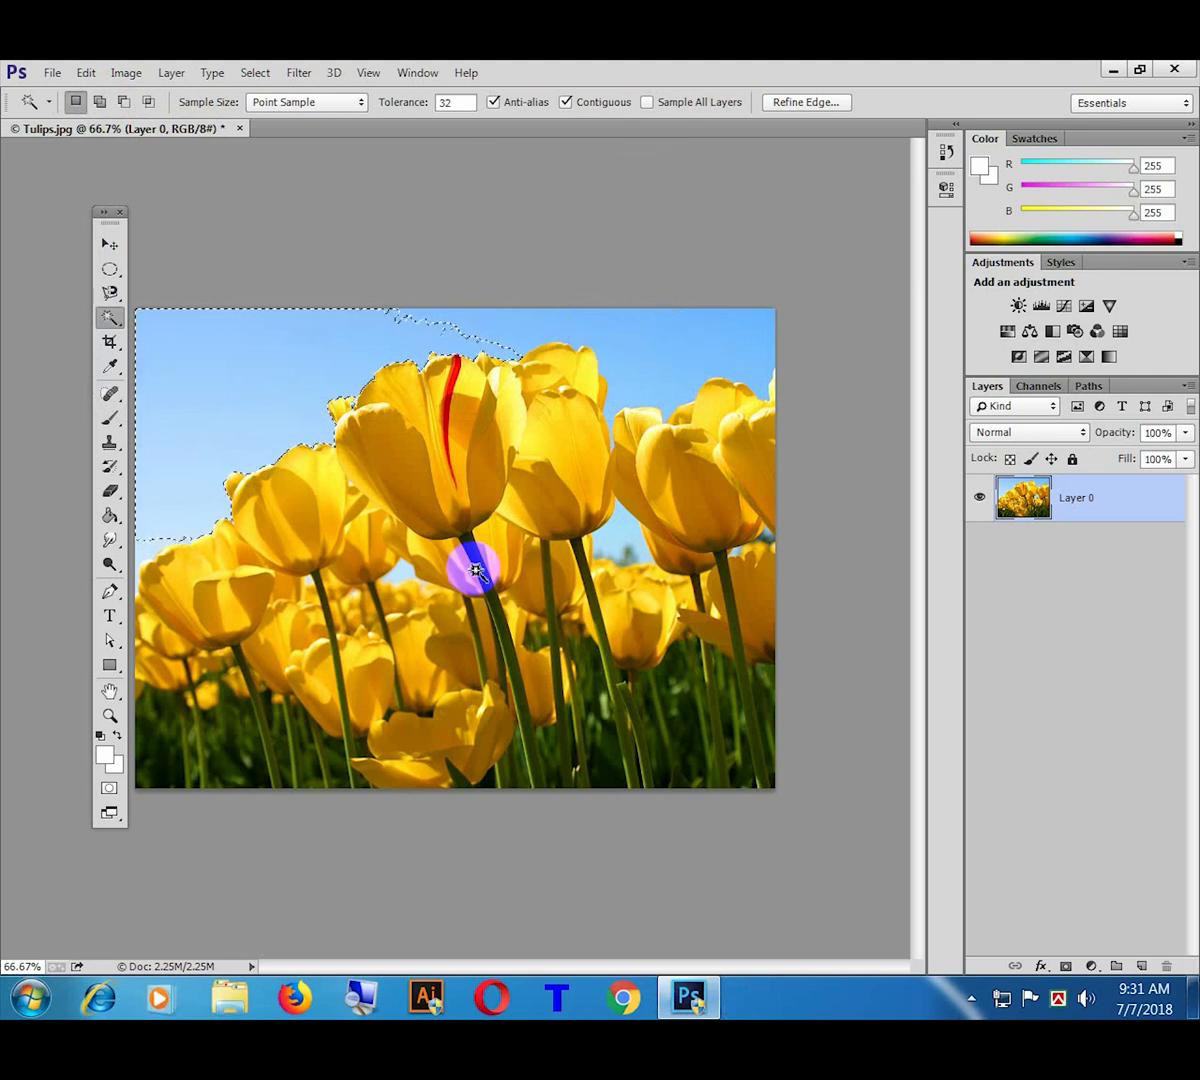
Step: Magnify the screen around the Magic Wand's selection modes and examine the temporary switch from new to add mode
left_click(370, 998)
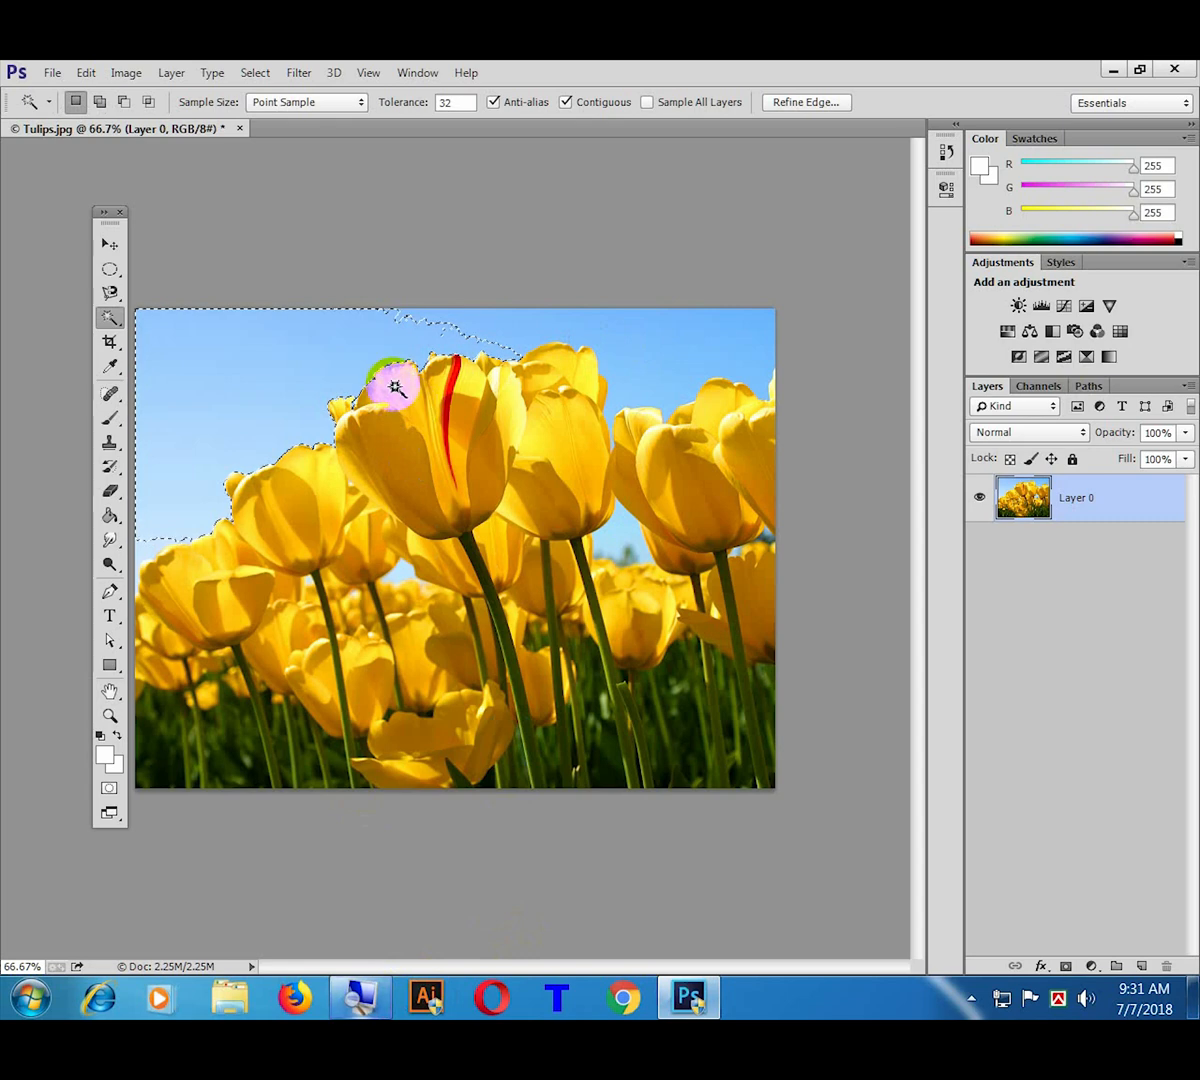
left_click(362, 985)
left_click(63, 838)
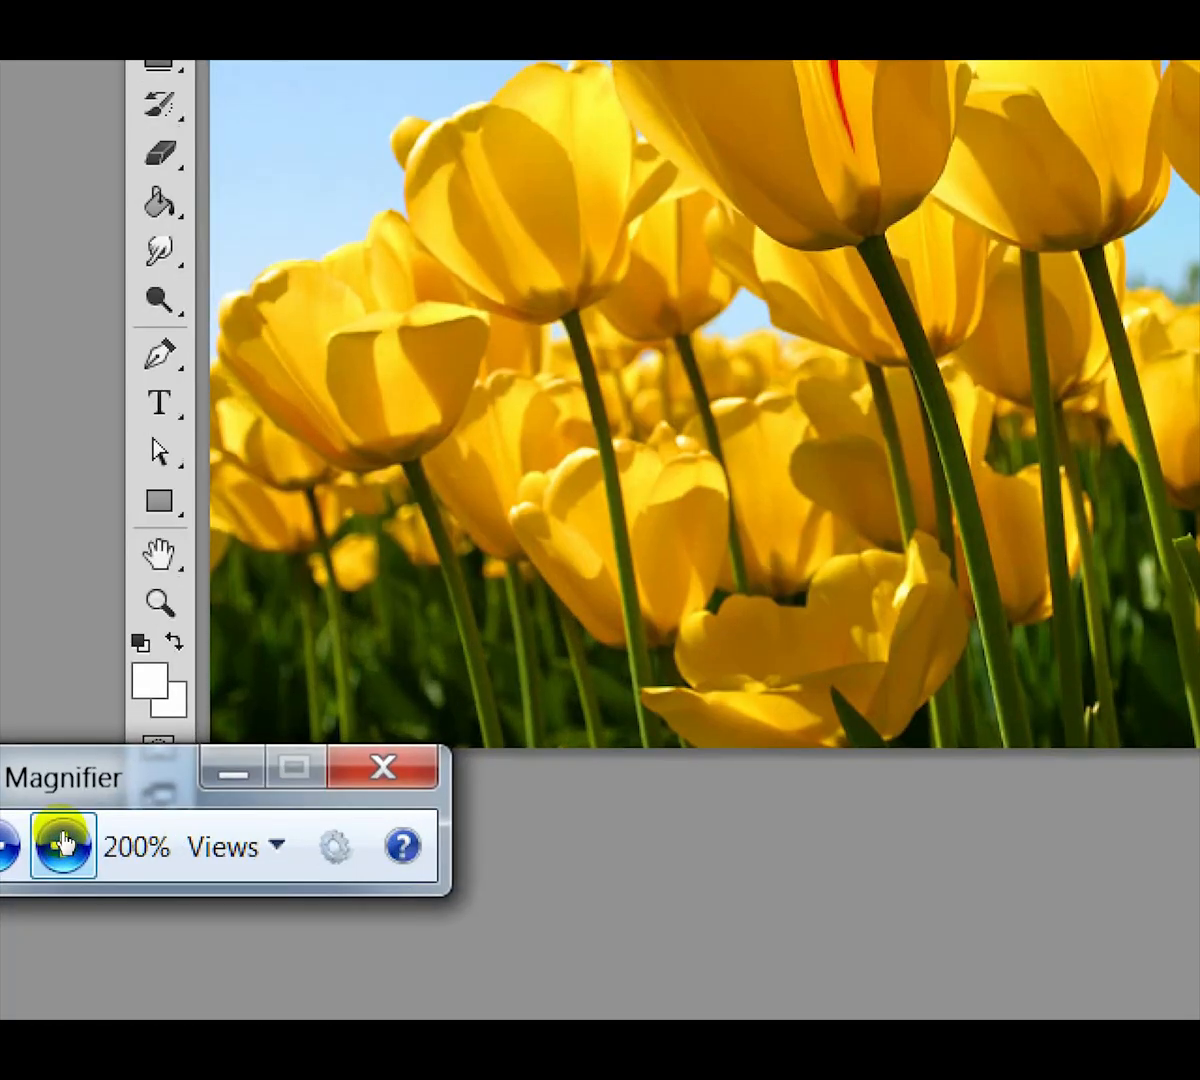
left_click(63, 840)
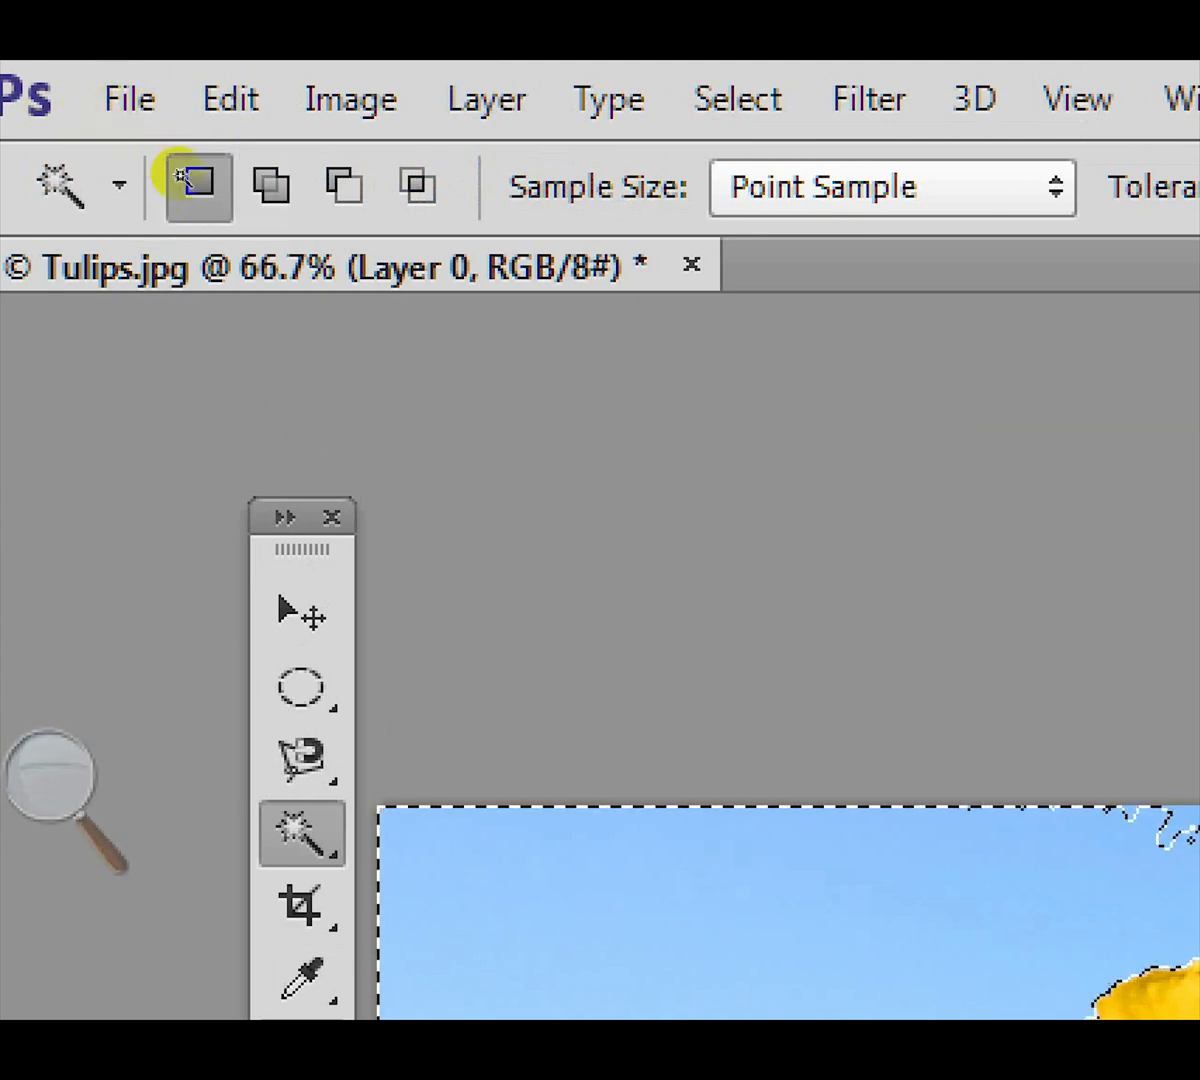
key("shift")
key("shift")
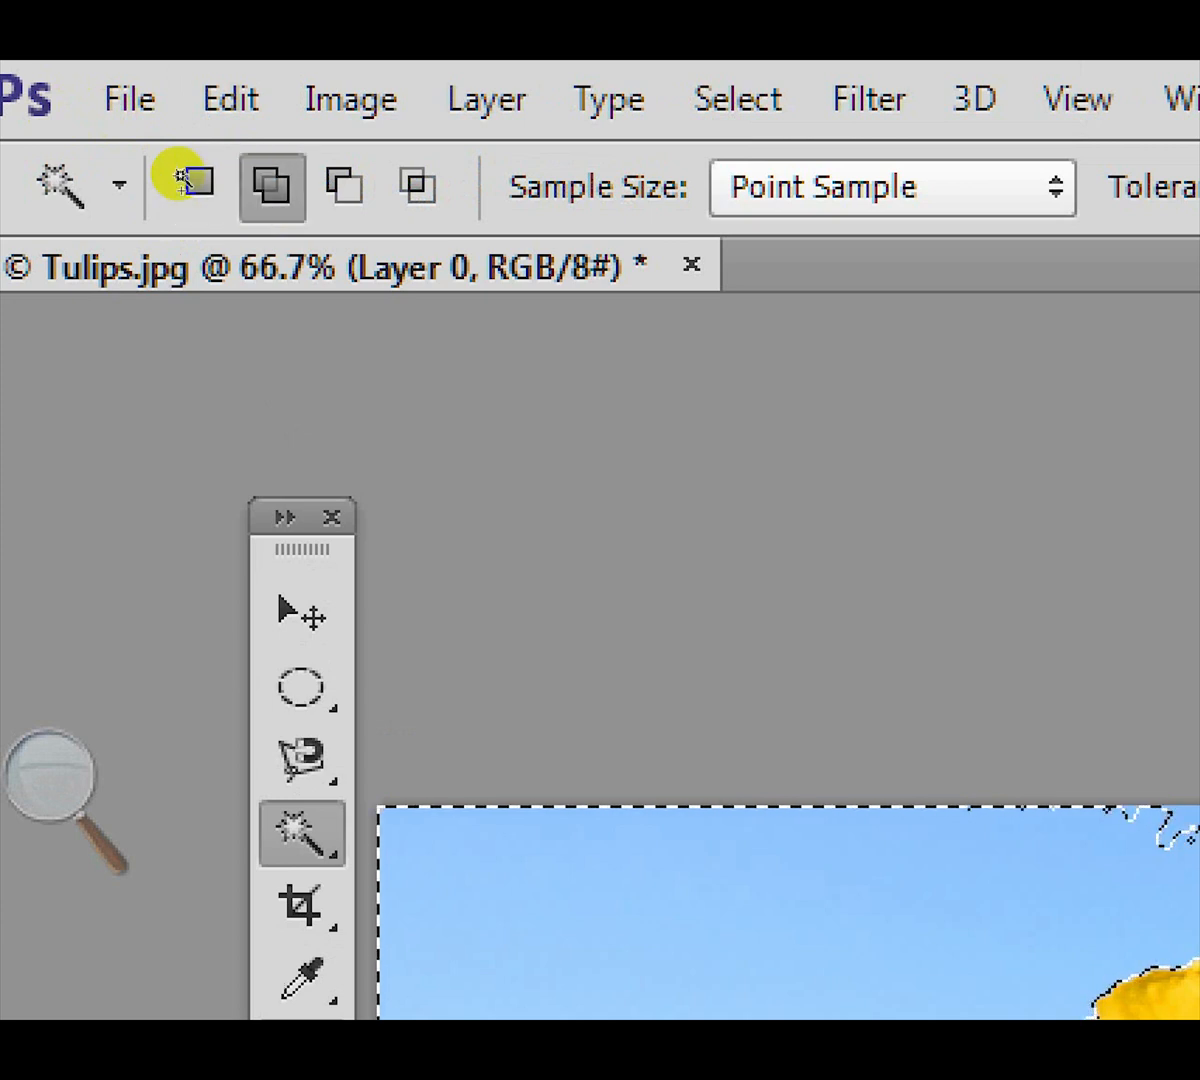
key("shift")
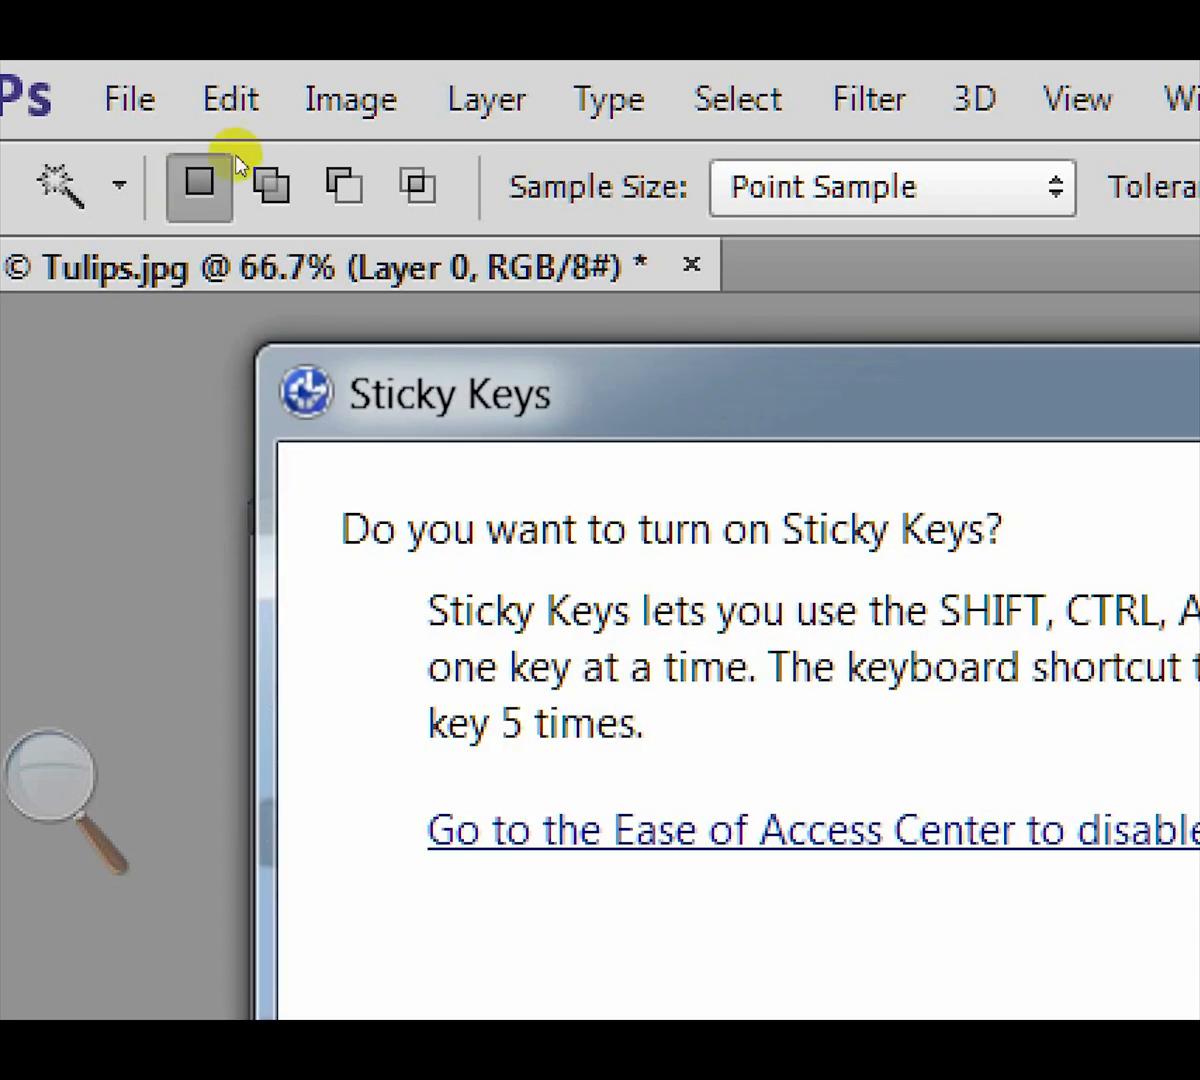
left_click(455, 398)
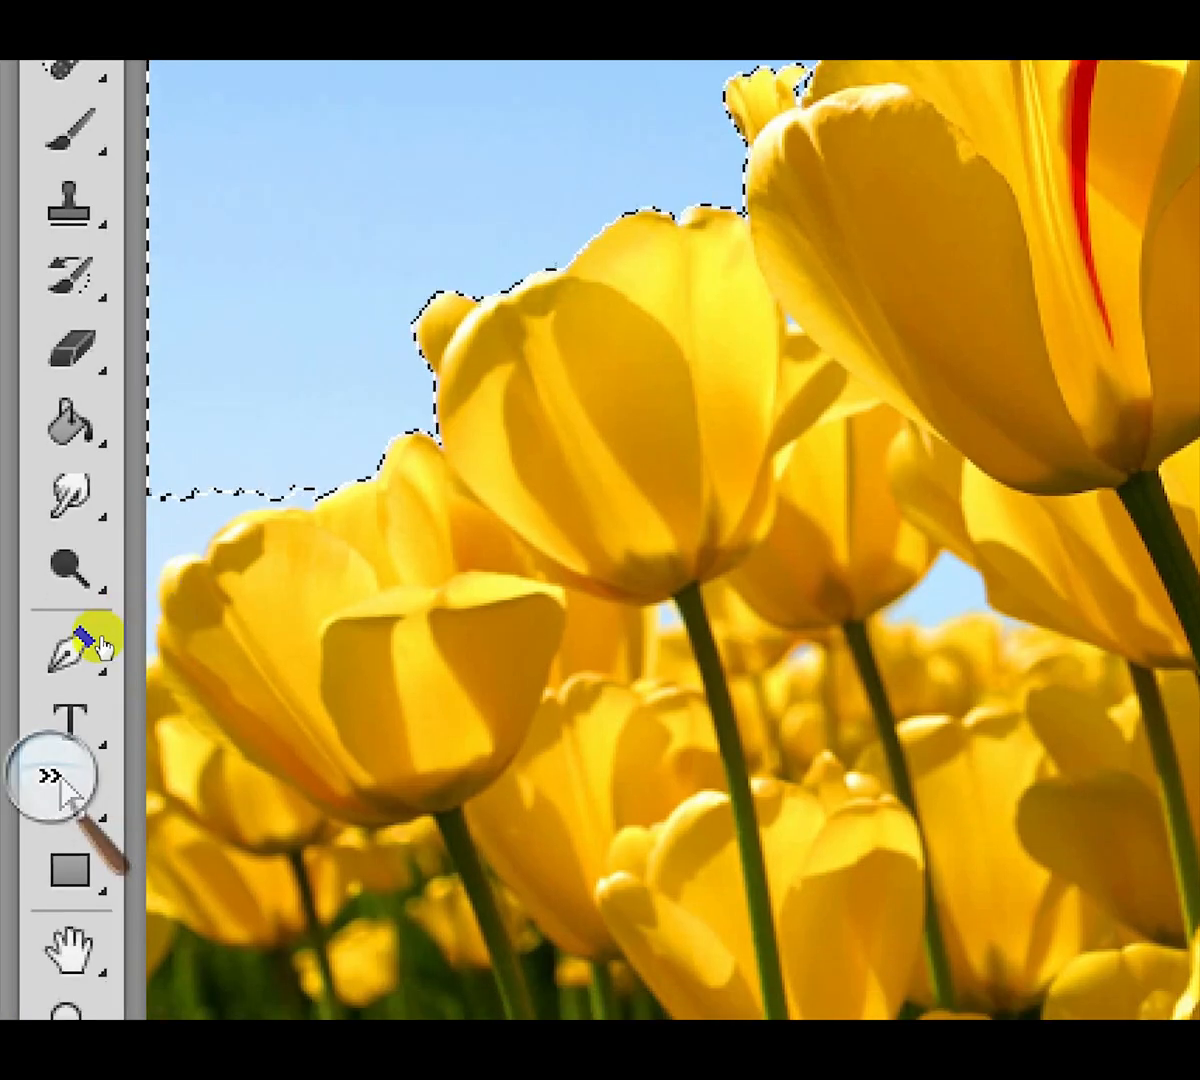
Step: Return the screen magnification to 100%, add the rest of the open sky to the selection, and extend it with Similar
left_click(105, 673)
key("super+minus")
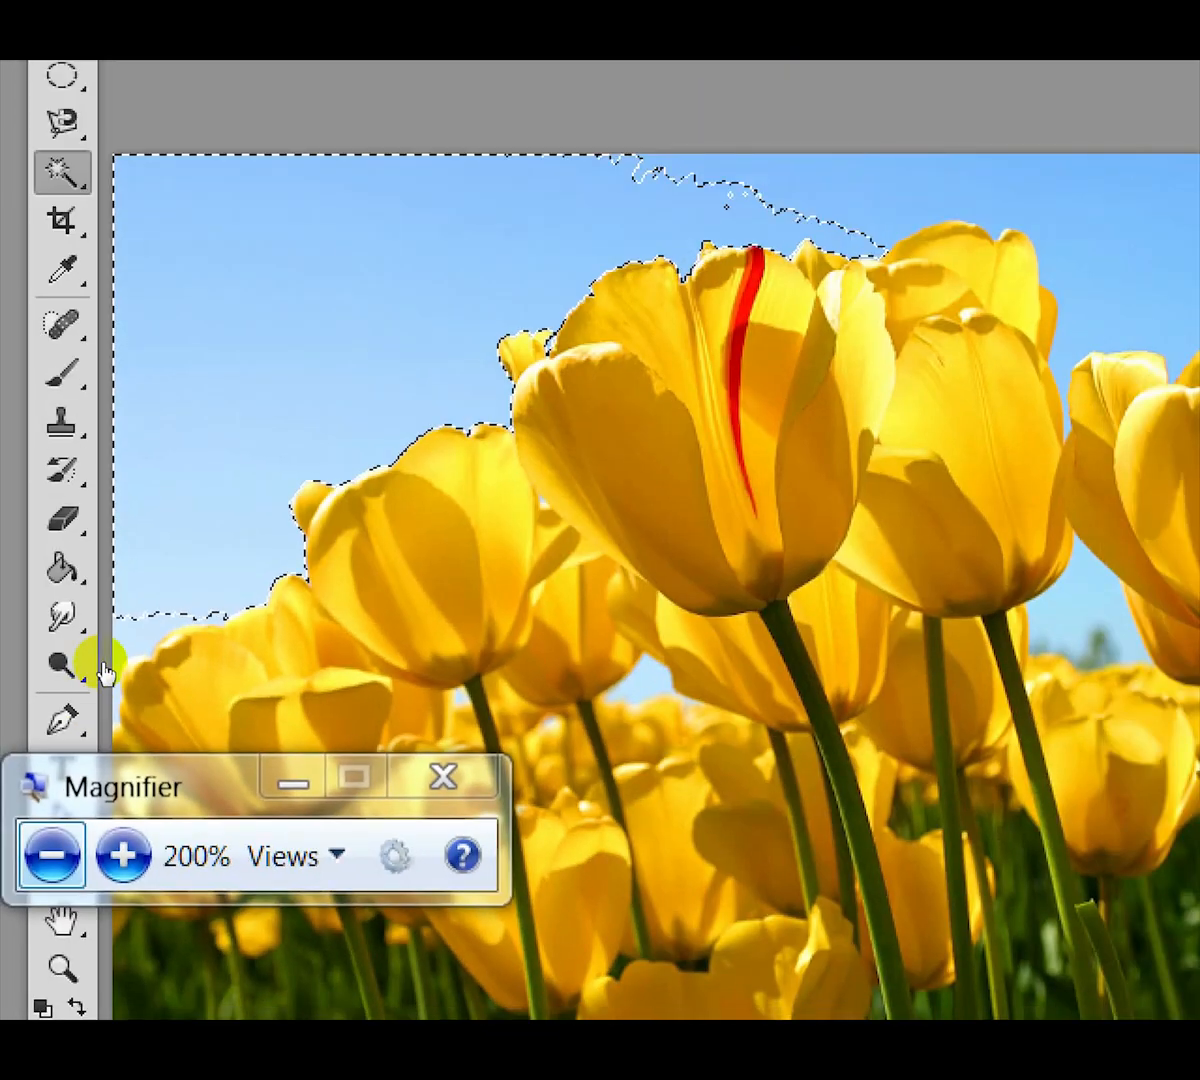
key("super+minus")
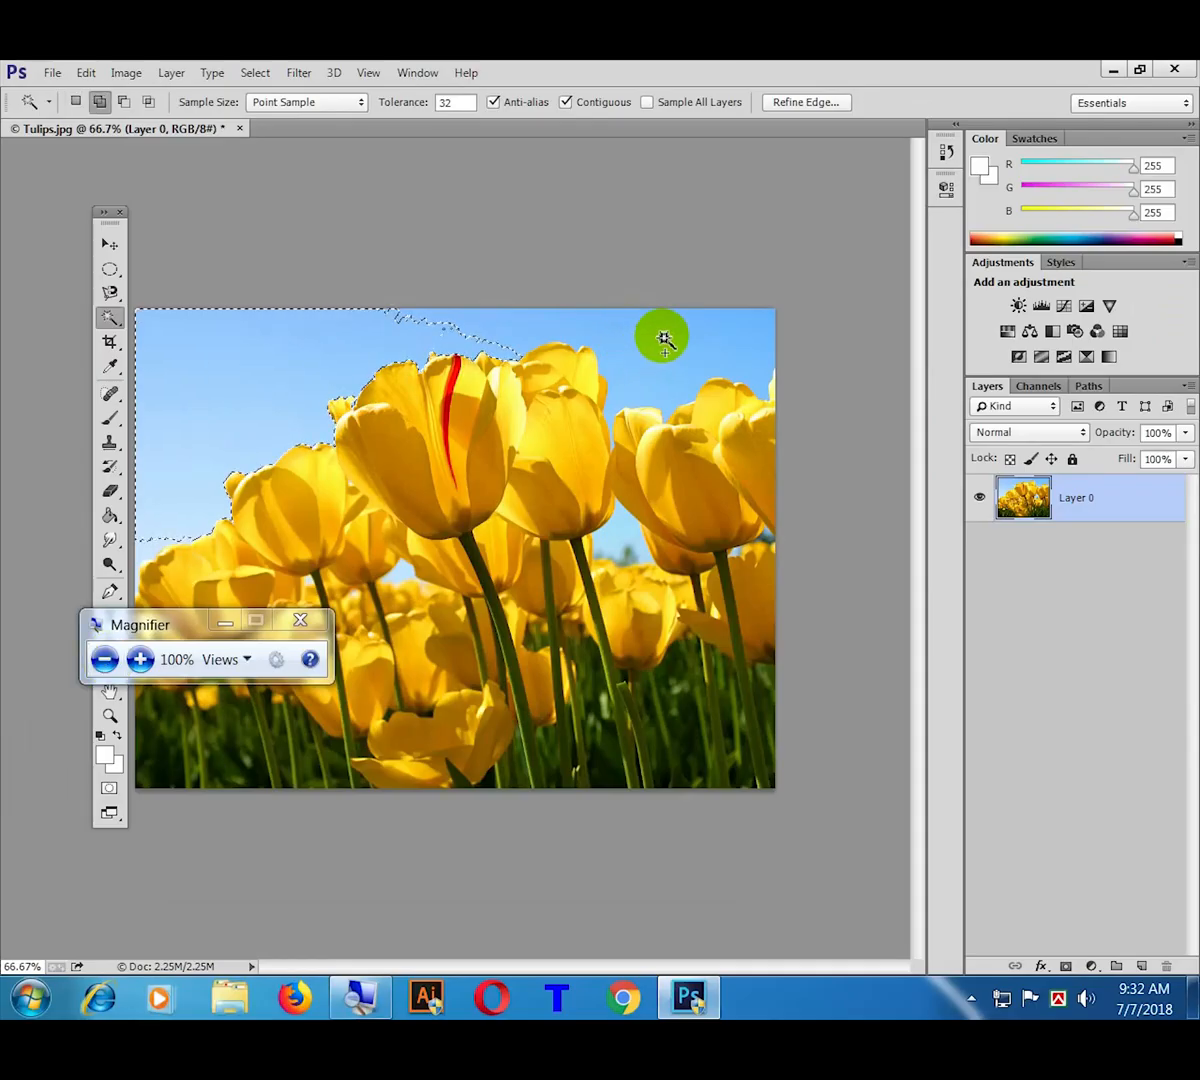
key("super+Escape")
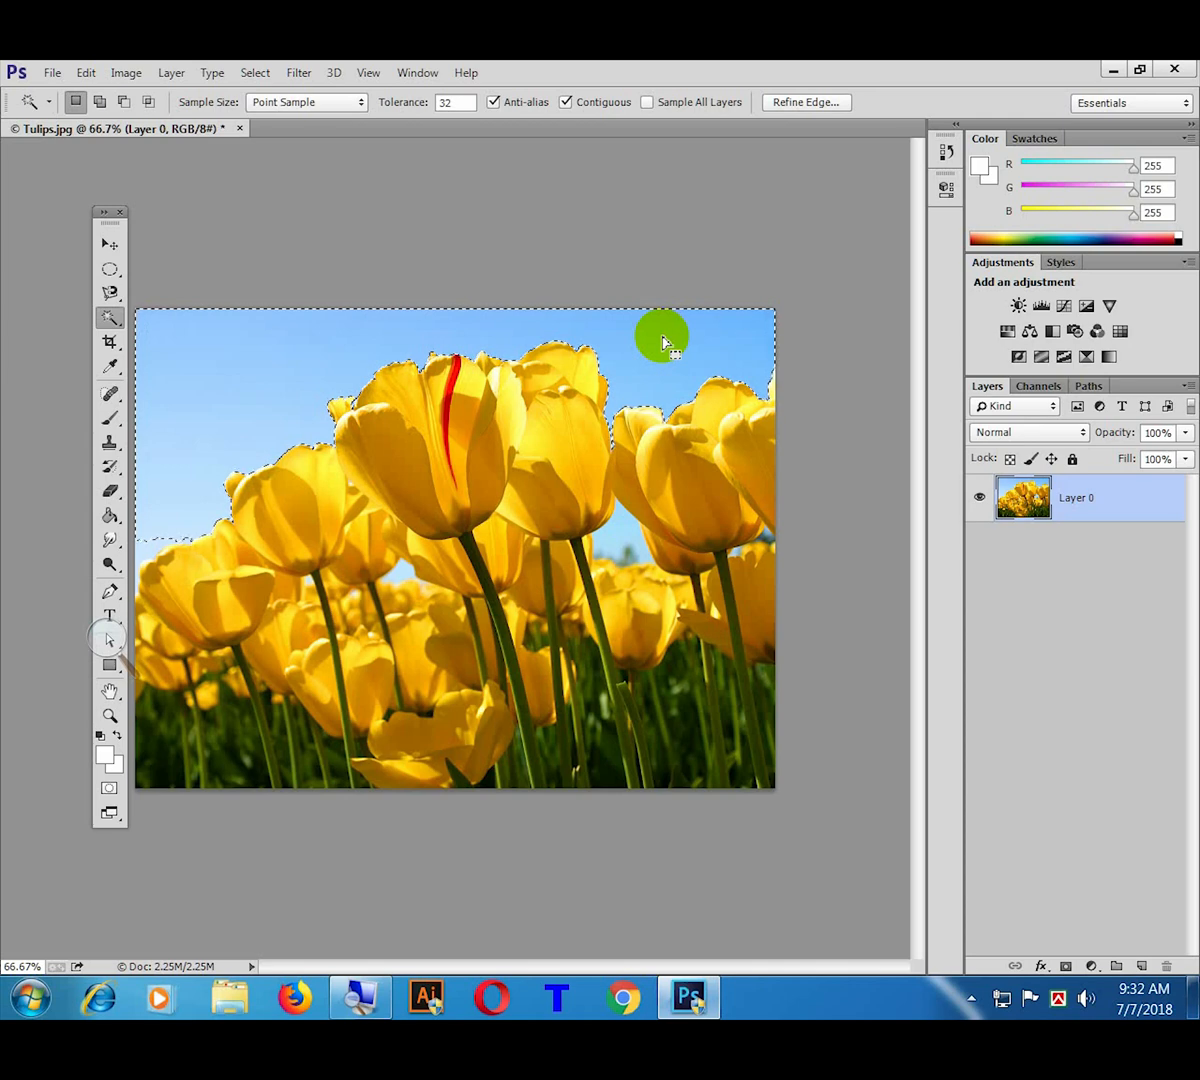
right_click(664, 342)
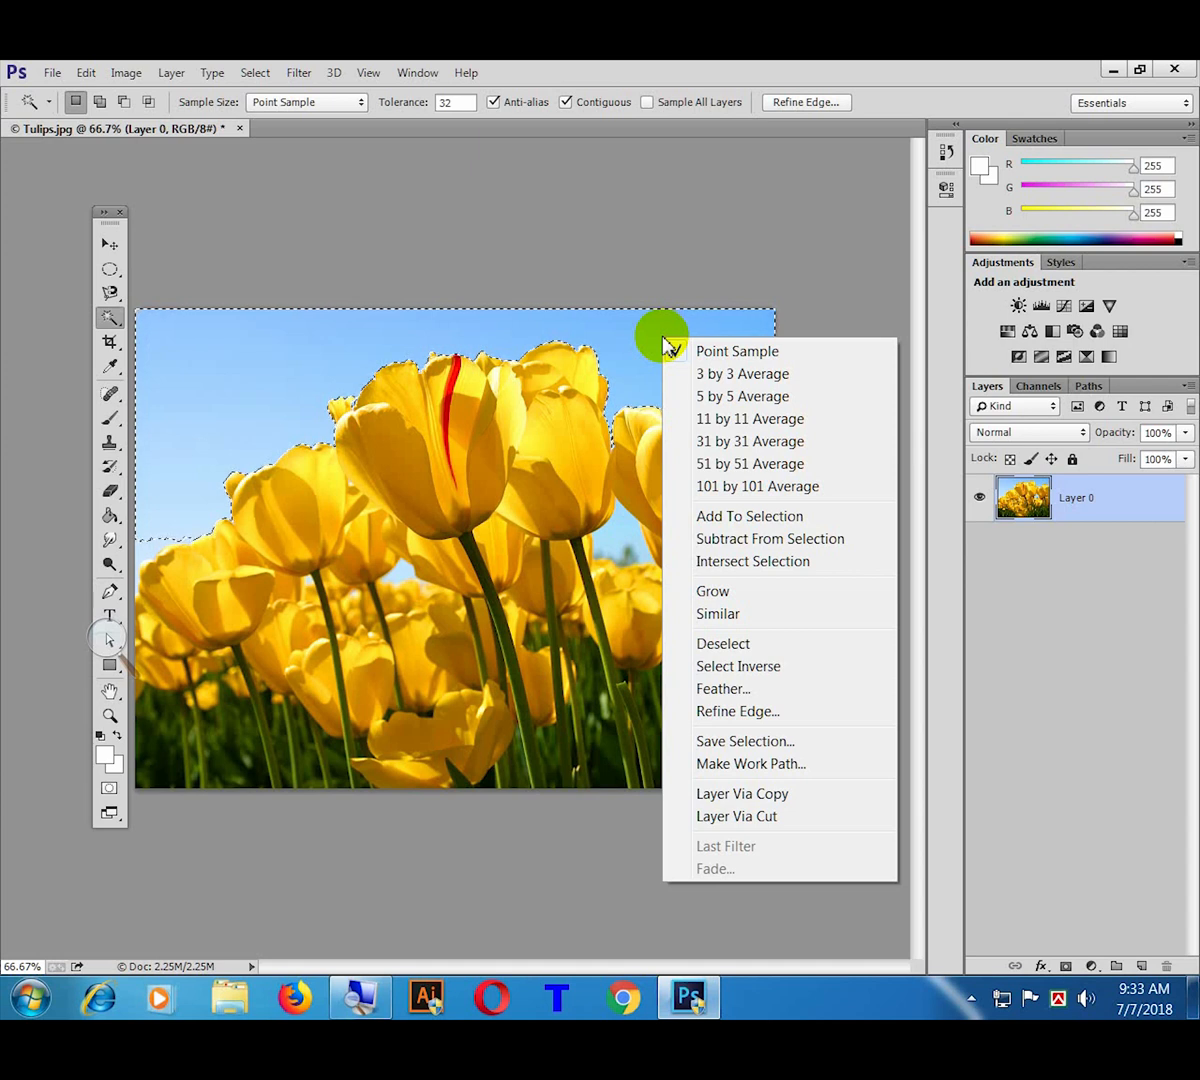
left_click(722, 613)
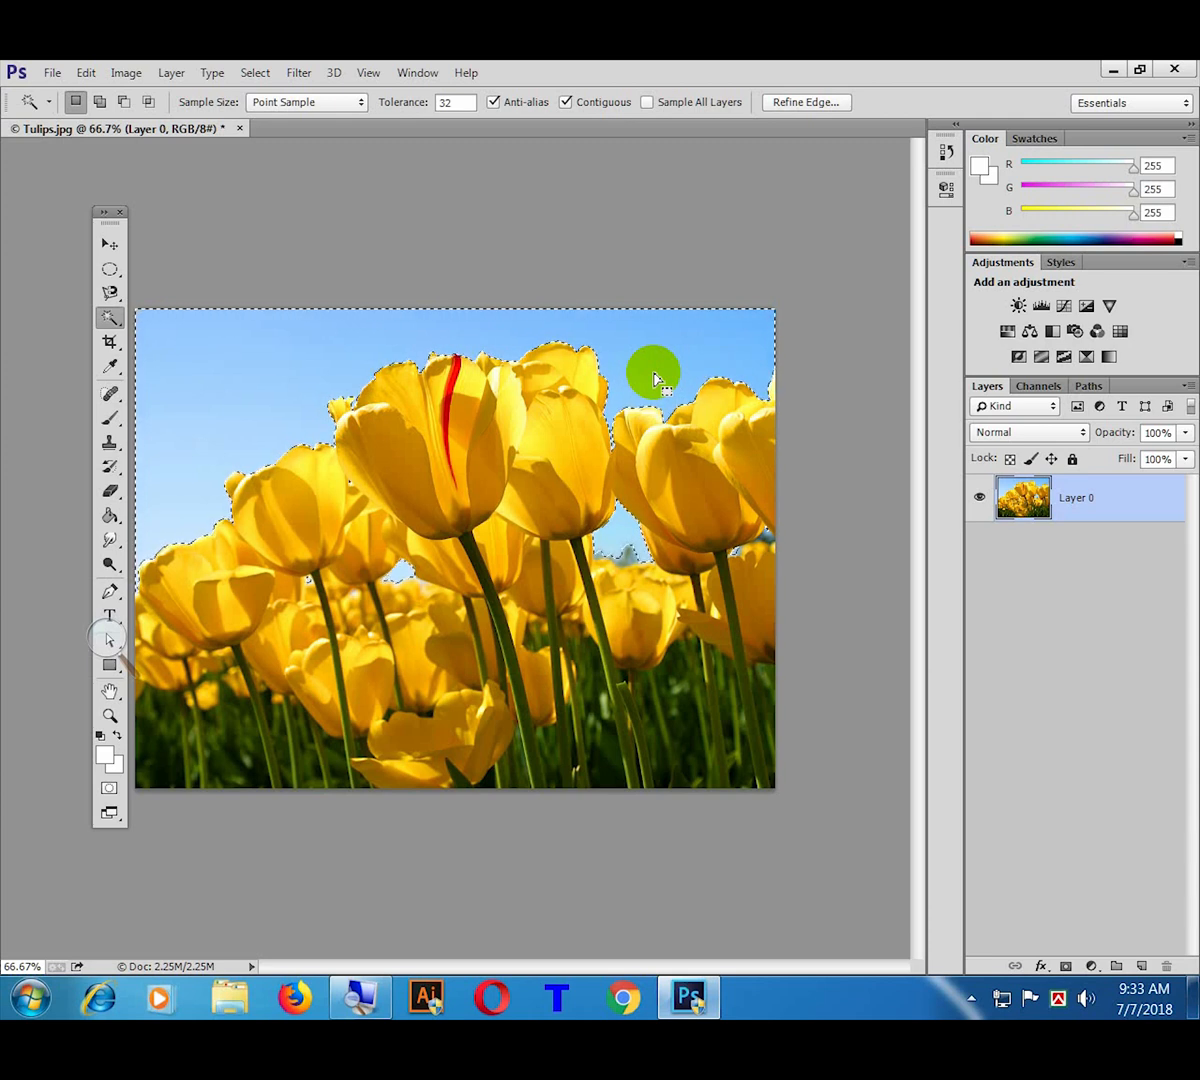
Step: Reselect the sky with the Magic Wand, extend the selection twice with Similar, and delete the selected sky
left_click(631, 375)
left_click(675, 347)
right_click(710, 352)
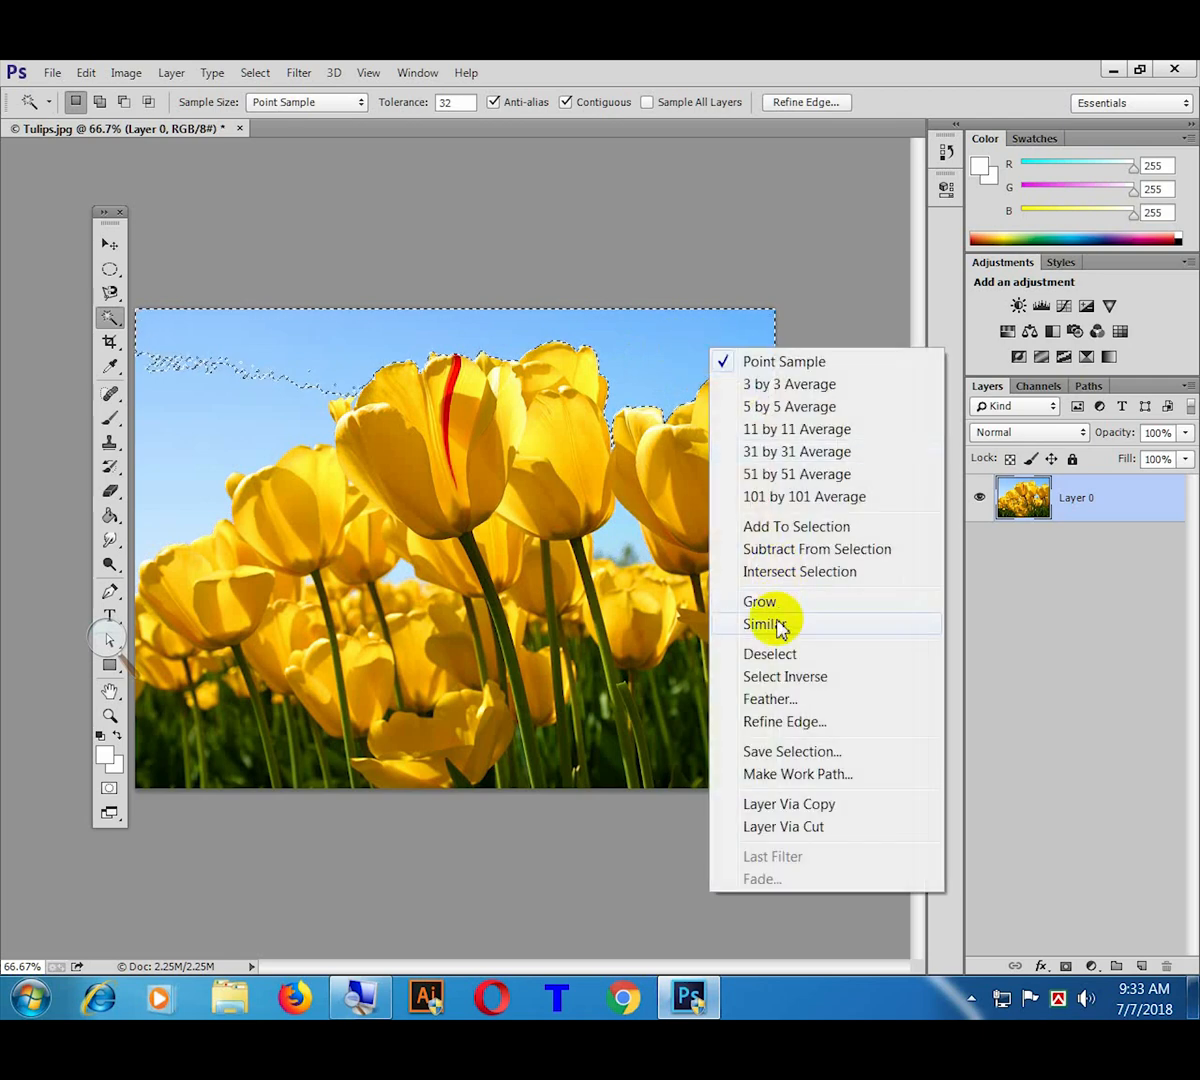
left_click(766, 622)
right_click(657, 366)
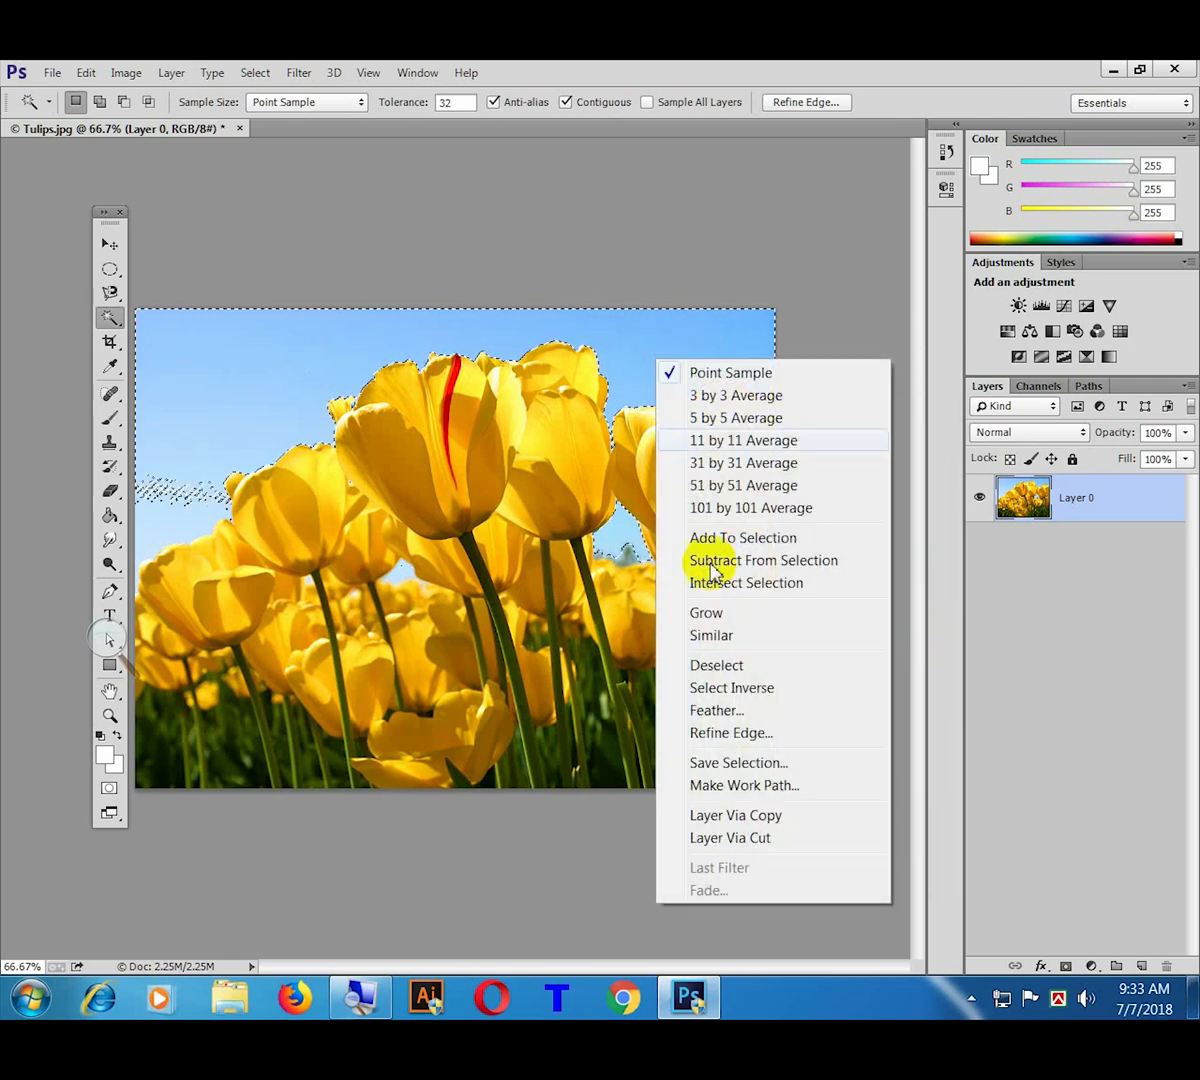
left_click(710, 634)
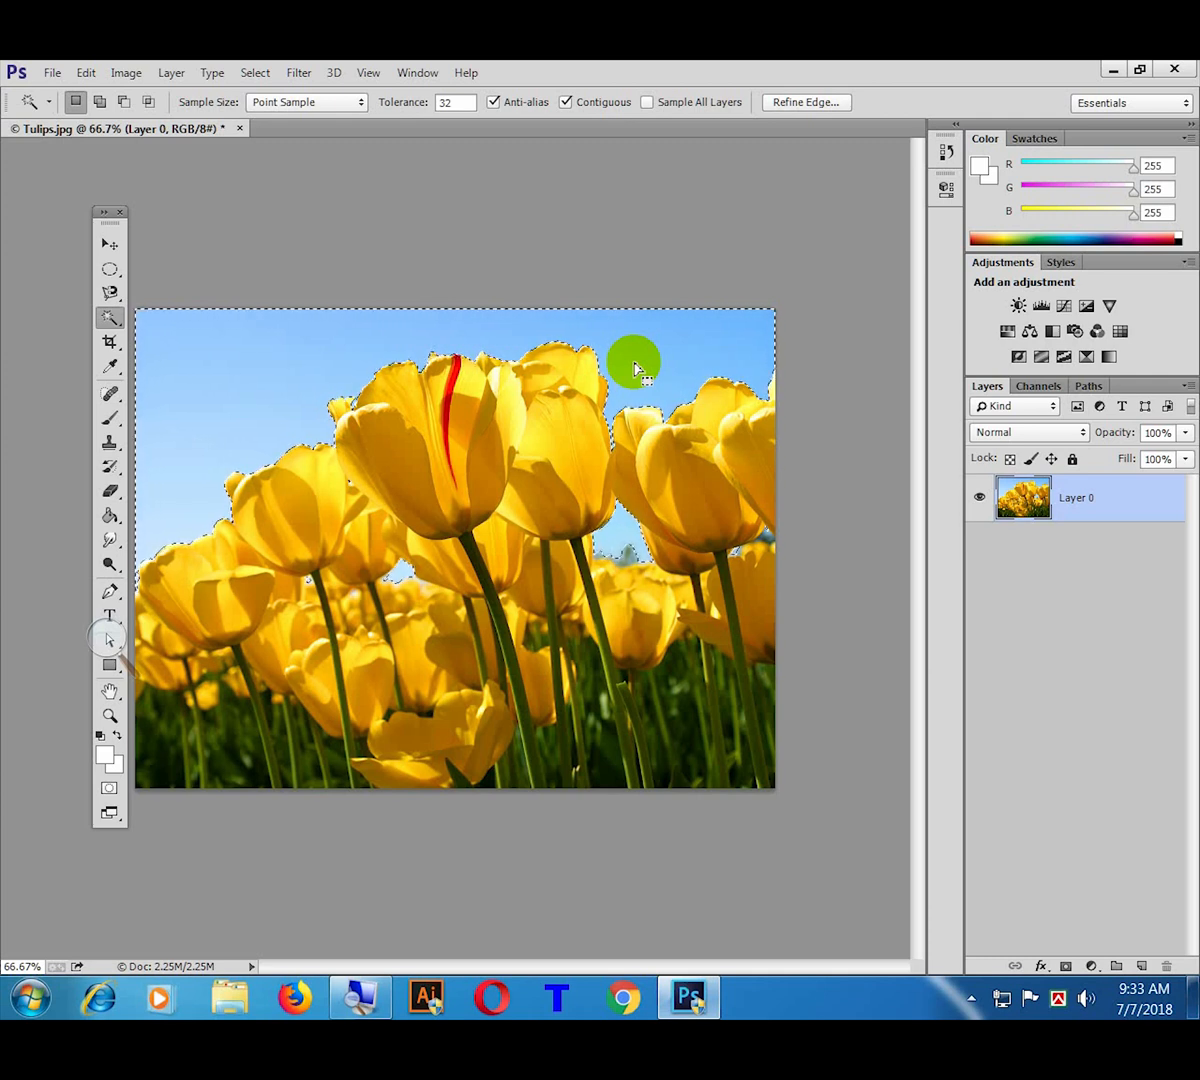
key("Delete")
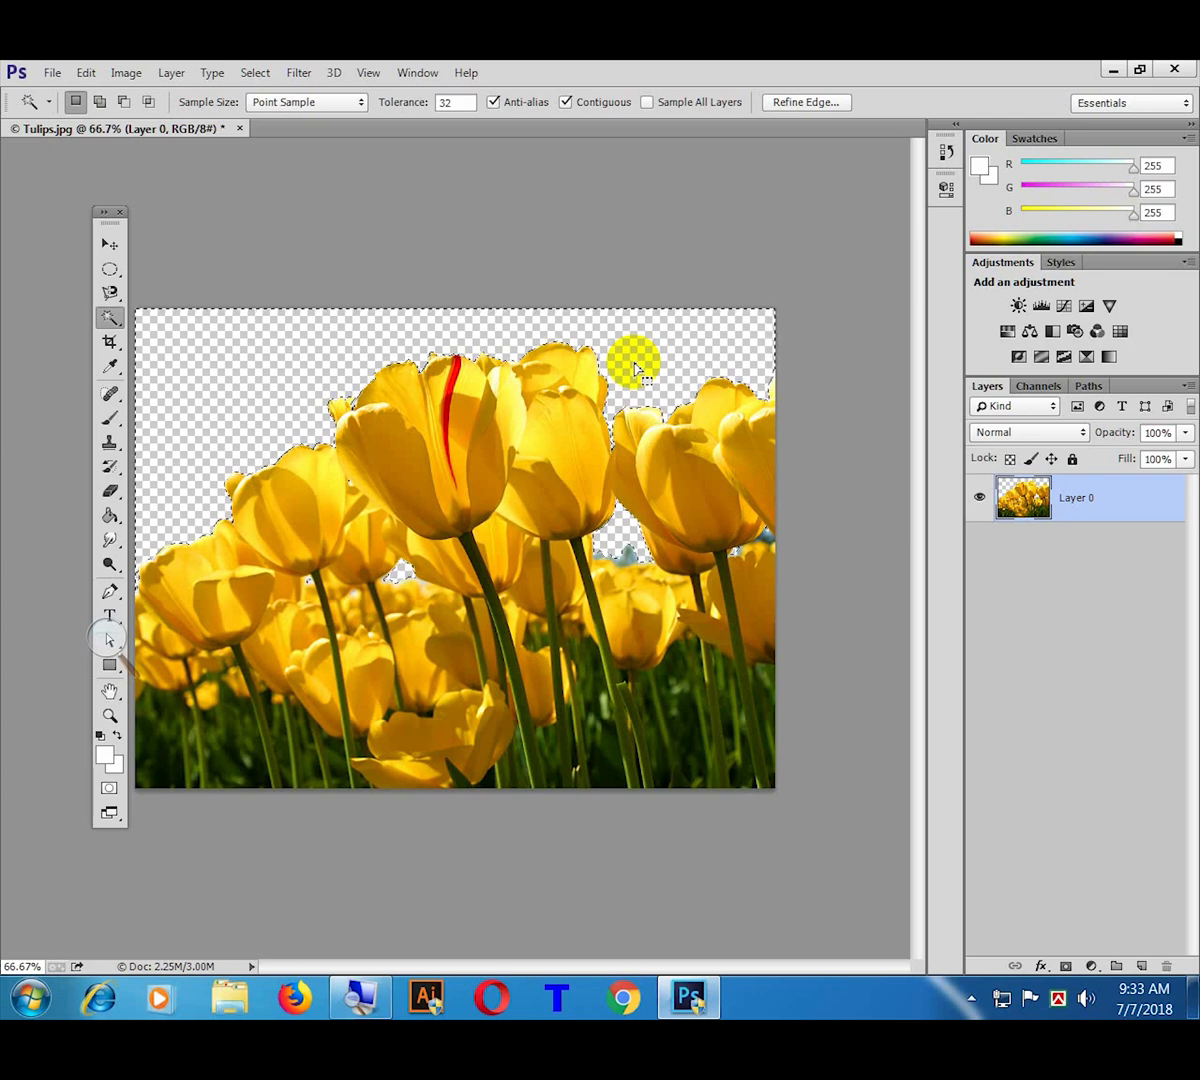
Step: Create a new empty layer with default settings above the tulips layer, and clear the sky selection
left_click(171, 72)
mouse_move(186, 97)
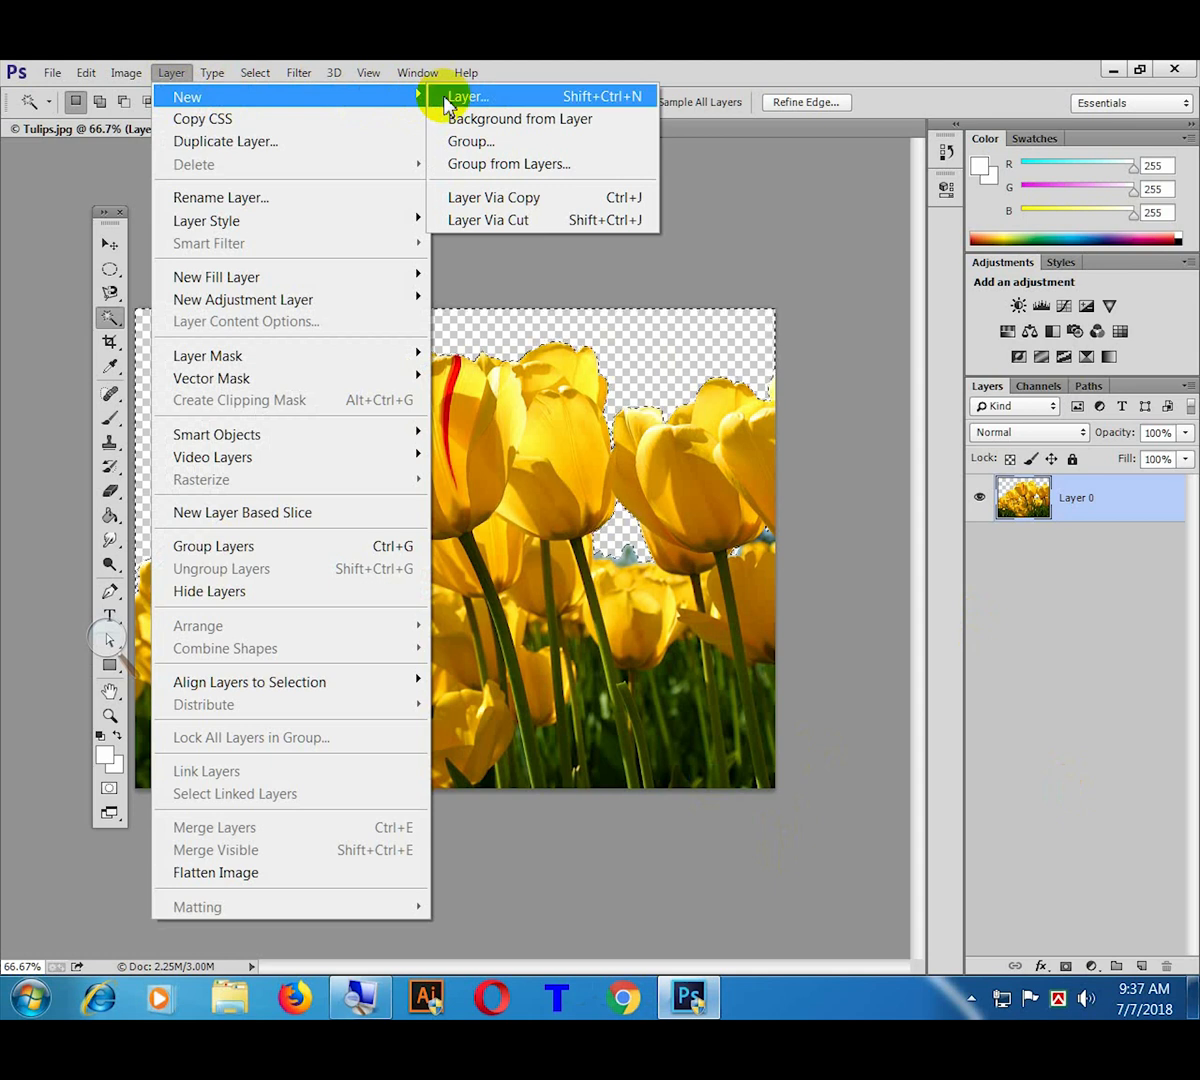
left_click(465, 100)
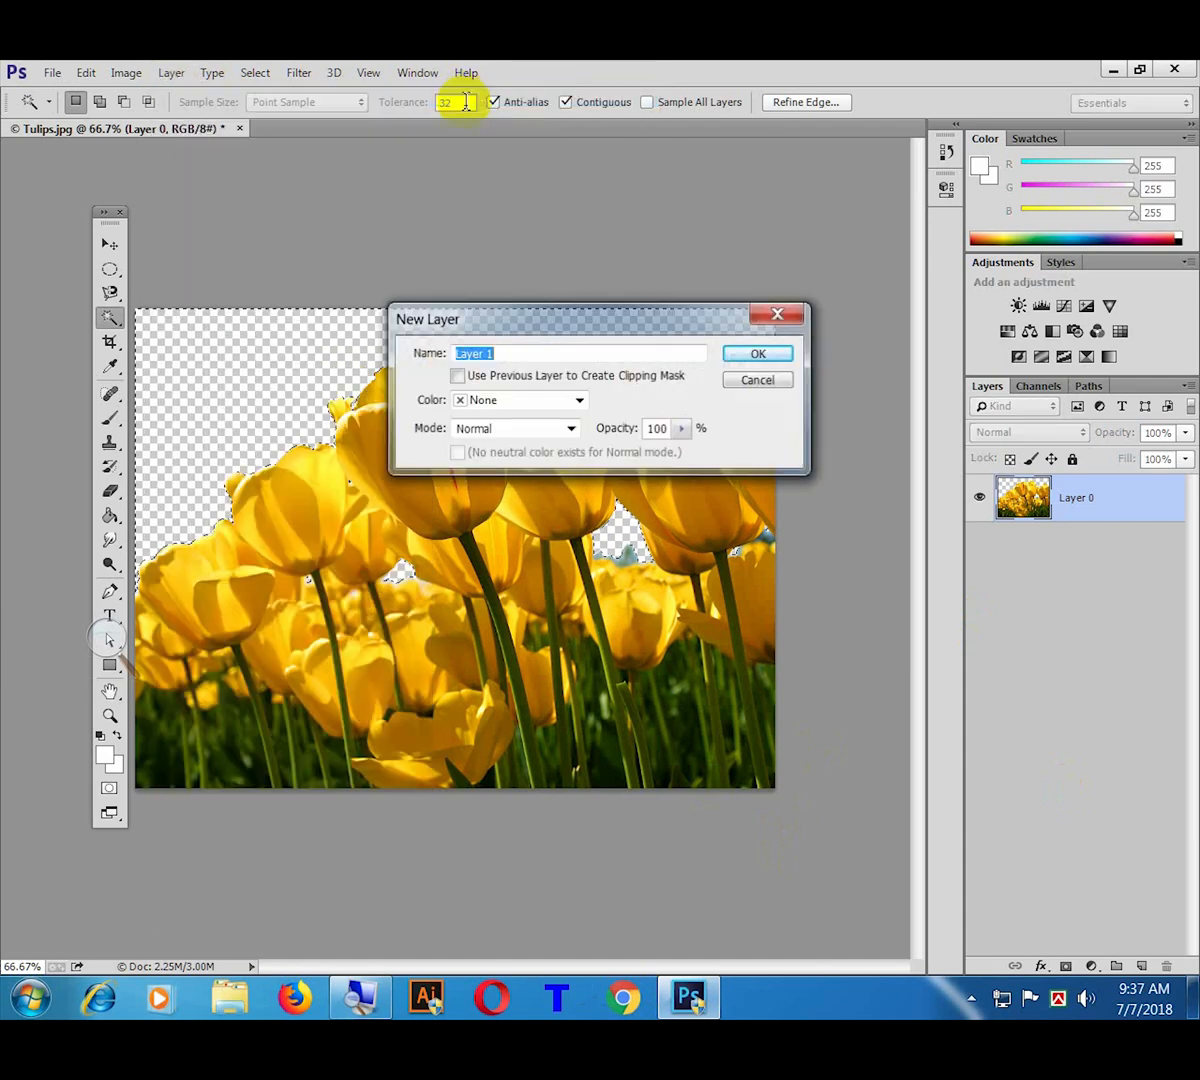
left_click(763, 351)
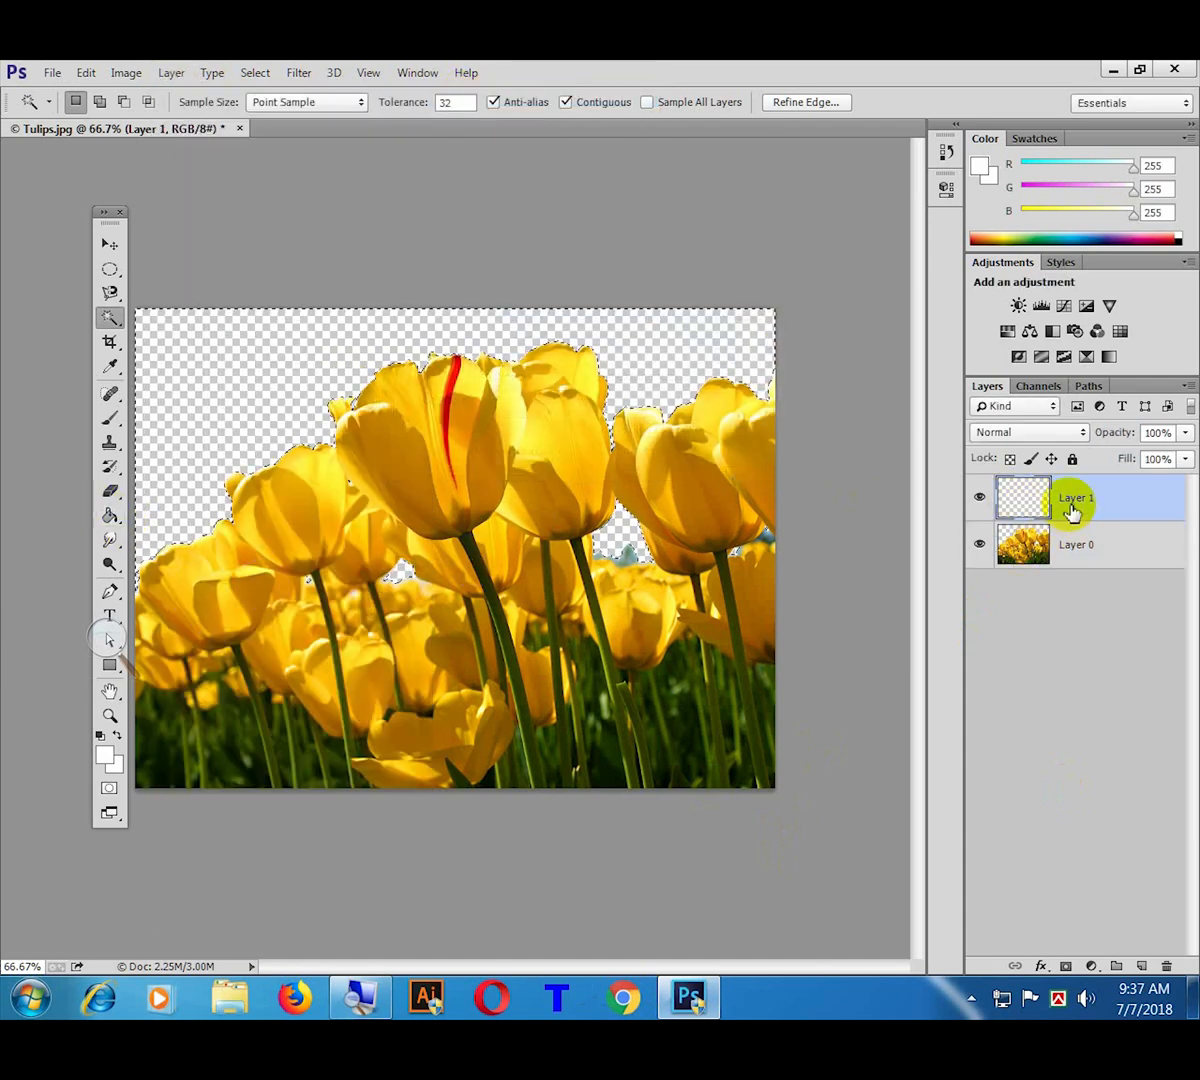
left_click(262, 74)
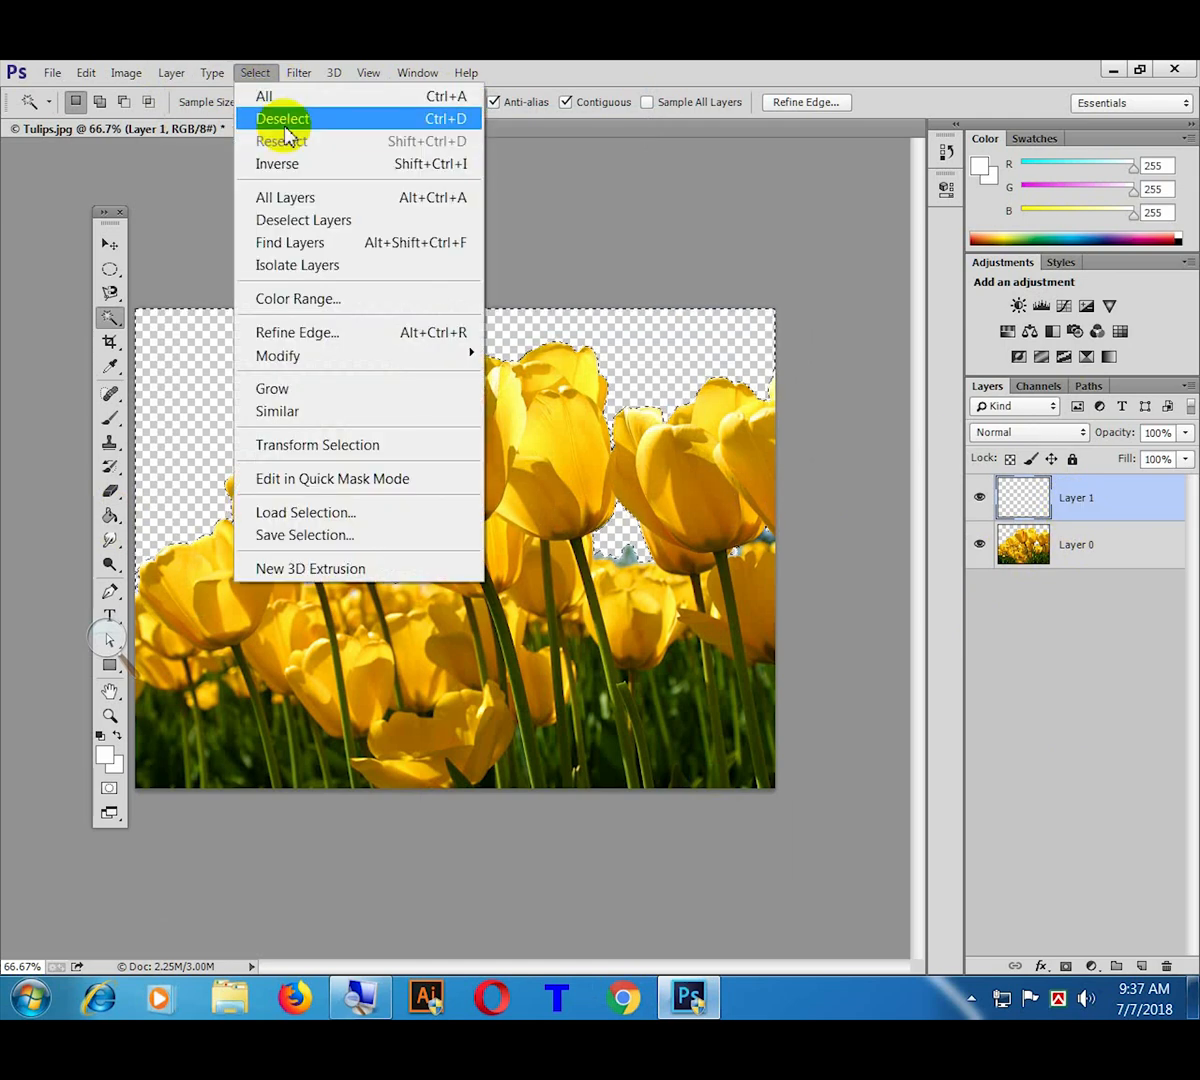
left_click(285, 120)
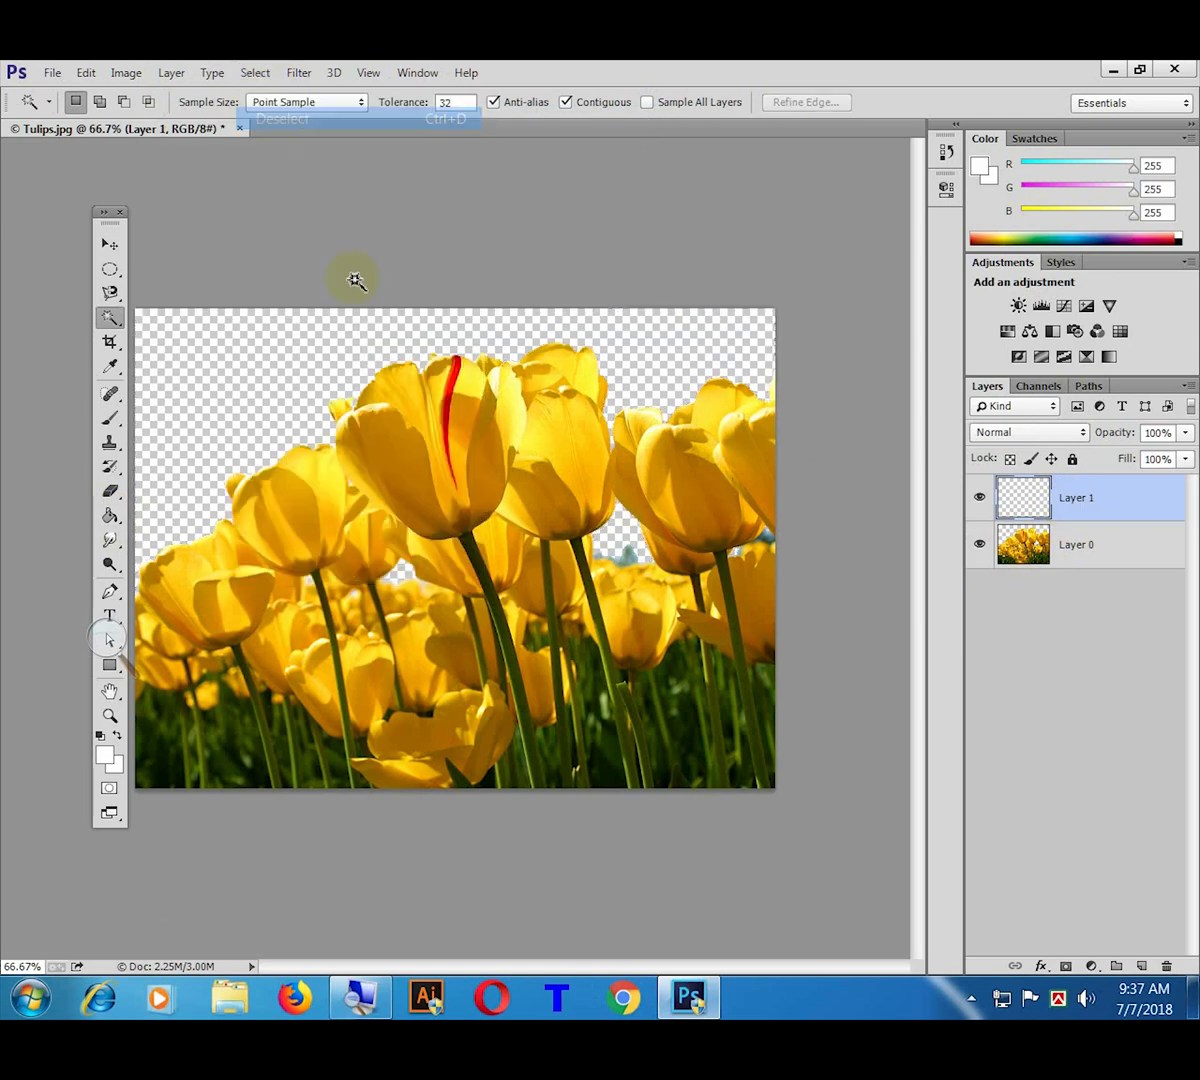
left_click(252, 76)
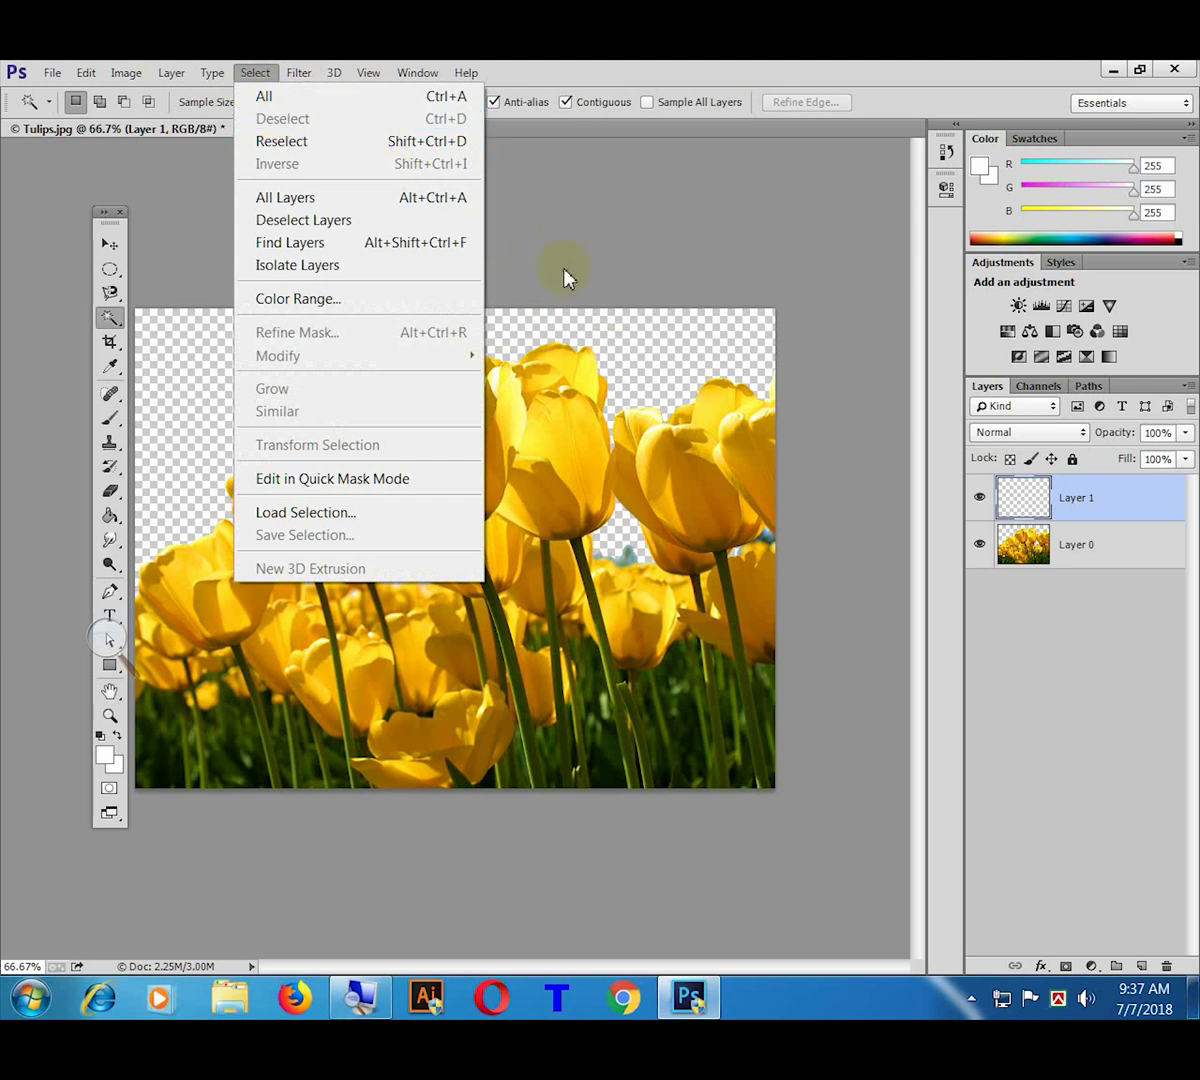
left_click(1121, 503)
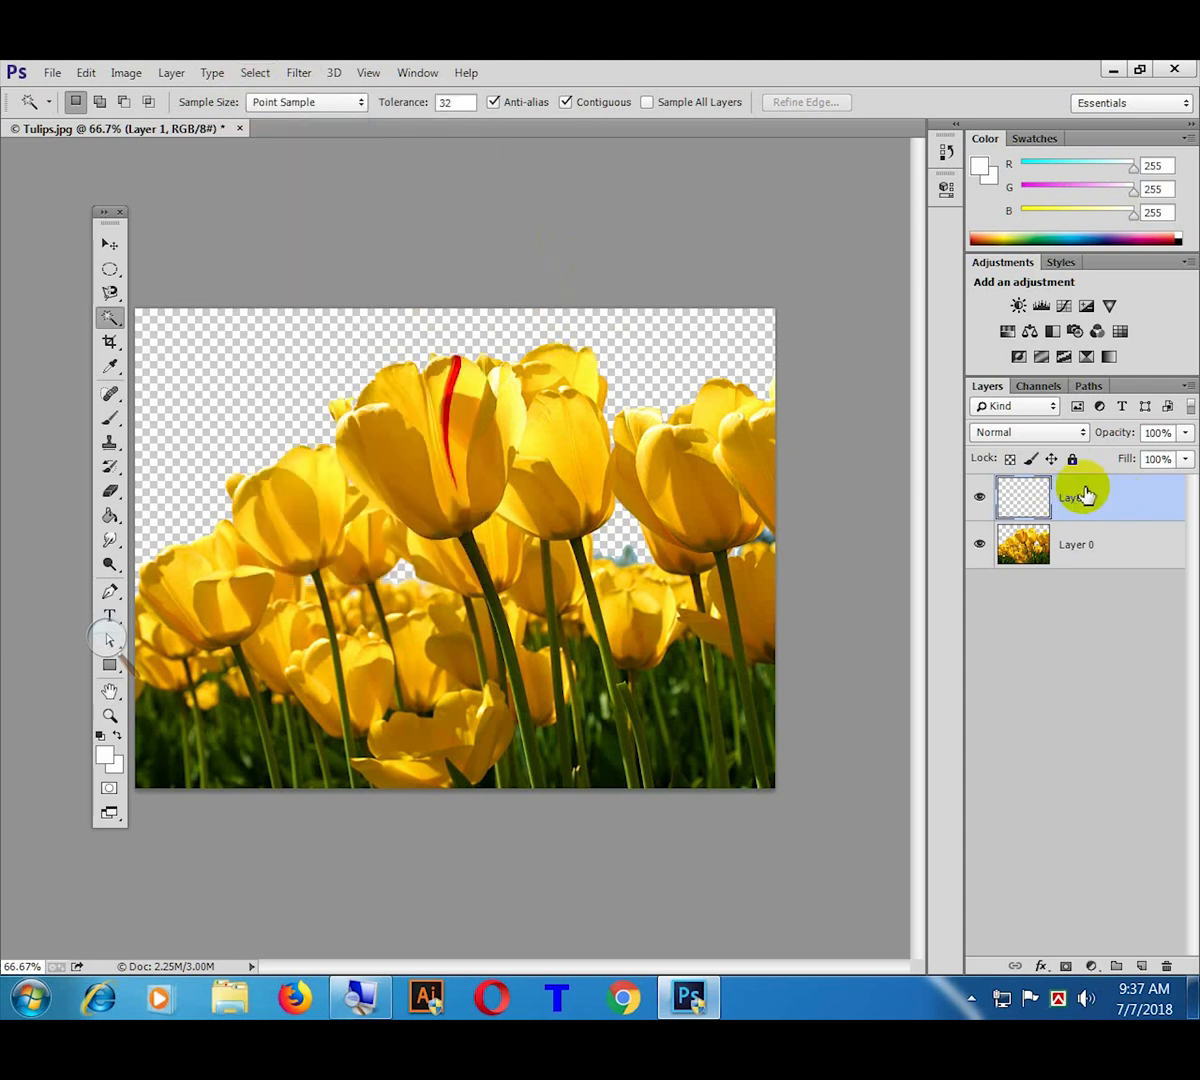
Step: Set the foreground color to purple #9f00a9 and fill the new empty layer with it using the Paint Bucket tool
left_click(109, 515)
left_click(104, 756)
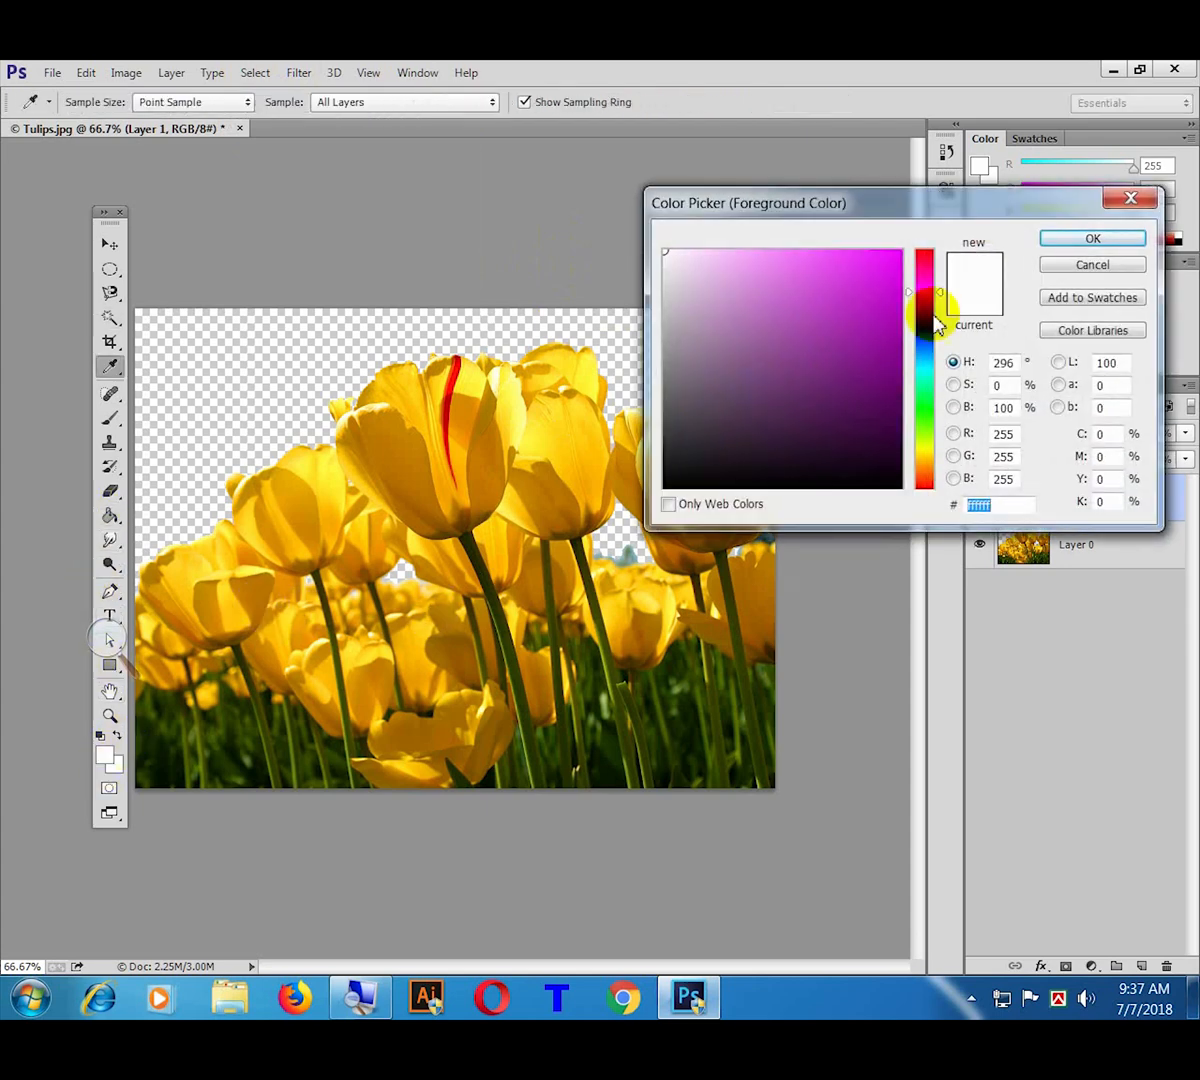
left_click(901, 330)
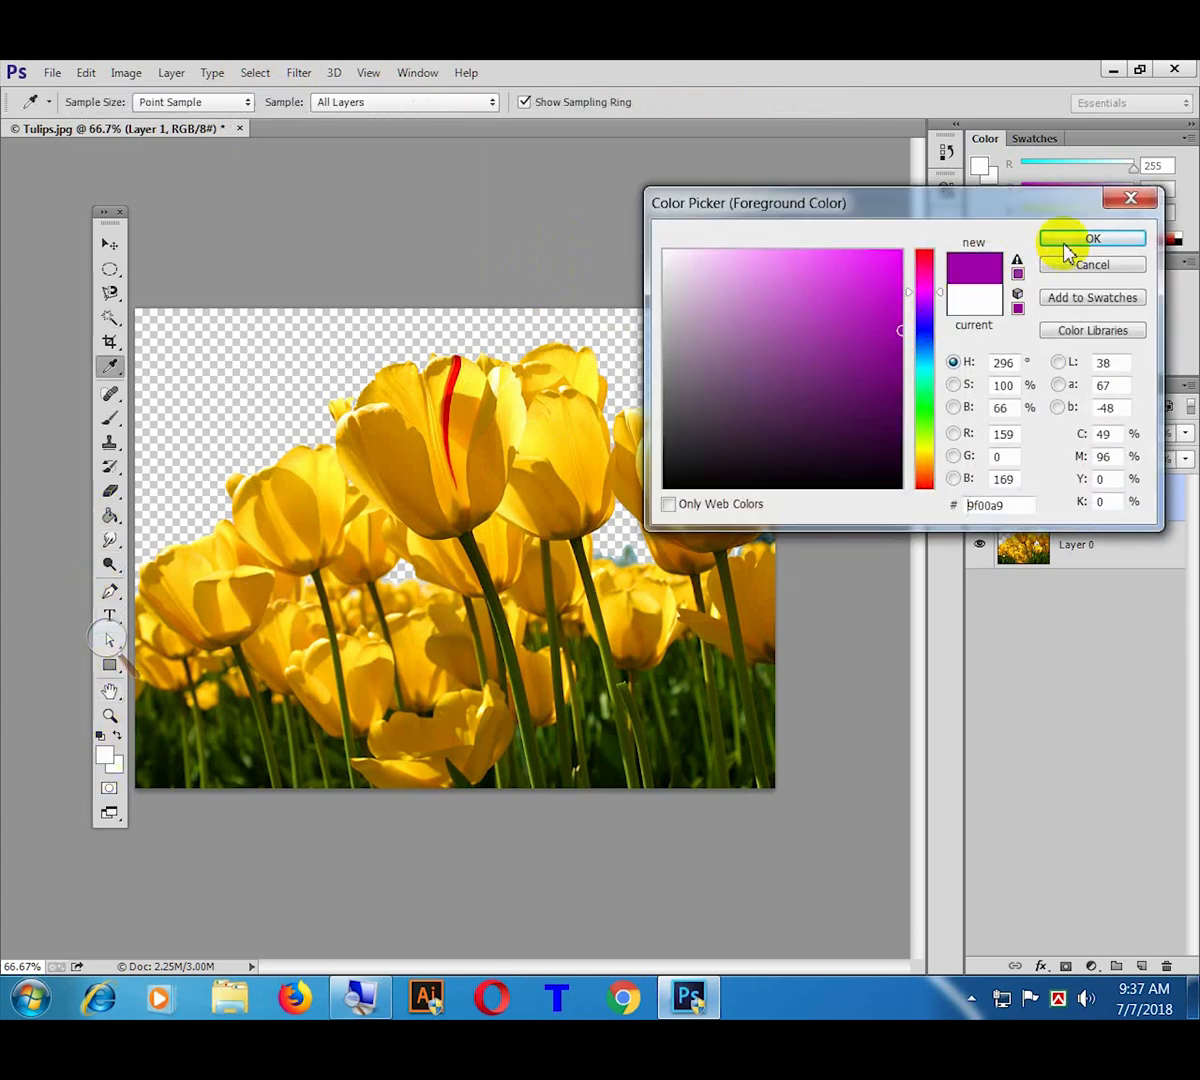
left_click(1080, 240)
left_click(643, 360)
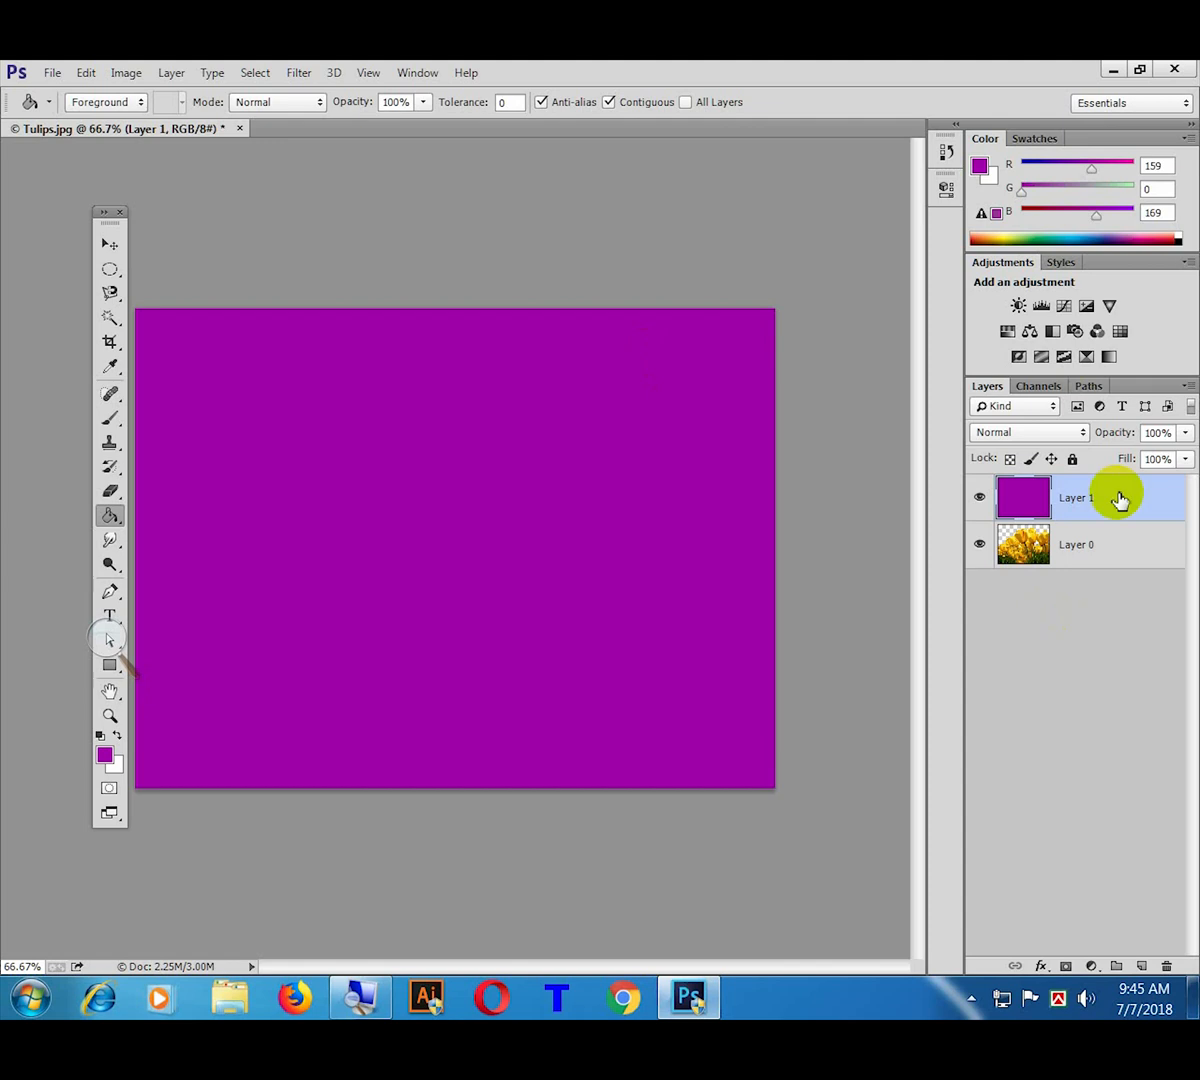
Step: Move the purple layer beneath the tulips layer as its background and keep the purple layer selected
left_click_drag(1119, 500, 1120, 585)
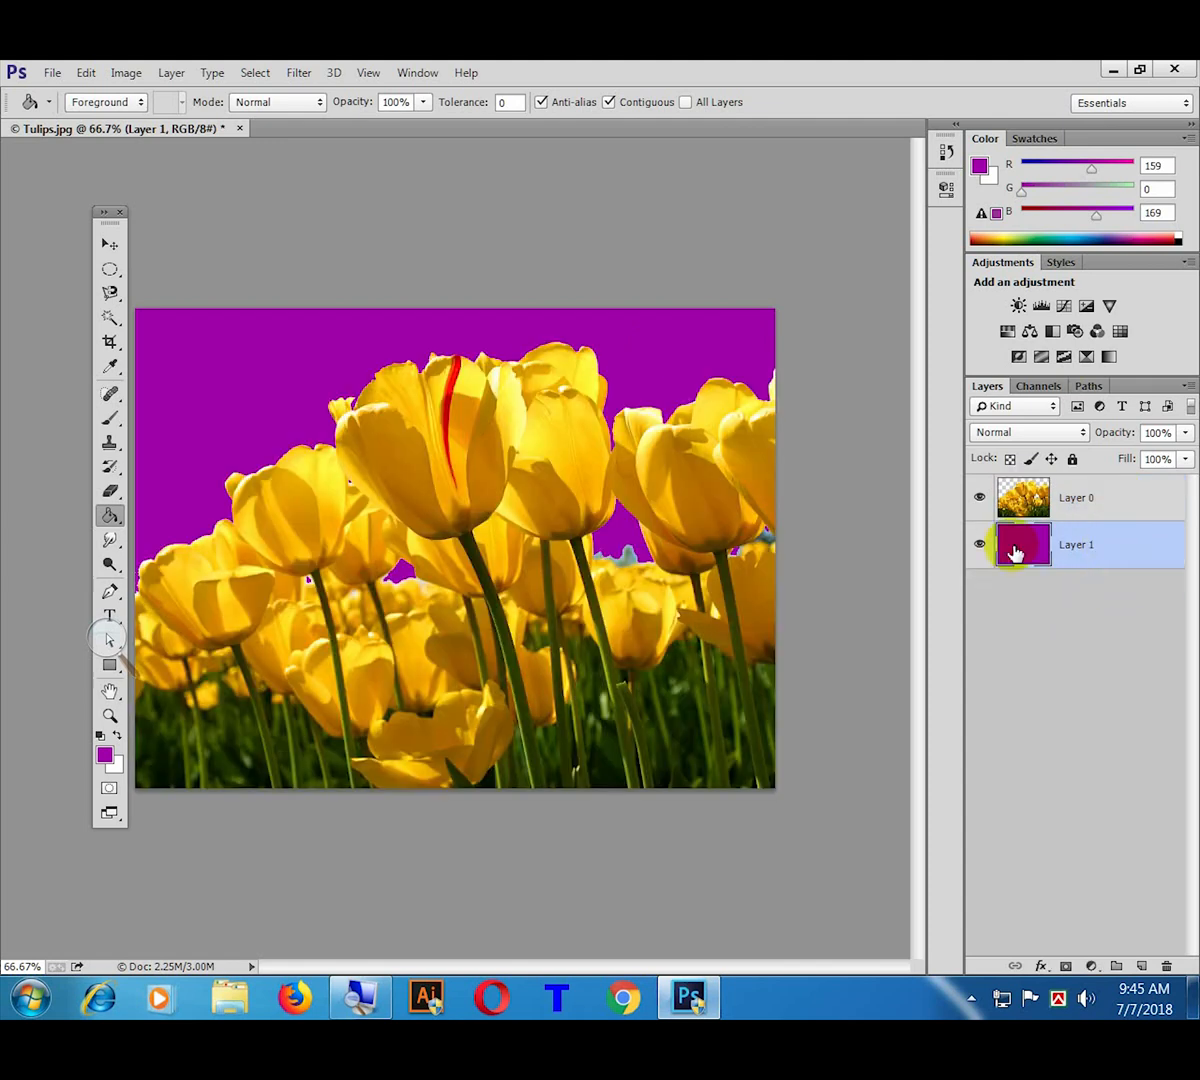
left_click(1070, 499)
left_click(1025, 564)
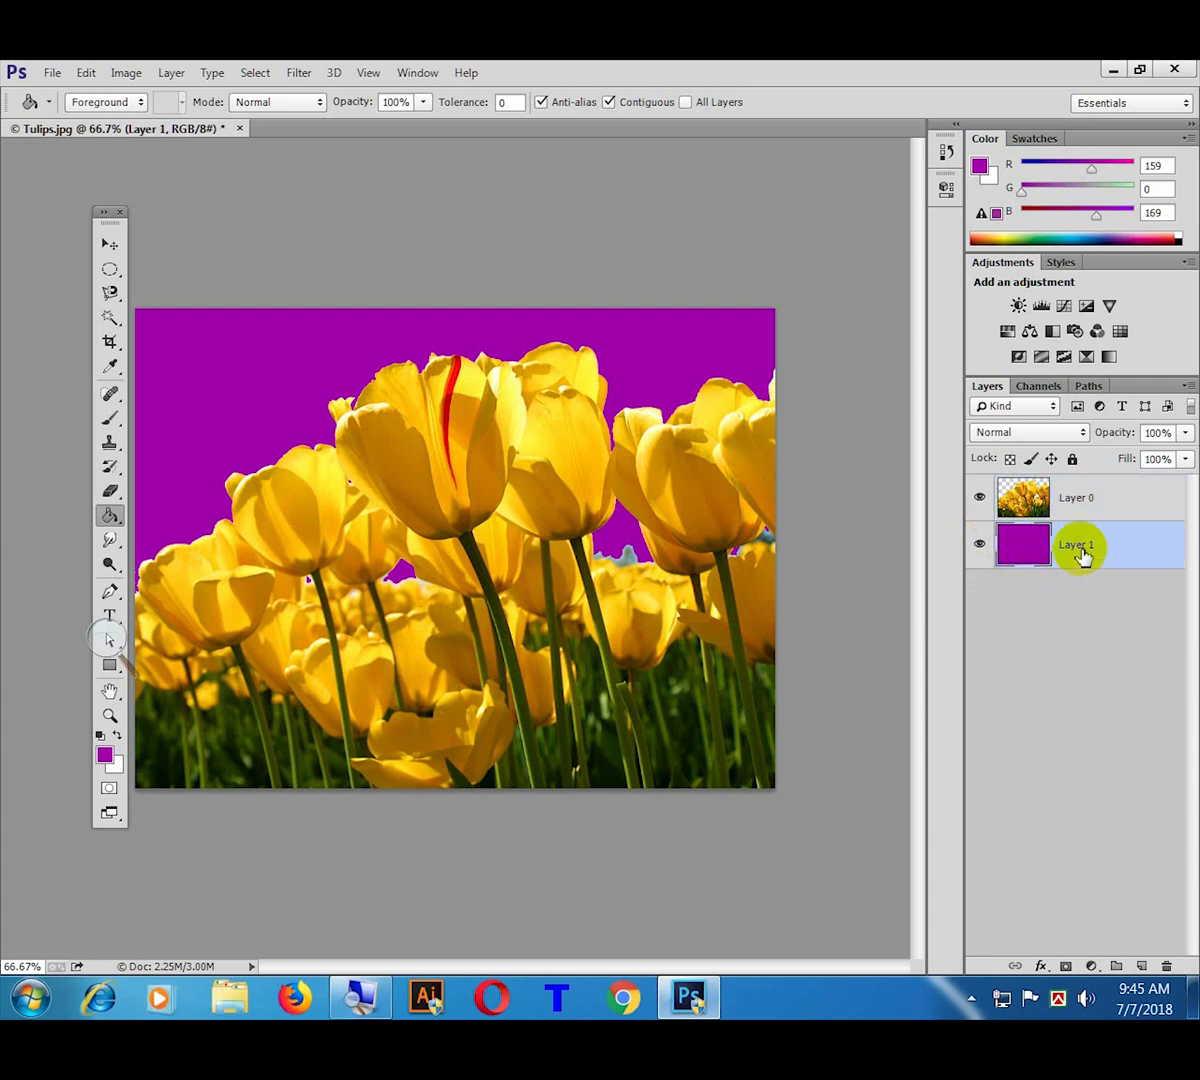
Step: Set the foreground color to light pink #f391f9 and refill the background layer behind the tulips with it
left_click(105, 756)
left_click(811, 286)
left_click(762, 256)
key("Return")
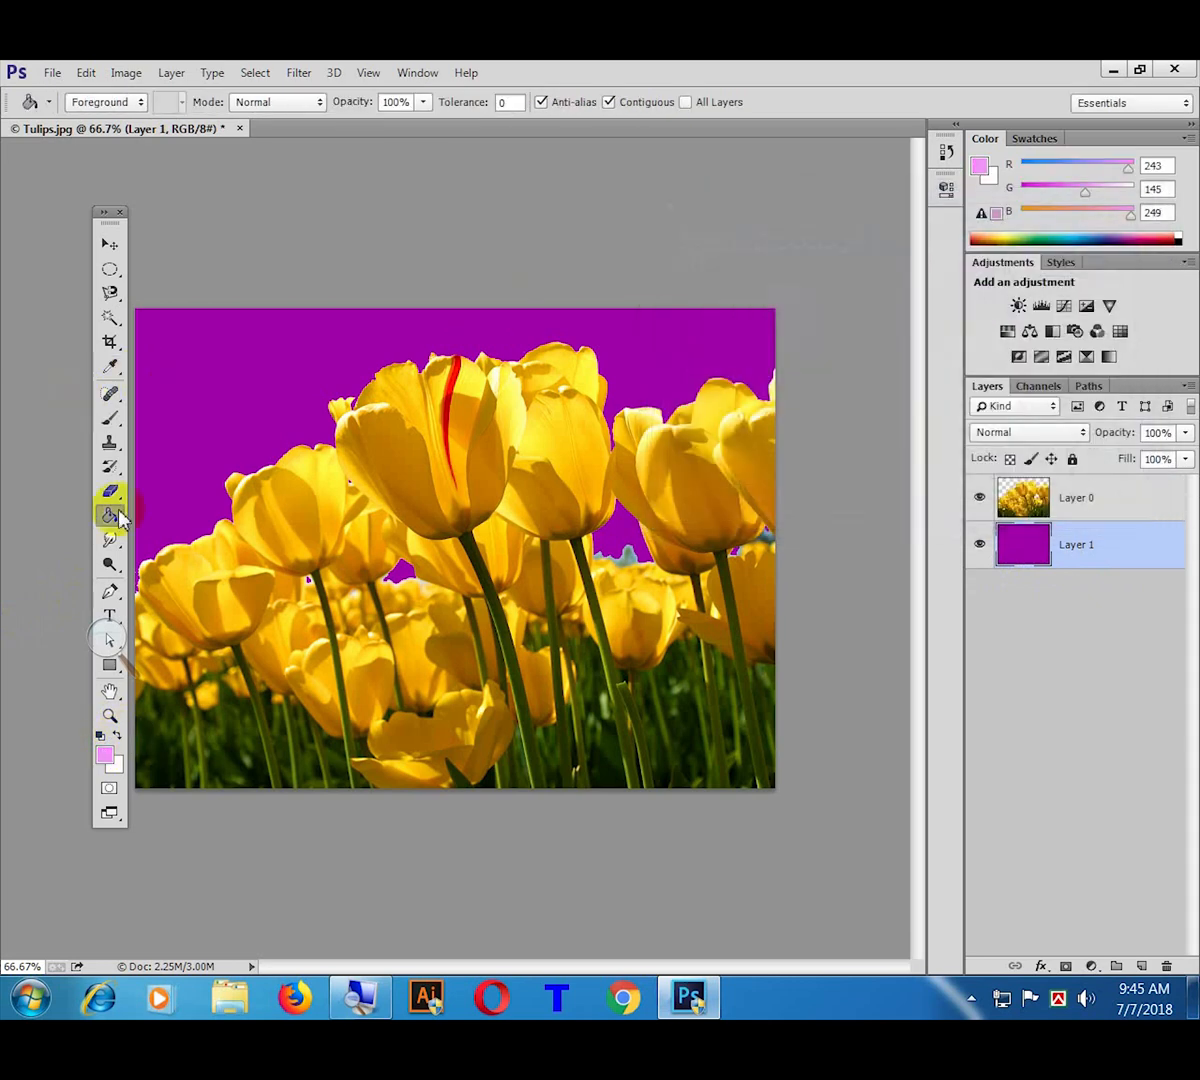
left_click(237, 430)
Step: Pick turquoise #0fe9d7 as the new foreground color for the background layer
left_click(105, 756)
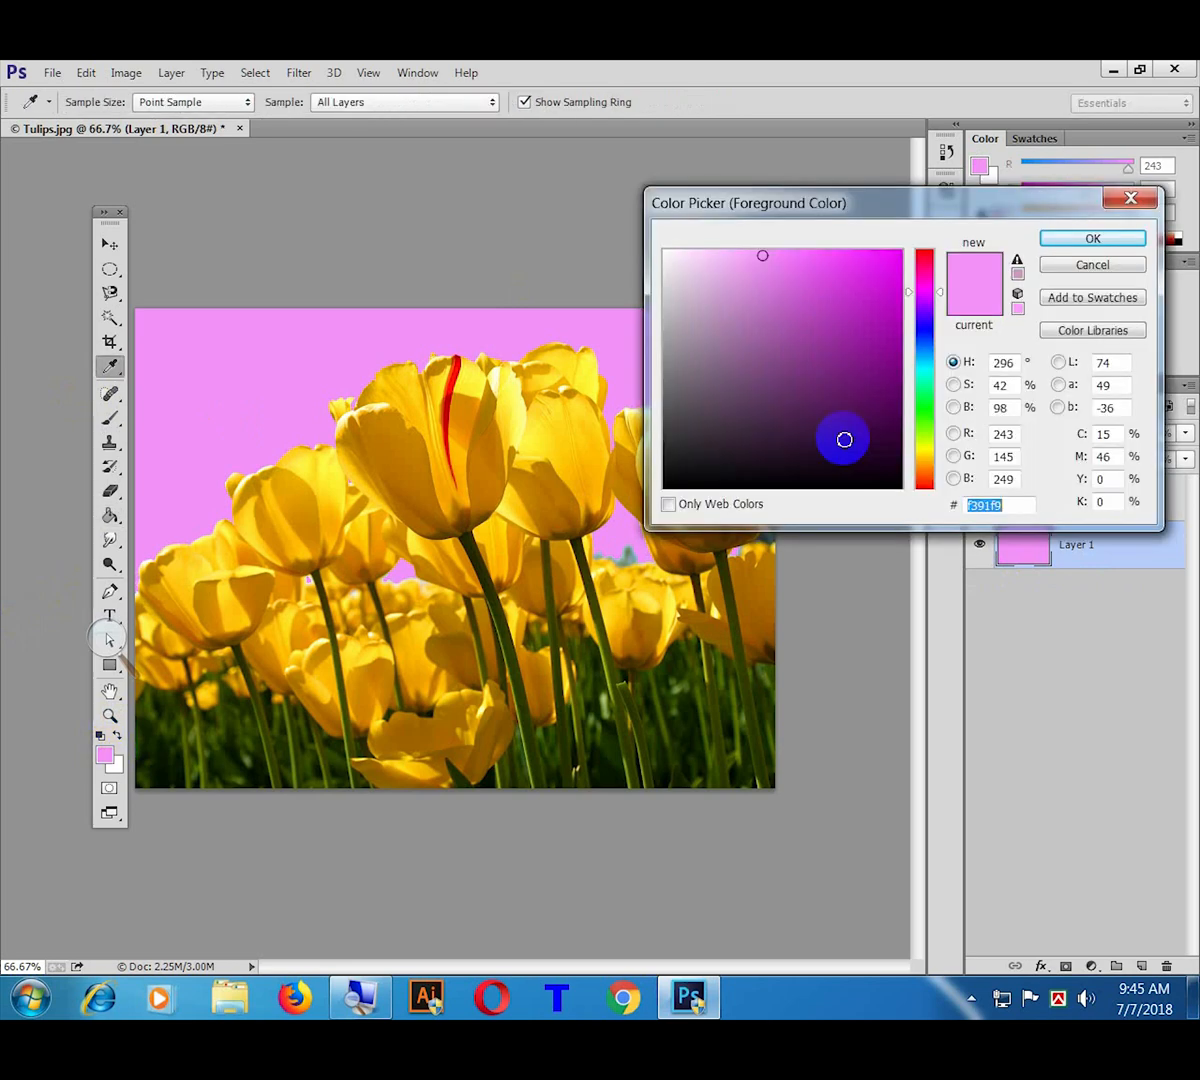
left_click(930, 371)
left_click(887, 270)
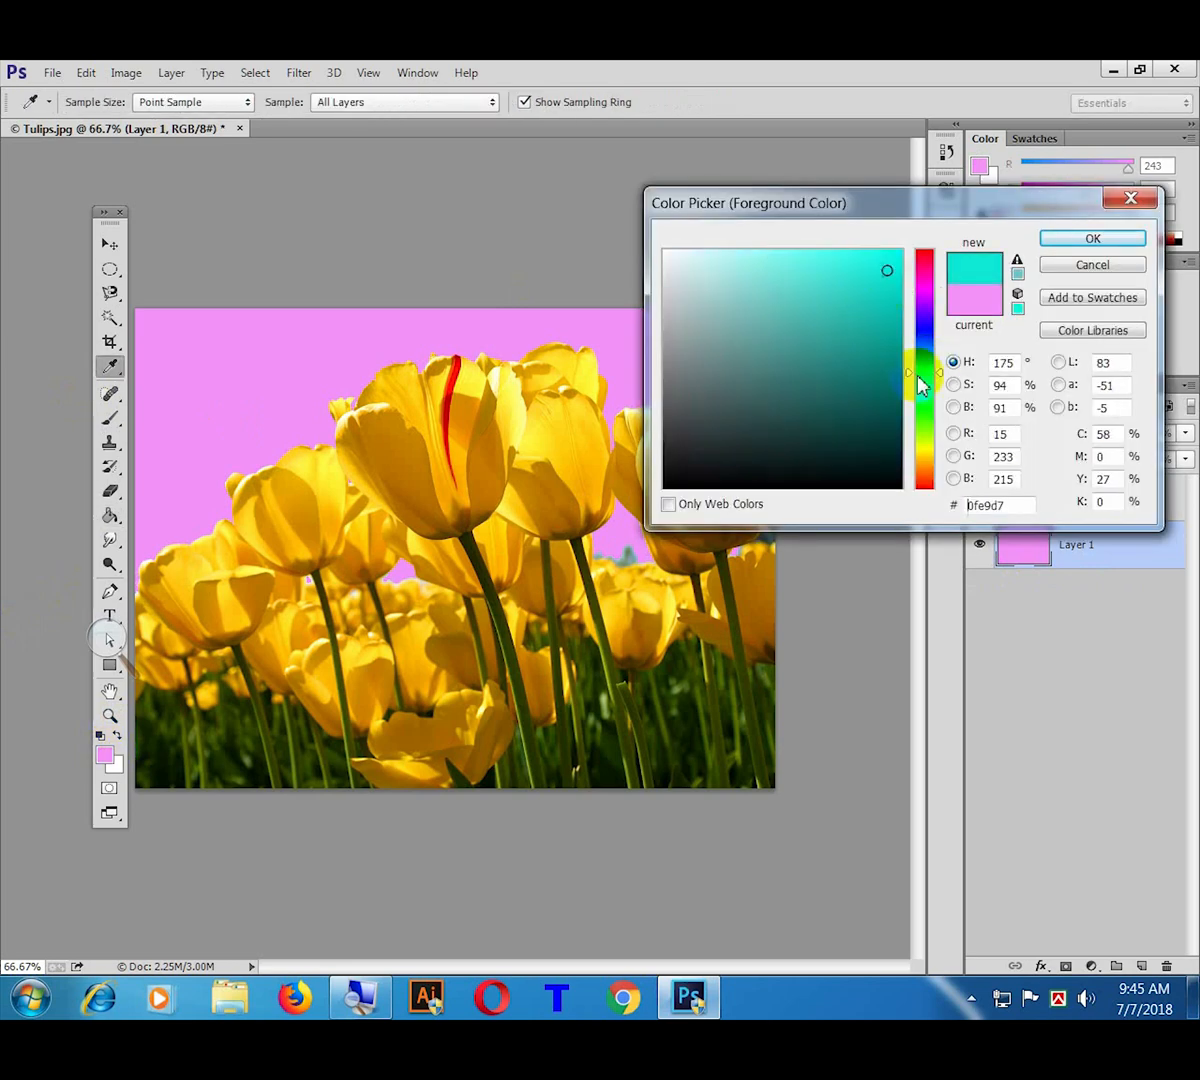
Step: Set the foreground color to blue (R 15, G 164, B 233) and fill Layer 1 with it using the Paint Bucket
left_click(924, 360)
left_click(1058, 240)
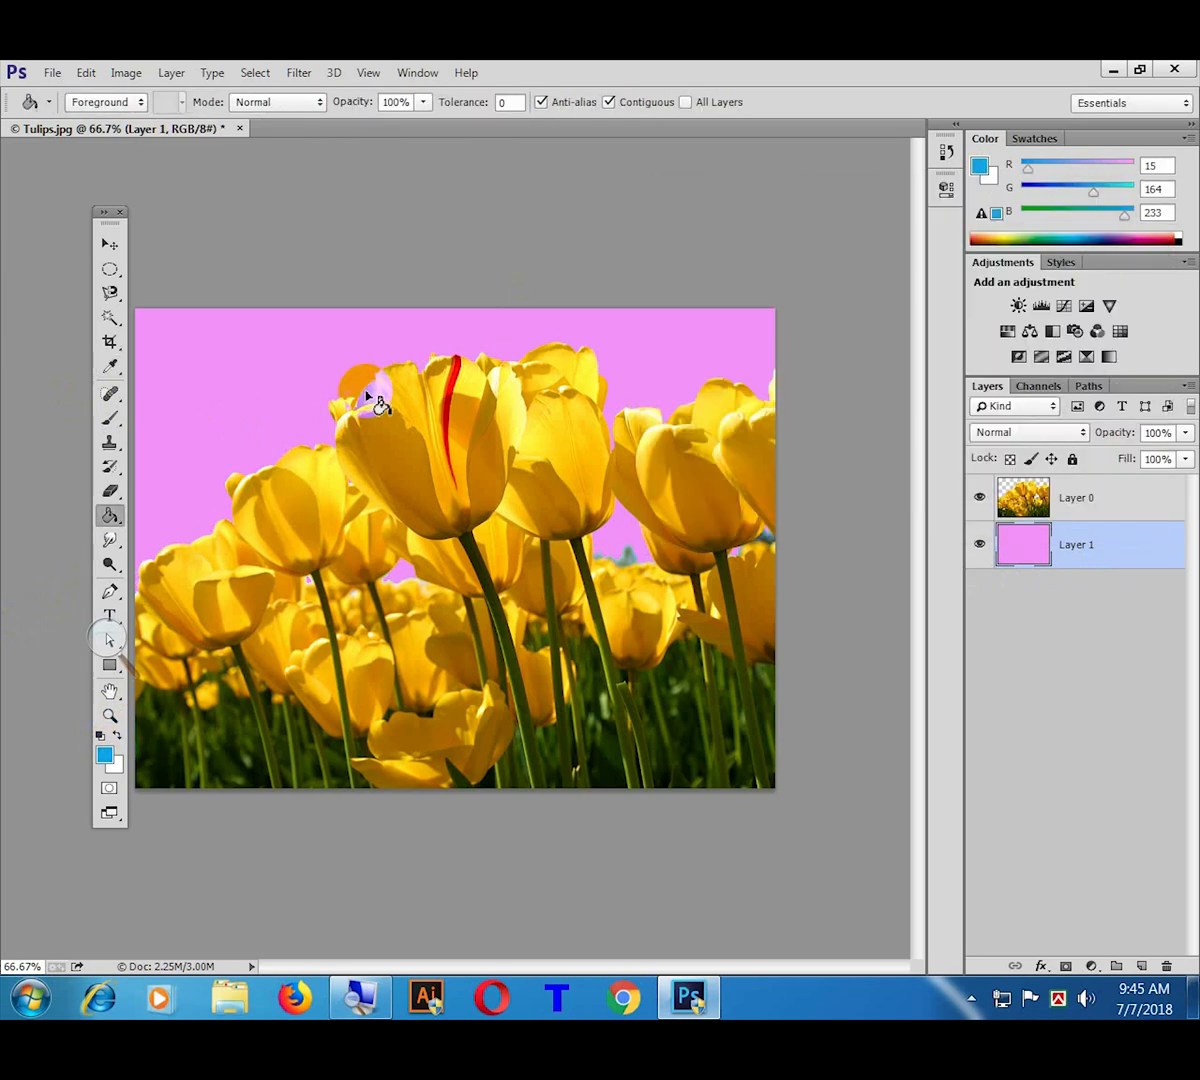
left_click(372, 400)
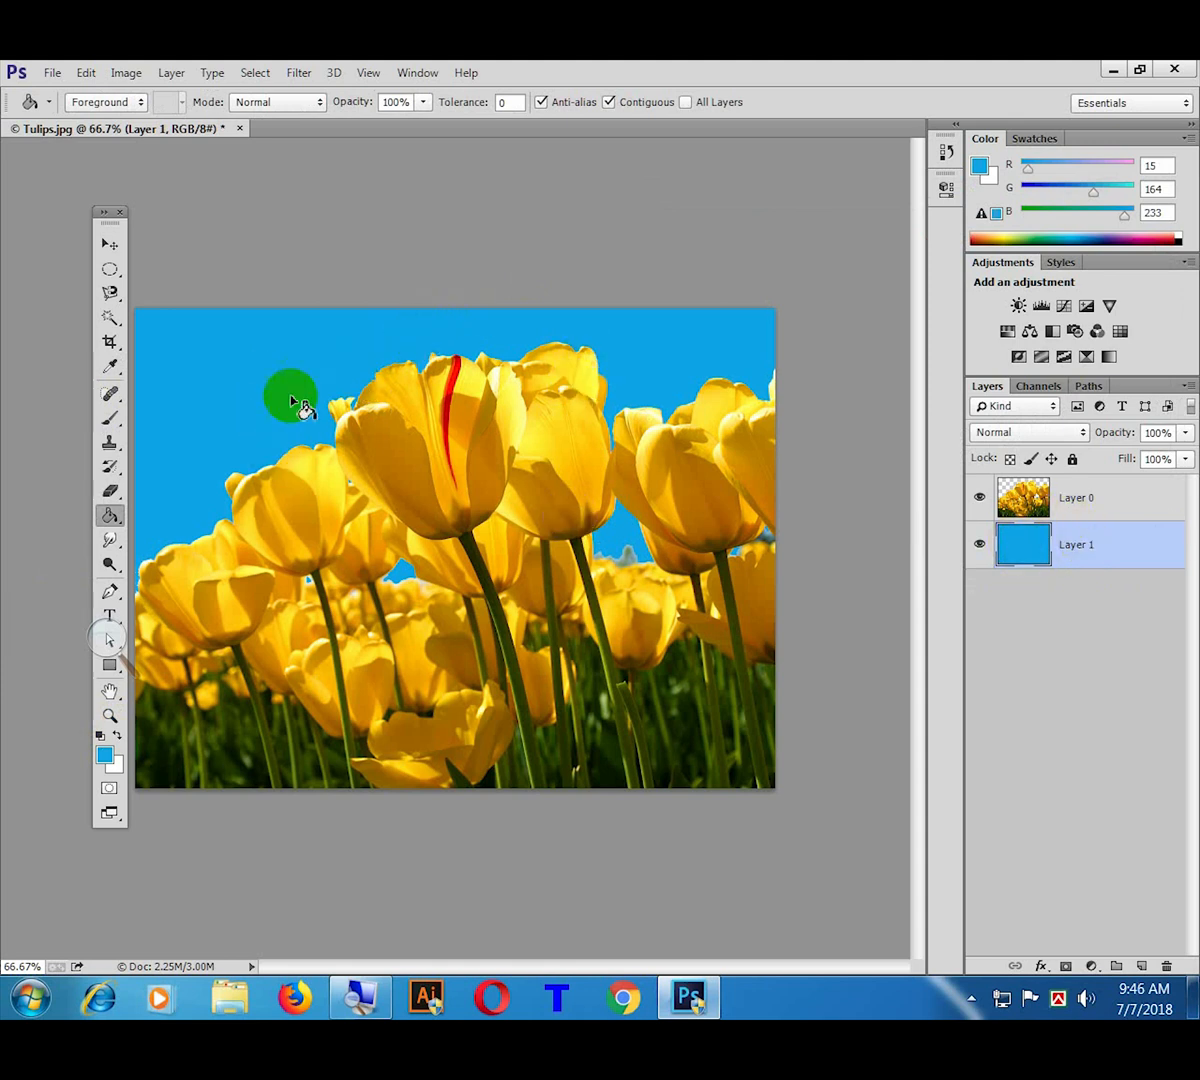
left_click(110, 317)
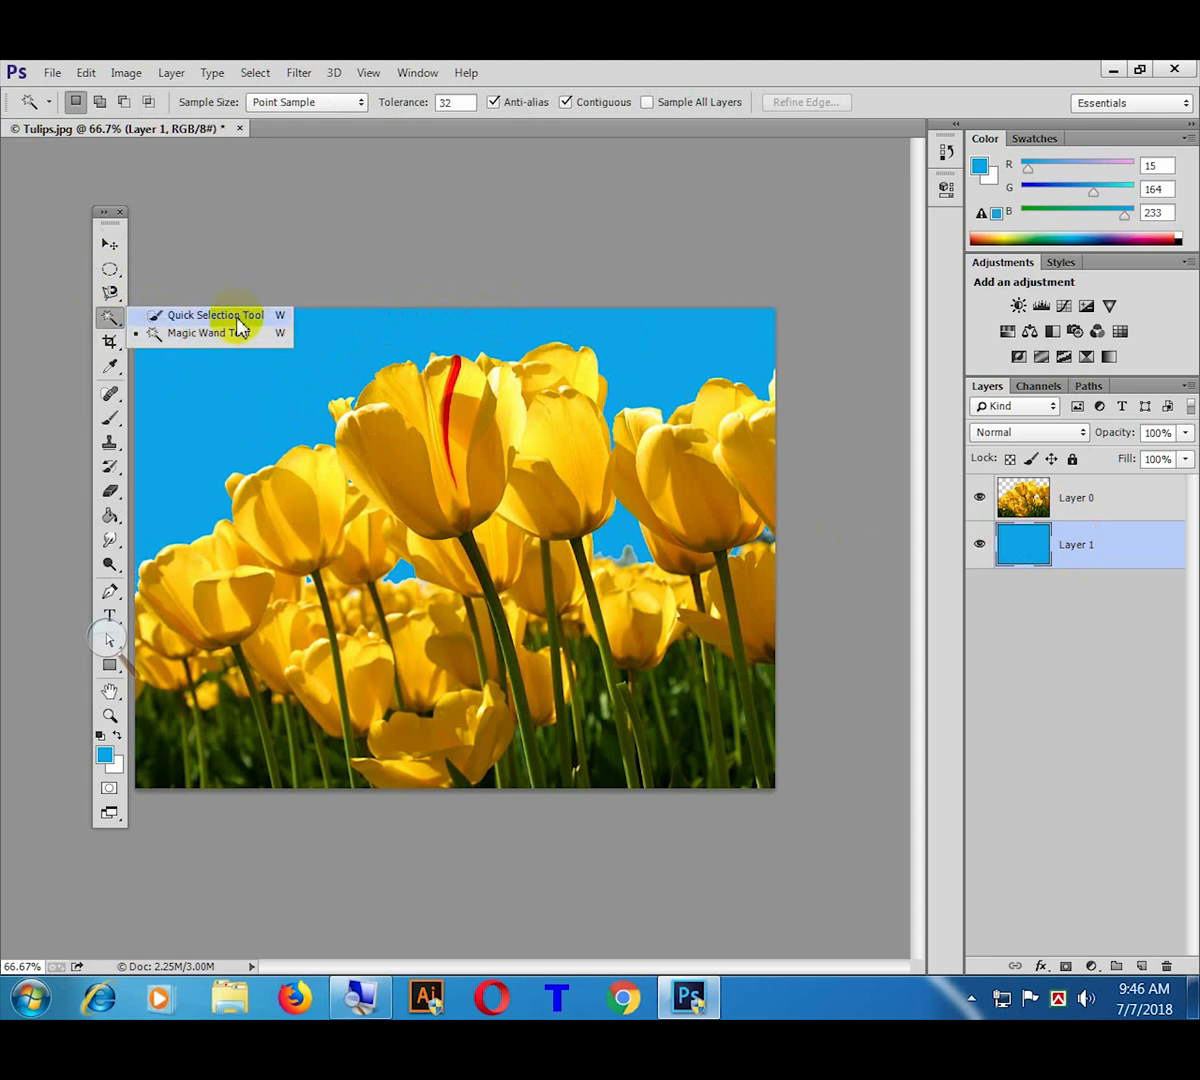
left_click(428, 316)
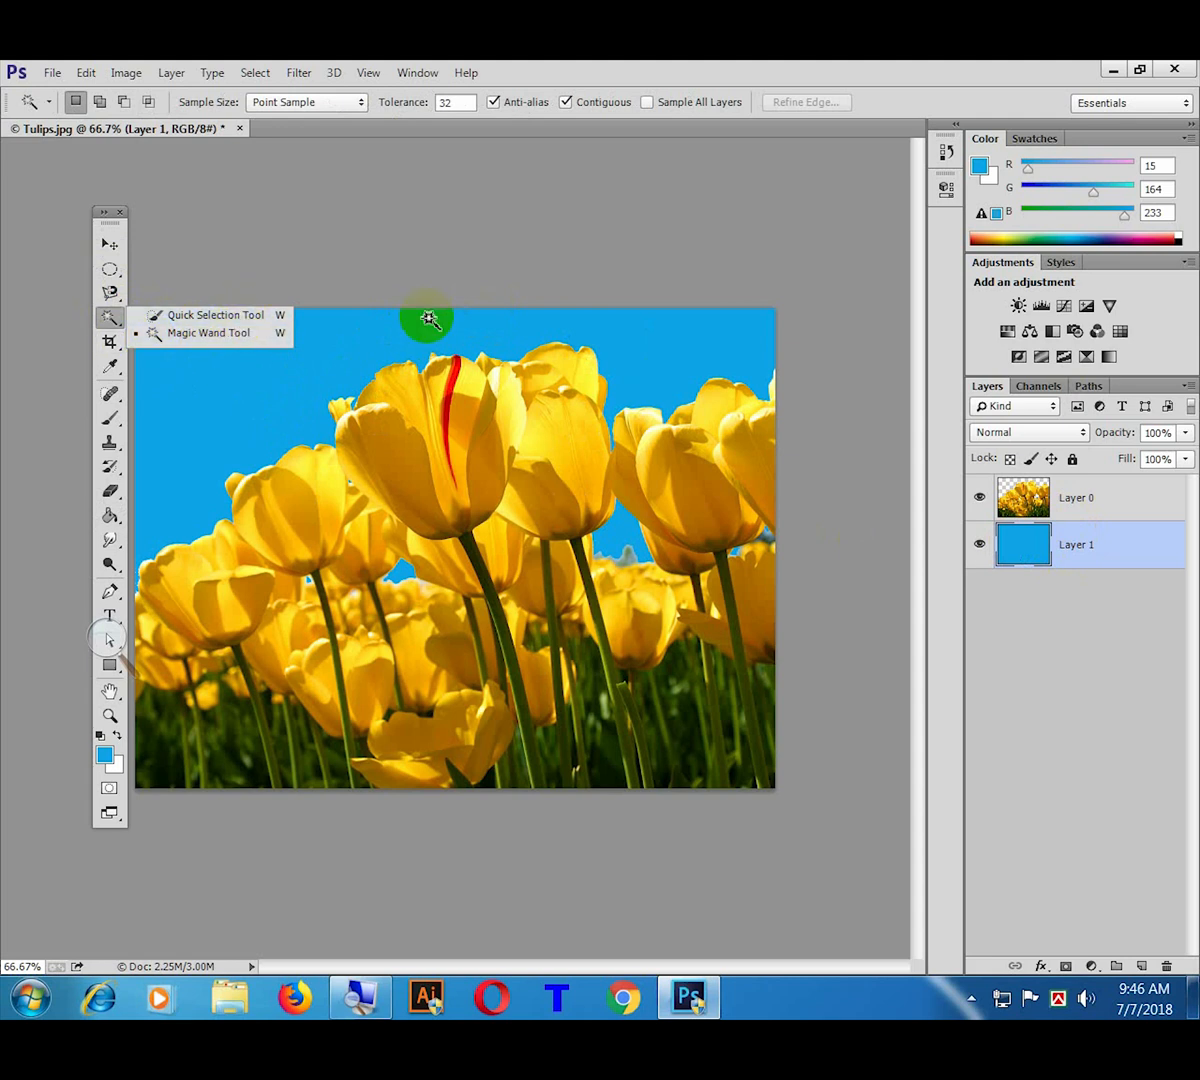
key("ctrl+d")
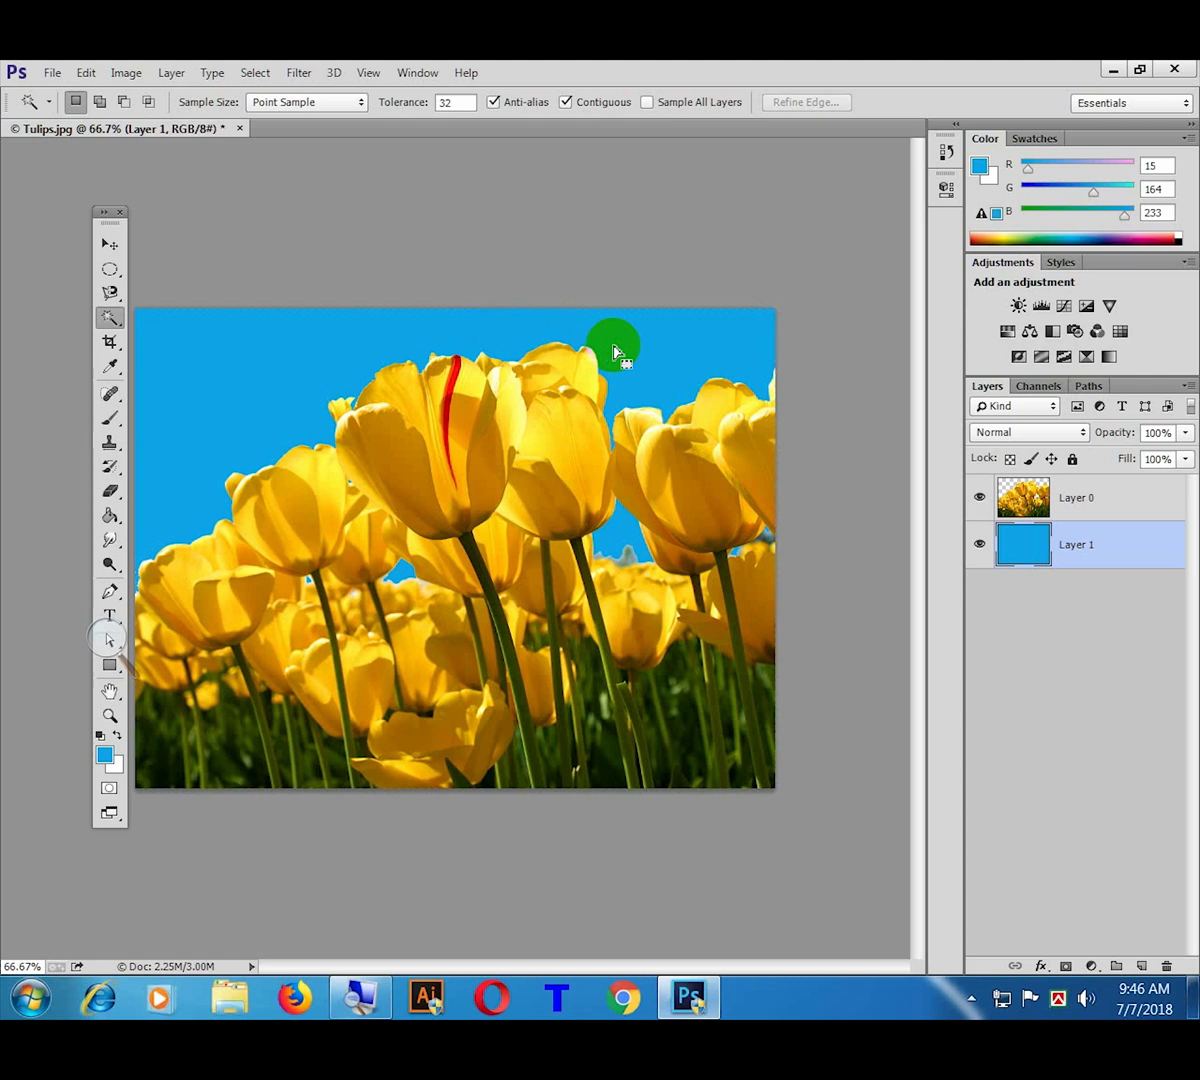
left_click(116, 328)
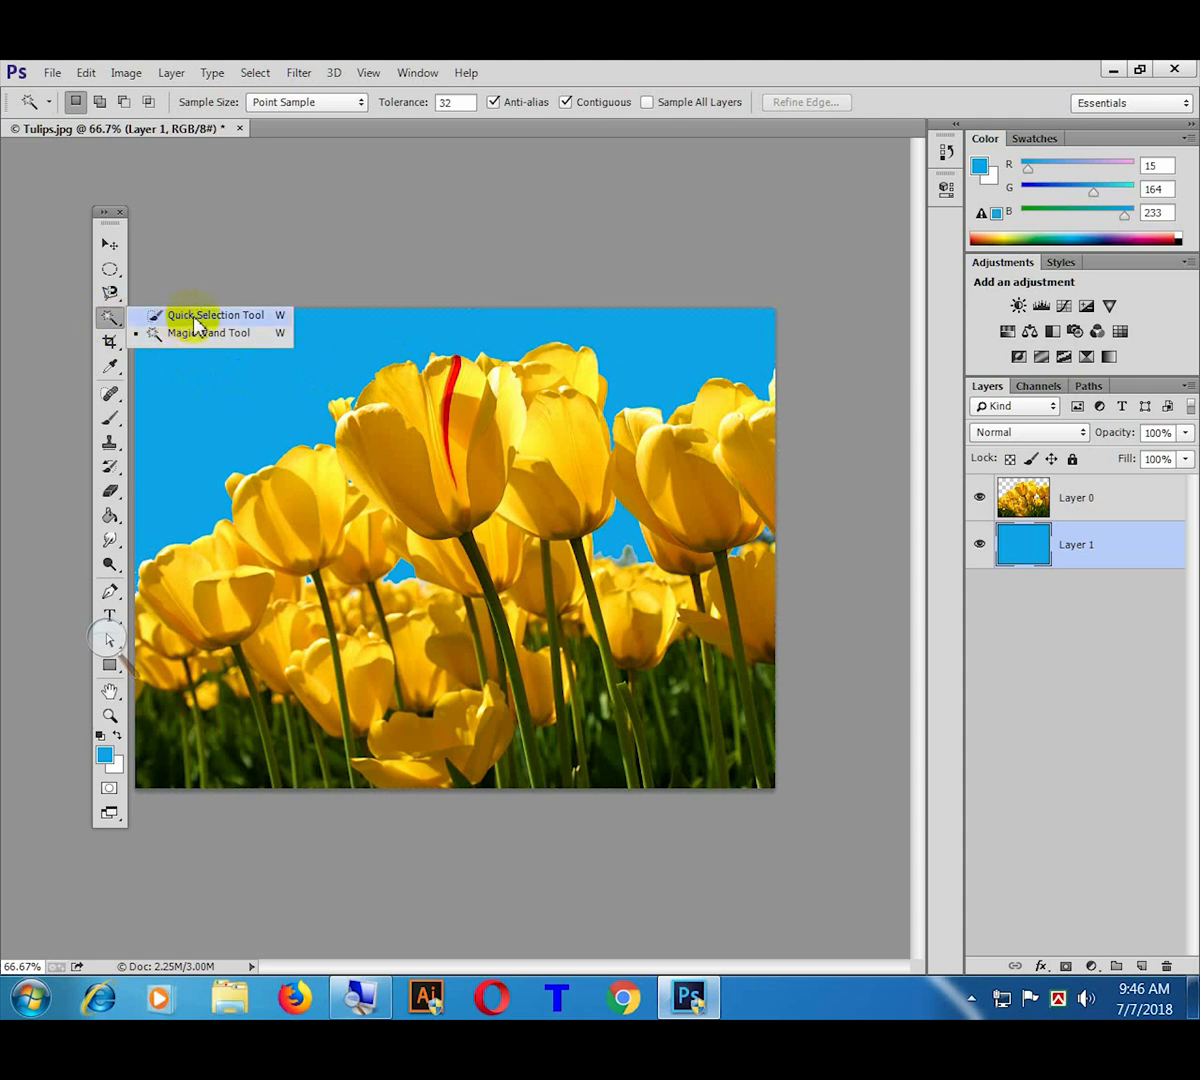
Step: Close Tulips.jpg without saving and open Jellyfish from the Sample Pictures folder
left_click(240, 128)
left_click(611, 413)
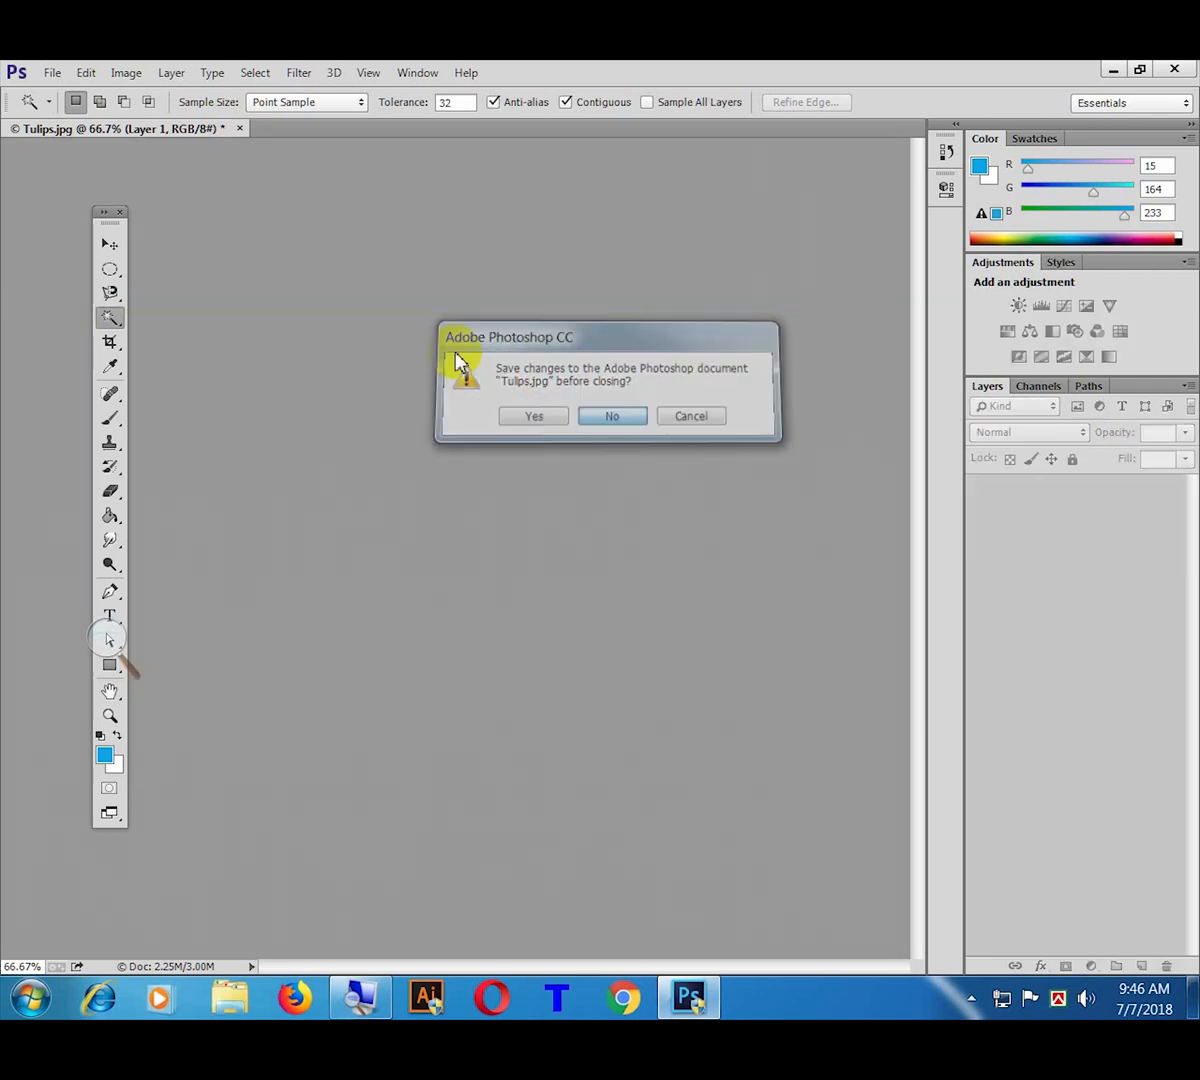
left_click(52, 72)
left_click(78, 119)
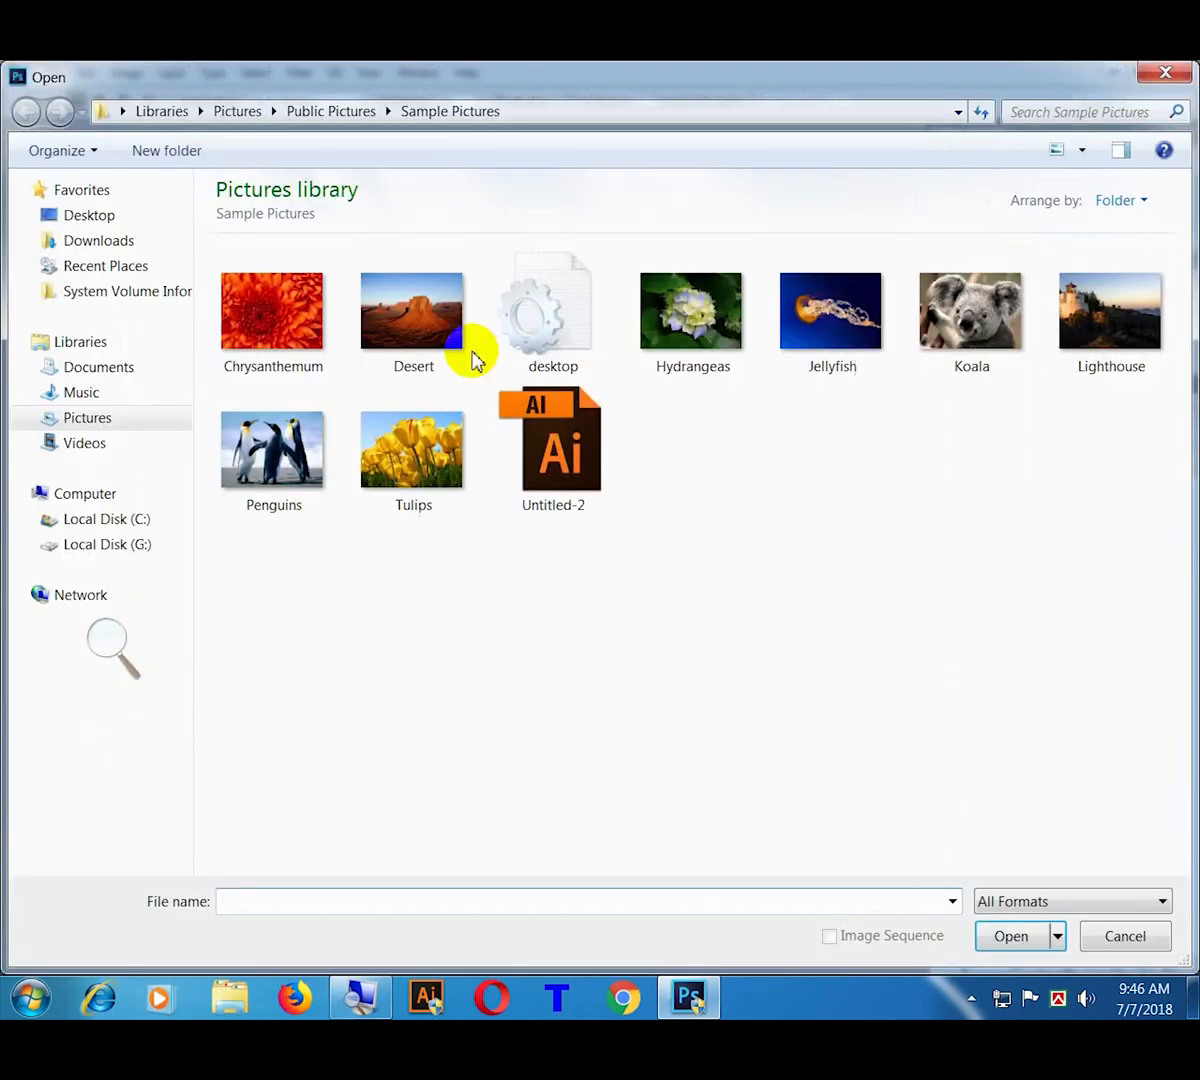
double_click(846, 330)
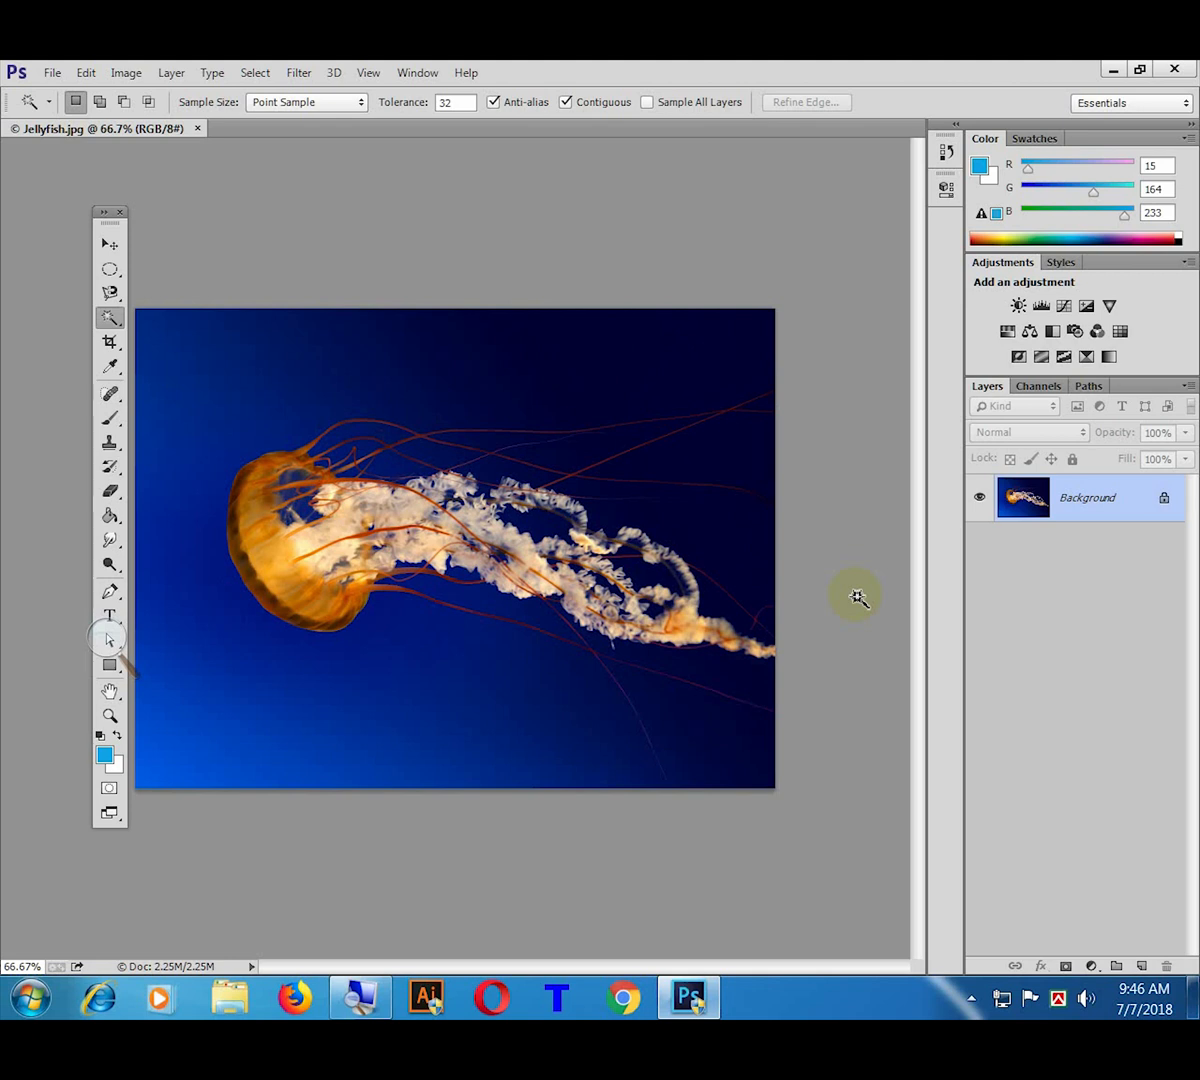
Step: Select the bright blue lower-left corner of the jellyfish photo with the Magic Wand Tool
left_click(110, 318)
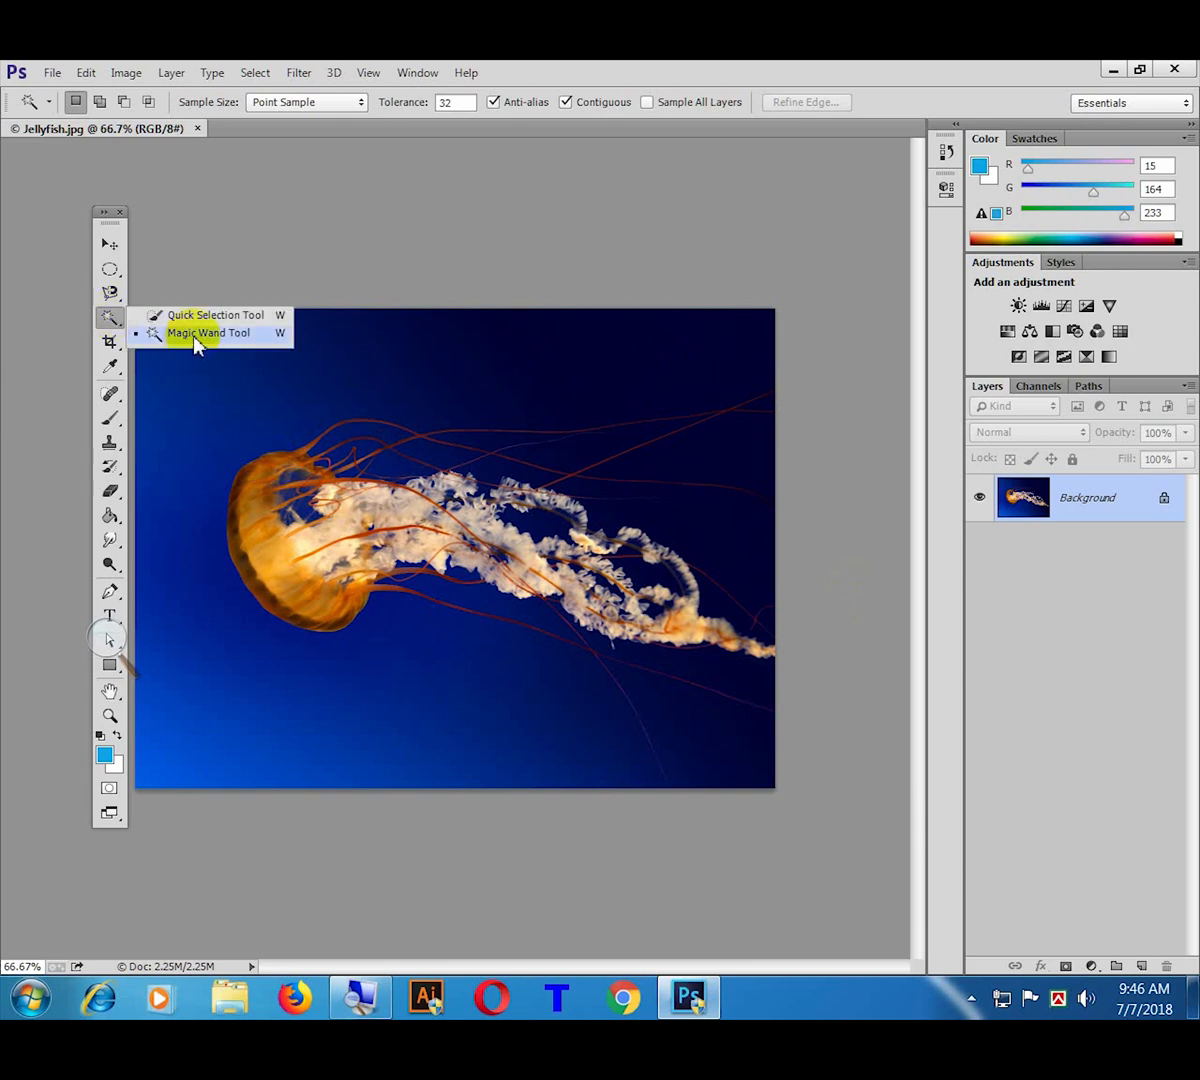
left_click(196, 338)
left_click(162, 769)
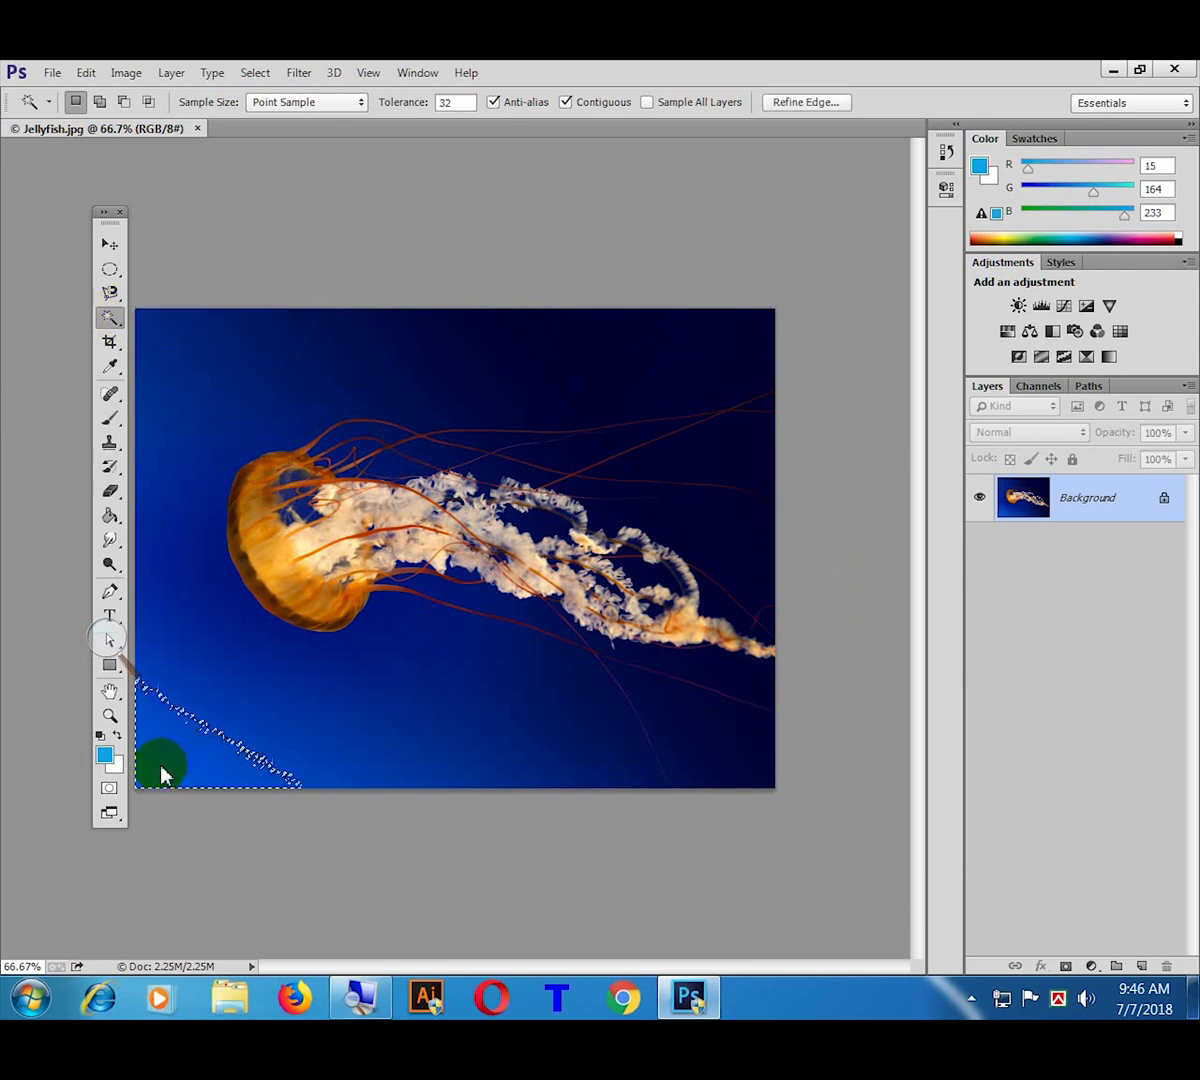
Step: Extend the selection with Similar six times until it covers the blue background around the jellyfish
right_click(170, 735)
left_click(210, 466)
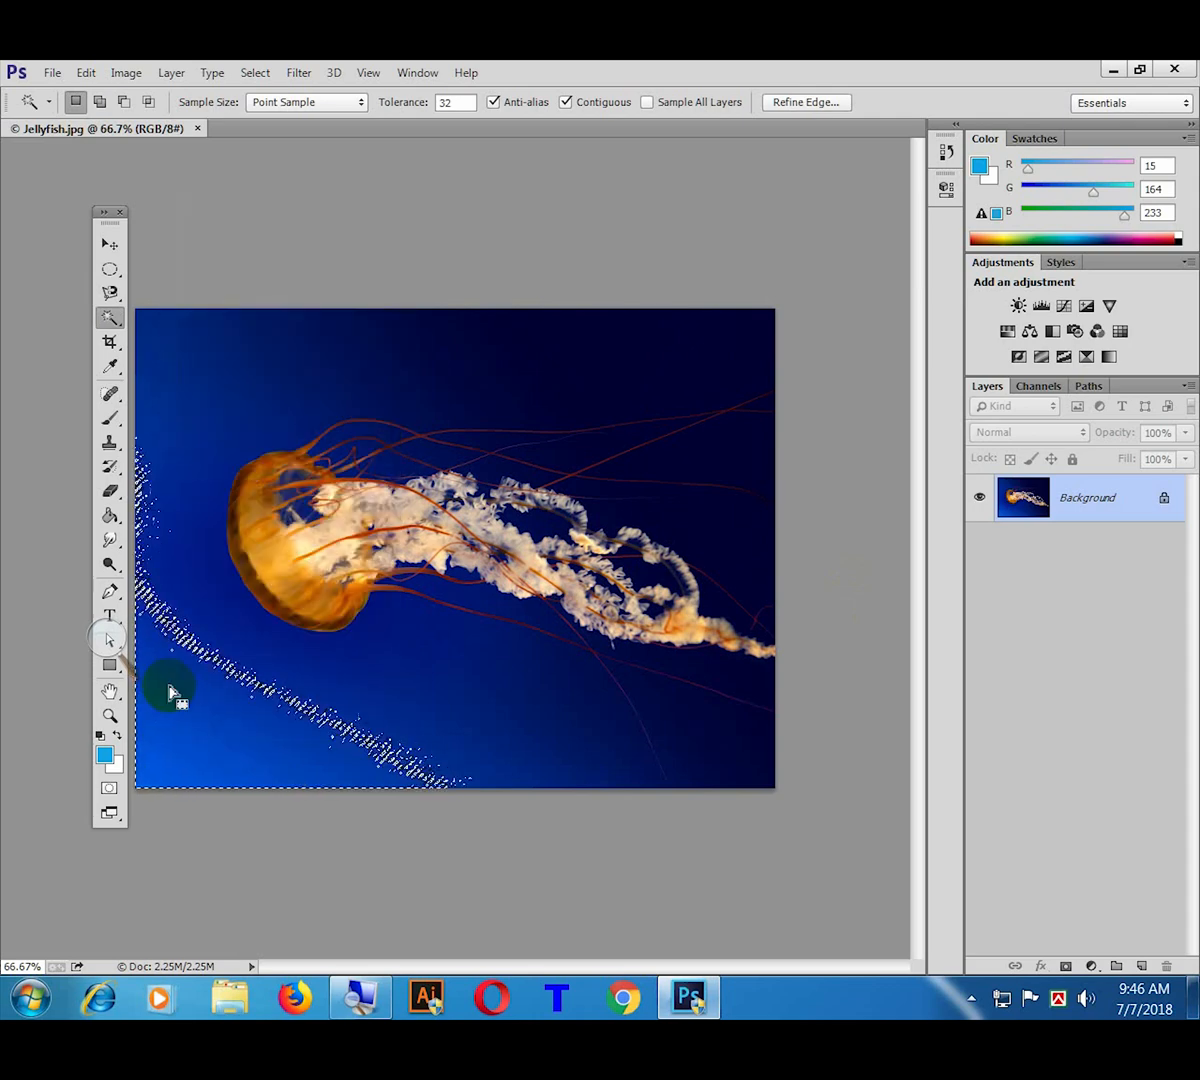
right_click(170, 690)
left_click(212, 471)
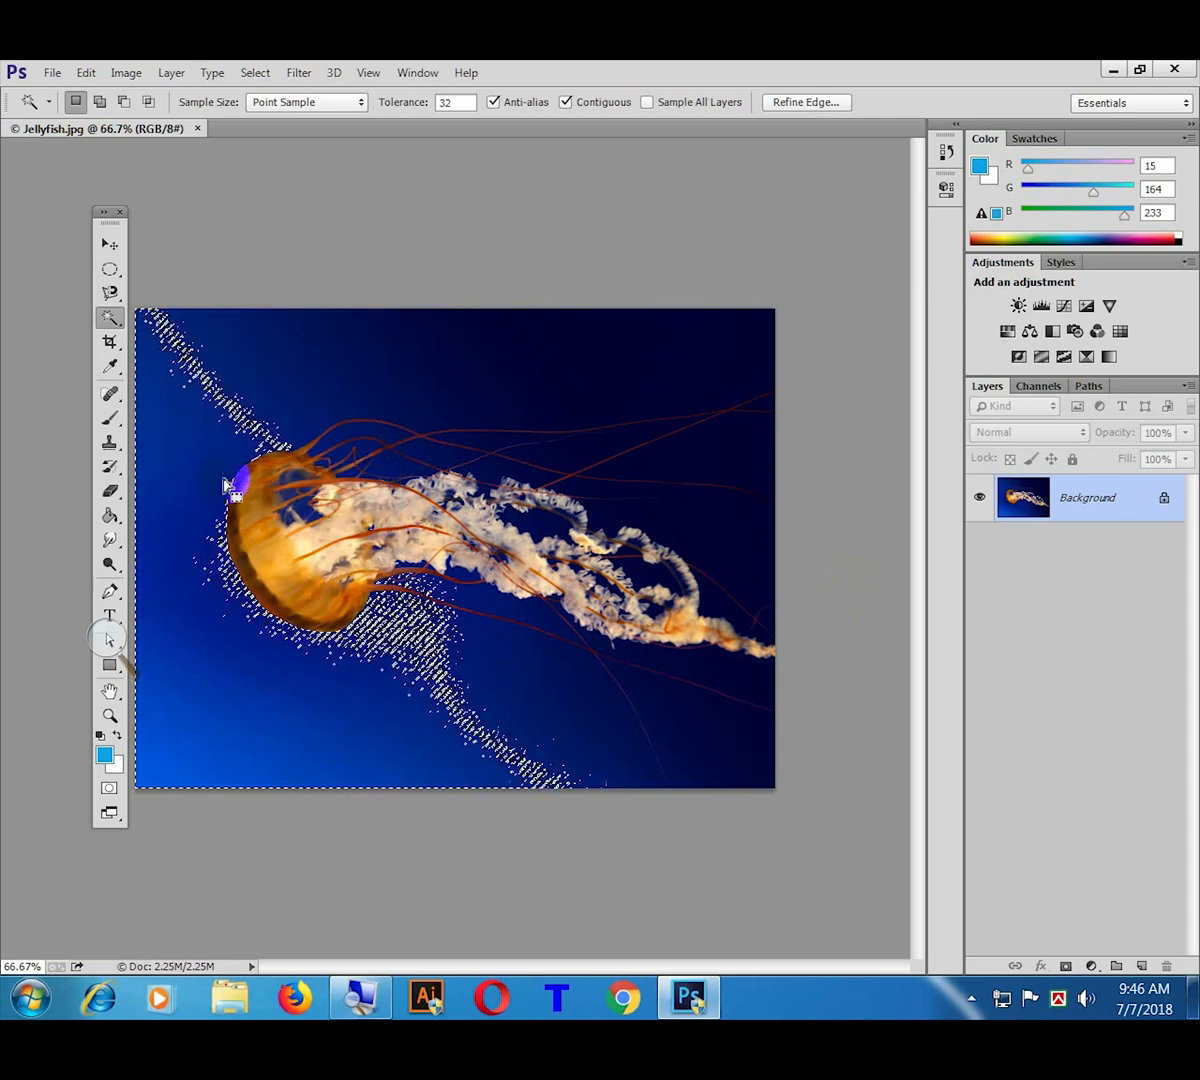
right_click(160, 750)
left_click(217, 474)
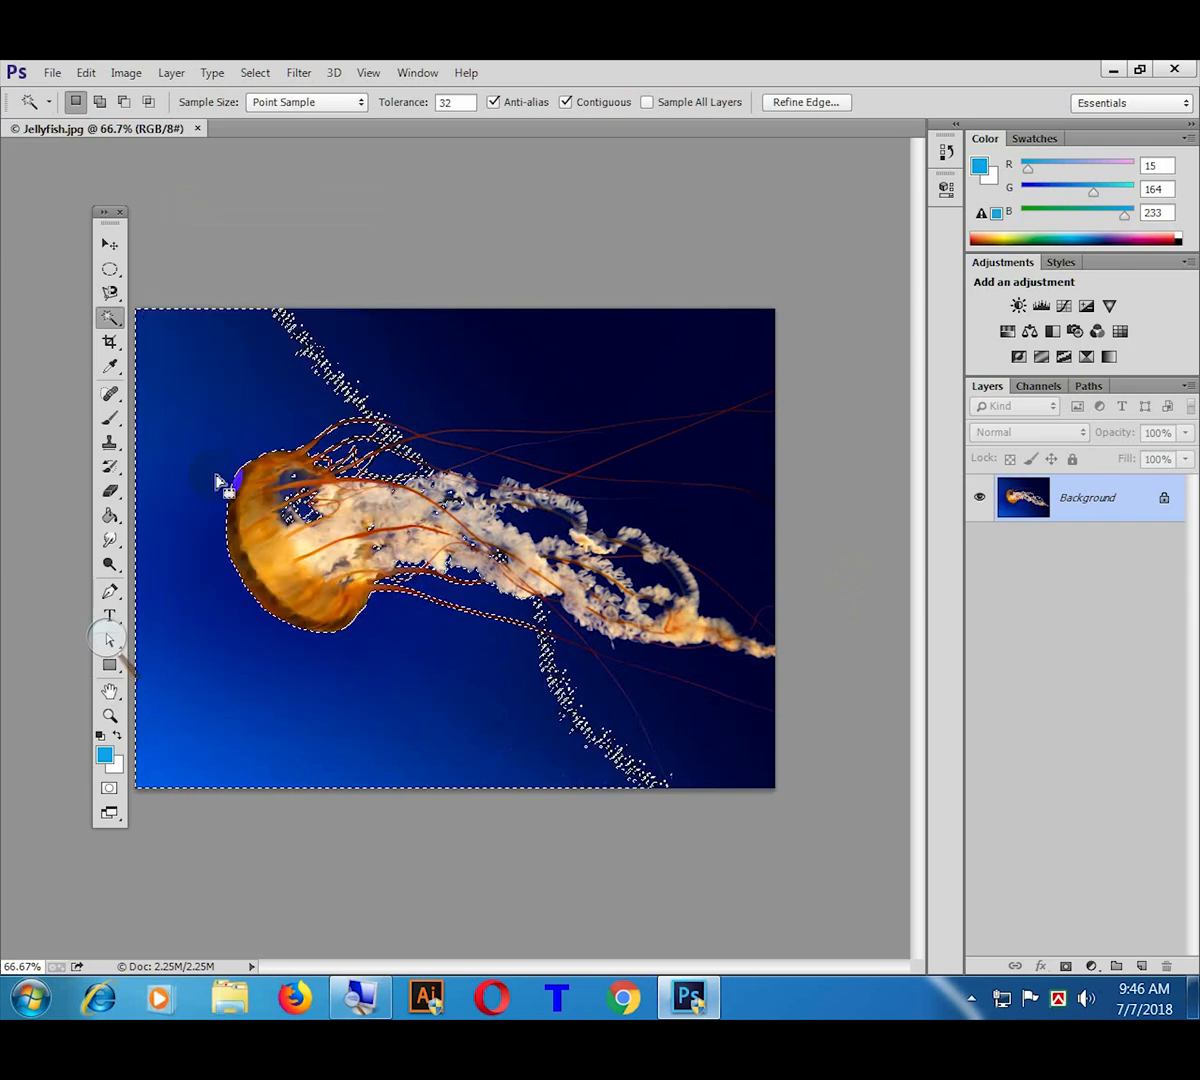
right_click(190, 710)
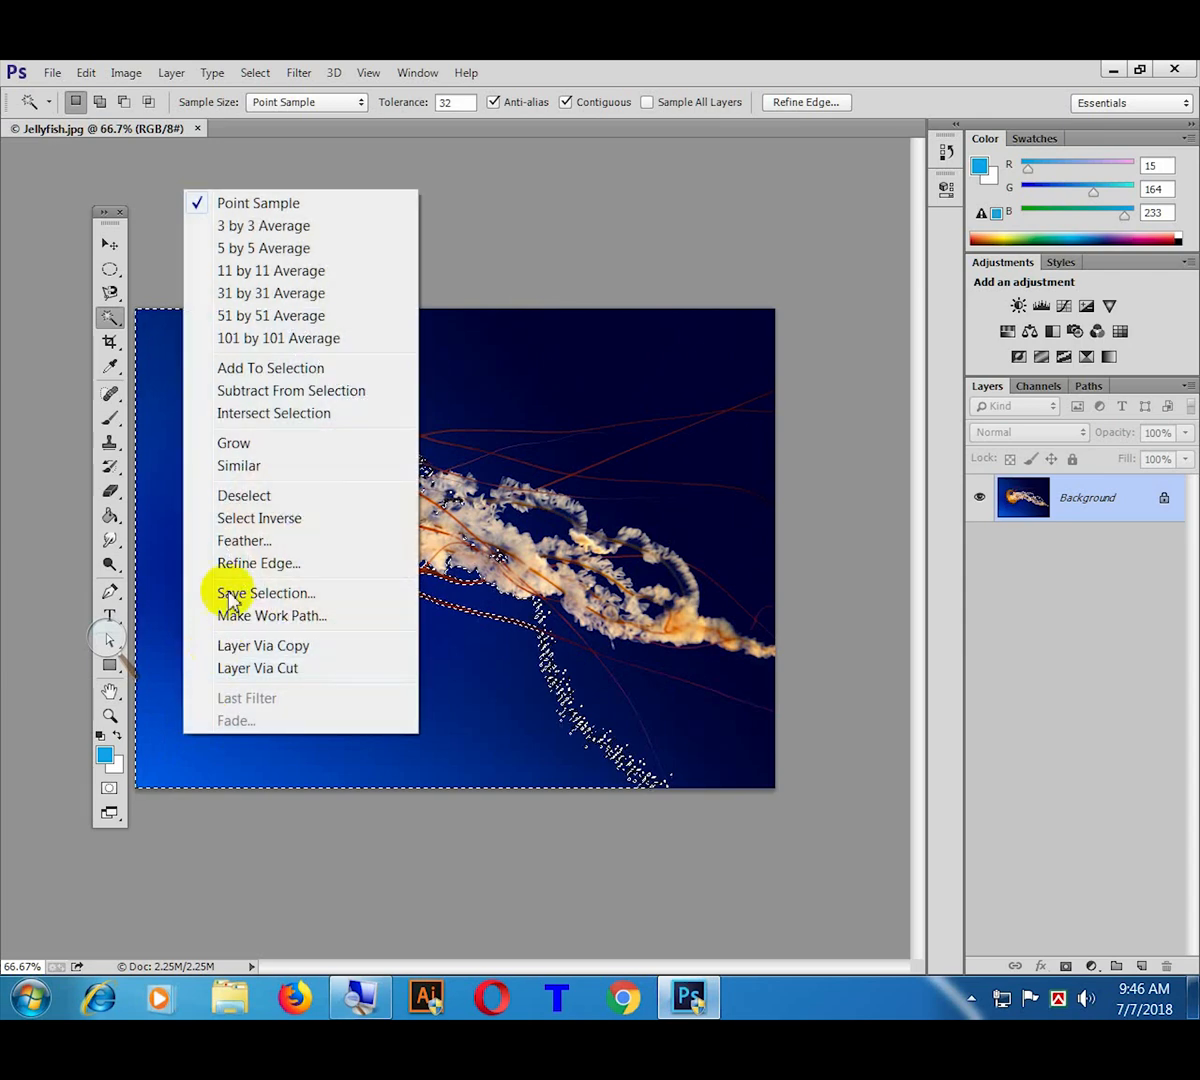
left_click(228, 463)
right_click(220, 748)
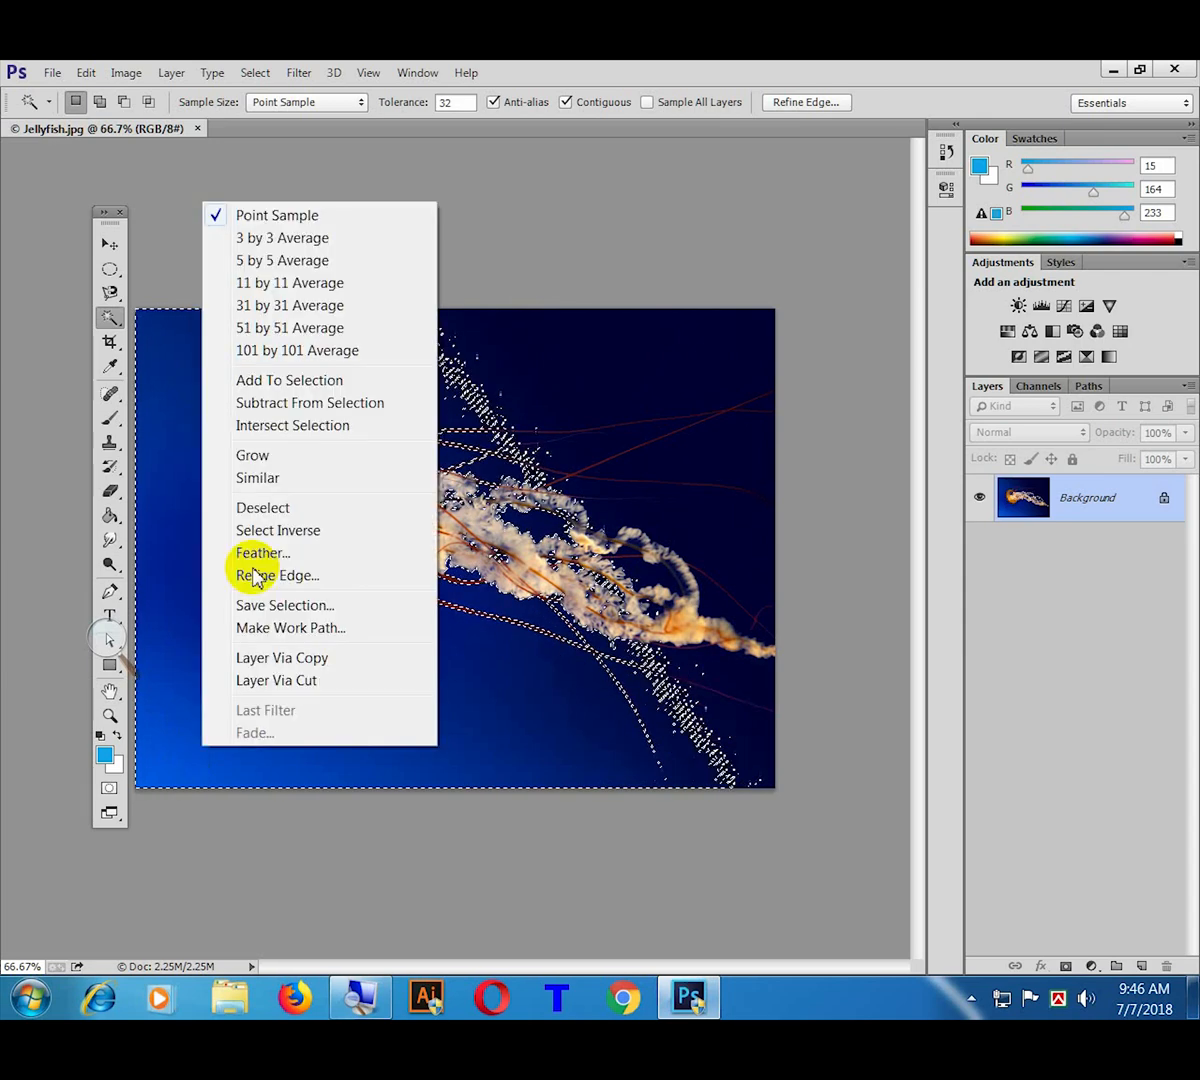
left_click(245, 465)
right_click(203, 748)
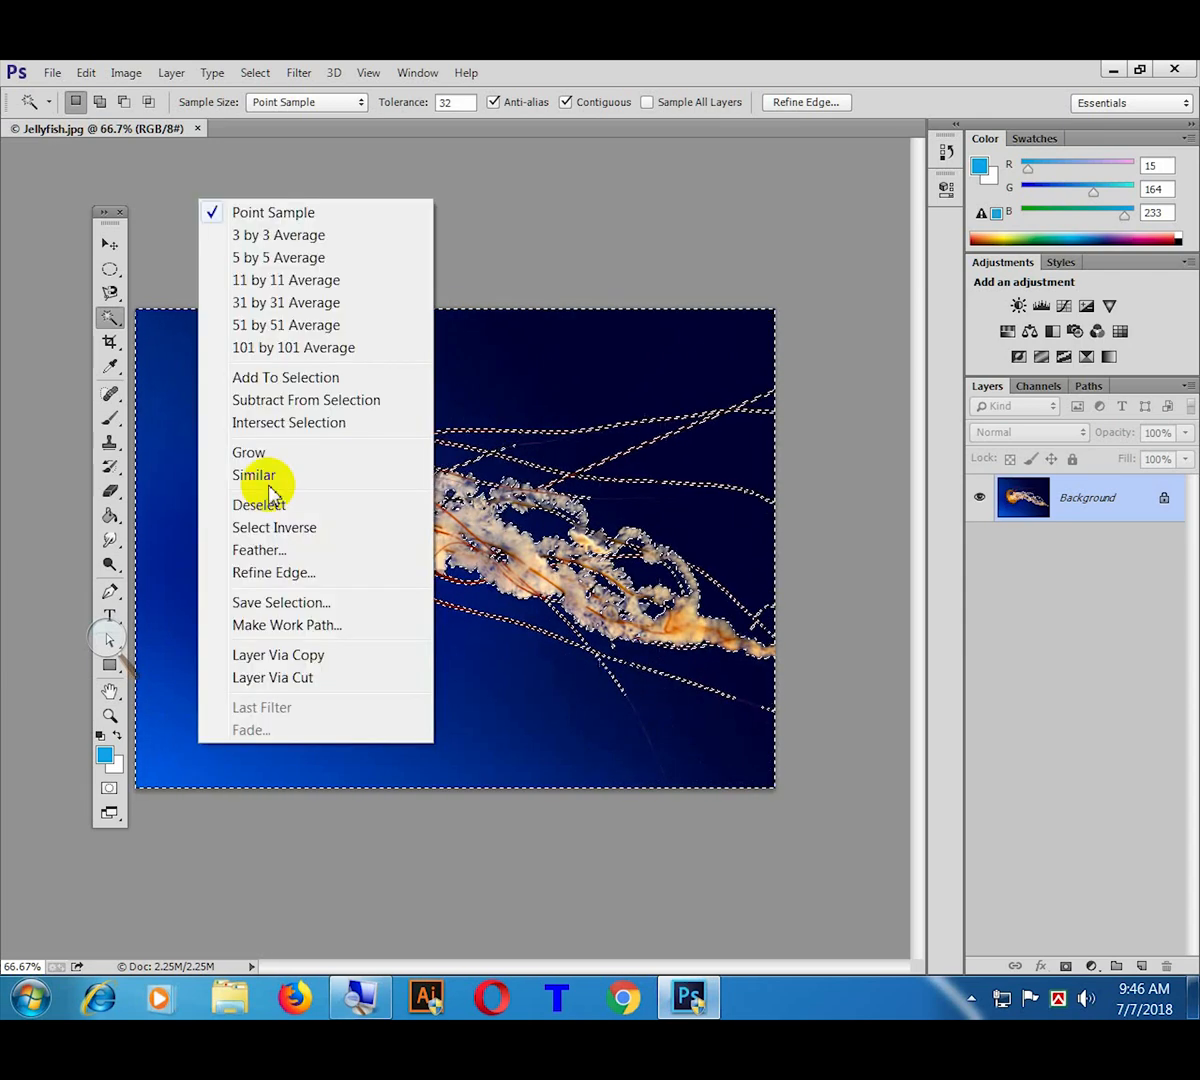
left_click(268, 476)
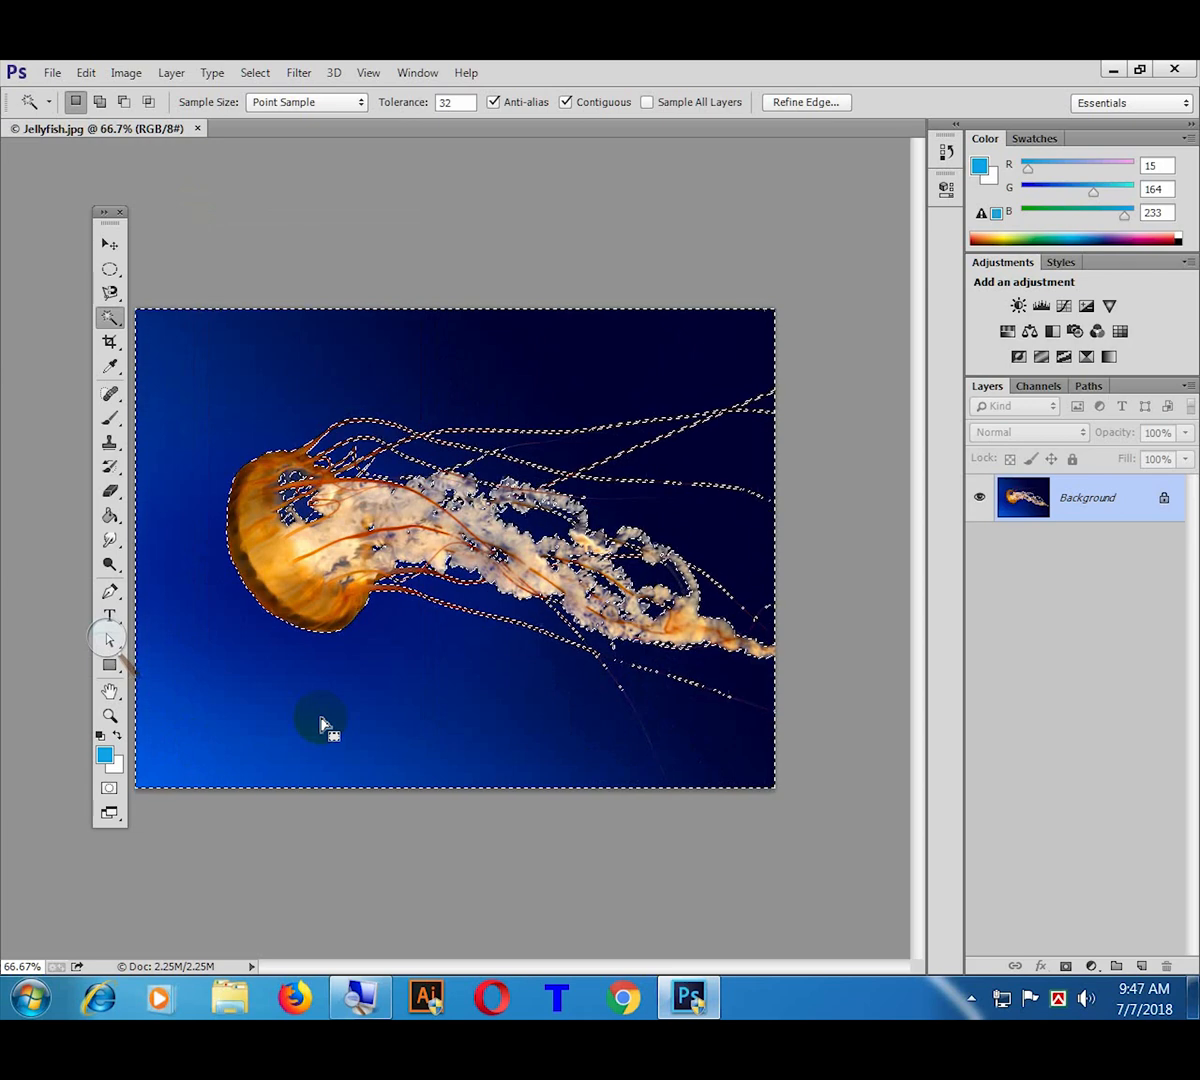
Step: Unlock the Background layer and delete the selected blue area around the jellyfish
left_click(1164, 500)
key("Delete")
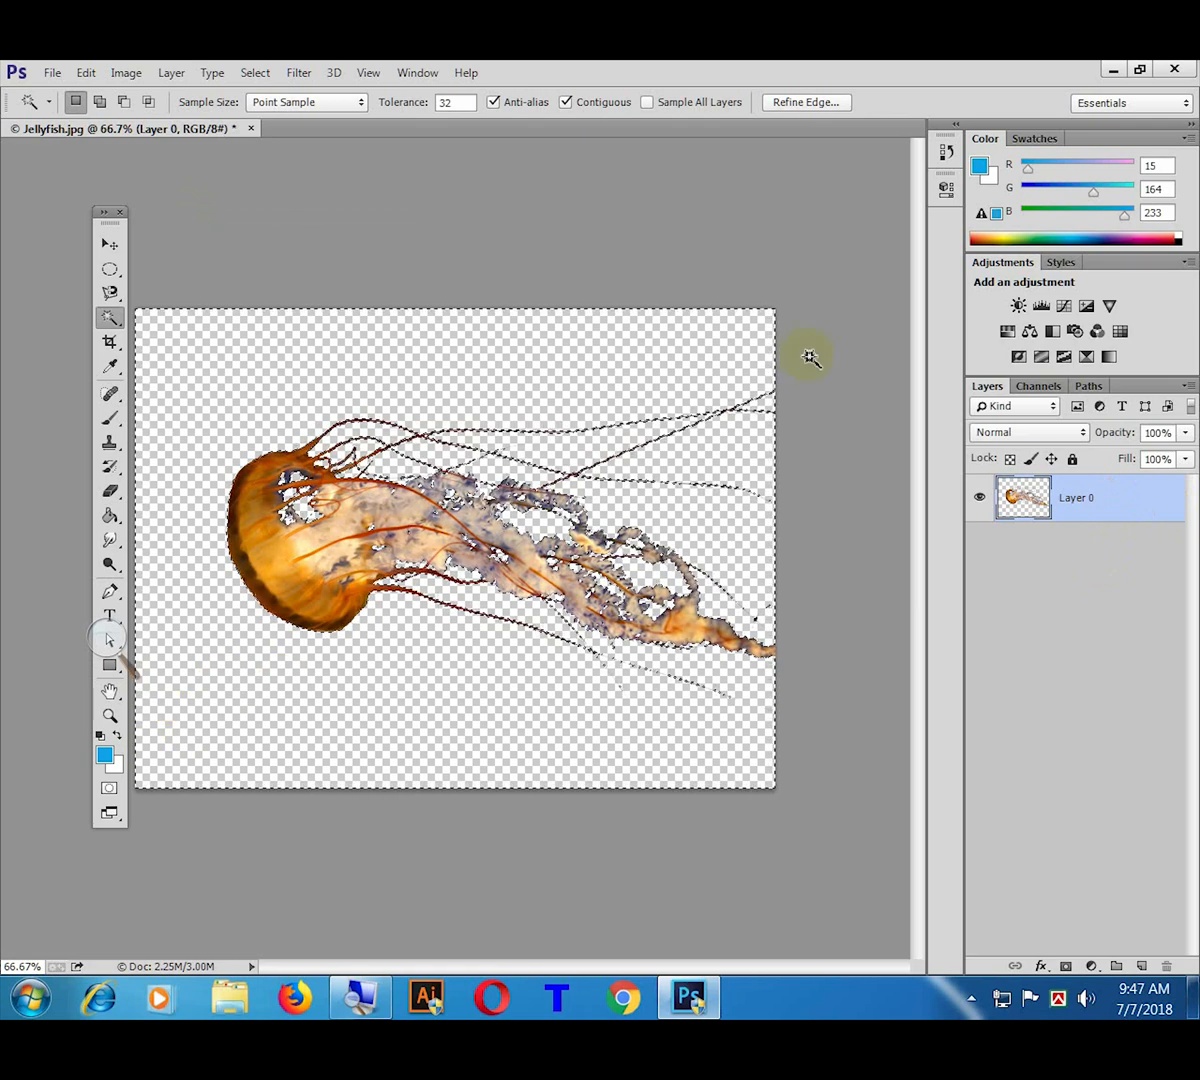
Step: With the Magic Wand Tool kept active, undo the background deletion and clear the selection
left_click_drag(110, 317, 193, 333)
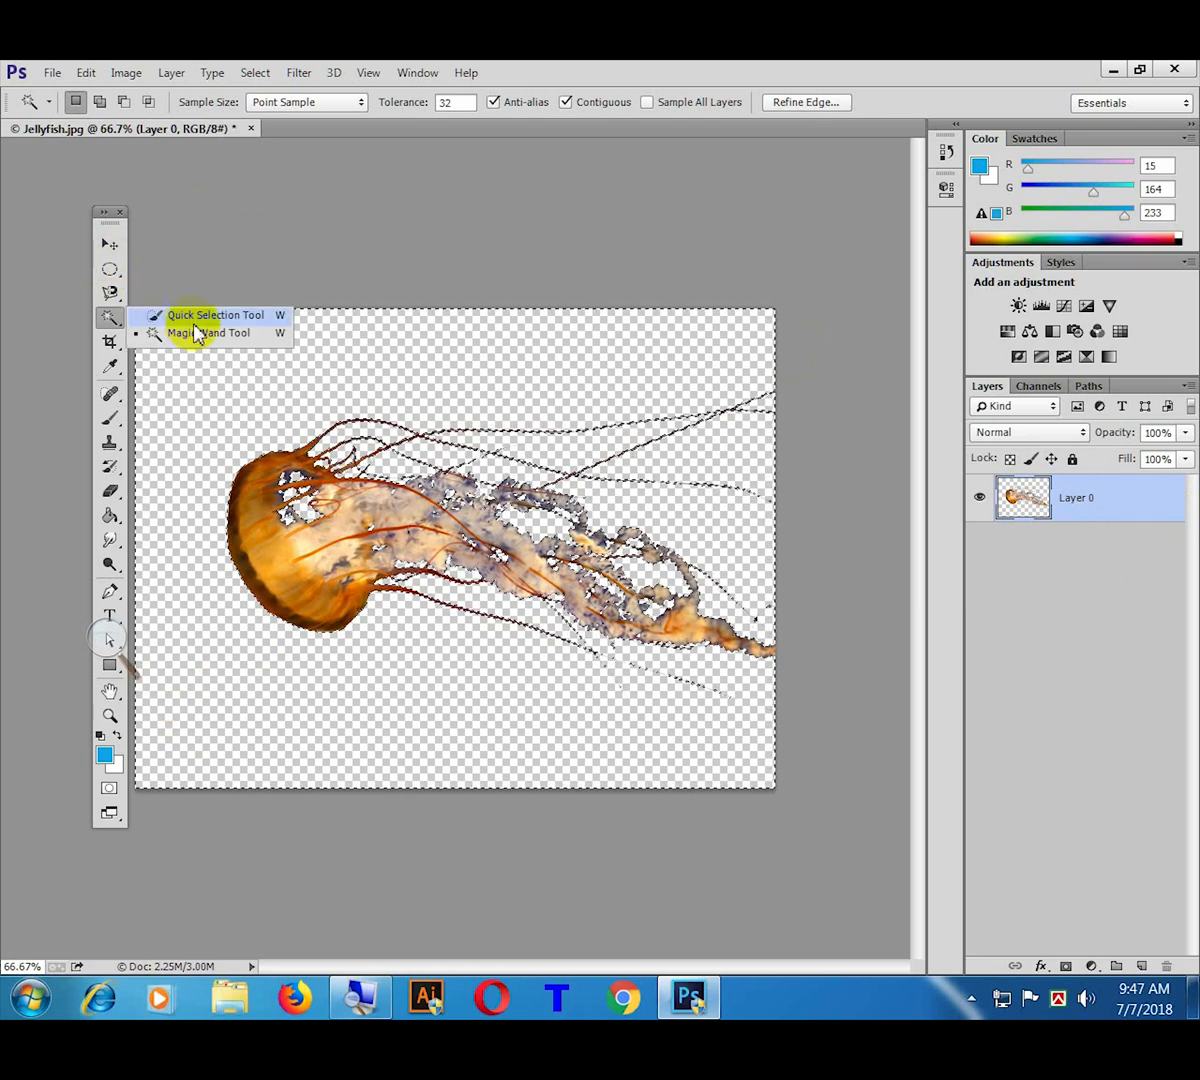
left_click(205, 336)
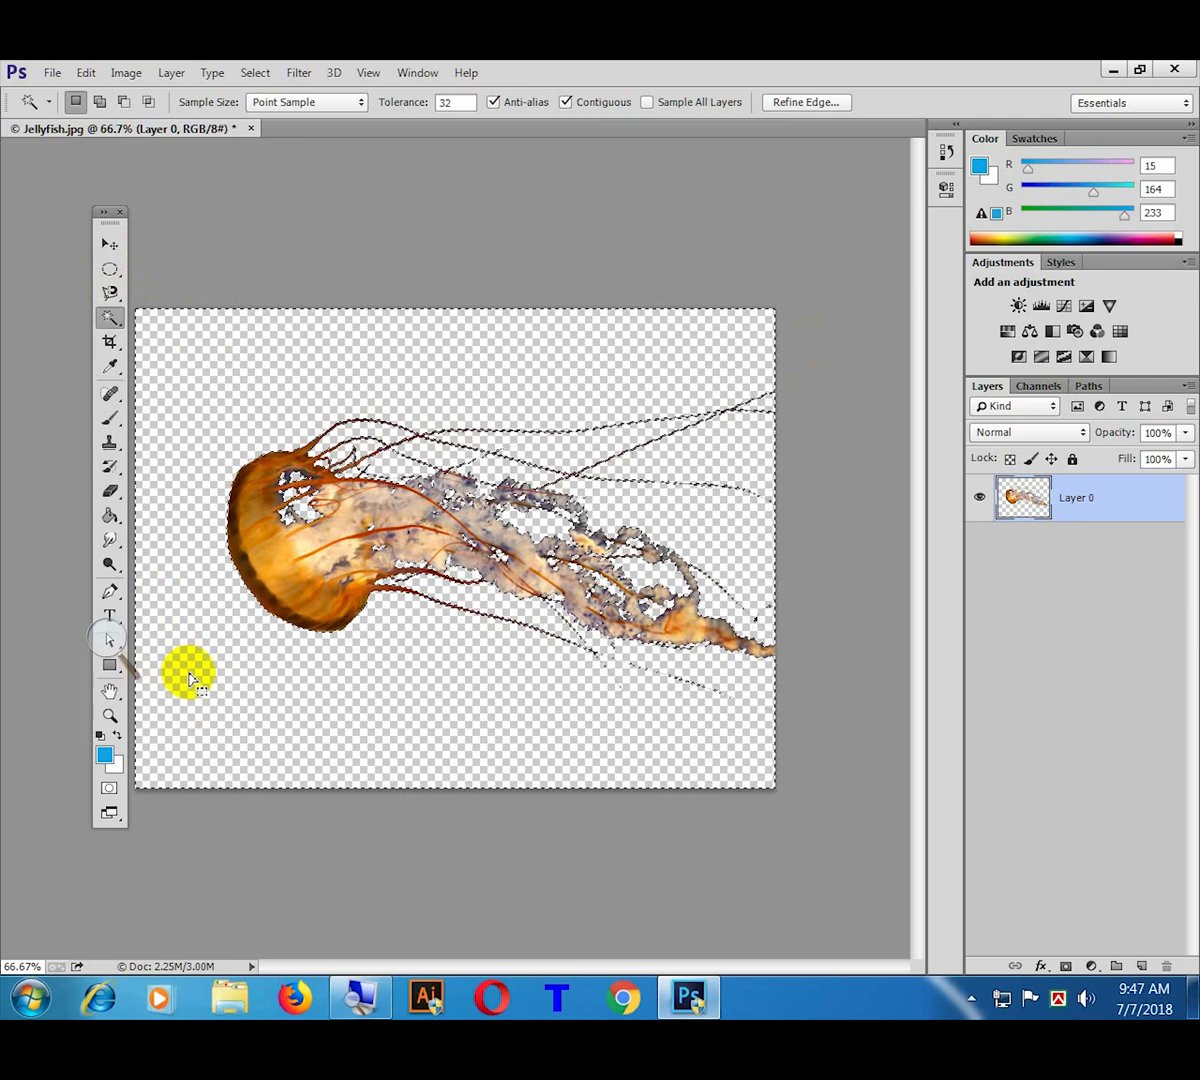
key("ctrl+z")
key("ctrl+d")
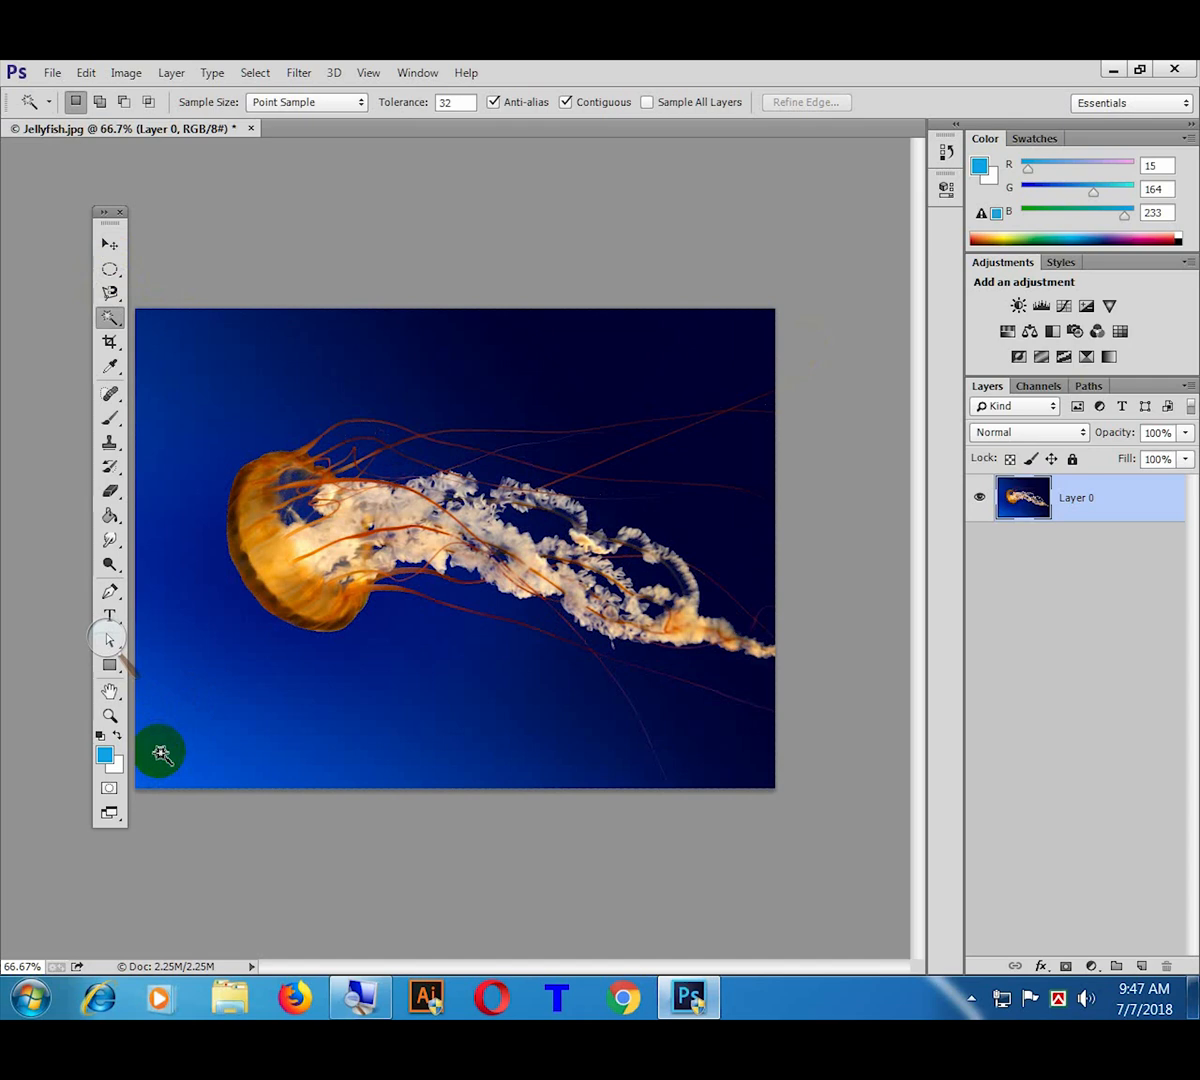
Step: Select the bright blue lower-left corner of Layer 0 and extend the selection with Similar four times
left_click(160, 755)
right_click(160, 755)
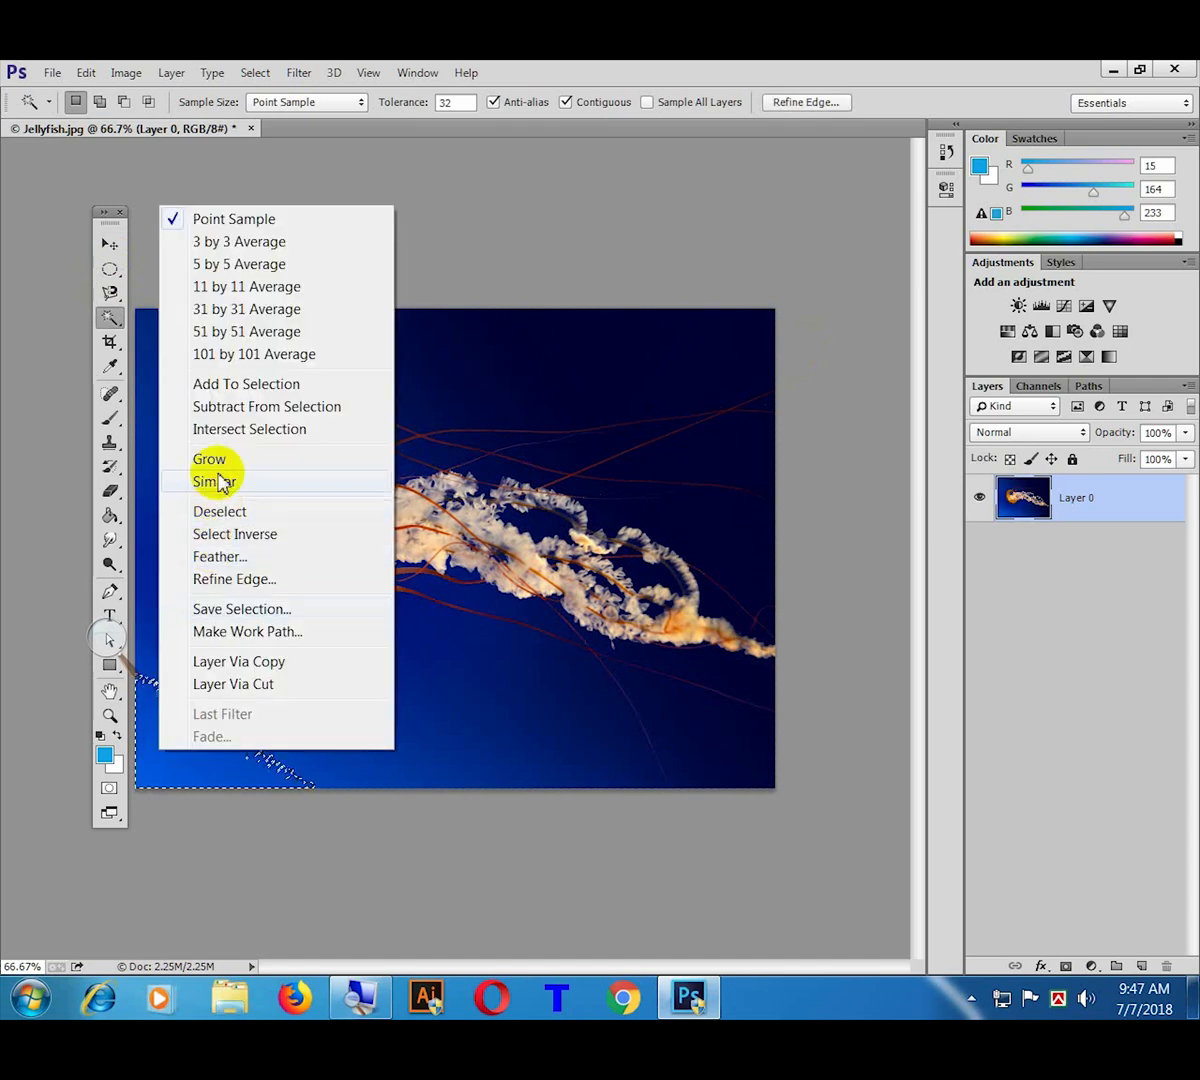
right_click(675, 350)
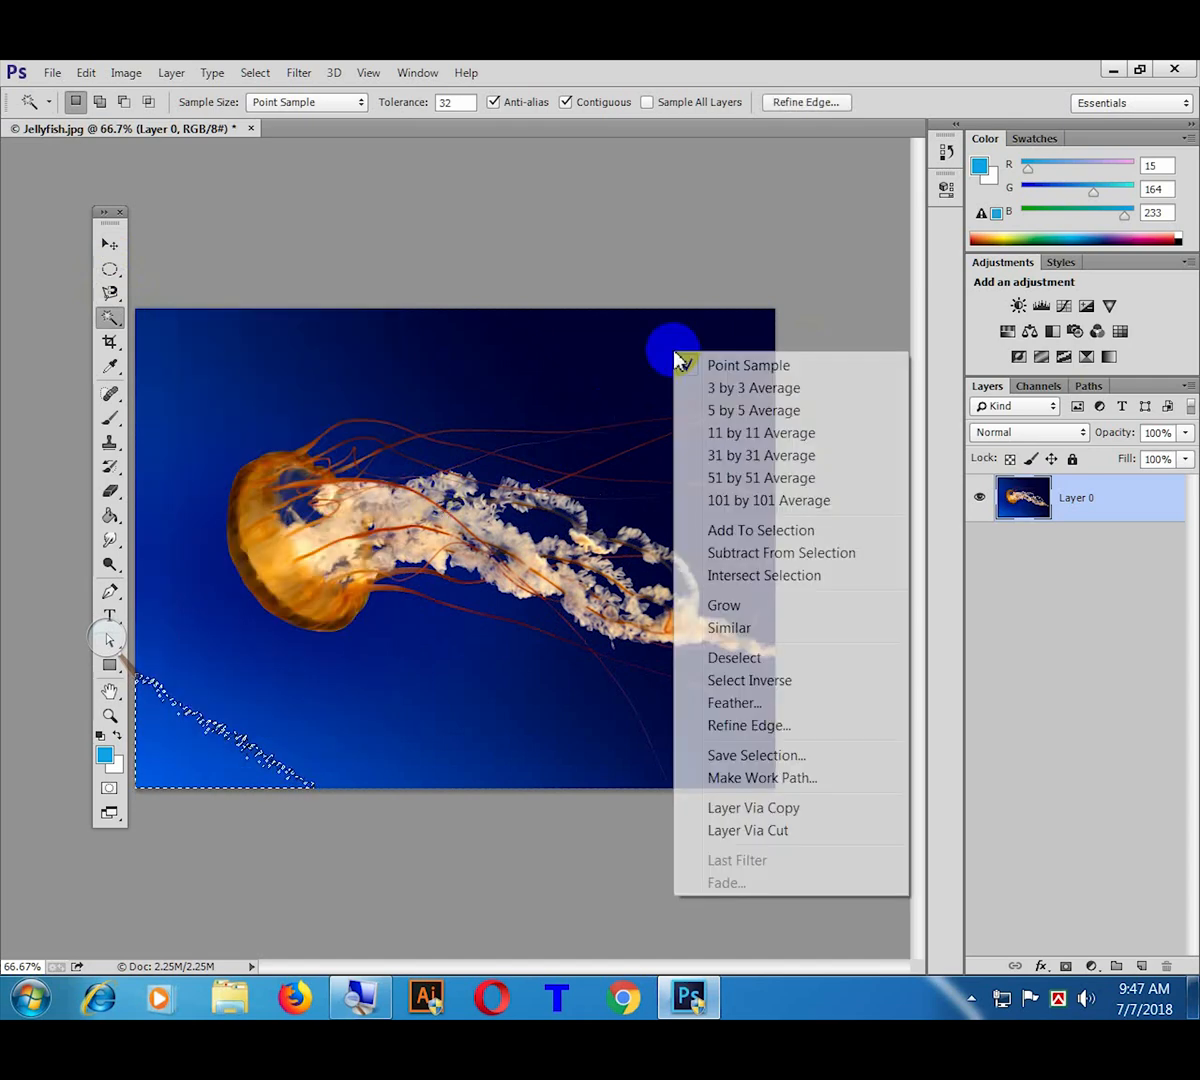
left_click(760, 632)
right_click(687, 355)
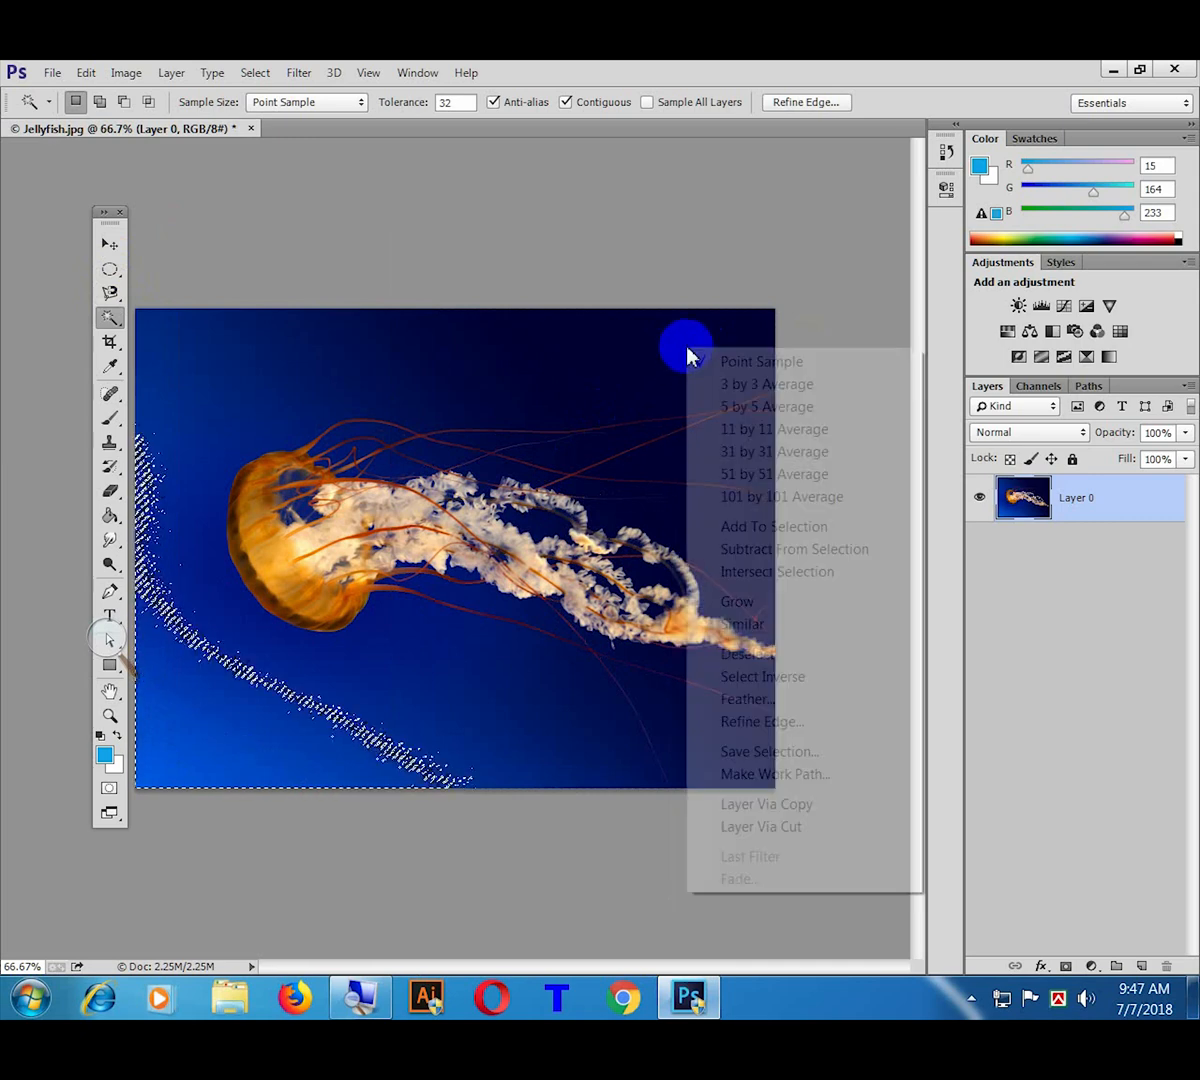
left_click(750, 624)
right_click(723, 357)
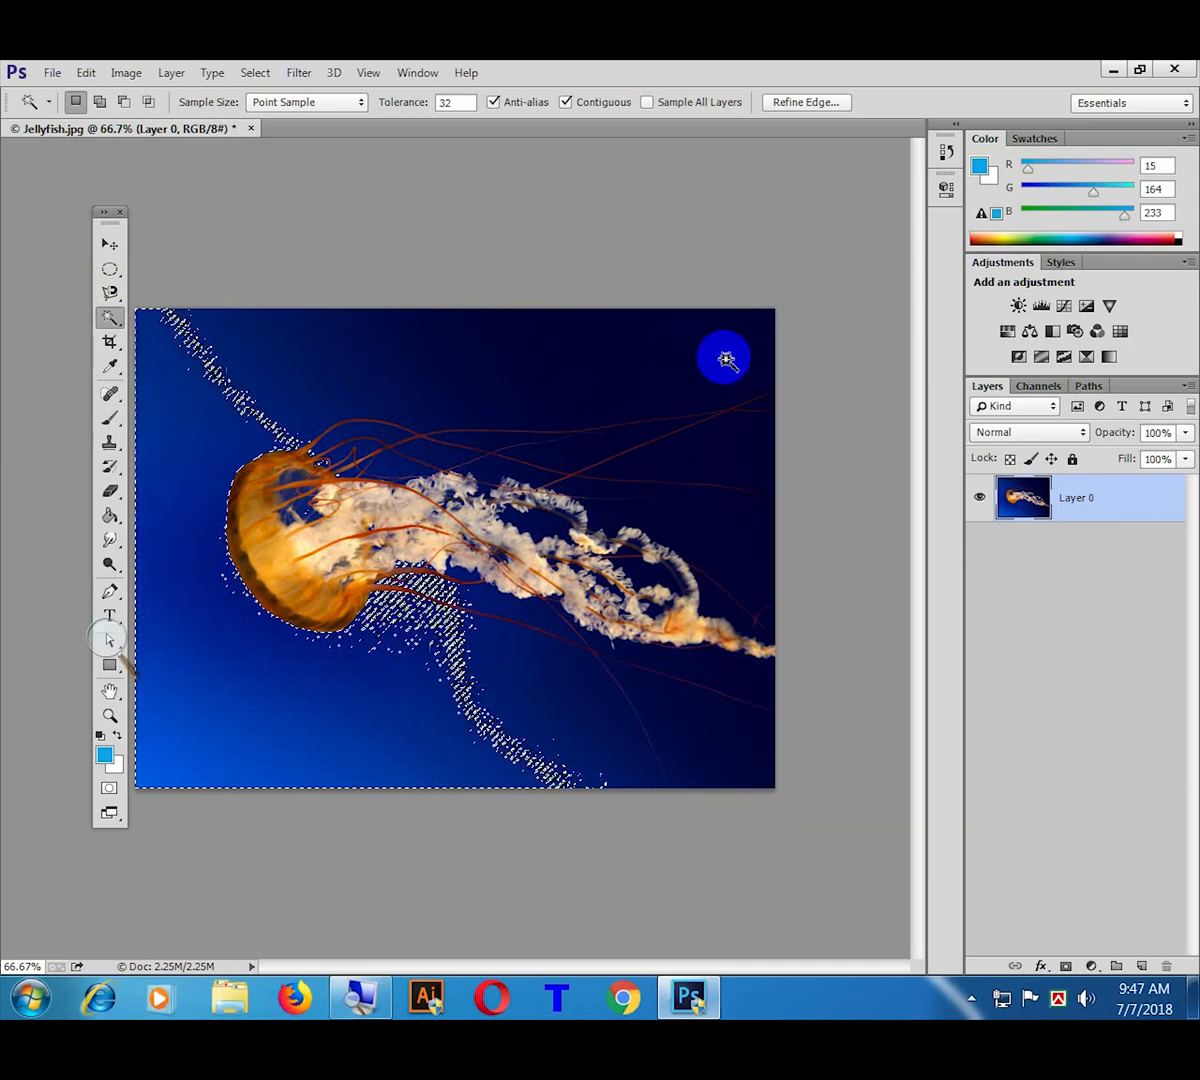
left_click(795, 645)
left_click(249, 735)
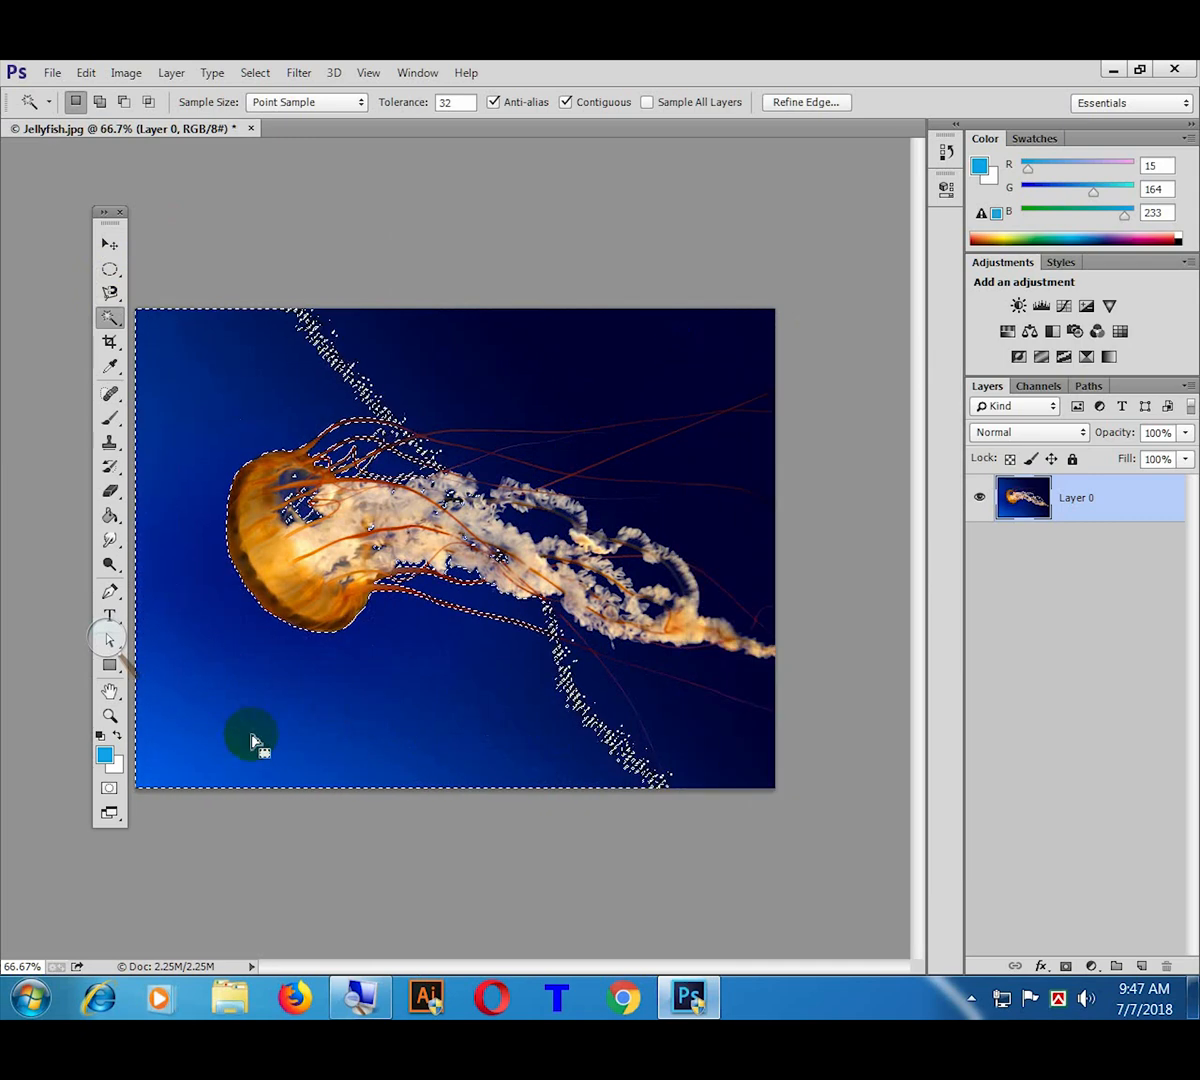
left_click(212, 759)
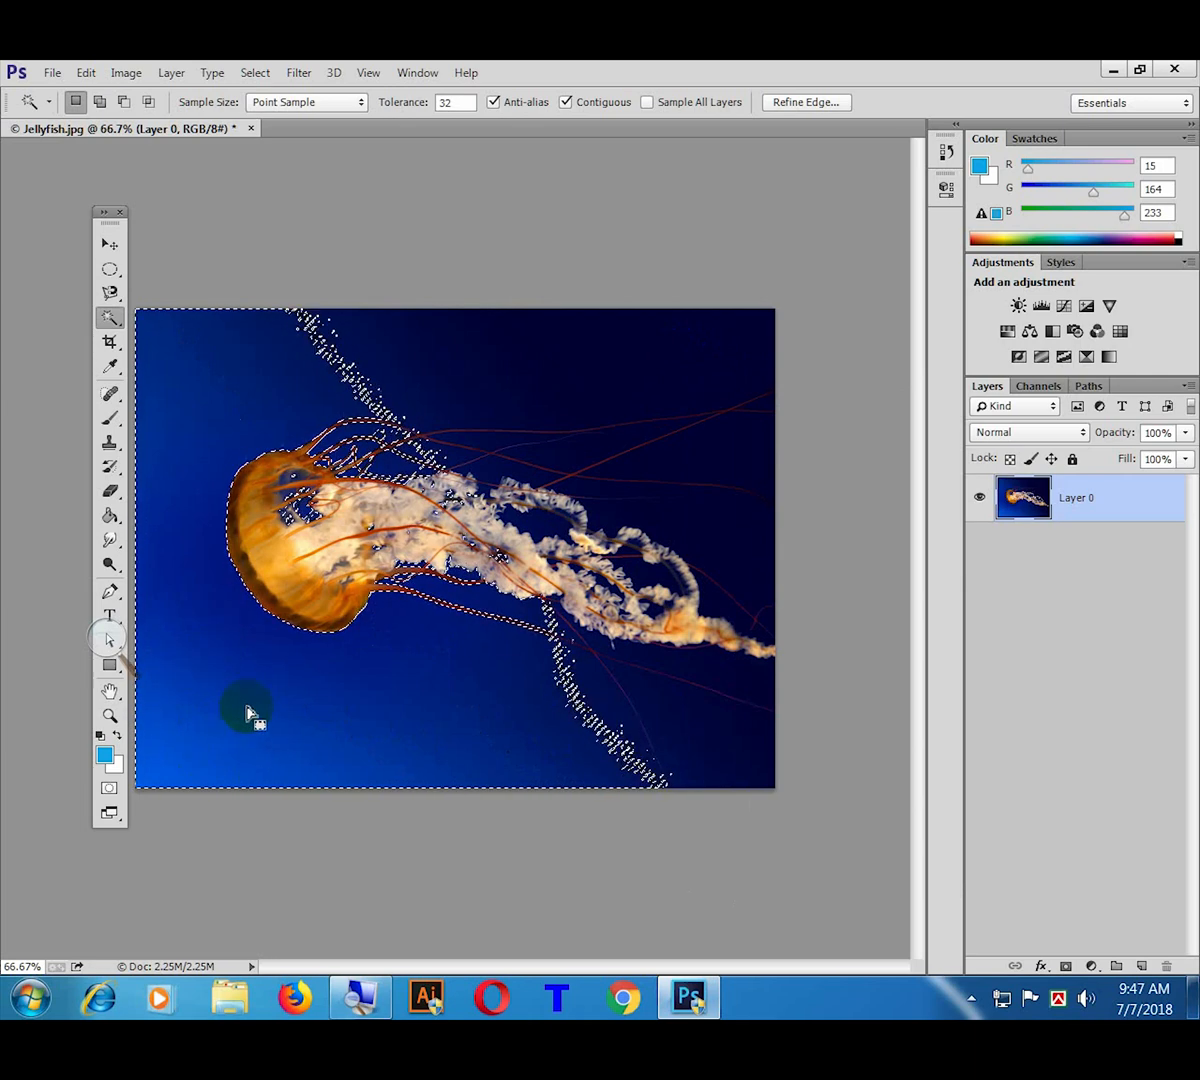
right_click(255, 378)
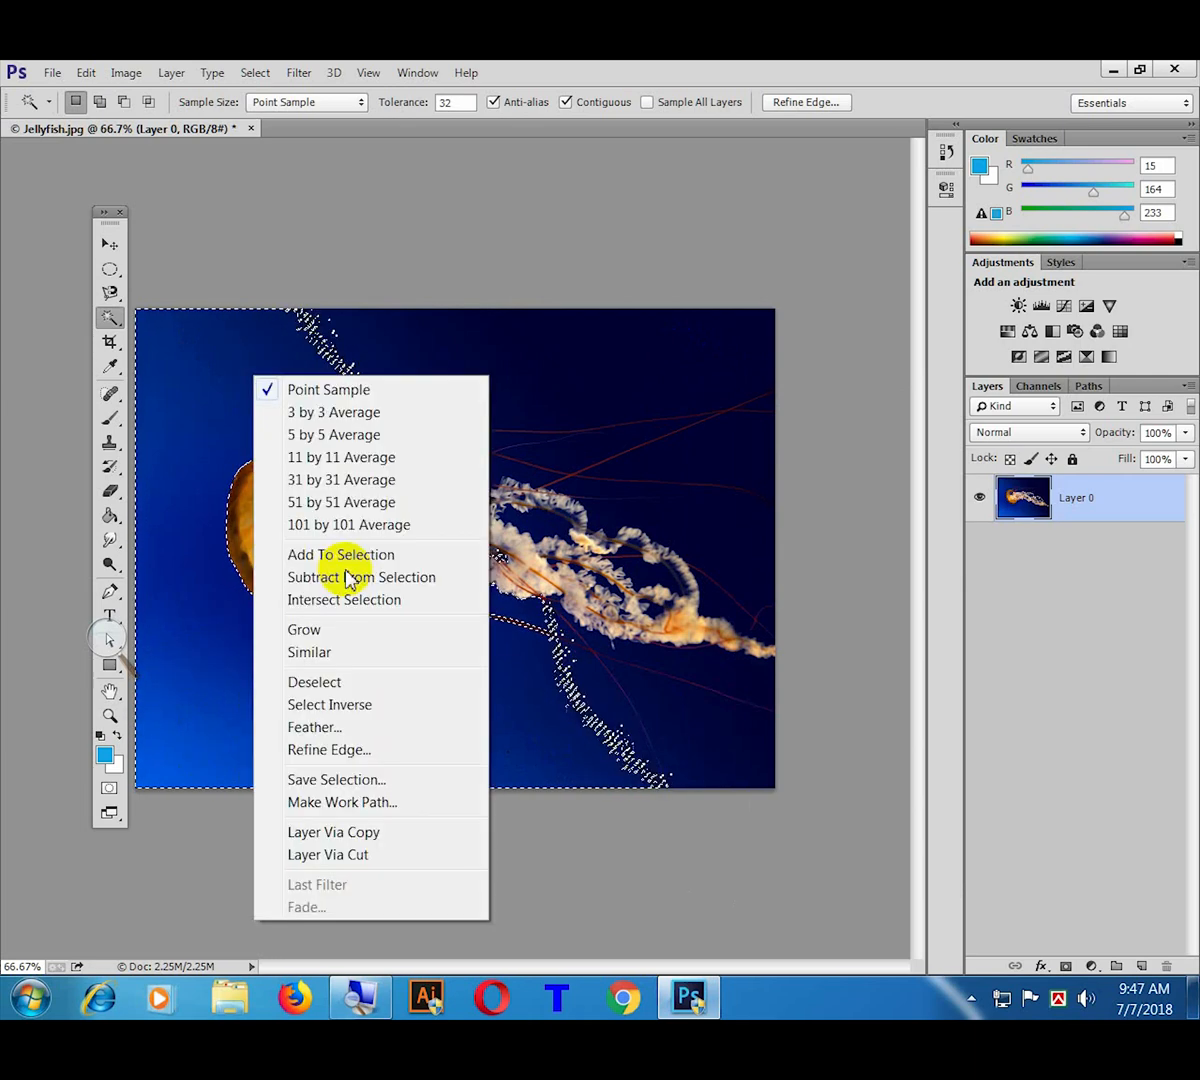
left_click(321, 651)
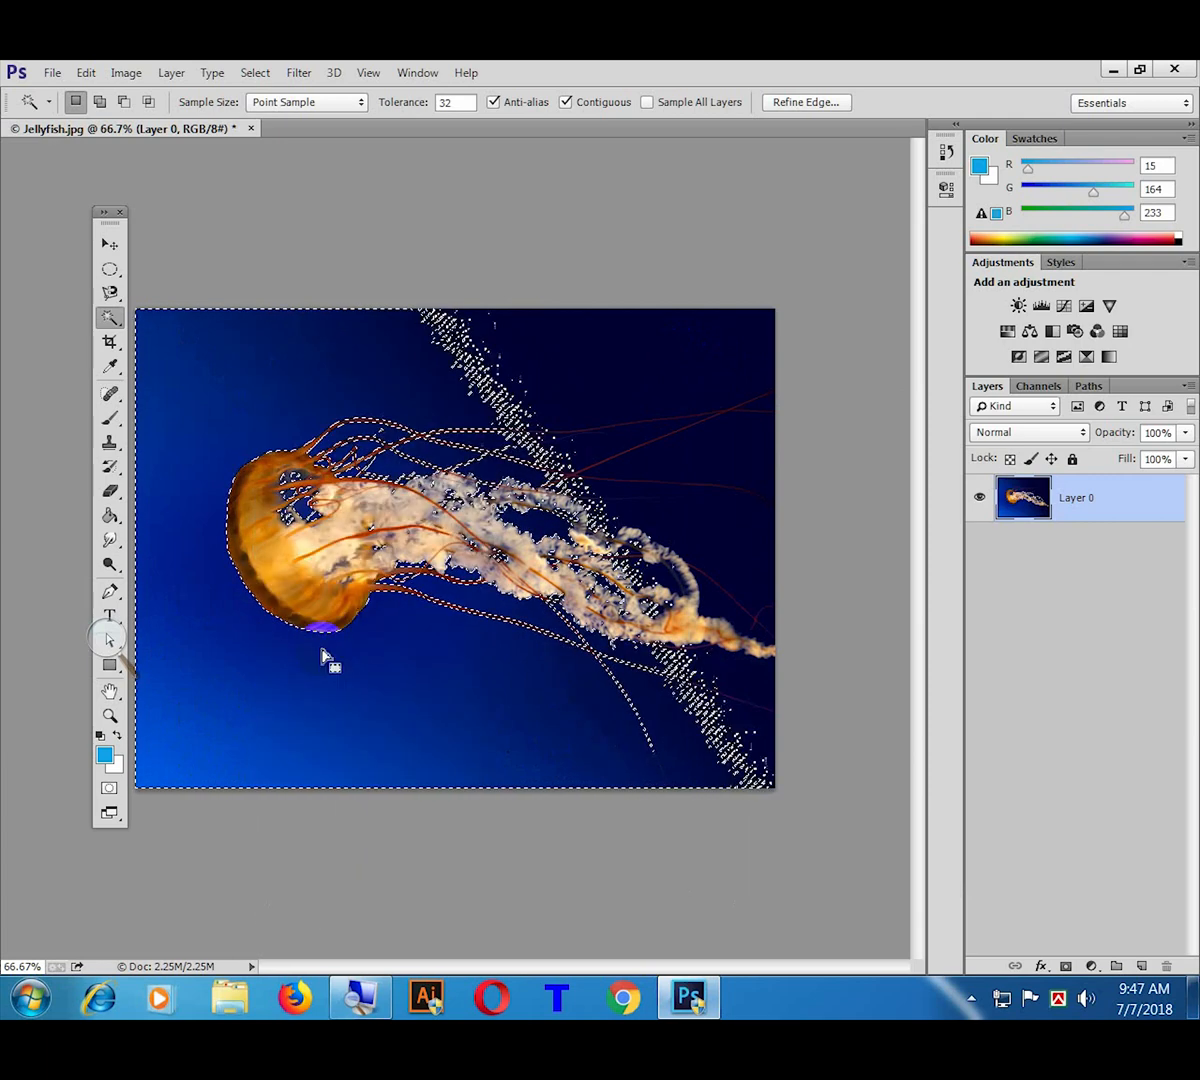
Step: Step back through the selection extensions and clear the remaining selection
left_click(240, 460, "shift")
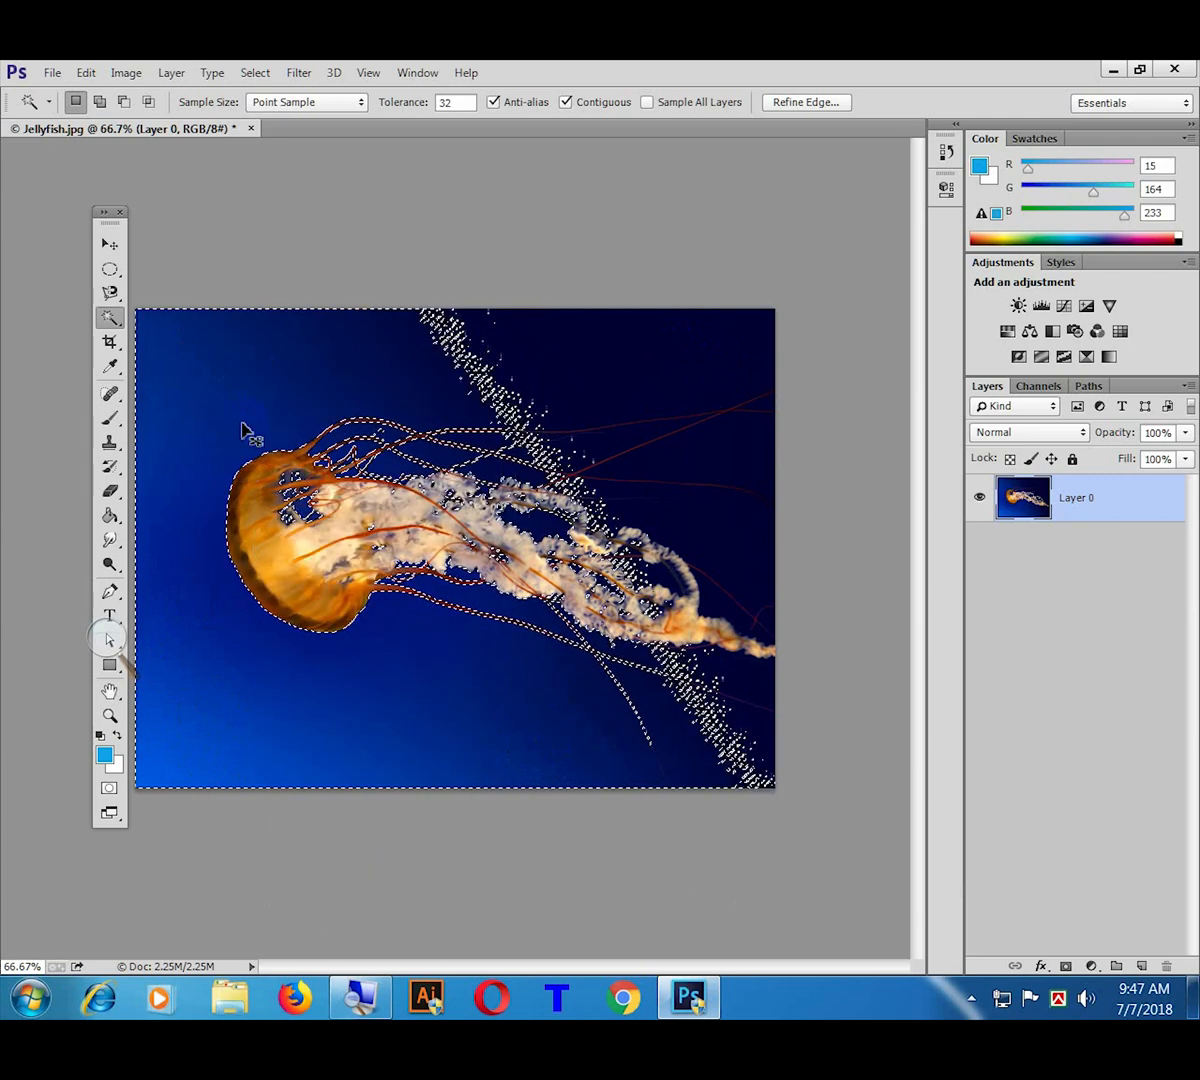
left_click(242, 430, "alt")
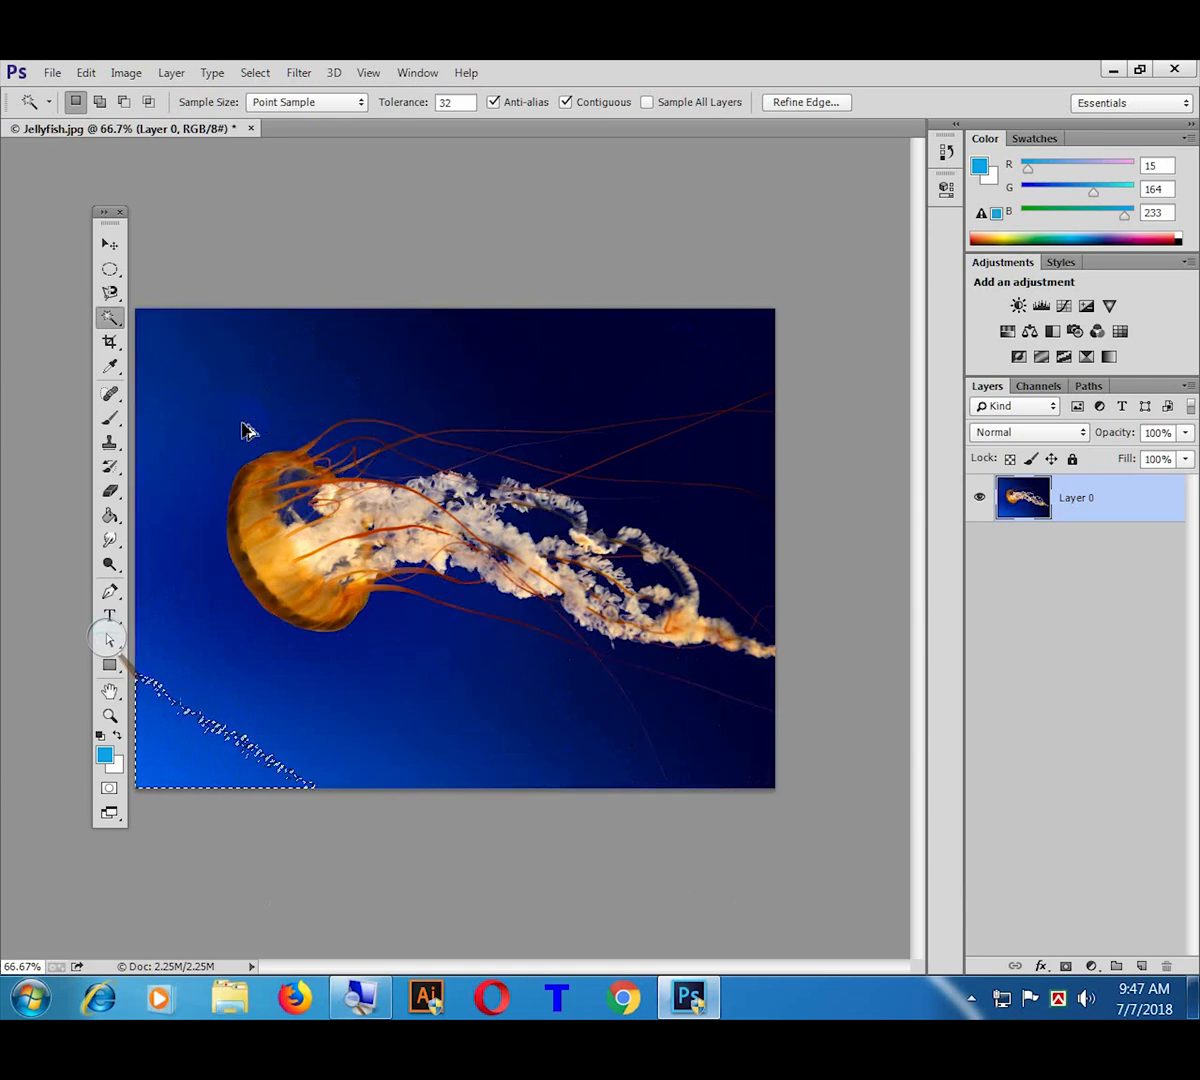
key("ctrl+d")
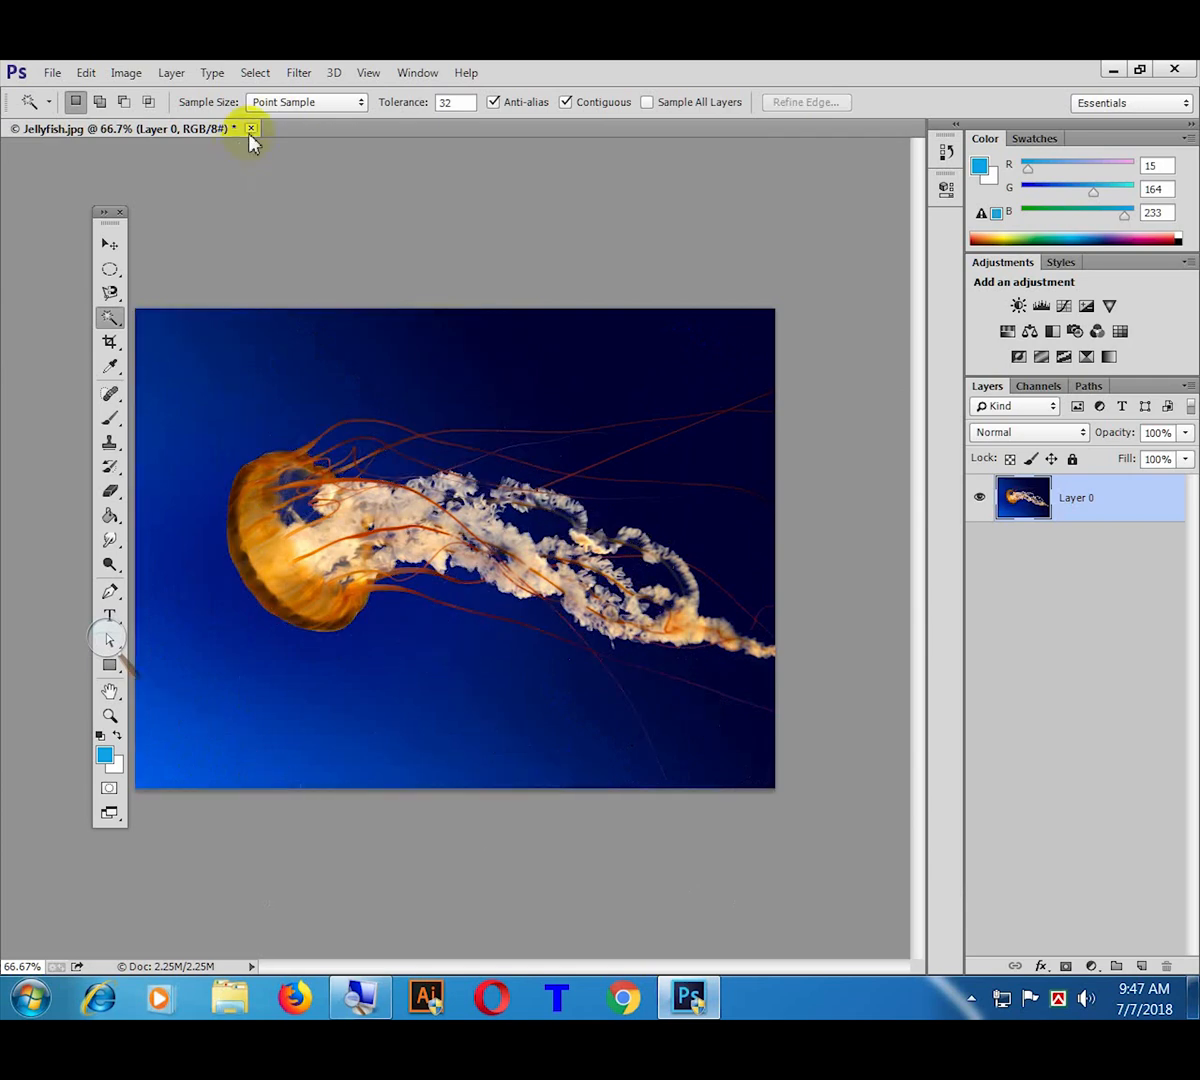
Step: Close Jellyfish.jpg without saving the changes and open Hydrangeas.jpg from the Sample Pictures folder
left_click(251, 128)
left_click(612, 415)
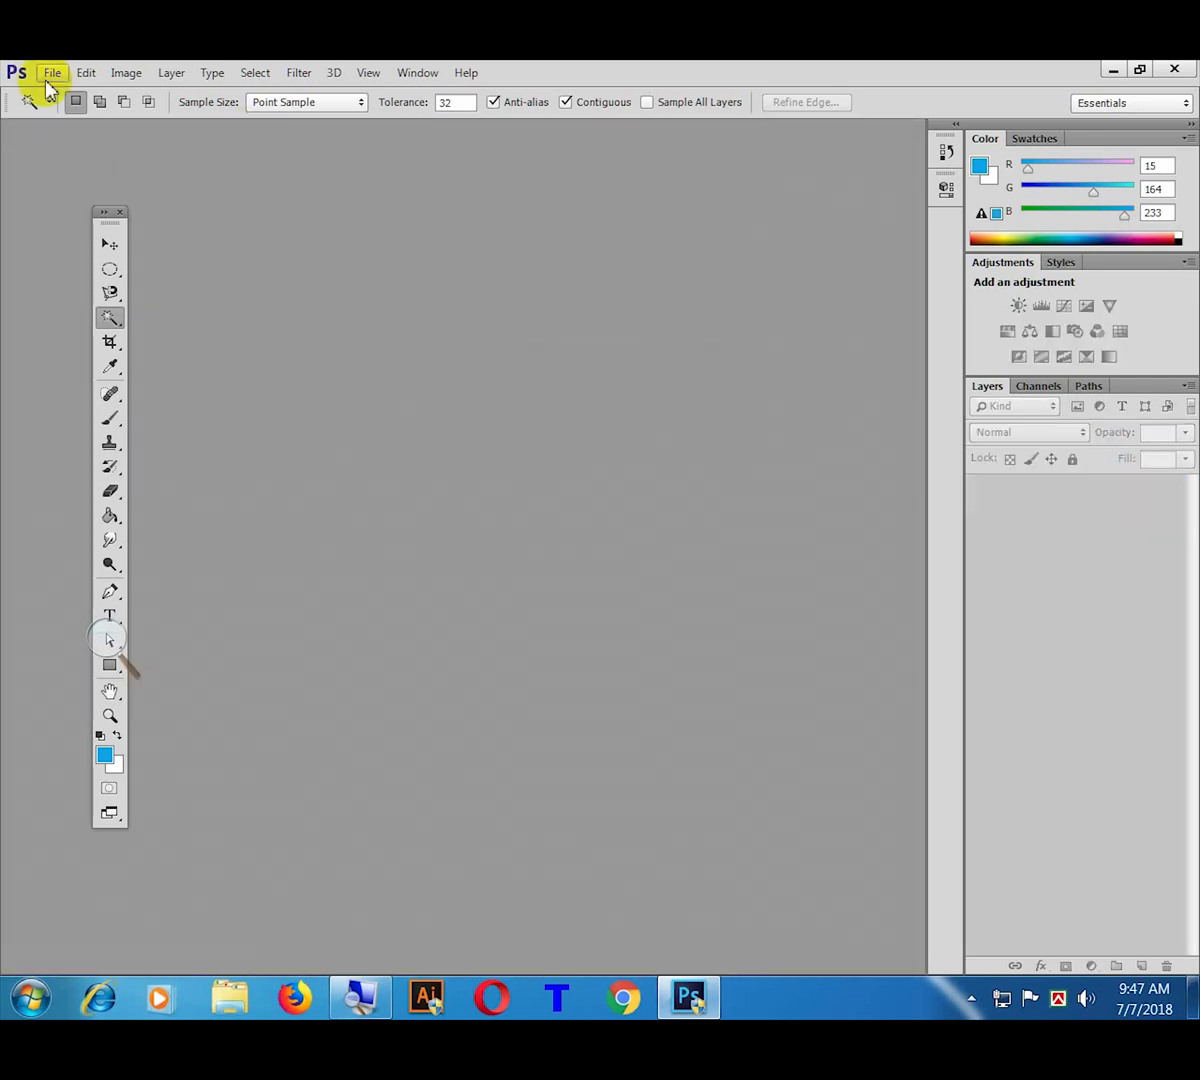
left_click(42, 76)
left_click(67, 116)
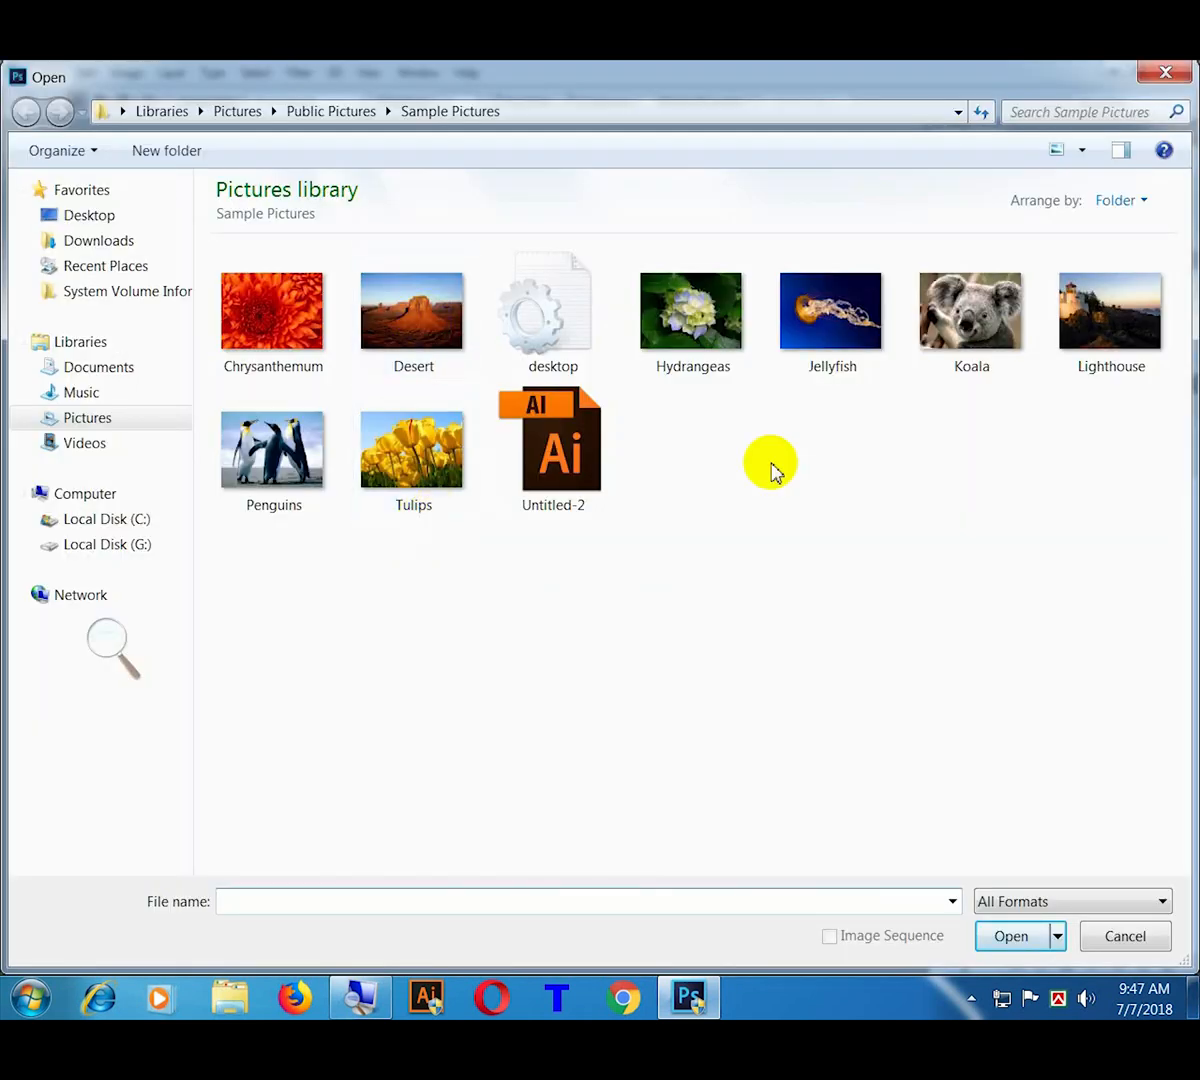
double_click(705, 340)
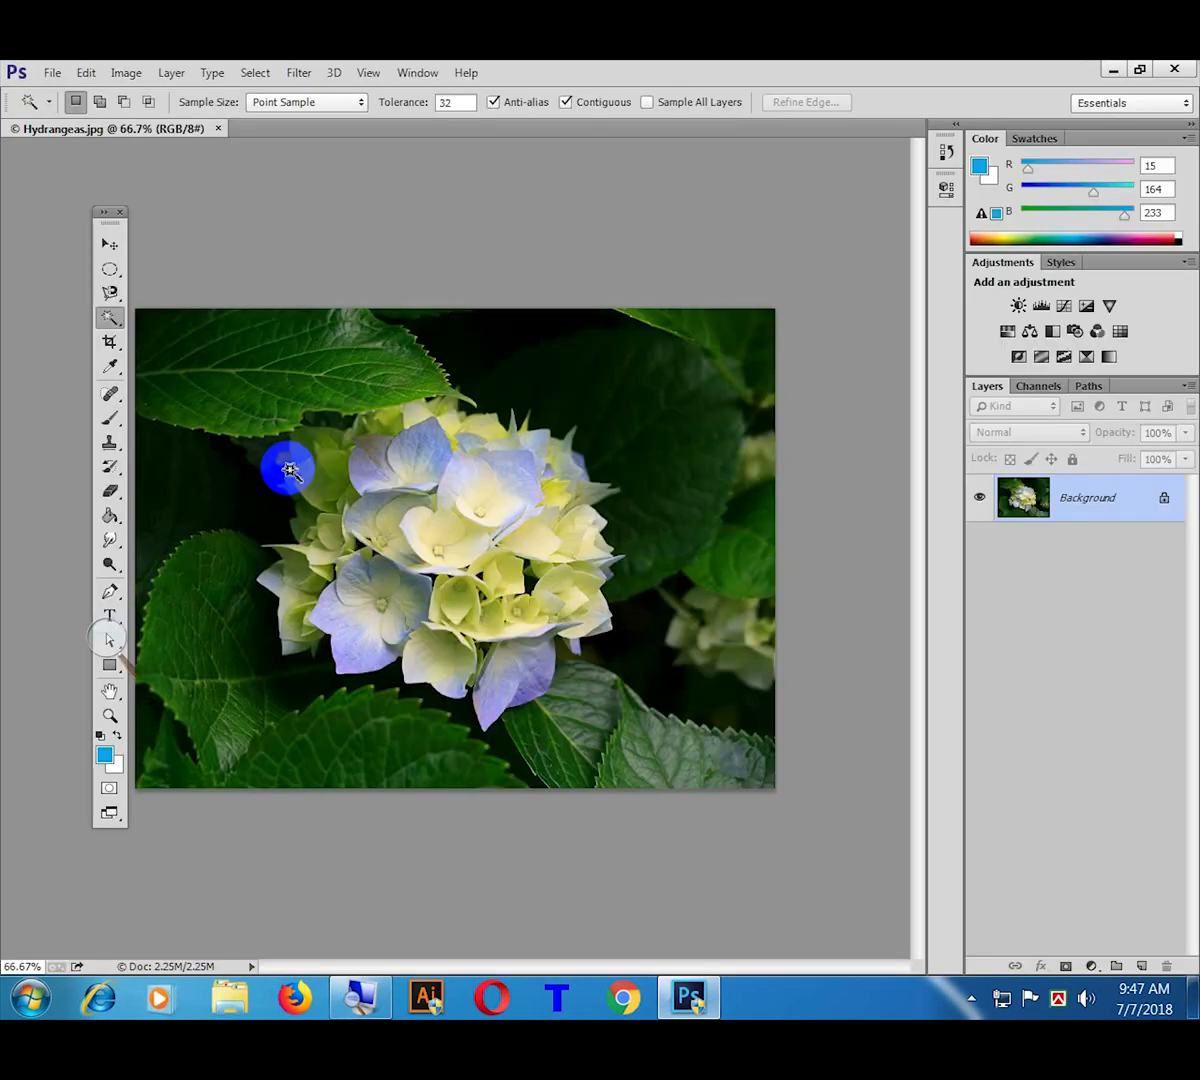
Step: Select the dark leaf area beside the hydrangea with the Magic Wand and extend the selection with Similar seven times
left_click(691, 485)
right_click(691, 485)
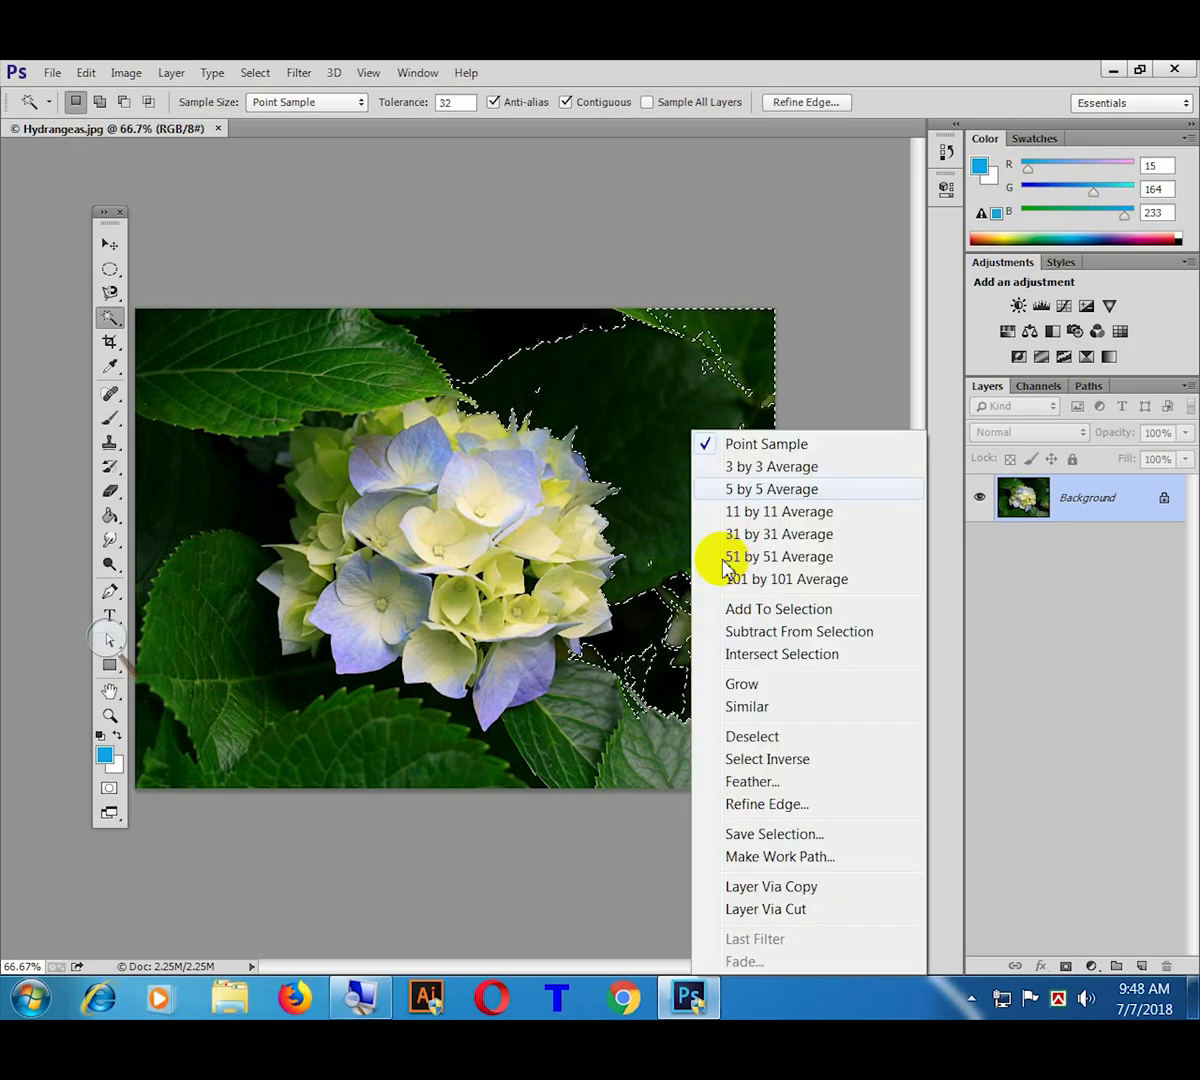
left_click(771, 708)
right_click(655, 530)
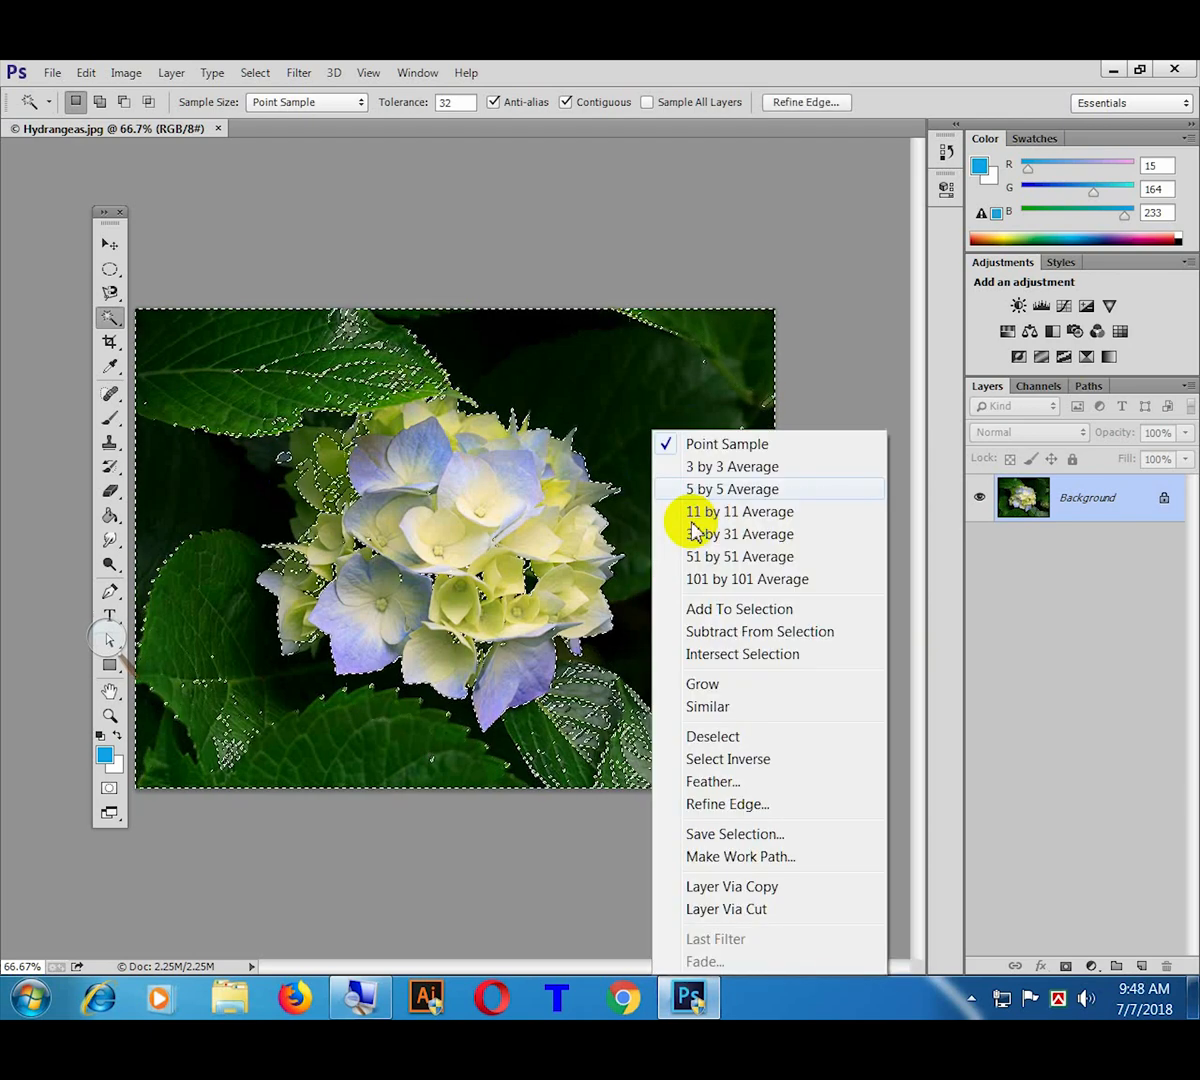
left_click(720, 707)
right_click(611, 435)
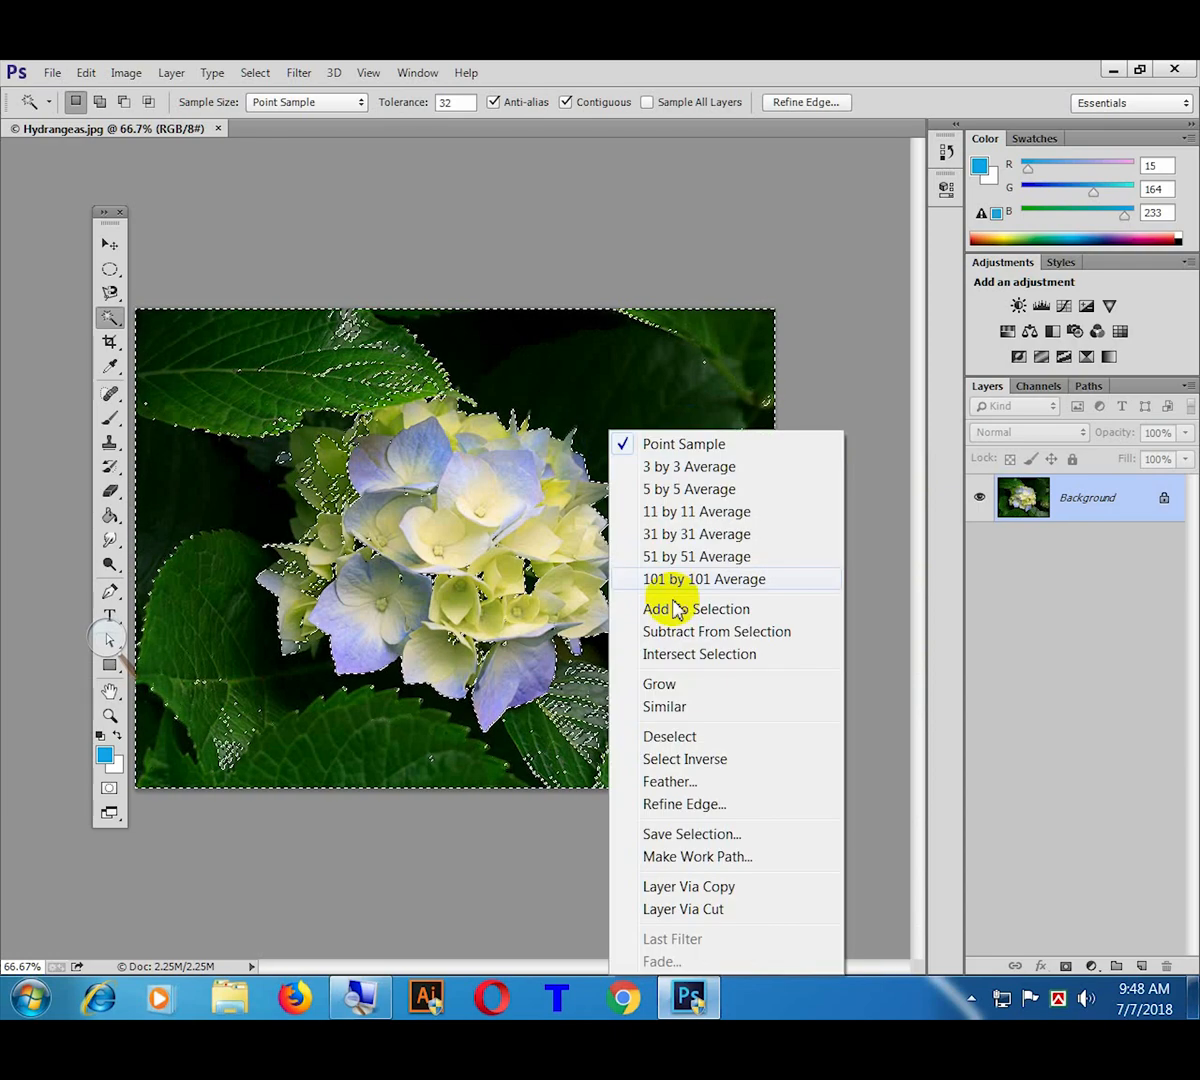
left_click(668, 705)
right_click(657, 477)
left_click(708, 706)
right_click(661, 470)
left_click(719, 709)
right_click(661, 485)
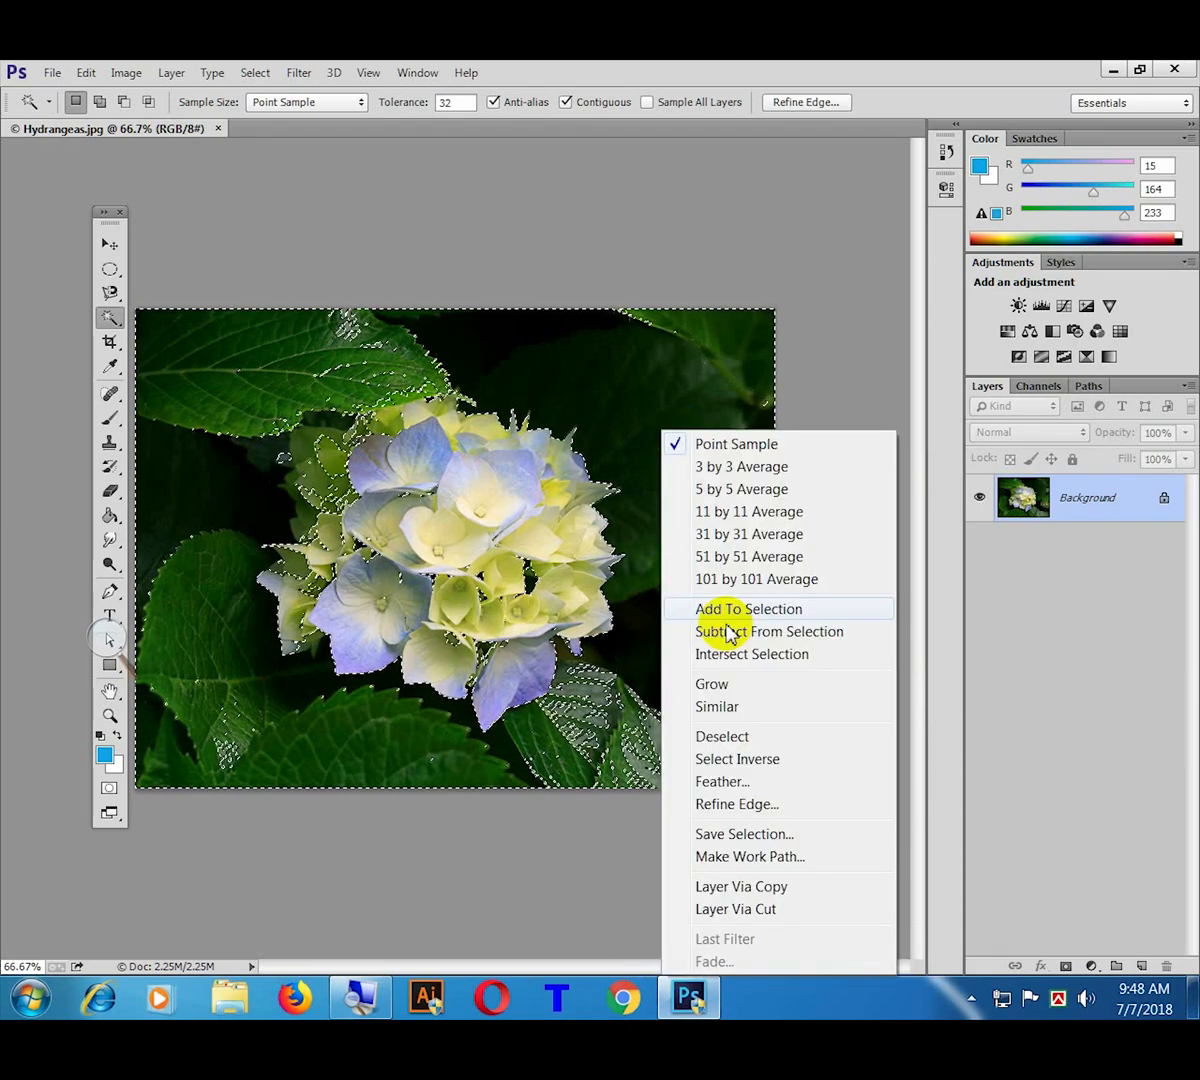
left_click(729, 707)
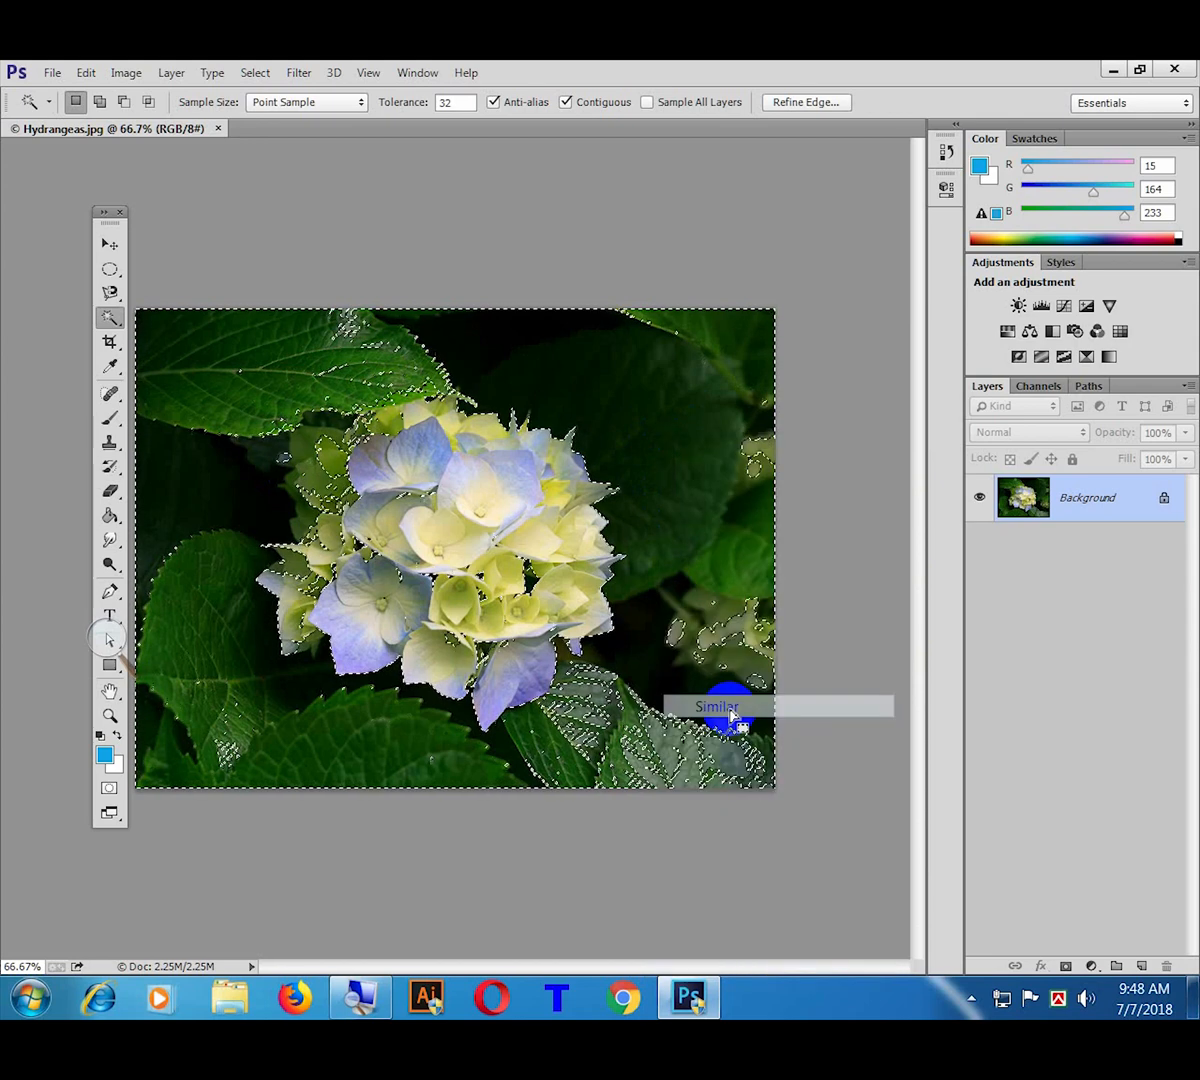
right_click(675, 398)
left_click(758, 682)
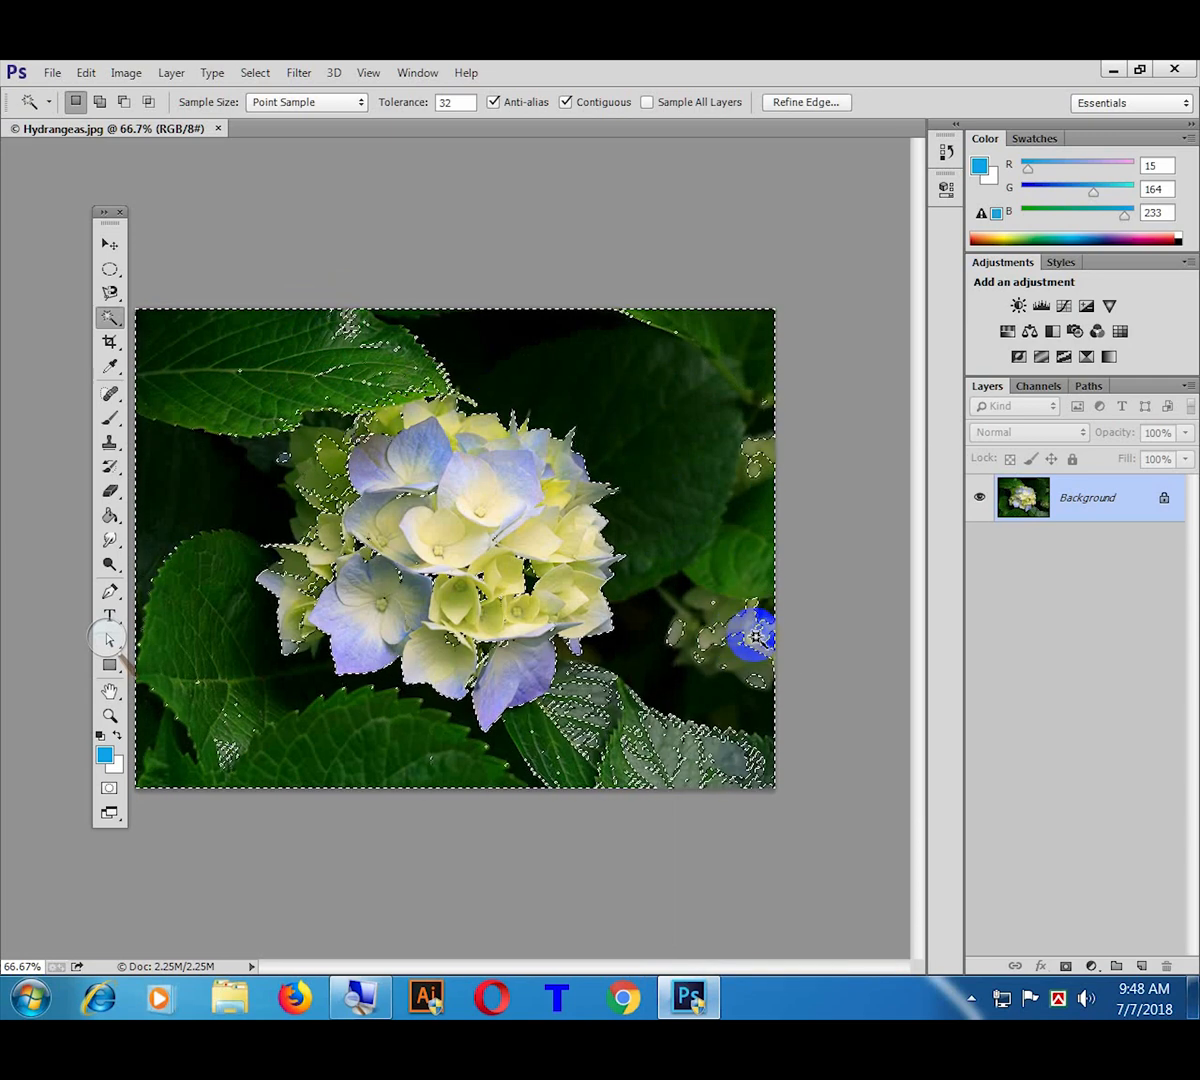
Step: Refine the selection with the Quick Selection Tool until it covers the whole leafy background around the hydrangea
left_click_drag(102, 323, 210, 322)
mouse_move(726, 410)
left_mouse_down()
mouse_move(754, 497)
mouse_move(744, 494)
left_mouse_up()
left_click(82, 102)
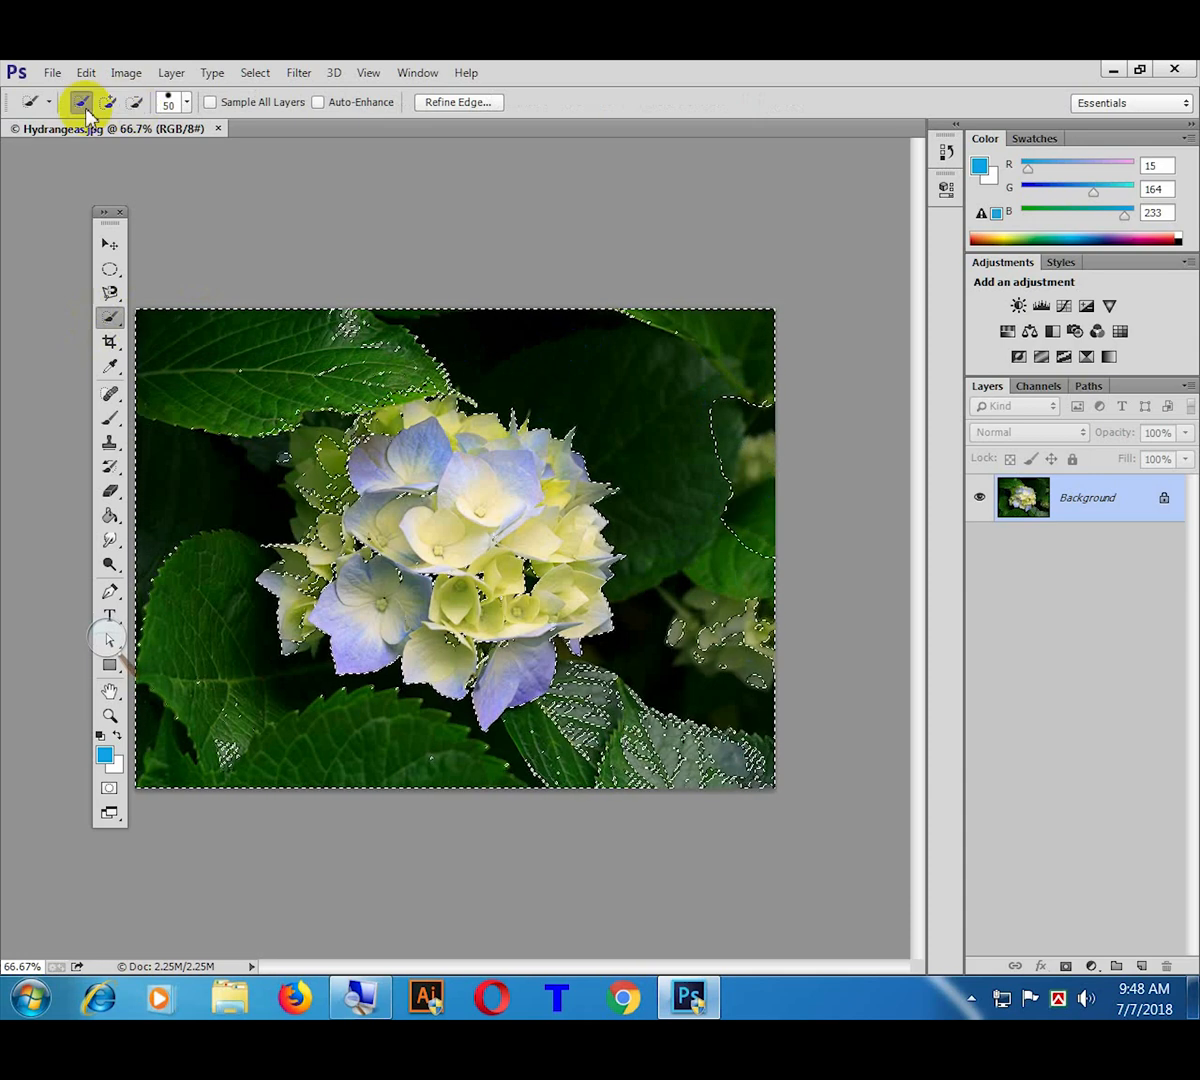
mouse_move(712, 386)
left_mouse_down()
mouse_move(743, 542)
mouse_move(745, 788)
mouse_move(591, 762)
mouse_move(366, 767)
mouse_move(193, 677)
mouse_move(189, 420)
mouse_move(351, 326)
mouse_move(710, 348)
mouse_move(725, 366)
mouse_move(733, 635)
mouse_move(722, 662)
mouse_move(317, 768)
mouse_move(286, 760)
mouse_move(186, 417)
mouse_move(199, 371)
left_mouse_up()
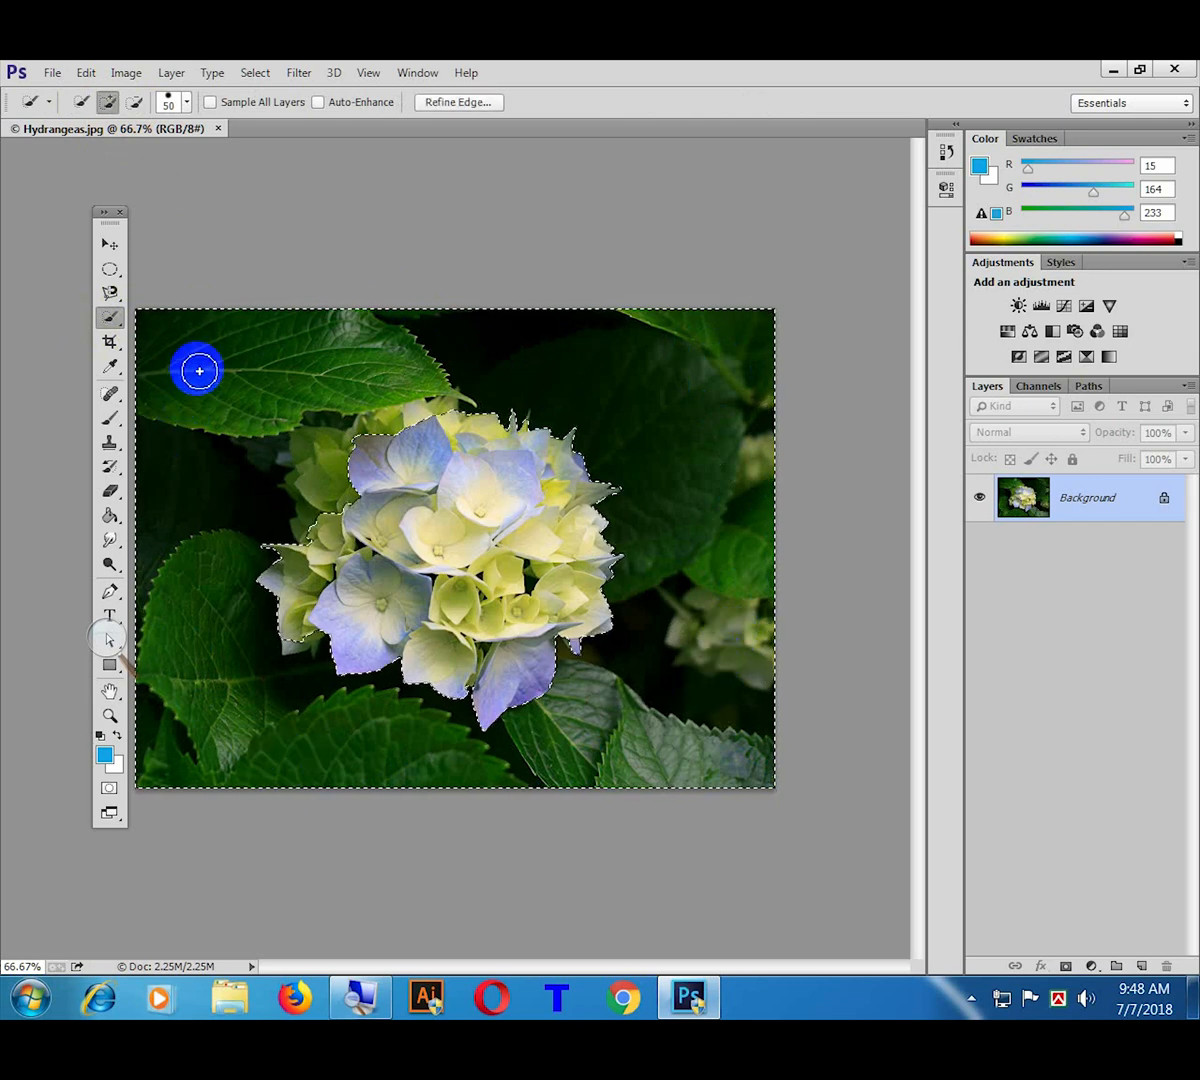
Step: Unlock the Background layer and delete the selected leafy background around the hydrangea
left_click(1168, 508)
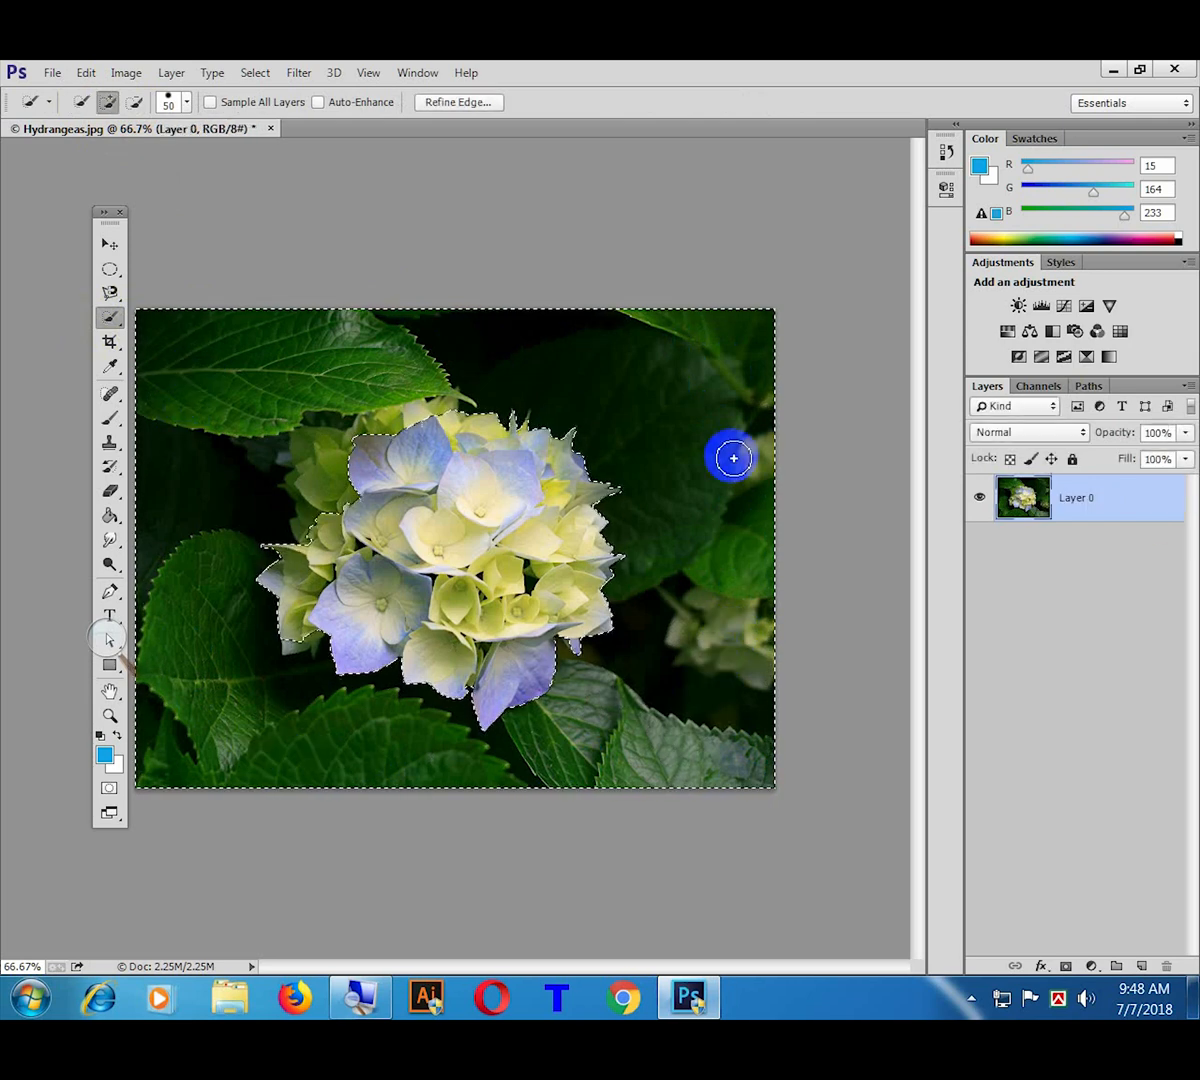
key("Delete")
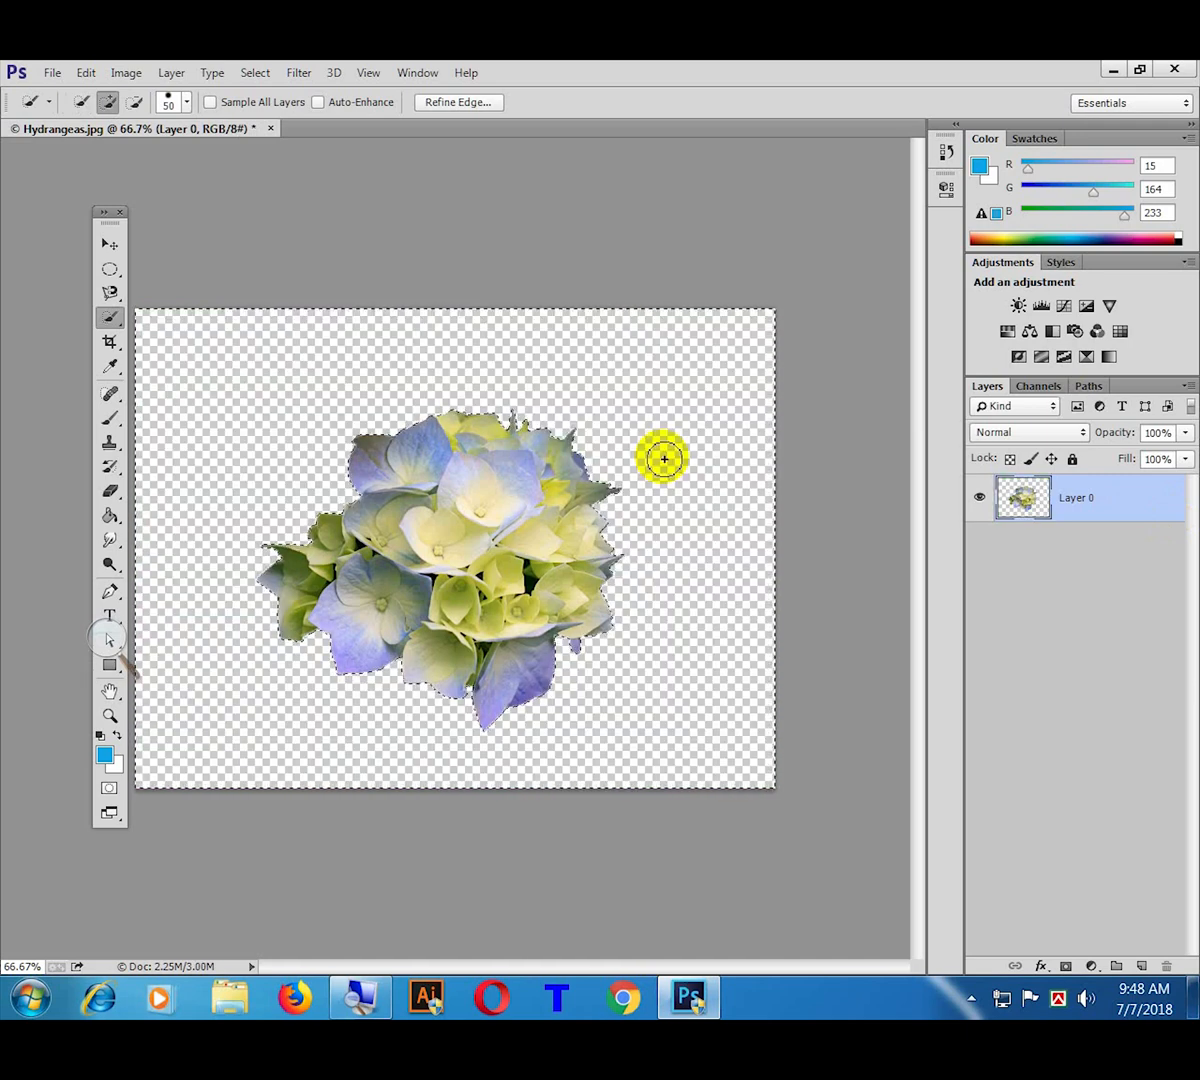
Step: Undo the background deletion and clear the selection with the Magic Wand Tool
key("ctrl+z")
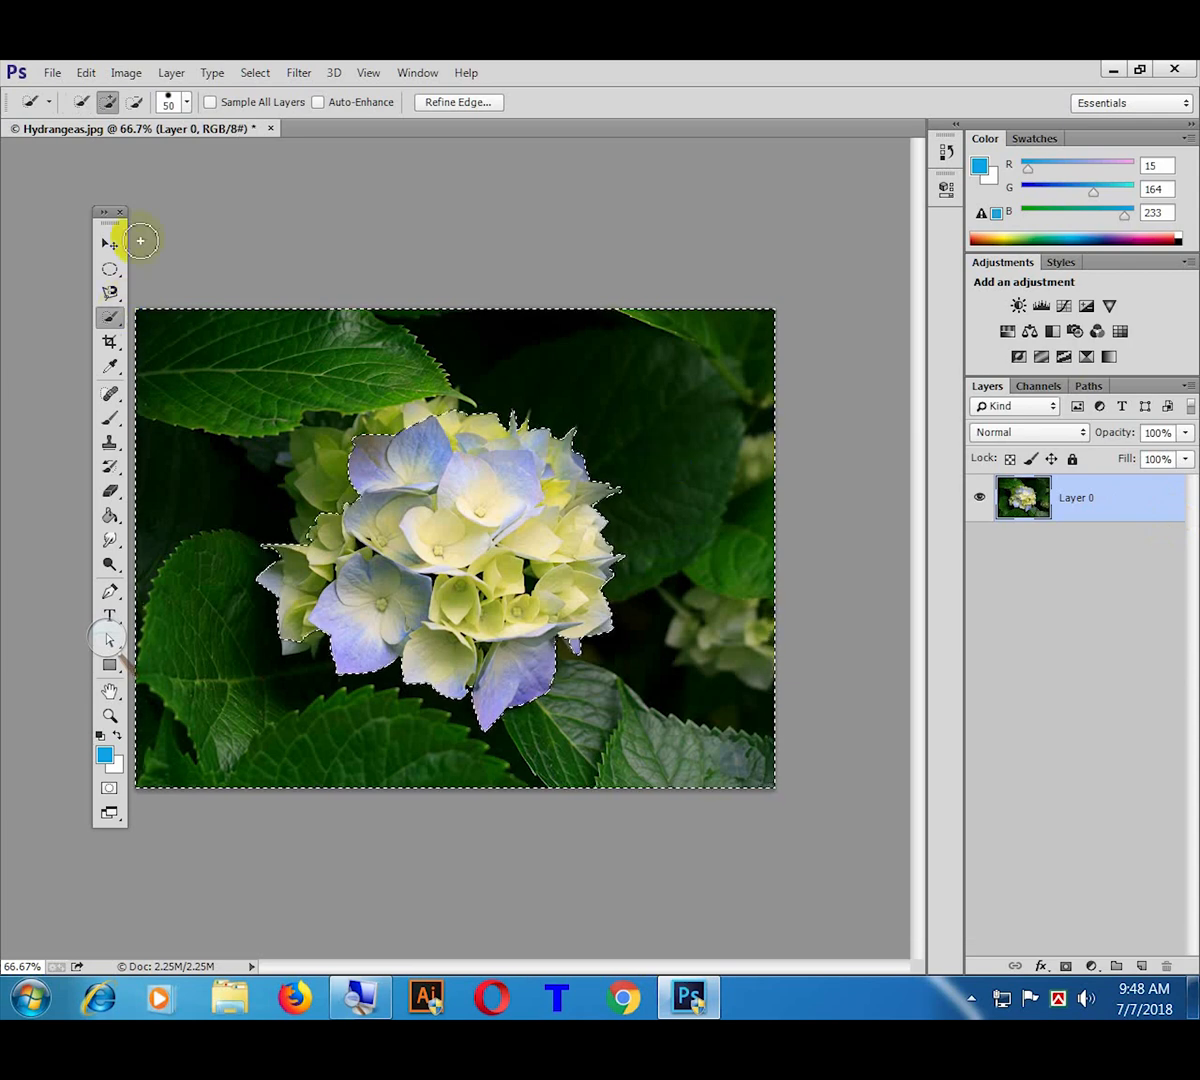
left_click(109, 318)
left_click(195, 330)
left_click(222, 377)
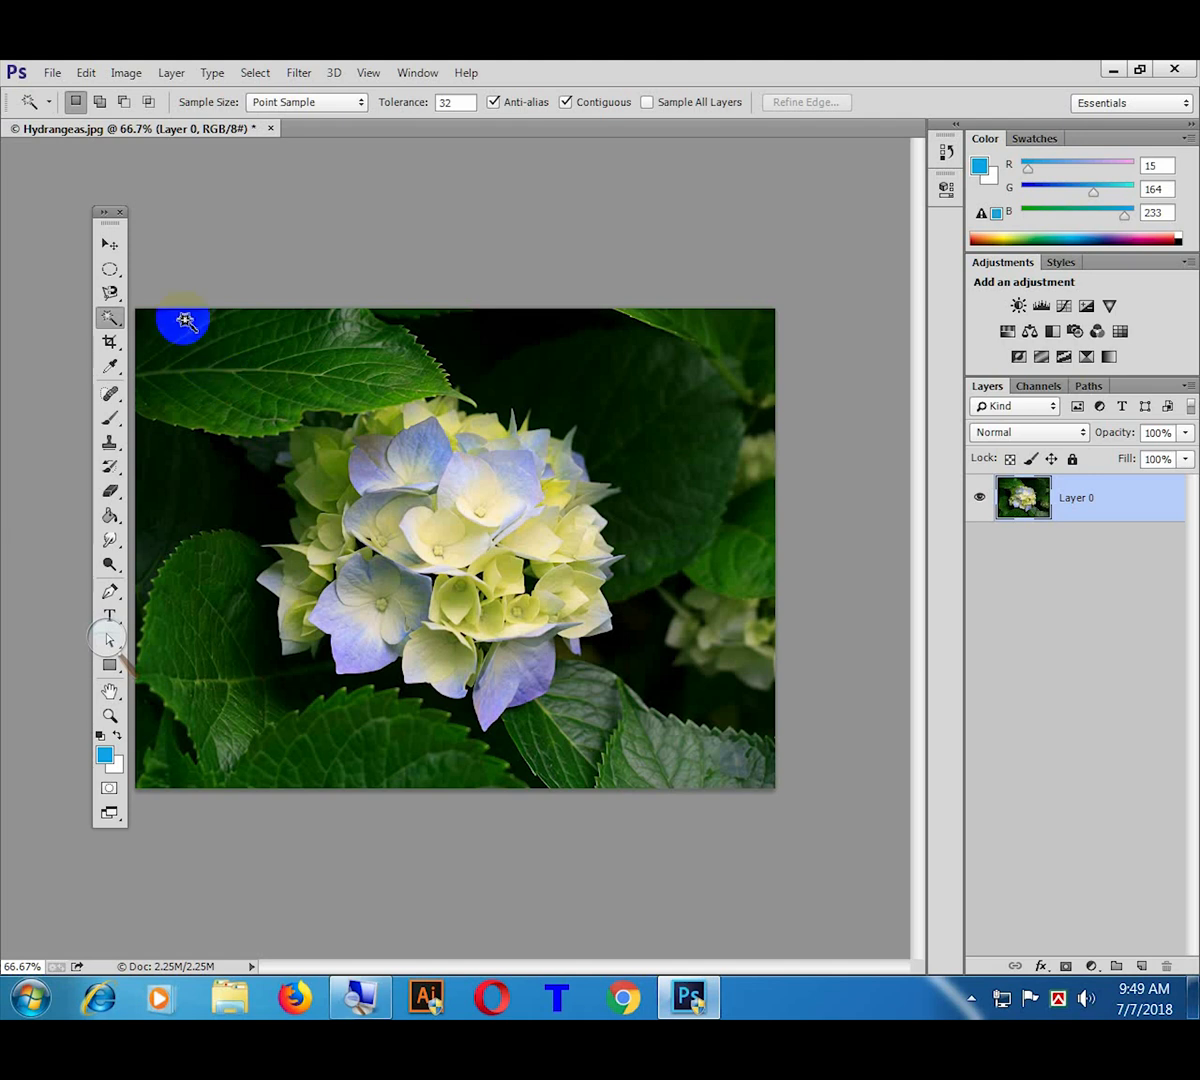
Step: Select the leafy background with Quick Selection strokes, keeping the upper-left petals out of it, and delete it from Layer 0
left_click_drag(104, 325, 205, 316)
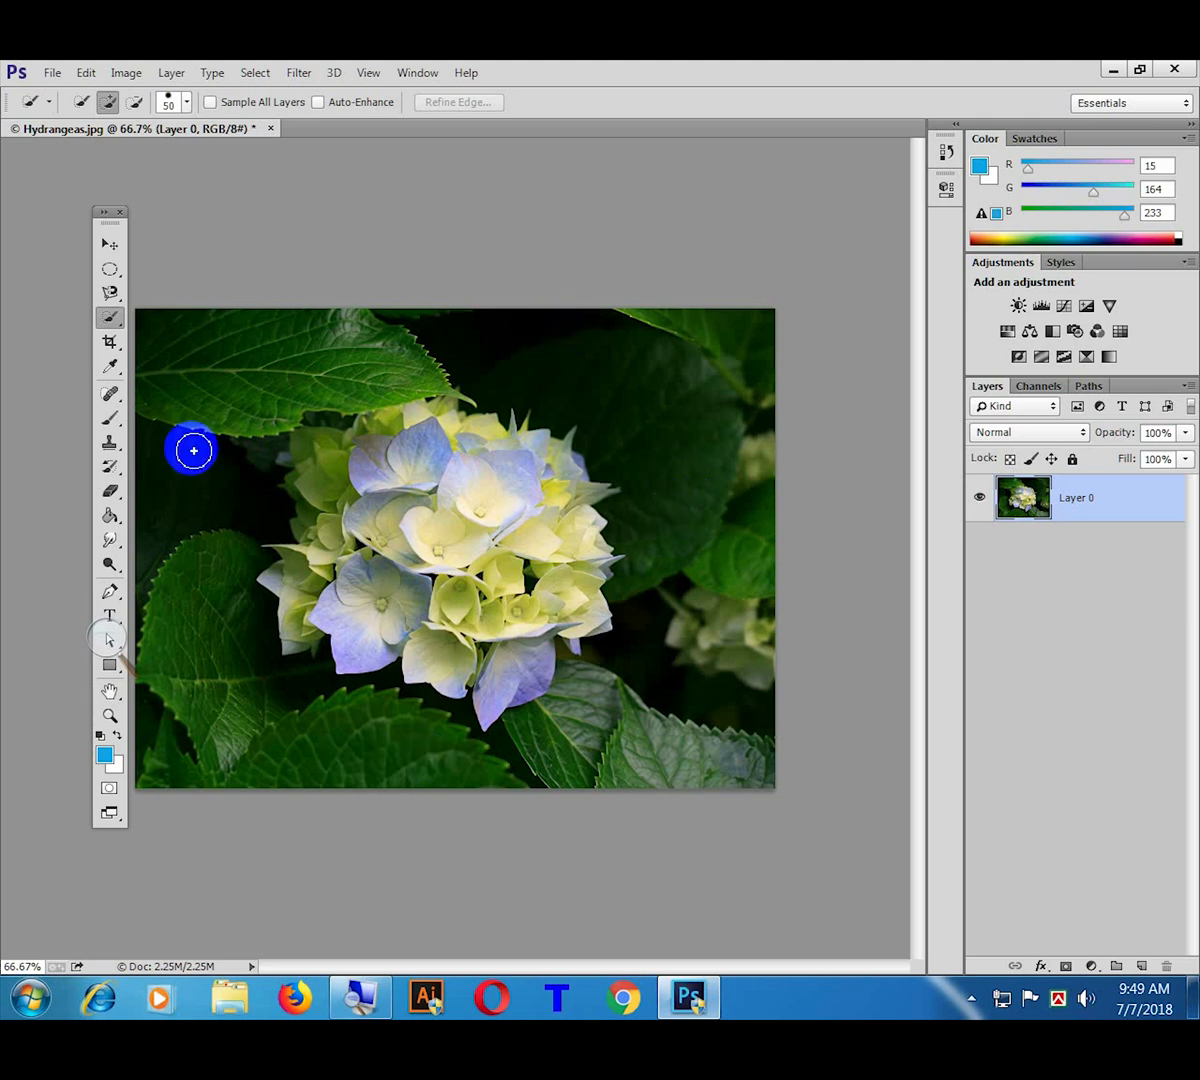
mouse_move(520, 348)
left_mouse_down()
mouse_move(599, 357)
mouse_move(721, 410)
mouse_move(729, 531)
mouse_move(709, 710)
mouse_move(600, 761)
mouse_move(380, 769)
mouse_move(292, 745)
mouse_move(229, 620)
mouse_move(214, 469)
mouse_move(233, 351)
mouse_move(382, 313)
mouse_move(712, 348)
mouse_move(458, 410)
mouse_move(361, 383)
mouse_move(330, 540)
mouse_move(323, 428)
mouse_move(341, 503)
mouse_move(318, 428)
left_mouse_up()
key("alt")
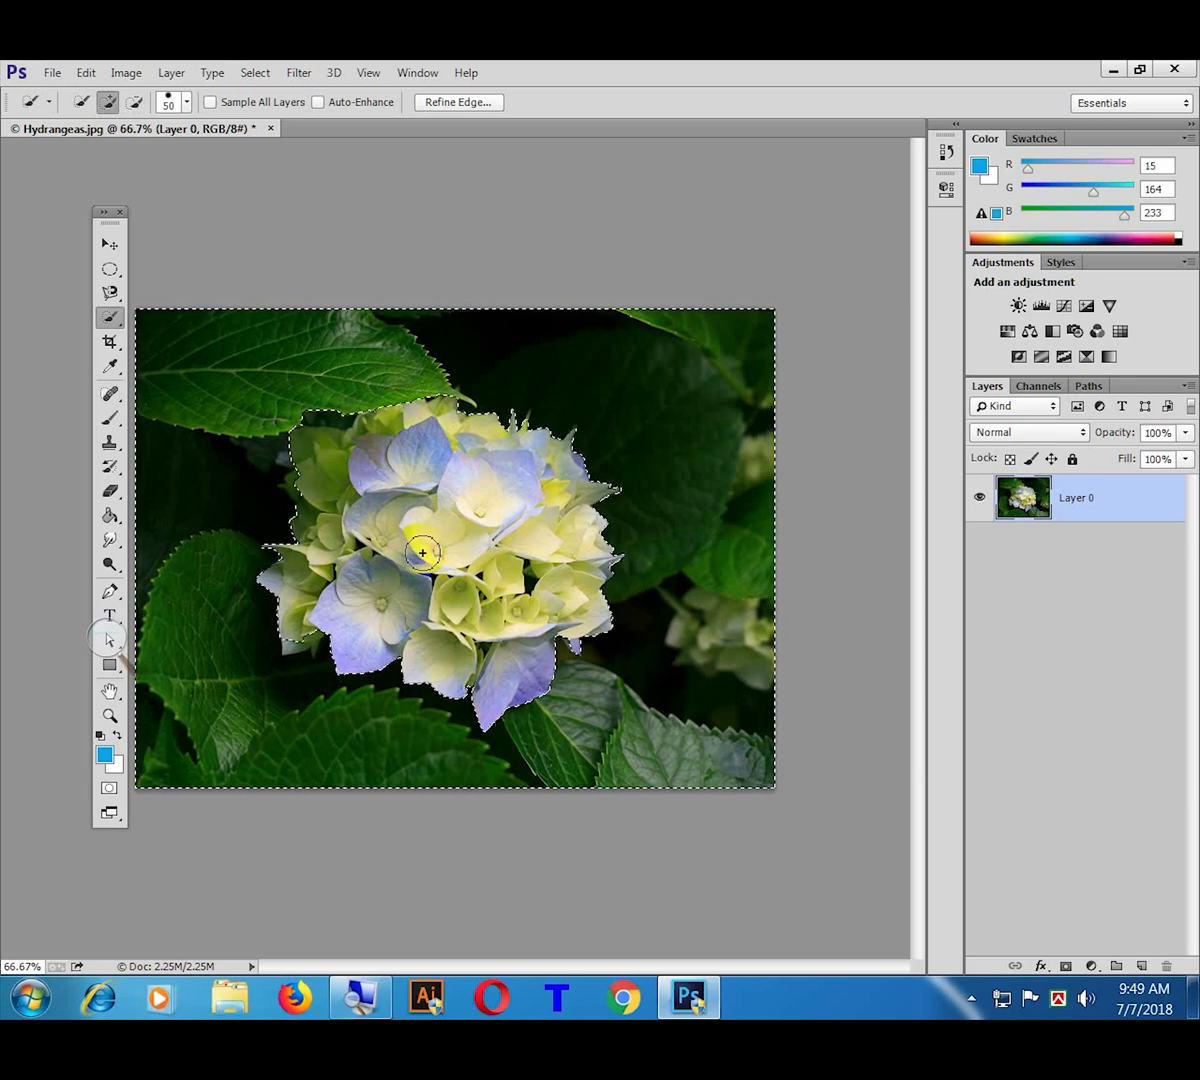
key("Delete")
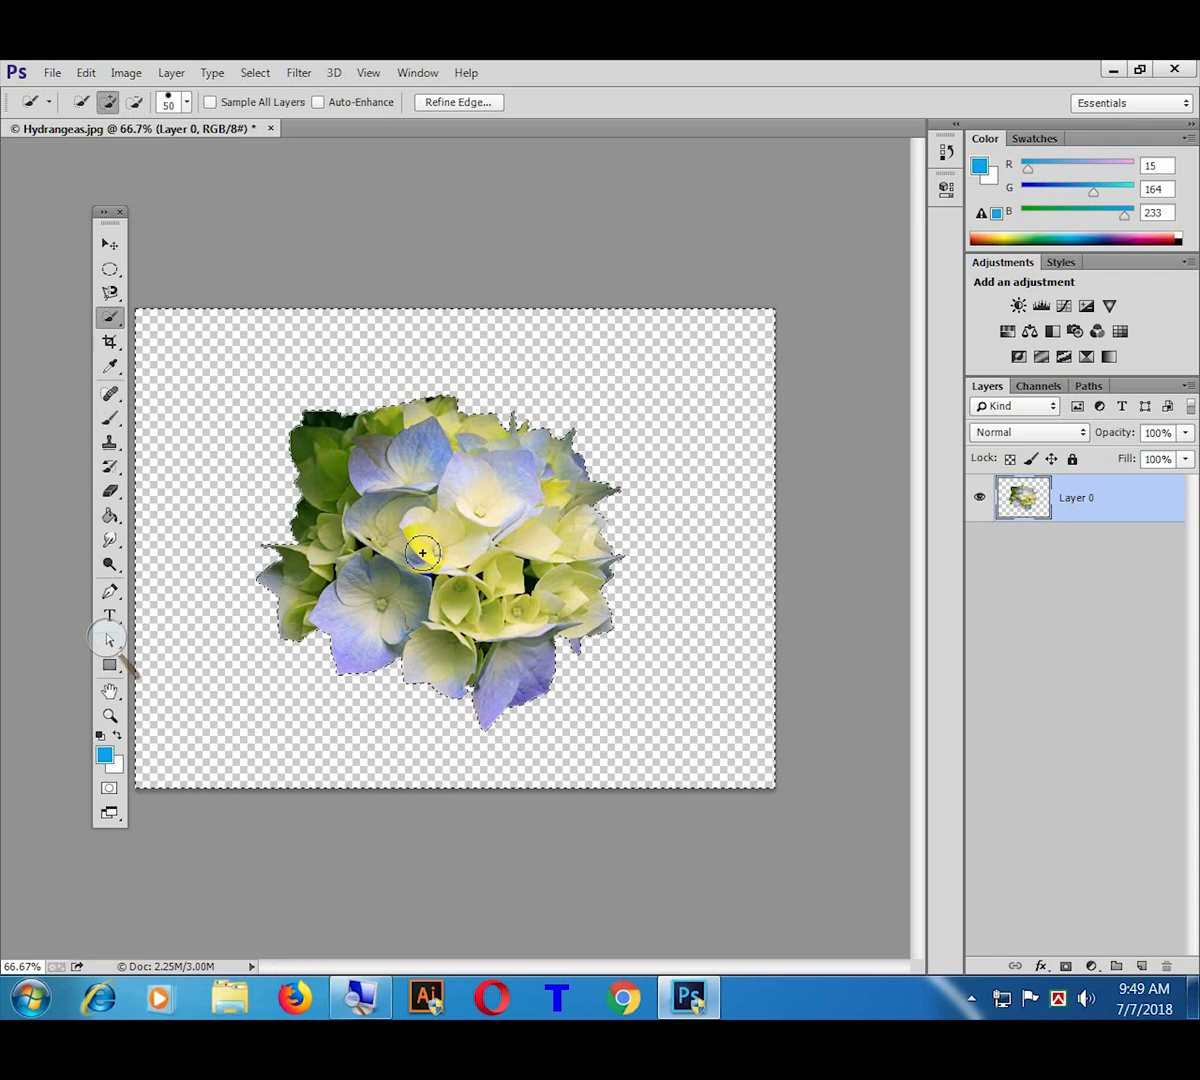
Step: Undo the deletion of the leafy background and clear the selection using the Elliptical Marquee Tool
key("ctrl+z")
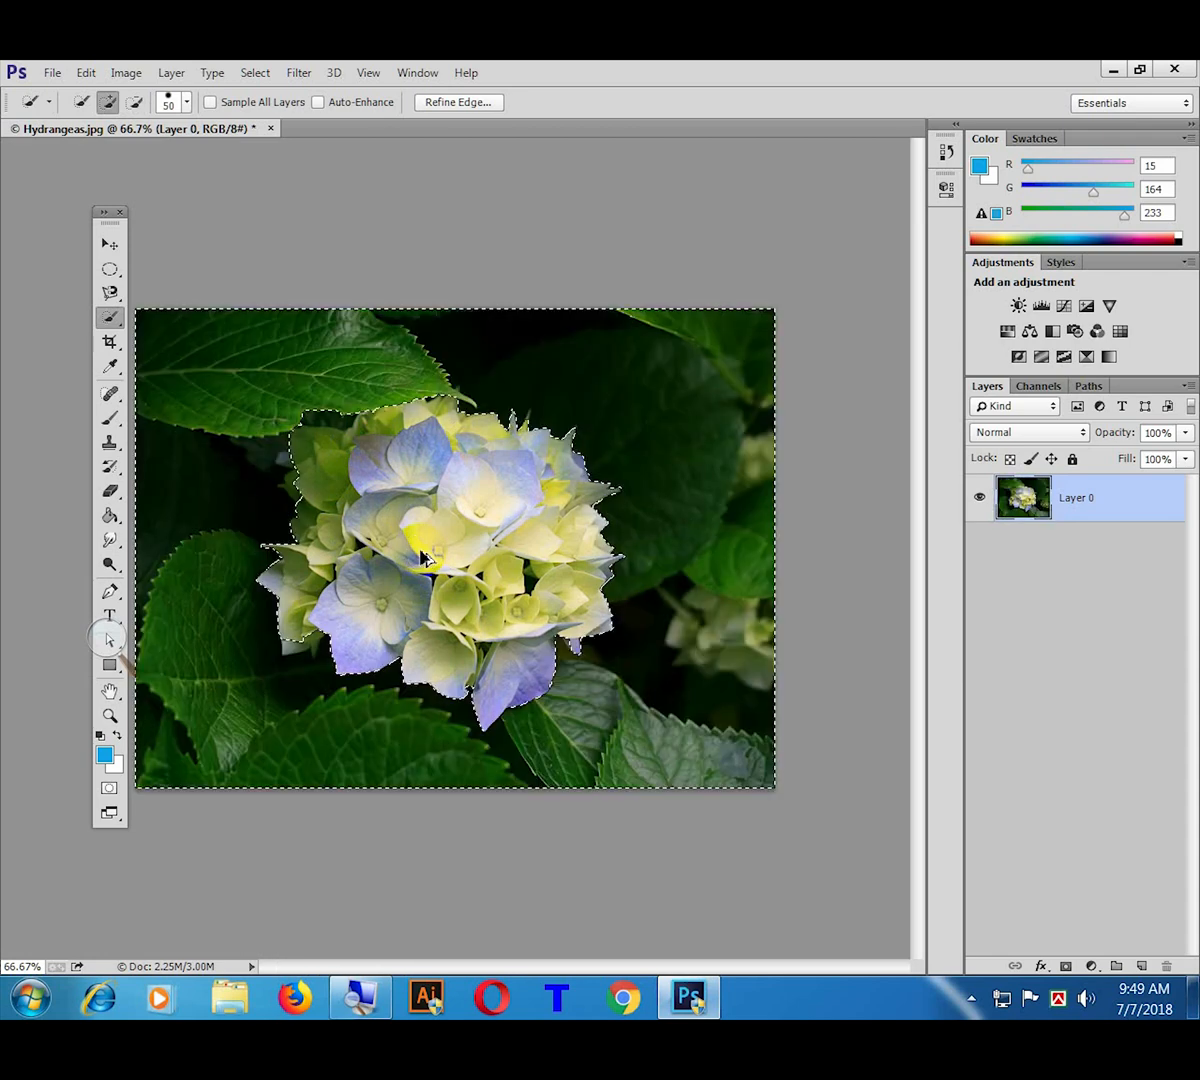
left_click(758, 431)
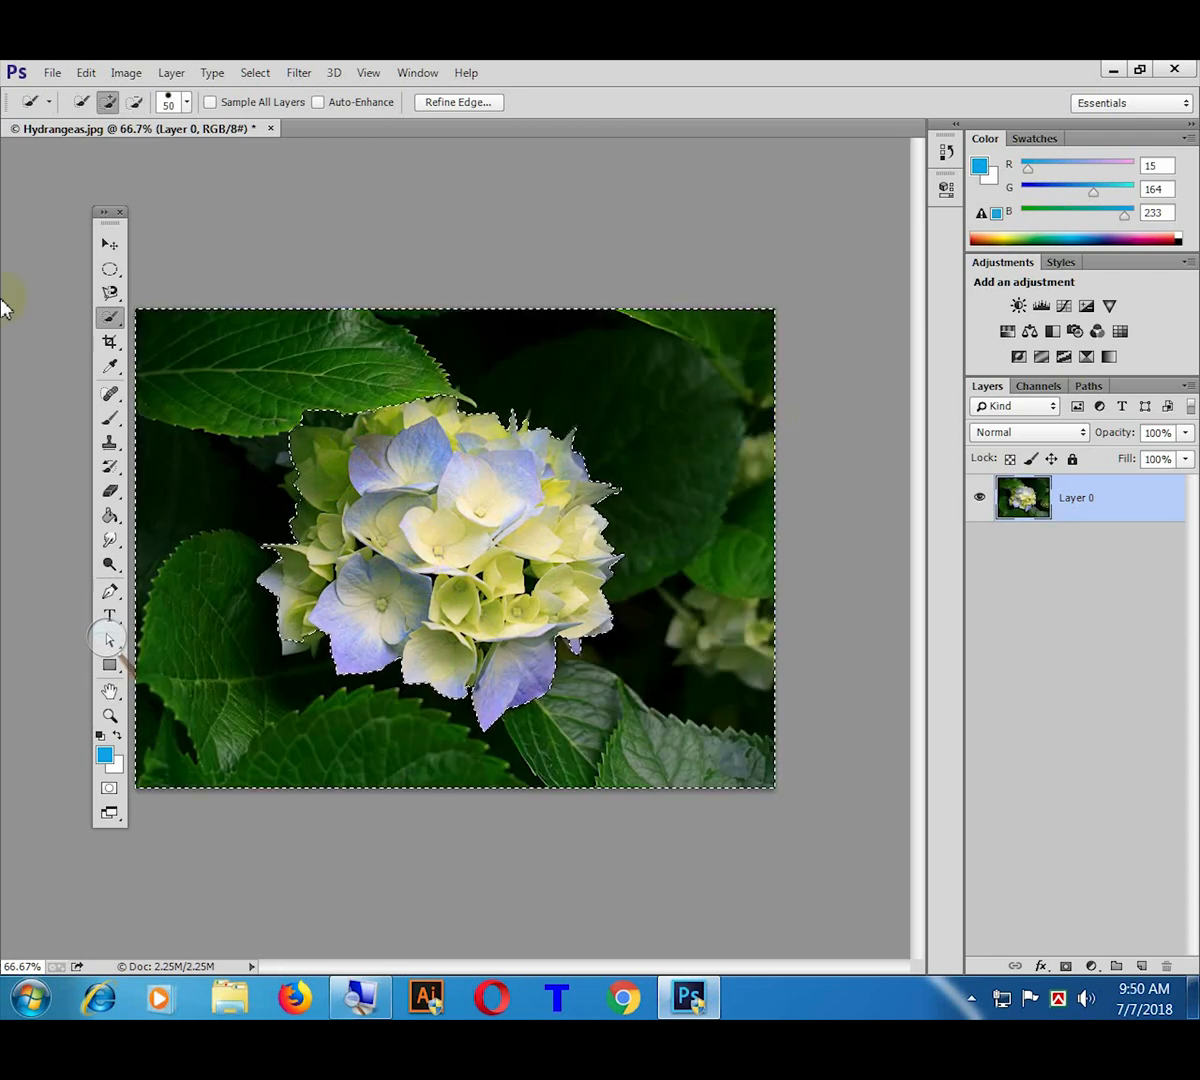
right_click(108, 326)
left_click(174, 337)
left_click(110, 244)
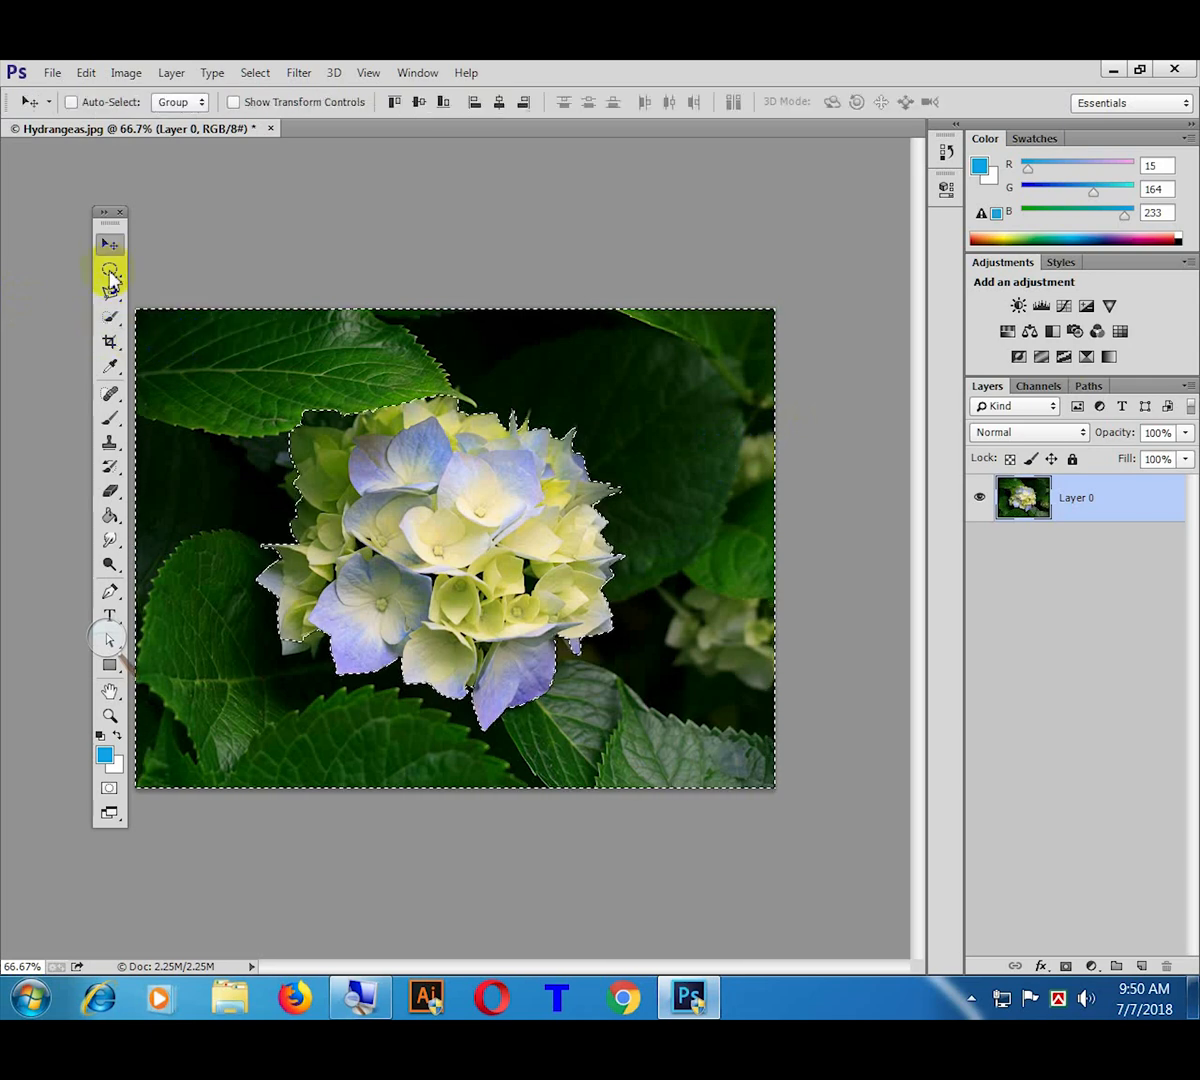
left_click(110, 268)
left_click(241, 410)
left_click(518, 430)
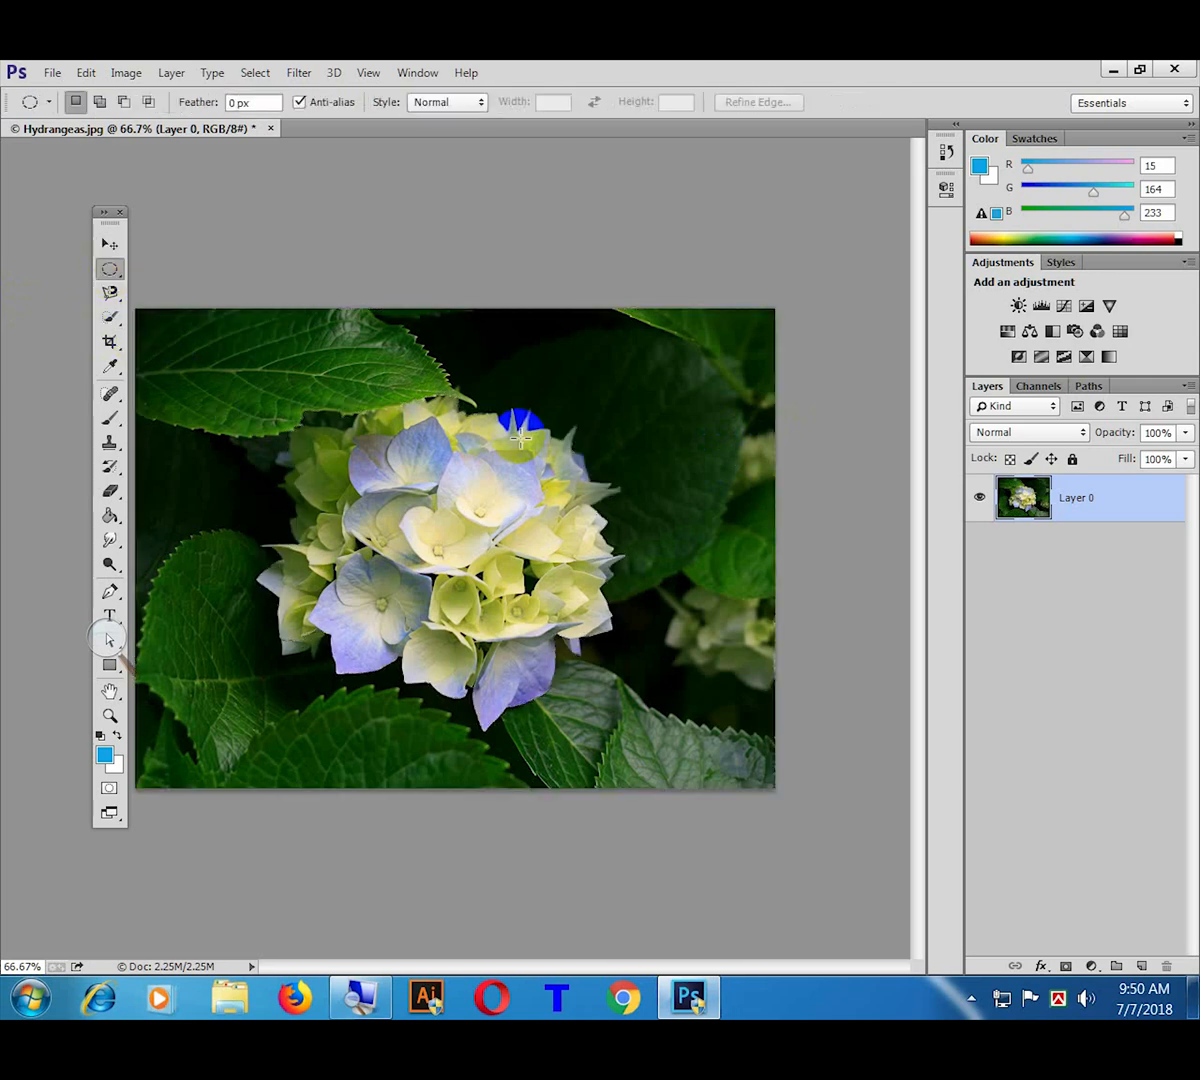
left_click(187, 323)
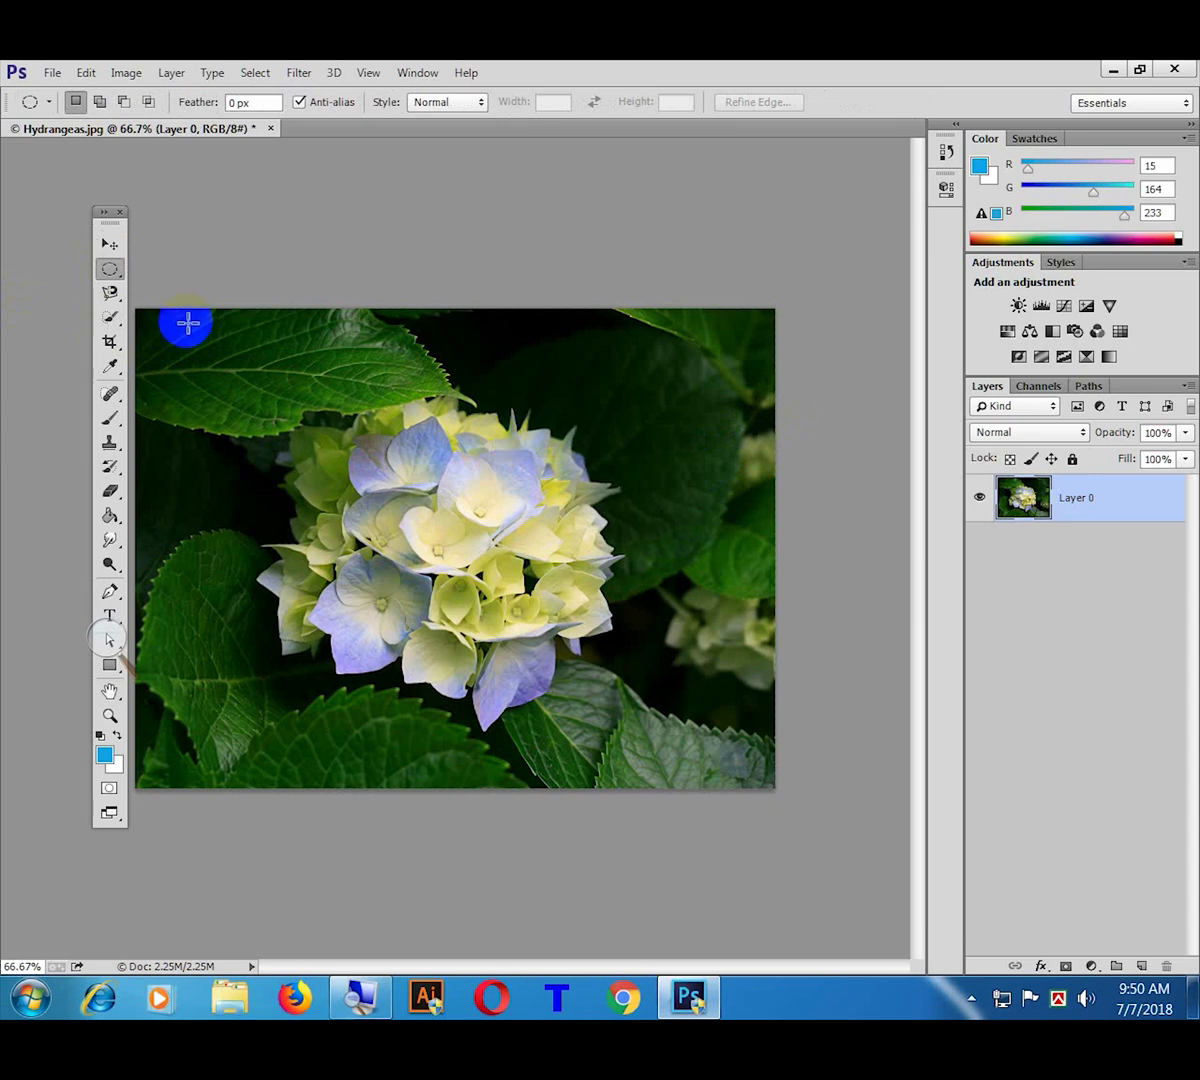
Step: Review the tool variants grouped with the Magic Wand Tool and the Crop Tool
left_click(110, 316)
left_click(190, 334)
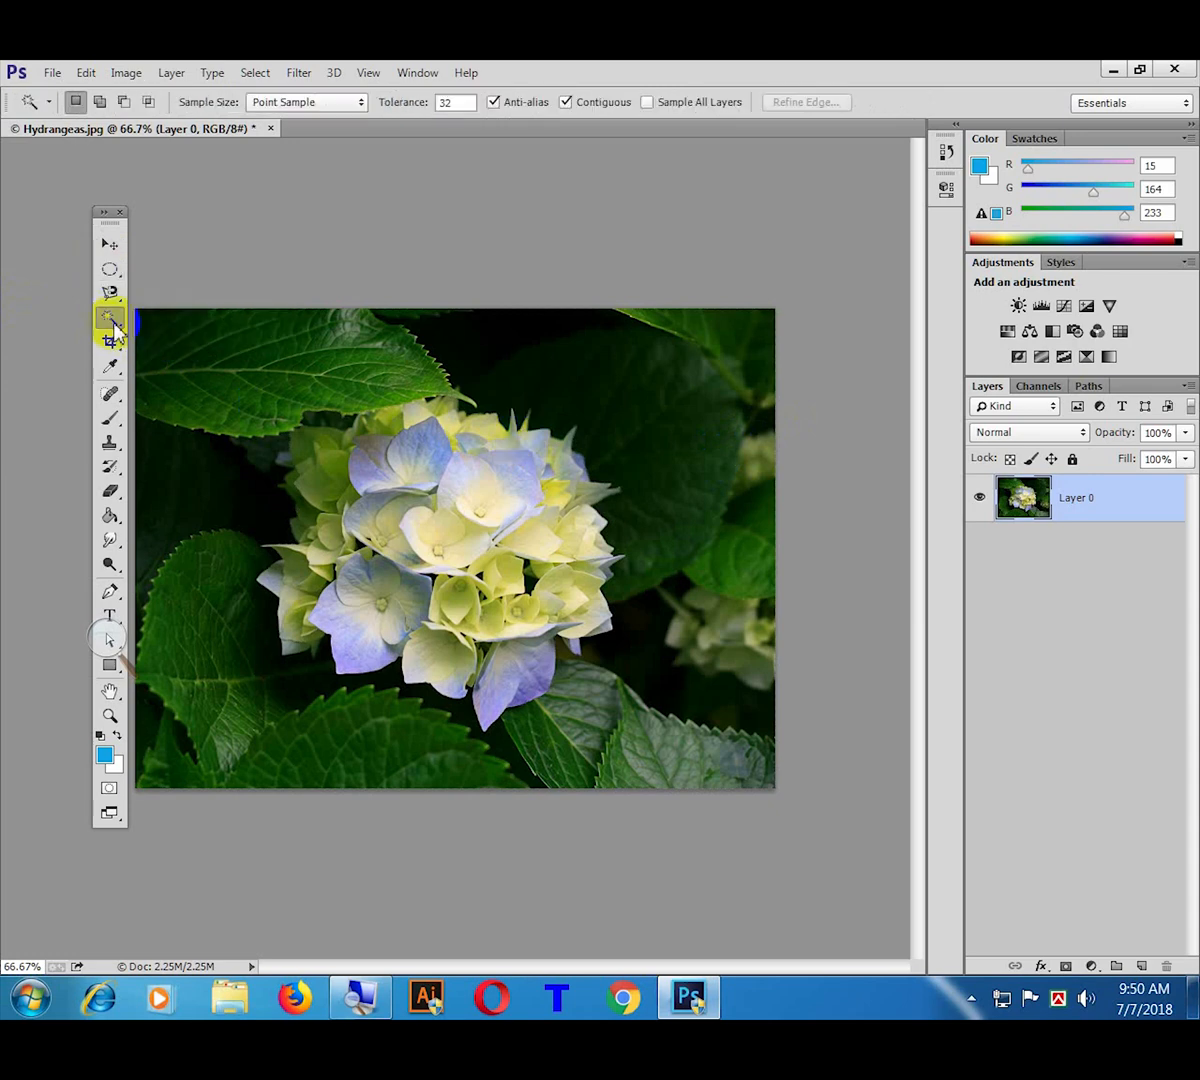
left_click(112, 322)
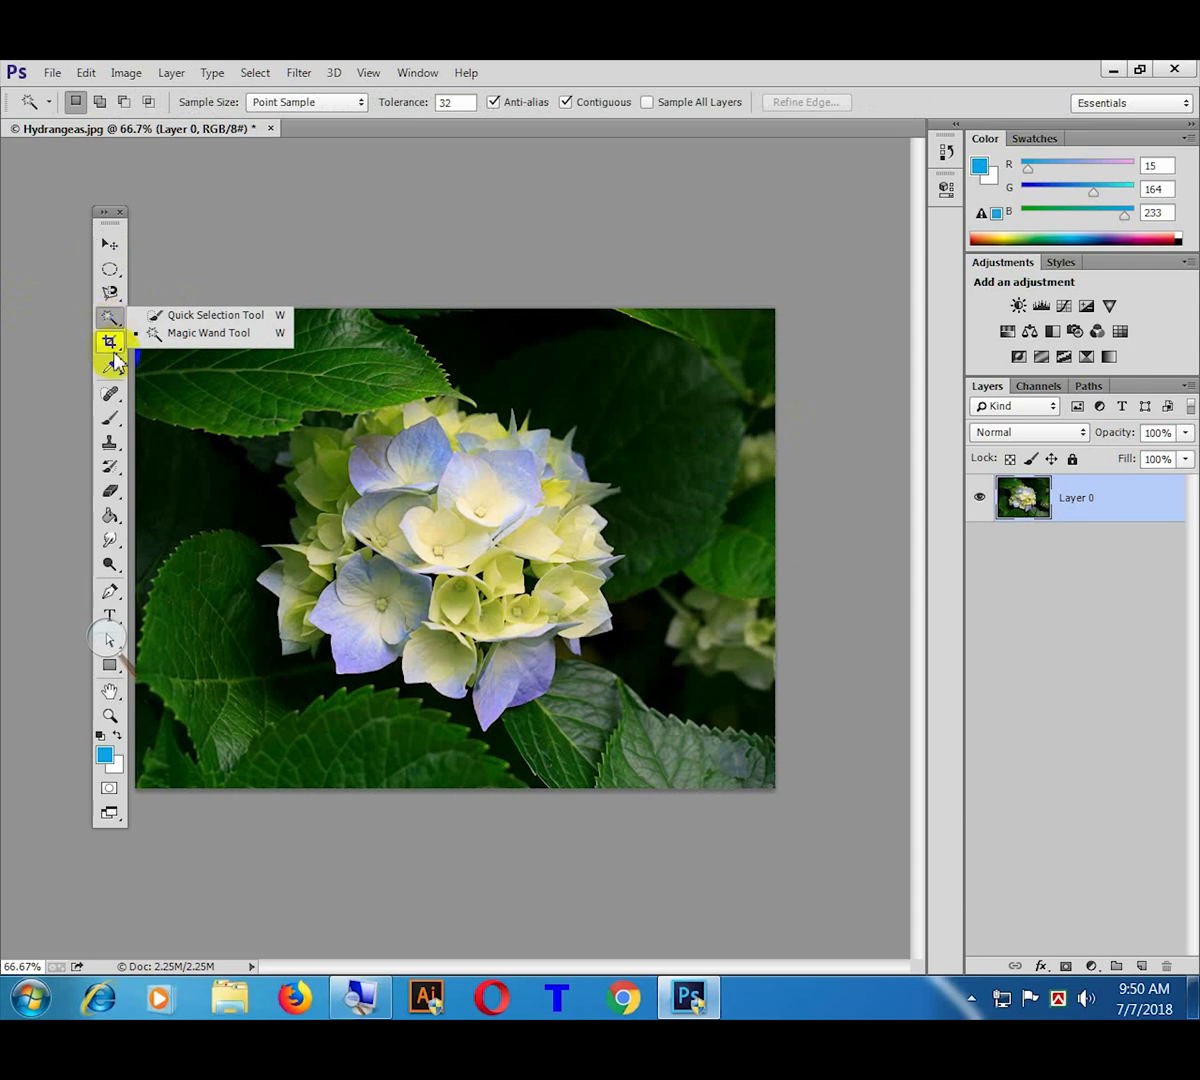
left_click(112, 342)
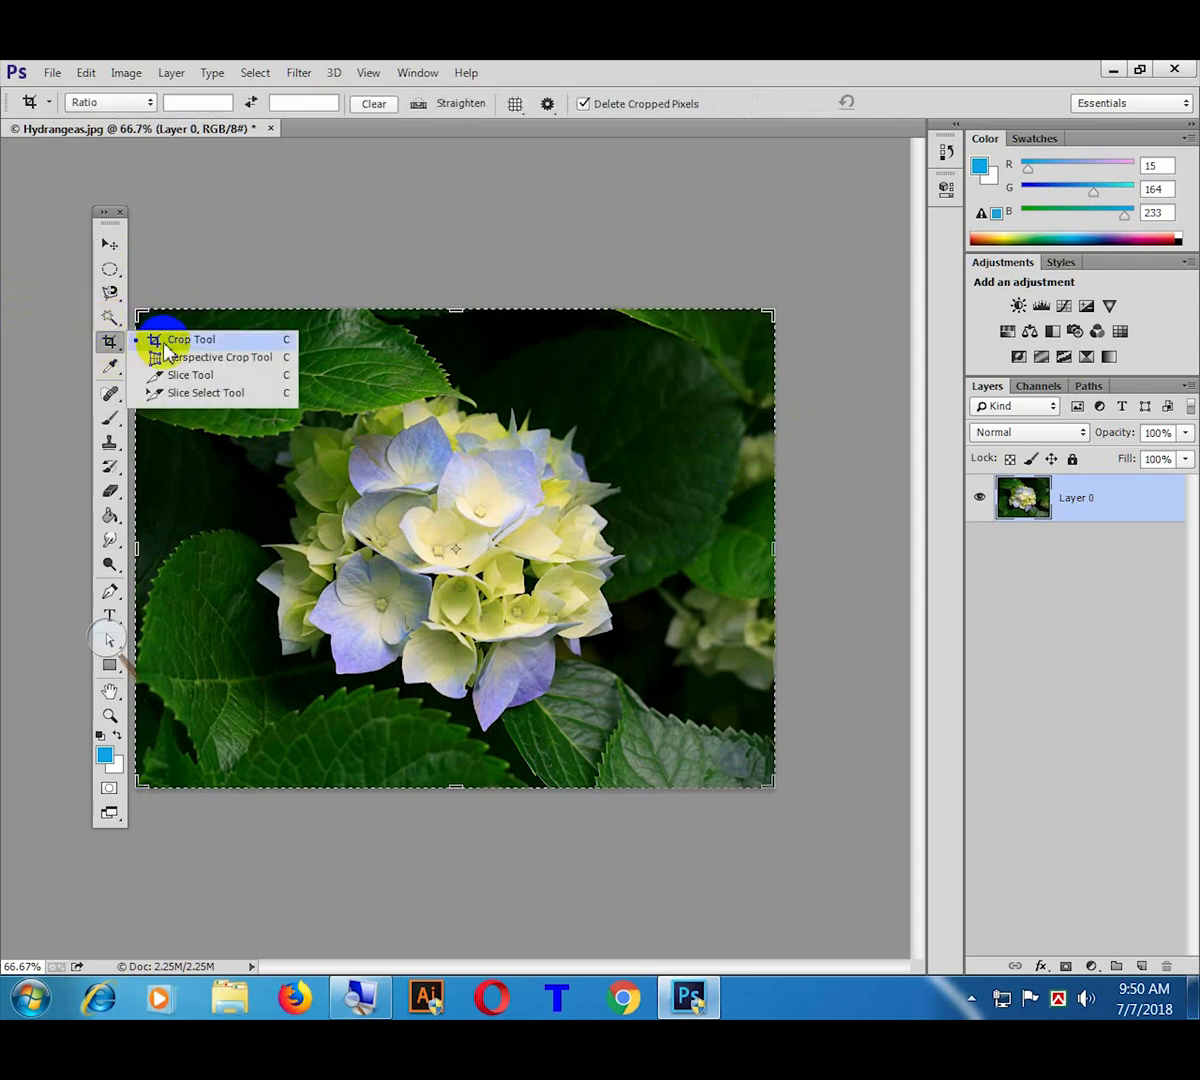
left_click(155, 340)
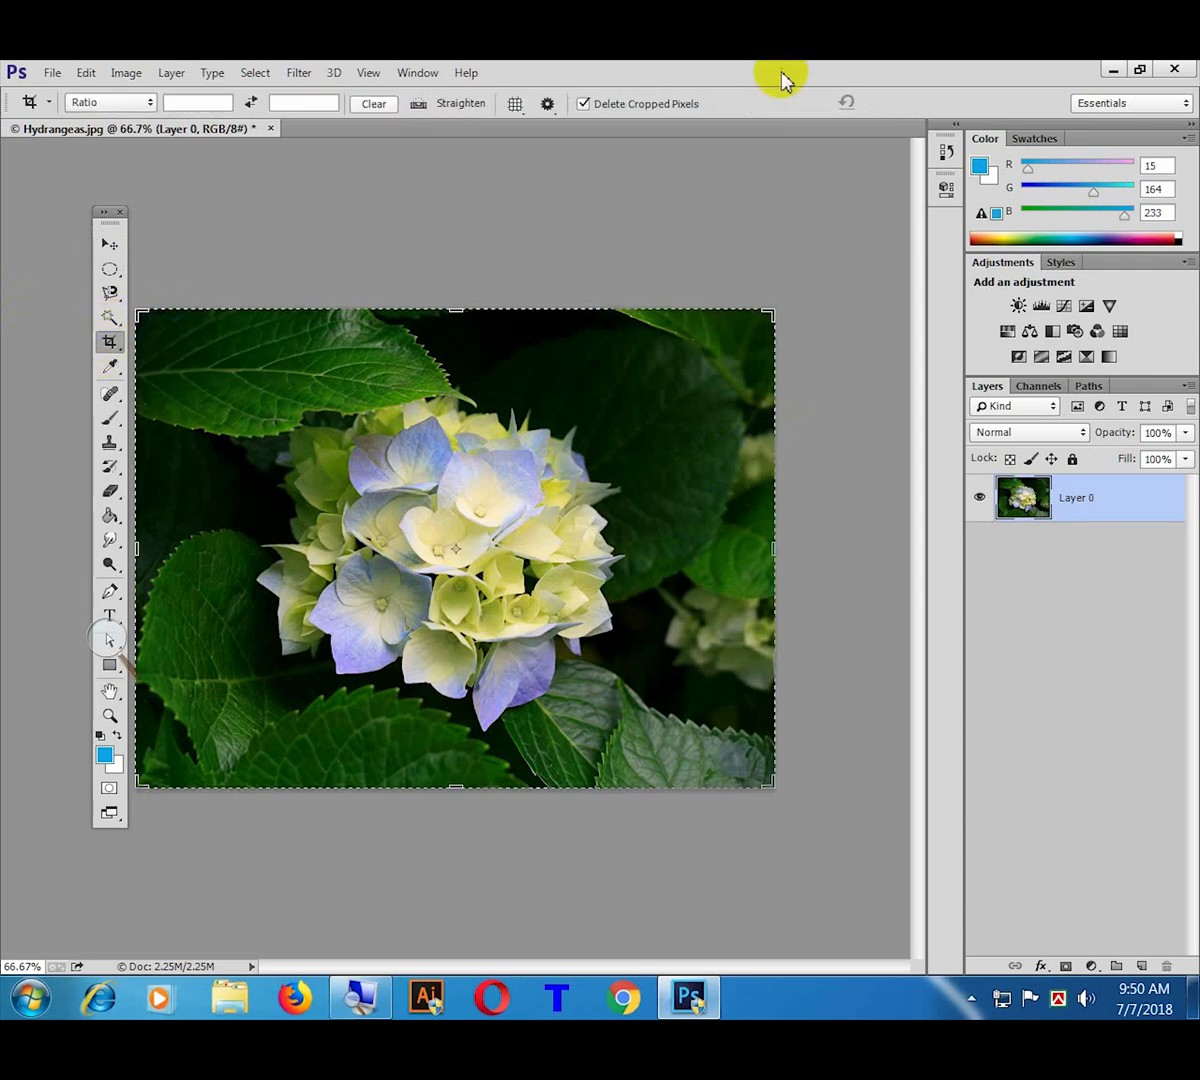
left_click(110, 243)
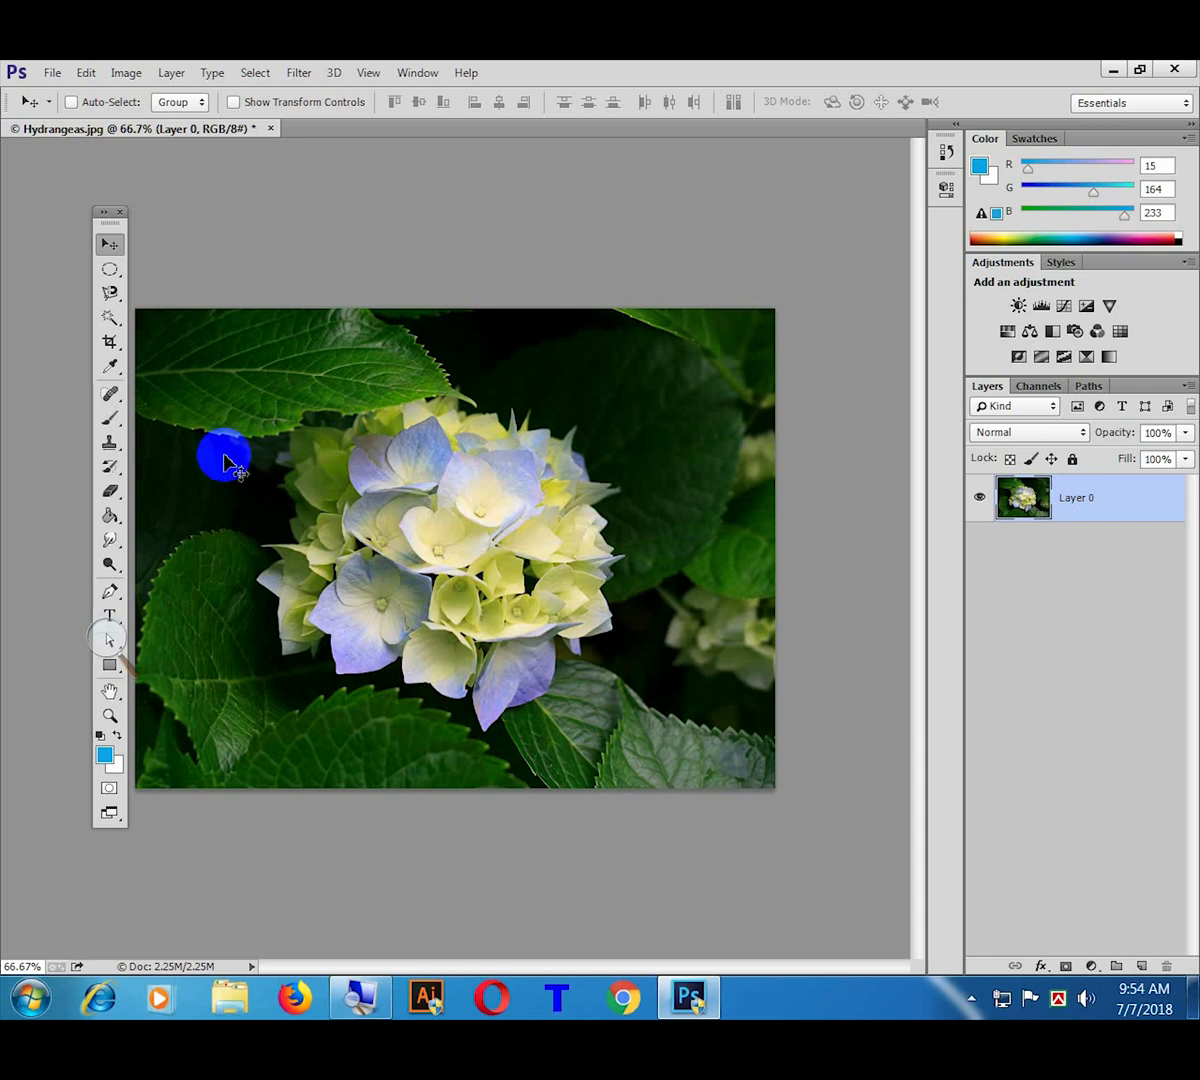
Step: Crop the hydrangea photo to a small portrait-shaped area over the middle of the flower head
left_click(110, 341)
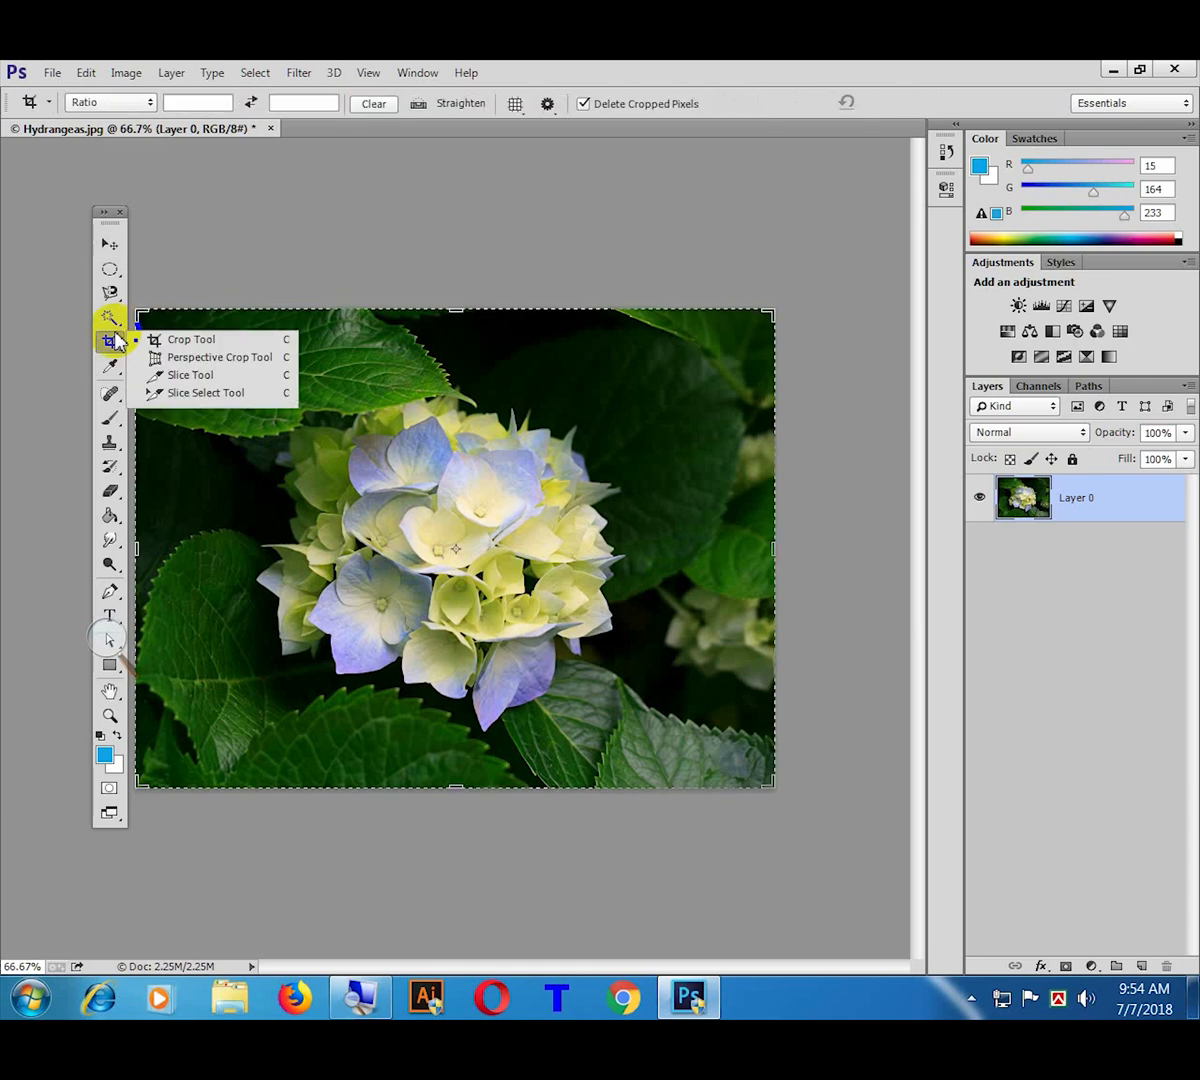
left_click(360, 420)
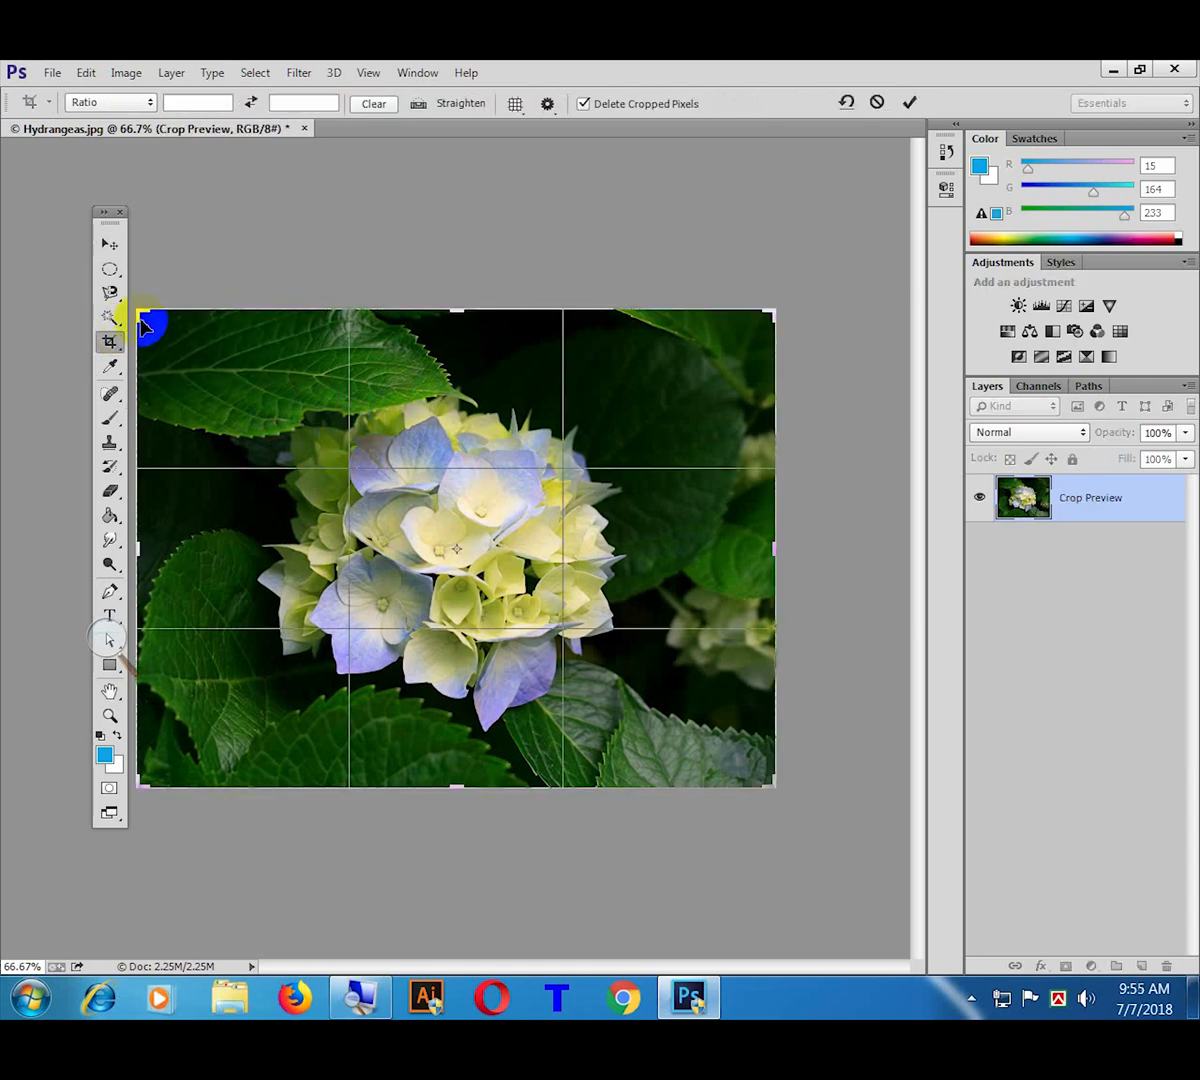
left_click_drag(142, 316, 224, 360)
left_click_drag(693, 550, 556, 524)
left_click_drag(464, 740, 466, 650)
left_click_drag(466, 570, 428, 556)
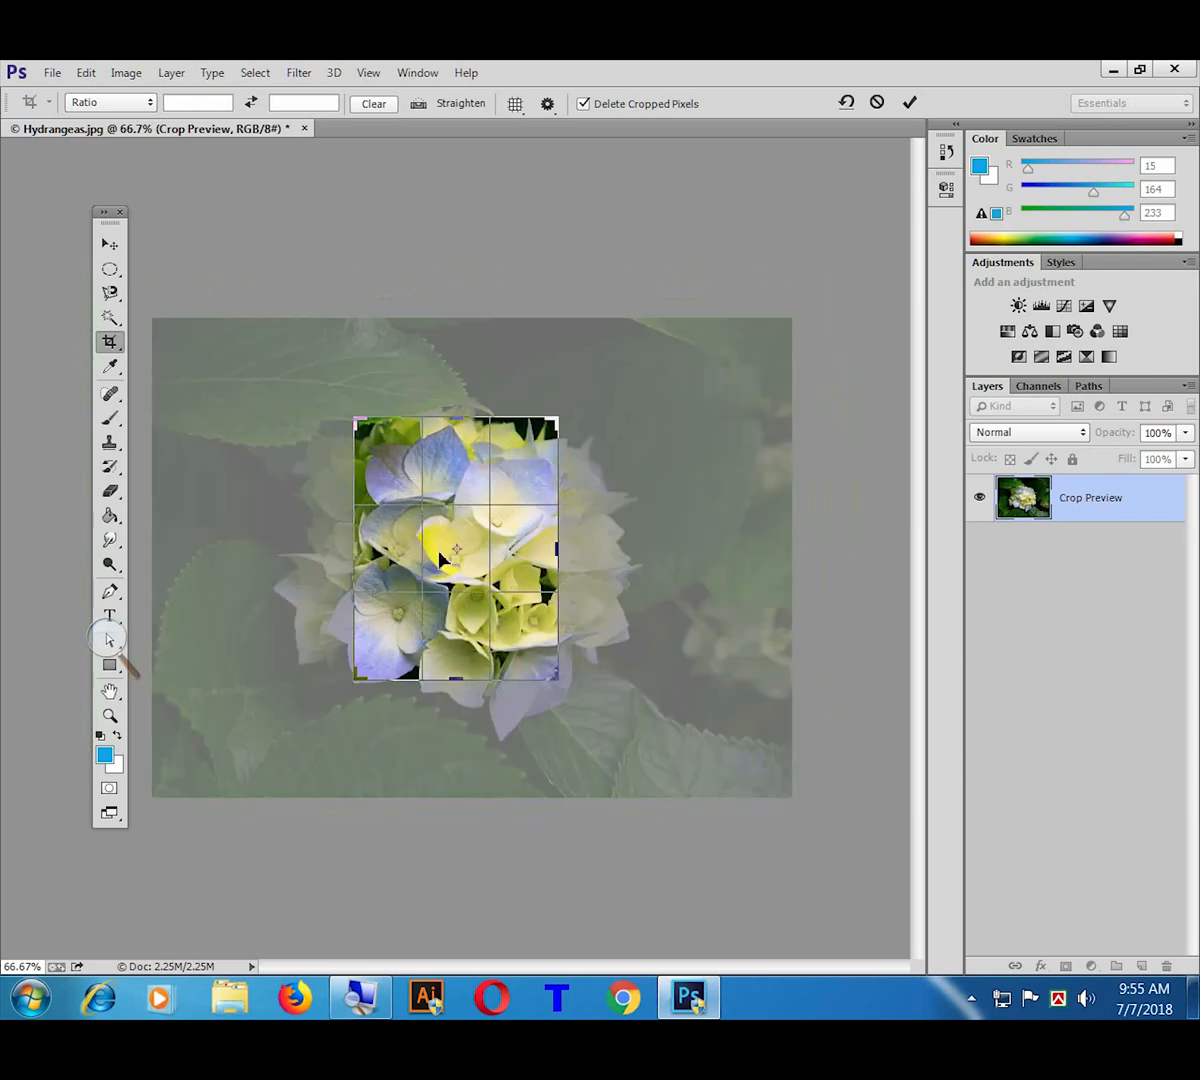
key("Return")
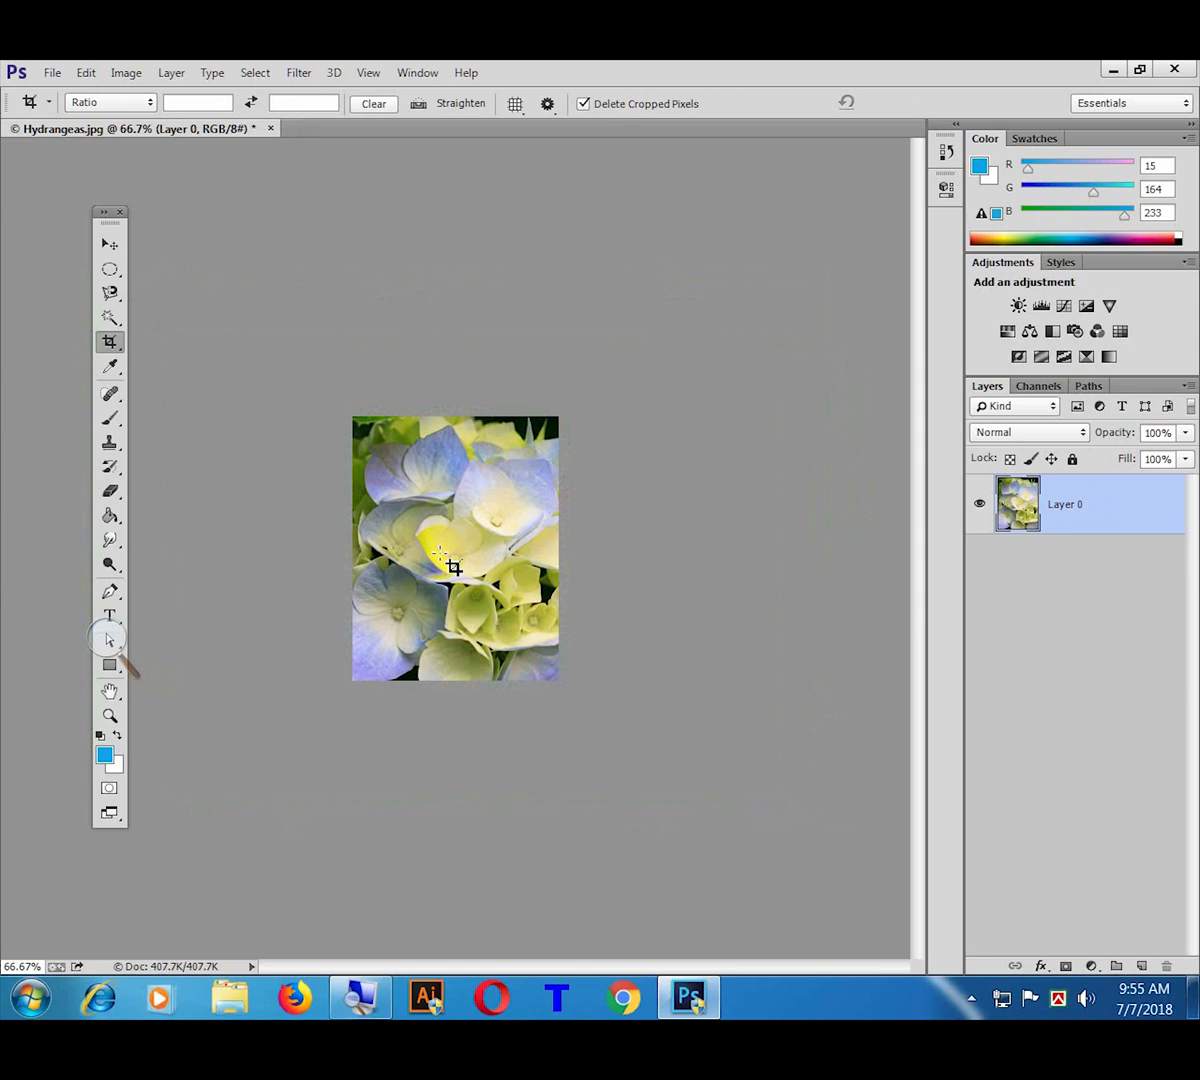
Step: Undo the crop and close Hydrangeas.jpg without saving the changes
key("ctrl+z")
left_click(270, 128)
left_click(614, 408)
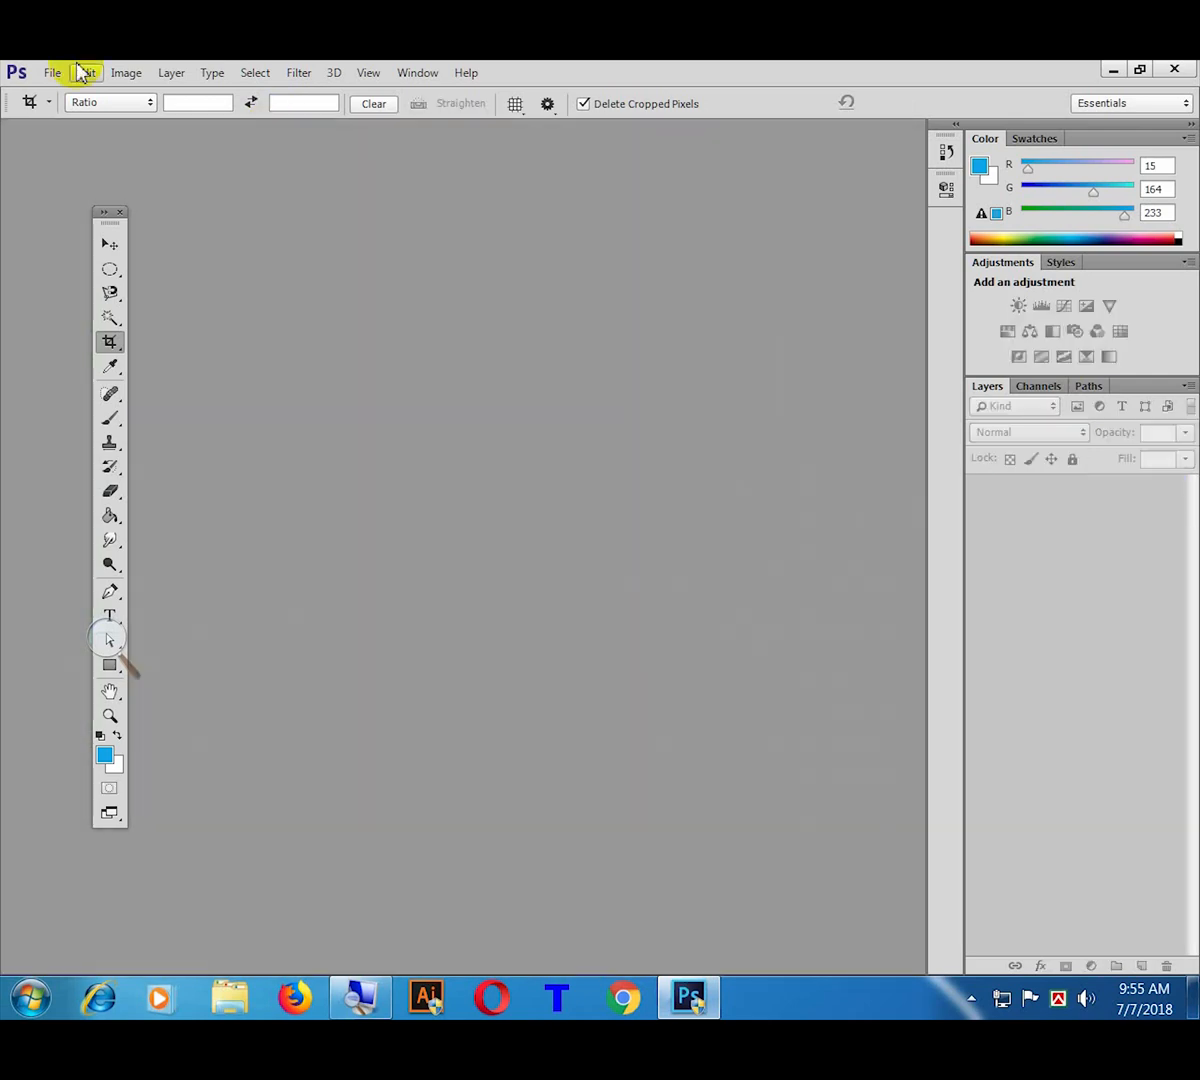
Step: Open Penguins.jpg from the Sample Pictures folder
left_click(52, 72)
left_click(80, 120)
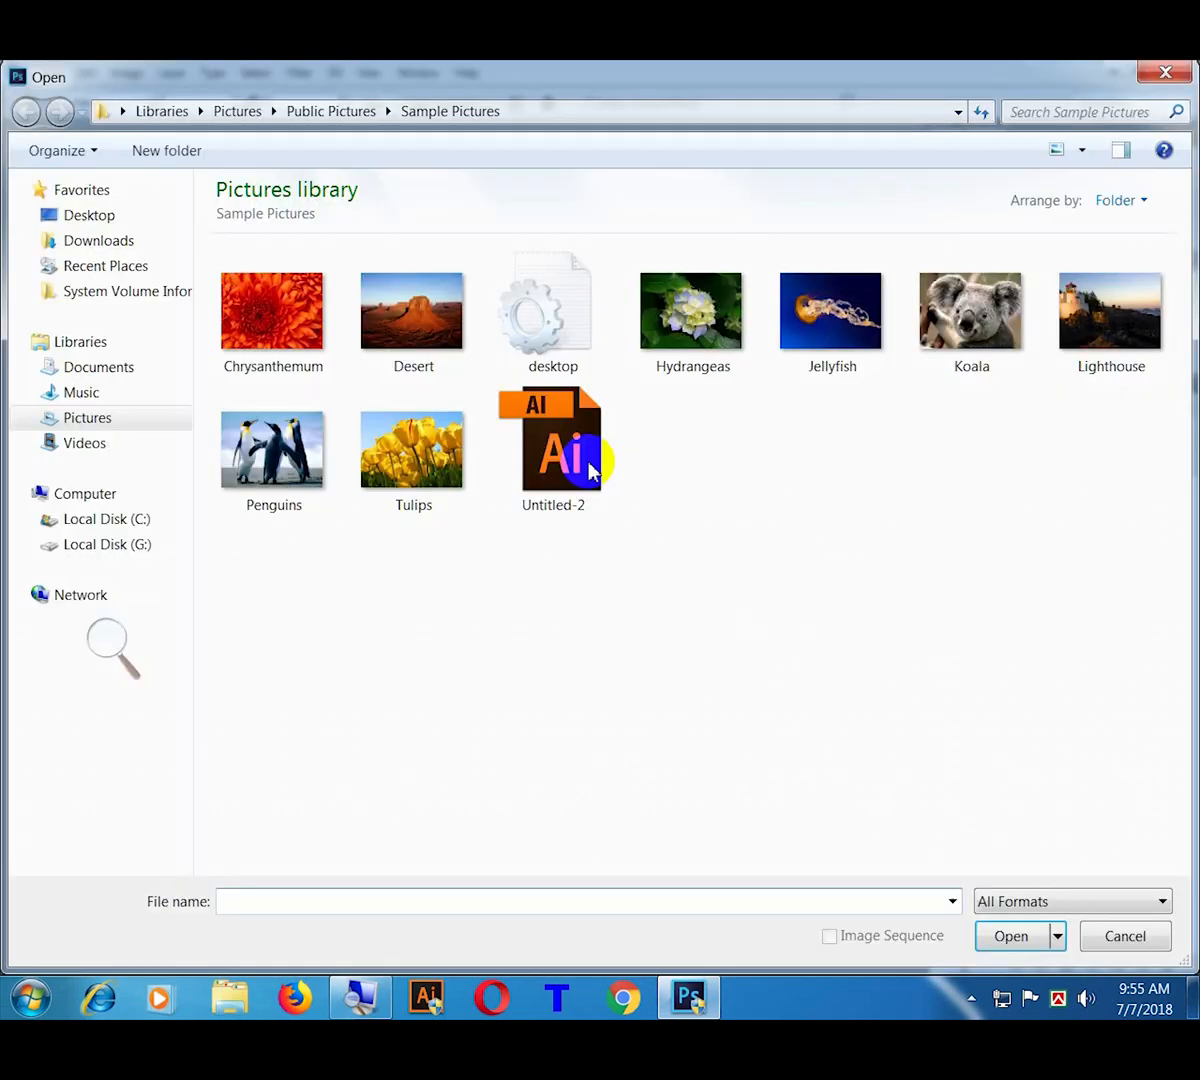
double_click(239, 433)
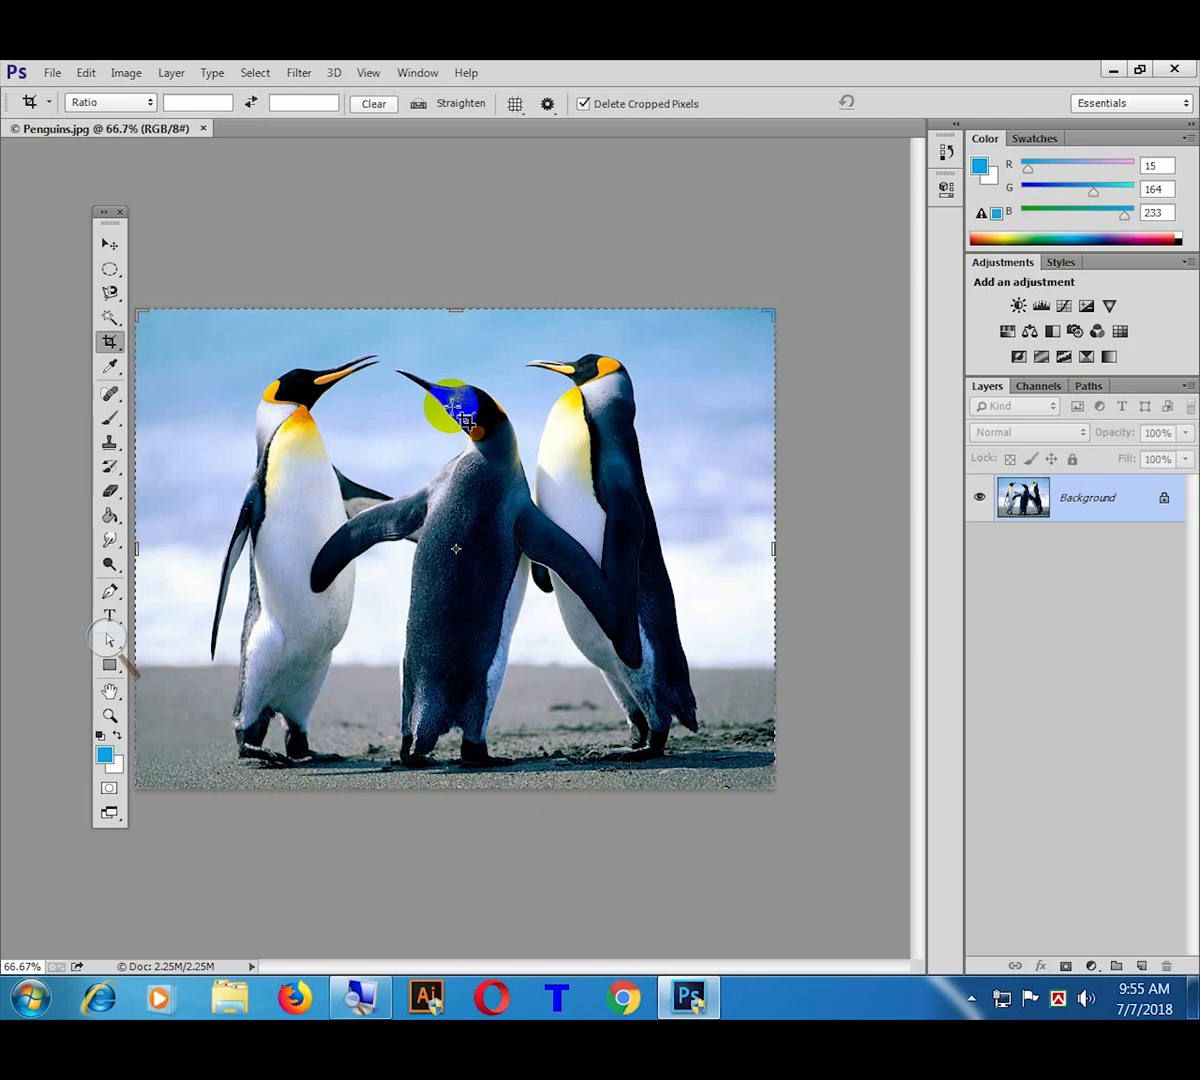
Step: Crop the penguins photo to a portrait-shaped area around the middle penguin's head and body, and undo that crop
left_click_drag(378, 349, 556, 638)
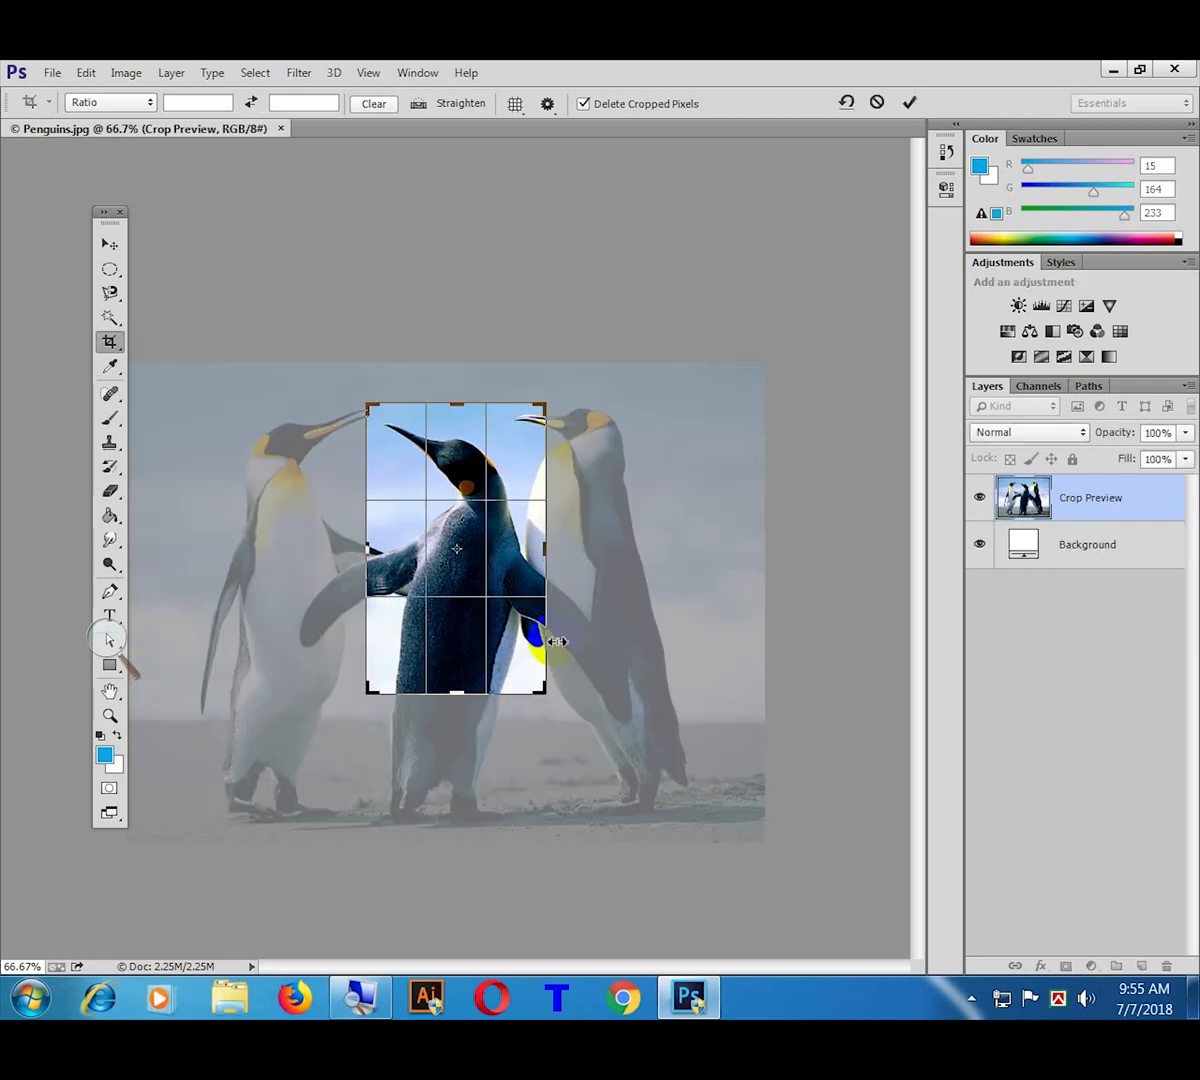
mouse_move(468, 482)
left_mouse_down()
mouse_move(440, 470)
mouse_move(452, 478)
left_mouse_up()
double_click(470, 522)
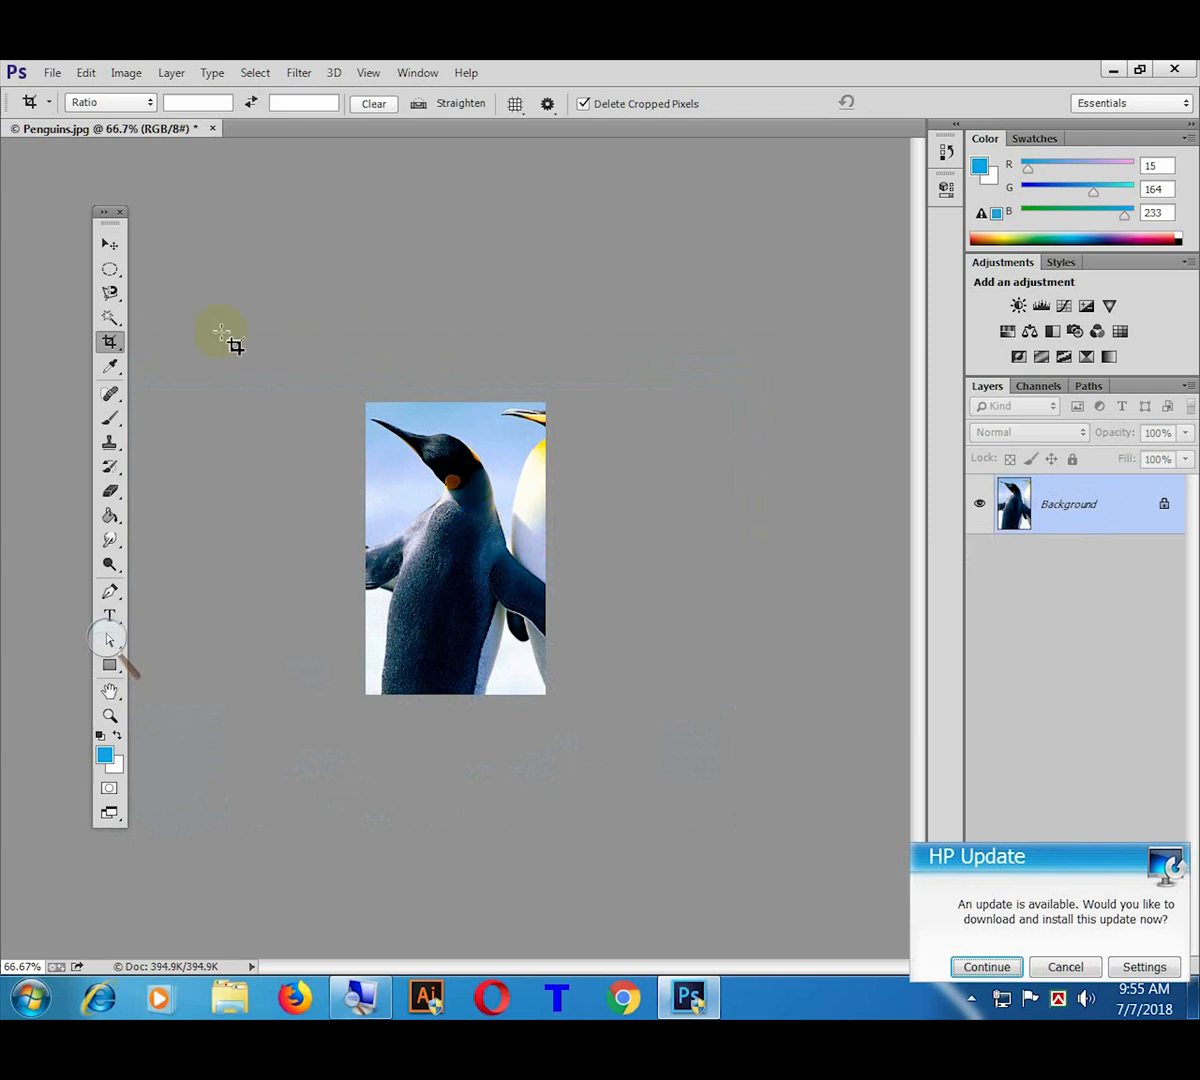
left_click(111, 342)
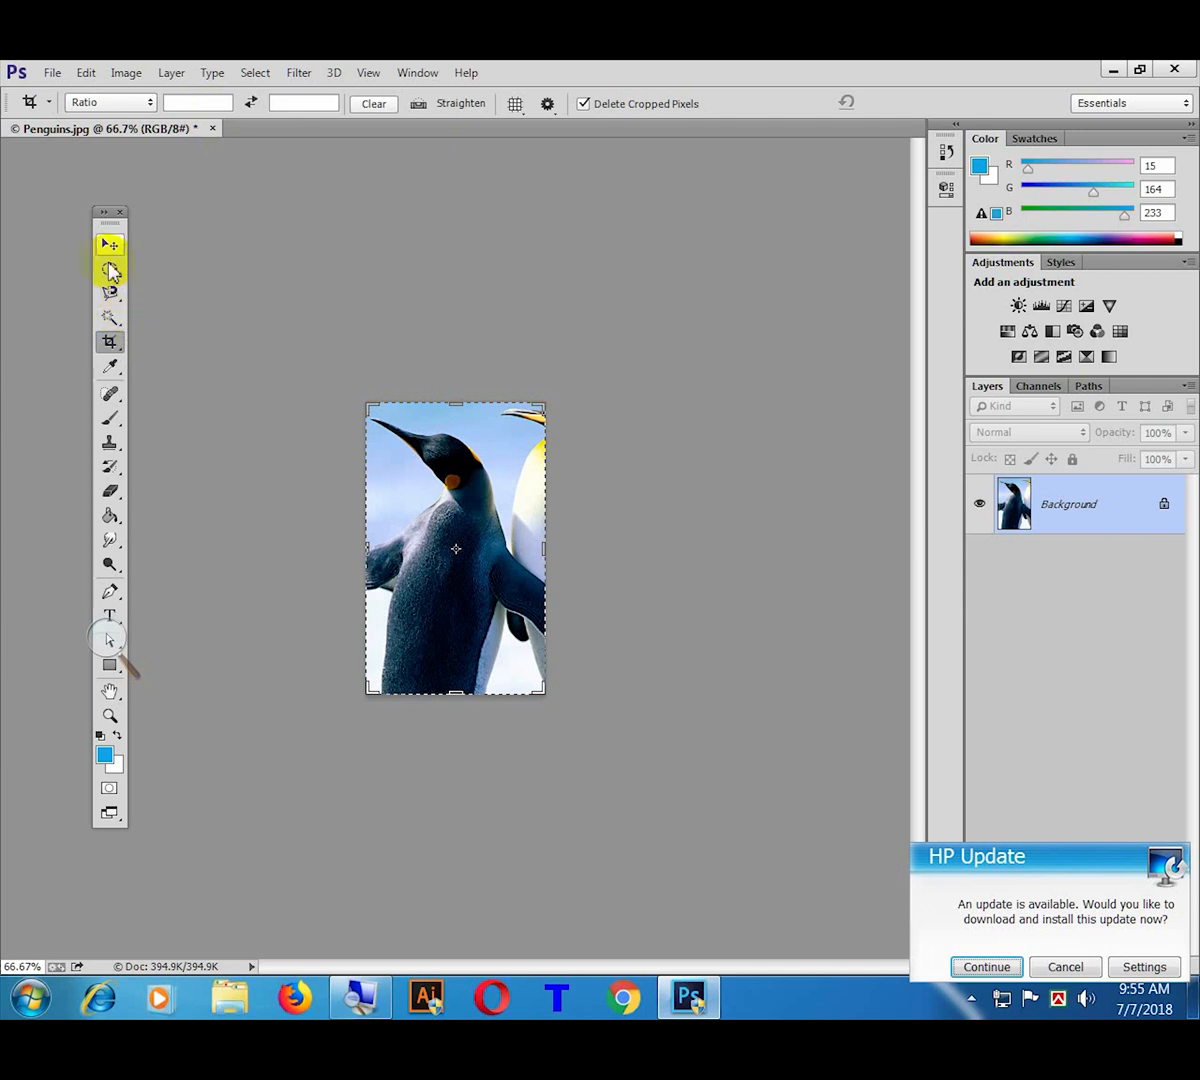
key("ctrl+z")
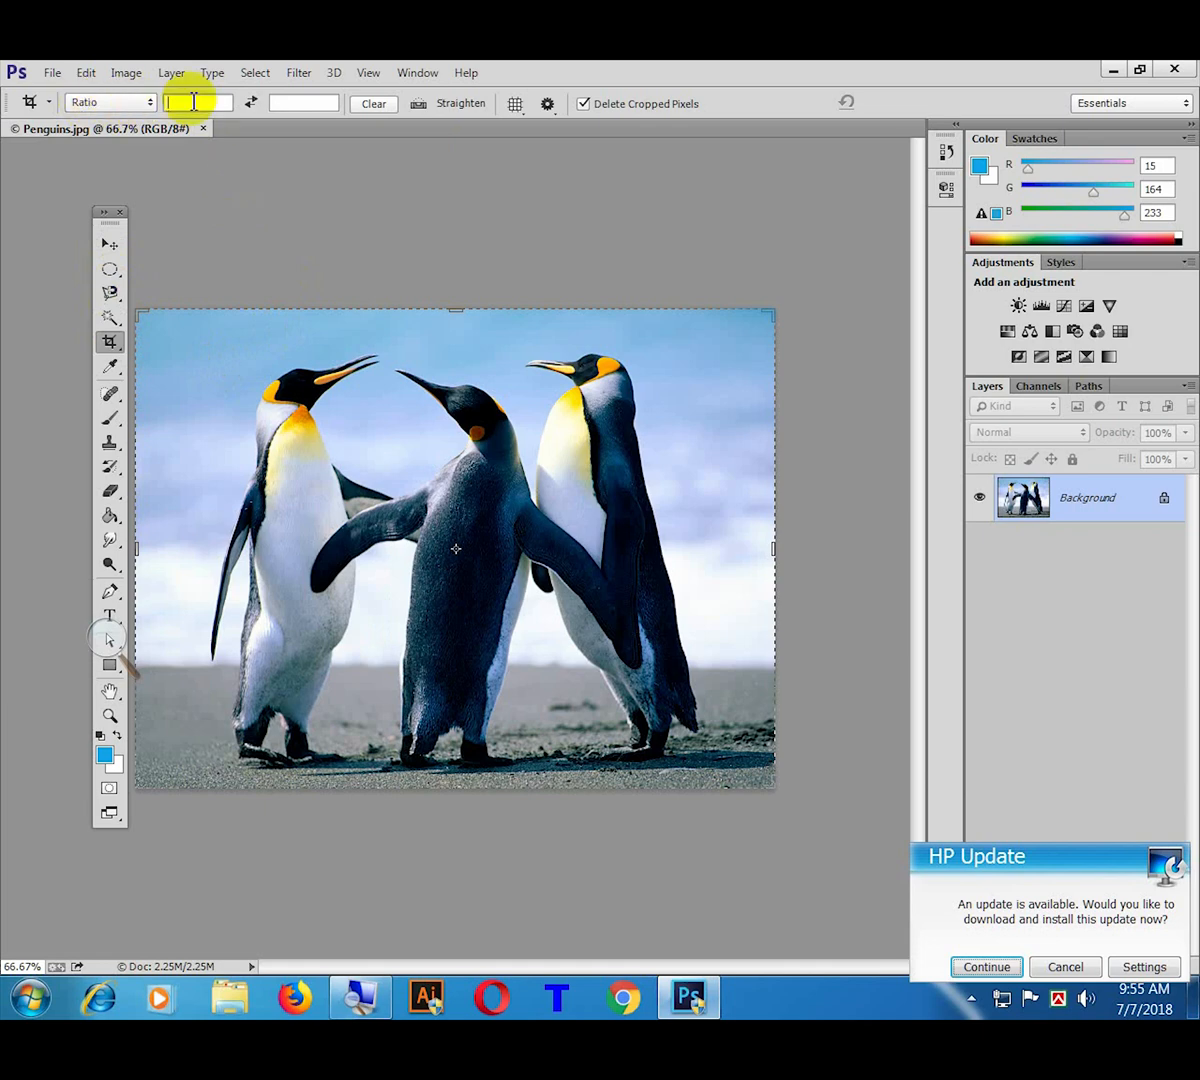
Step: Set the crop aspect ratio to 1.5 by 1.9 and crop the penguins photo with it
type("1.5")
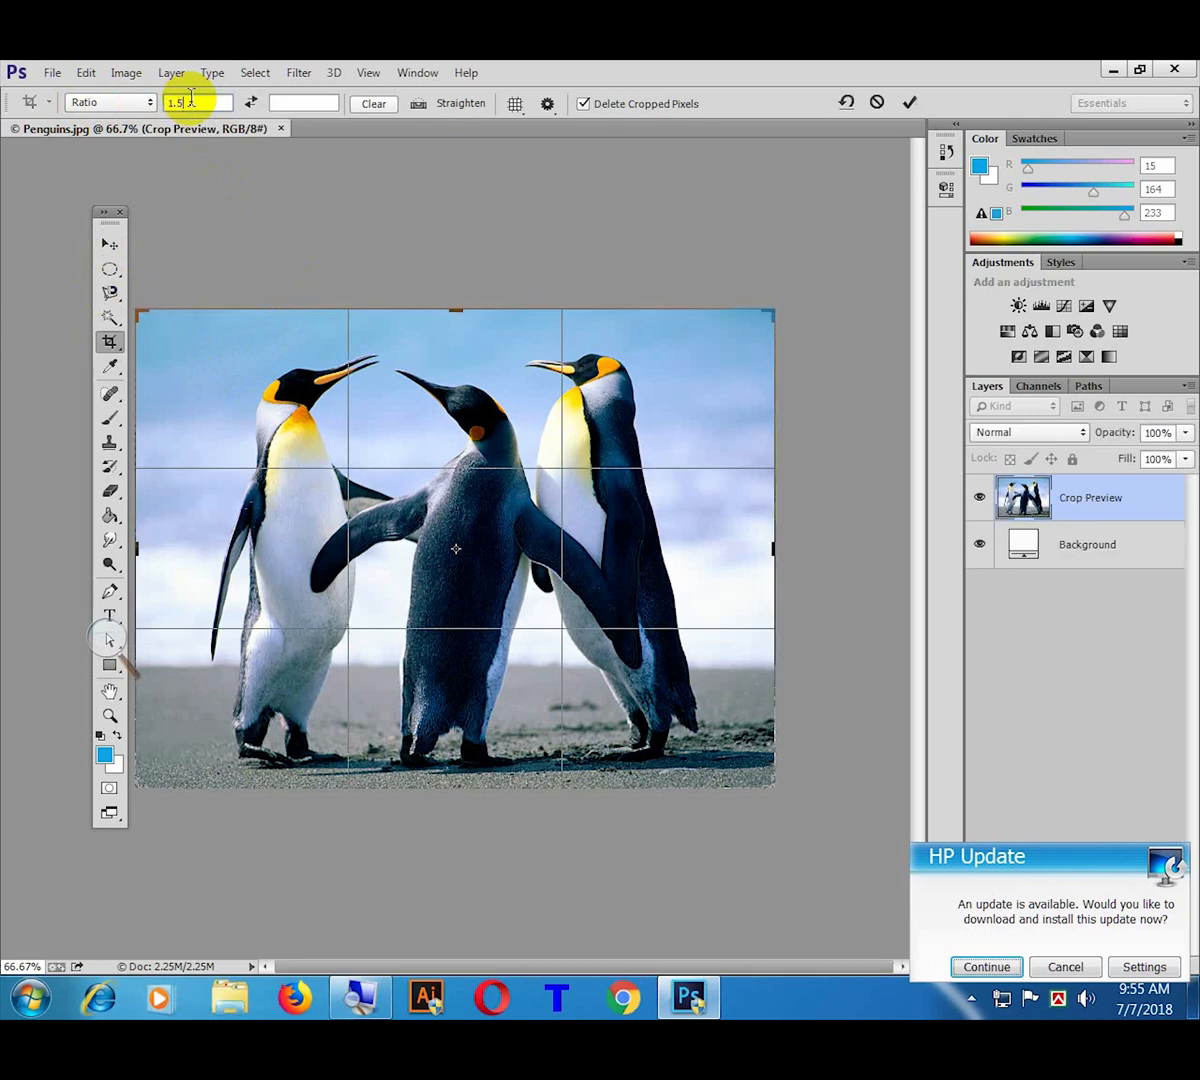
left_click(300, 103)
type("1")
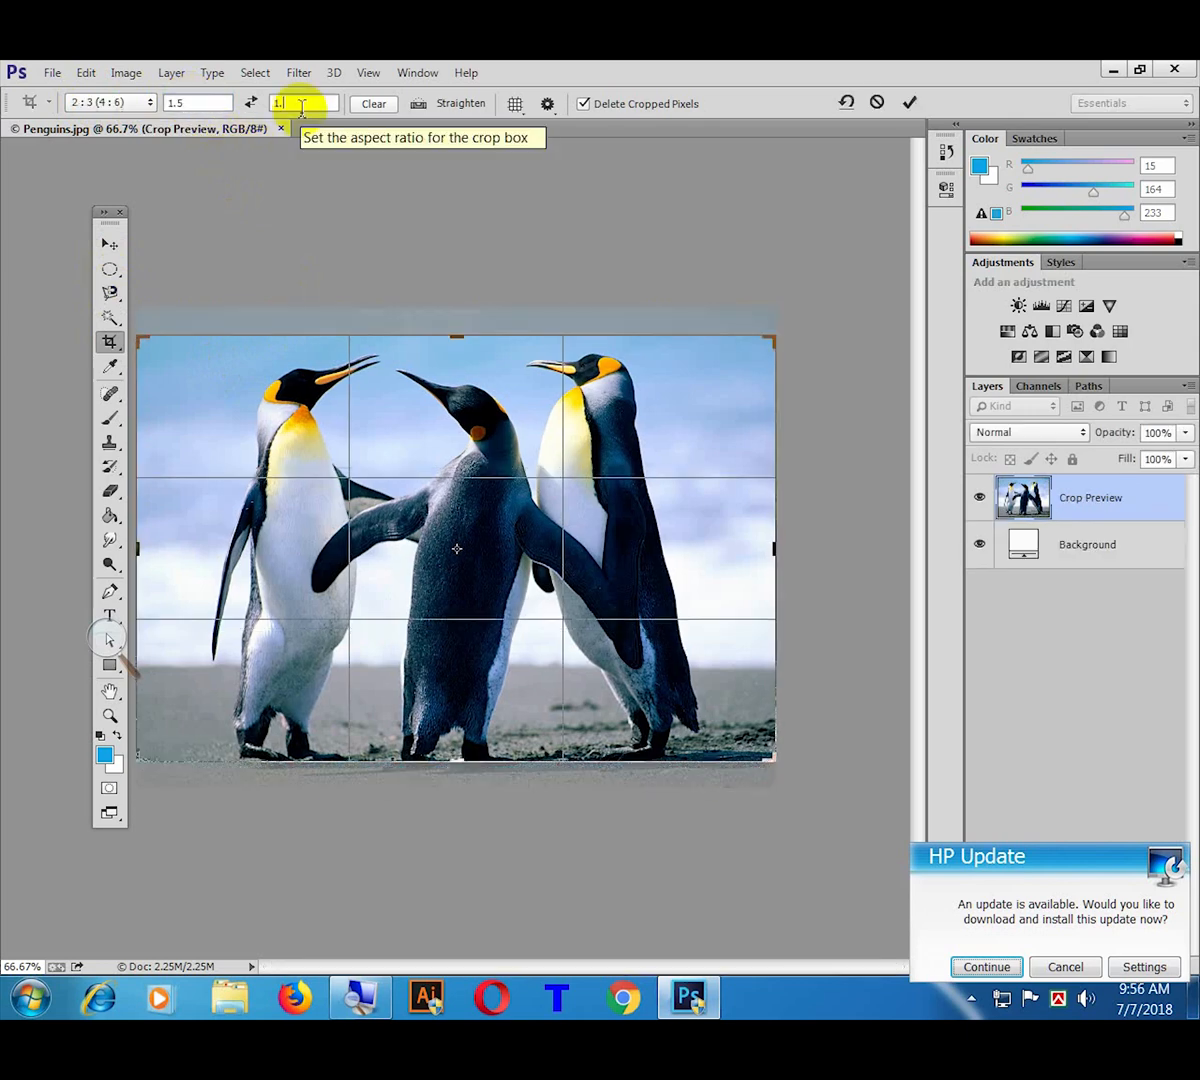
type(".9")
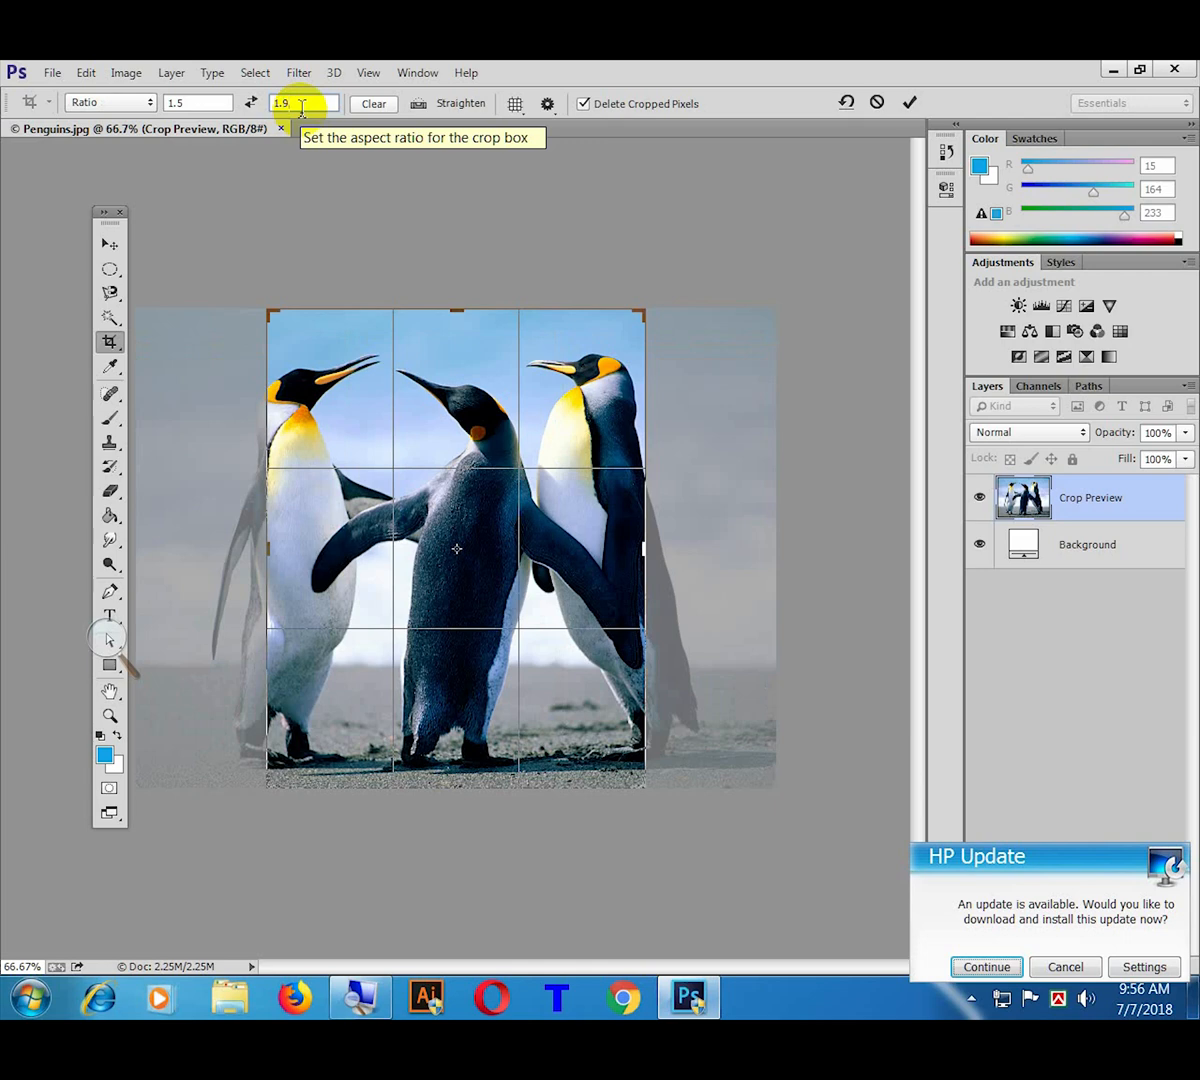
left_click(461, 541)
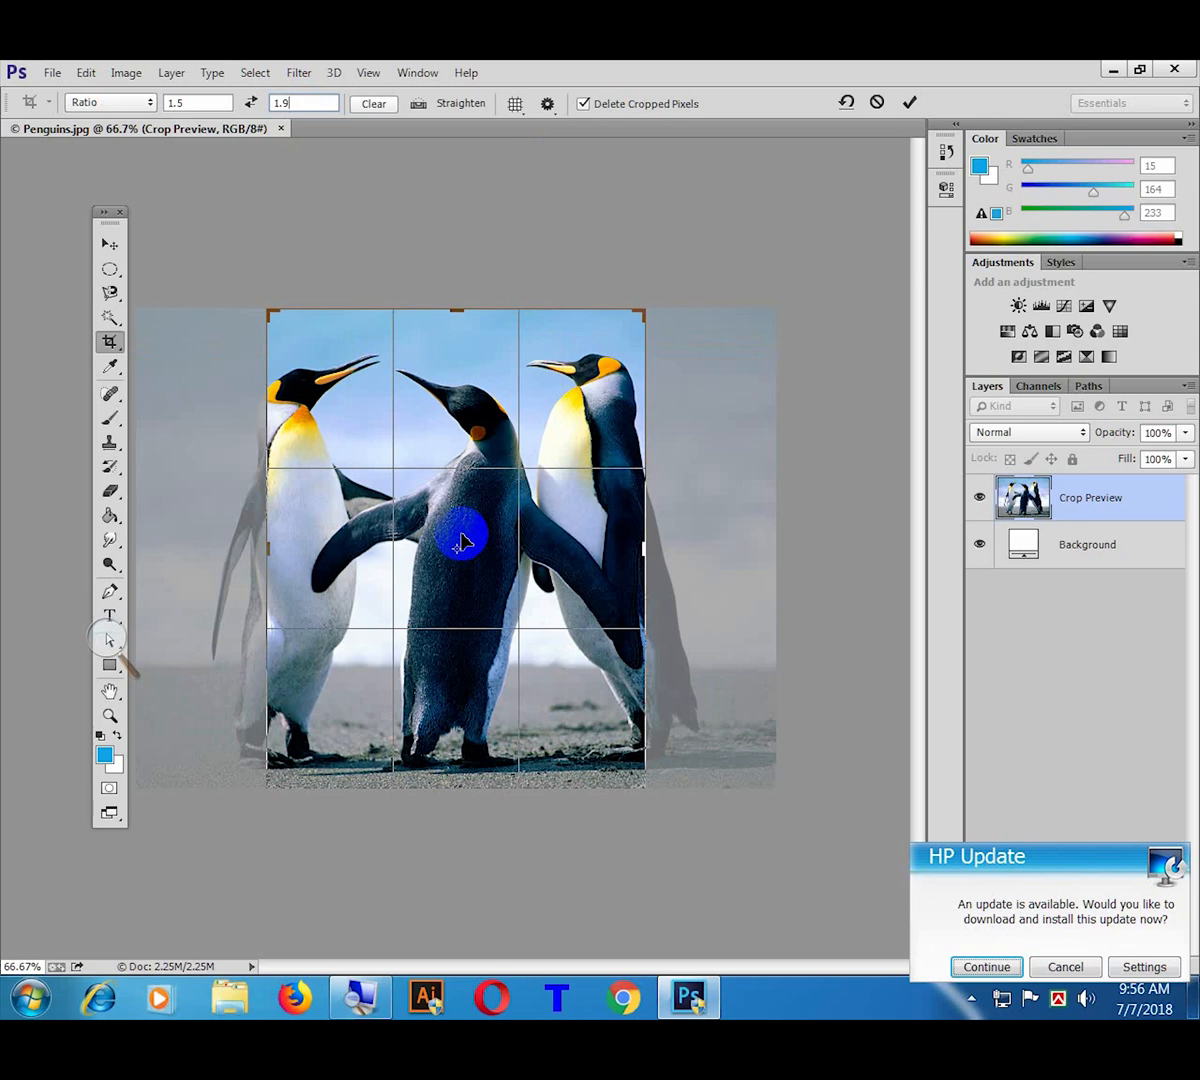
key("Return")
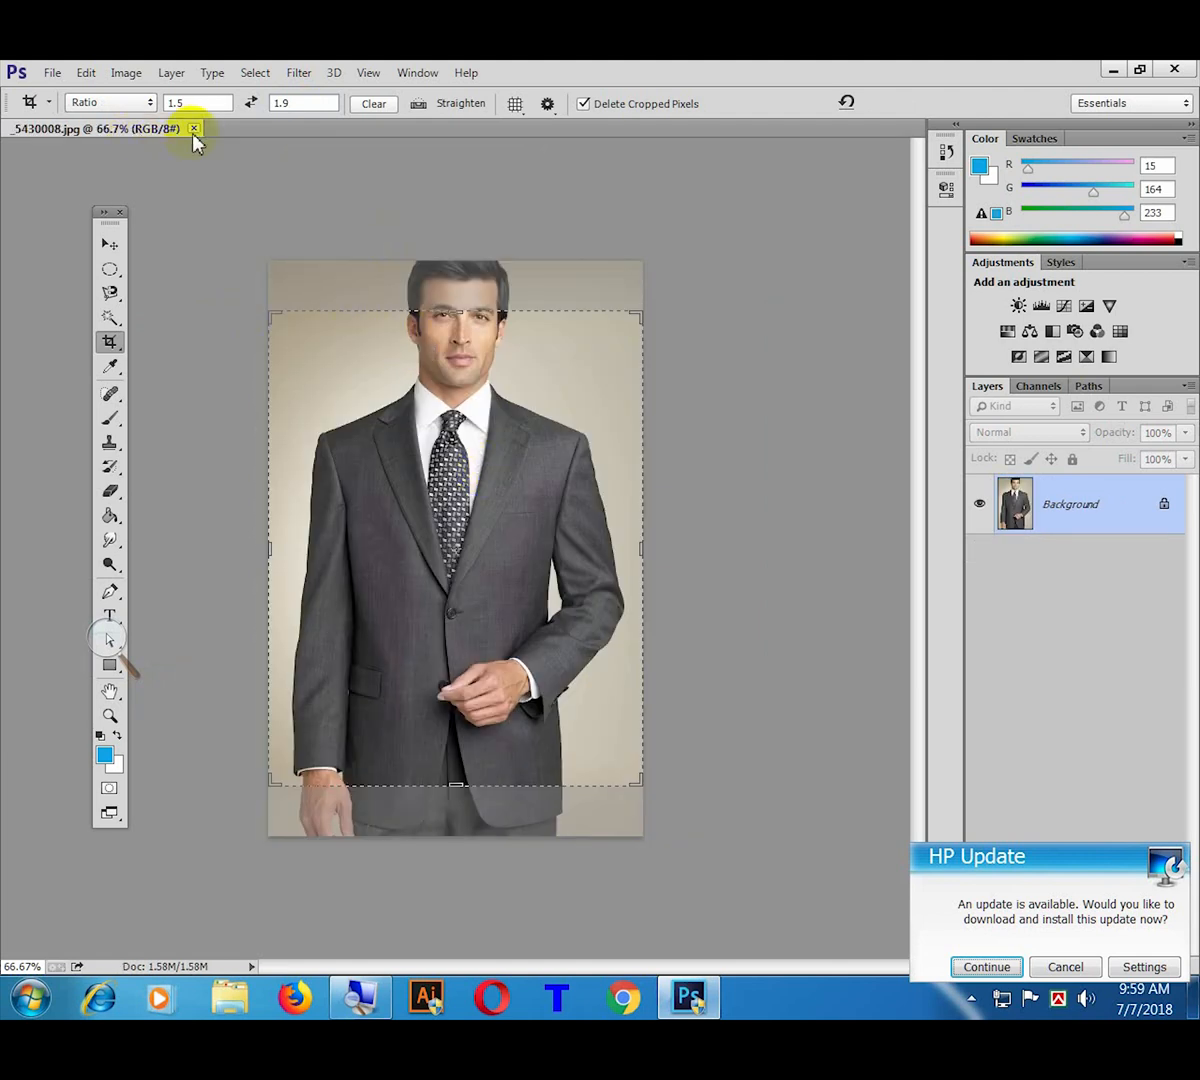
Step: Crop _5430008.jpg at the 1.5 by 1.9 ratio to the man's head, shoulders and tie, keeping him centred
left_click(198, 102)
left_click(290, 104)
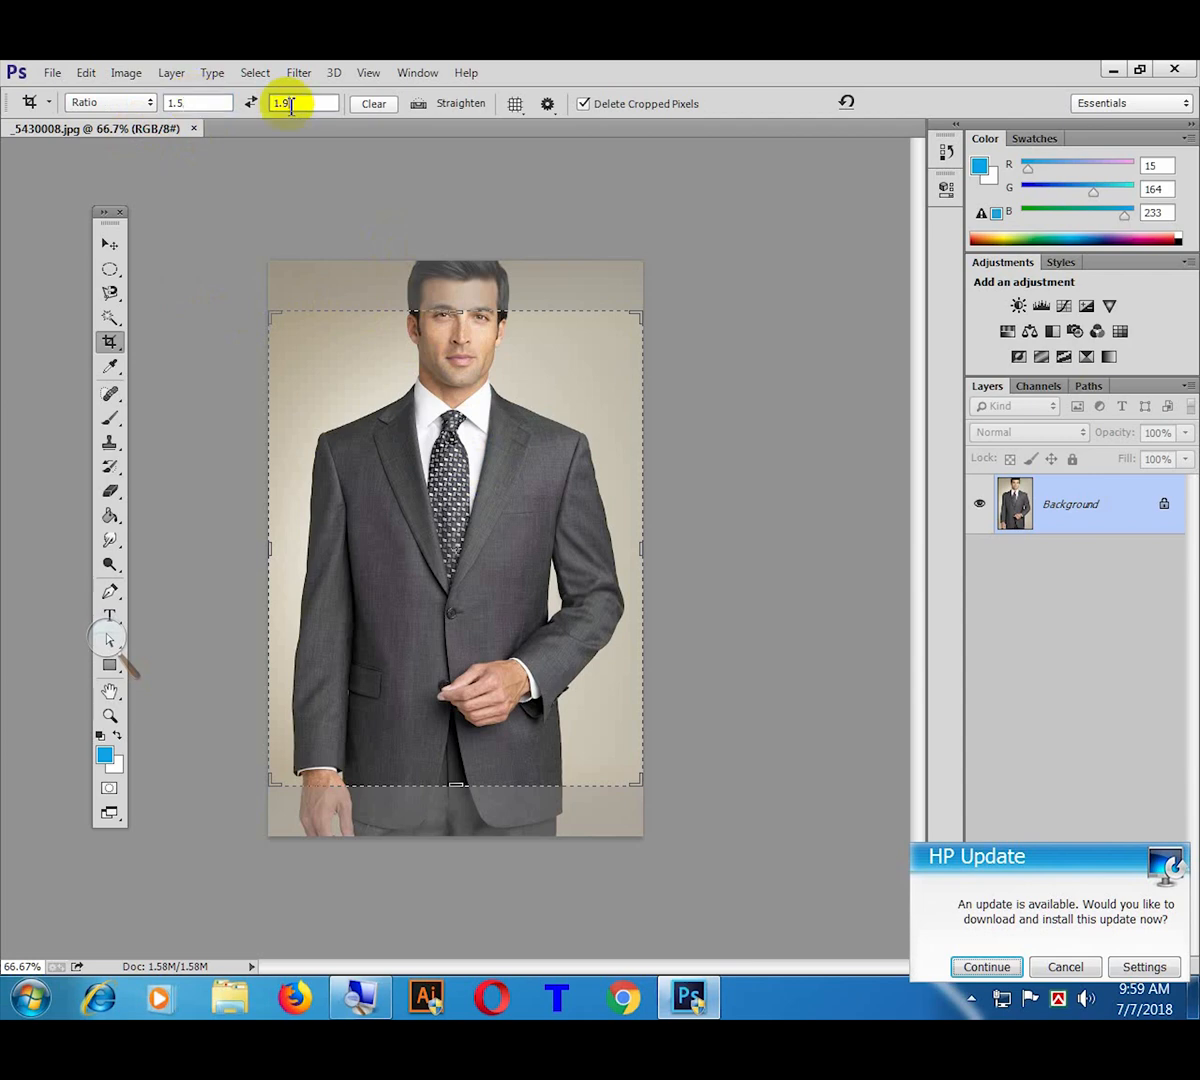
left_click_drag(640, 790, 371, 605)
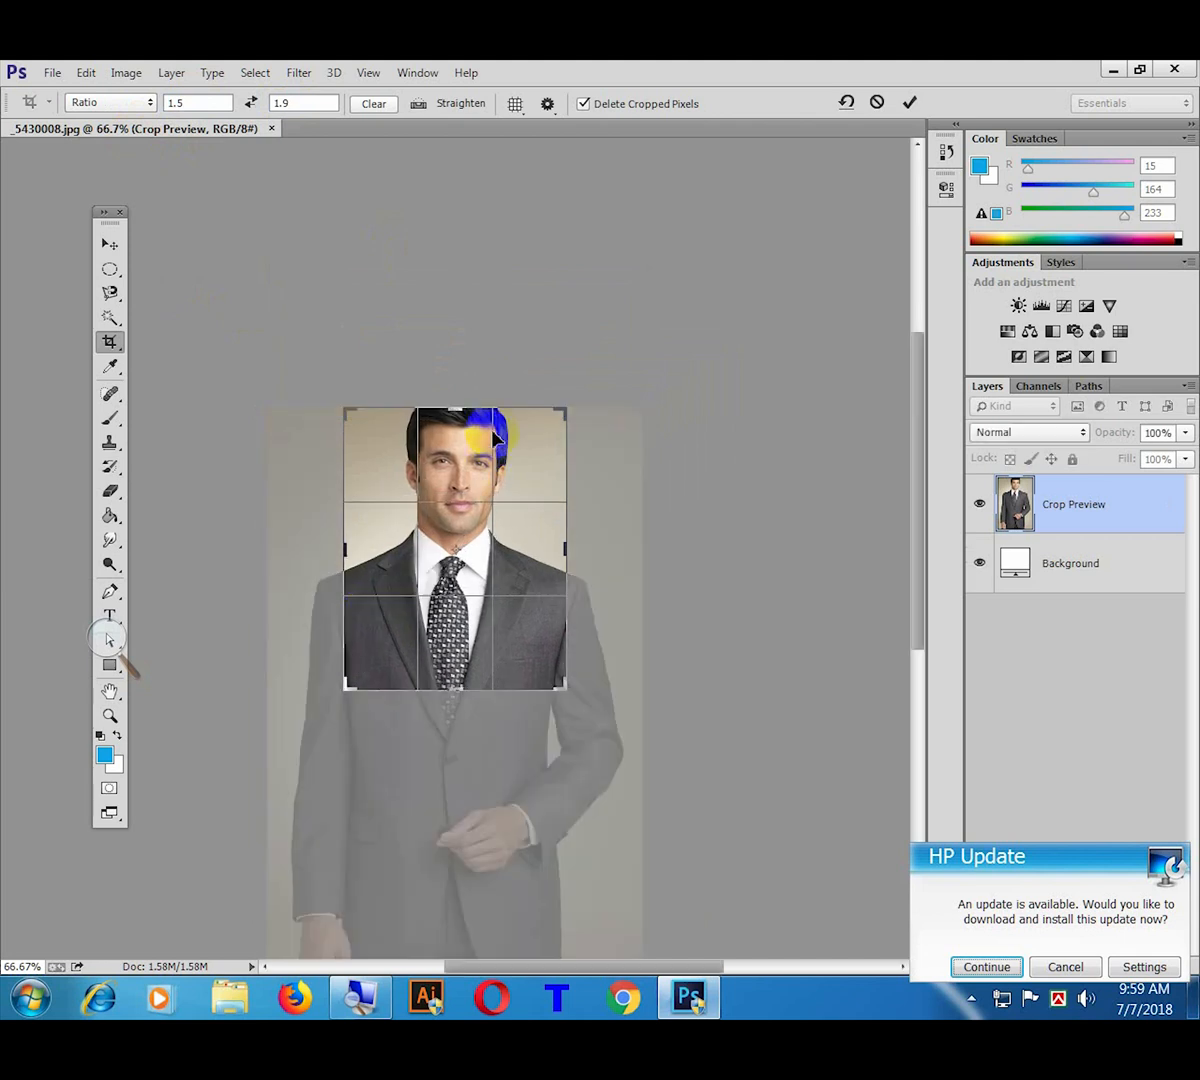
left_click_drag(462, 572, 565, 571)
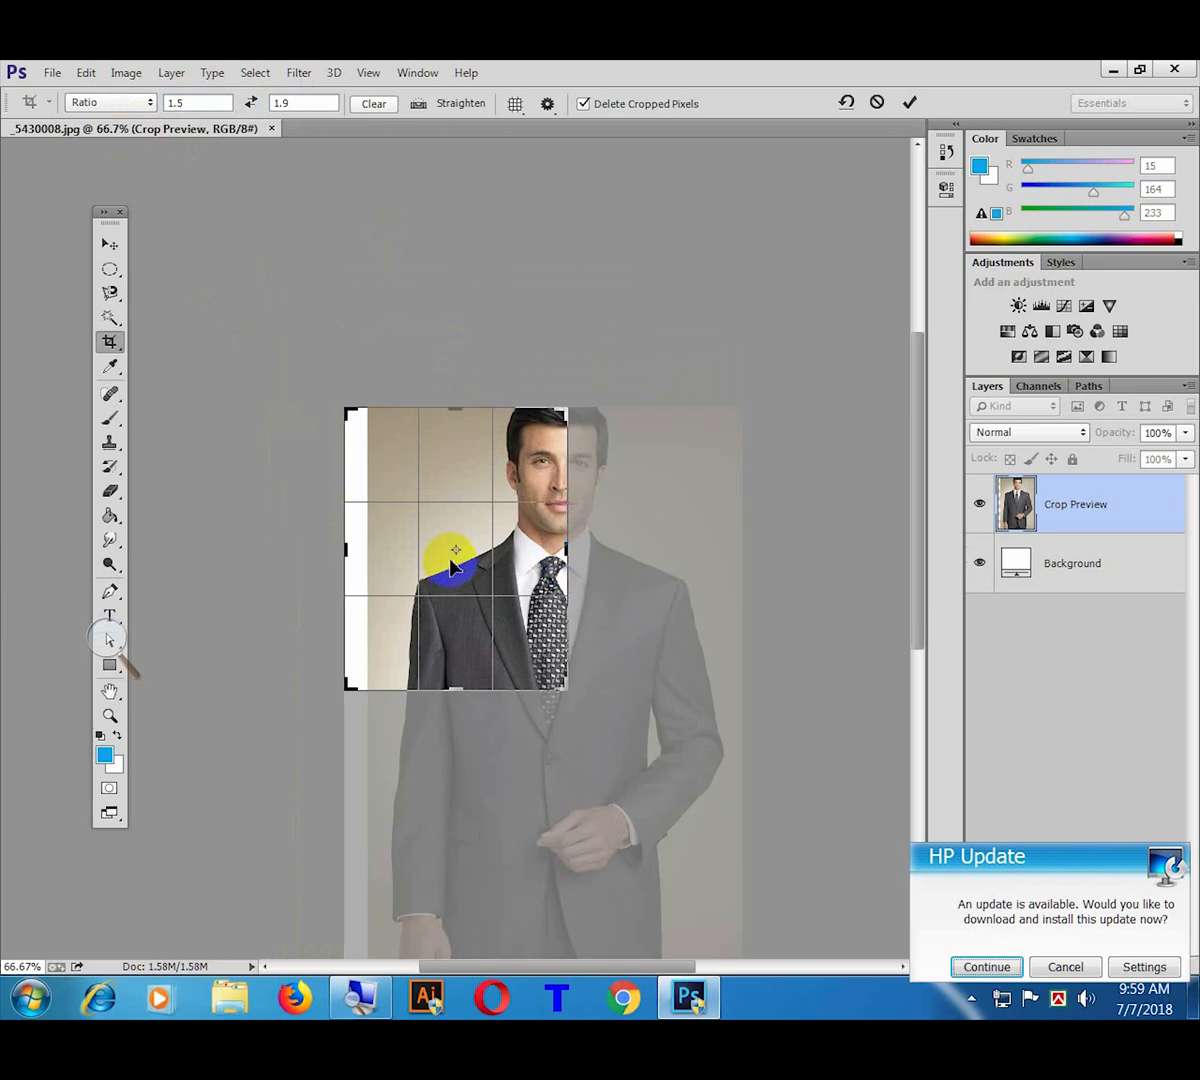
mouse_move(455, 553)
left_mouse_down()
mouse_move(497, 545)
mouse_move(436, 550)
mouse_move(452, 549)
left_mouse_up()
left_click_drag(567, 688, 576, 693)
left_click_drag(536, 633, 557, 630)
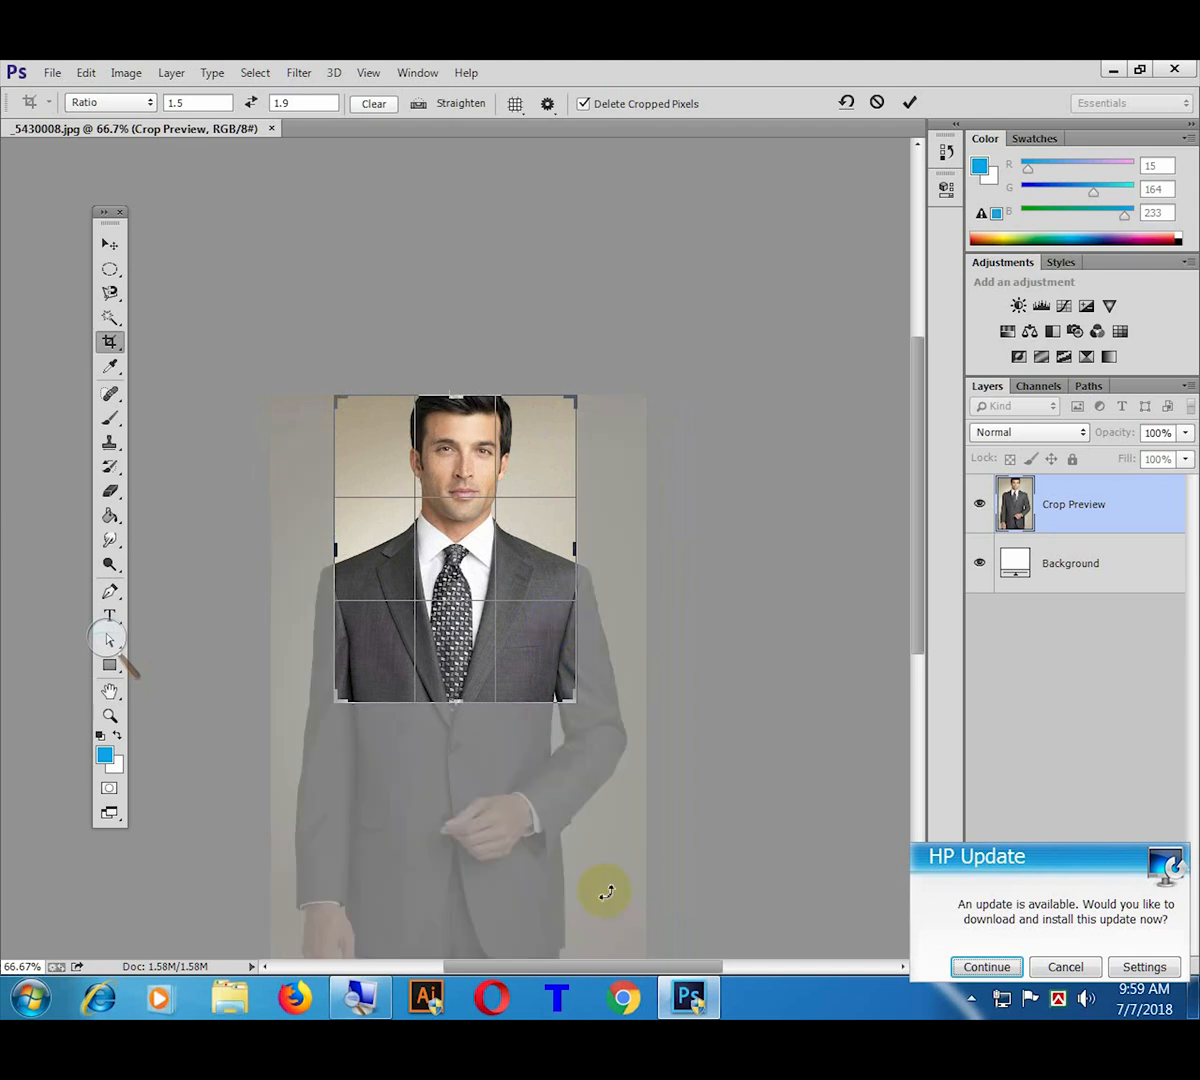
key("Return")
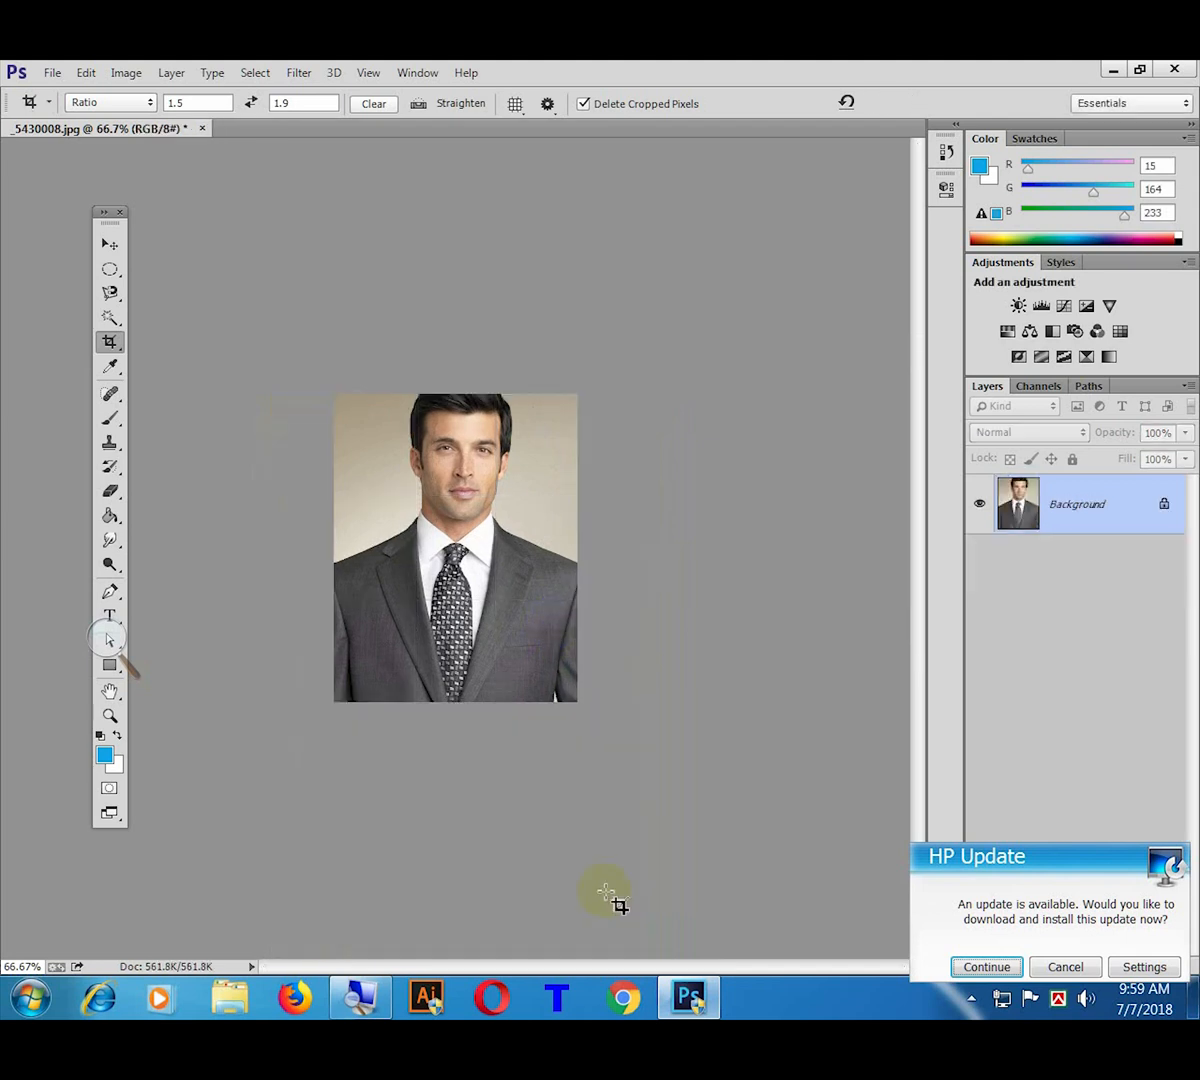
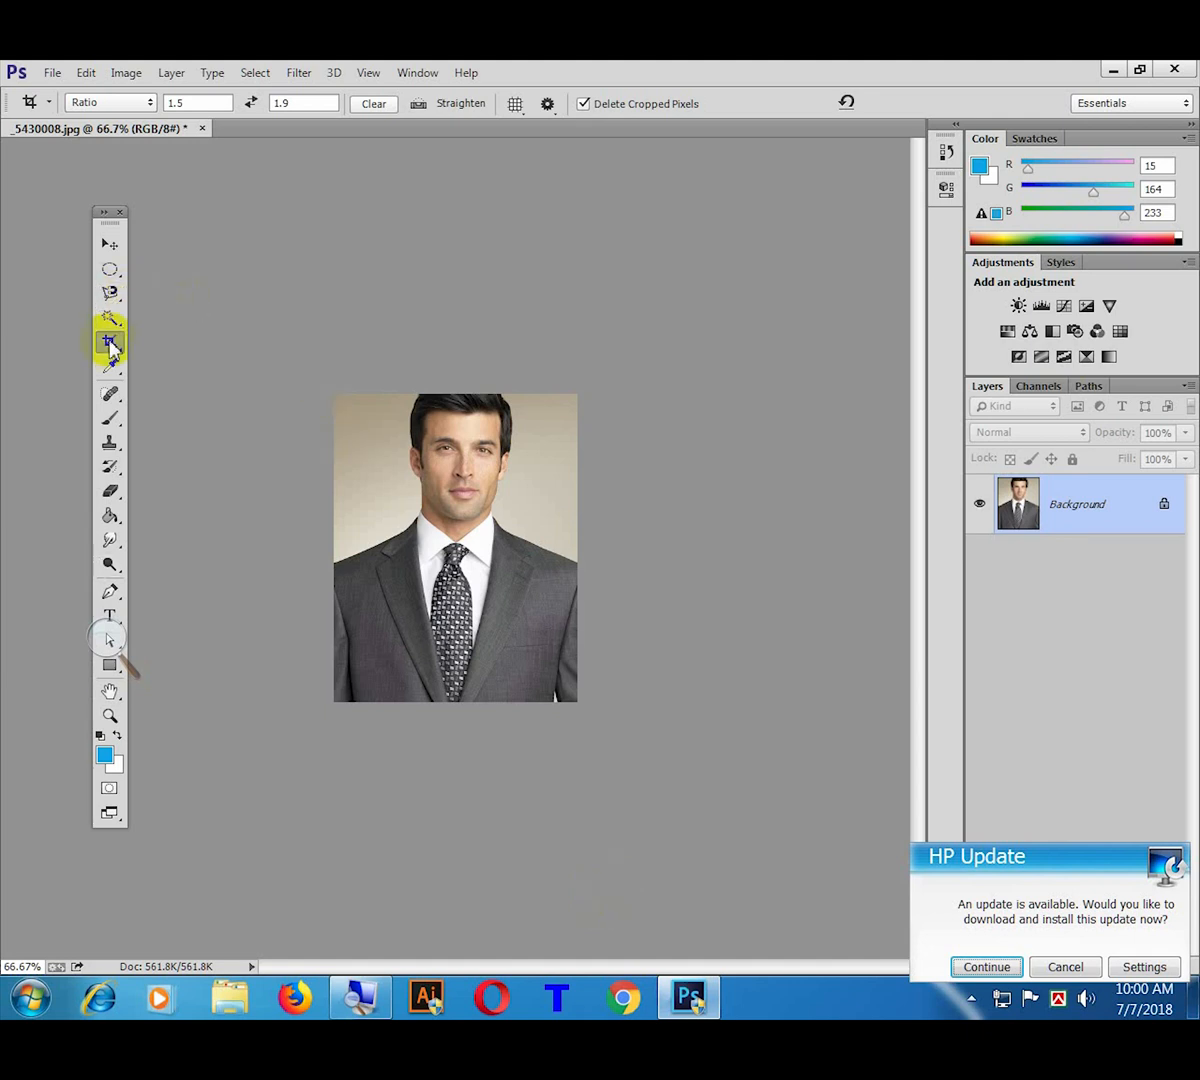
Step: Close _5430008.jpg without saving and open boy-404483_960_720.jpg from the Working images folder
left_click(202, 128)
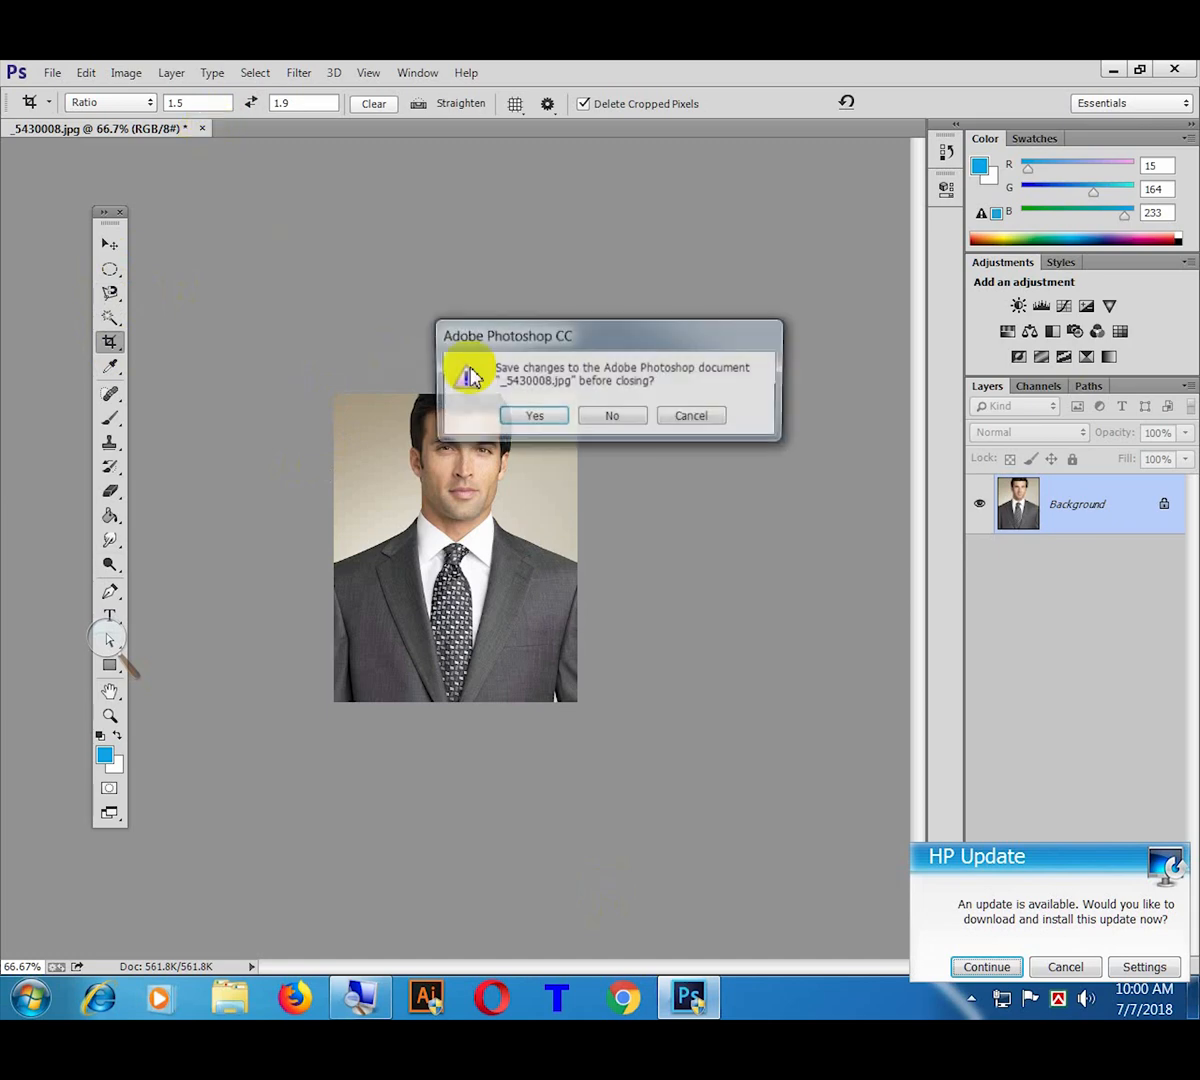
key("n")
left_click(52, 72)
left_click(72, 124)
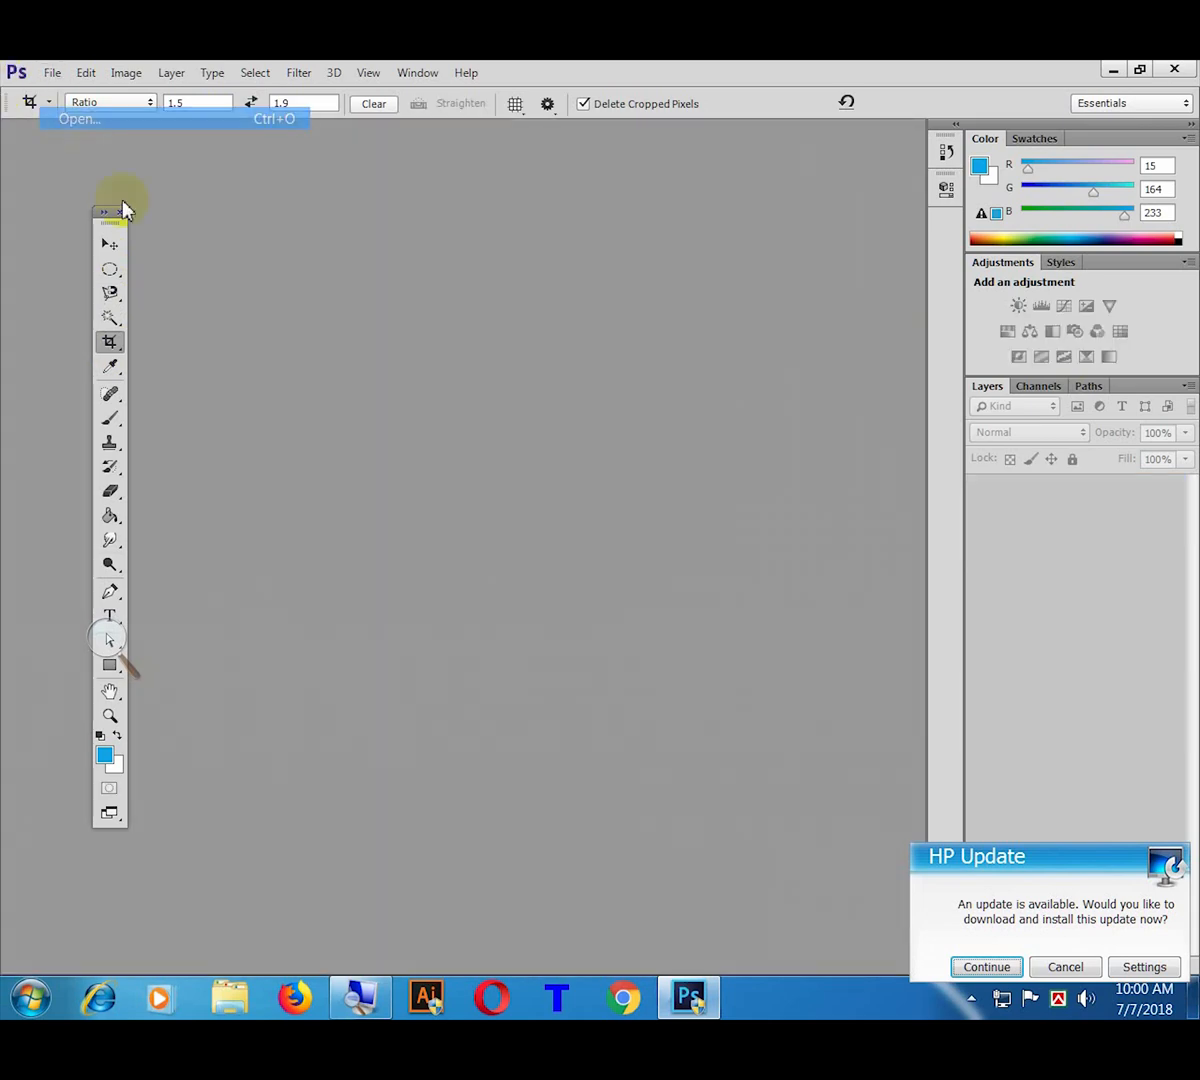
left_click(683, 640)
scroll(745, 651, "down", 10)
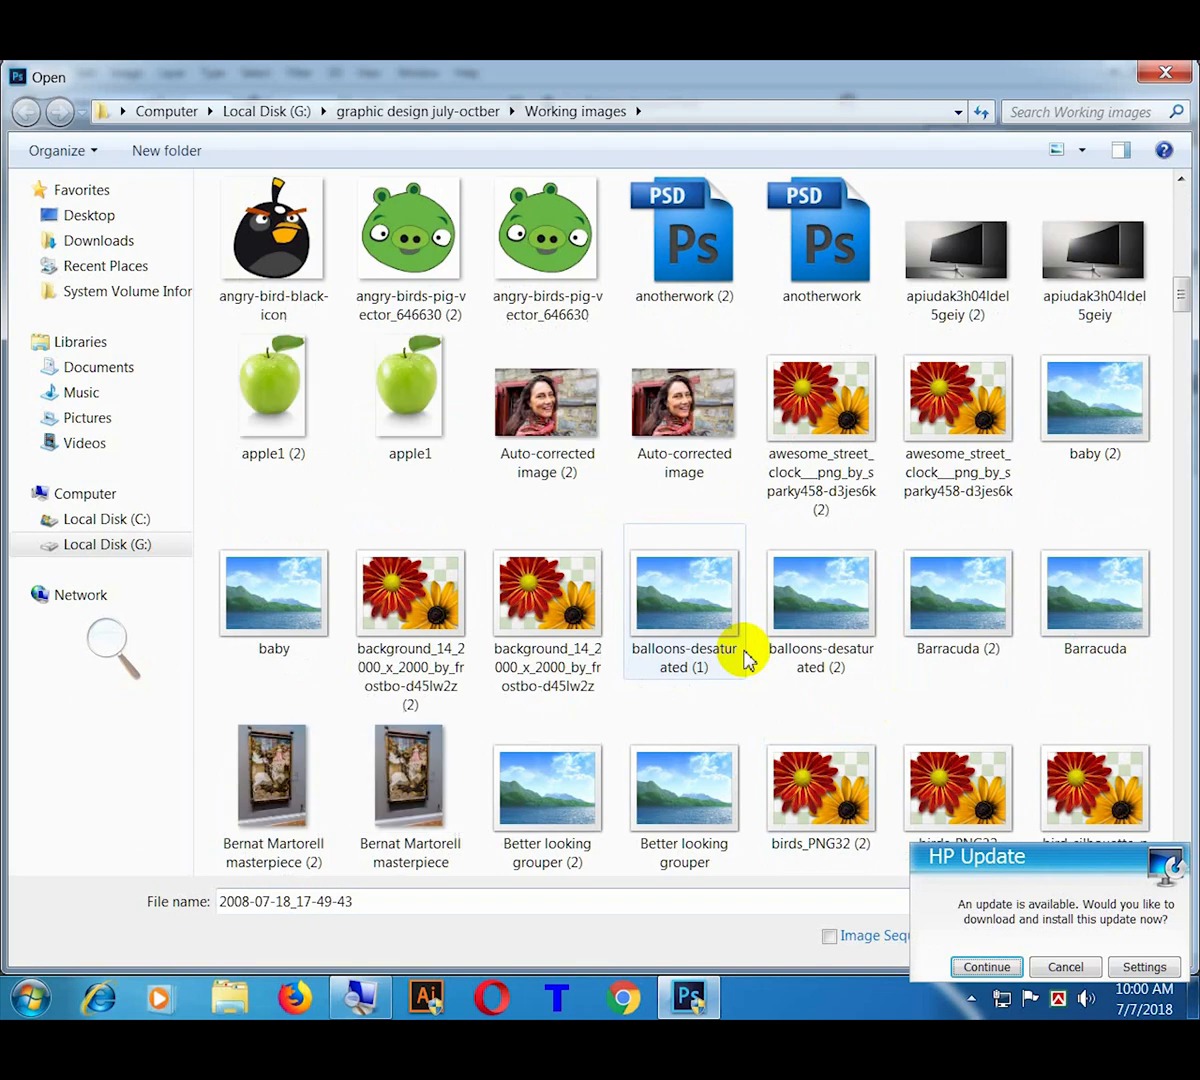
scroll(745, 655, "down", 5)
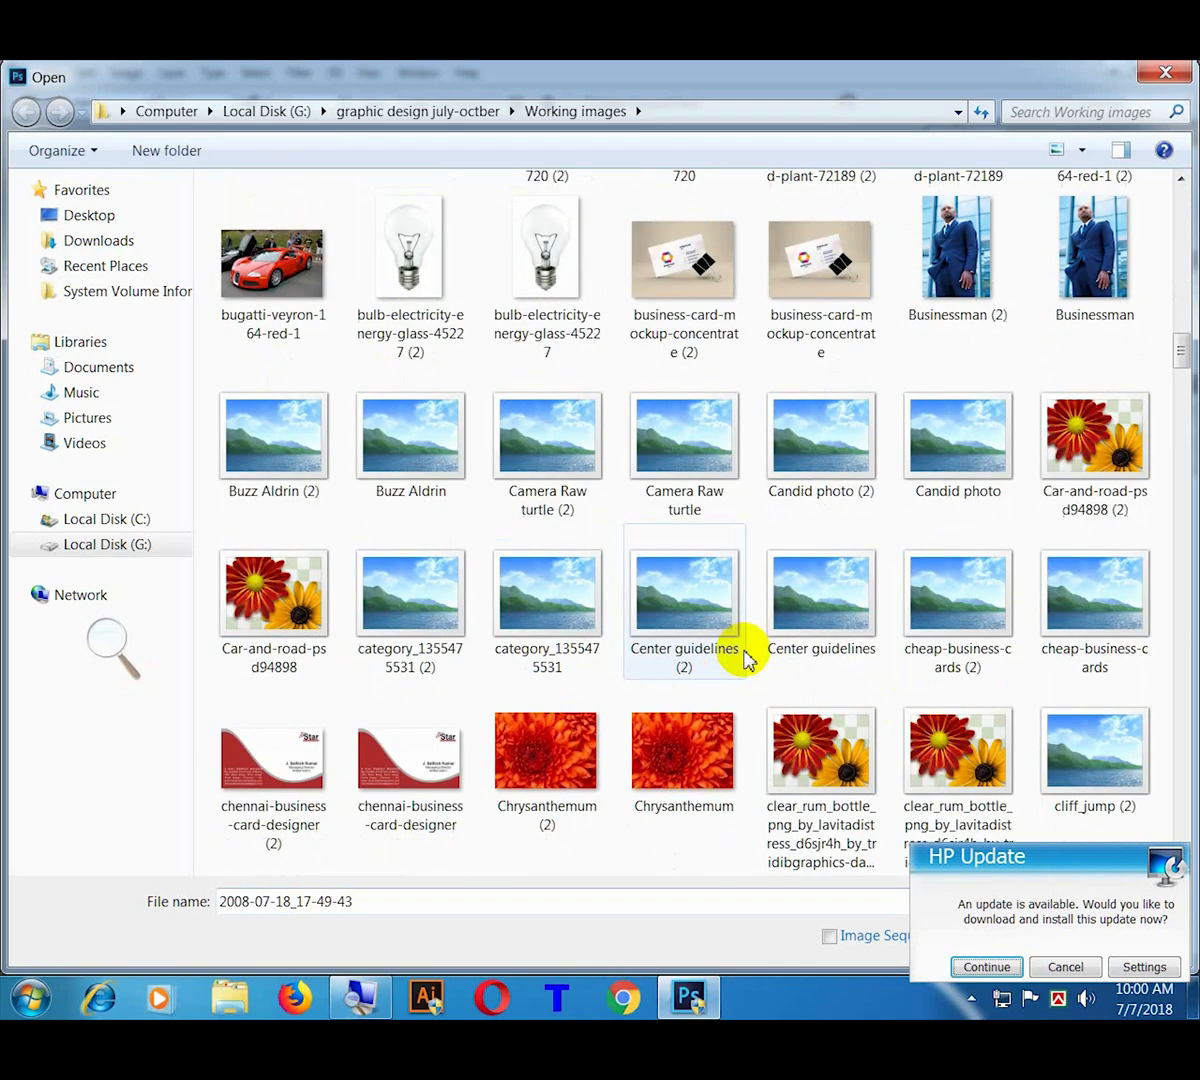
scroll(740, 651, "up", 4)
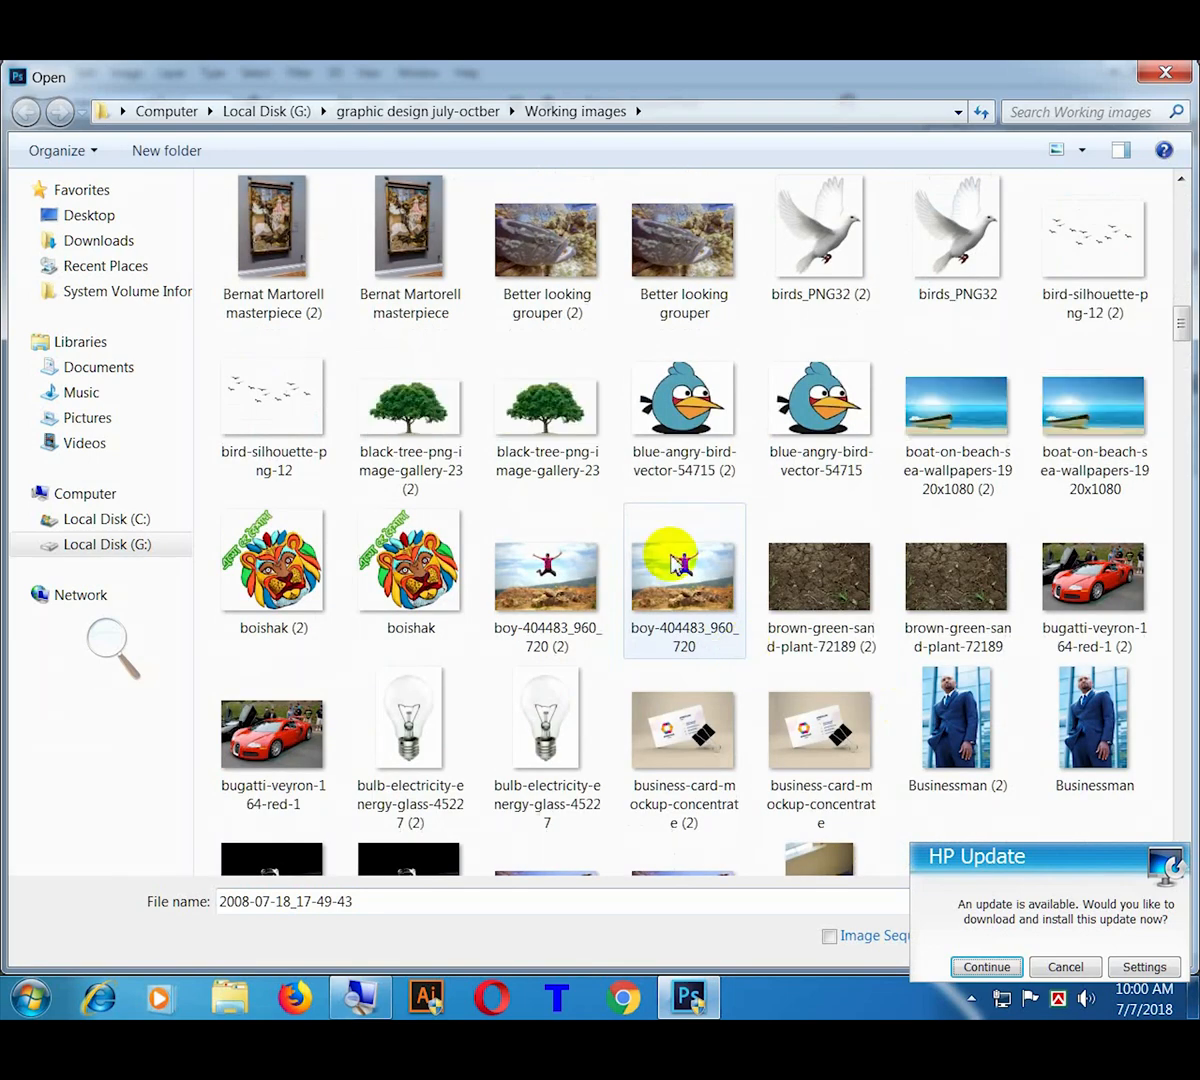
double_click(676, 565)
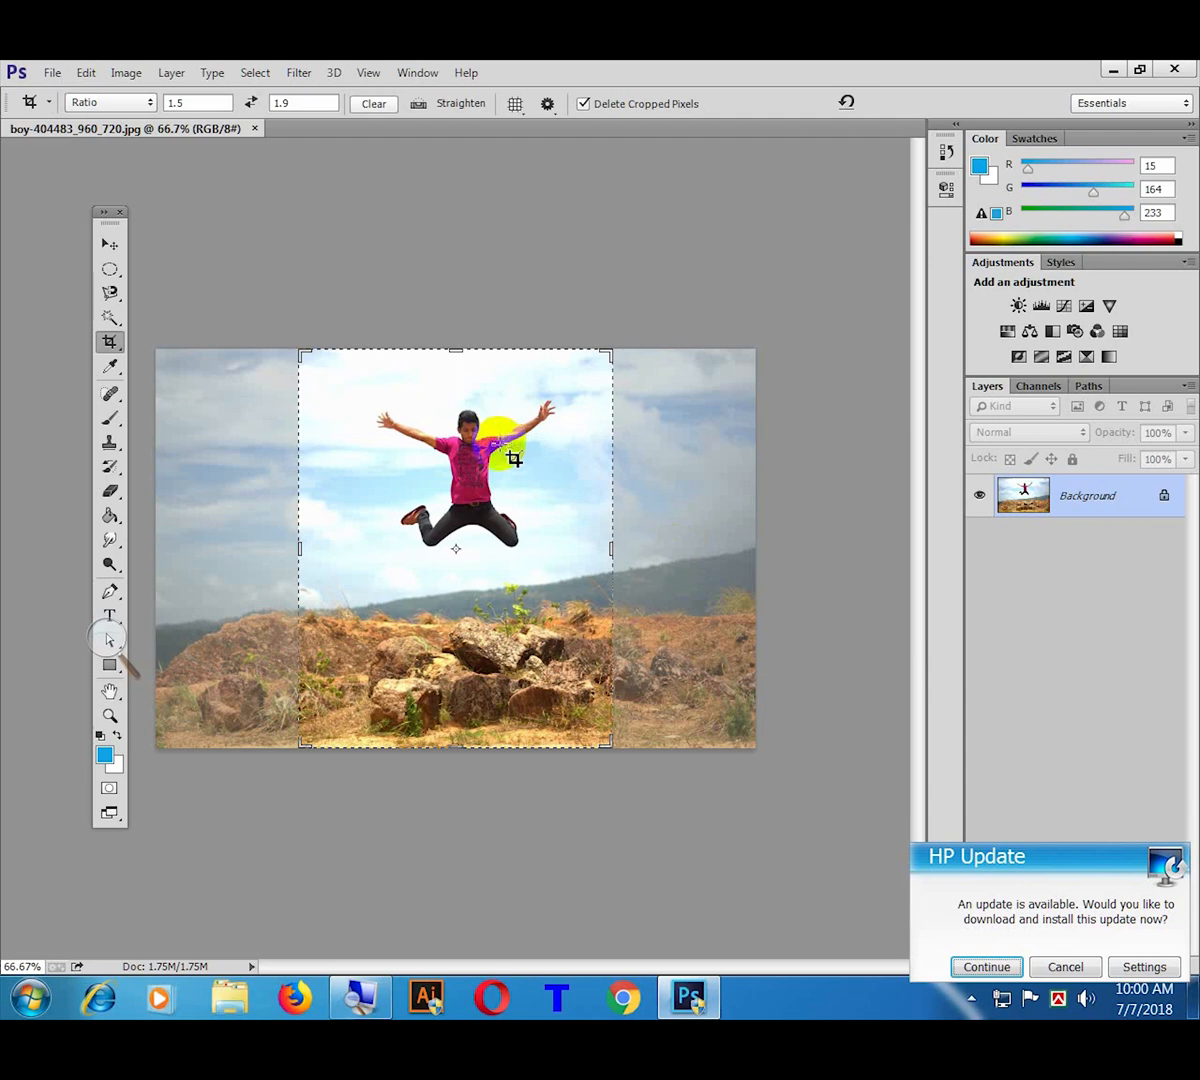
Step: Switch the crop setting to W x H x Resolution with 1.5 in width, 1.9 in height and 300 px/in
left_click_drag(613, 747, 546, 674)
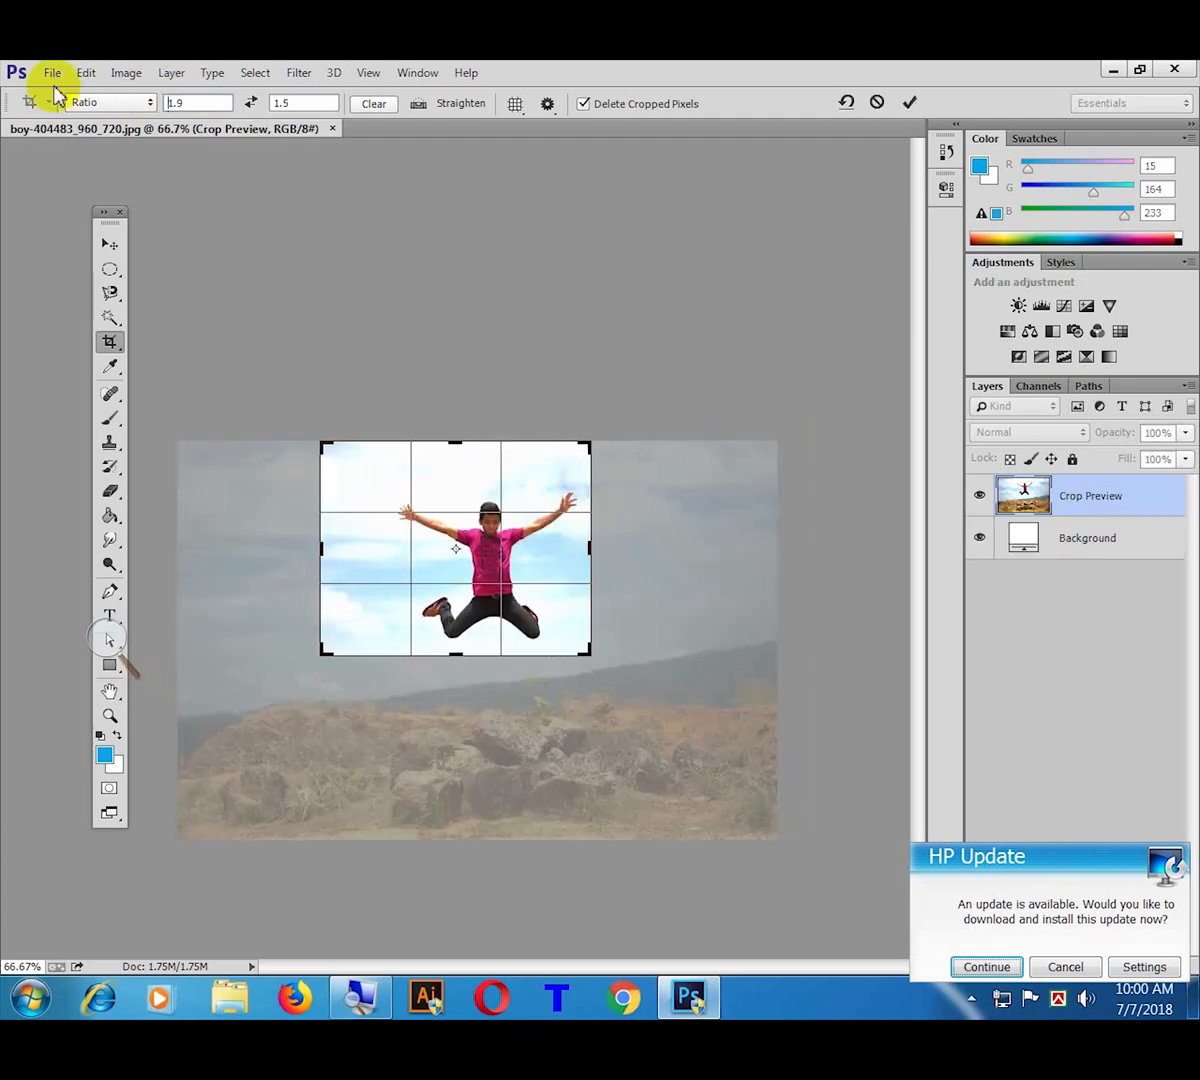
left_click(145, 102)
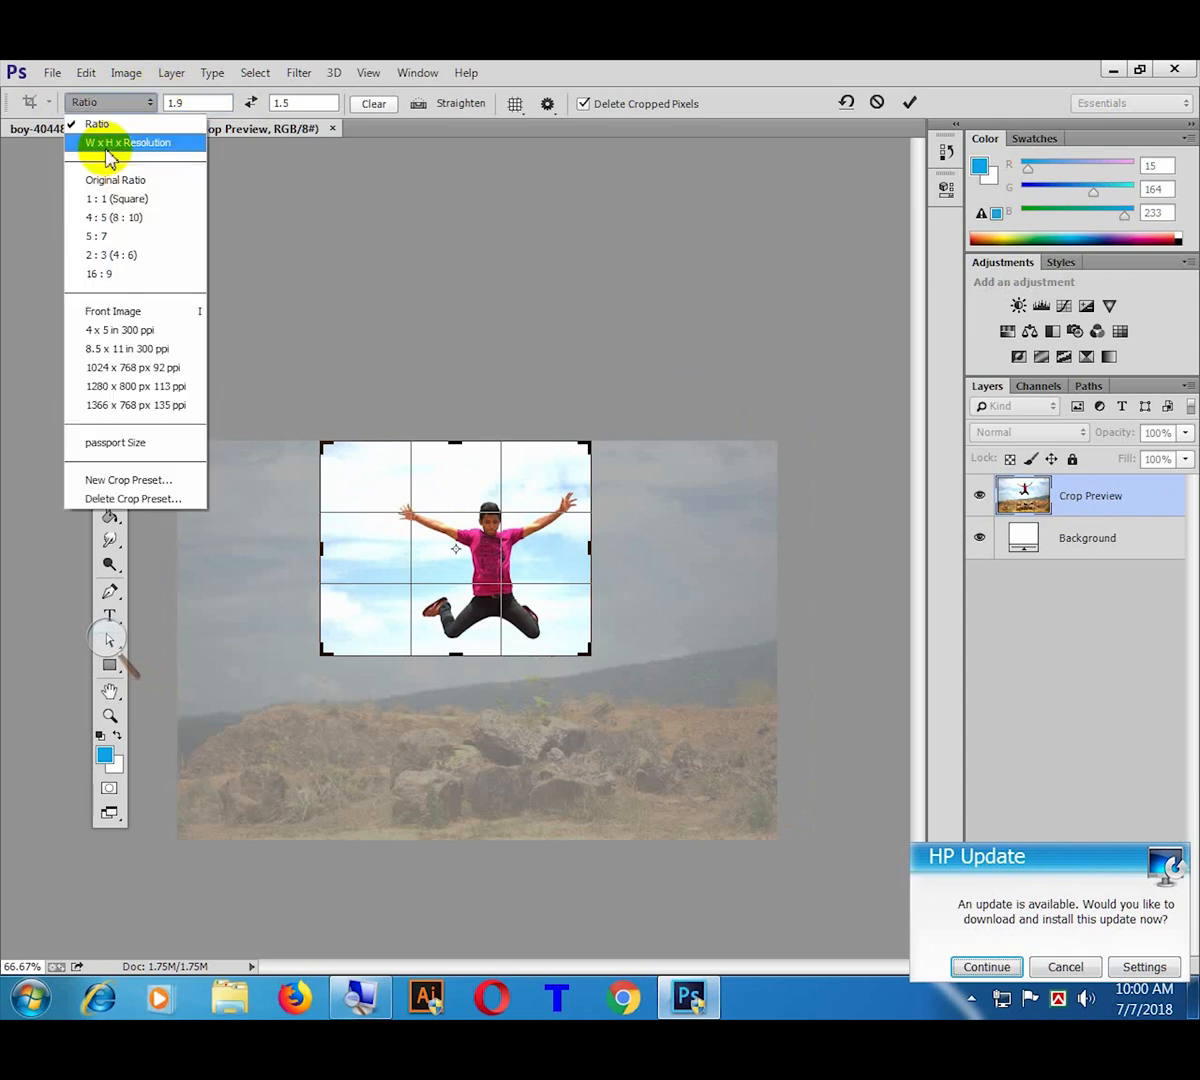
left_click(110, 158)
left_click_drag(590, 660, 562, 683)
key("x")
Step: Fit the portrait crop area around the jumping boy, including both outstretched hands, and crop the photo
left_click_drag(479, 573, 462, 576)
left_click_drag(474, 692, 474, 668)
left_click_drag(447, 597, 453, 597)
left_click_drag(541, 555, 550, 555)
left_click_drag(388, 585, 398, 566)
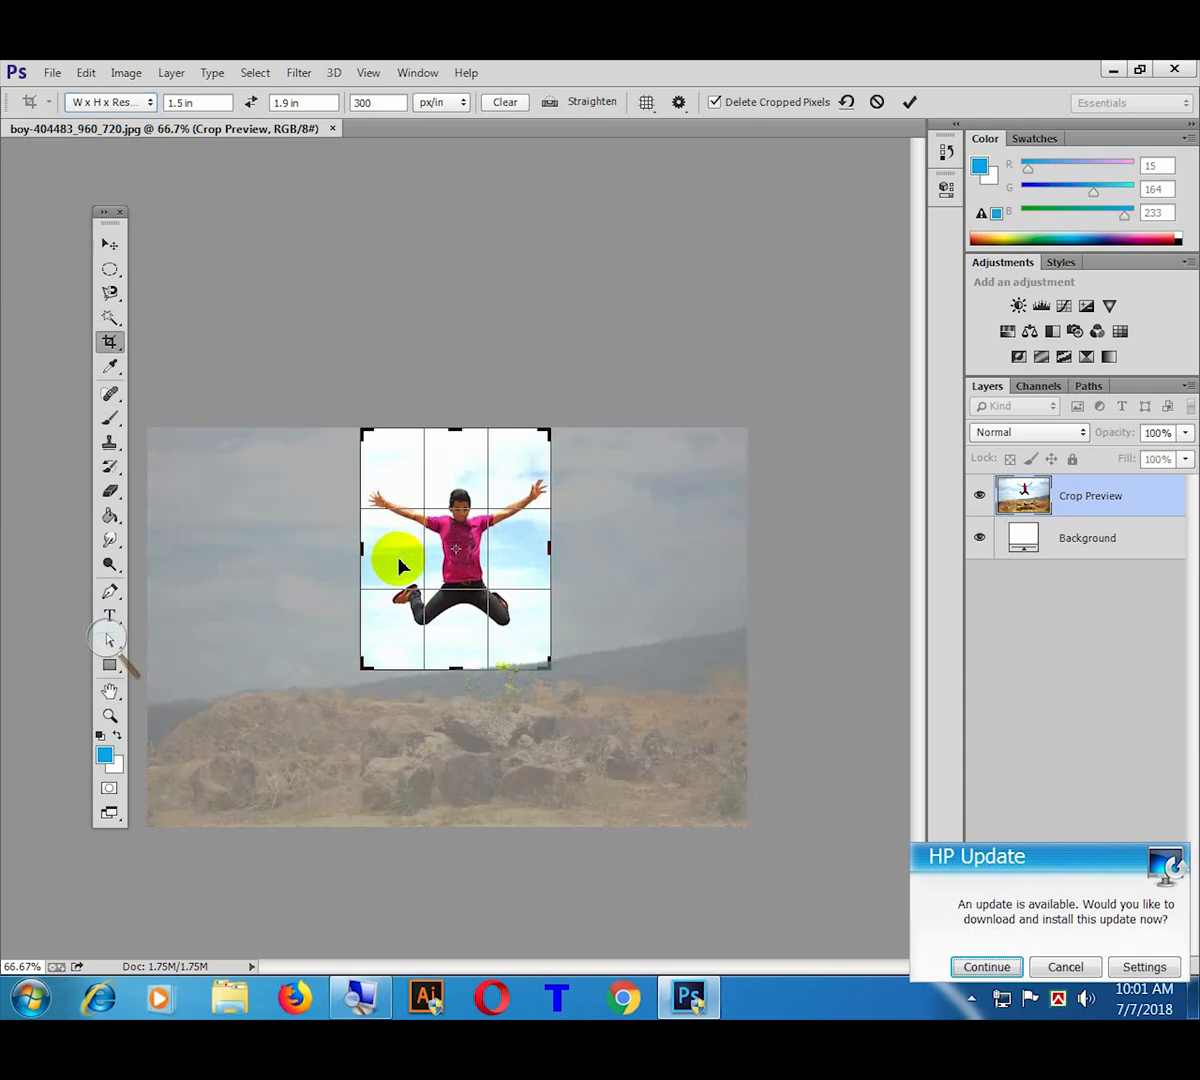
key("Return")
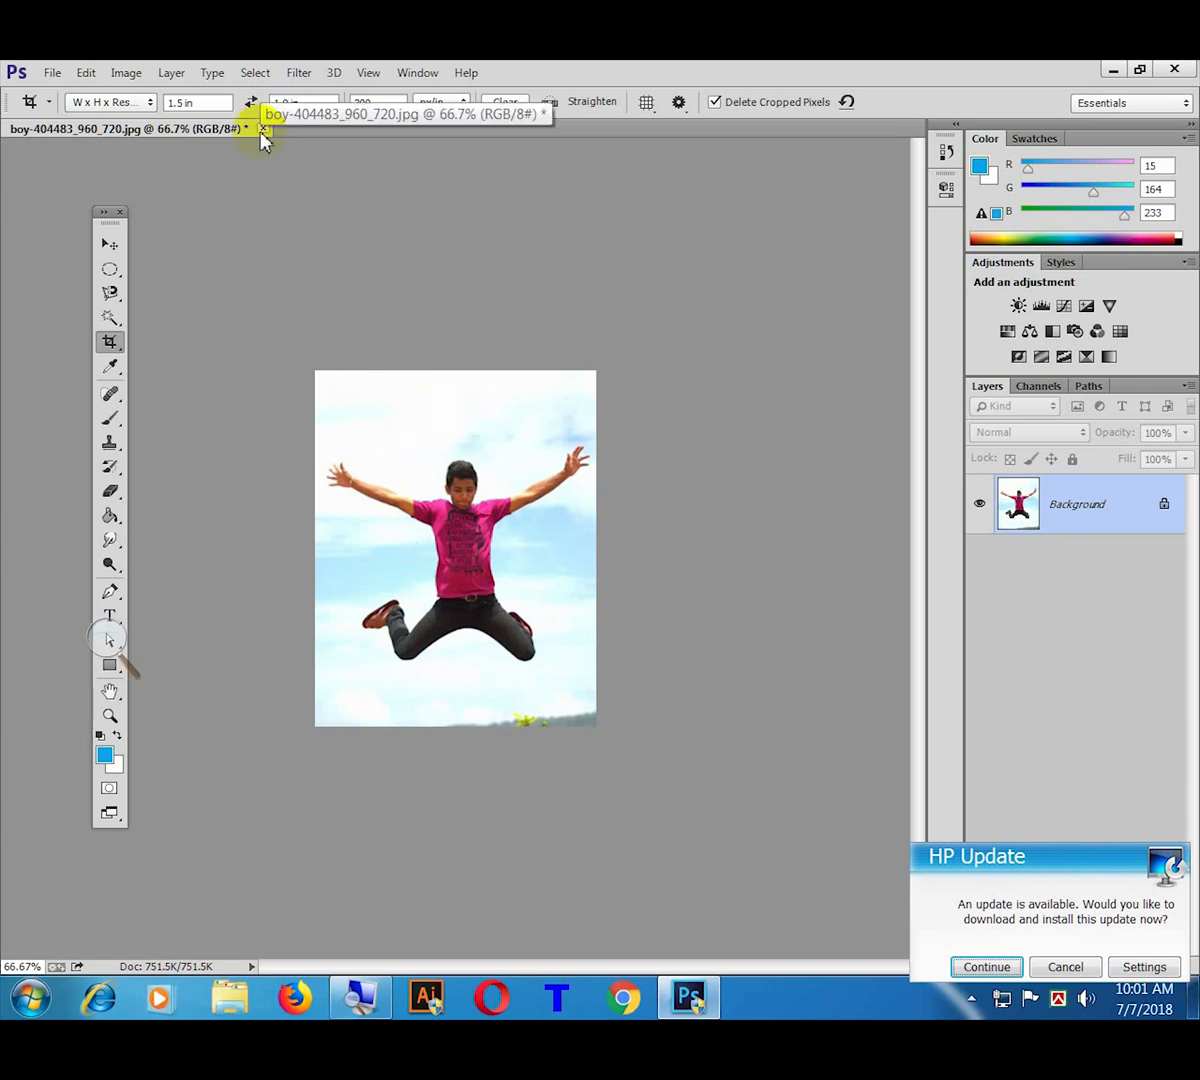
Step: Clear the crop's width and height values and switch the crop setting back to Ratio
left_click_drag(204, 104, 137, 108)
key("BackSpace")
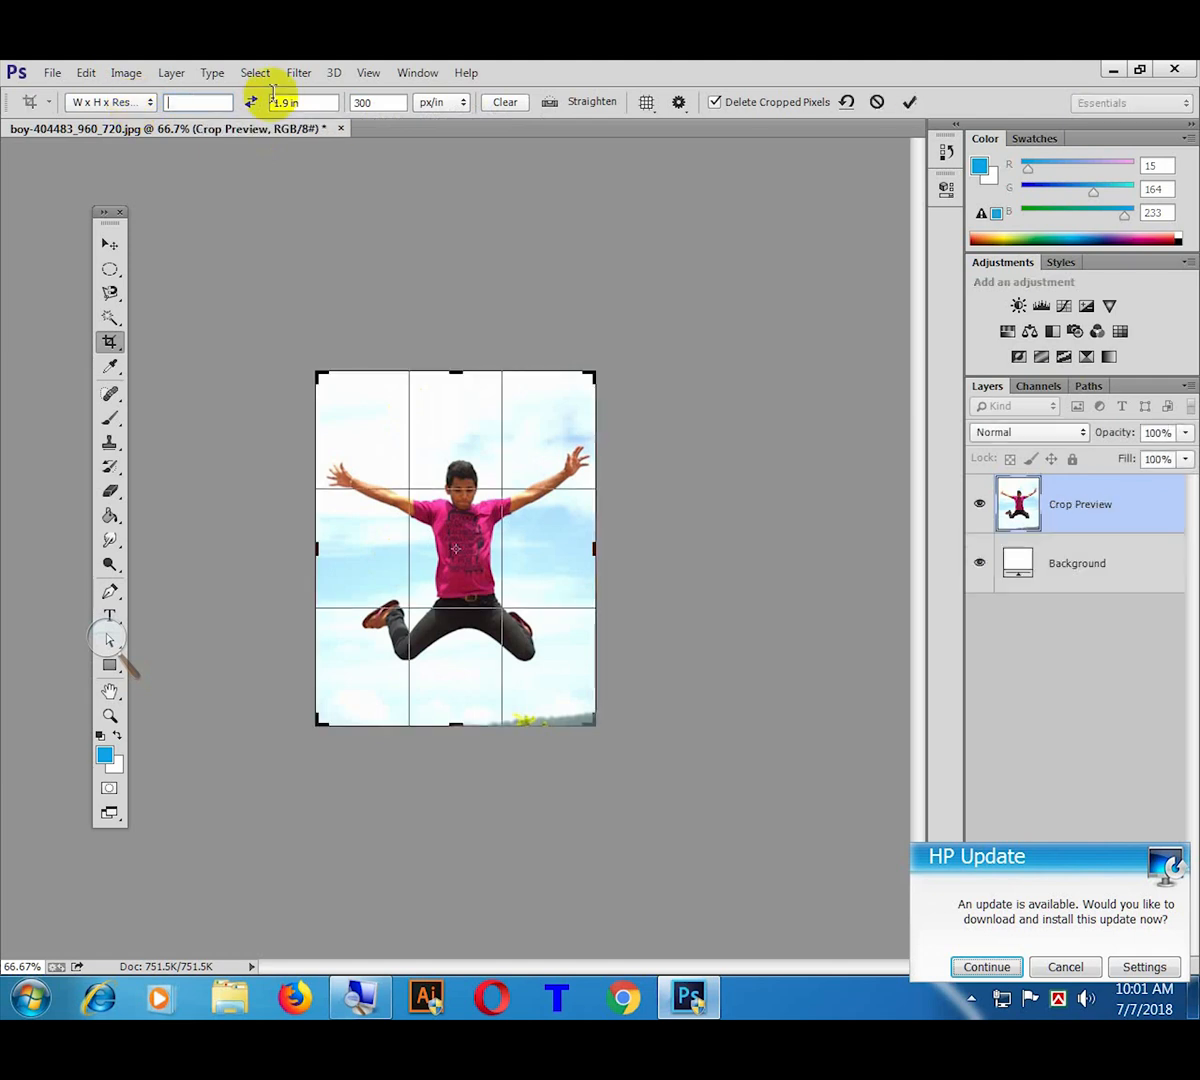
key("Tab")
key("BackSpace")
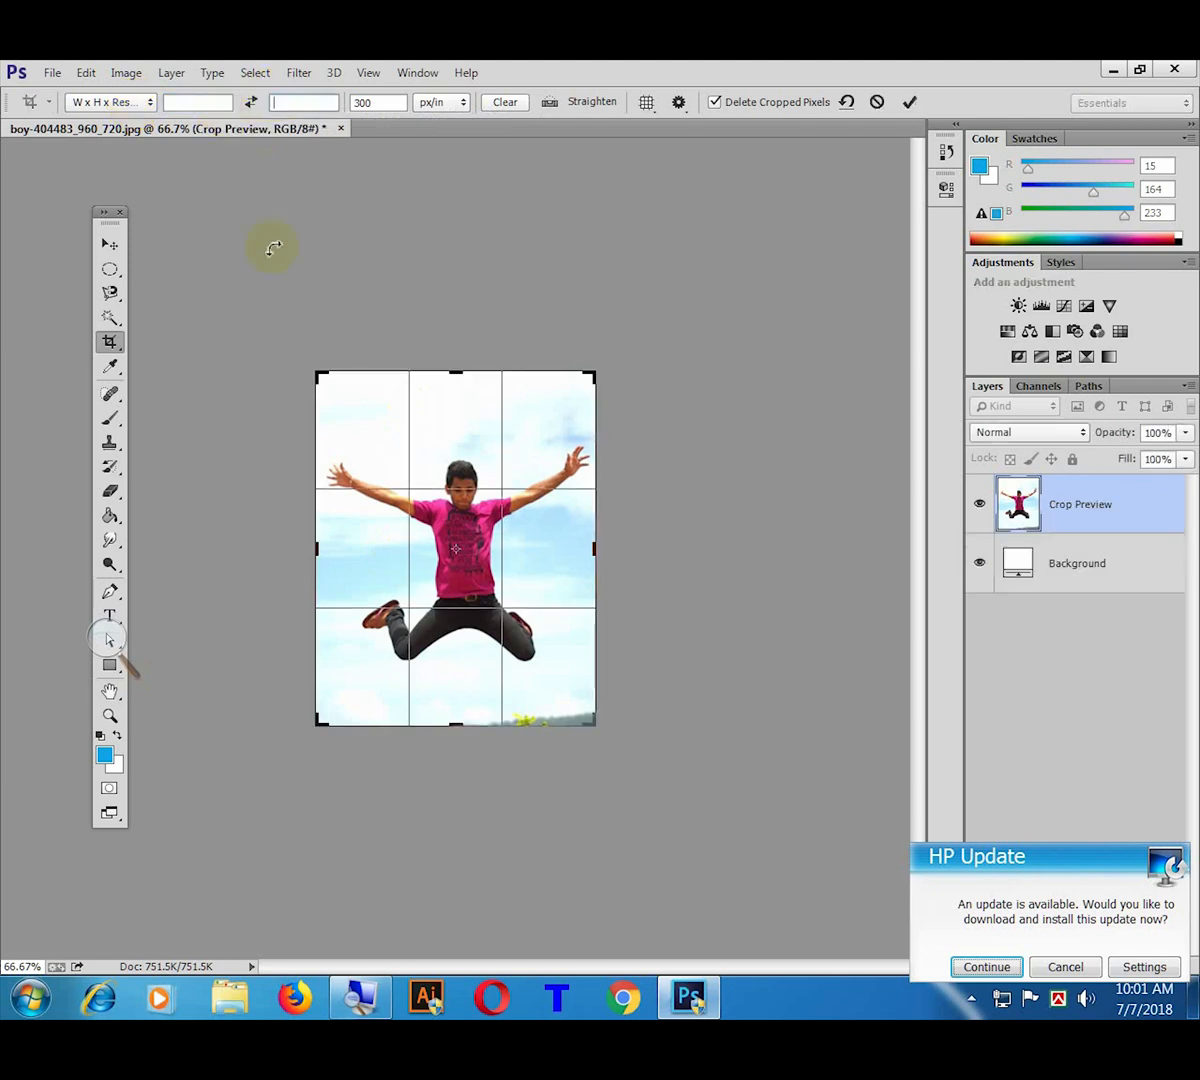
left_click(150, 102)
left_click(140, 122)
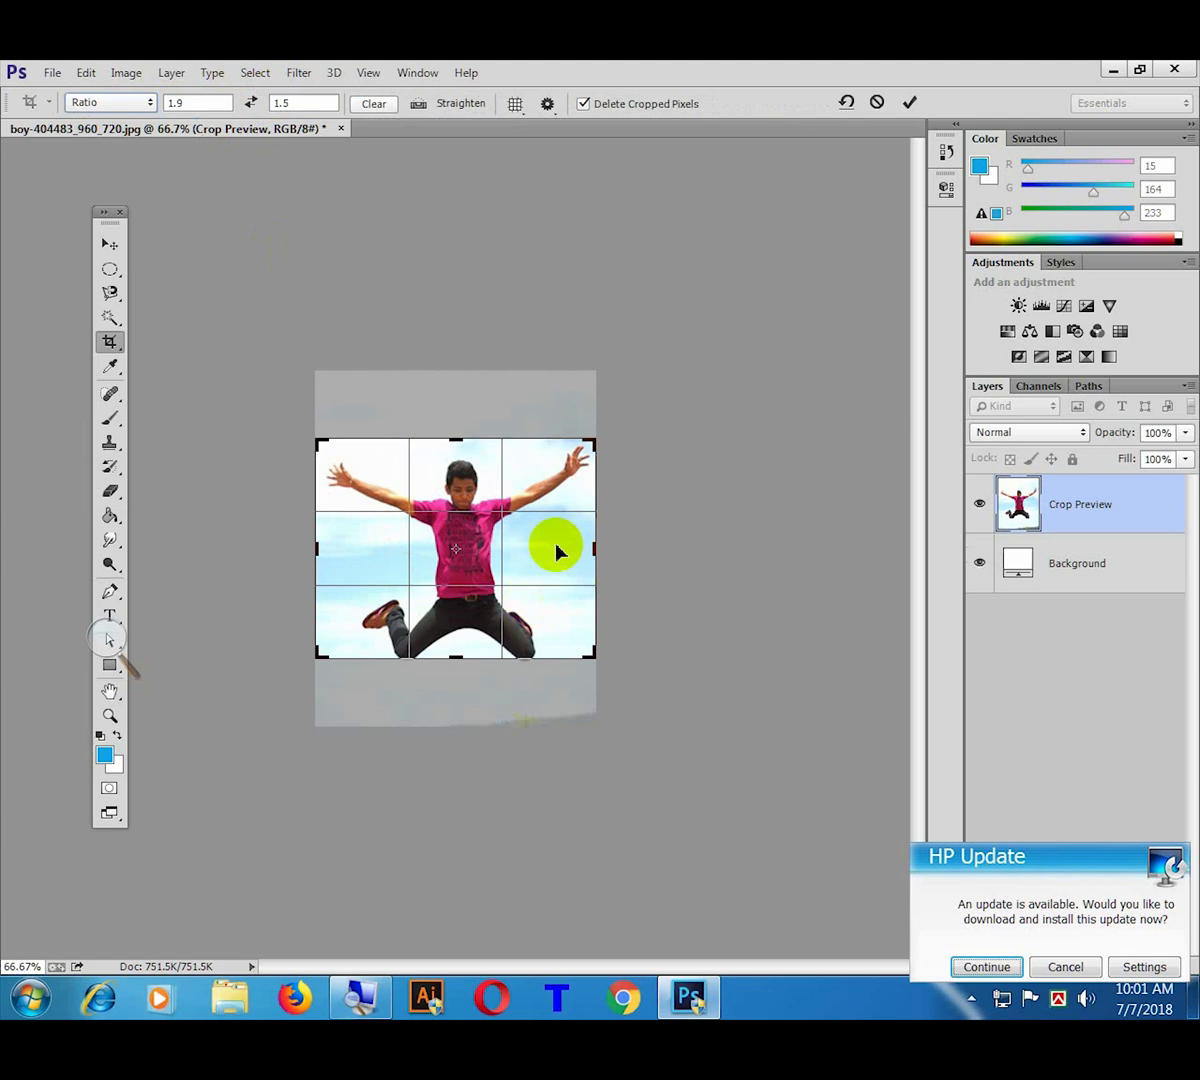
Step: Reshape the crop box to portrait around the jumping boy and clear the aspect ratio values
left_click_drag(596, 440, 565, 402)
left_click_drag(488, 568, 458, 534)
left_click_drag(192, 104, 148, 112)
key("BackSpace")
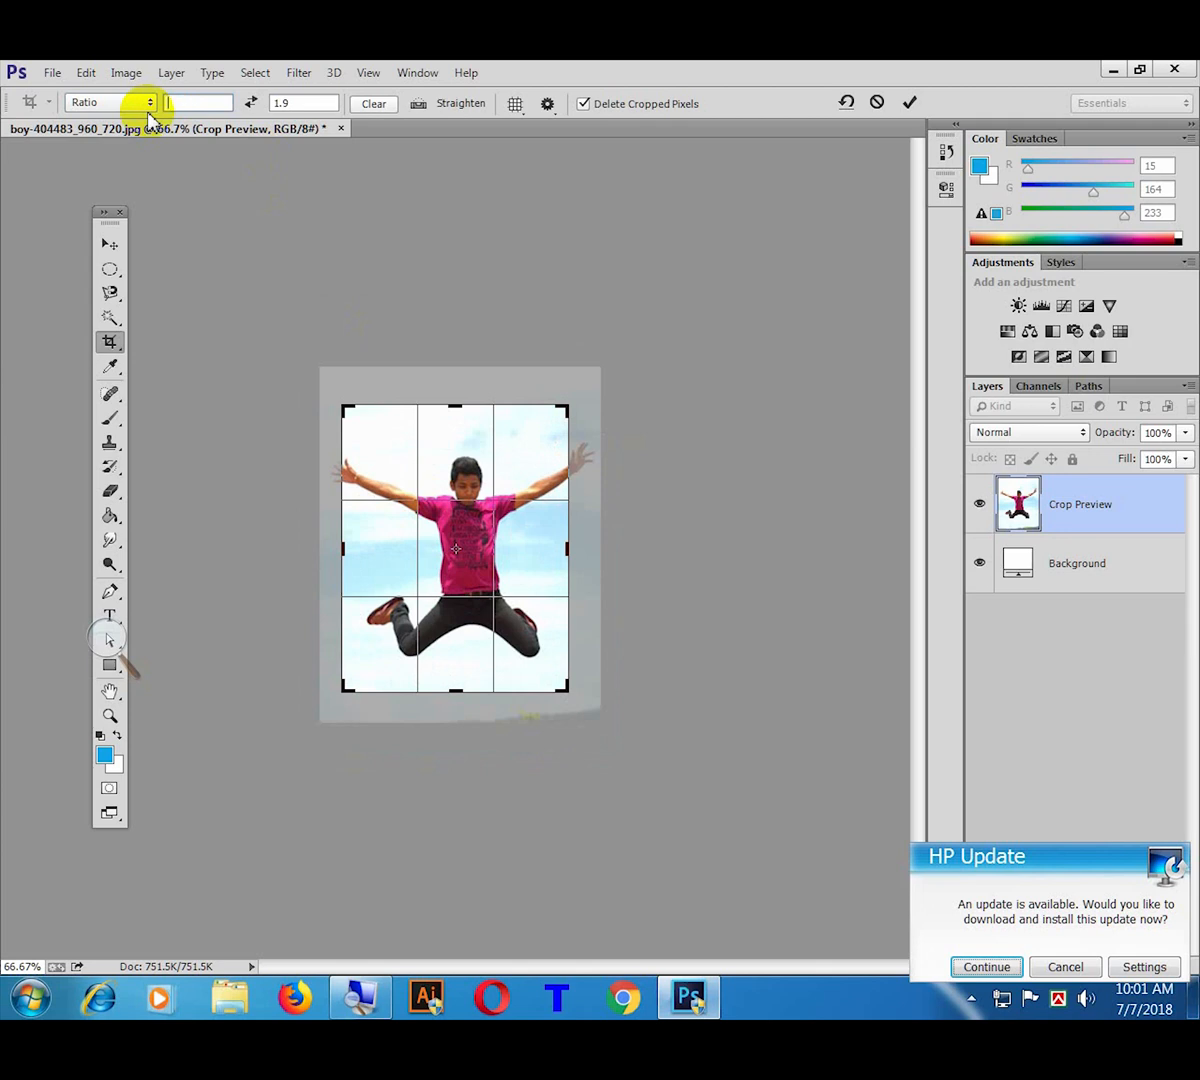
left_click(372, 104)
Step: Extend the crop area beyond the photo's side and lower edges and apply it to enlarge the canvas
mouse_move(511, 570)
left_mouse_down()
mouse_move(480, 559)
mouse_move(502, 570)
left_mouse_up()
left_click_drag(563, 686, 809, 876)
left_click_drag(770, 166, 716, 171)
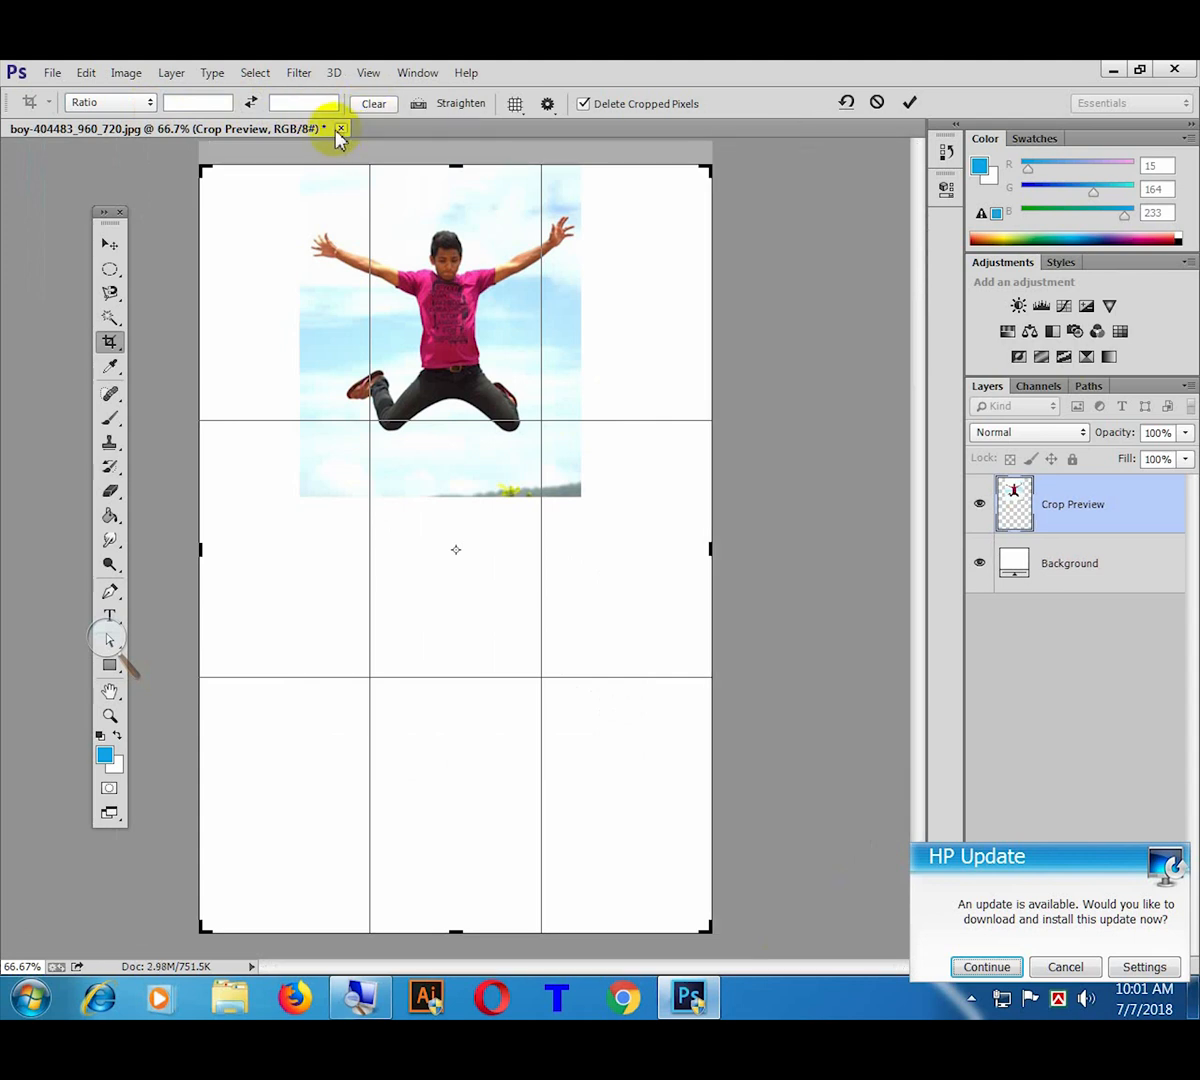
key("Return")
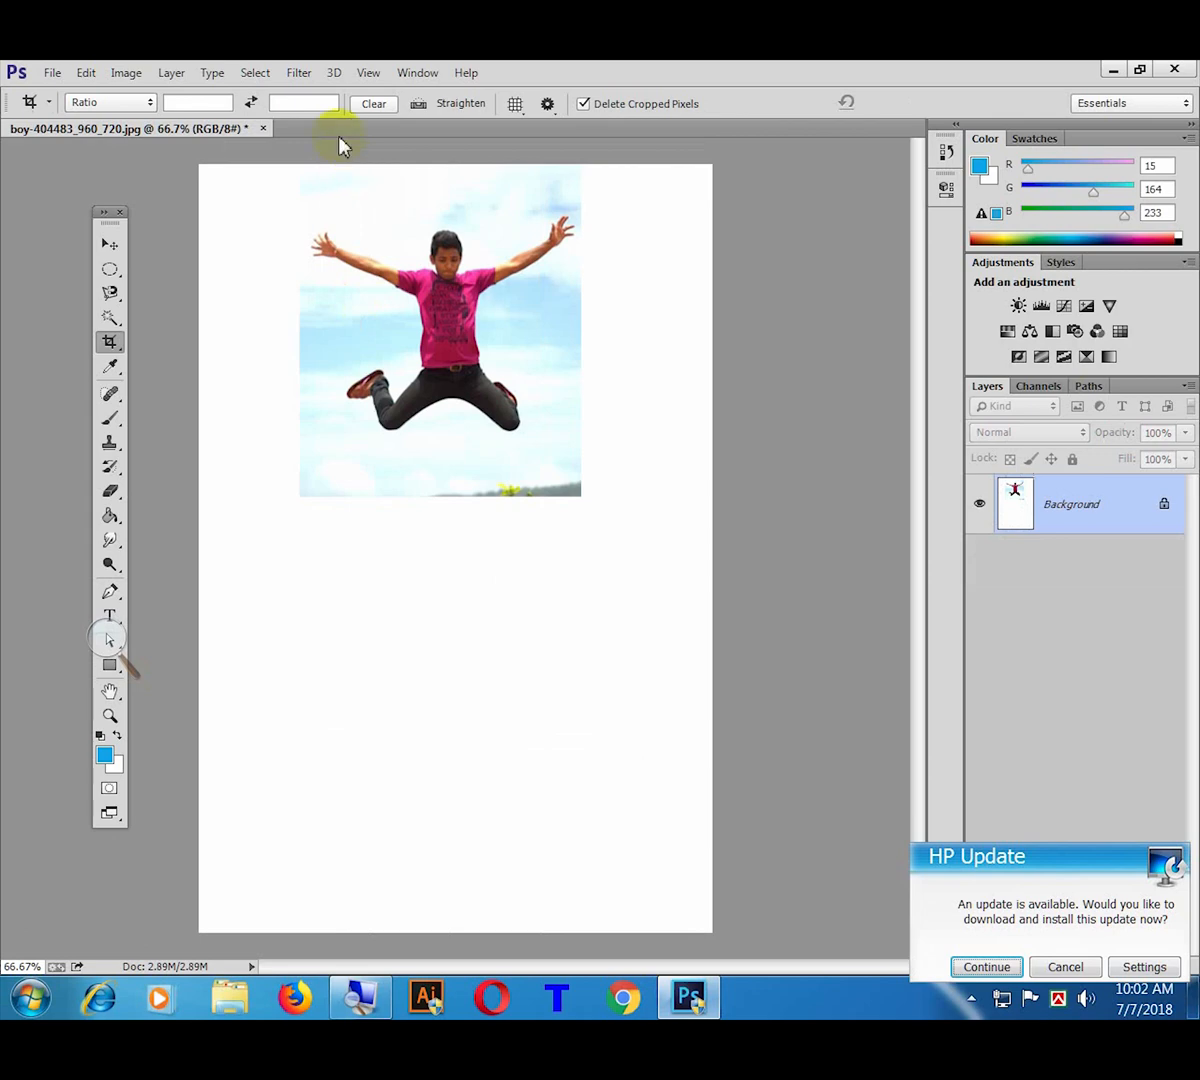
Step: Close boy-404483_960_720.jpg without saving and open the nature photo of two figures on a beach at sunset
left_click(263, 129)
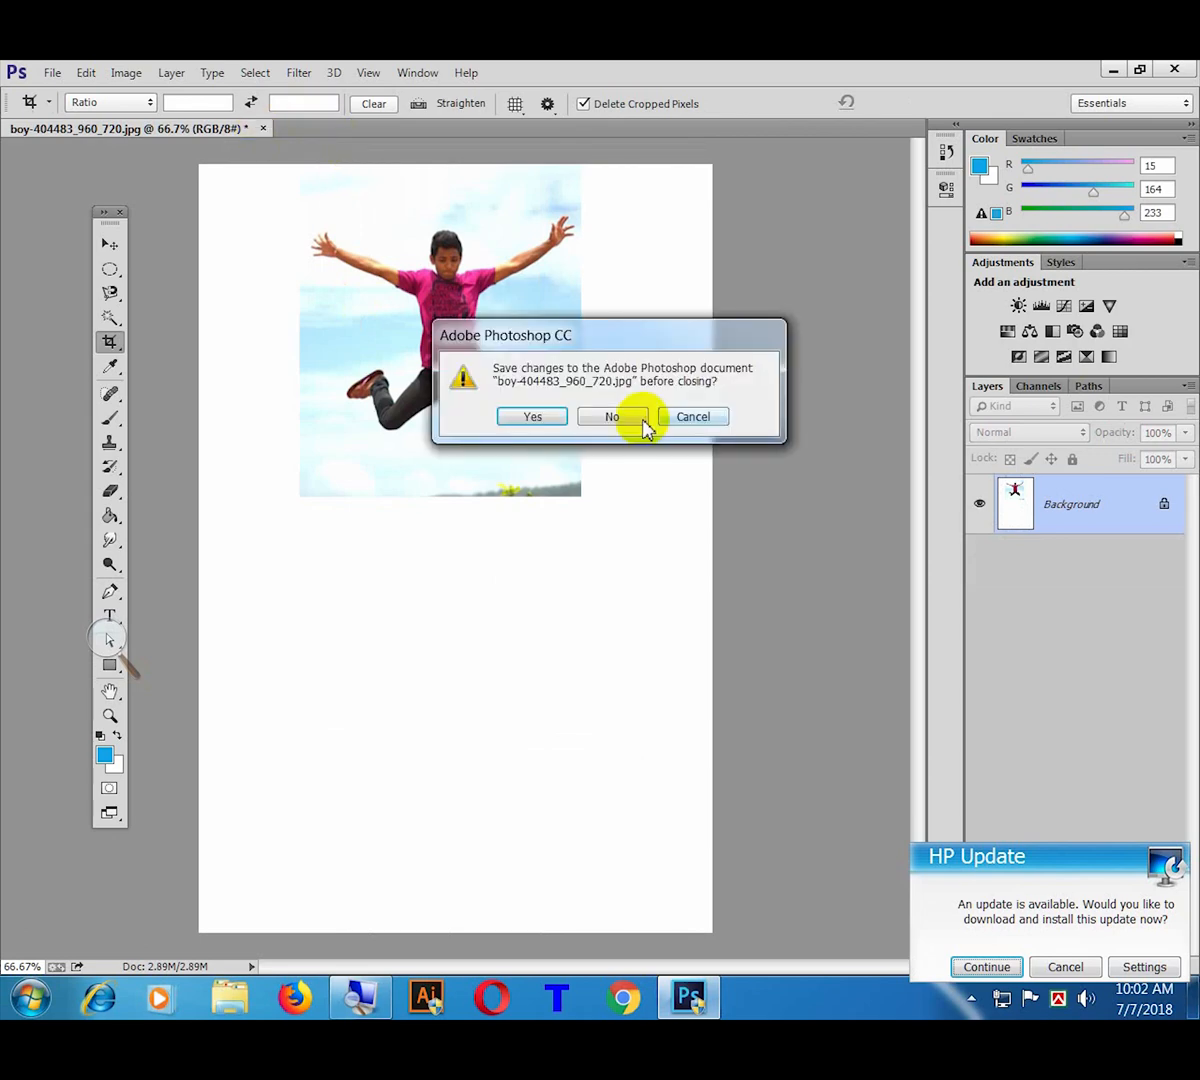
left_click(645, 422)
left_click(52, 73)
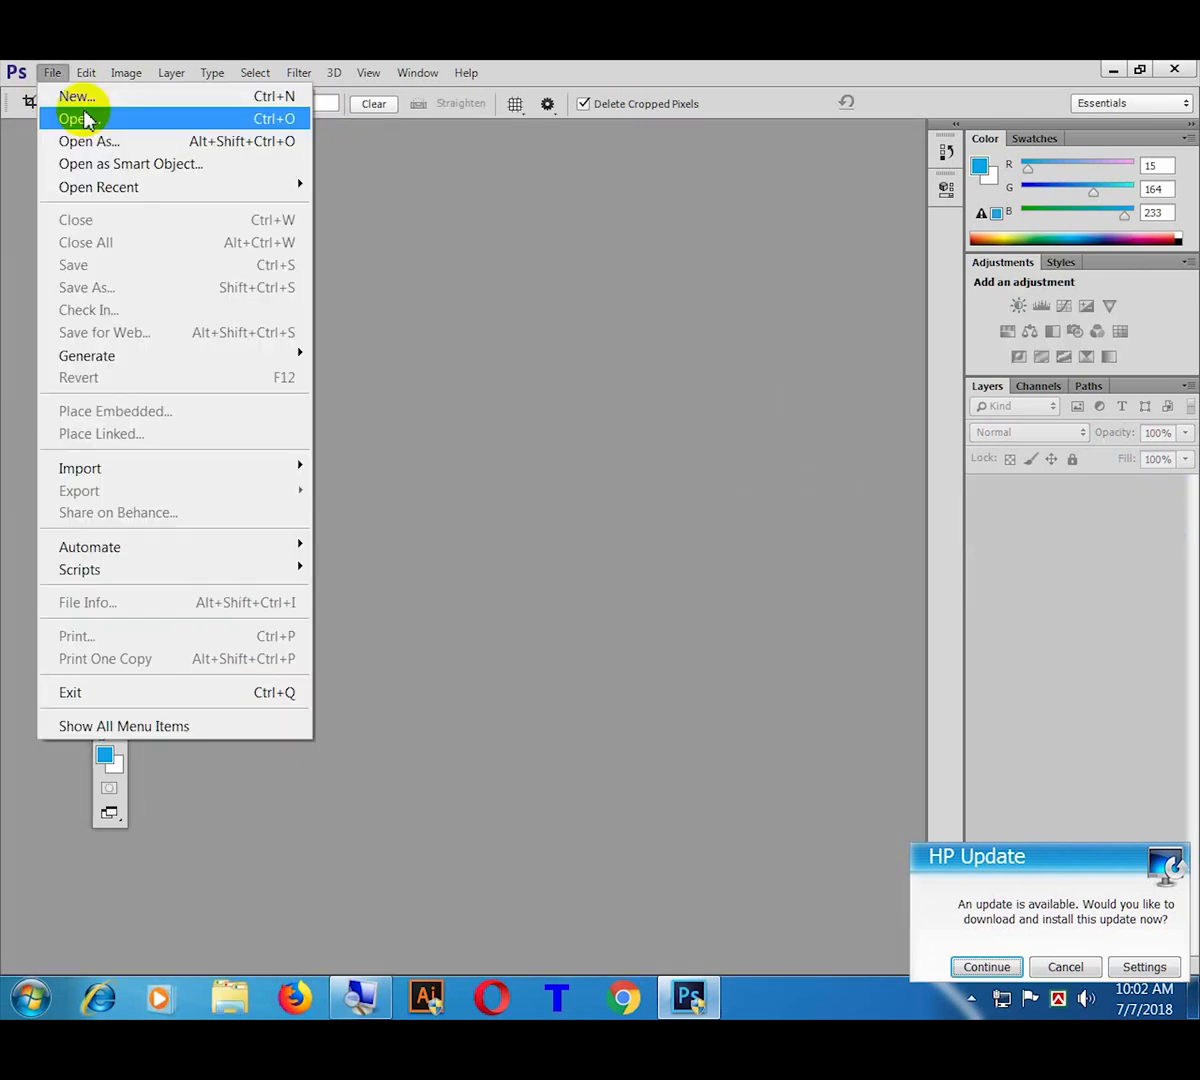
left_click(86, 120)
double_click(604, 533)
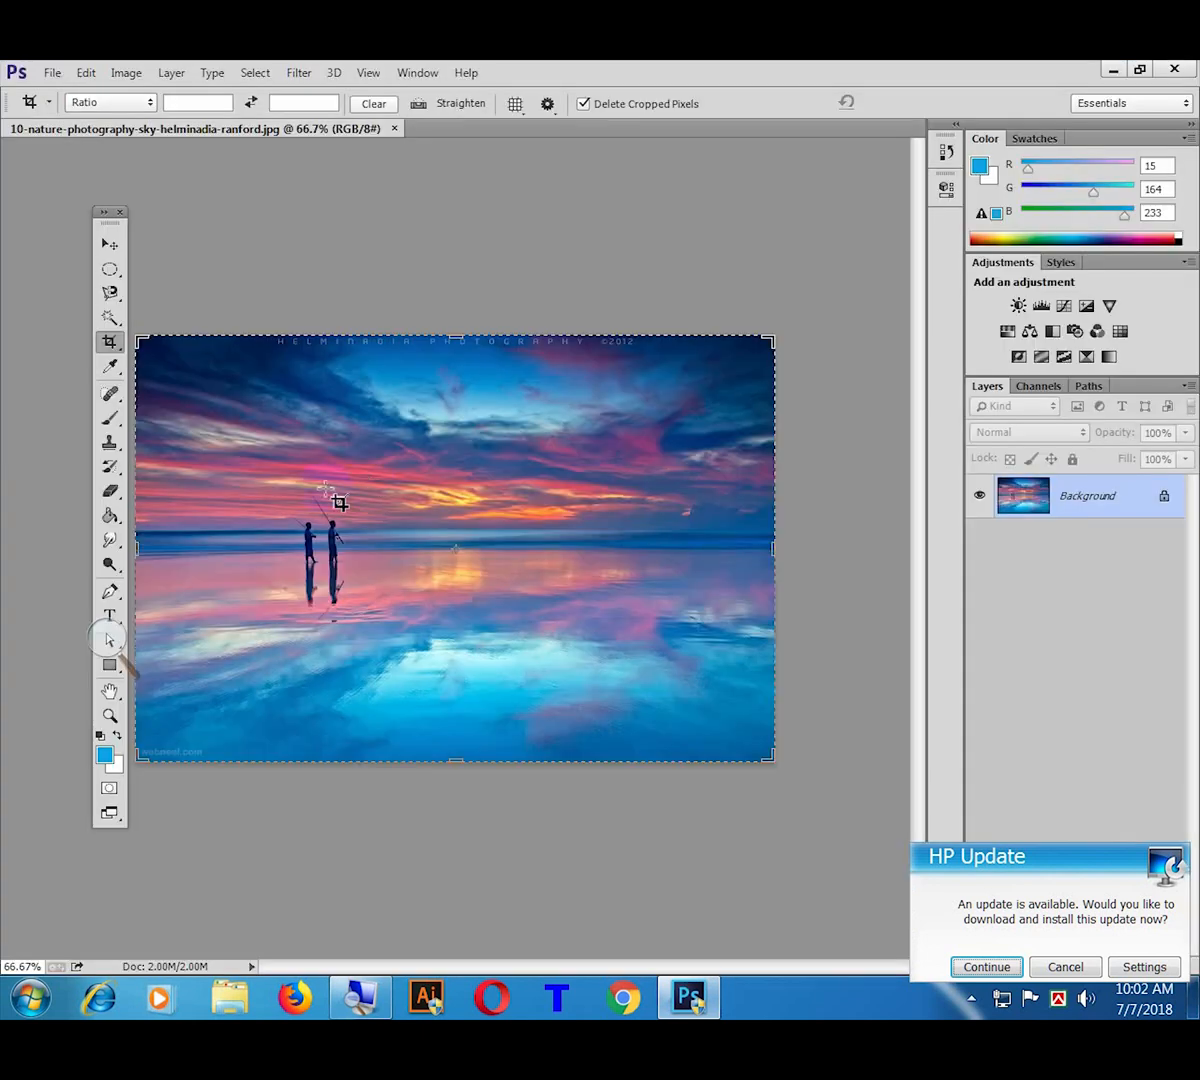
Step: Crop the beach sunset photo slightly inward on all sides and switch to the Perspective Crop tool
left_click(419, 104)
left_click_drag(772, 748, 707, 733)
left_click_drag(517, 638, 450, 600)
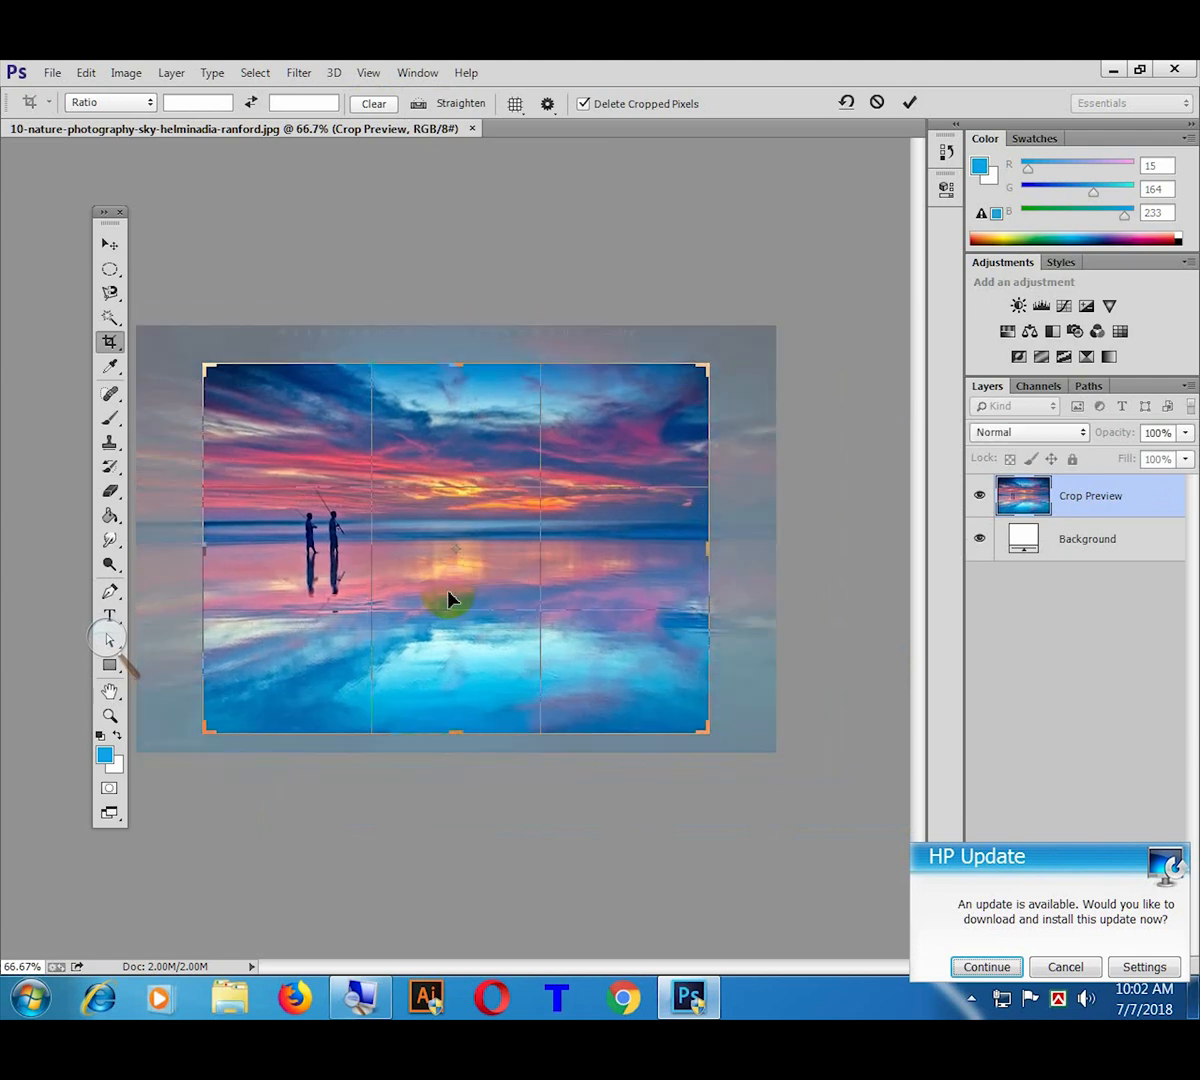
key("Return")
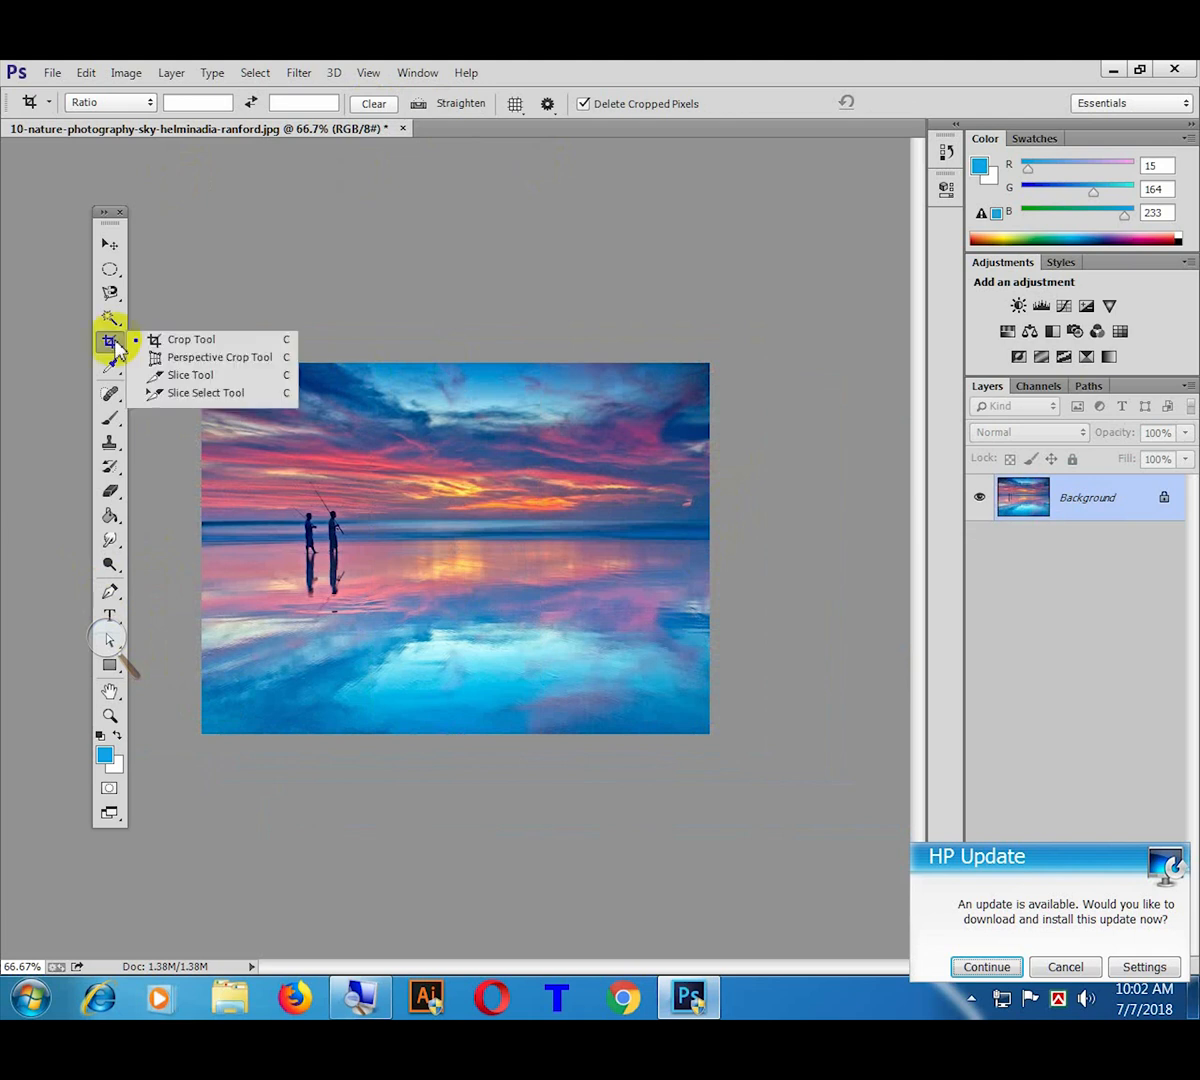
left_click(224, 358)
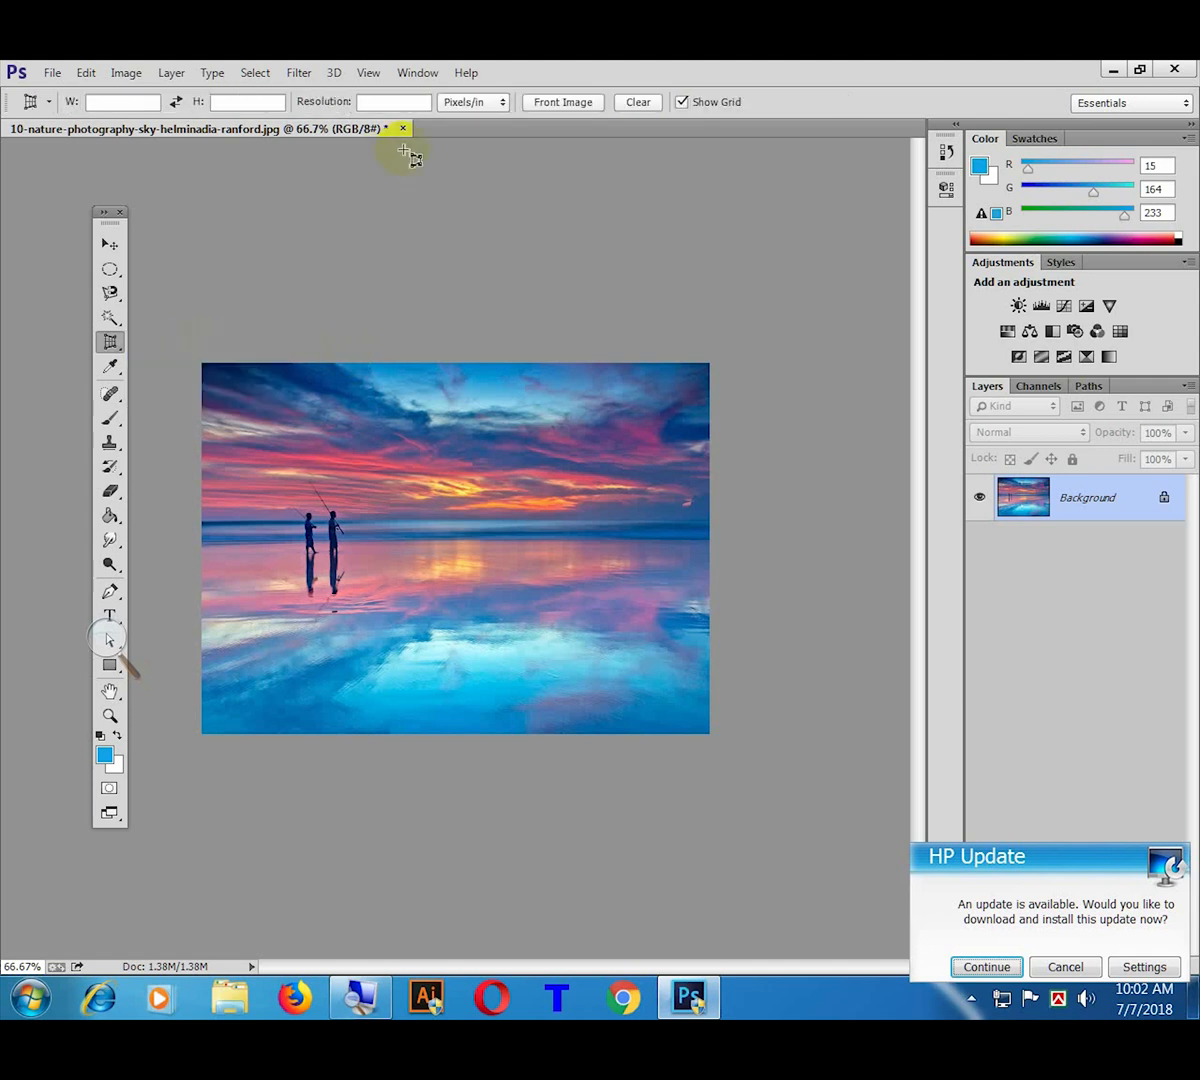
Step: Close the beach photo without saving and open the business card image 04655aa6b50463248aec0b2a4f817729 (2).jpg
left_click(404, 129)
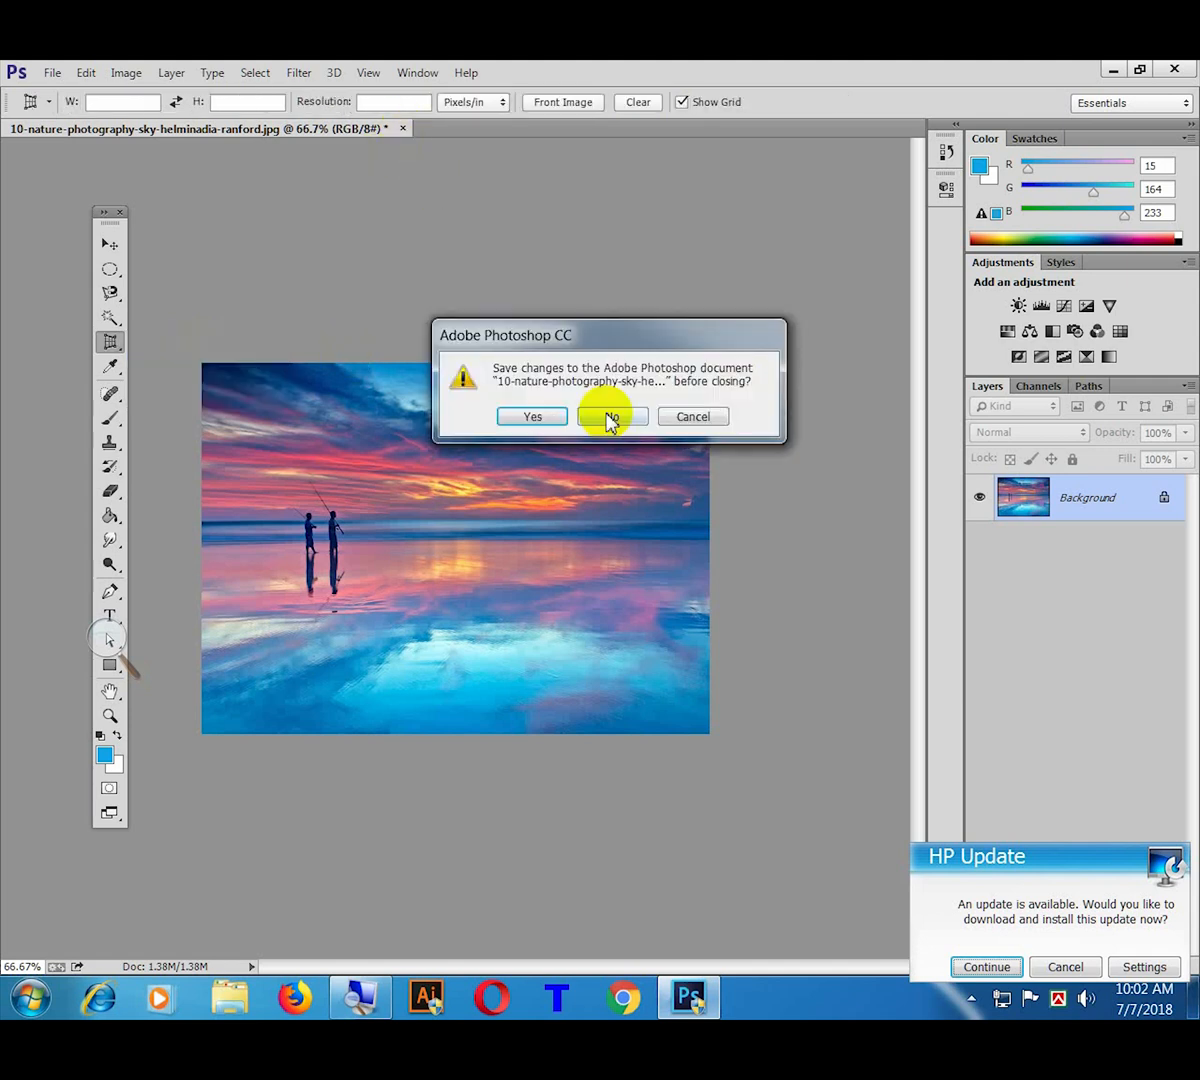
left_click(611, 417)
left_click(52, 73)
left_click(78, 119)
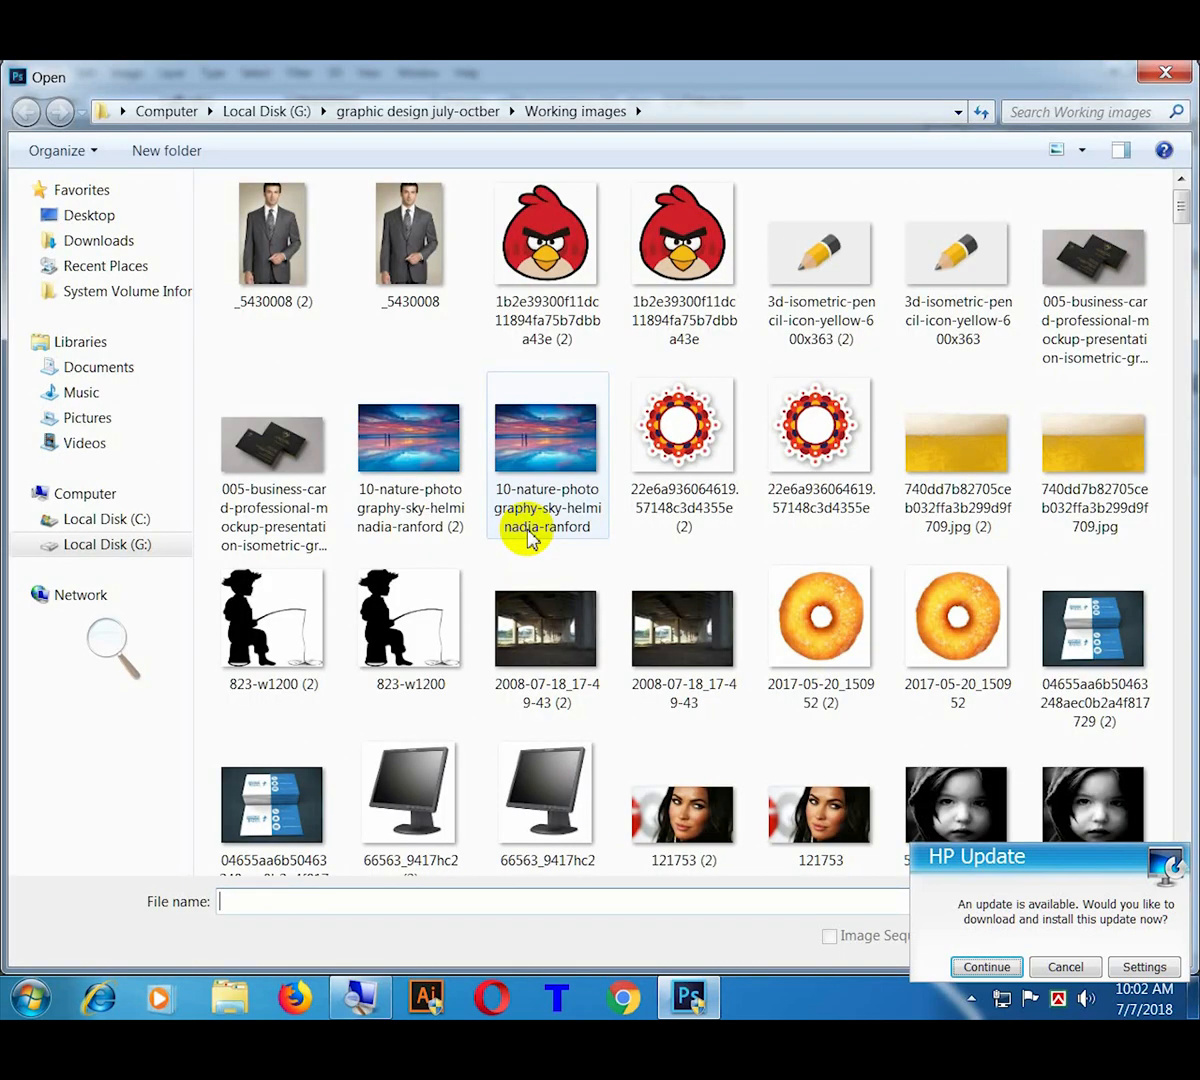
scroll(1188, 220, "down", 2)
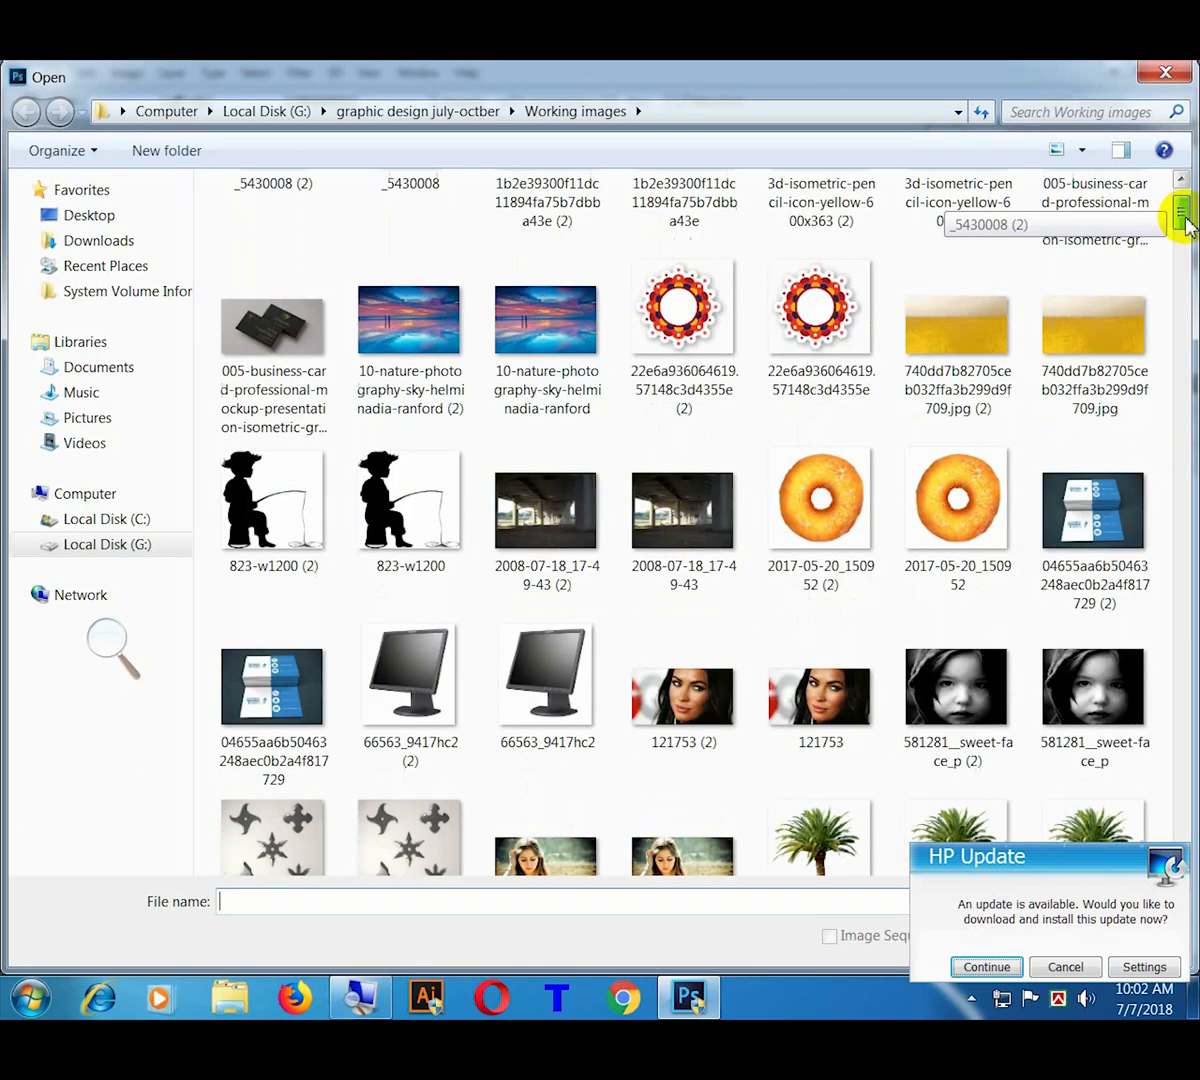
double_click(1100, 510)
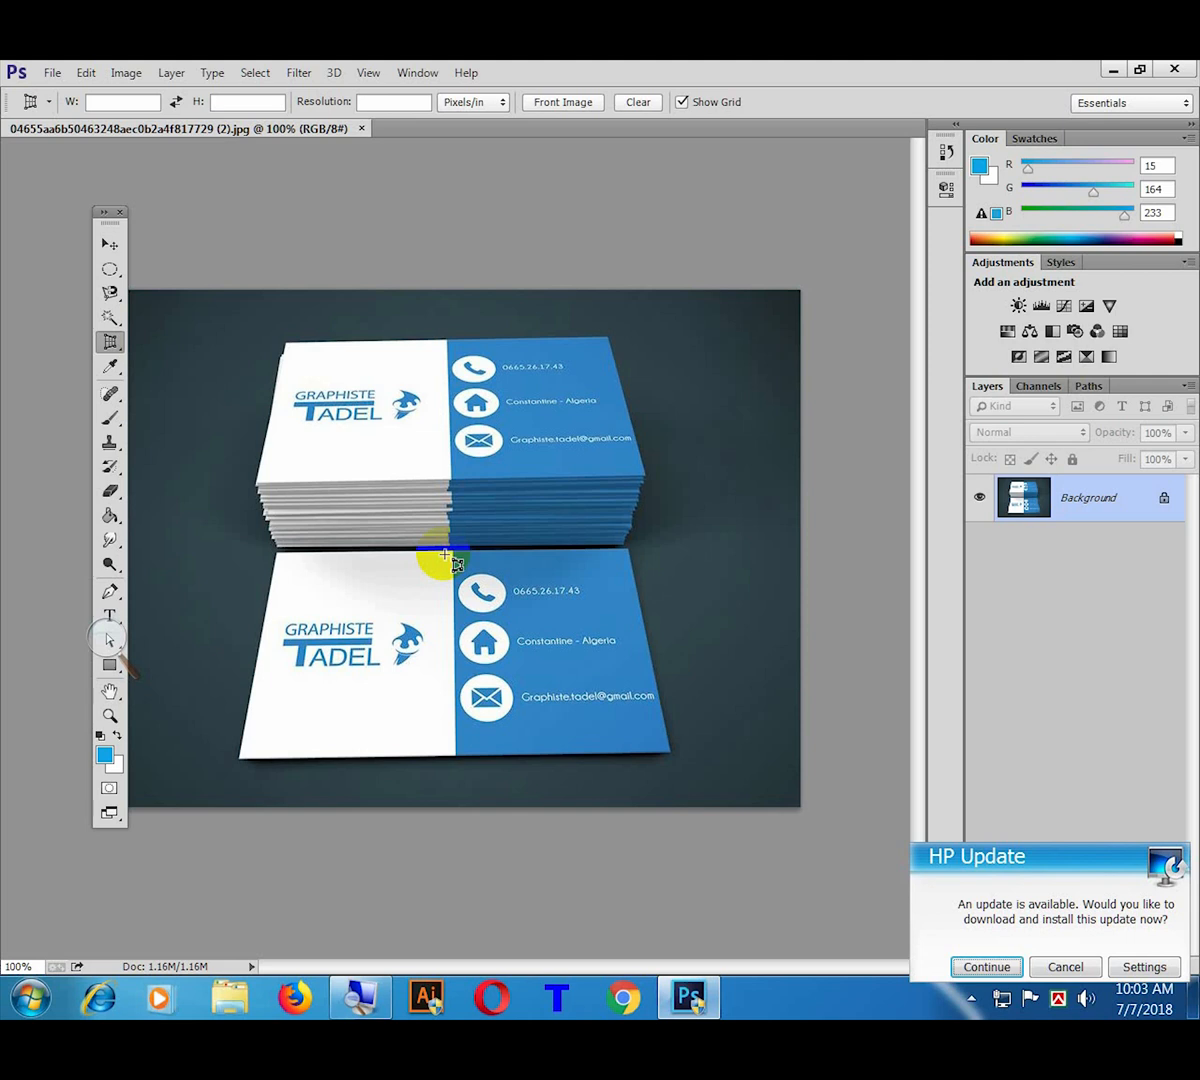
Step: Browse the Working images folder and preview business-card-mockup-concentrate (2) in the photo viewer without opening it for editing
left_click(48, 72)
key("ctrl+o")
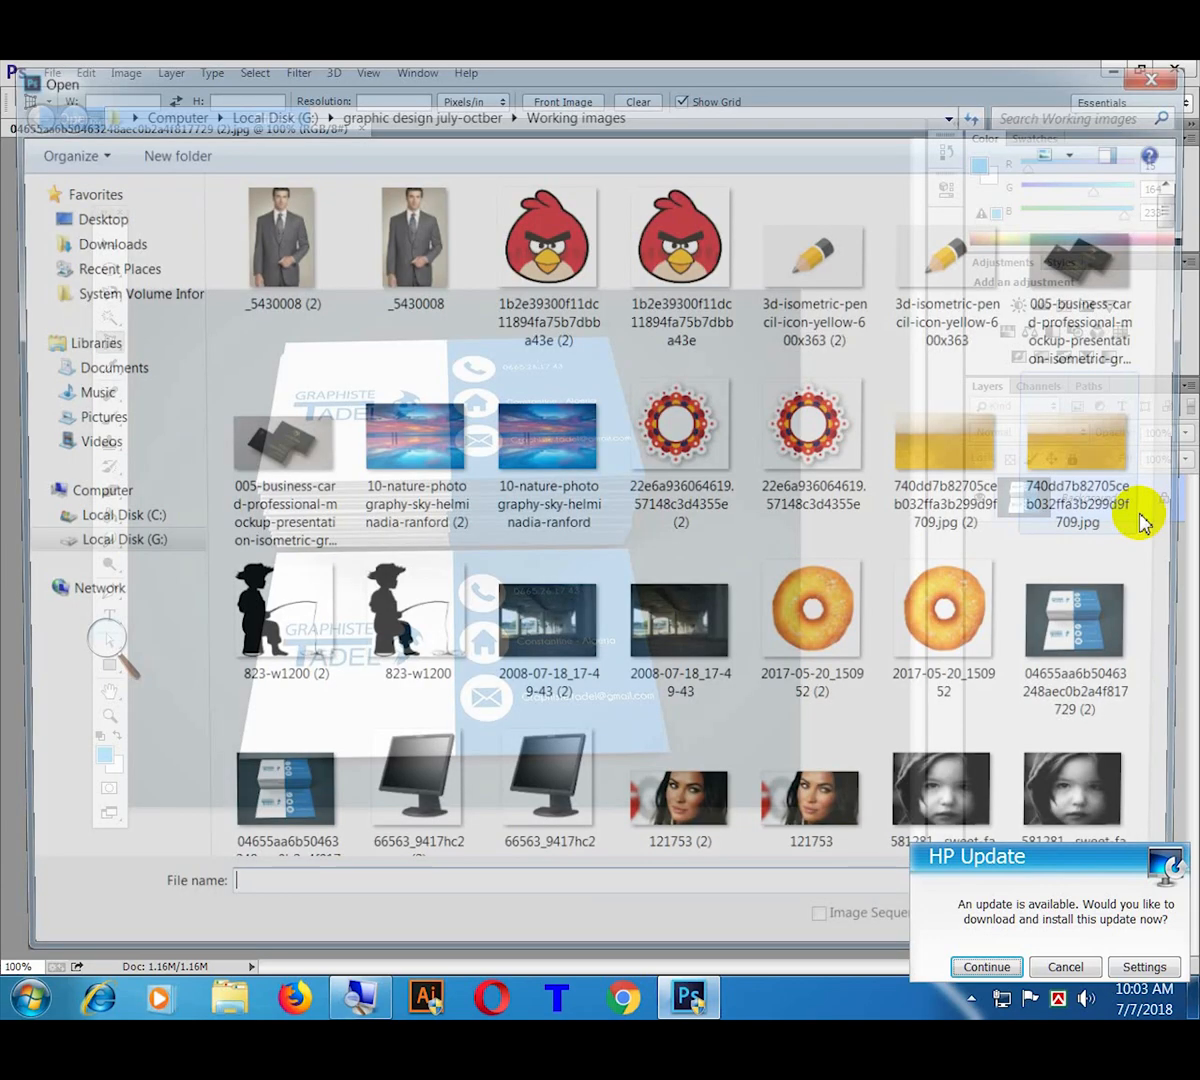
left_click(1015, 655)
scroll(858, 625, "down", 5)
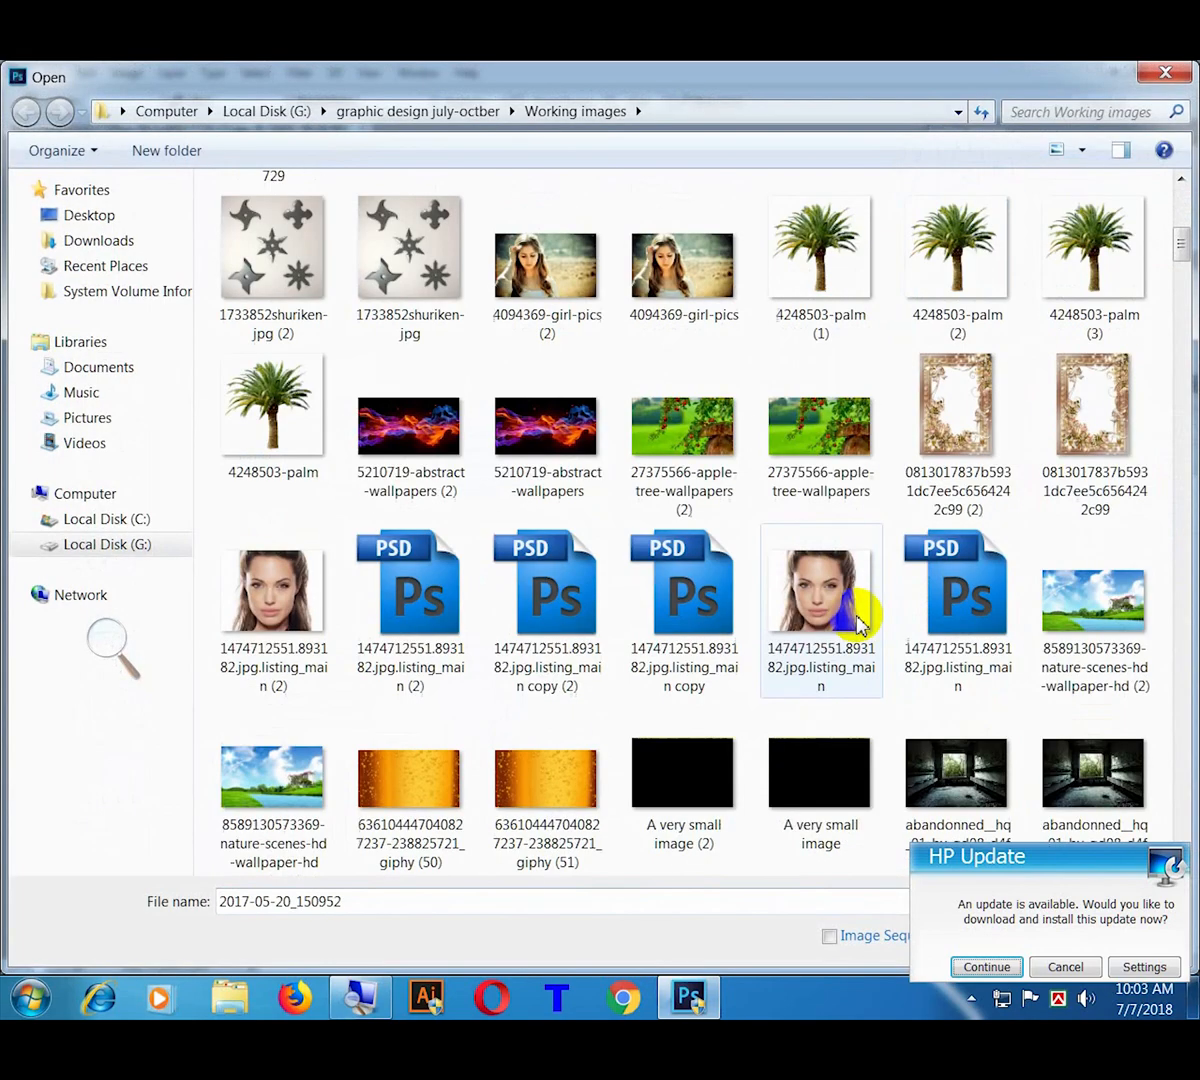
scroll(858, 622, "down", 5)
scroll(858, 622, "down", 3)
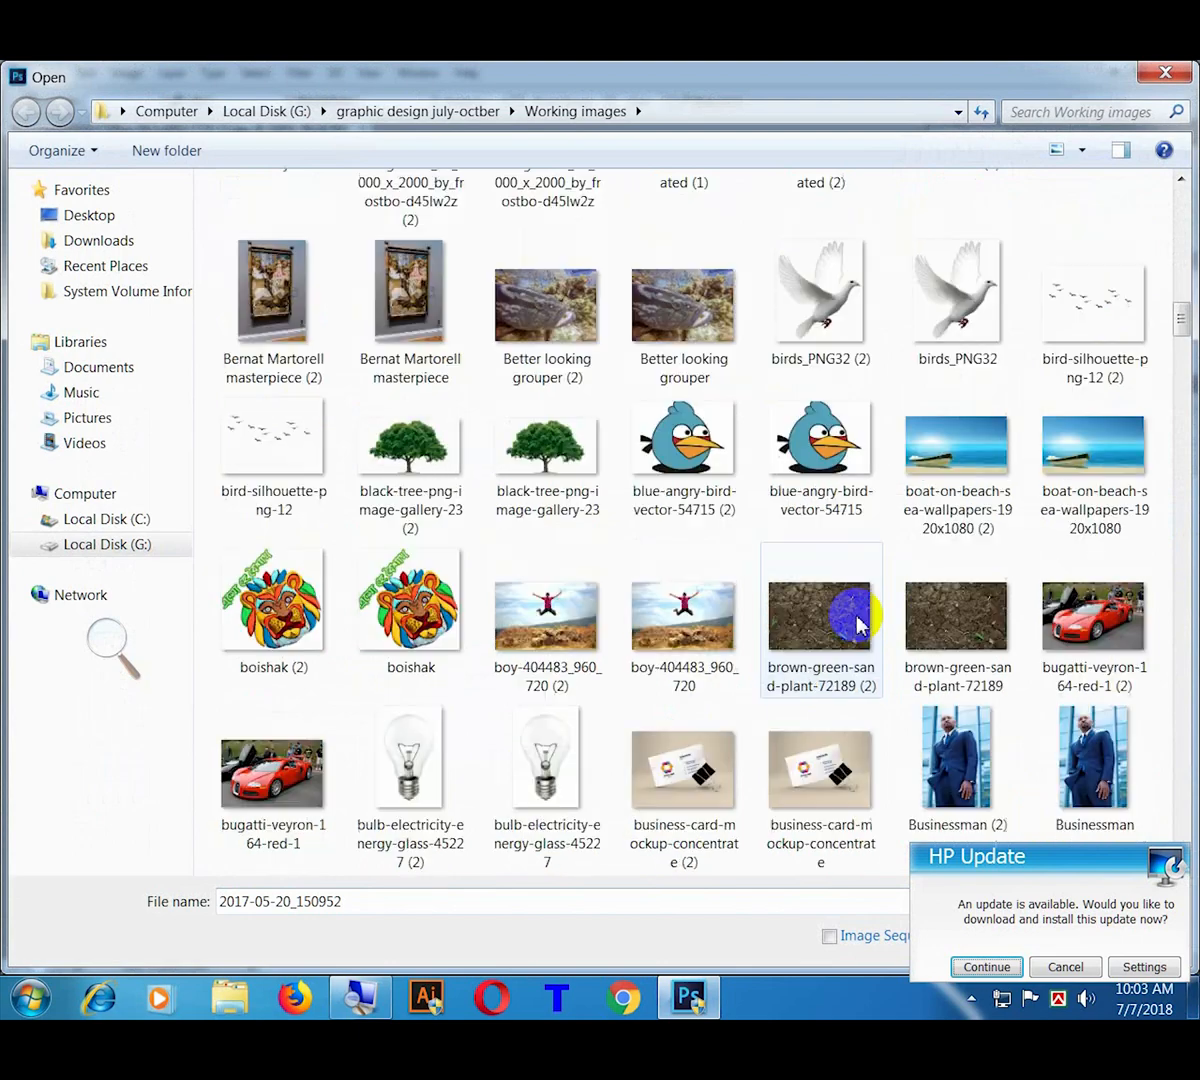
right_click(645, 772)
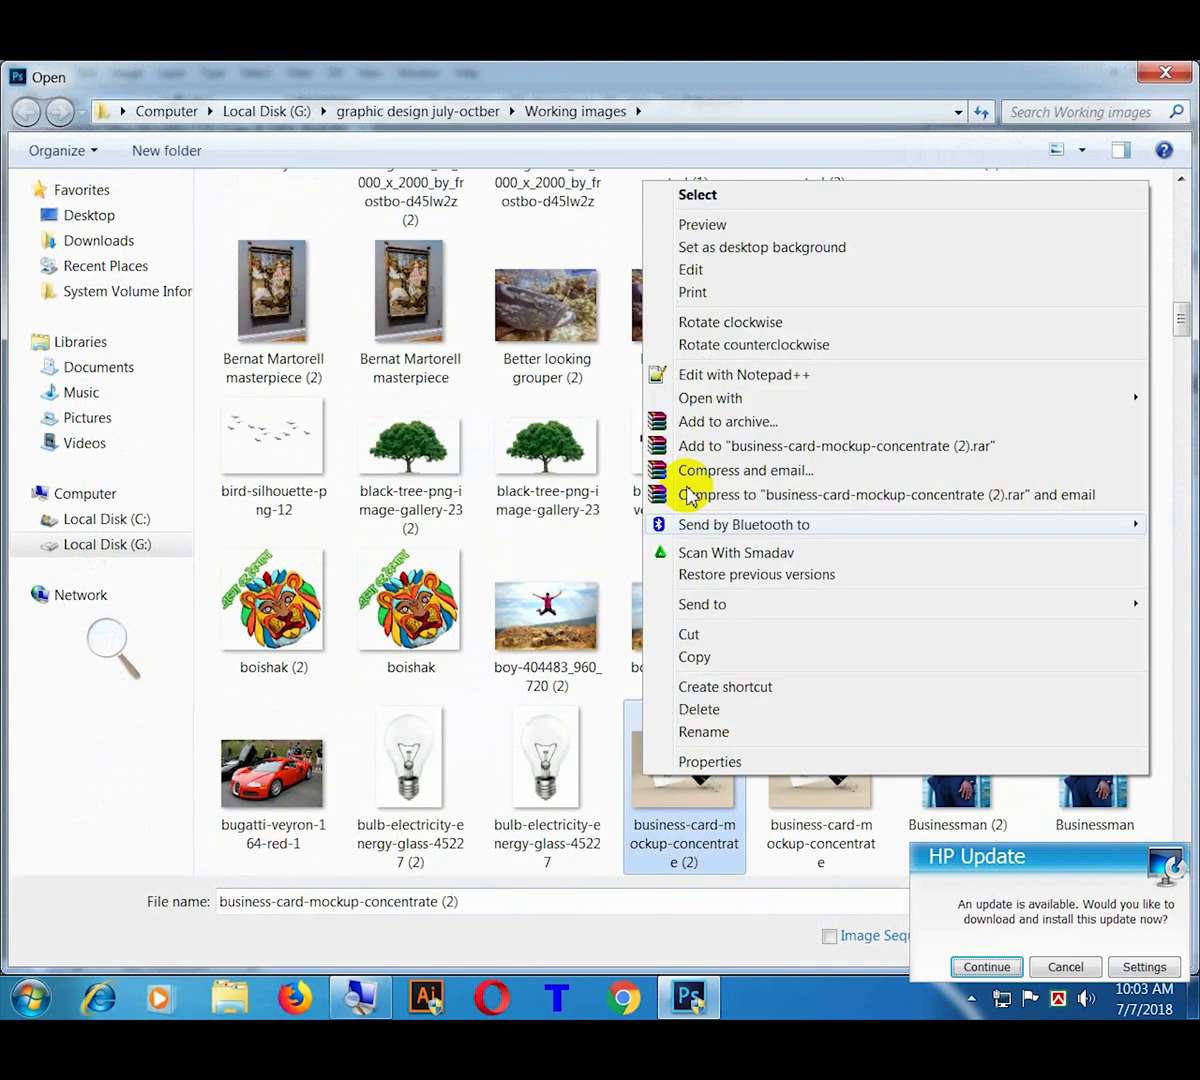
left_click(702, 224)
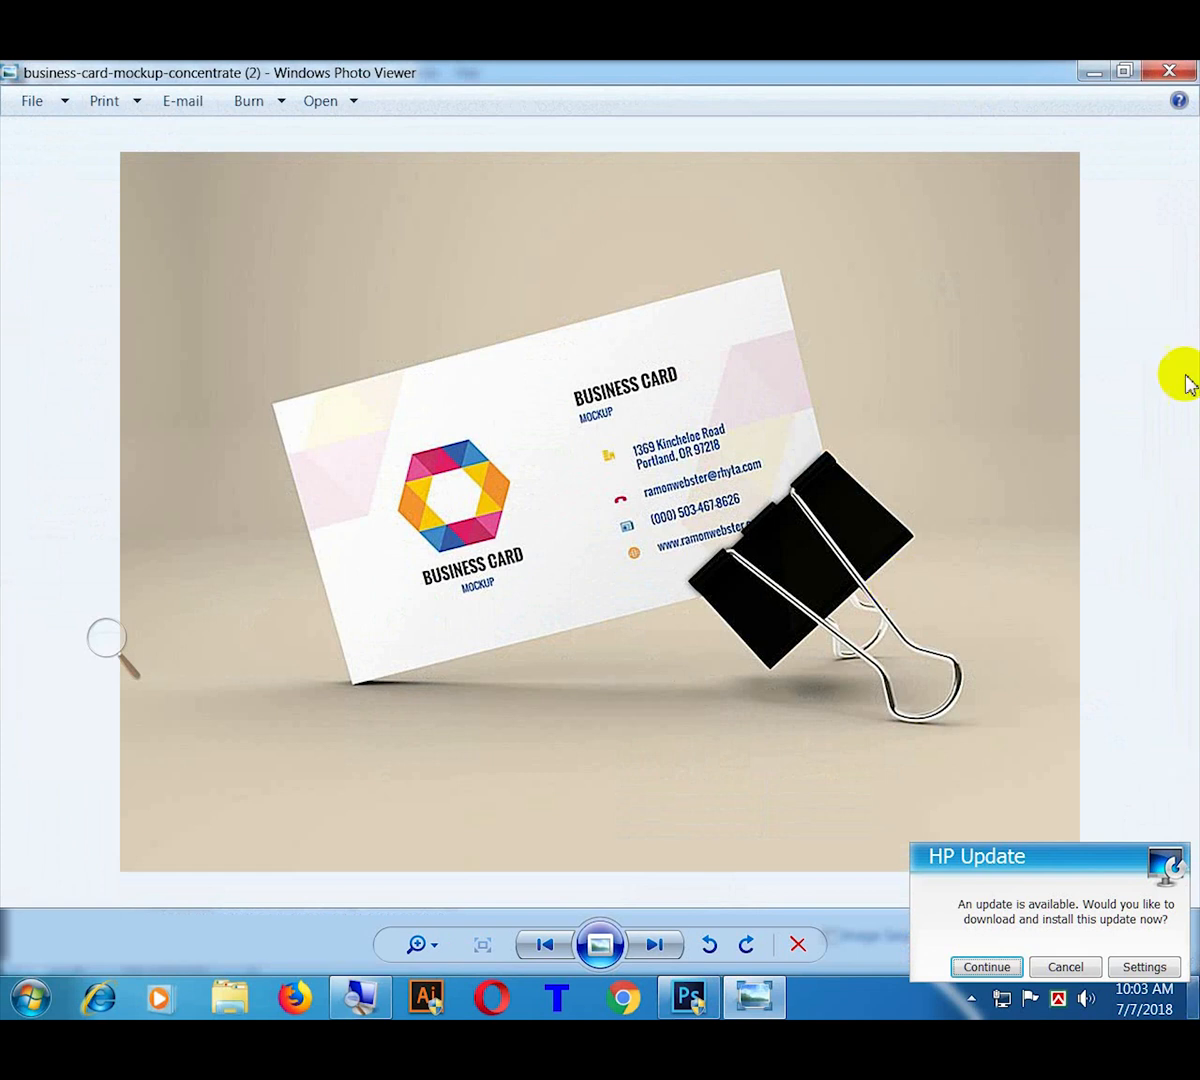
left_click(1155, 76)
left_click(1158, 76)
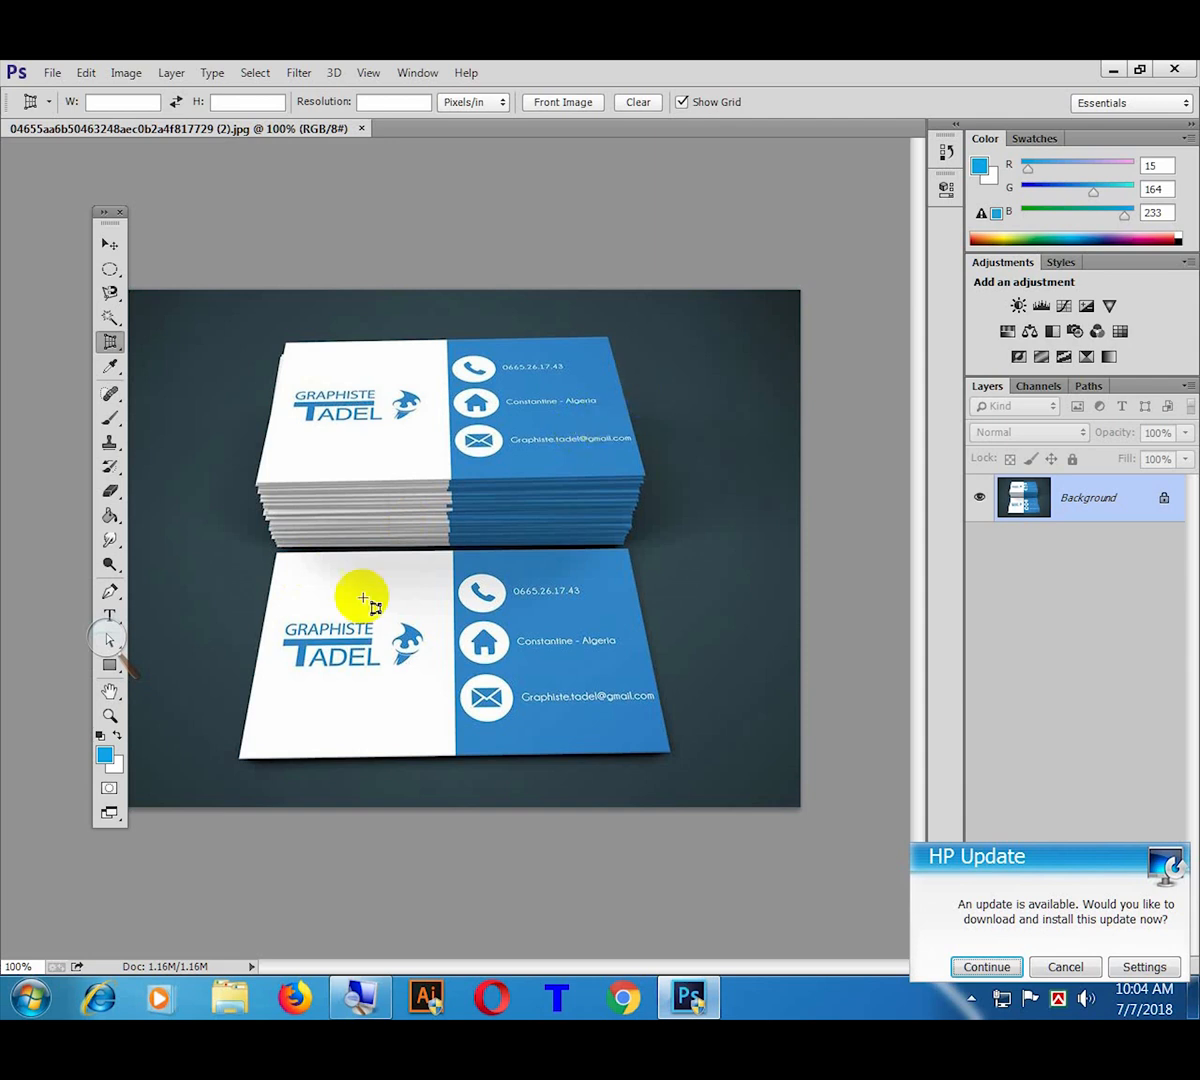
Step: Perspective-crop the front business card by fitting the crop grid's four corners to the card's corners
left_click_drag(301, 573, 453, 668)
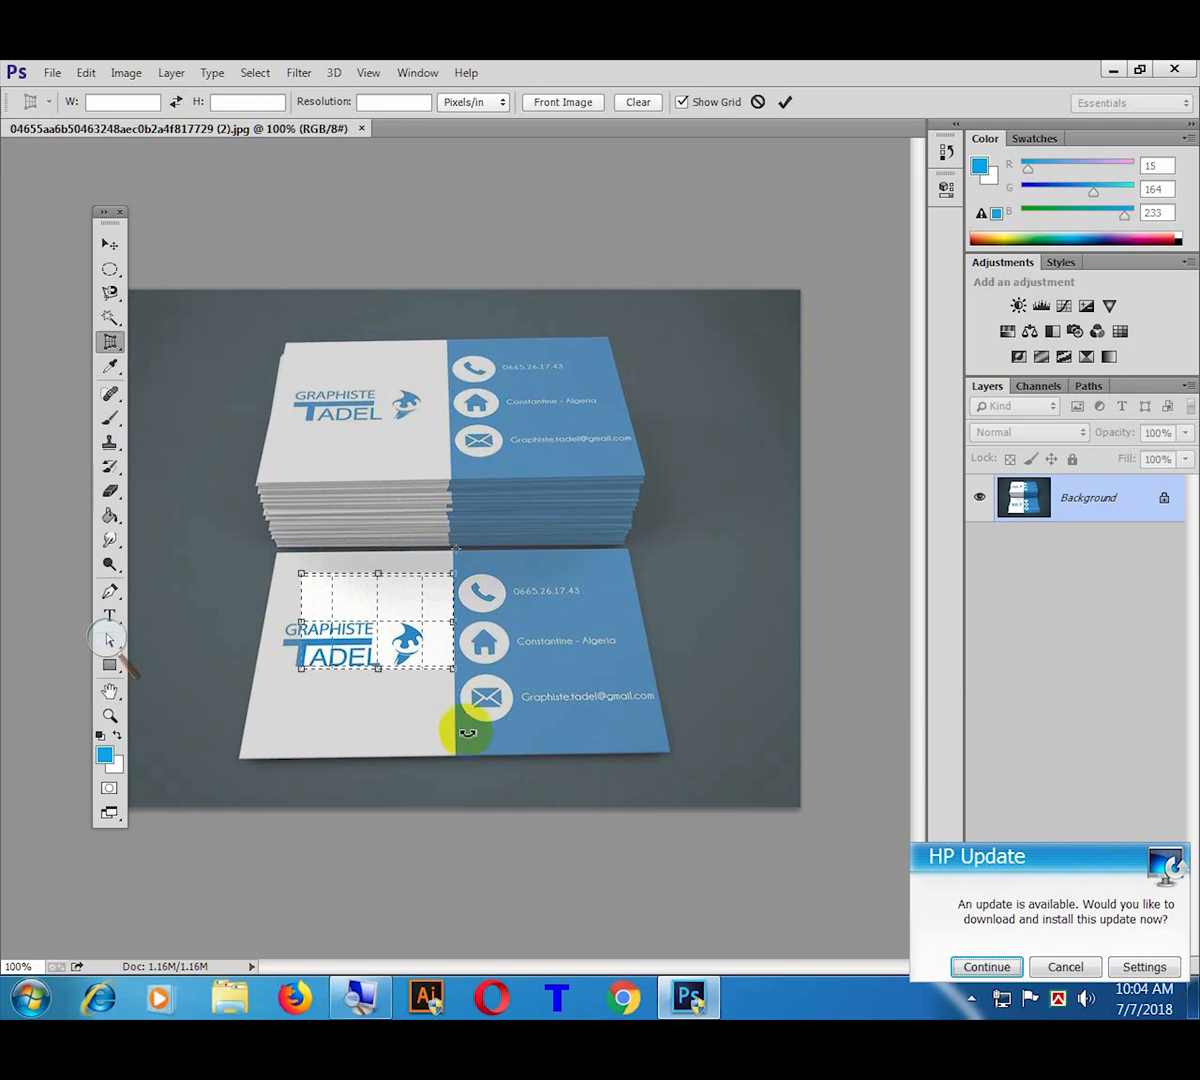
left_click_drag(453, 668, 670, 751)
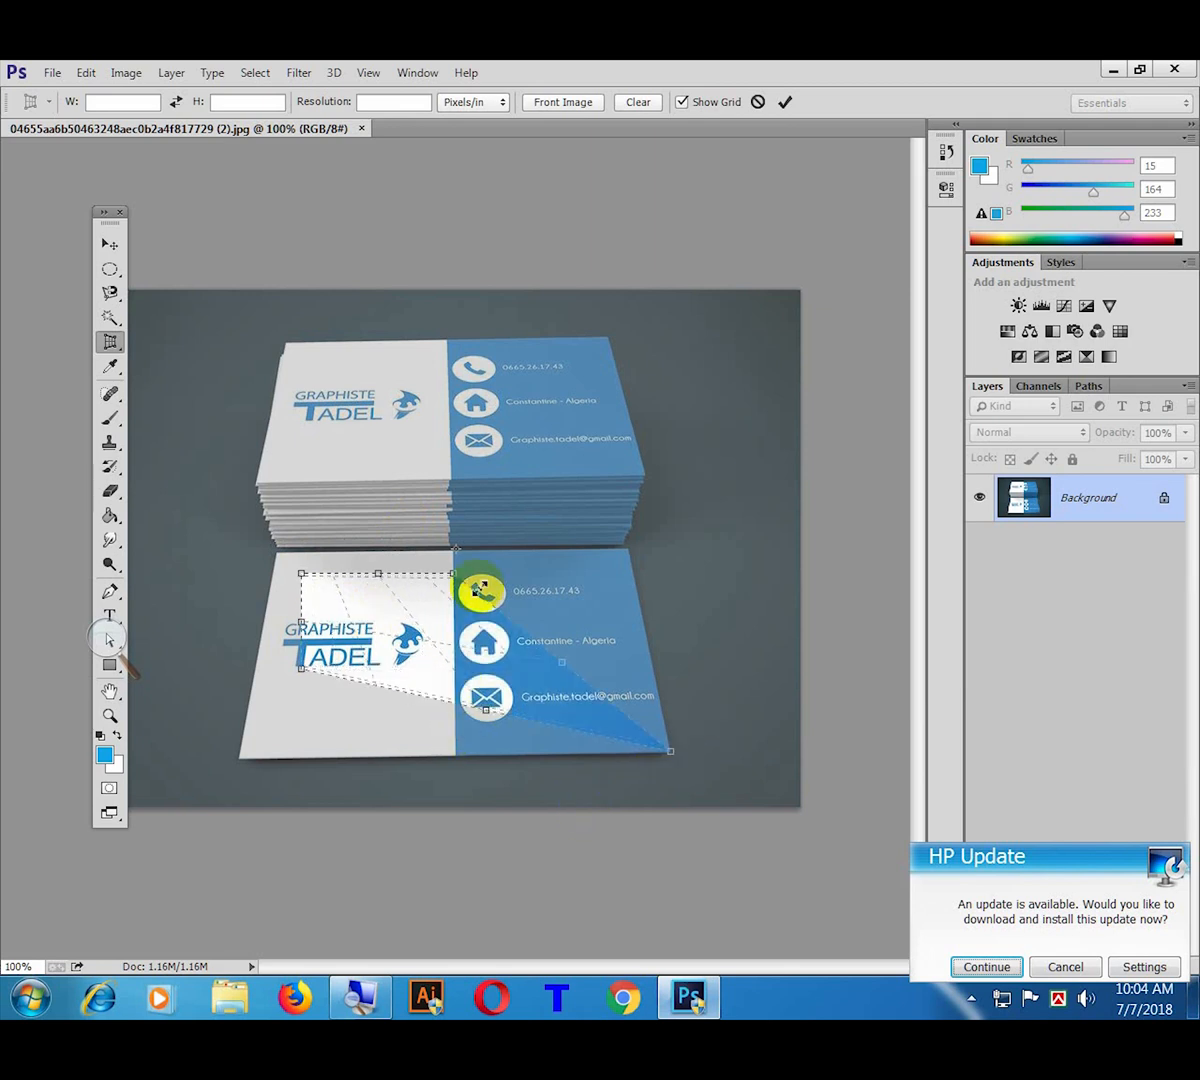
left_click_drag(479, 589, 627, 548)
left_click_drag(308, 673, 243, 756)
left_click_drag(302, 575, 276, 550)
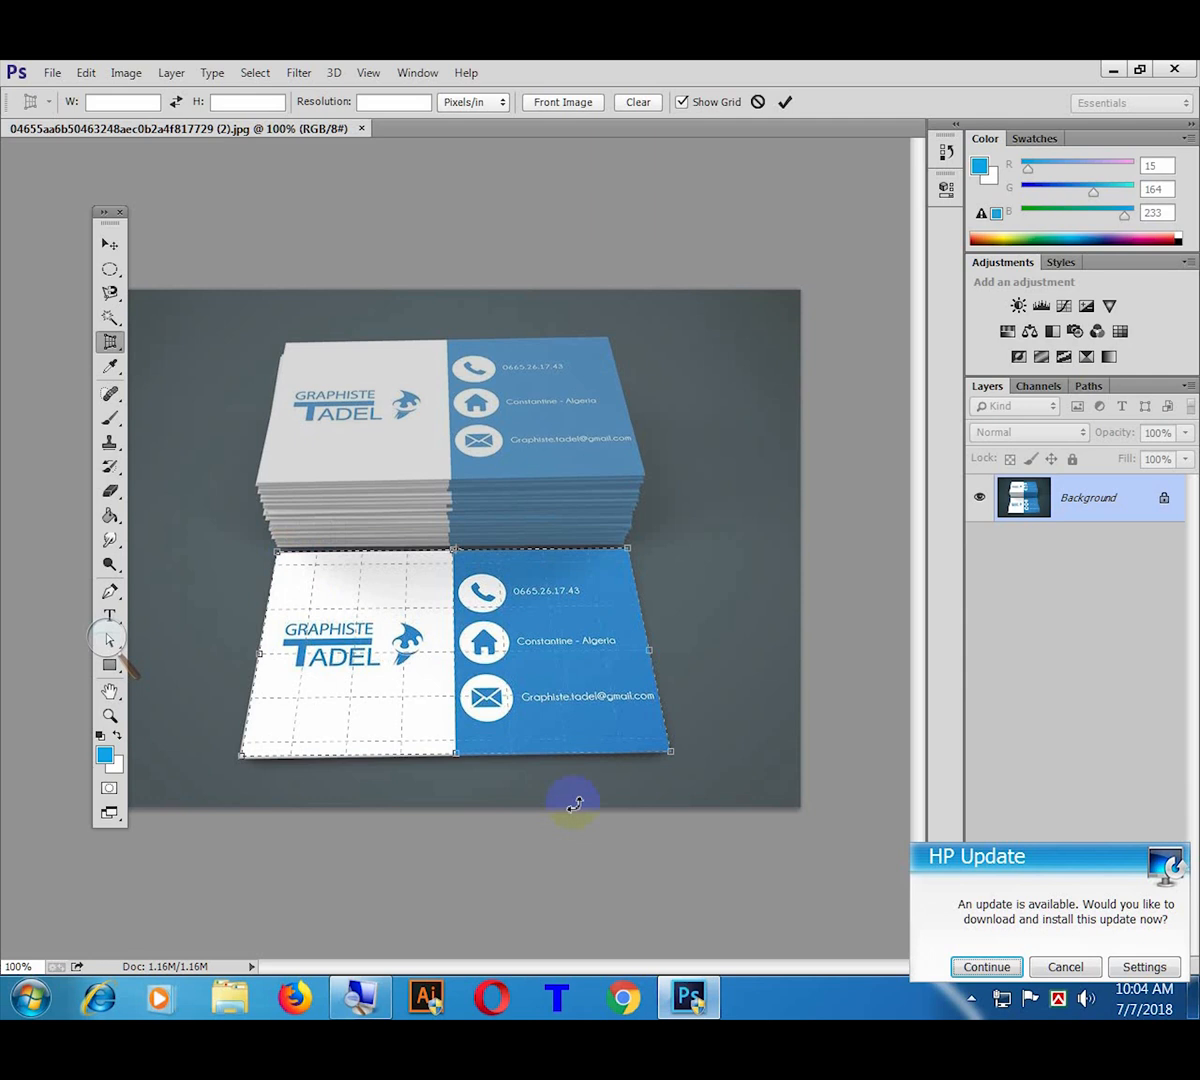
key("Return")
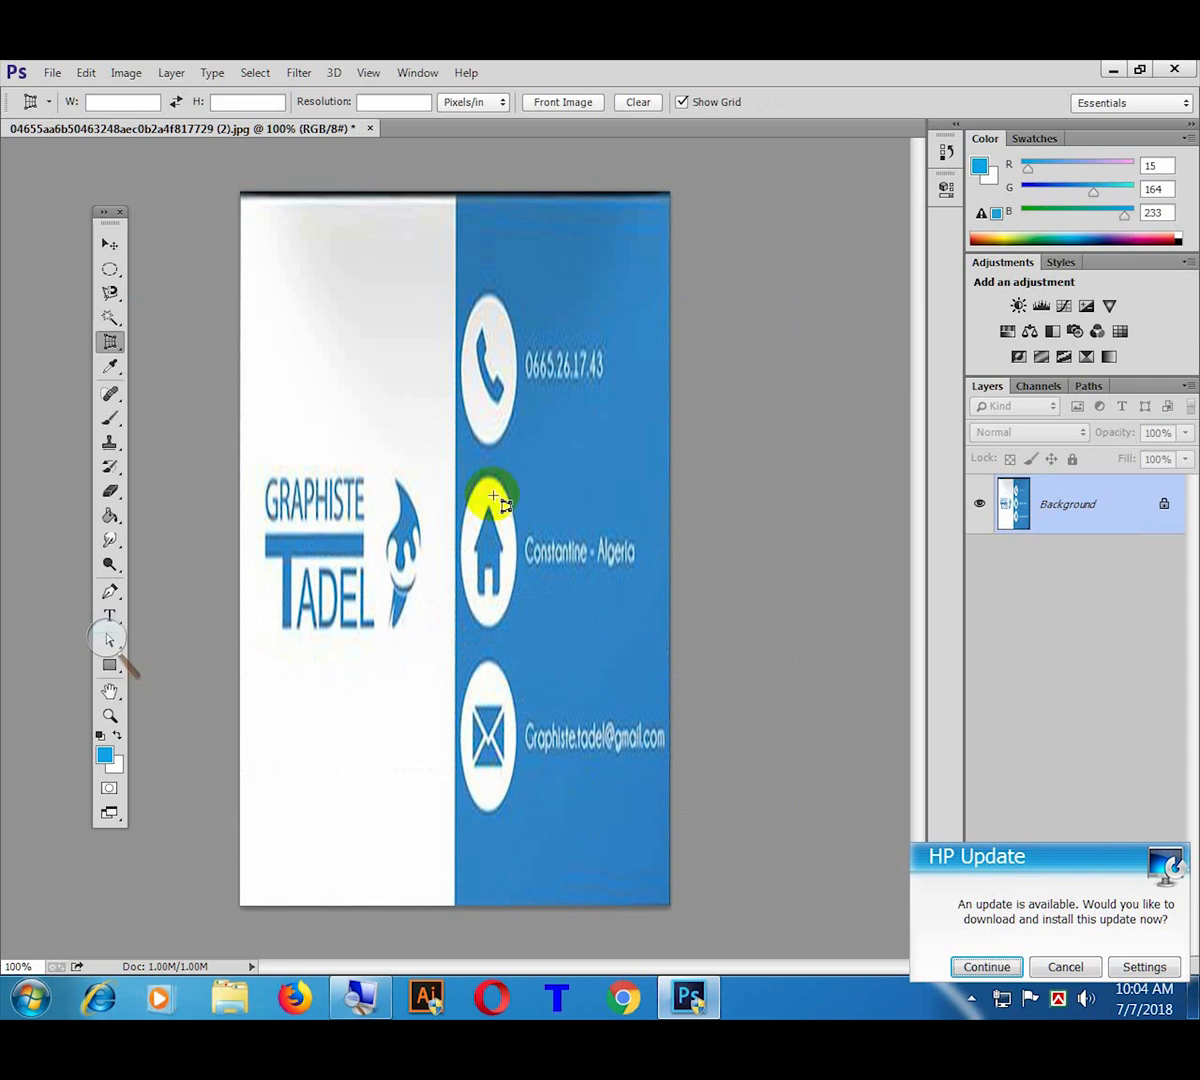
Step: Close the business card image without saving and open Bernat Martorell masterpiece.jpg
left_click(371, 128)
left_click(618, 426)
left_click(52, 73)
left_click(62, 118)
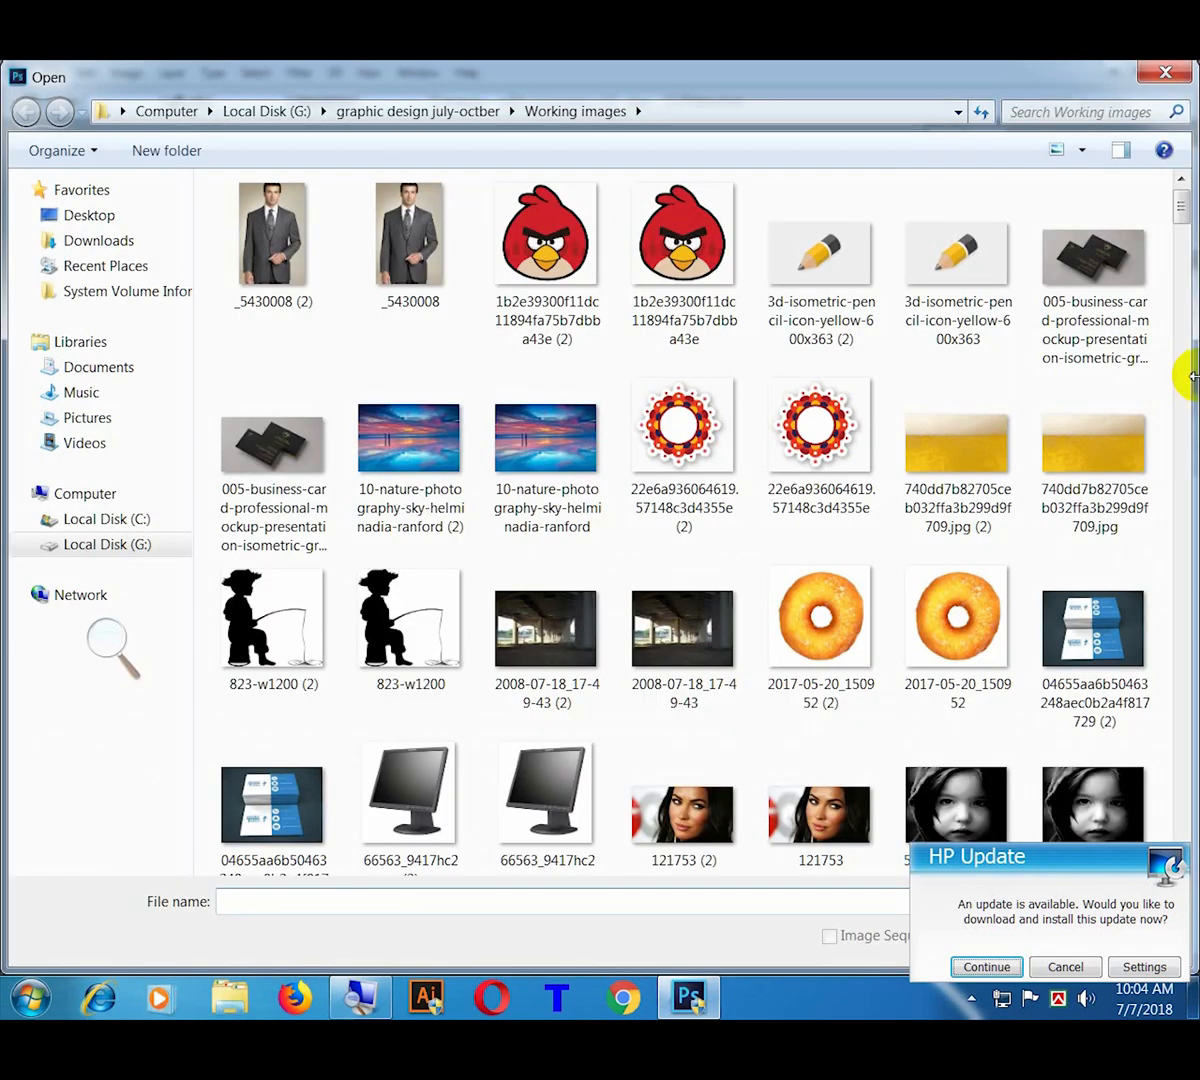
left_click_drag(1181, 213, 1186, 324)
double_click(382, 395)
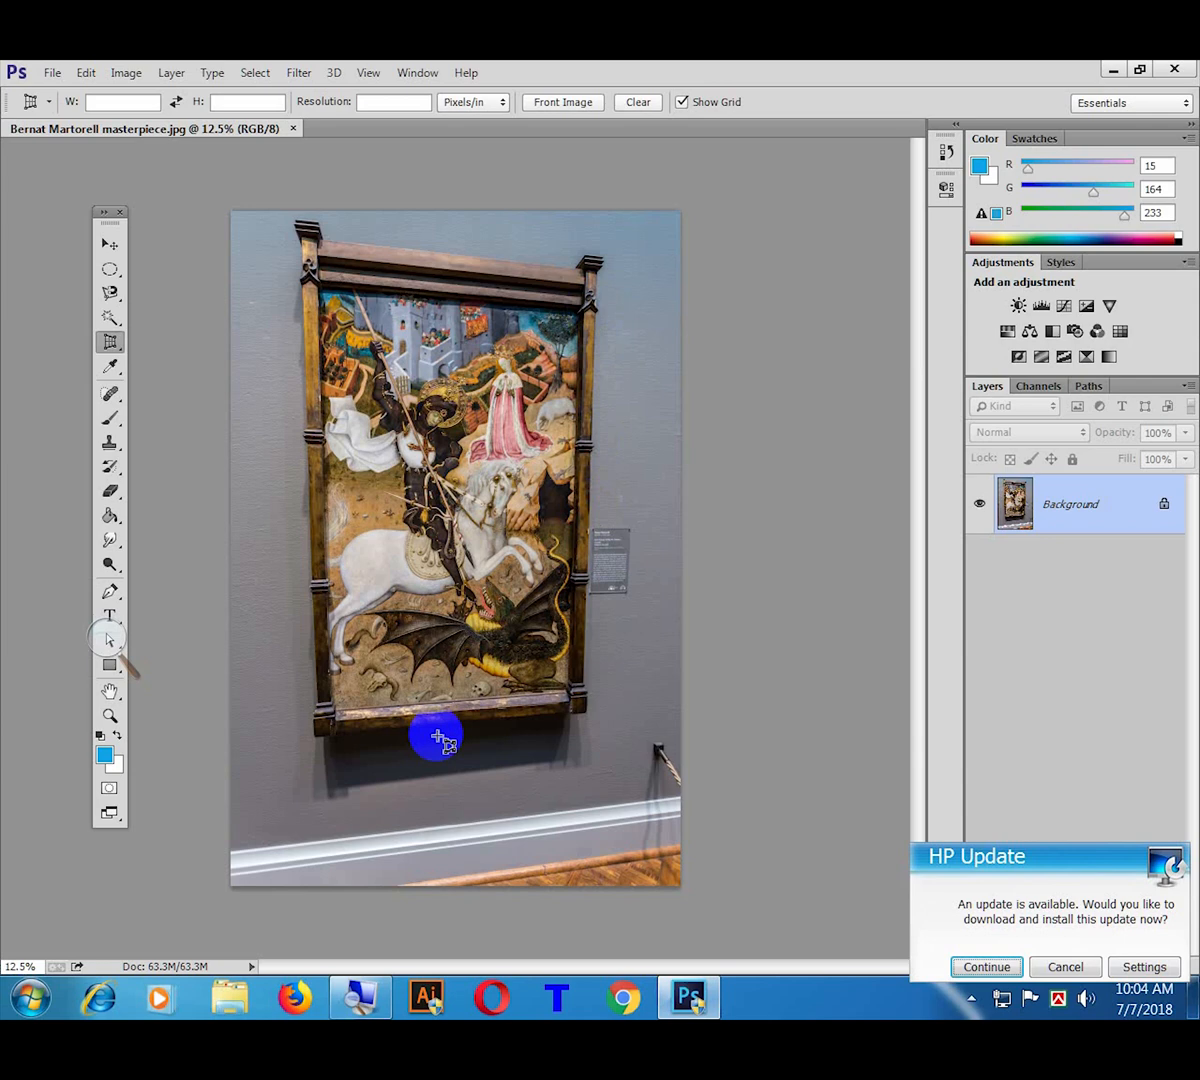
Step: Perspective-crop the framed painting by fitting the crop grid's corners to the inner corners of its frame
left_click_drag(362, 336, 550, 626)
left_click_drag(551, 628, 567, 690)
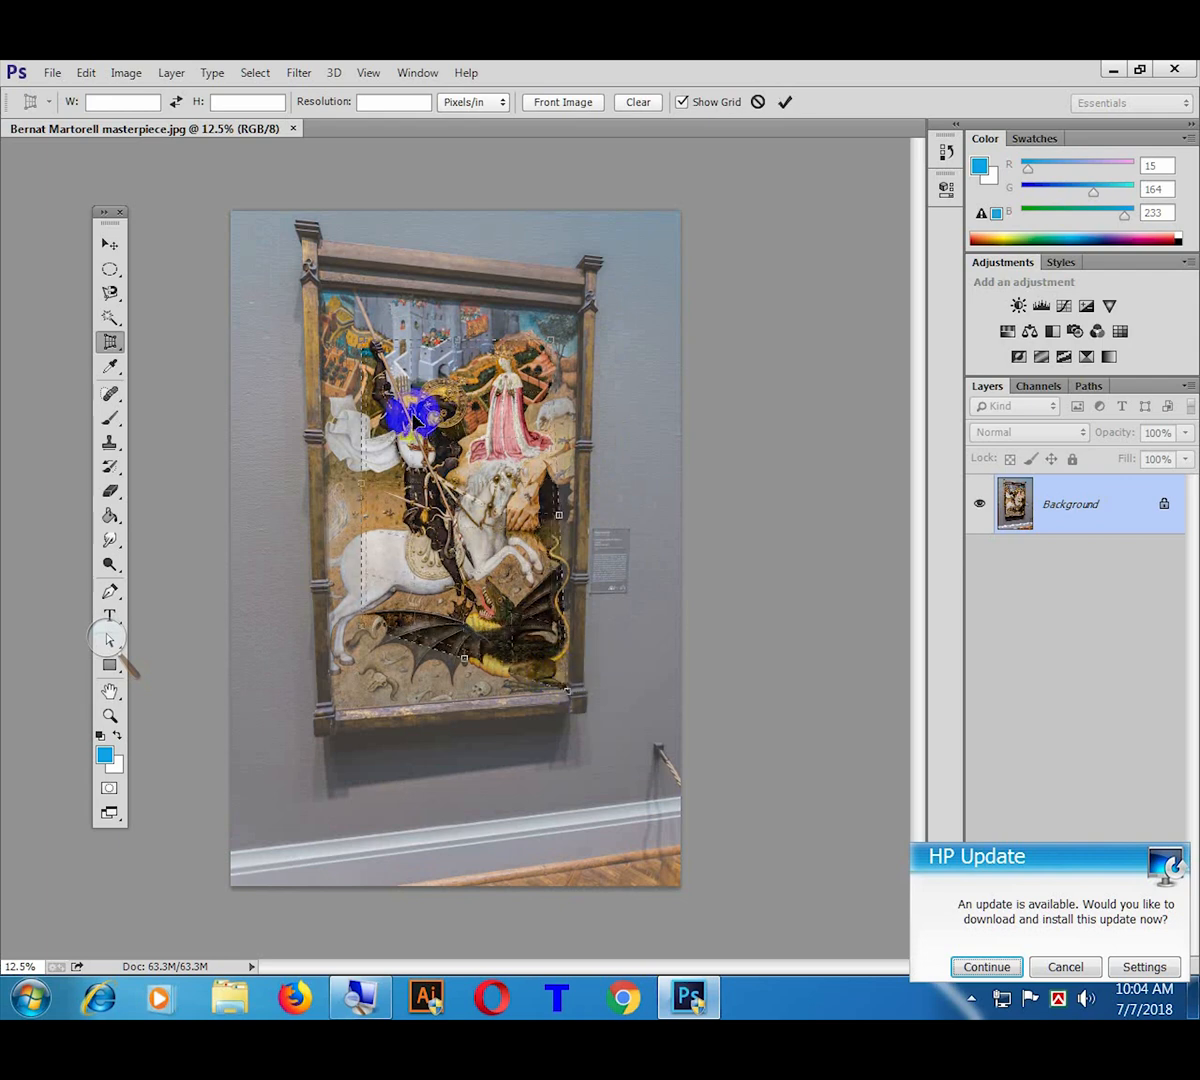
left_click_drag(363, 345, 323, 292)
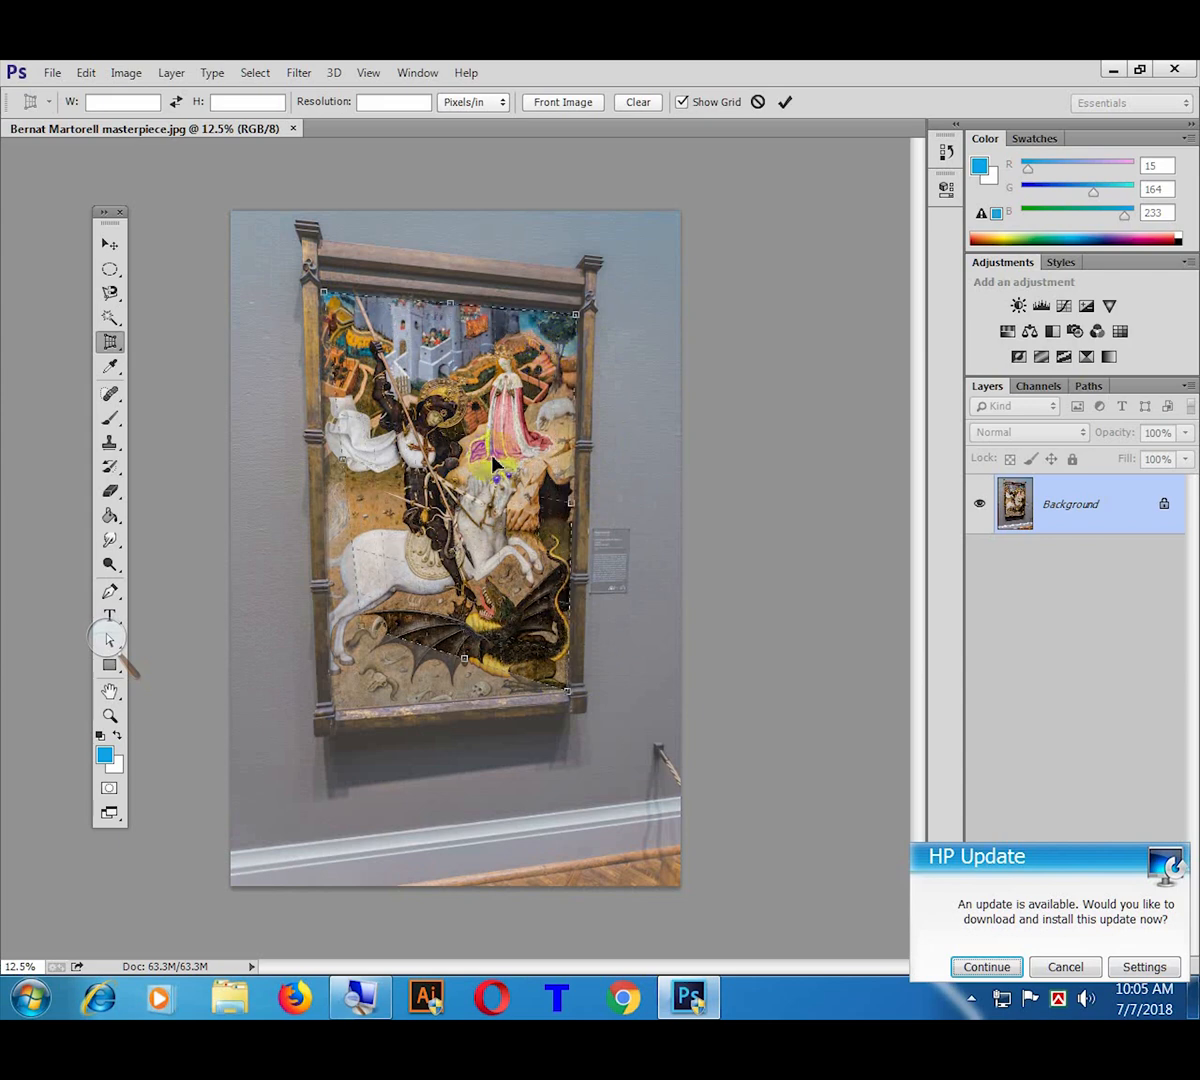
left_click_drag(362, 625, 340, 714)
key("Return")
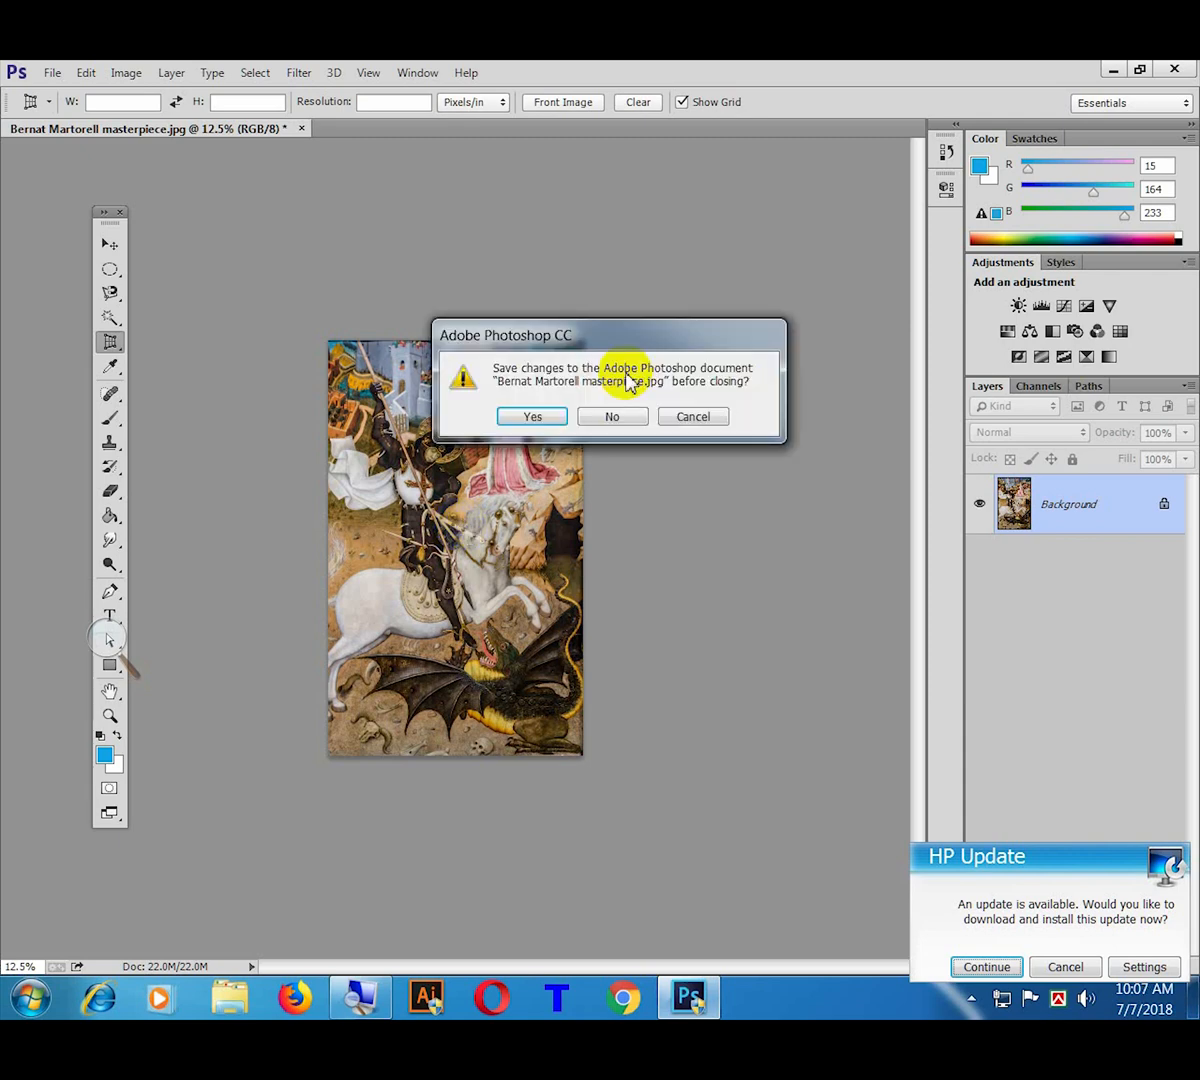
Step: Close the painting photo without saving and reopen 04655aa6b50463248aec0b2a4f817729 (2).jpg
left_click(611, 416)
double_click(745, 568)
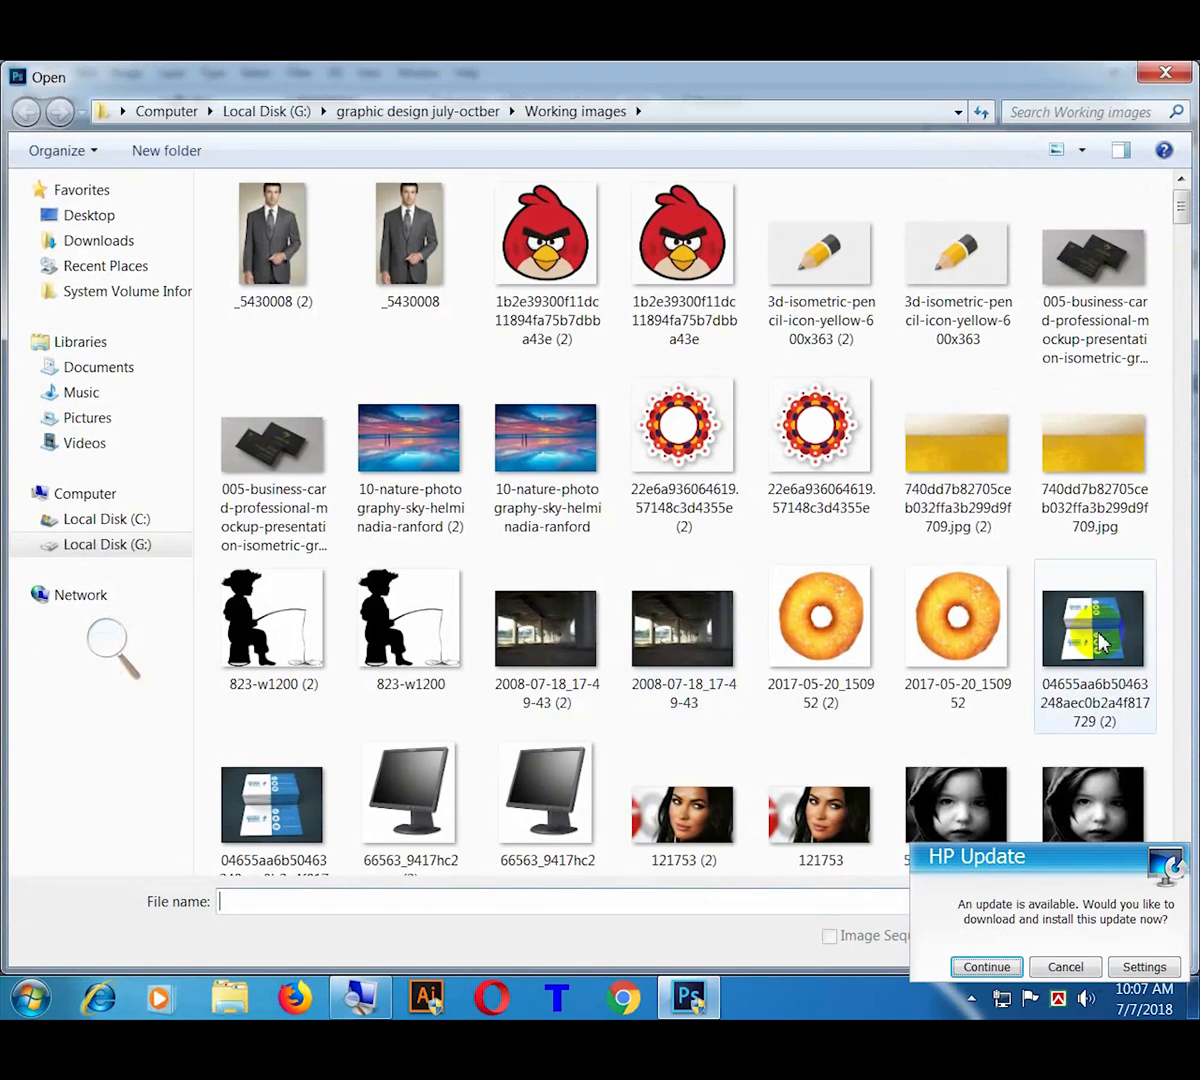
double_click(1100, 641)
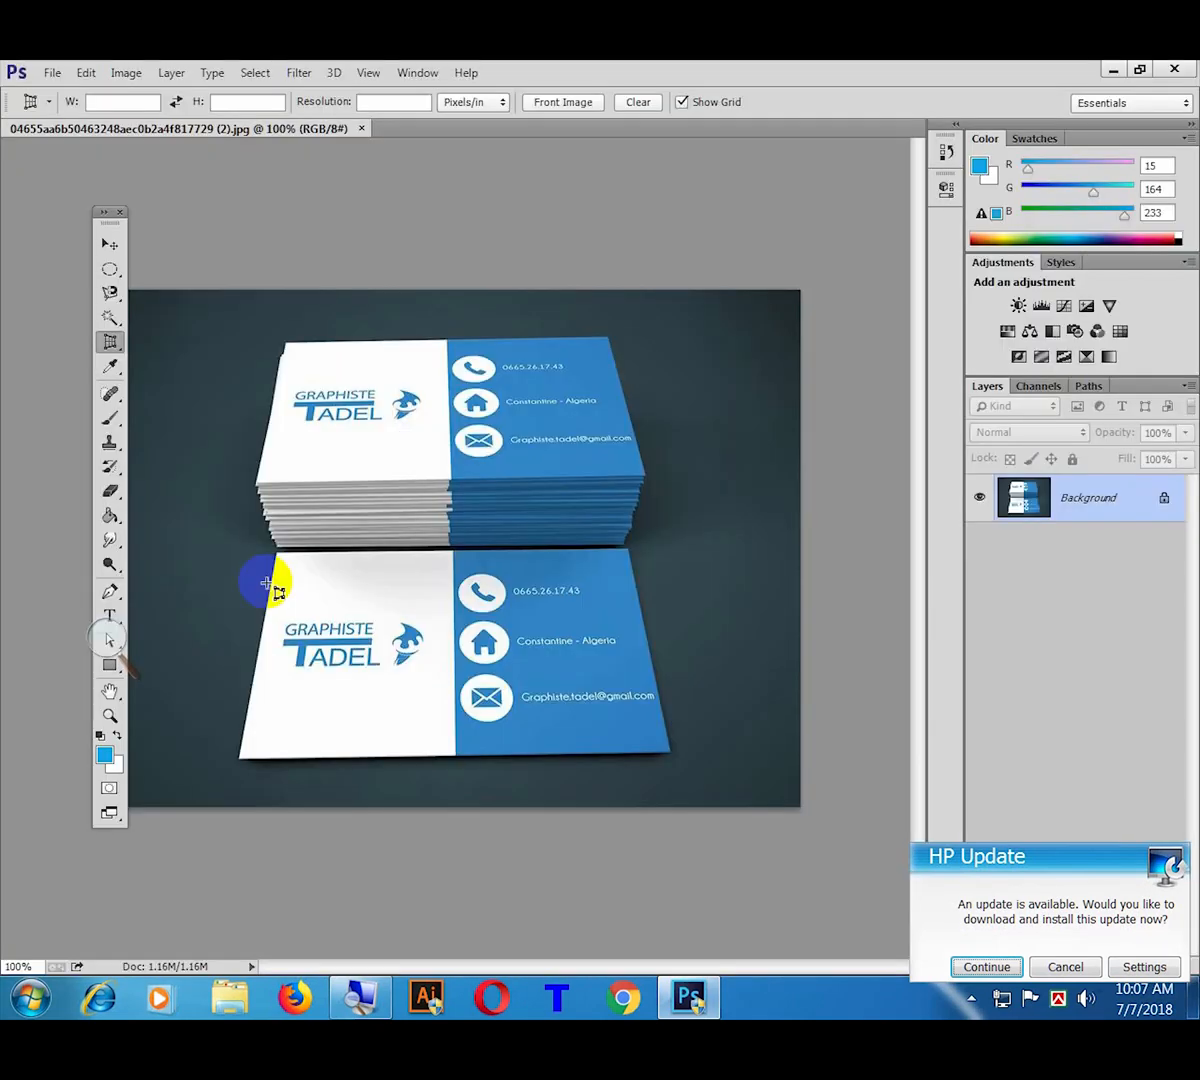
Step: Draw a wide perspective crop grid on the front card, align its corners with the card's corners and apply the crop
left_click_drag(288, 570, 631, 722)
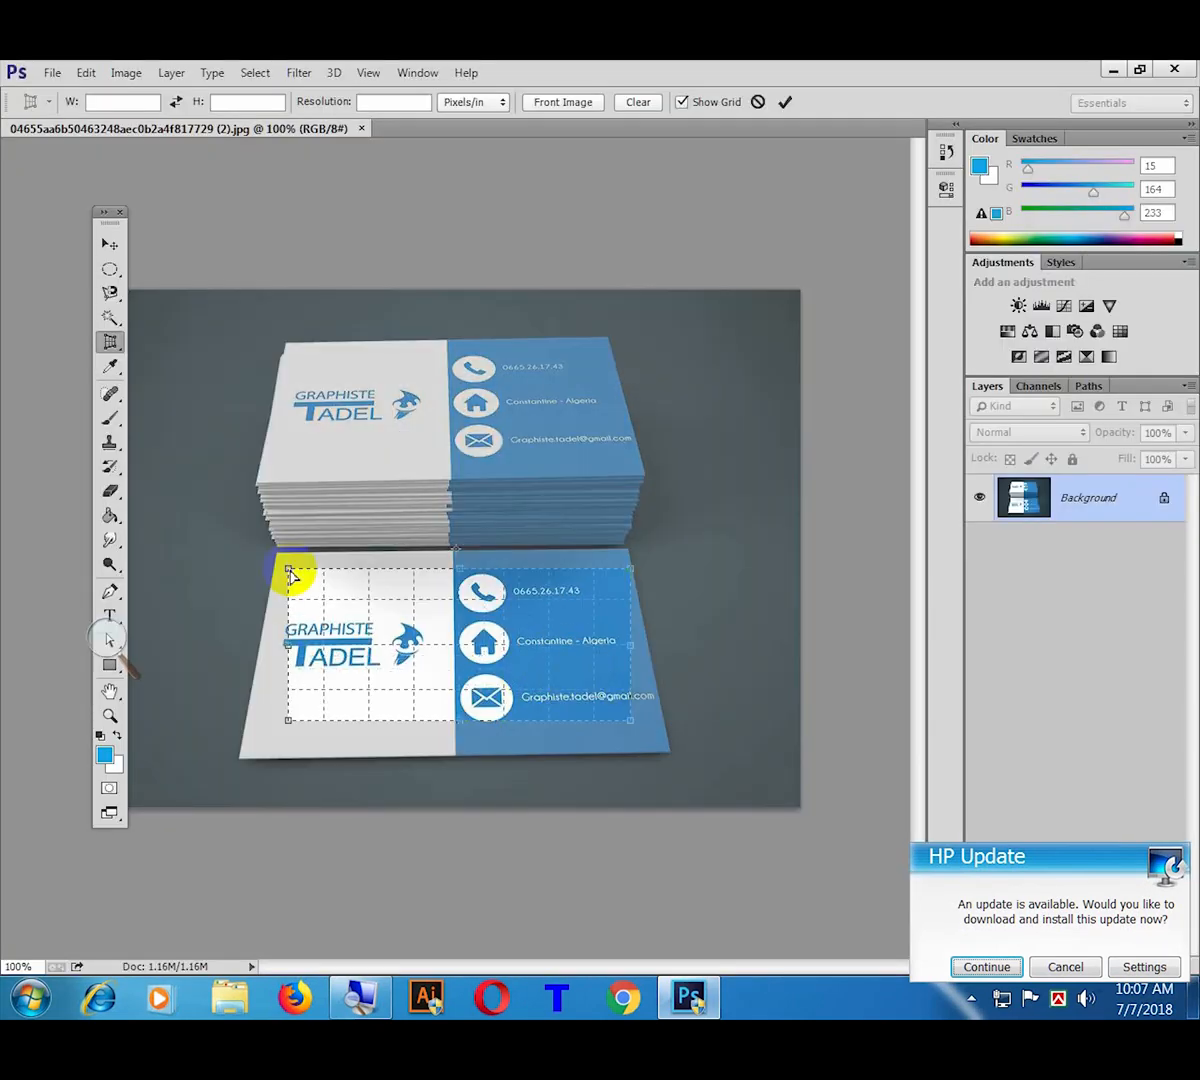
left_click_drag(288, 570, 277, 553)
left_click_drag(317, 722, 240, 759)
left_click_drag(613, 740, 672, 753)
left_click_drag(631, 580, 626, 550)
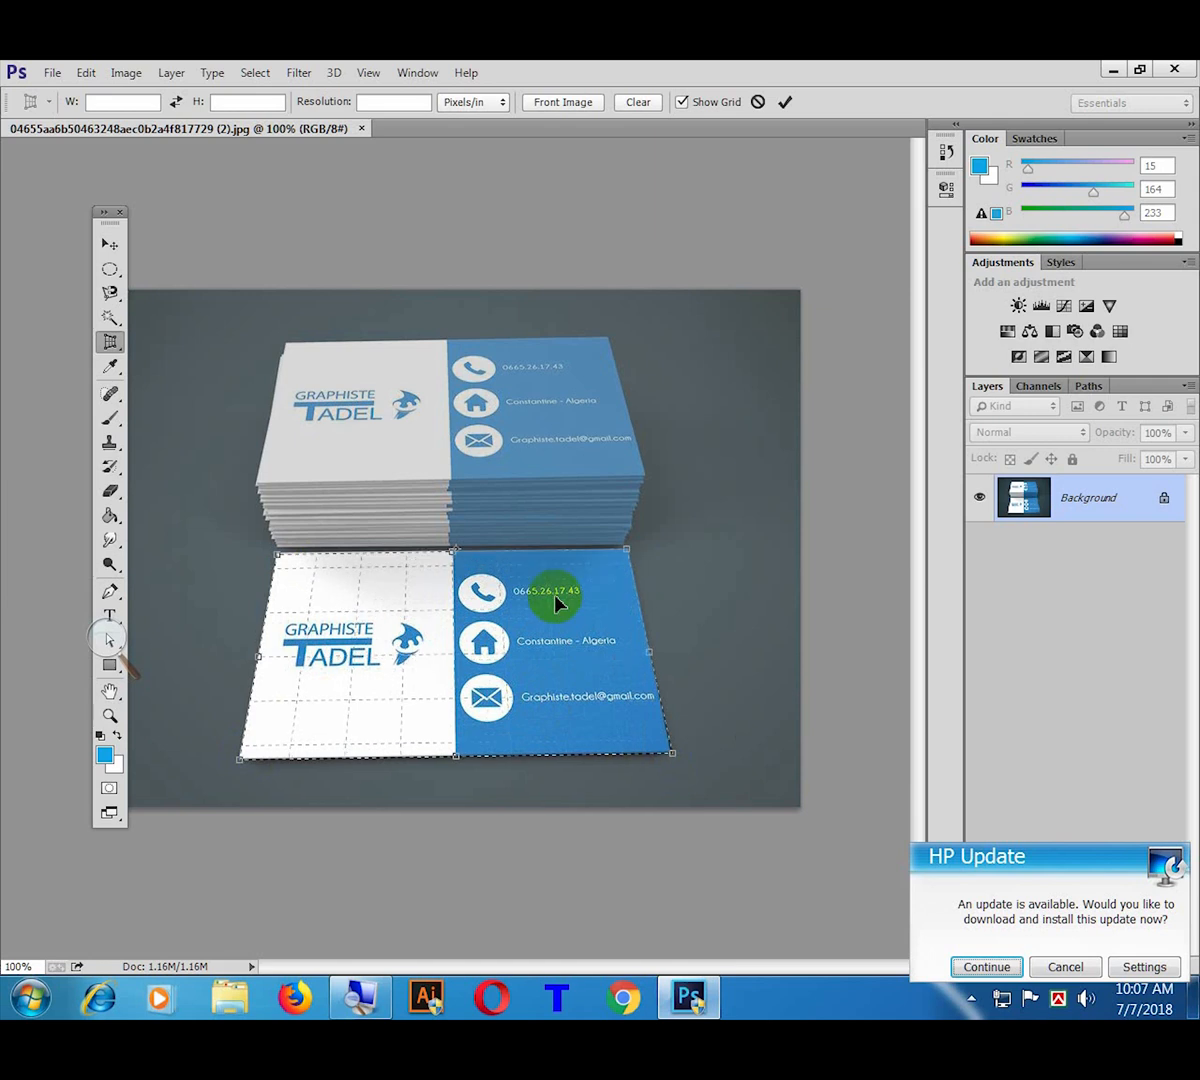
double_click(555, 603)
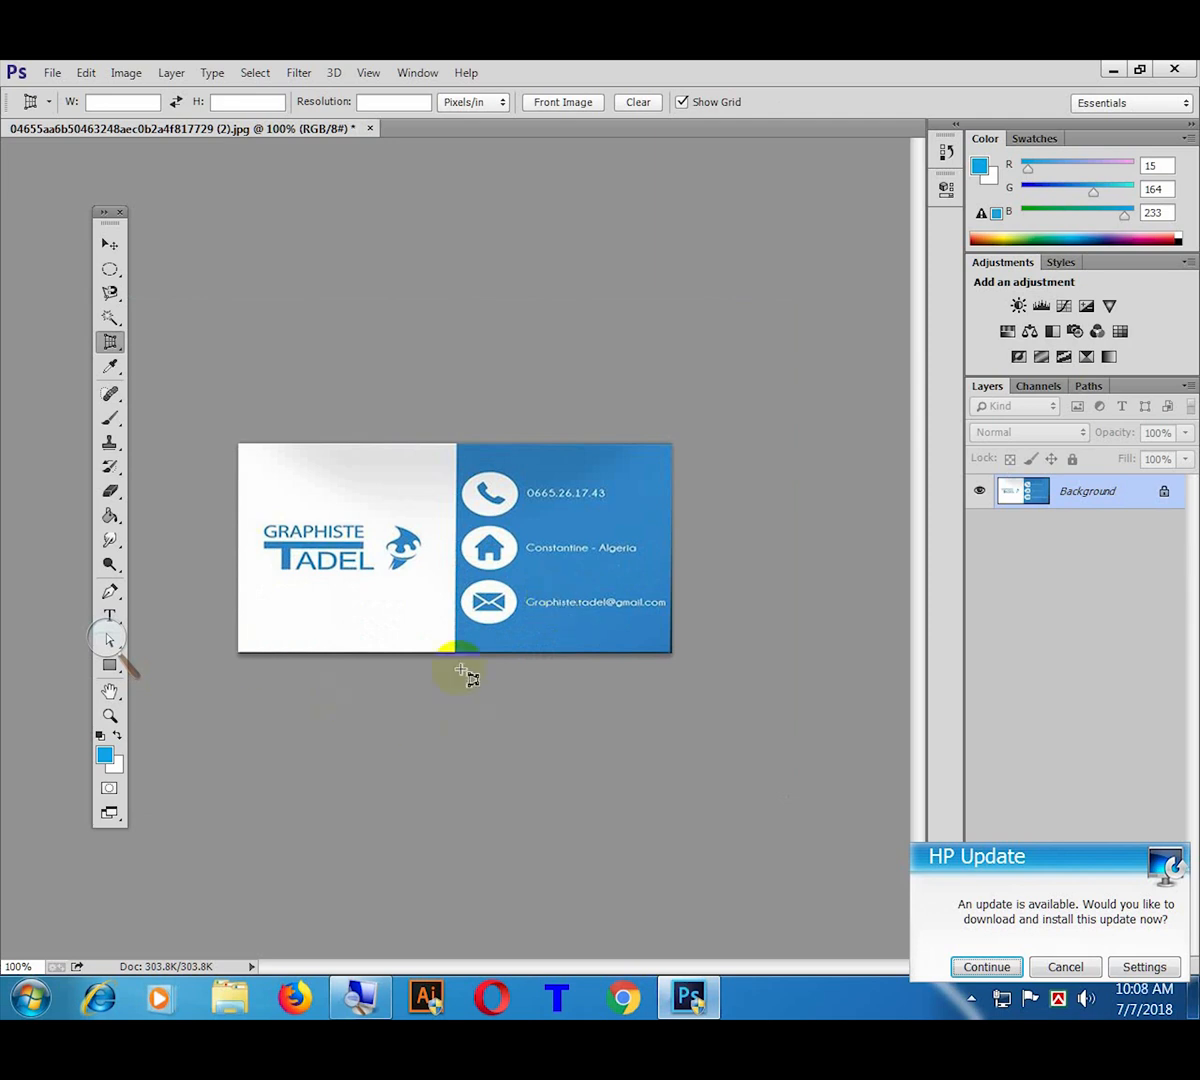
Step: Draw a slice around the Graphiste Tadel logo on the card's white half with the Slice tool
right_click(110, 341)
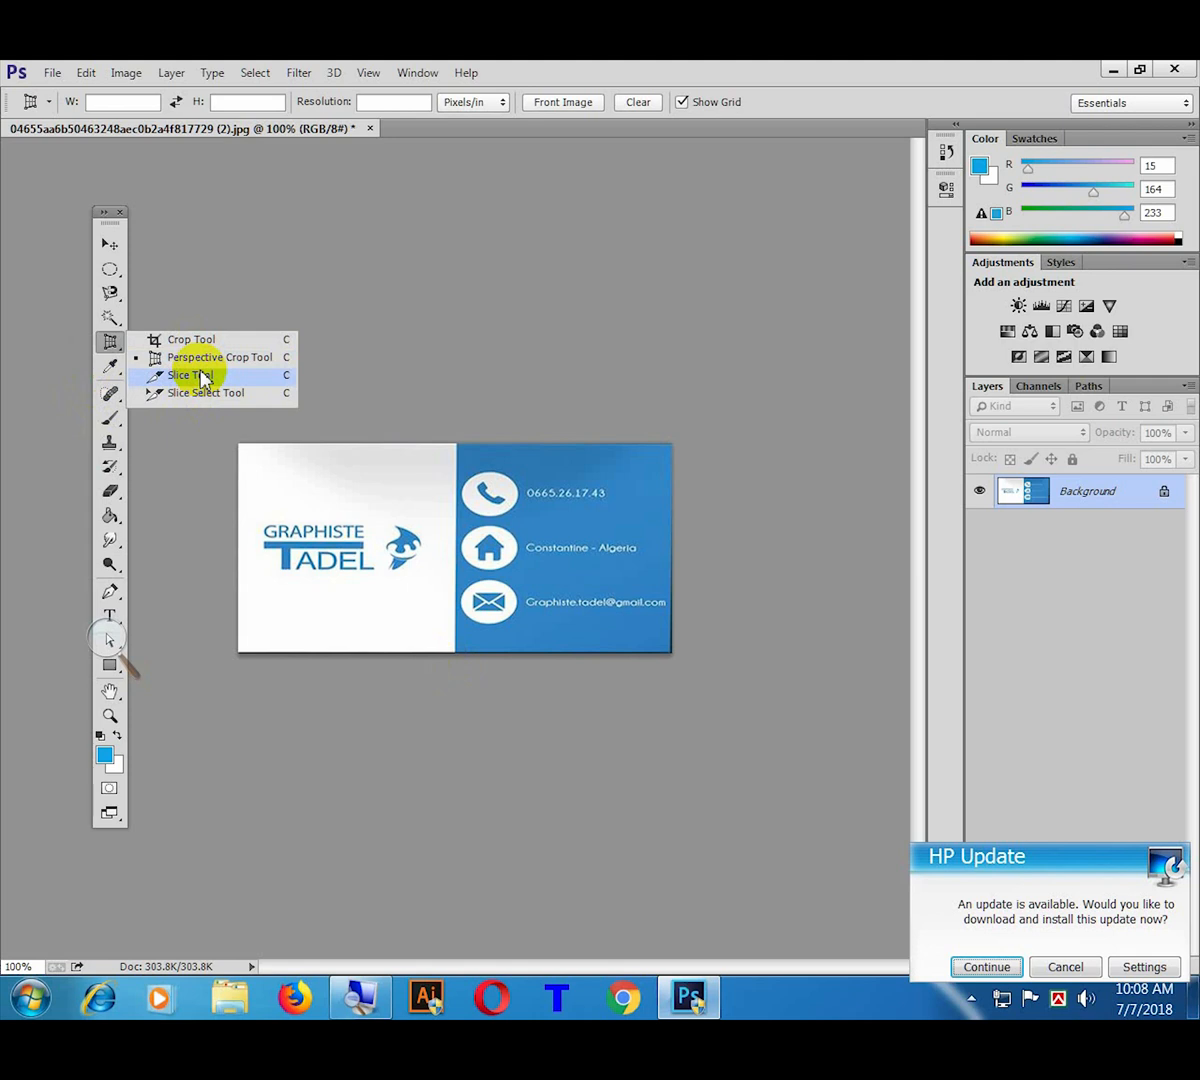
left_click(632, 73)
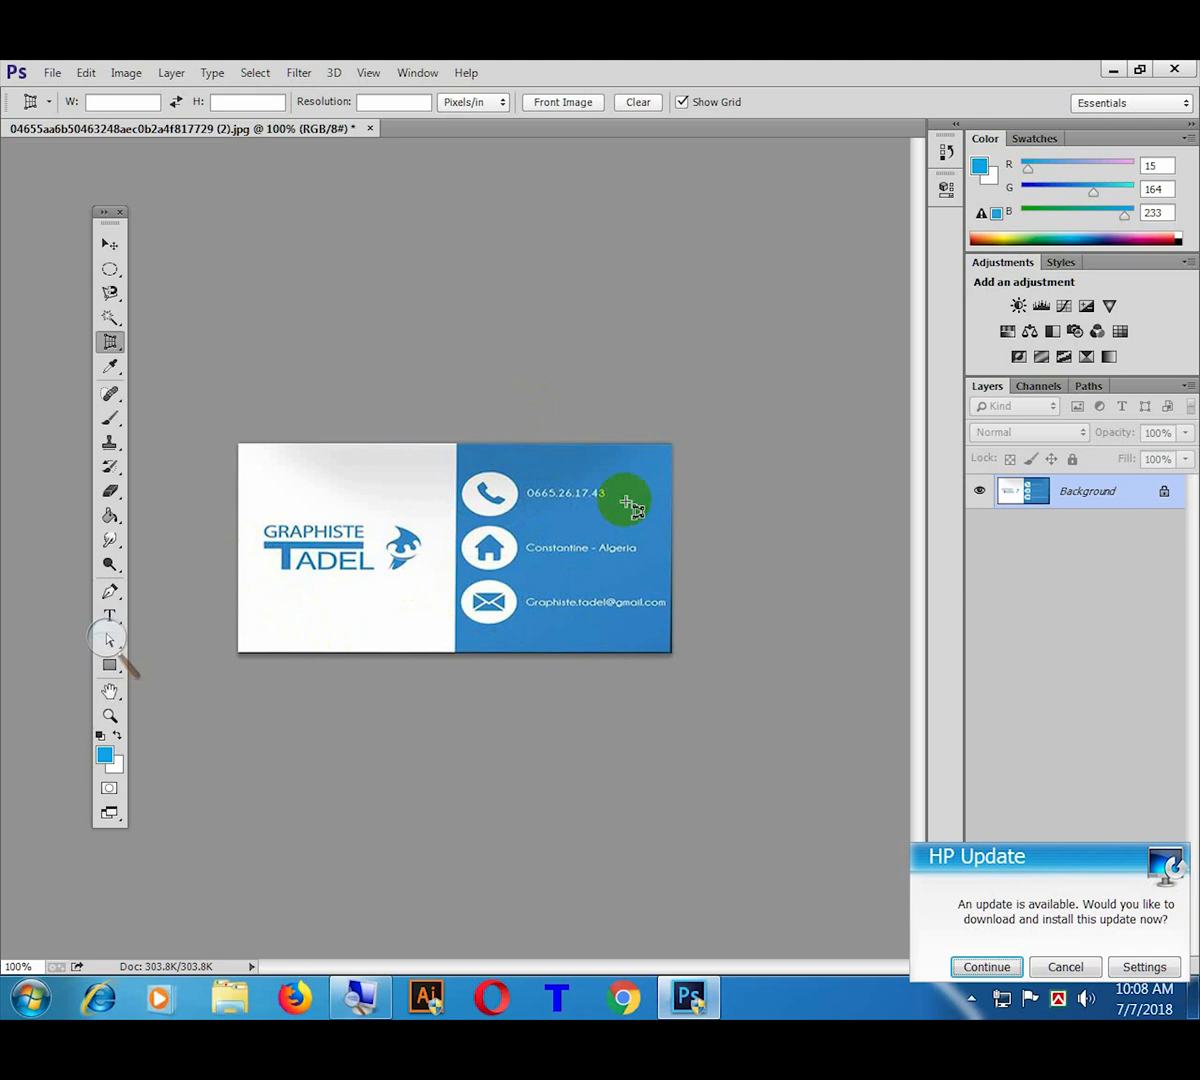
right_click(110, 341)
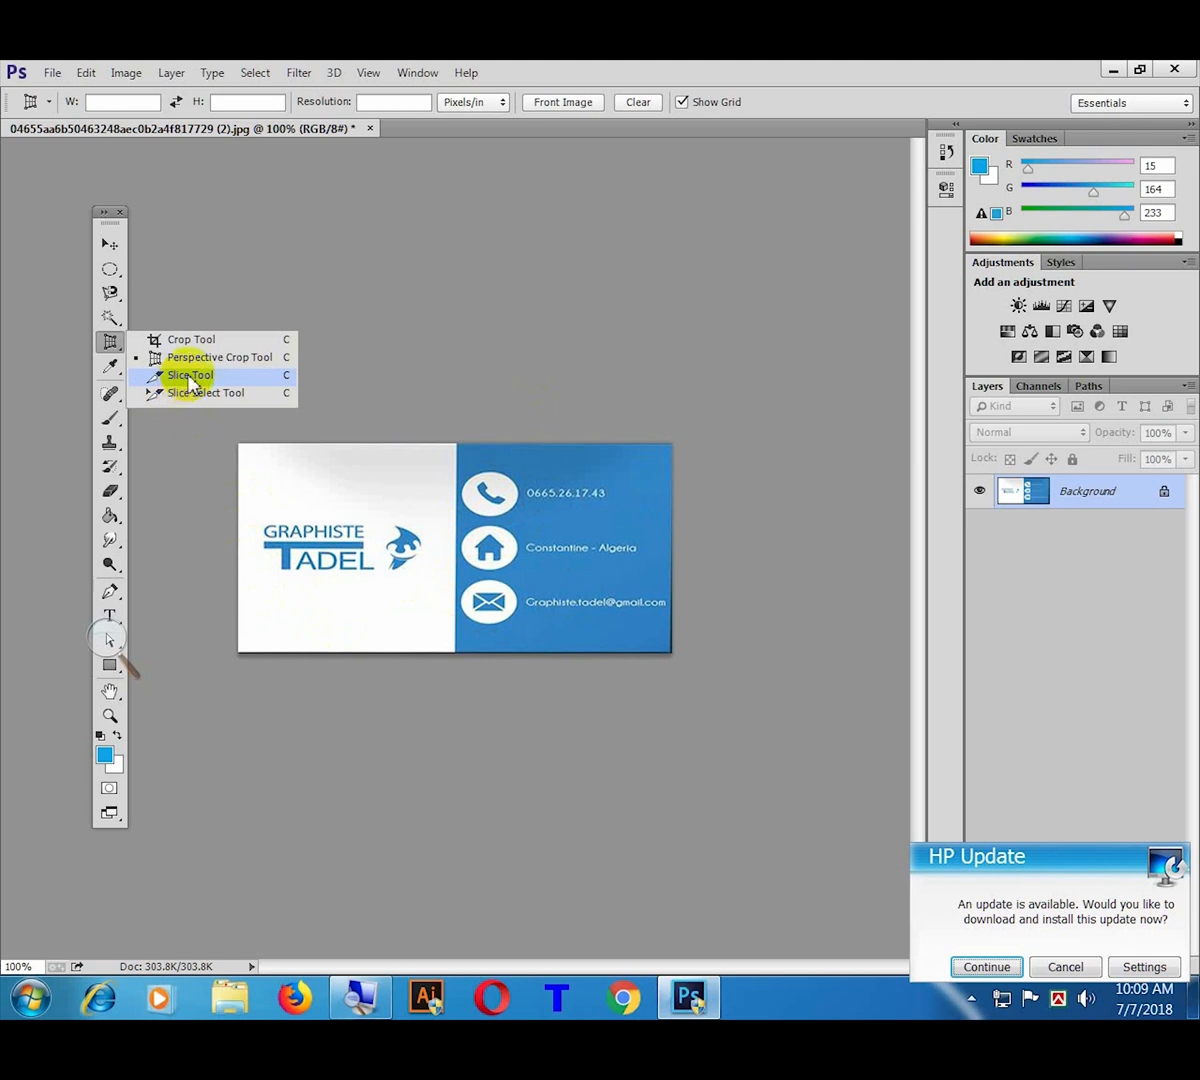
left_click(190, 376)
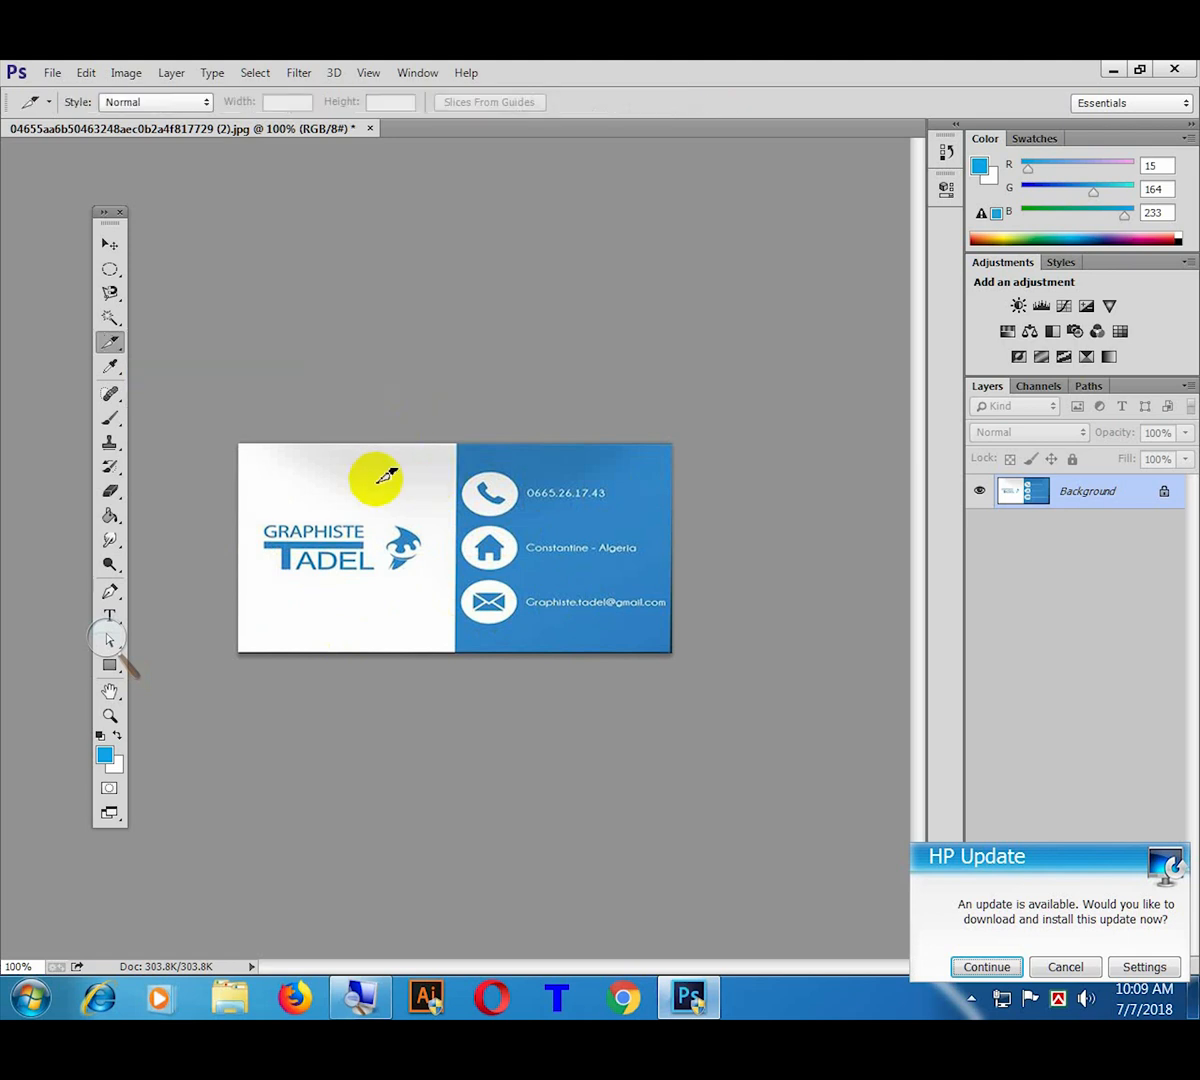
left_click_drag(262, 512, 432, 585)
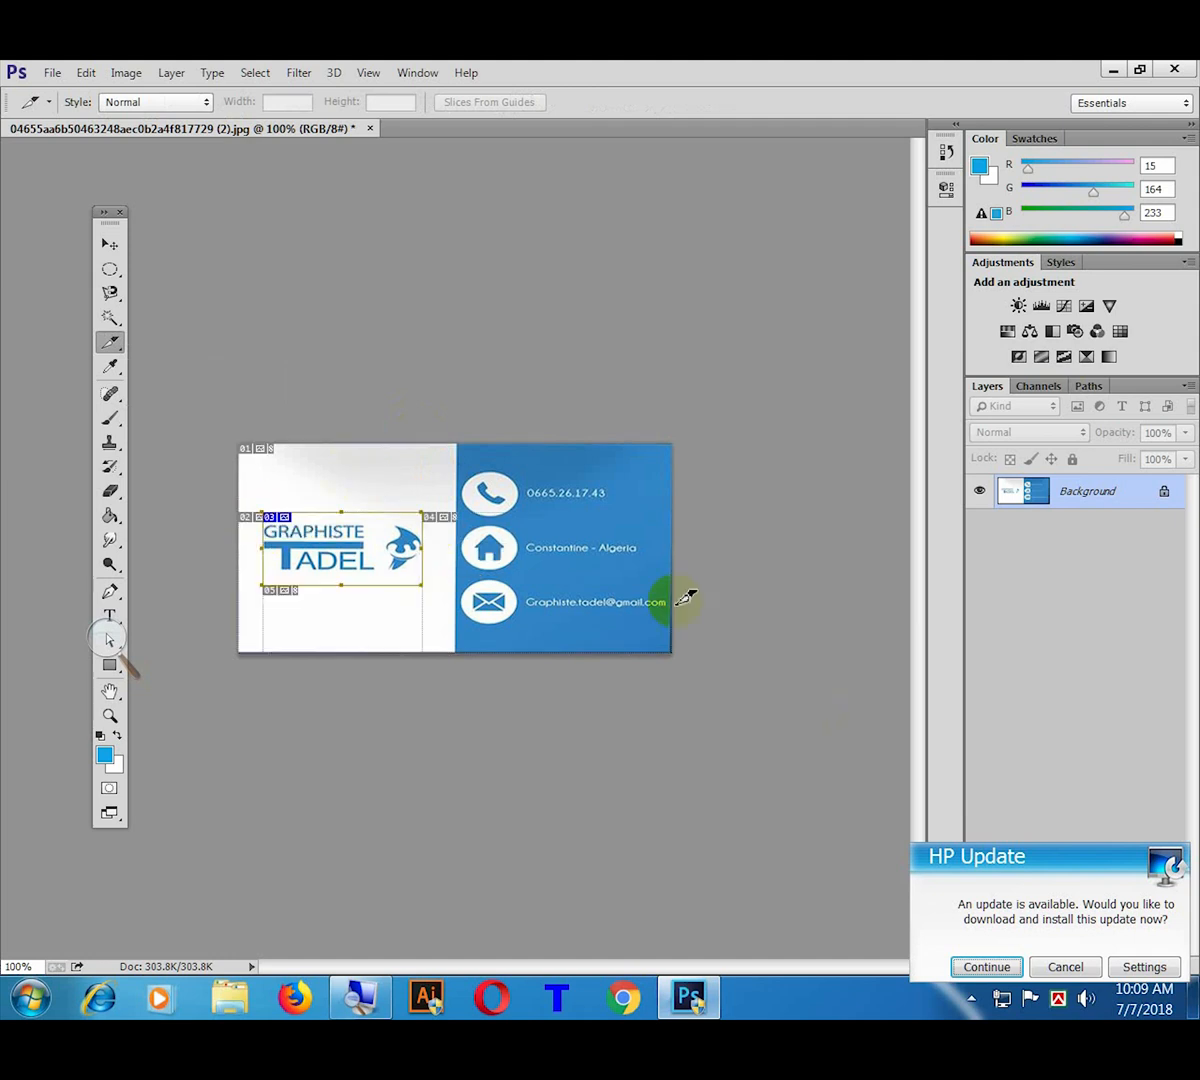
Step: Draw separate slices around the phone icon, the location text, the e-mail text and the envelope icon on the blue half
left_click_drag(473, 466, 531, 519)
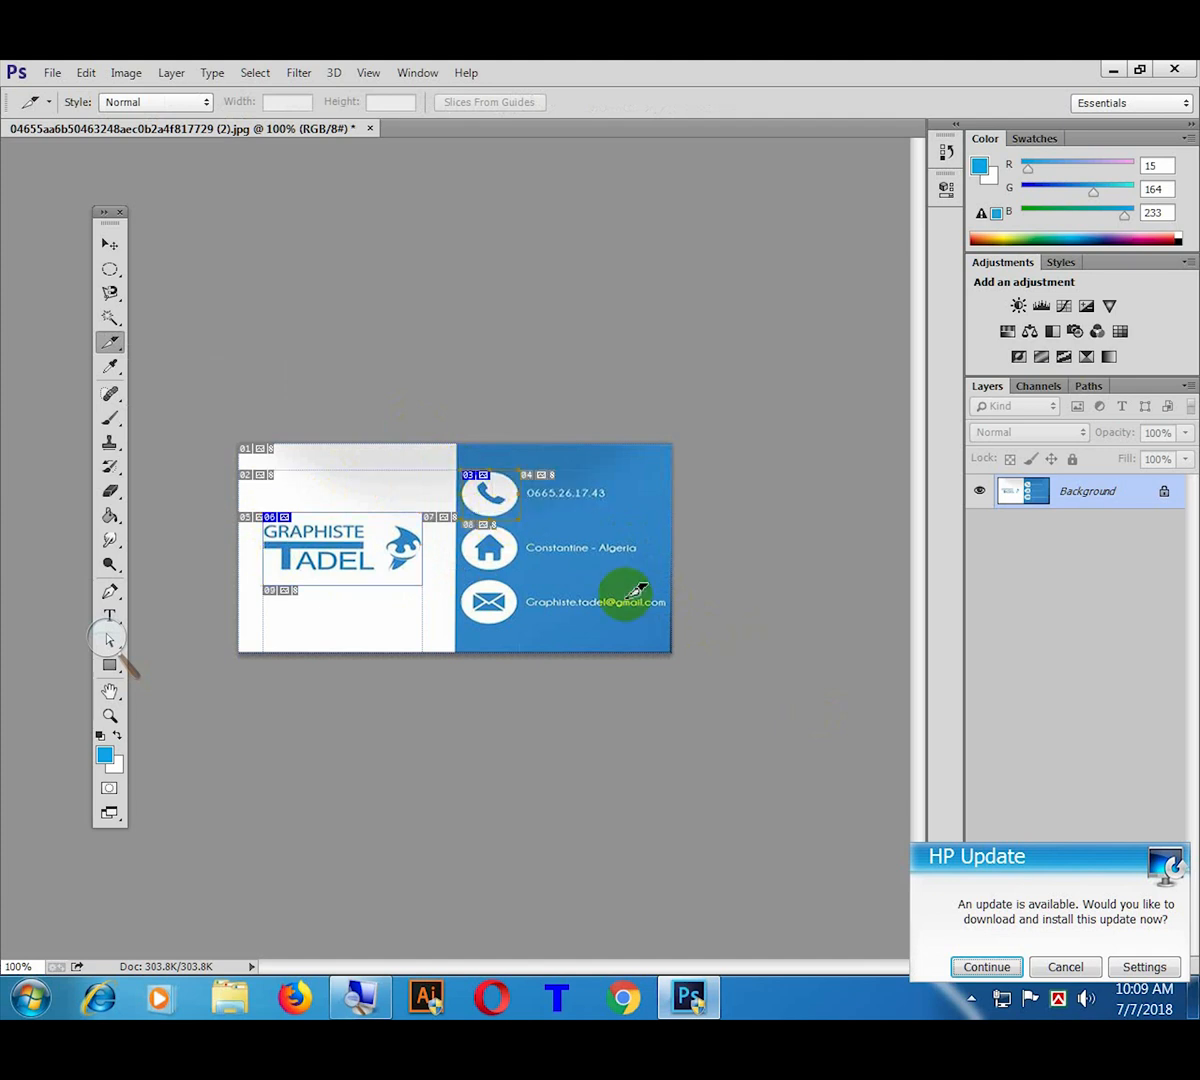
left_click_drag(527, 534, 643, 565)
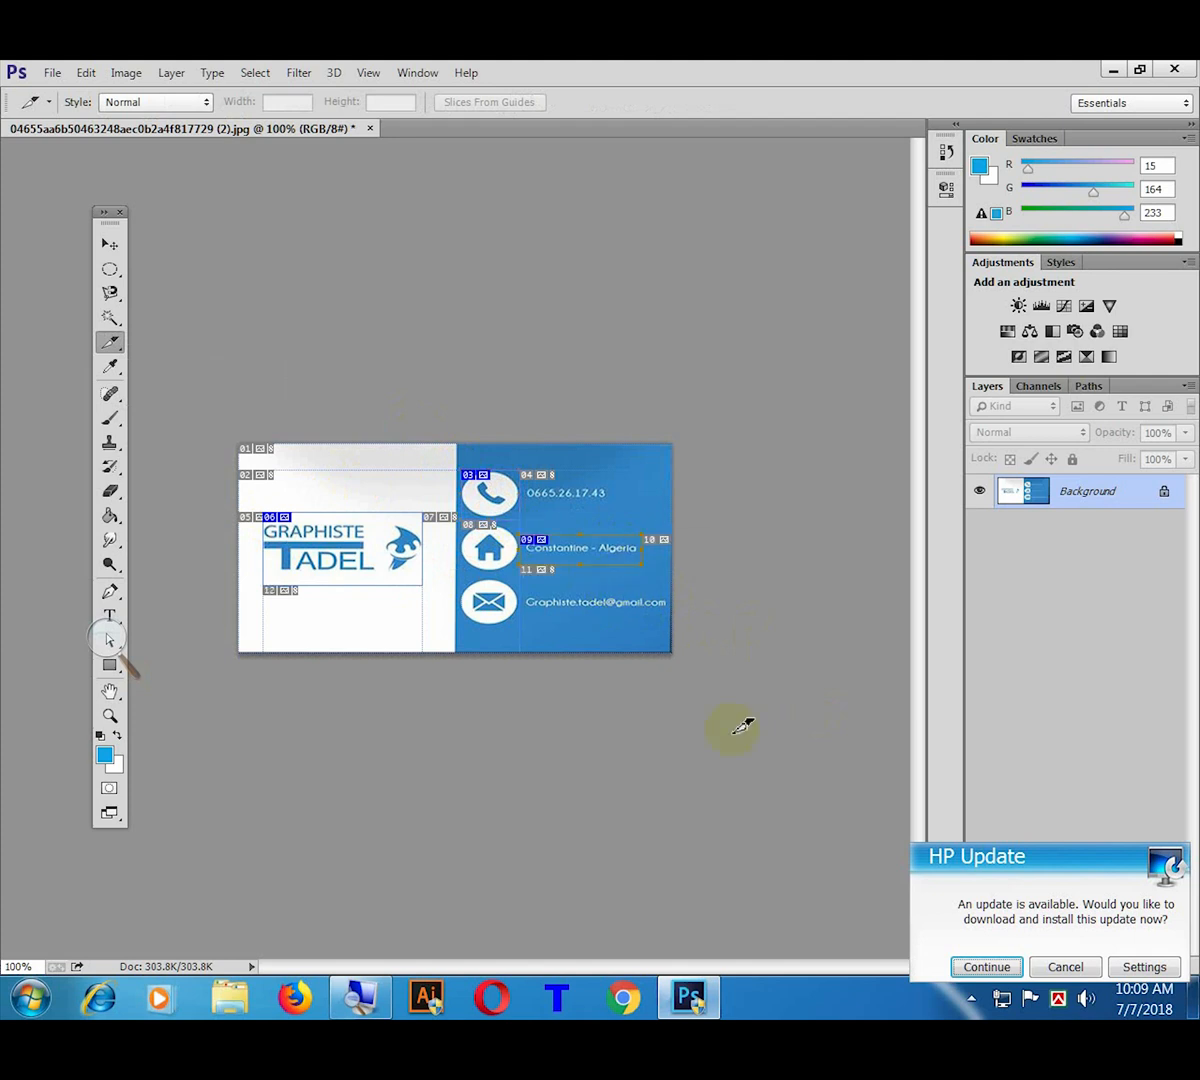
left_click_drag(537, 586, 679, 616)
left_click_drag(468, 583, 520, 620)
left_click(478, 587)
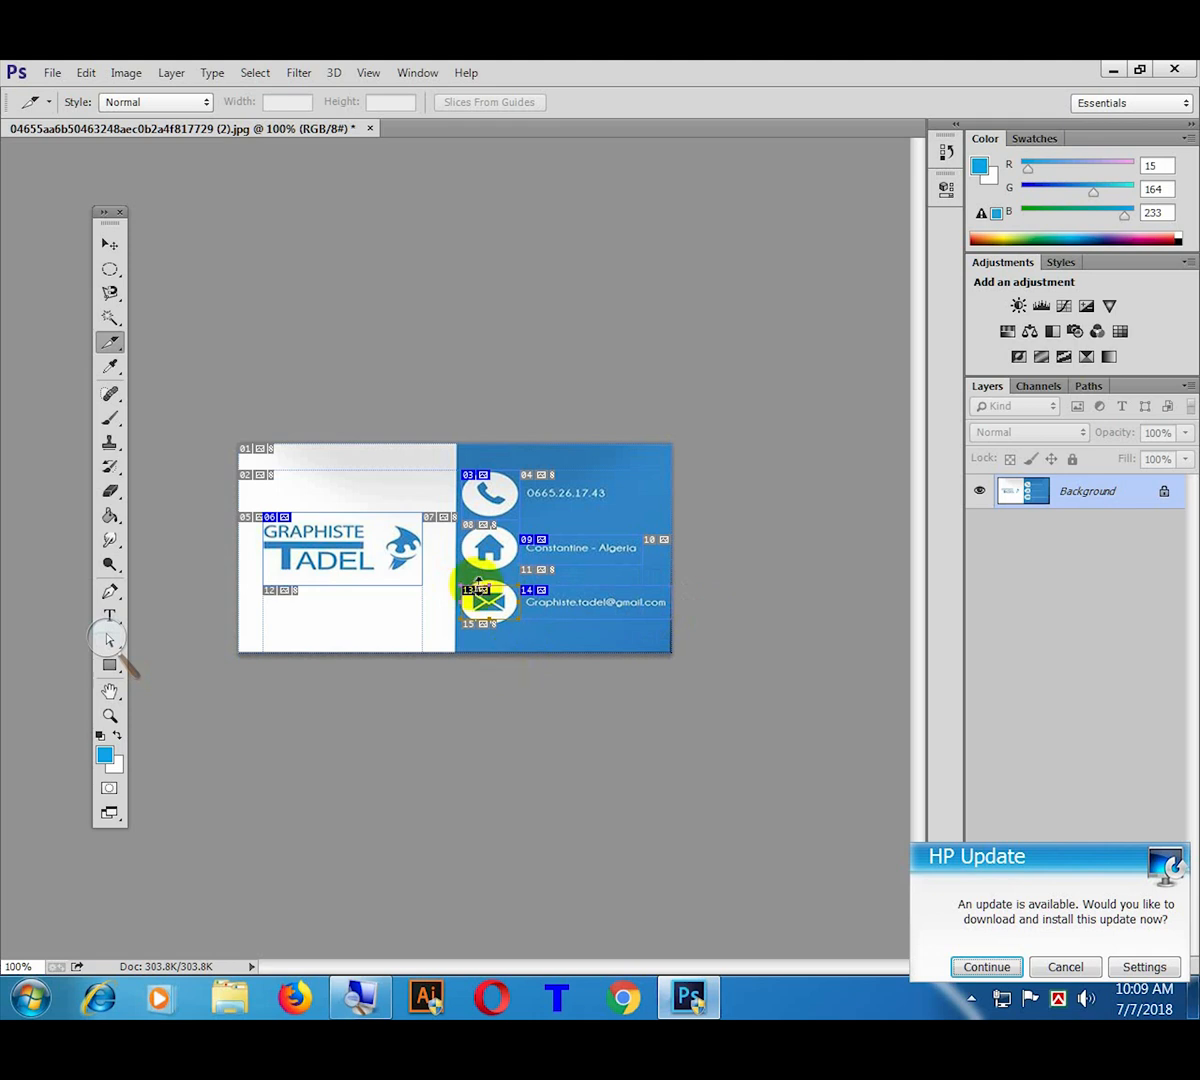
Step: Draw separate slices around the house icon and the phone number text on the card's blue half
left_click_drag(468, 514, 527, 569)
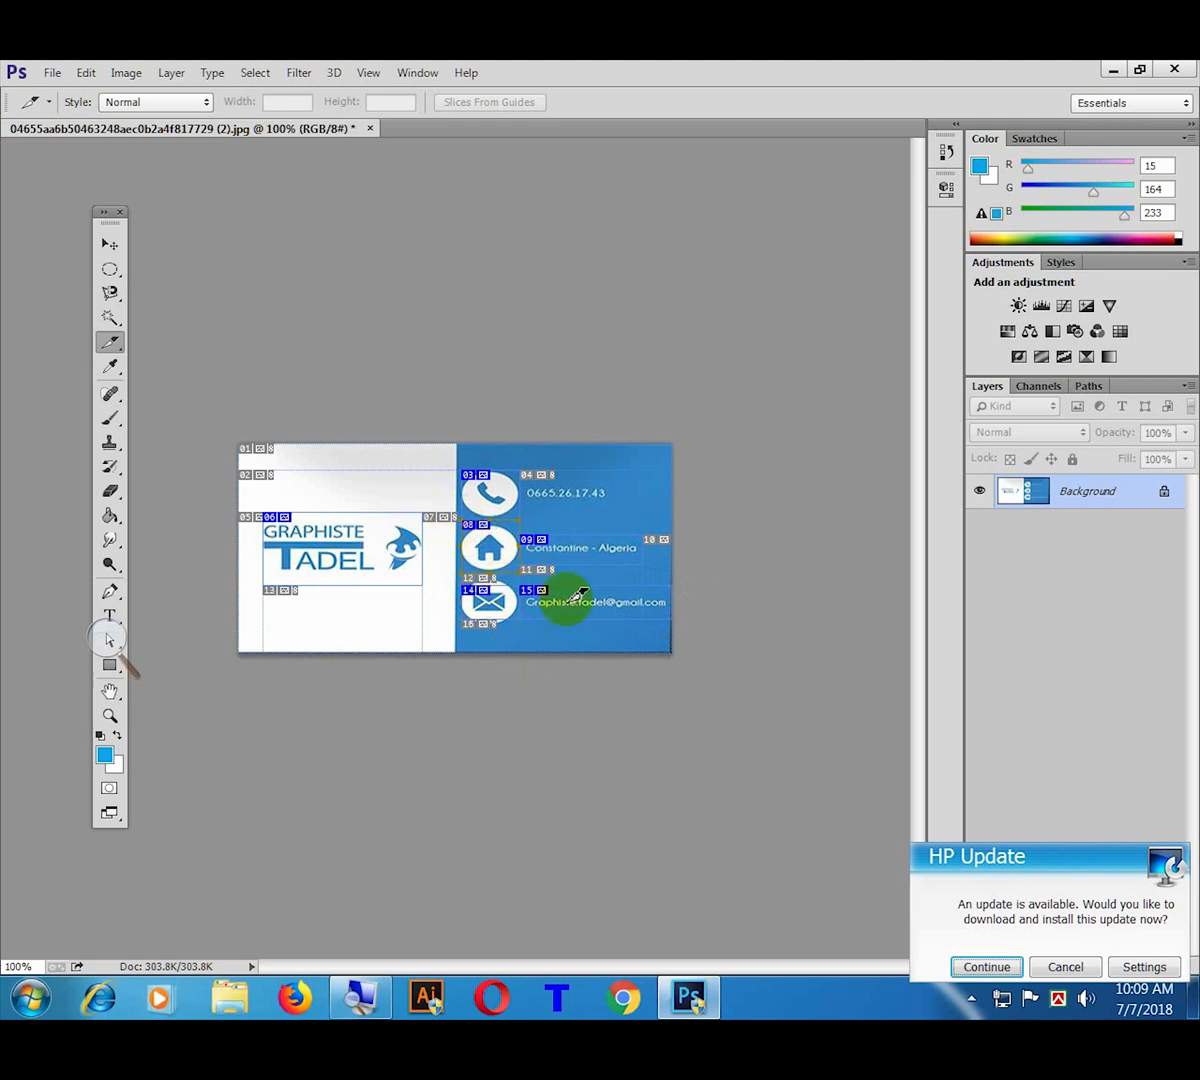
left_click_drag(546, 470, 617, 512)
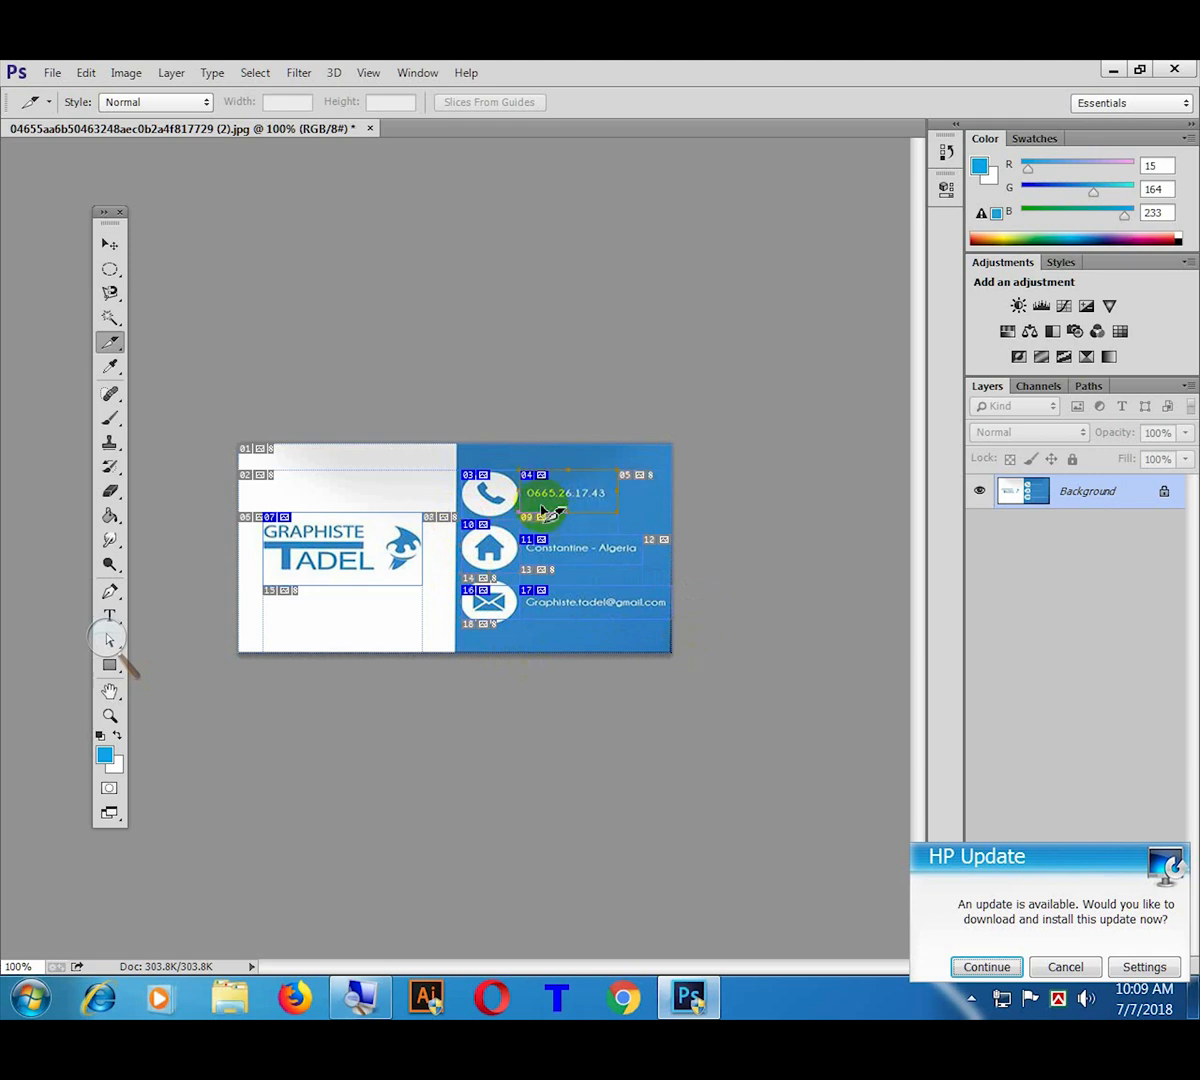
Step: Adjust the logo slice's edge and enlarge the envelope icon's slice to cover the whole icon with the Slice Select tool
left_click_drag(110, 341, 220, 395)
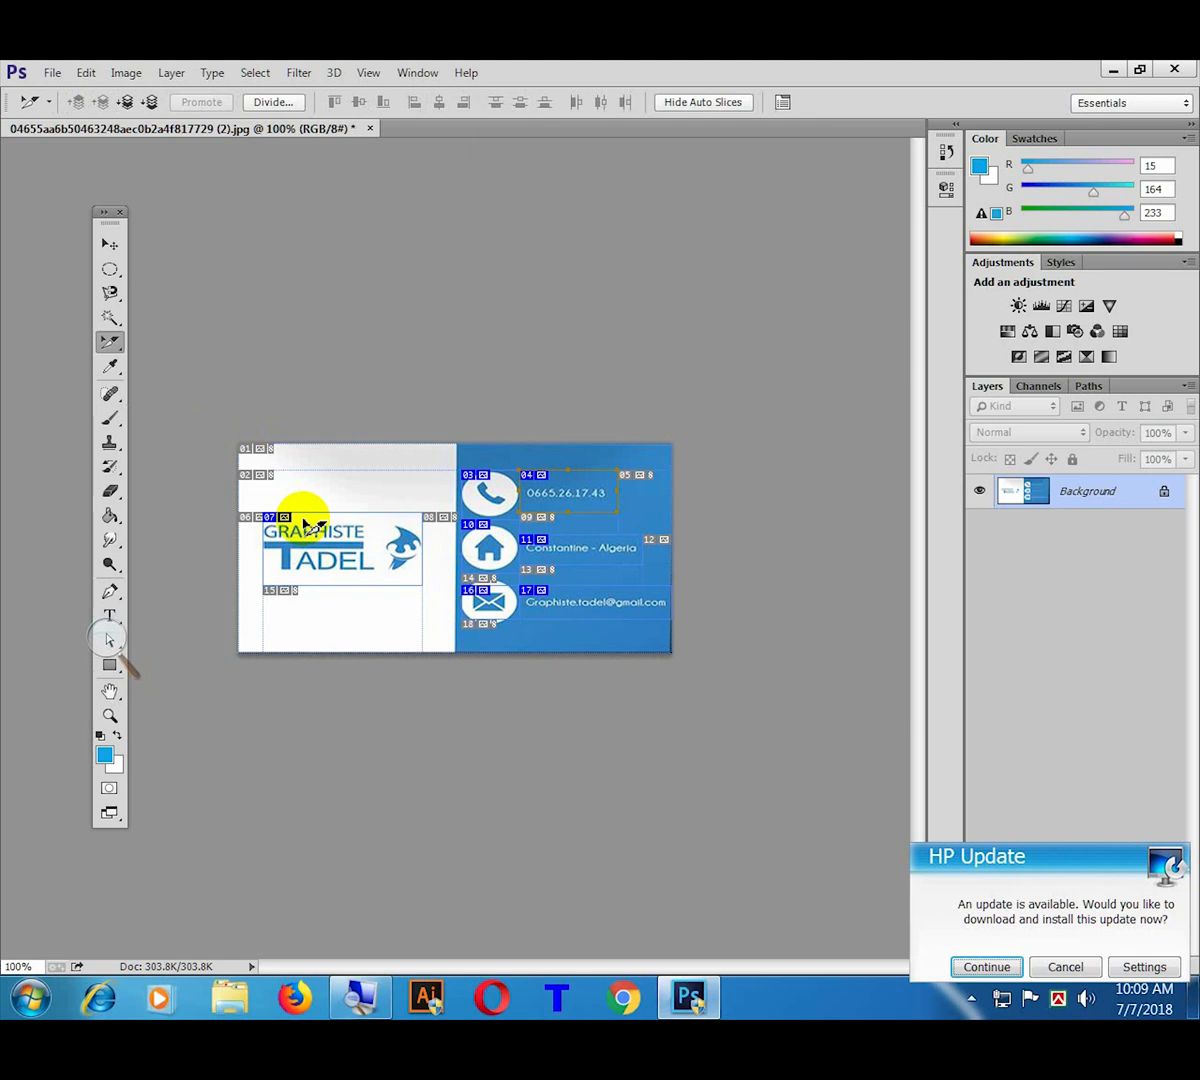
left_click(358, 556)
left_click_drag(430, 600, 424, 584)
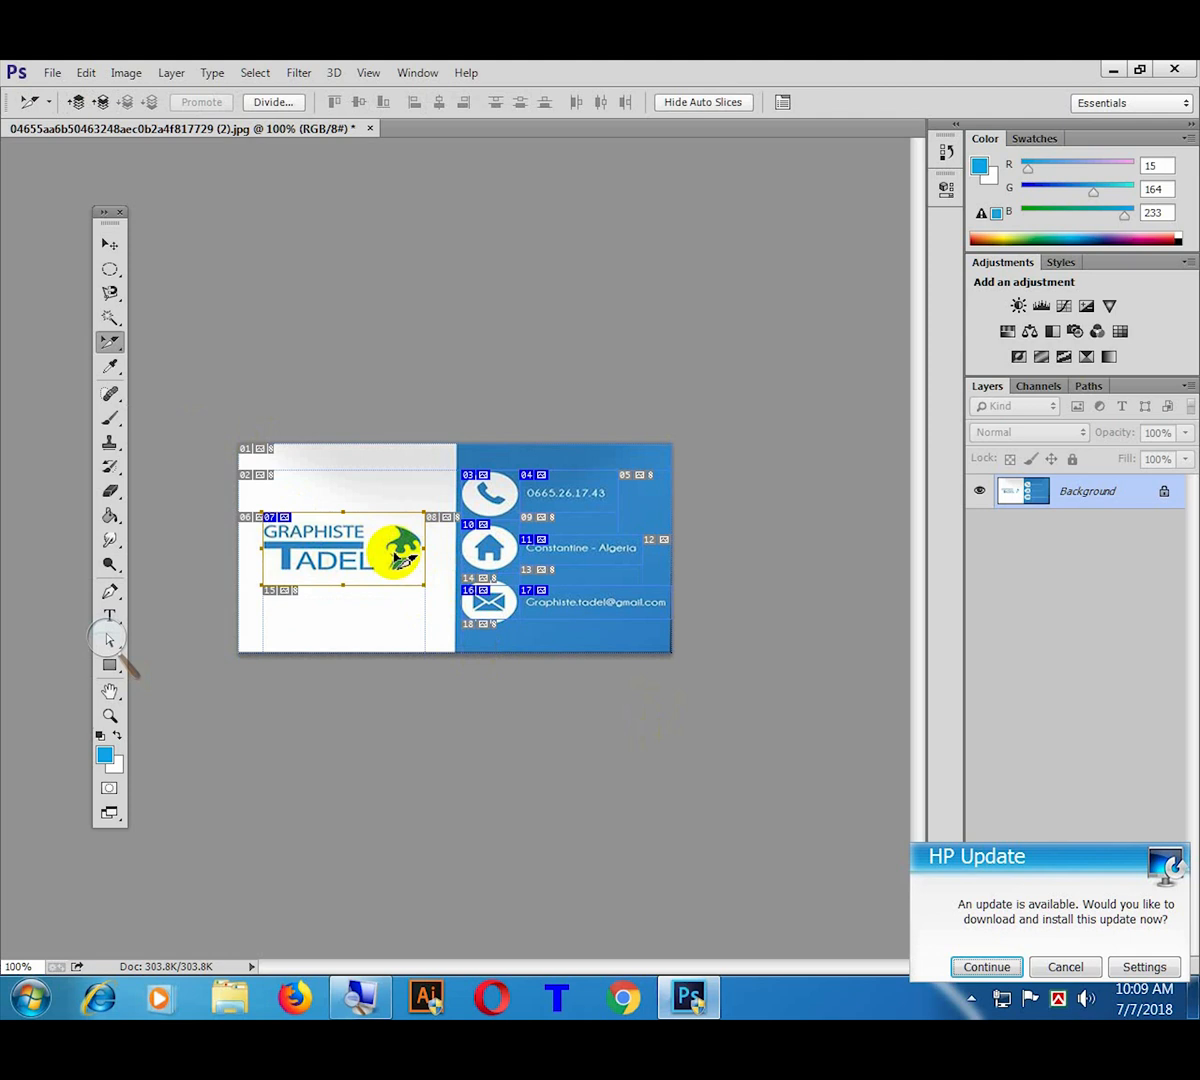
left_click(613, 515)
left_click_drag(613, 515, 612, 508)
left_click(643, 568)
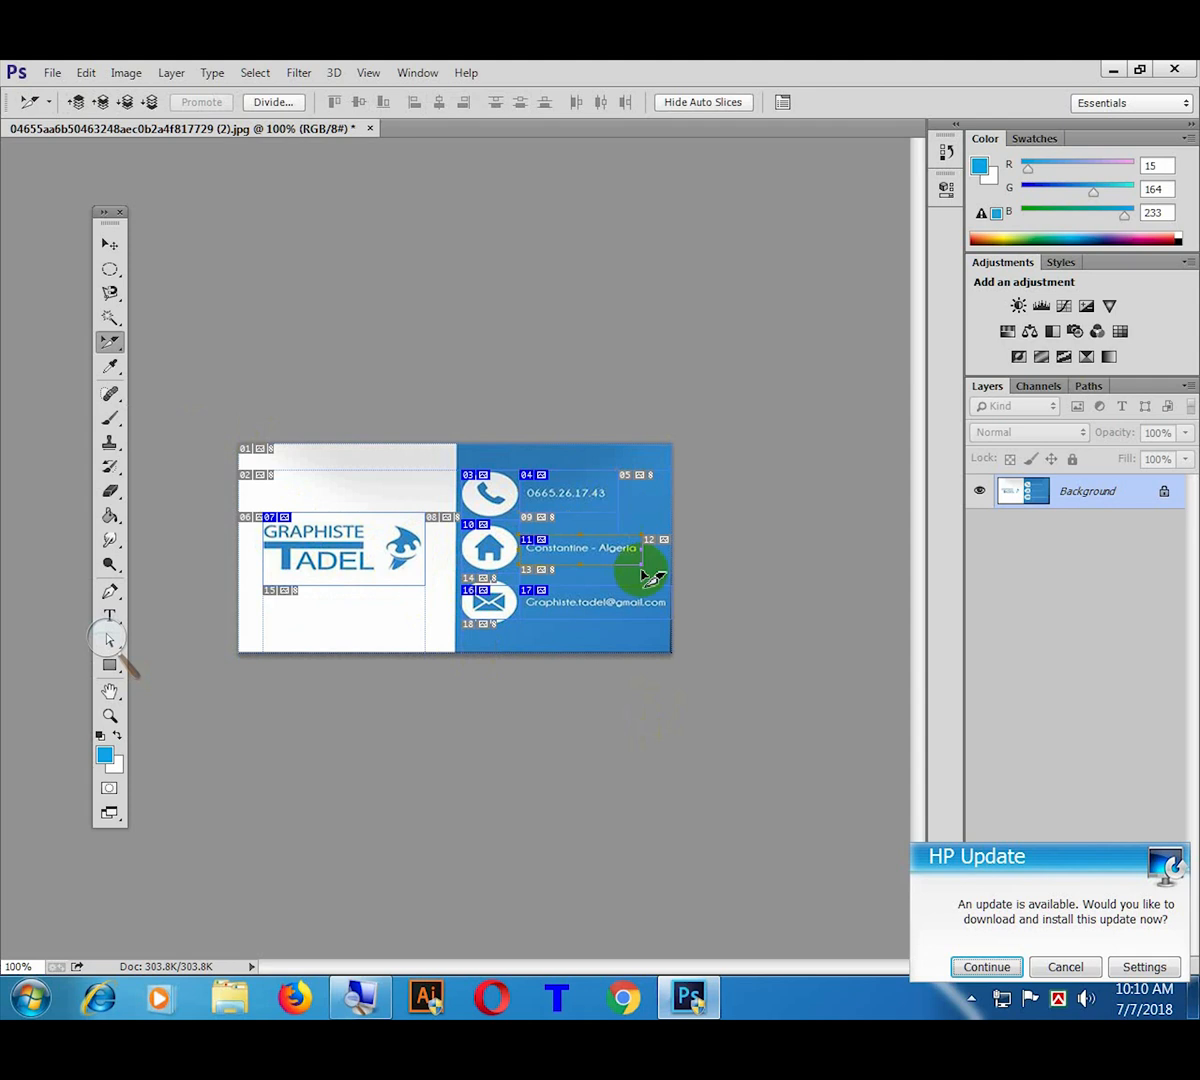
left_click(644, 609)
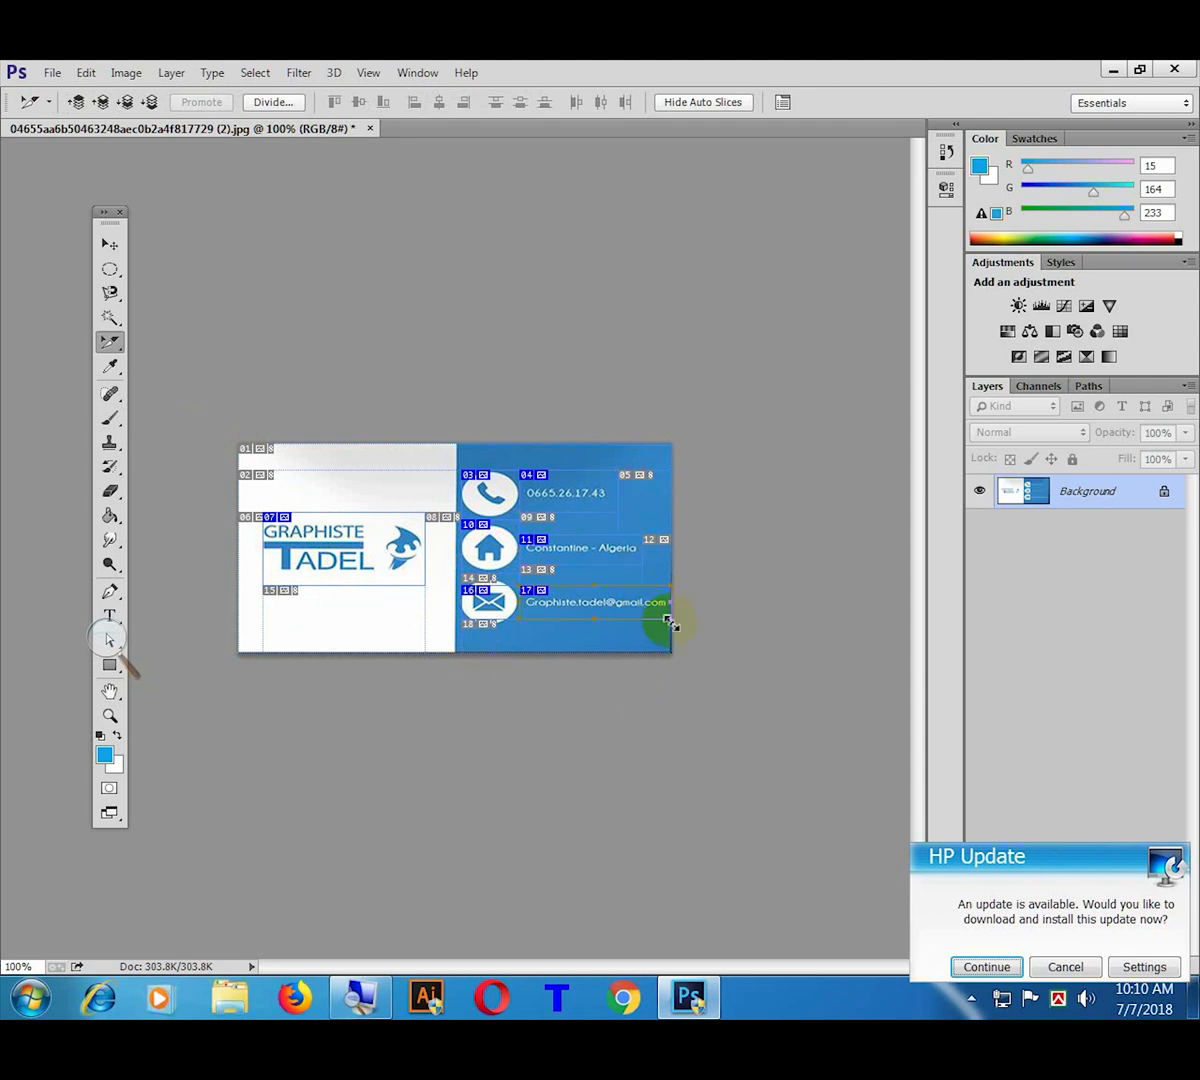
left_click_drag(497, 620, 493, 574)
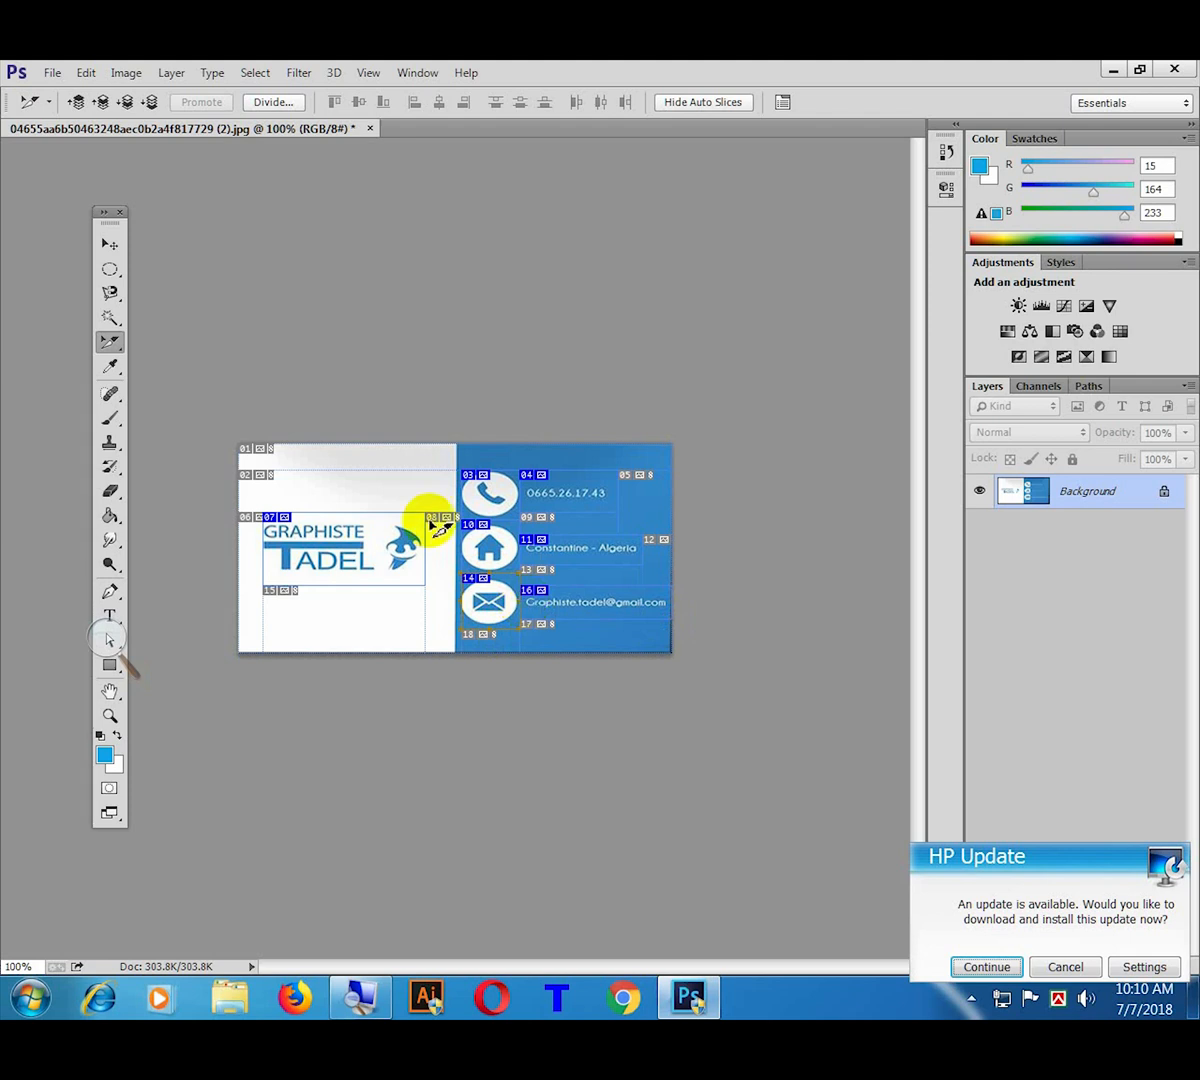
left_click(531, 477)
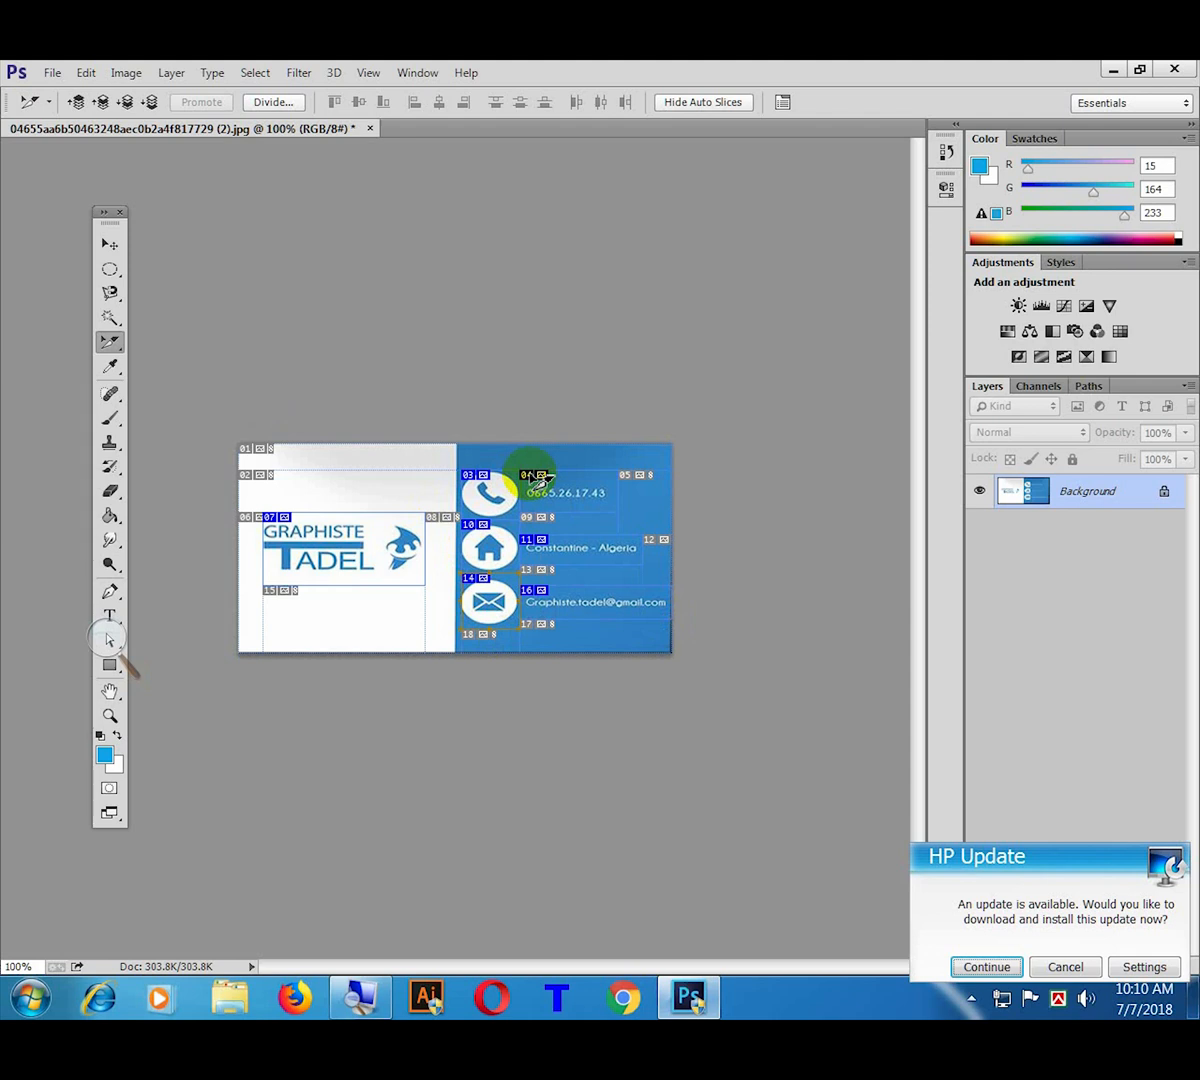
Step: Start a Save for Web export of the sliced card and create a new folder on the desktop as its destination
left_click(52, 74)
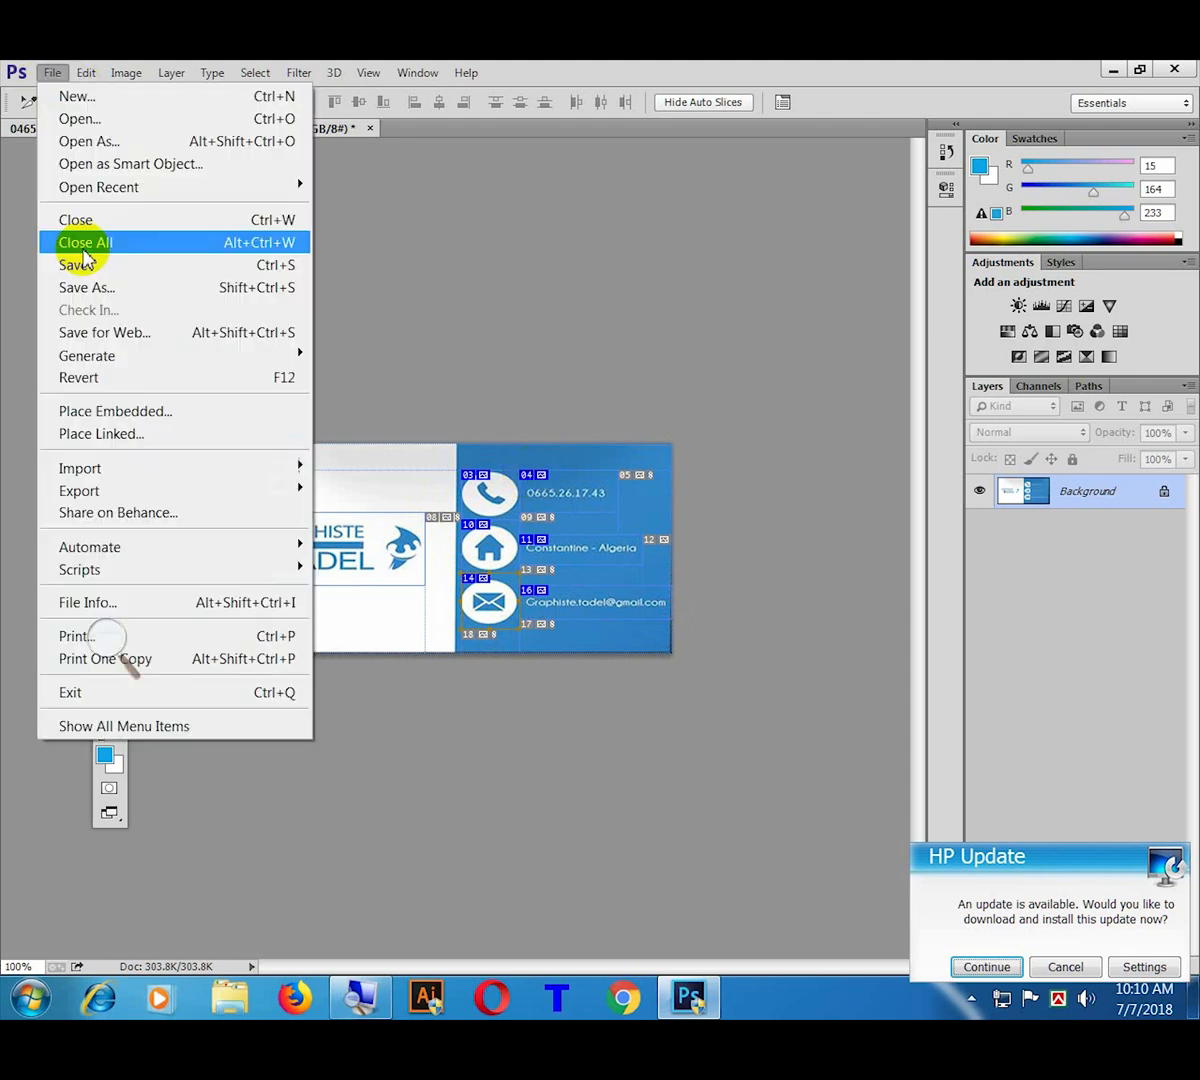
left_click(170, 334)
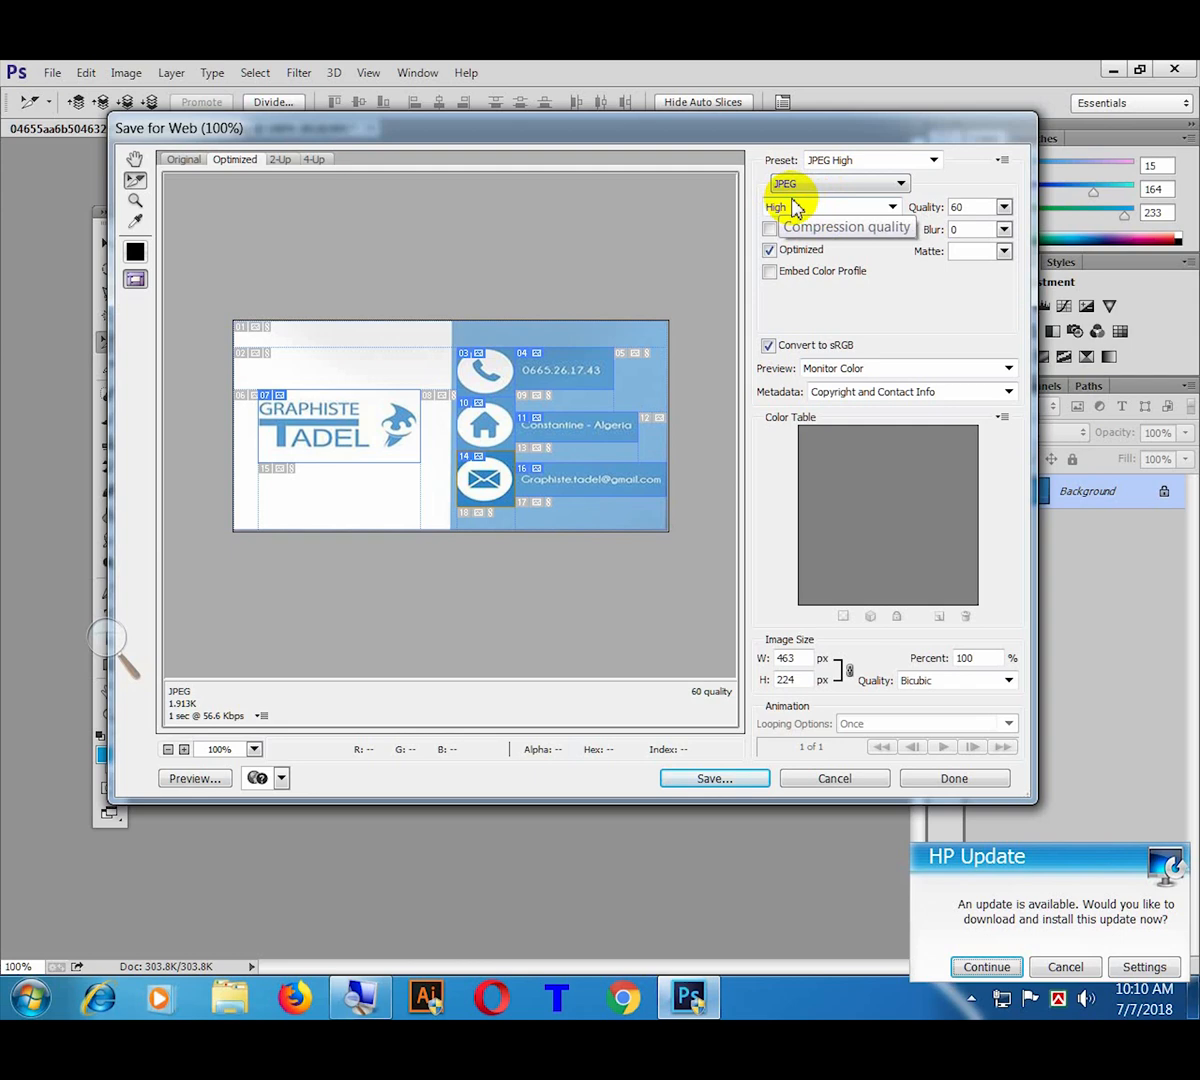
left_click(714, 779)
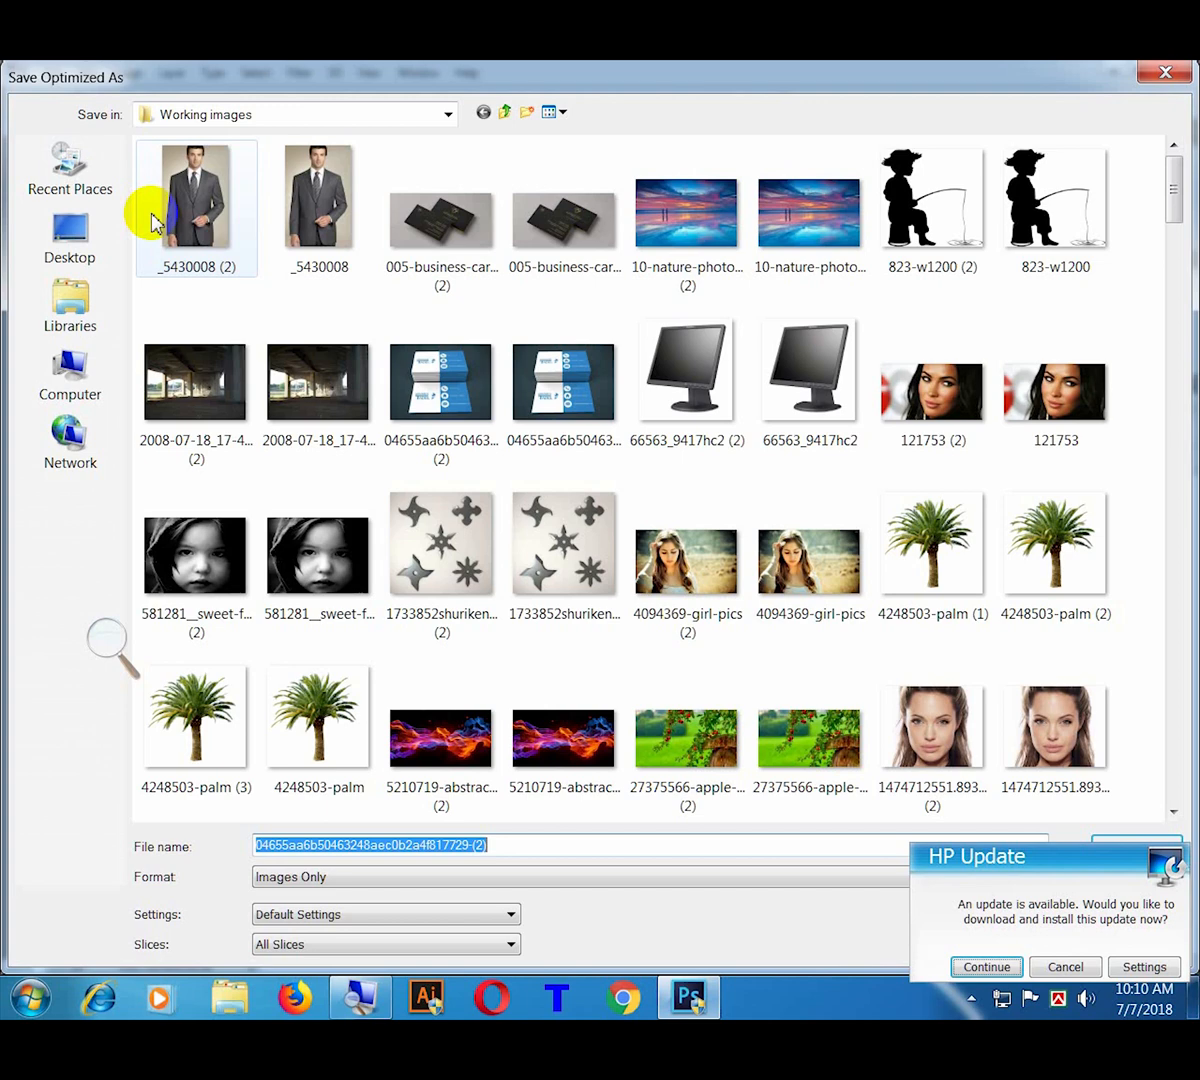
left_click(70, 238)
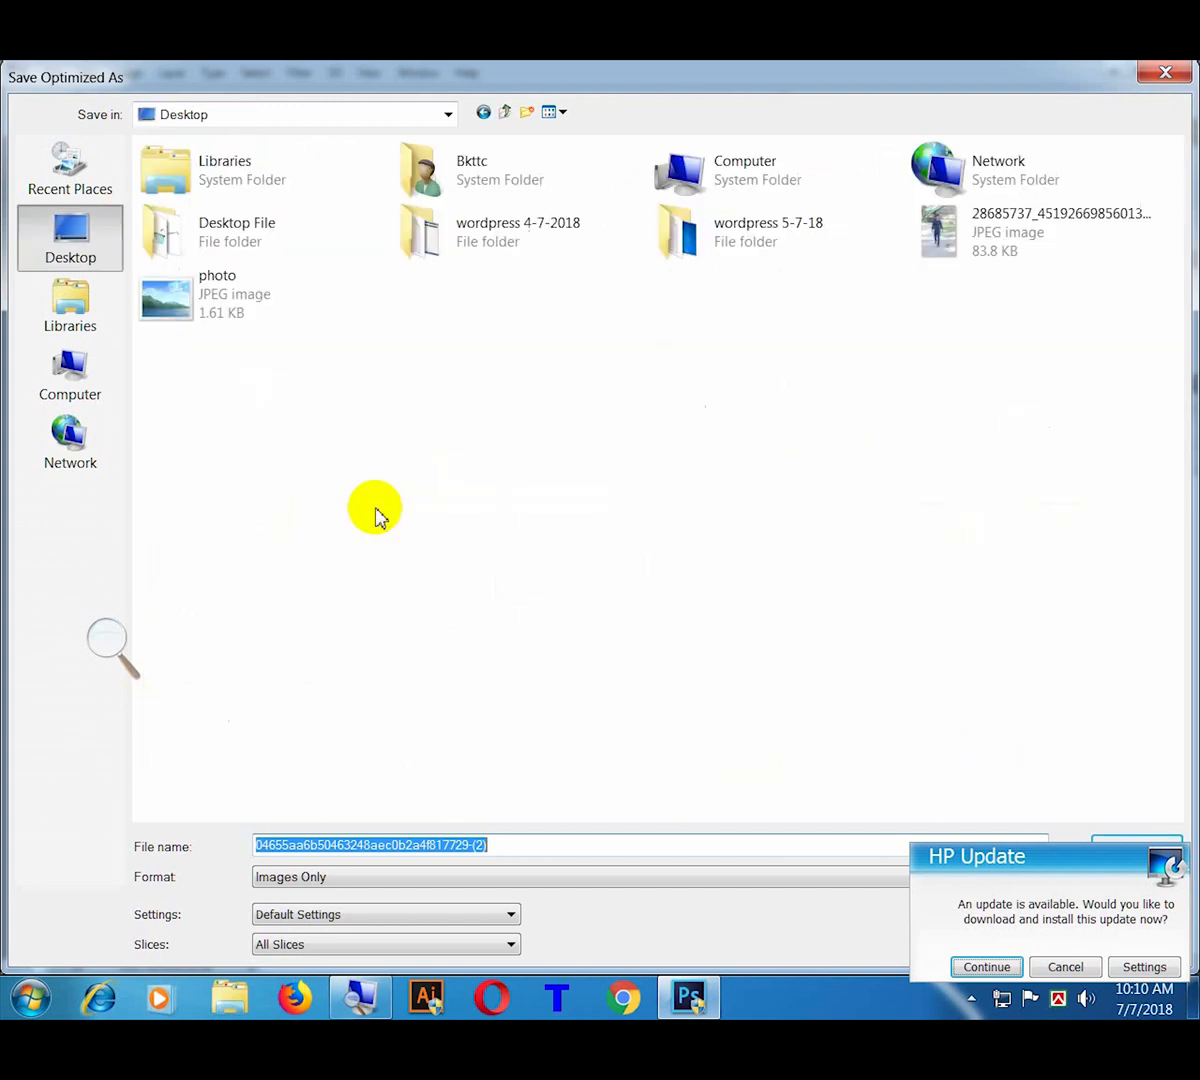
right_click(508, 377)
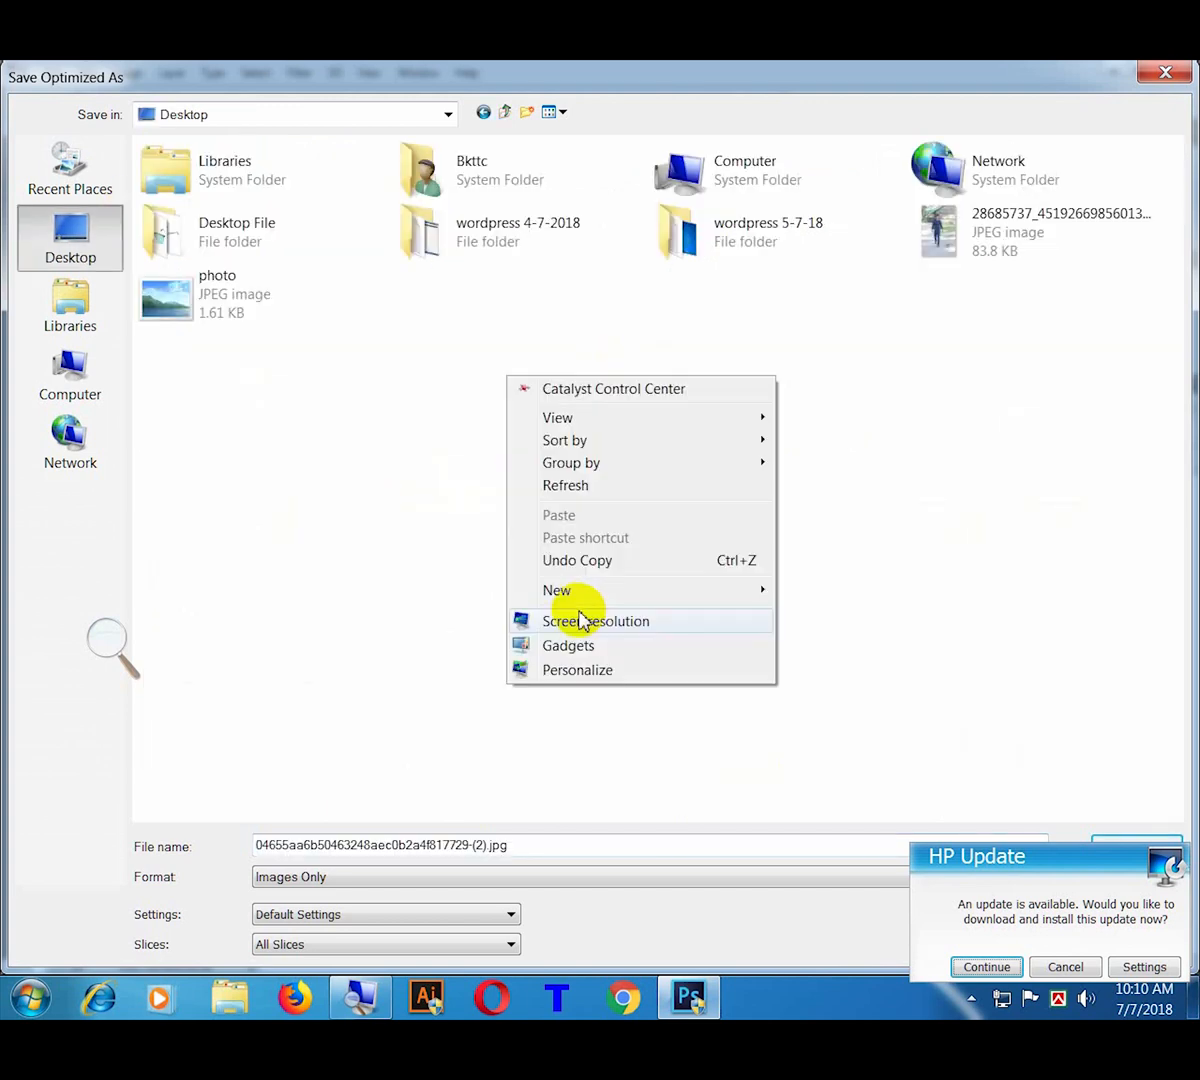
mouse_move(565, 590)
left_click(780, 582)
double_click(455, 312)
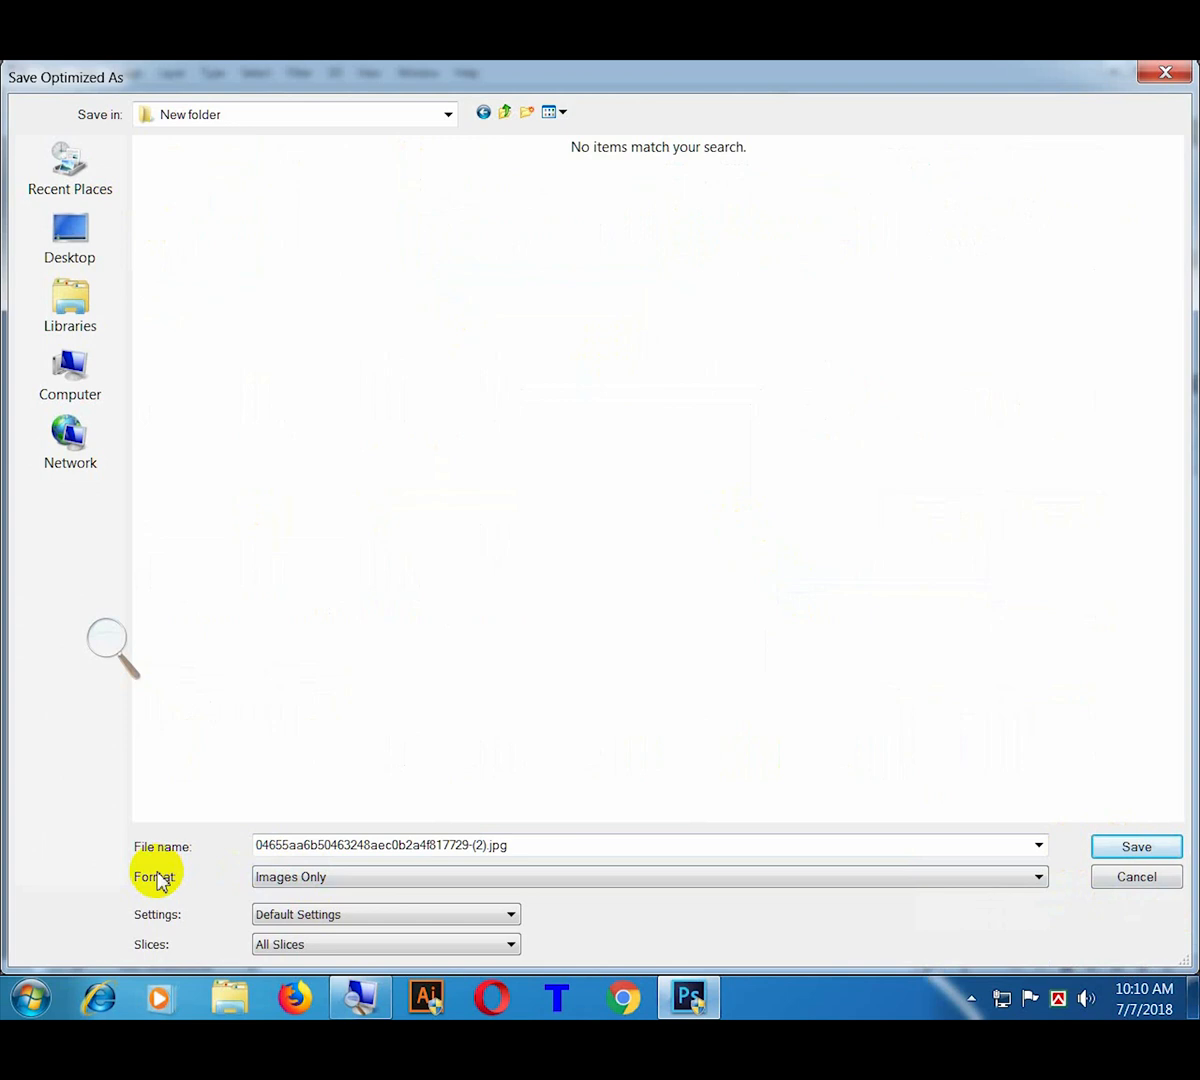
Step: Save the export in the HTML and Images format under the file name visiting card
left_click(300, 880)
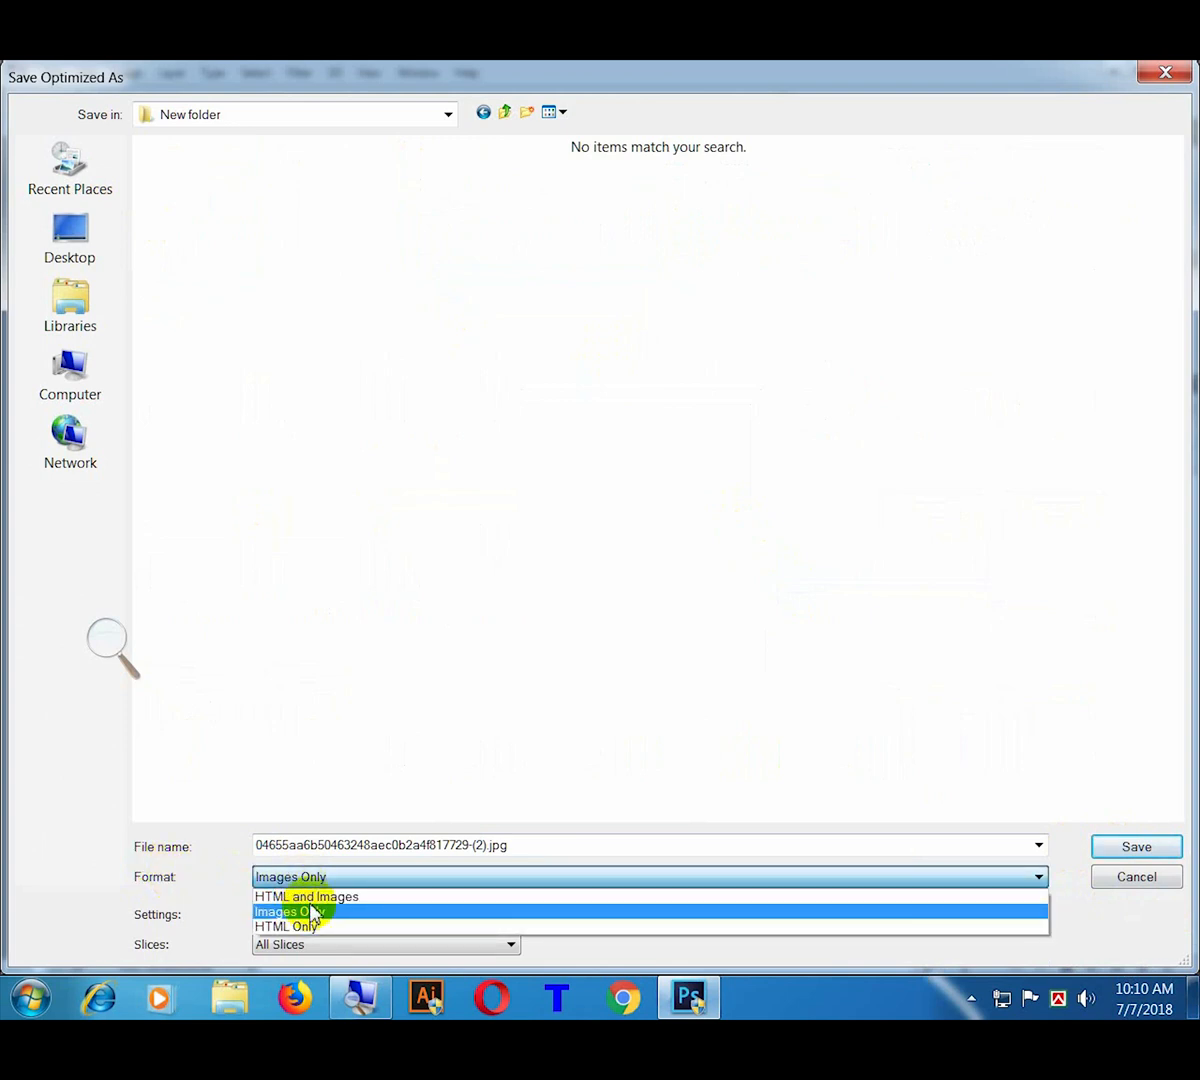
left_click(368, 897)
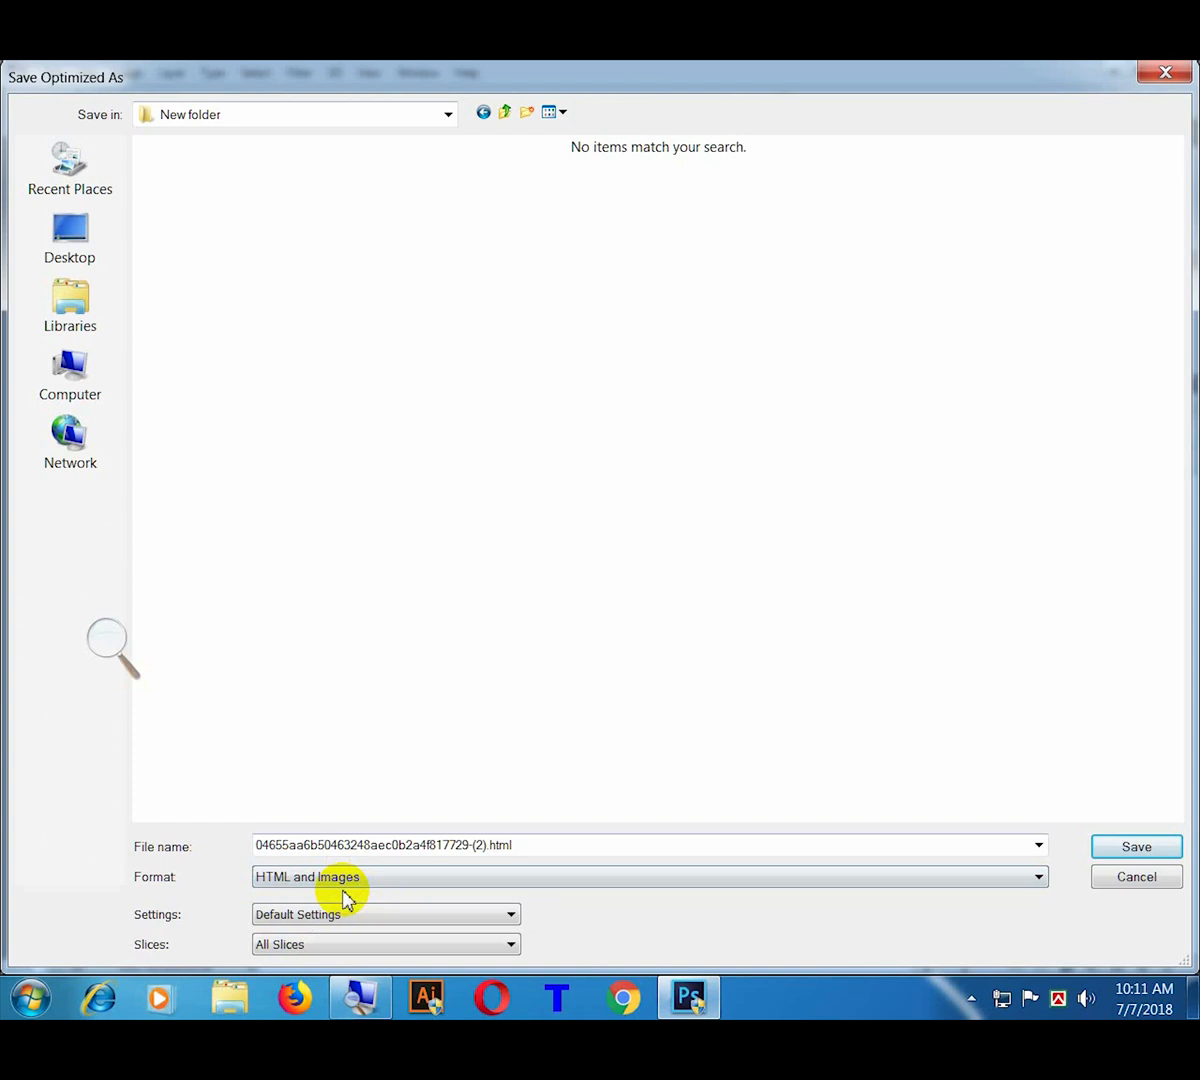
double_click(396, 846)
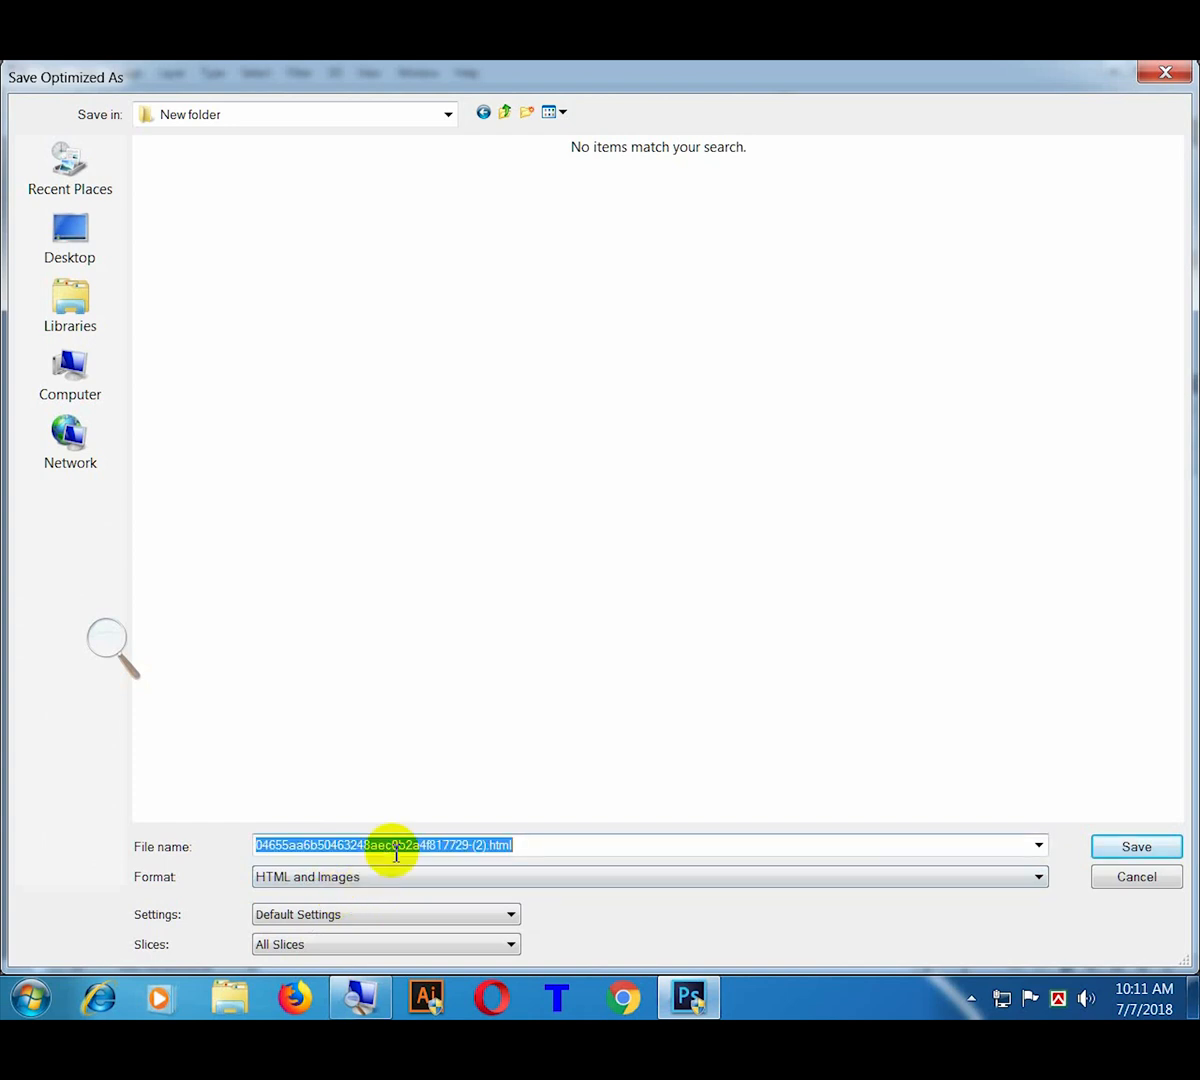
type("visiti")
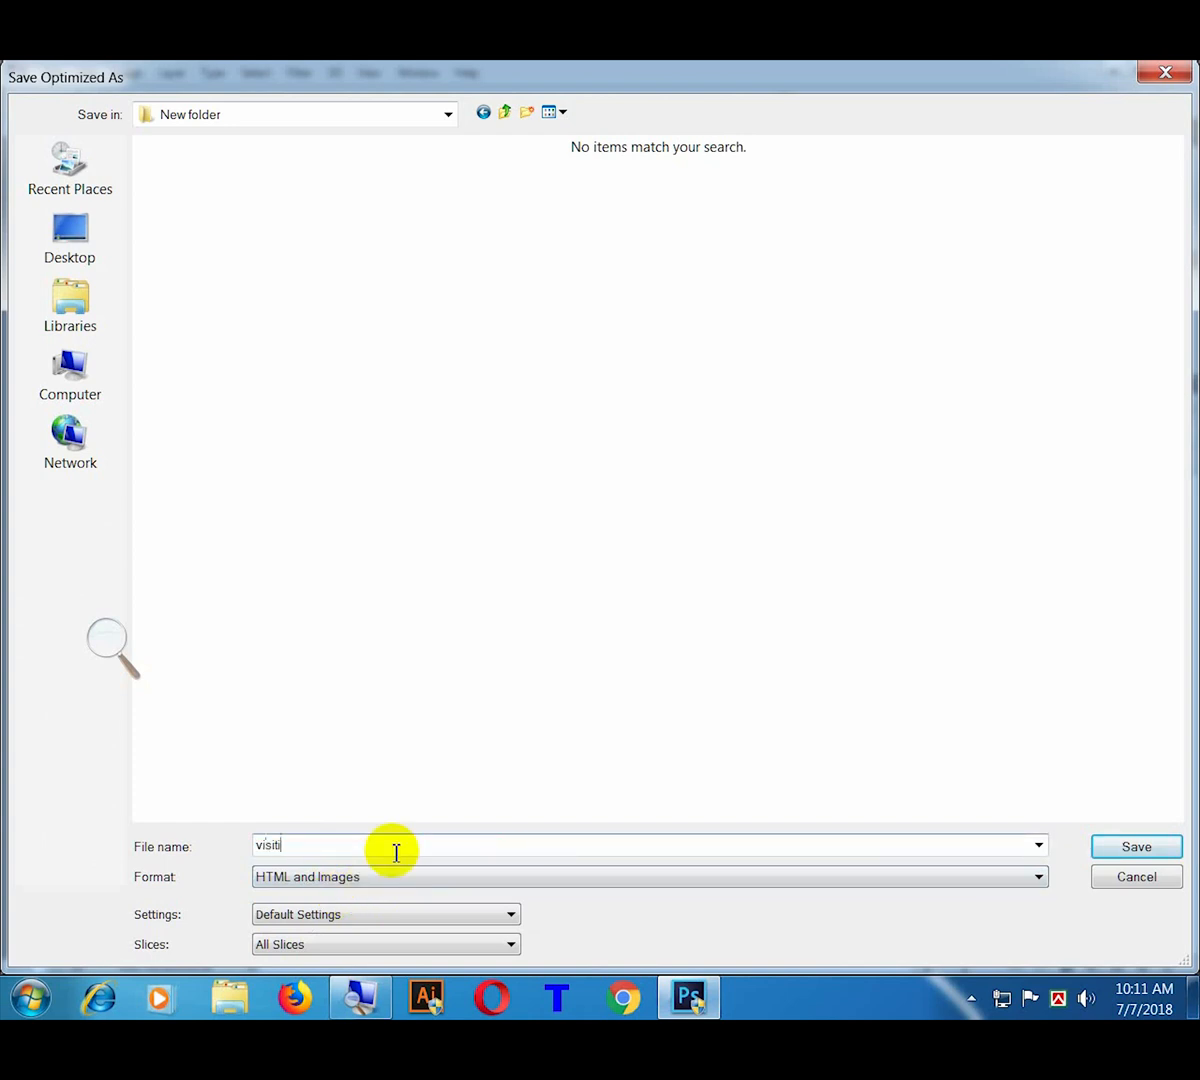
type("ng card")
key("Return")
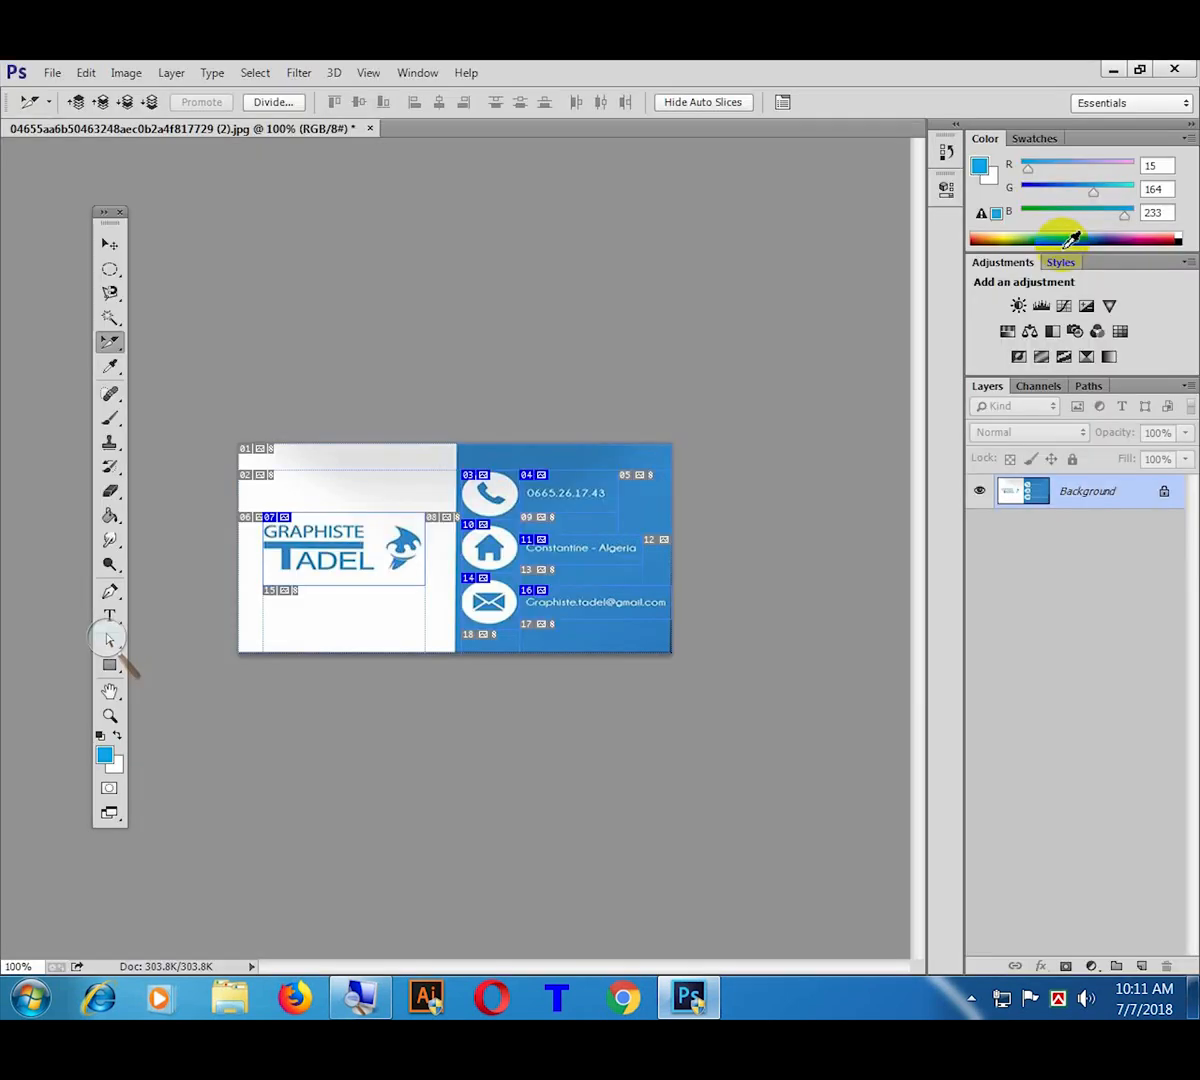
Step: Open the exported visiting-card page from the desktop's New folder in Firefox and check its separate logo and phone number pieces
left_click(1115, 70)
double_click(124, 250)
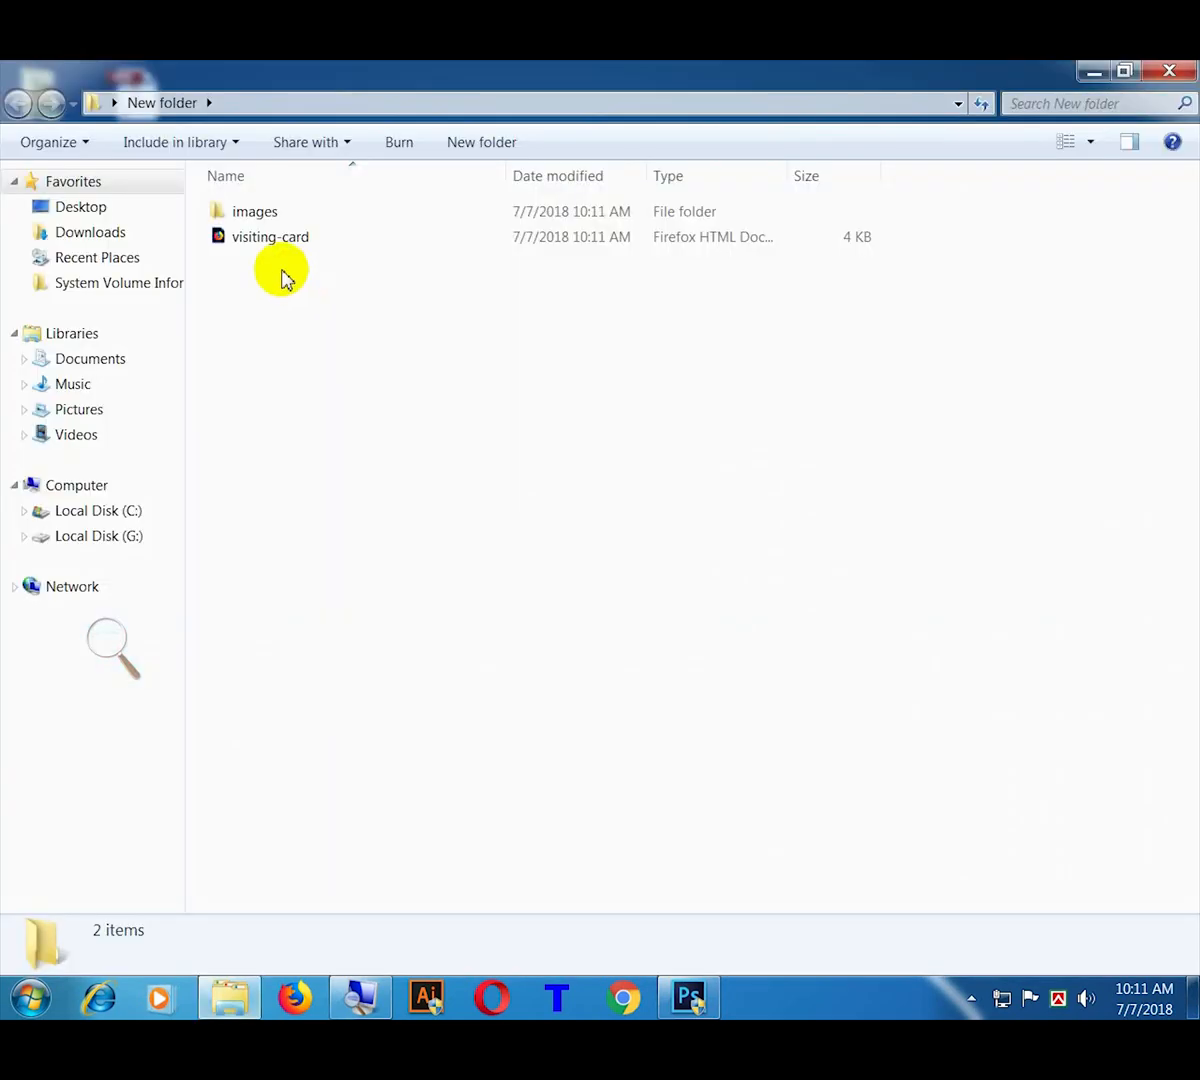
right_click(262, 243)
mouse_move(400, 298)
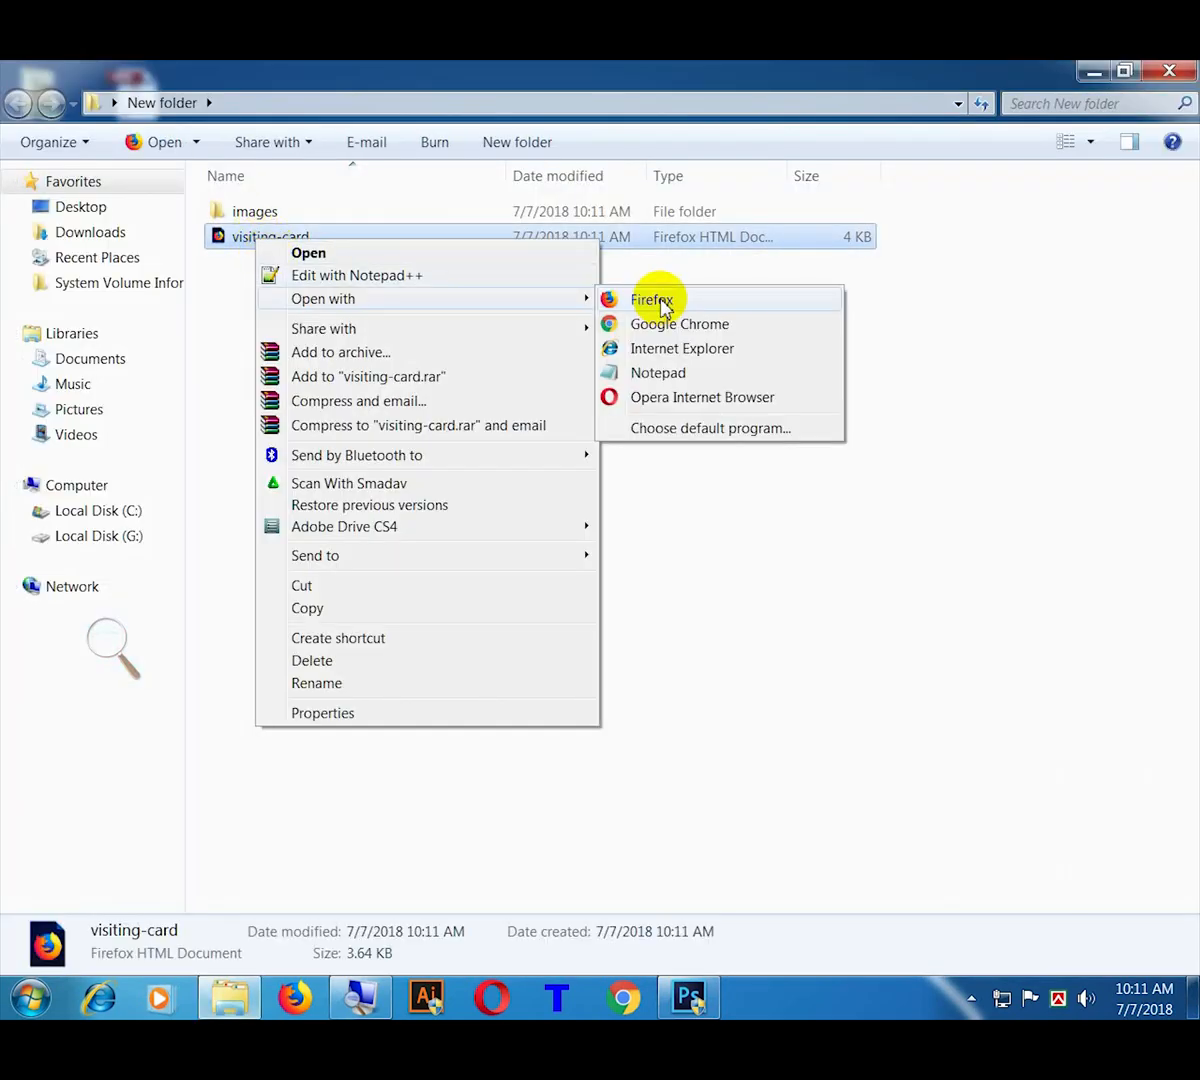
left_click(652, 300)
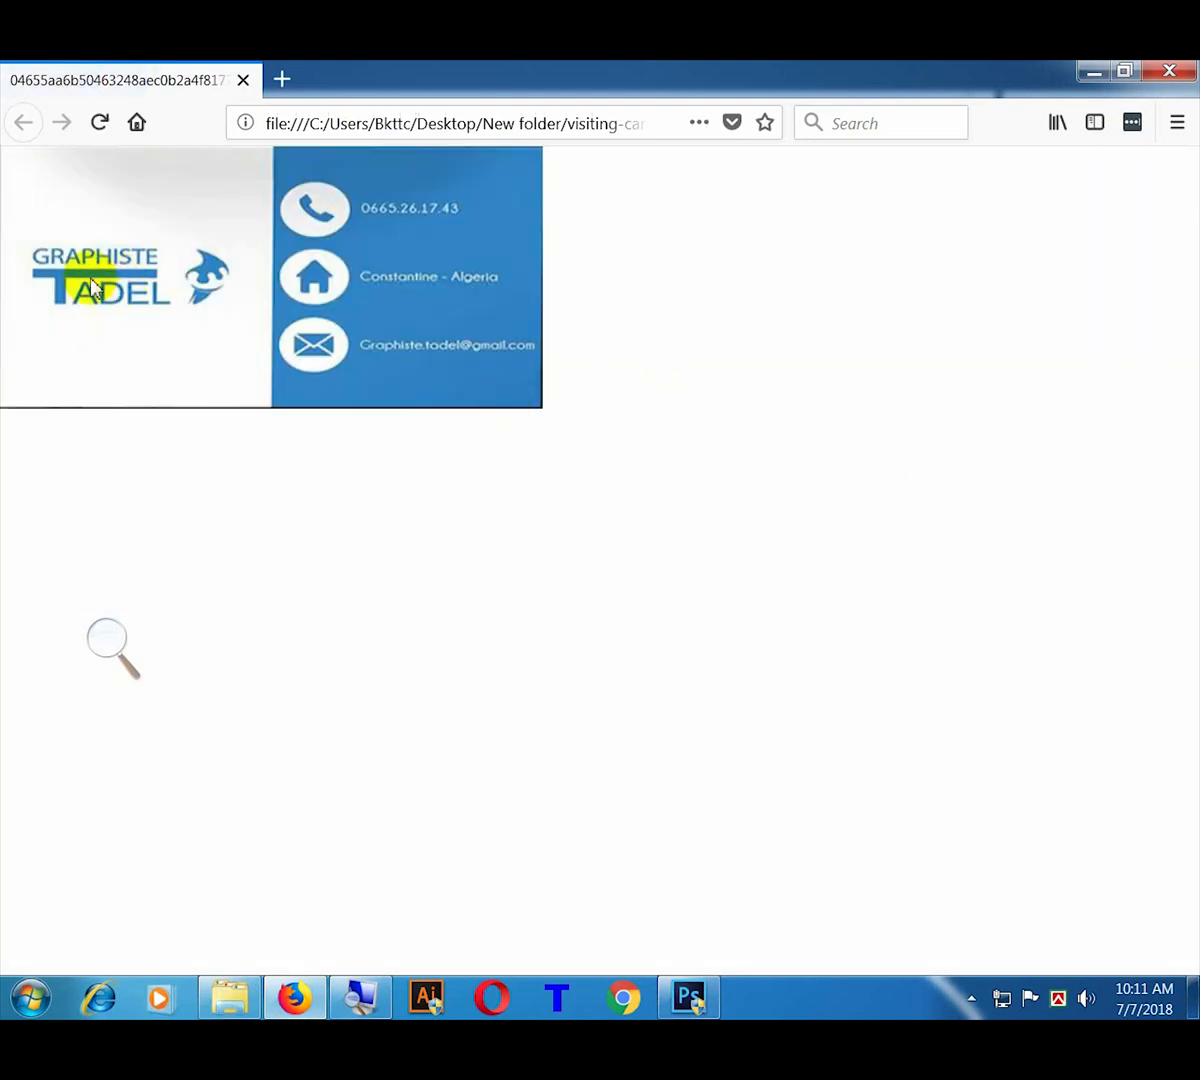
left_click_drag(88, 286, 972, 296)
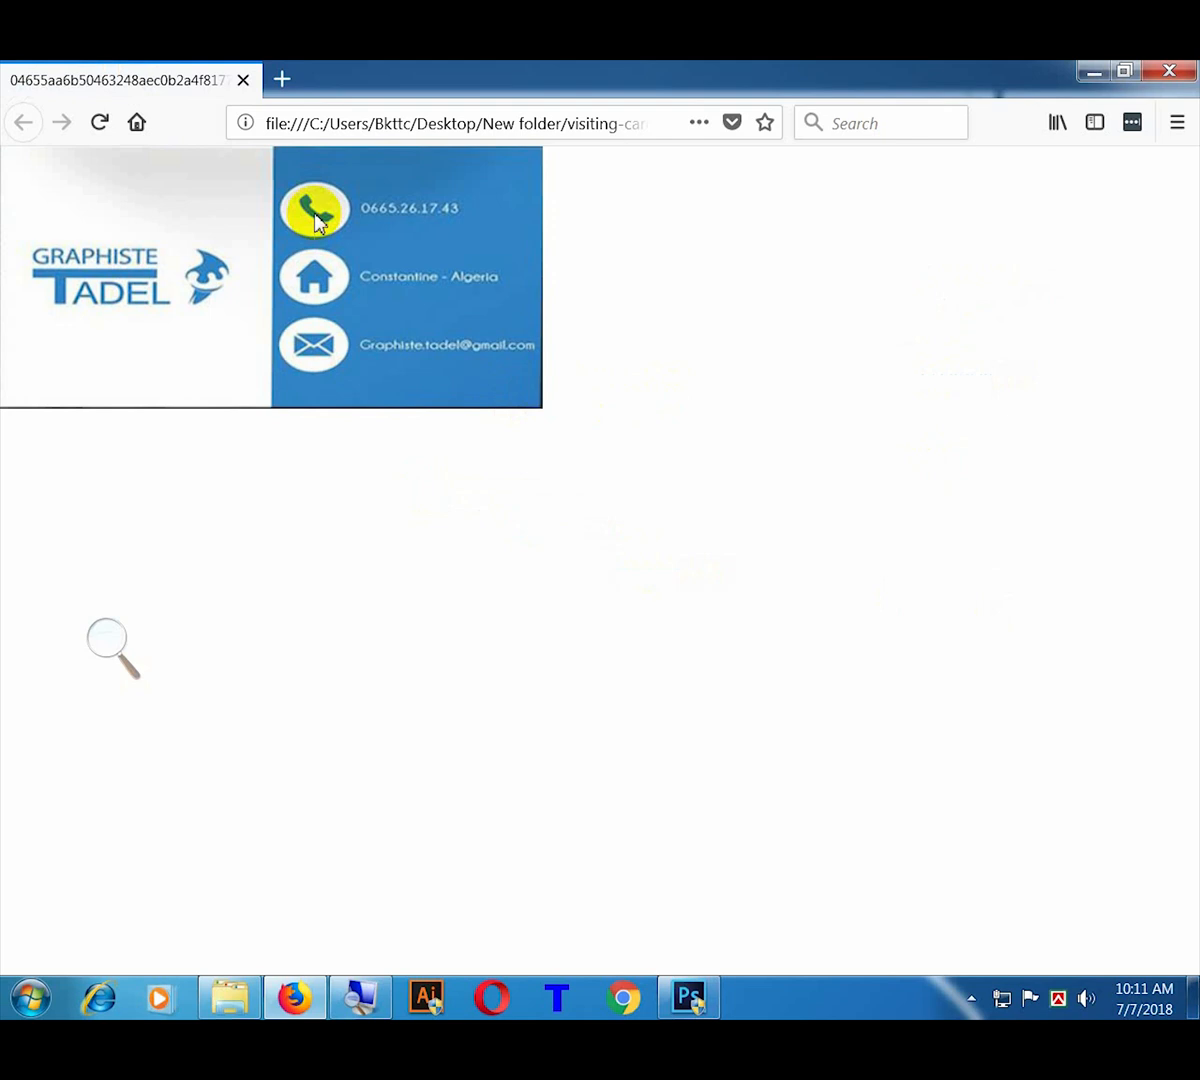
left_click_drag(404, 212, 806, 288)
left_click(1094, 72)
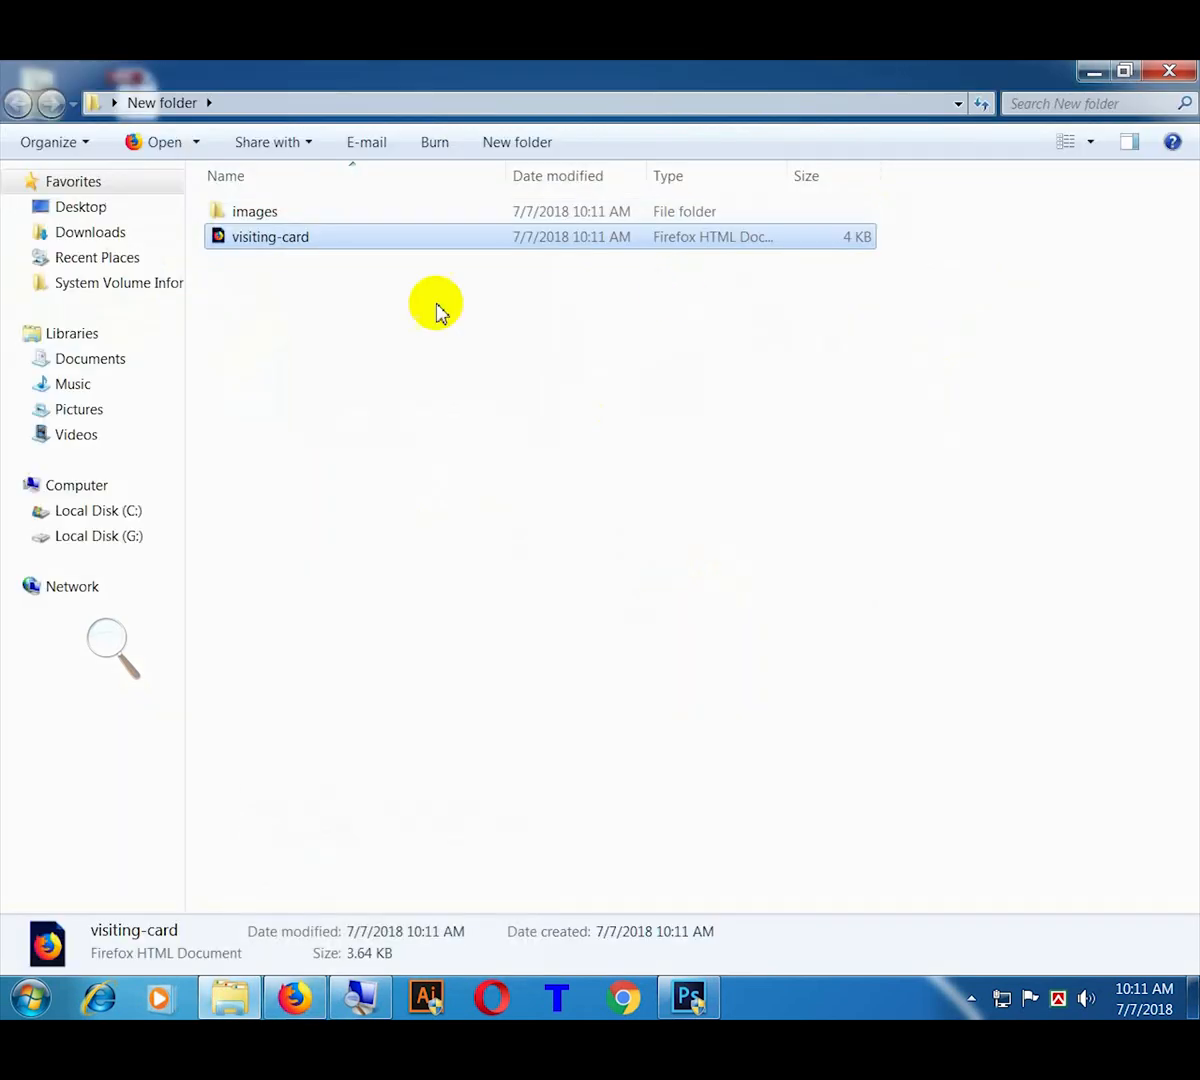
Step: Examine the exported slice files in the images folder, close it and return to Photoshop
double_click(232, 212)
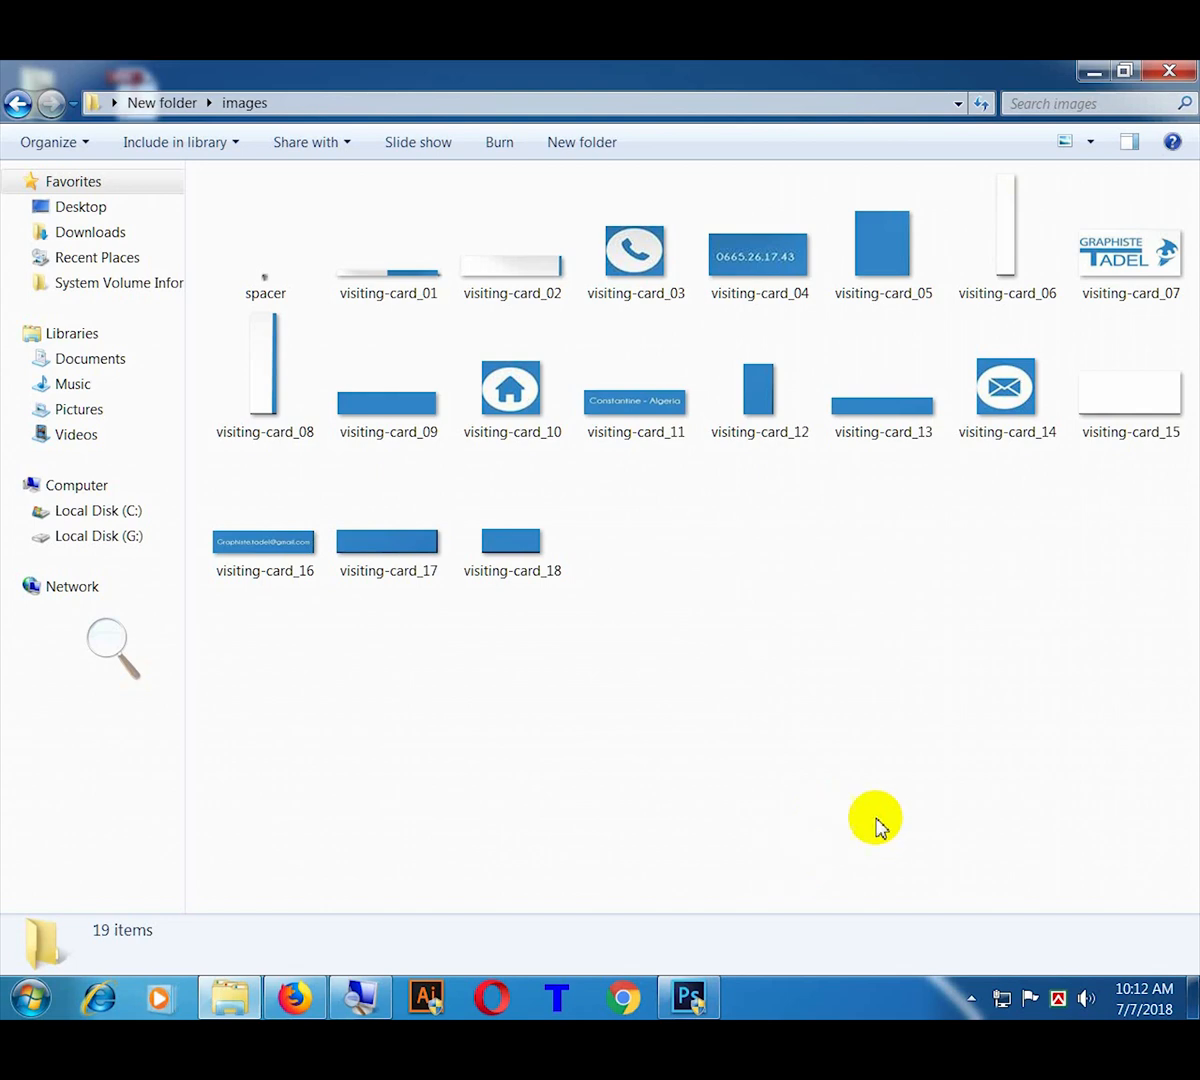
left_click(1169, 71)
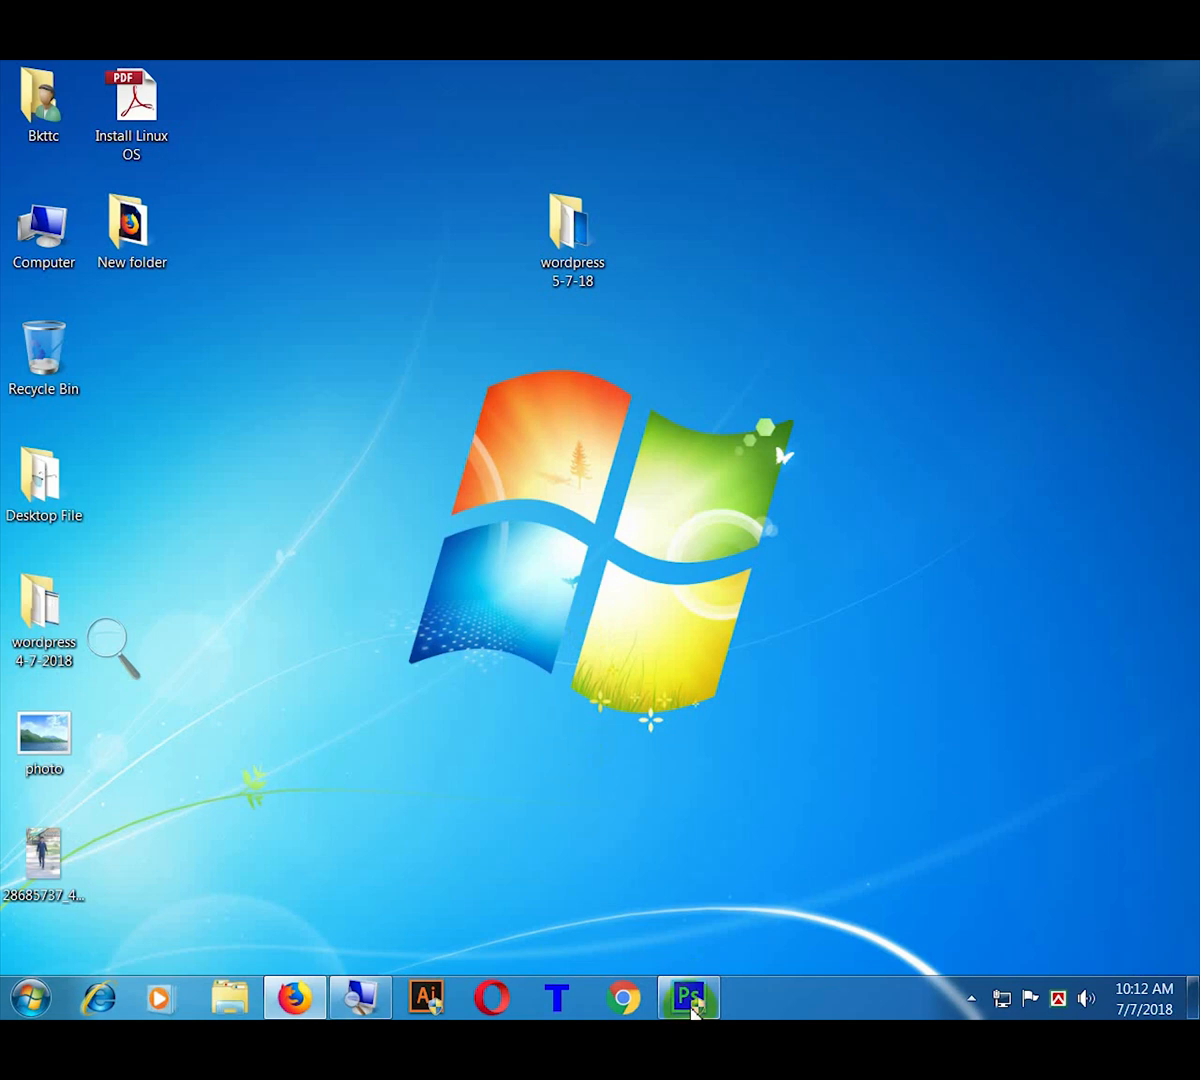
left_click(693, 1003)
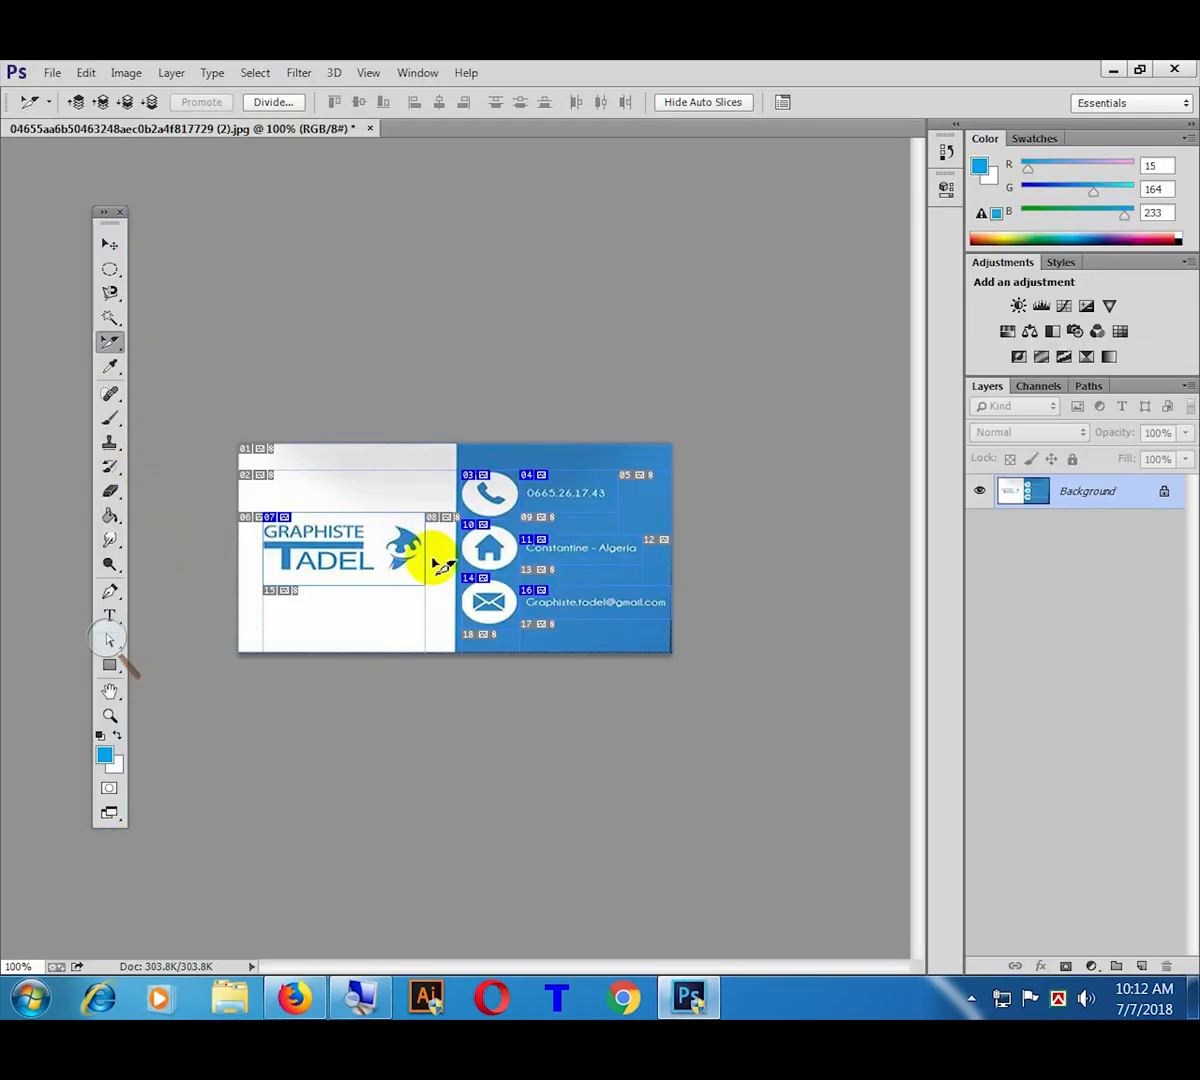
Step: Switch to the Eyedropper tool and view the other tools in its group
right_click(109, 341)
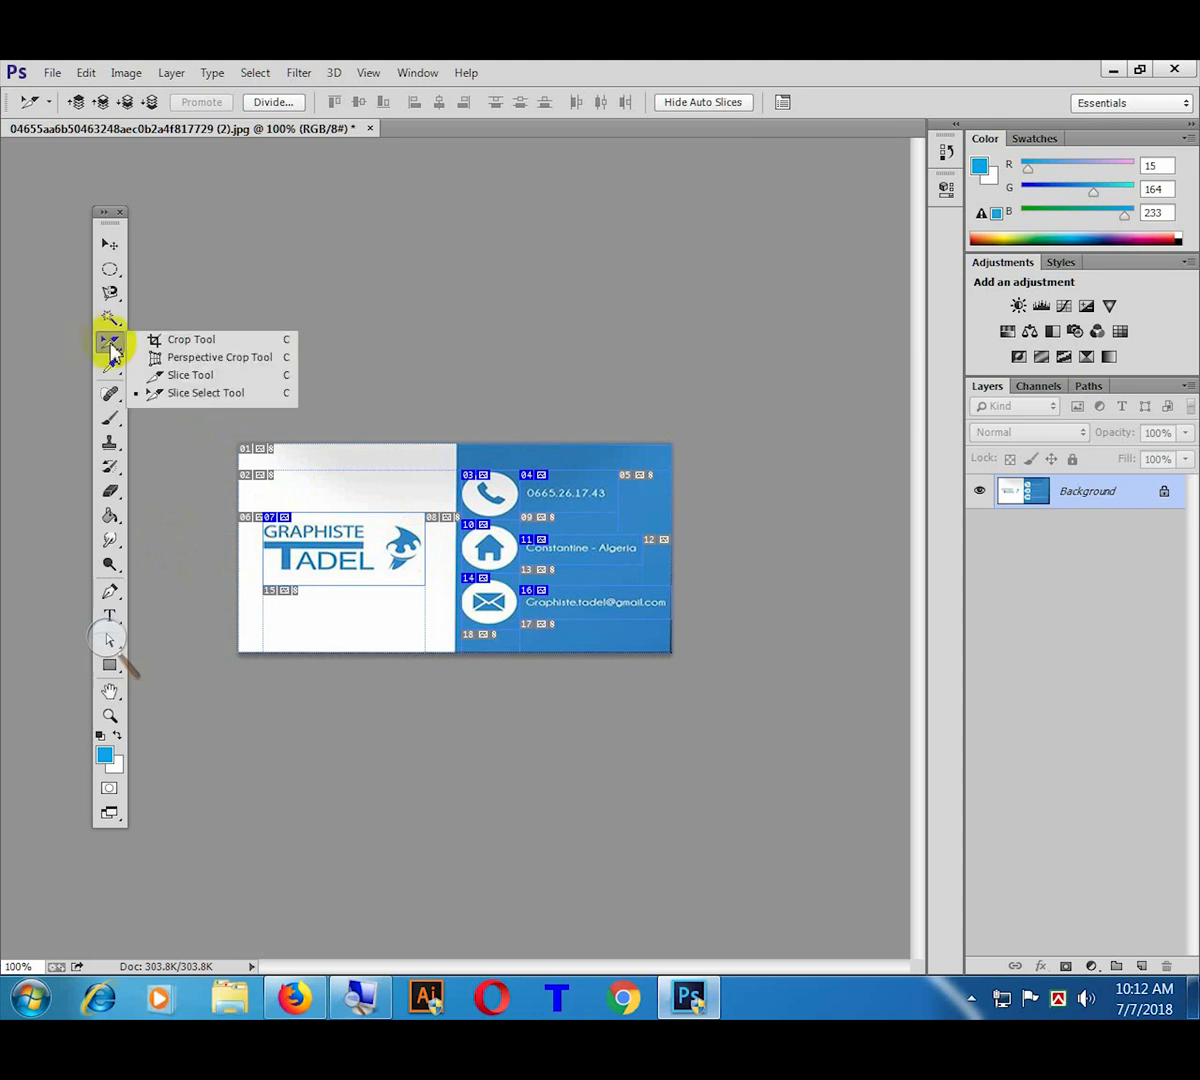
left_click(109, 368)
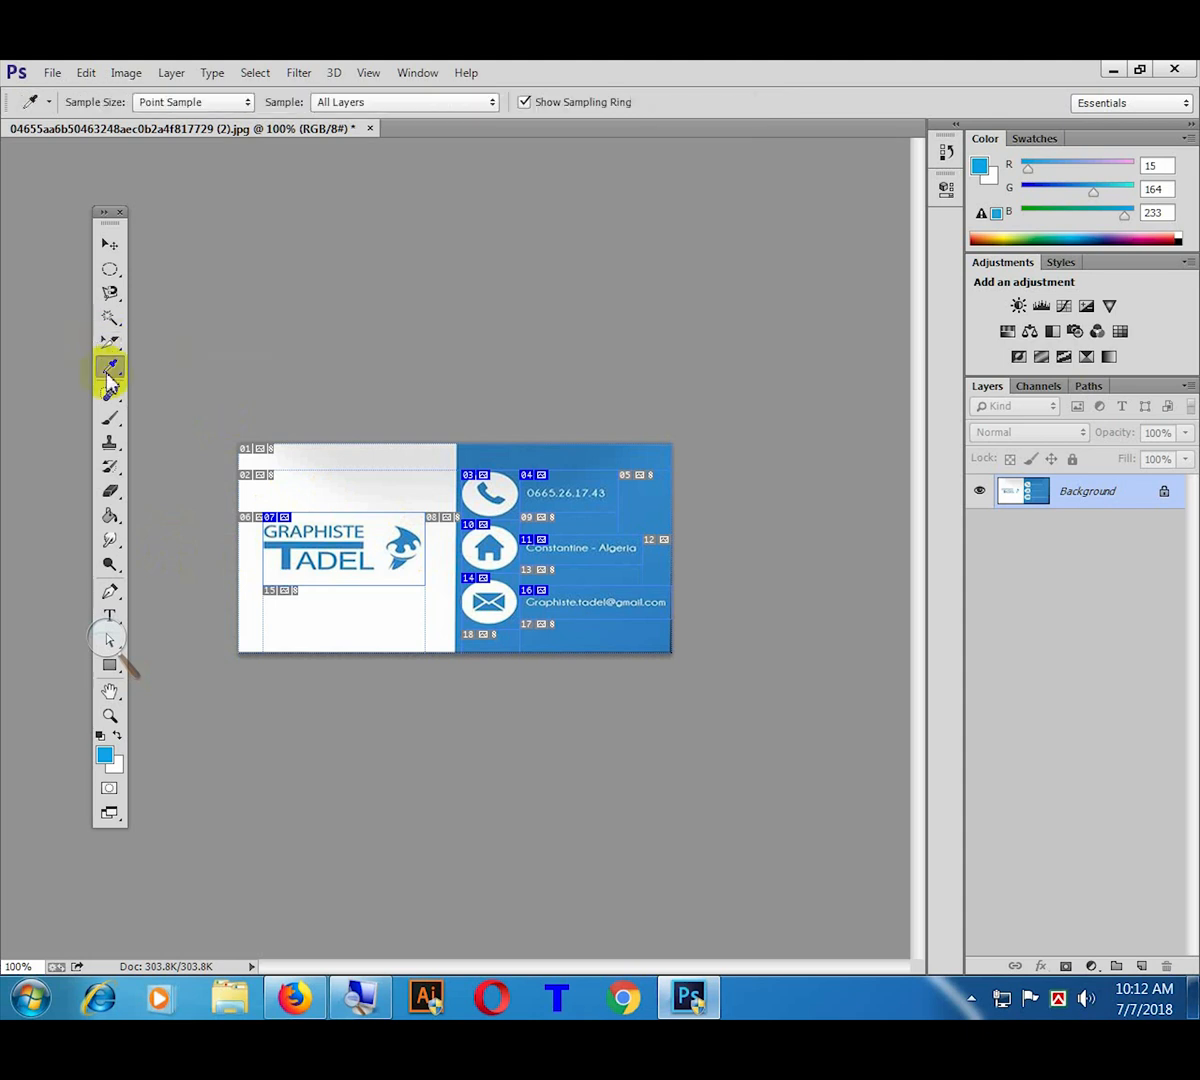
right_click(107, 374)
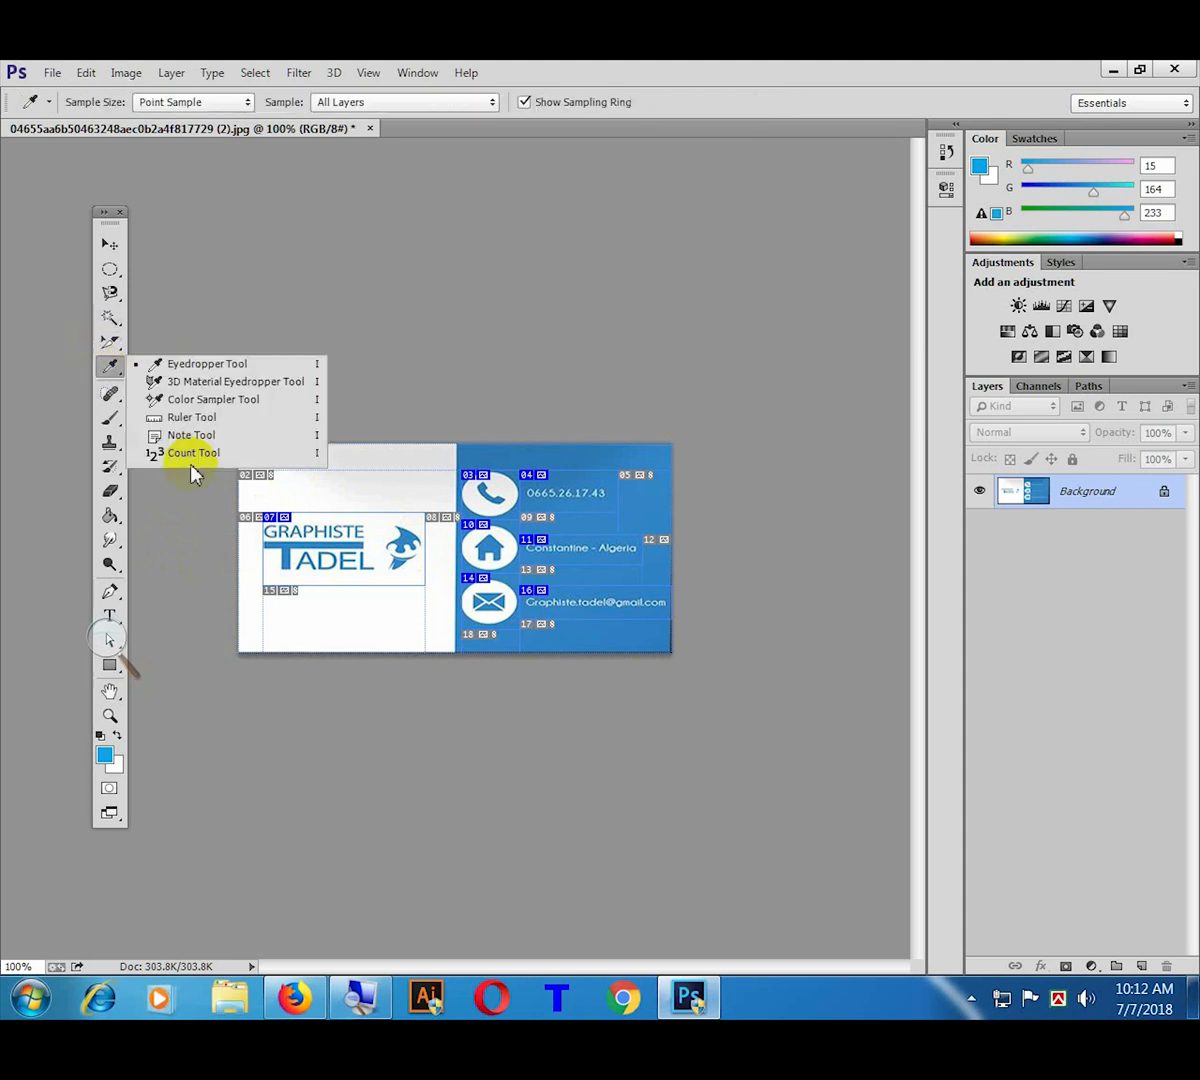
left_click(116, 373)
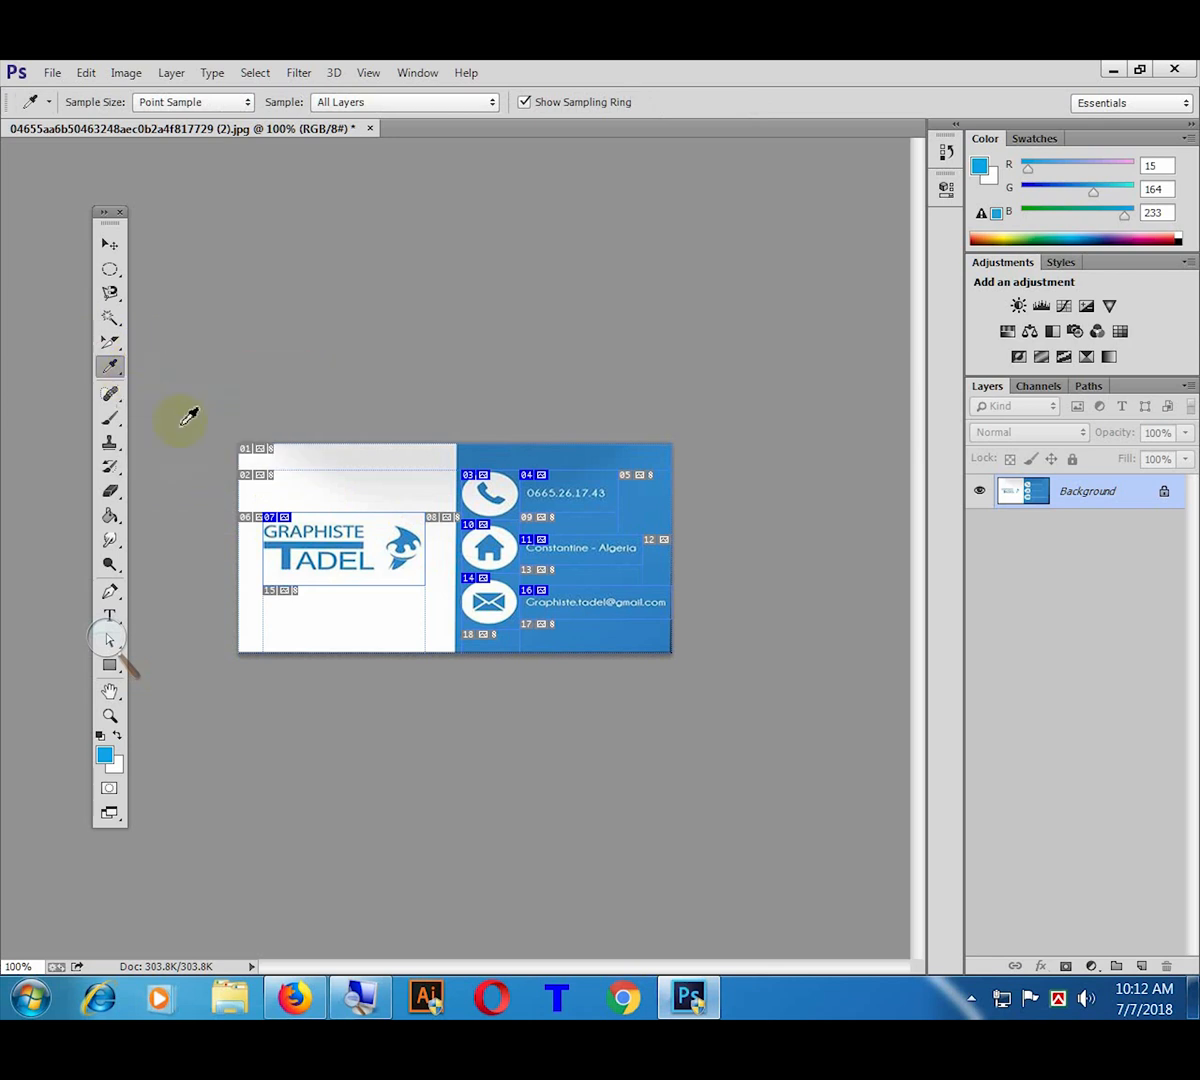
Step: Close the sliced card image without saving and open Tulips.jpg
left_click(369, 128)
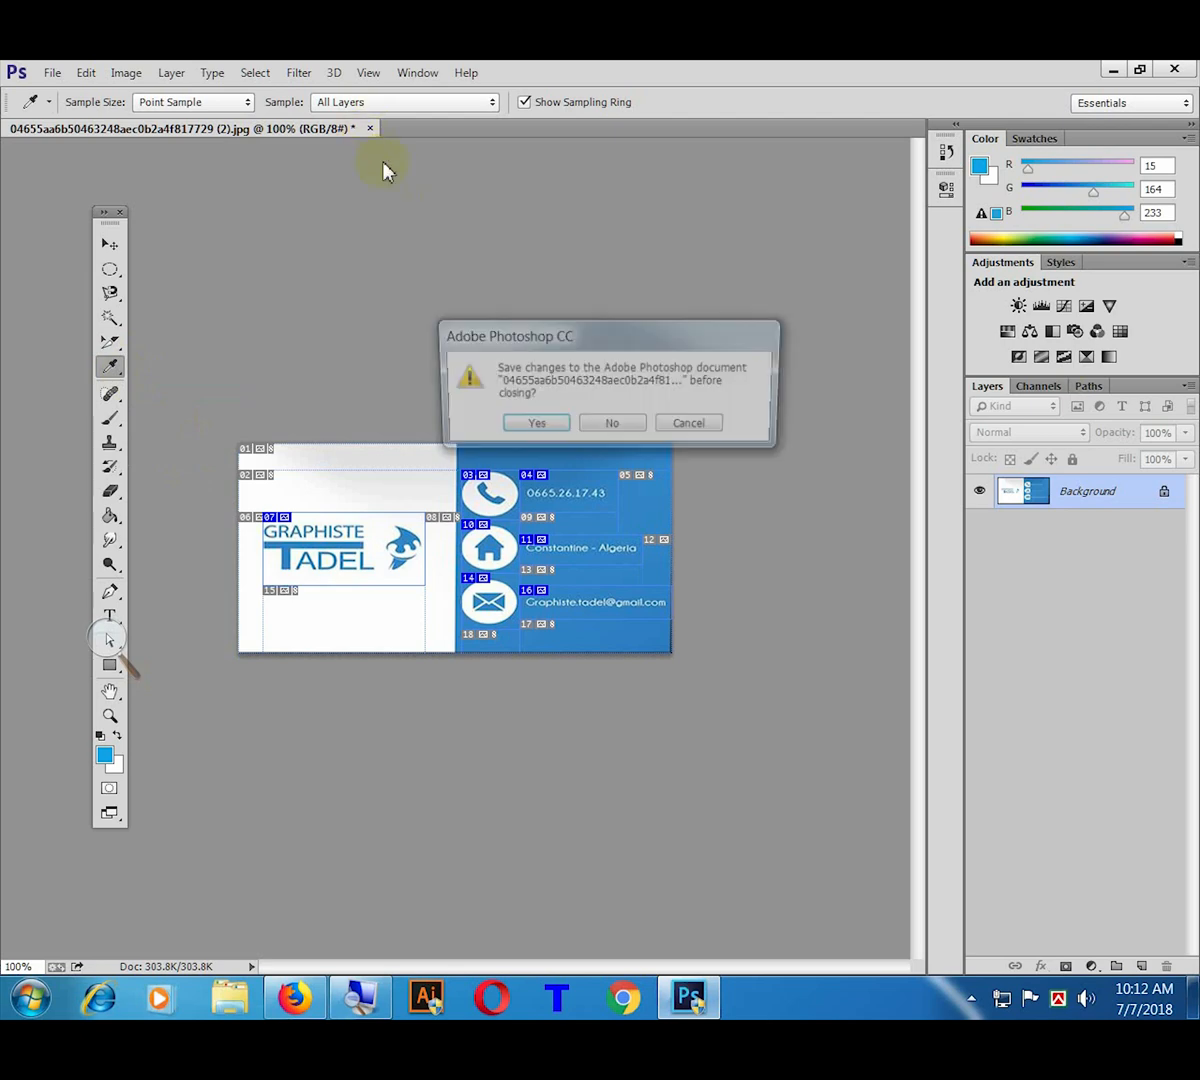
key("n")
left_click(52, 73)
left_click(80, 119)
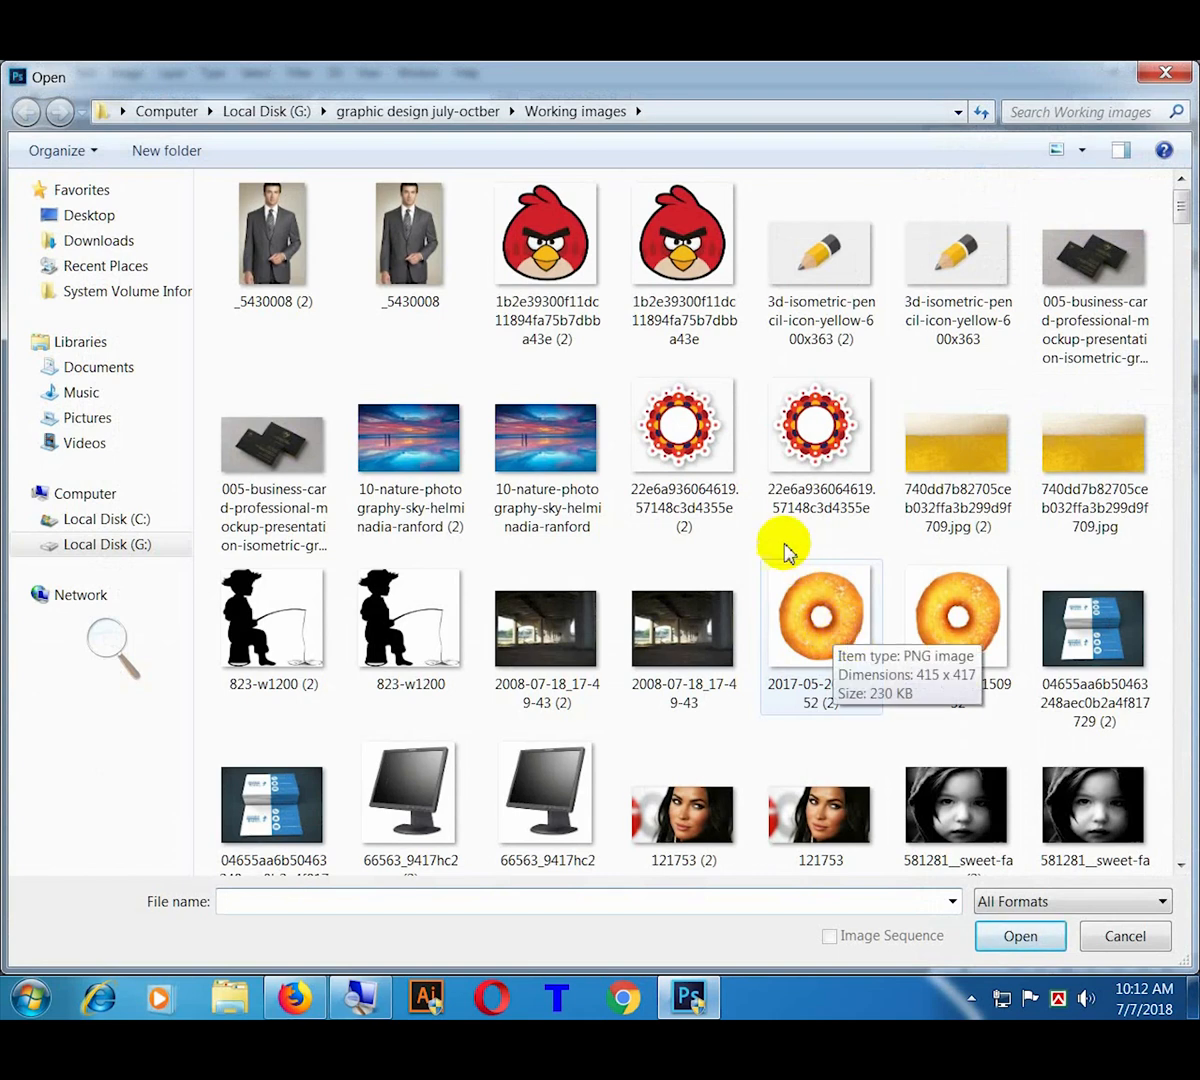
scroll(785, 550, "down", 5)
scroll(783, 535, "down", 5)
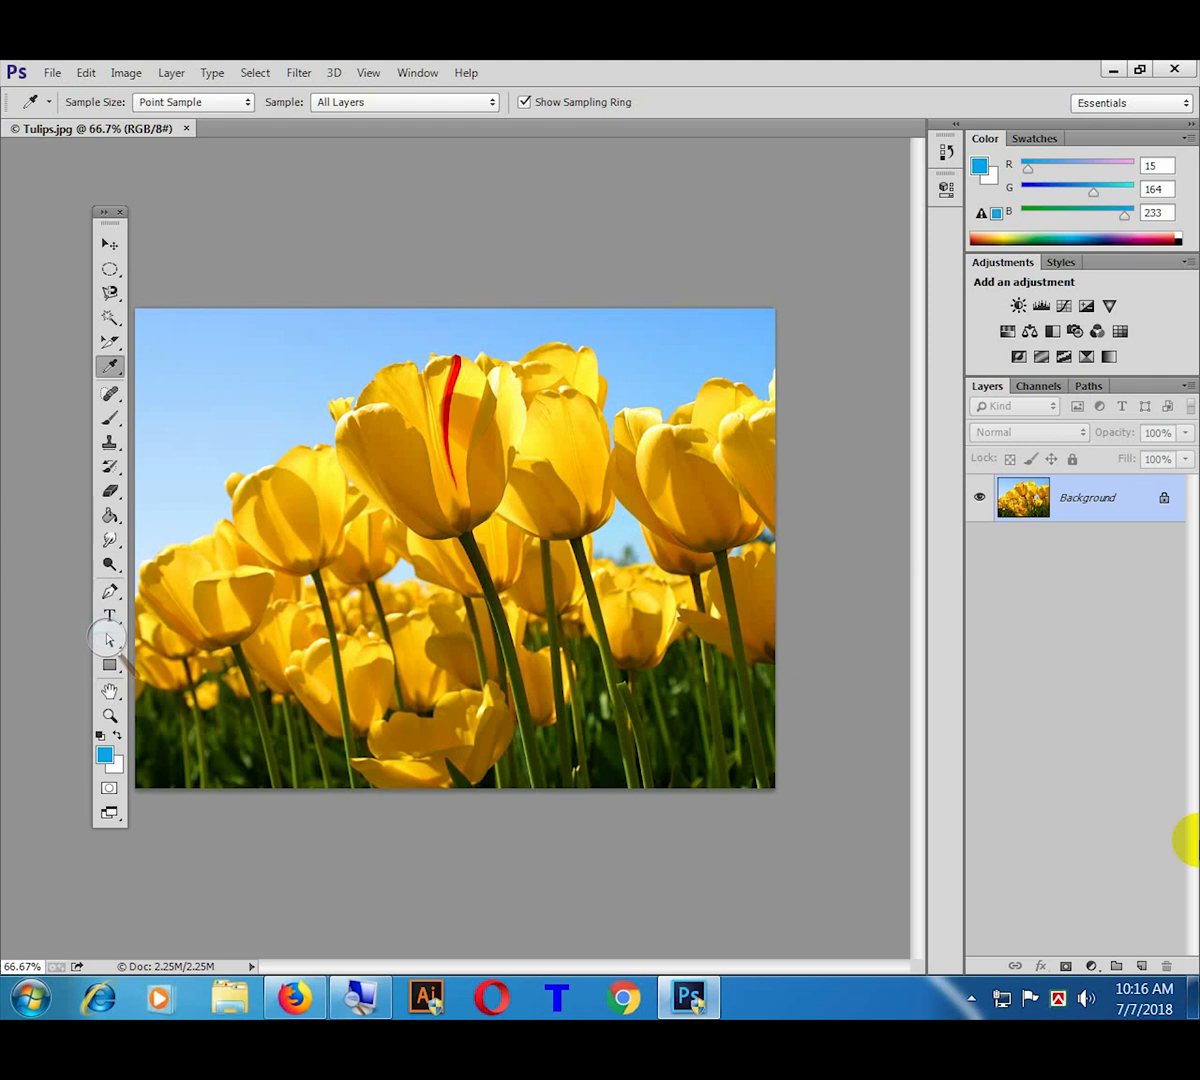
Step: Add a Black & White adjustment layer with the Default preset above the Background layer
left_click(1091, 966)
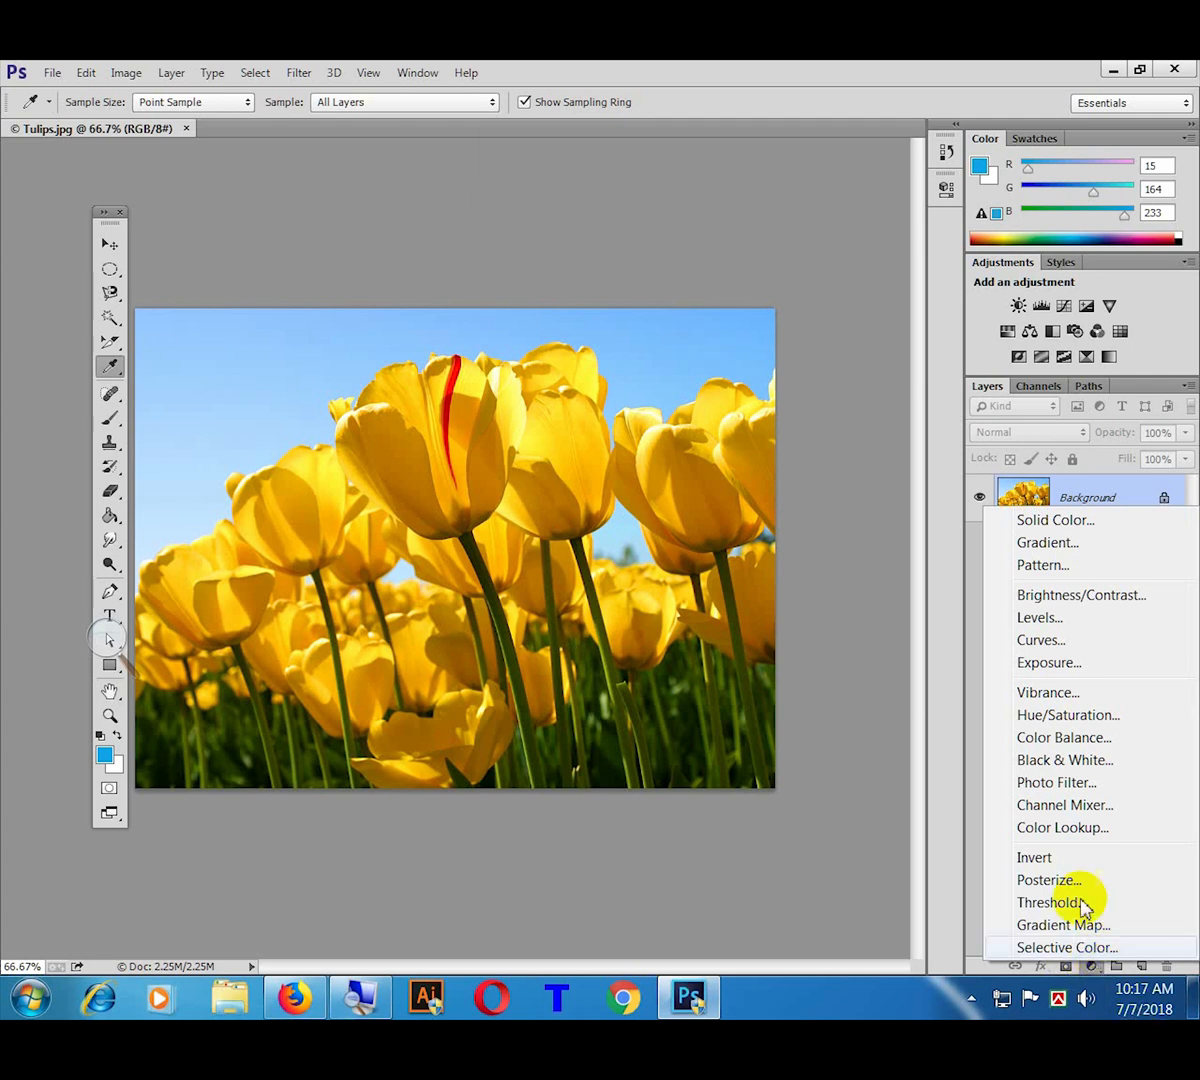
left_click(1066, 728)
left_click(1066, 760)
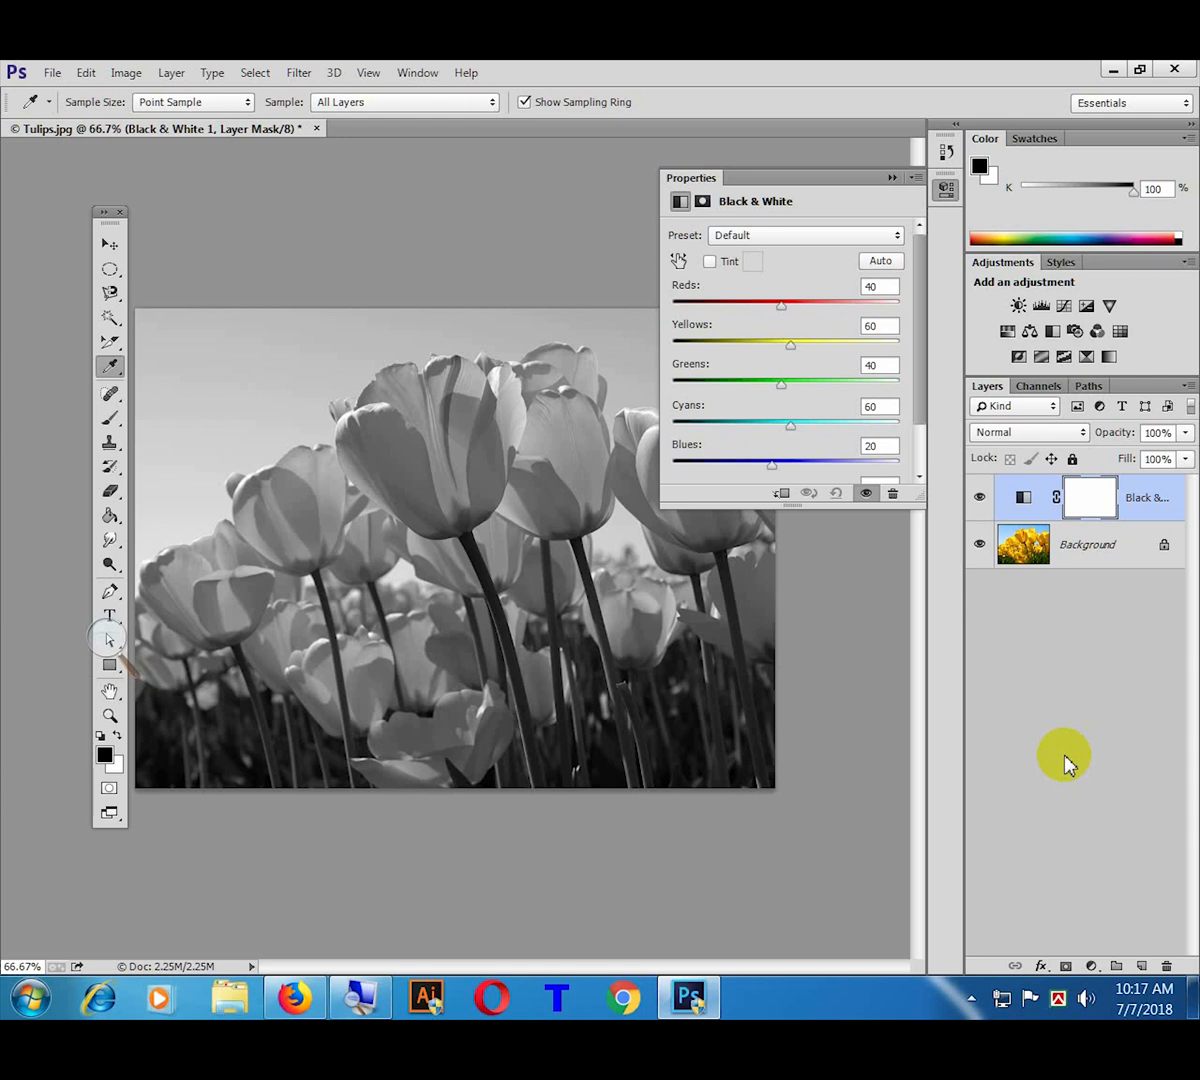
Step: Select the large front tulip's blossom on the Background layer with the Quick Selection tool
left_click(1100, 556)
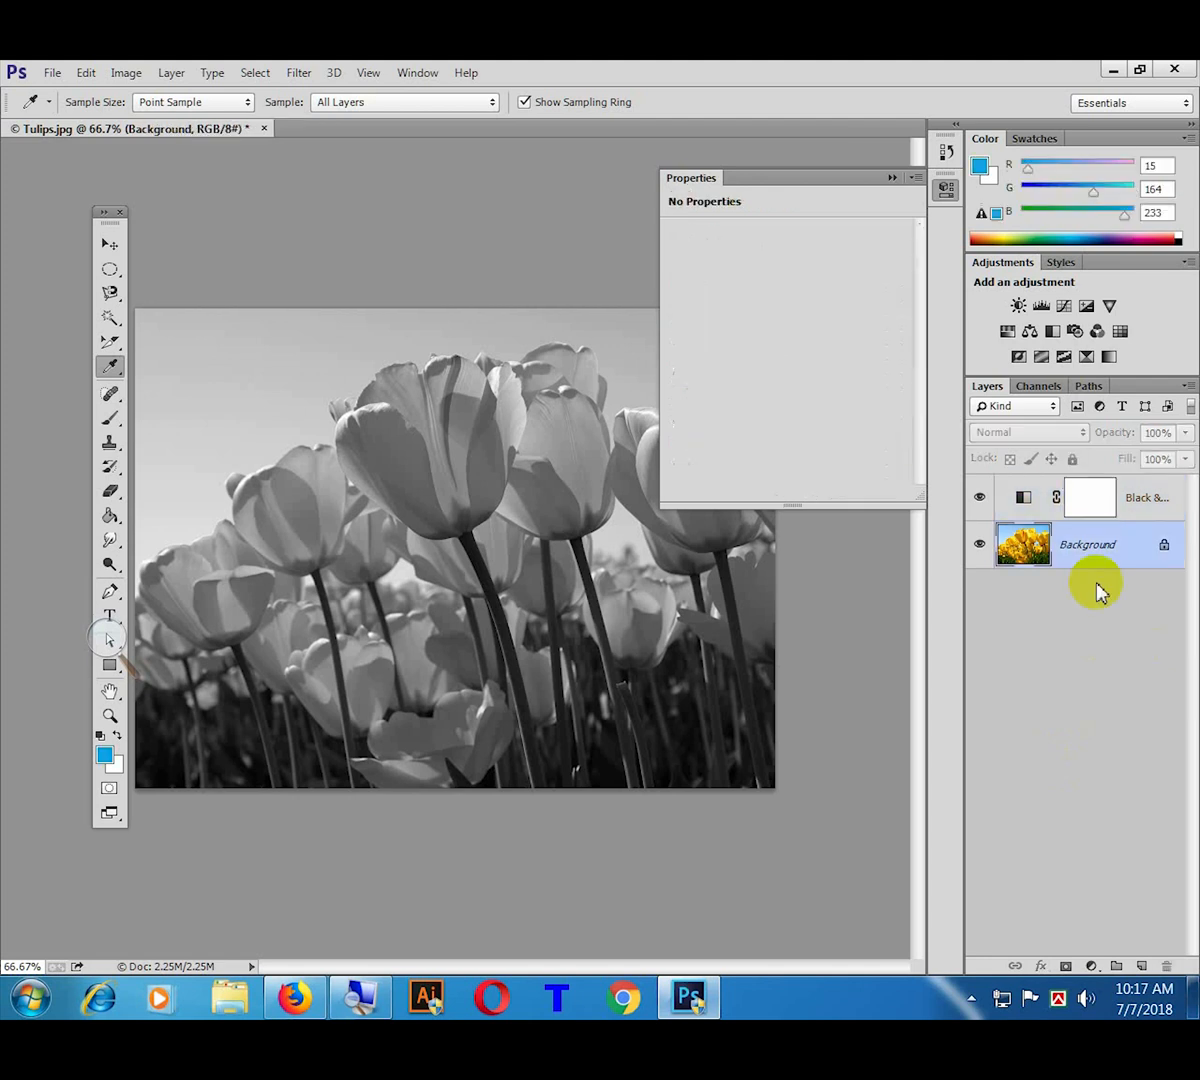
left_click(892, 178)
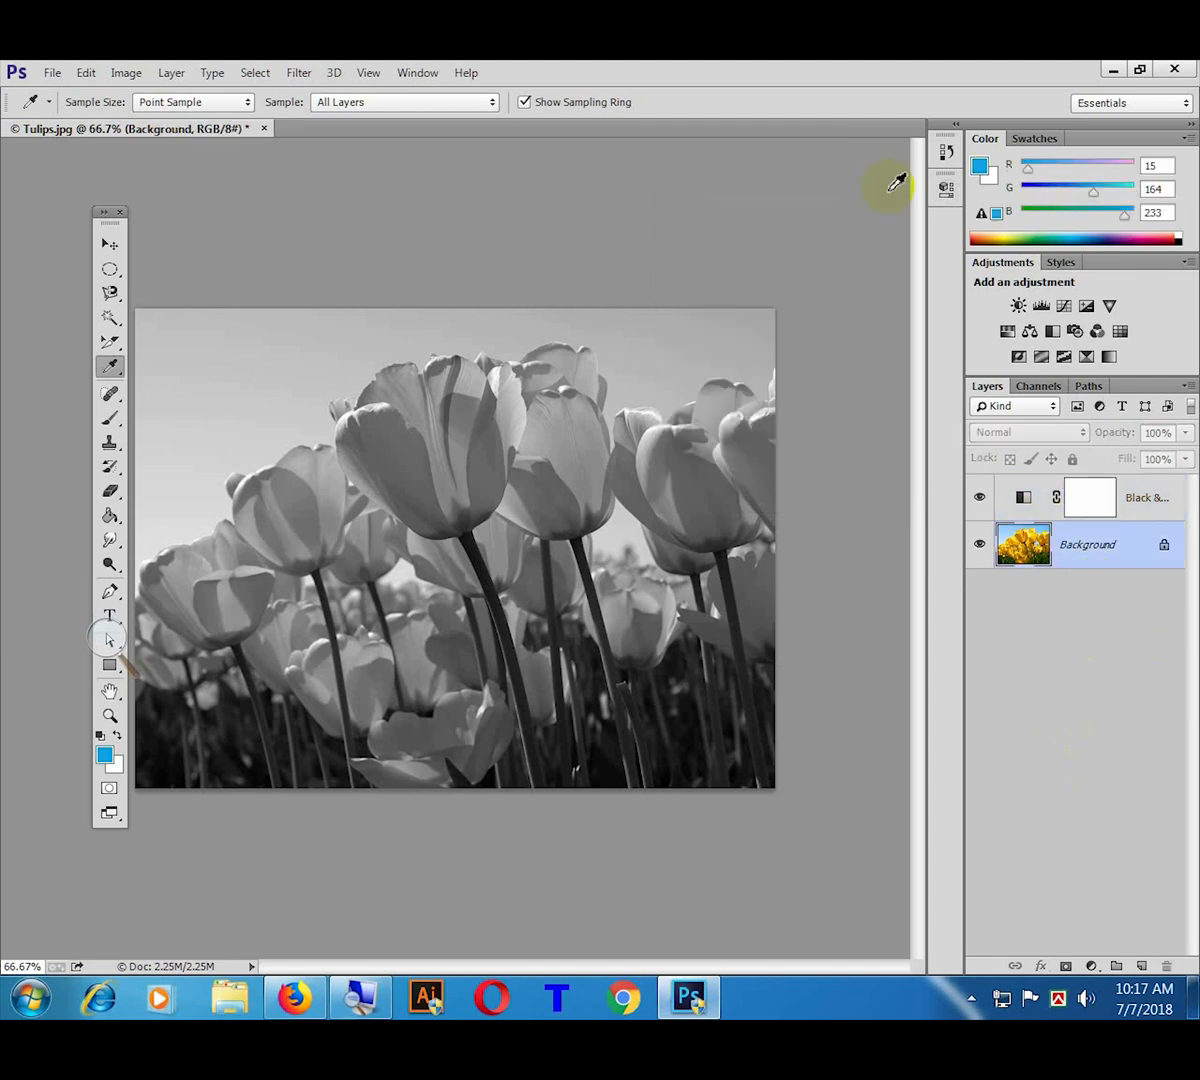
left_click(114, 320)
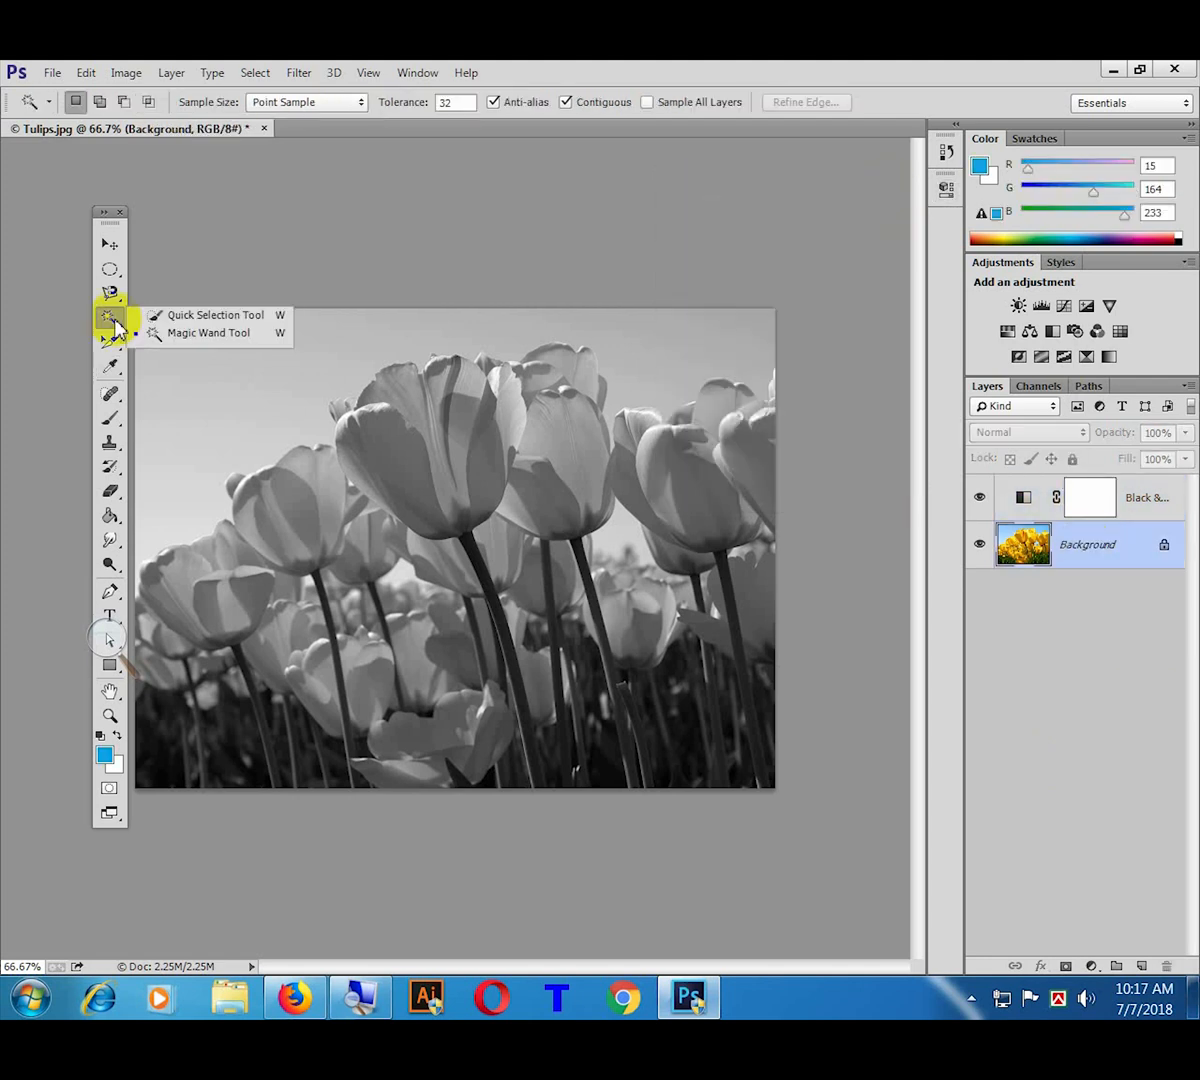
left_click(181, 318)
mouse_move(380, 446)
left_mouse_down()
mouse_move(448, 457)
mouse_move(489, 401)
mouse_move(455, 457)
left_mouse_up()
mouse_move(362, 412)
left_mouse_down()
mouse_move(423, 406)
mouse_move(442, 382)
mouse_move(484, 384)
mouse_move(472, 497)
left_mouse_up()
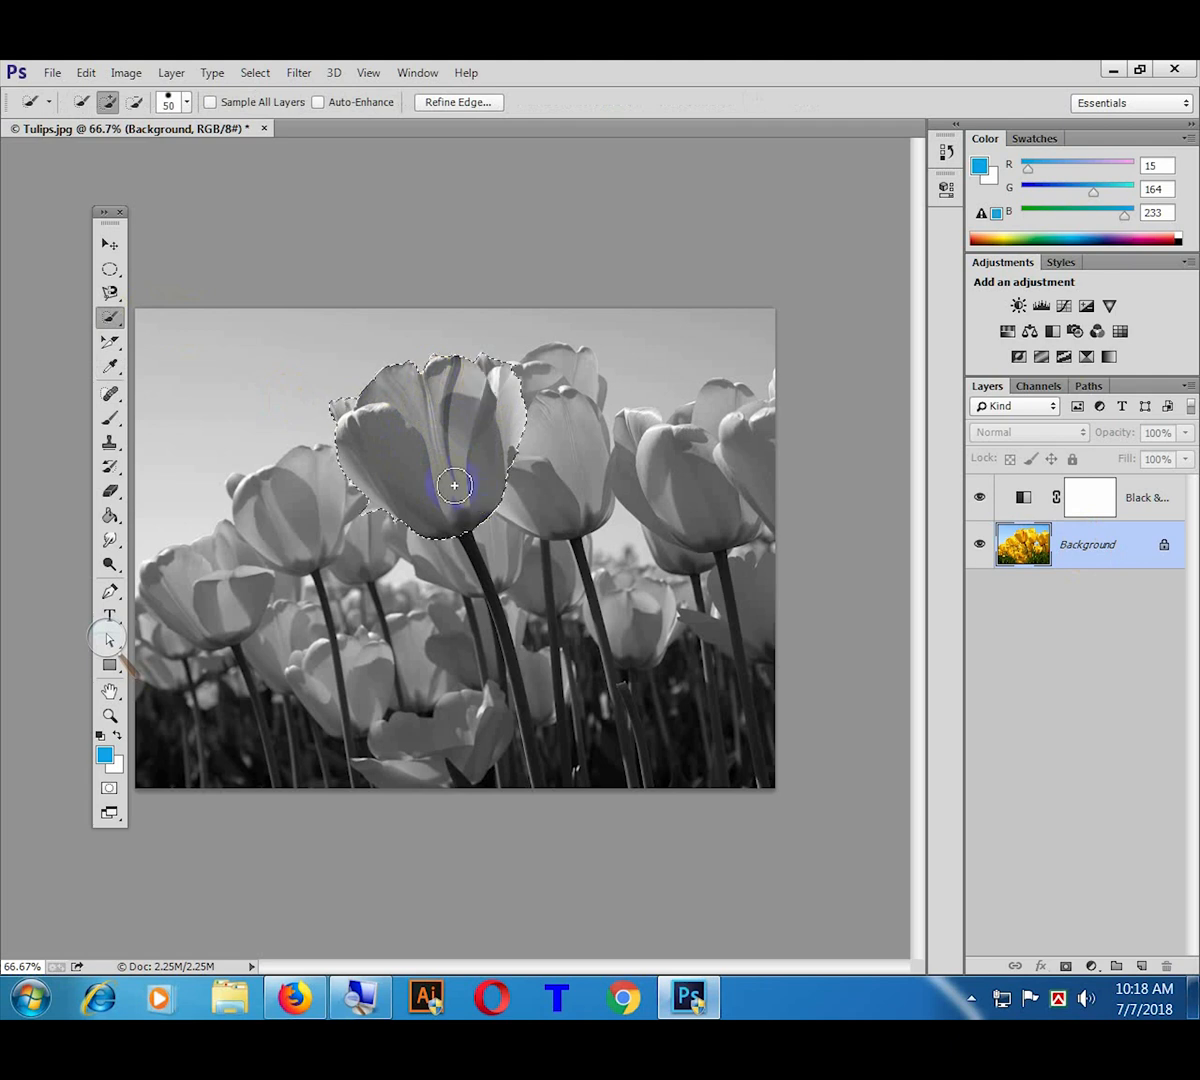
left_click(618, 377)
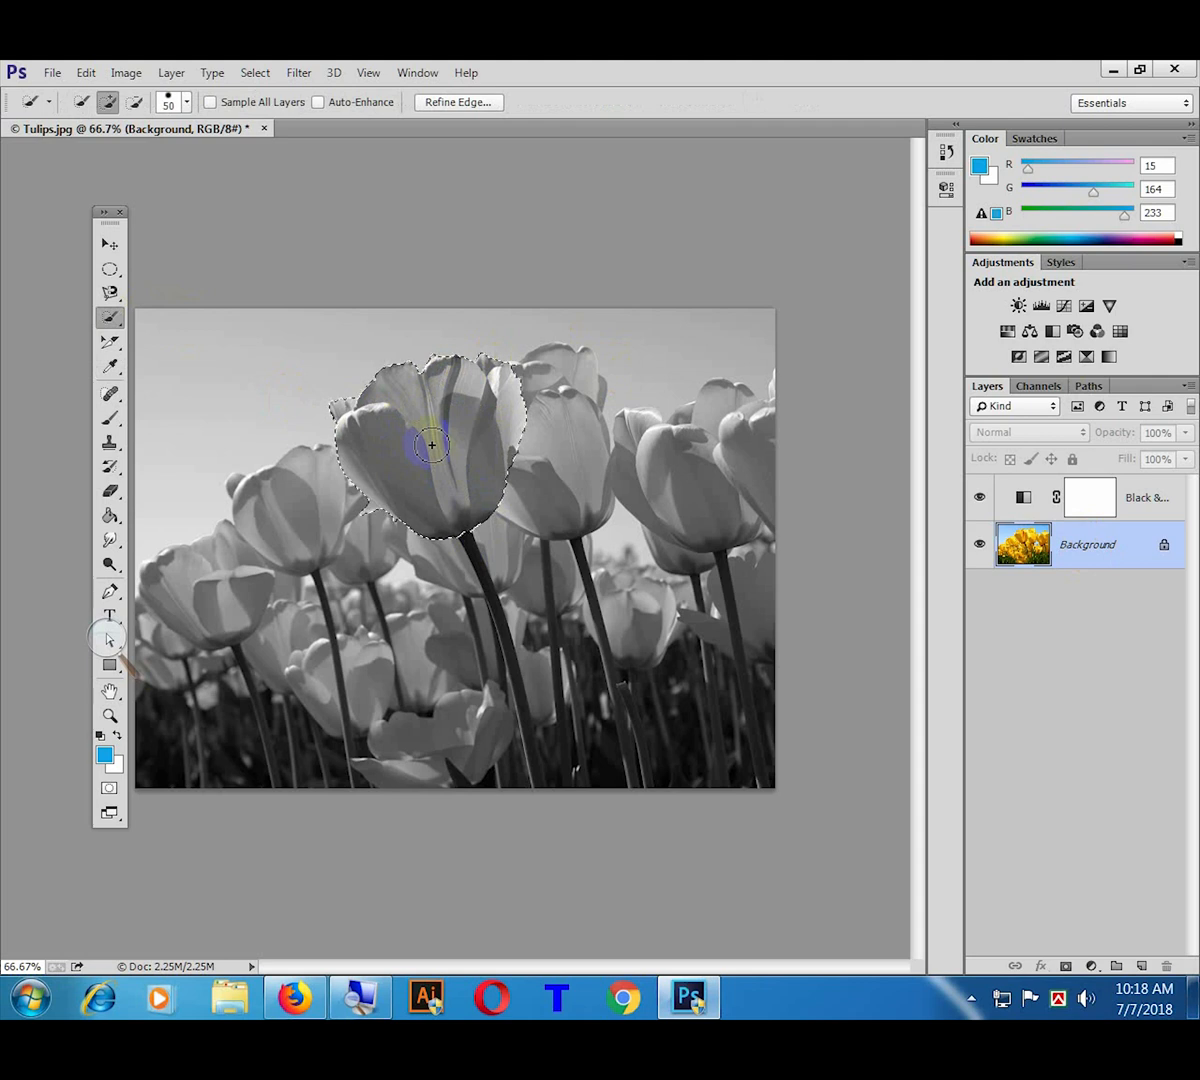
left_click_drag(432, 444, 445, 468)
Step: Add the front tulip's stem to the selection with a size 10 brush and copy the flower to a new layer above Black & White
key("bracketleft")
key("bracketleft")
key("bracketleft")
key("bracketleft")
left_click_drag(486, 541, 566, 842)
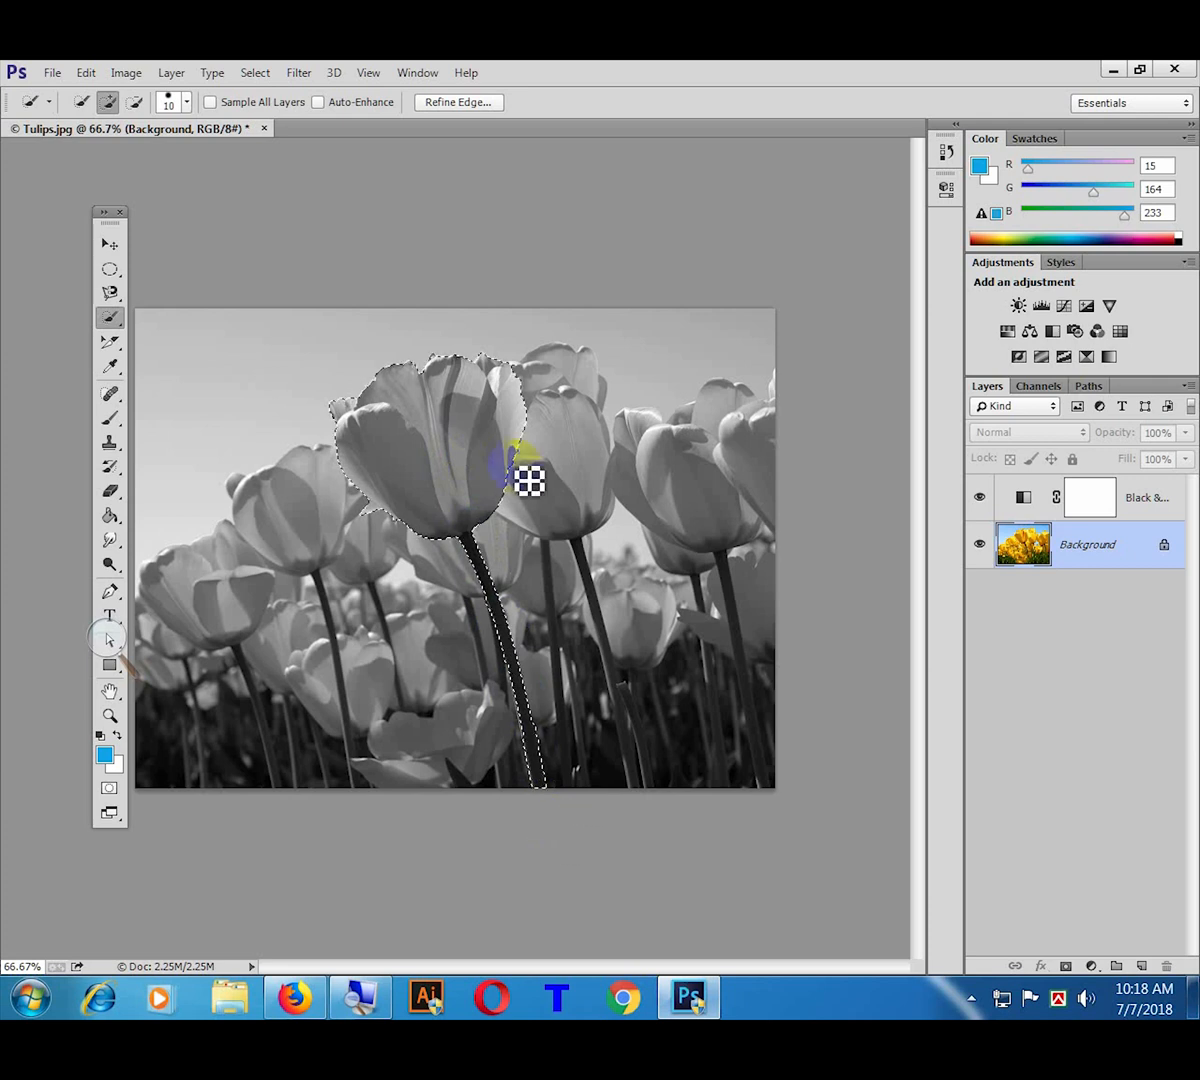
key("ctrl+j")
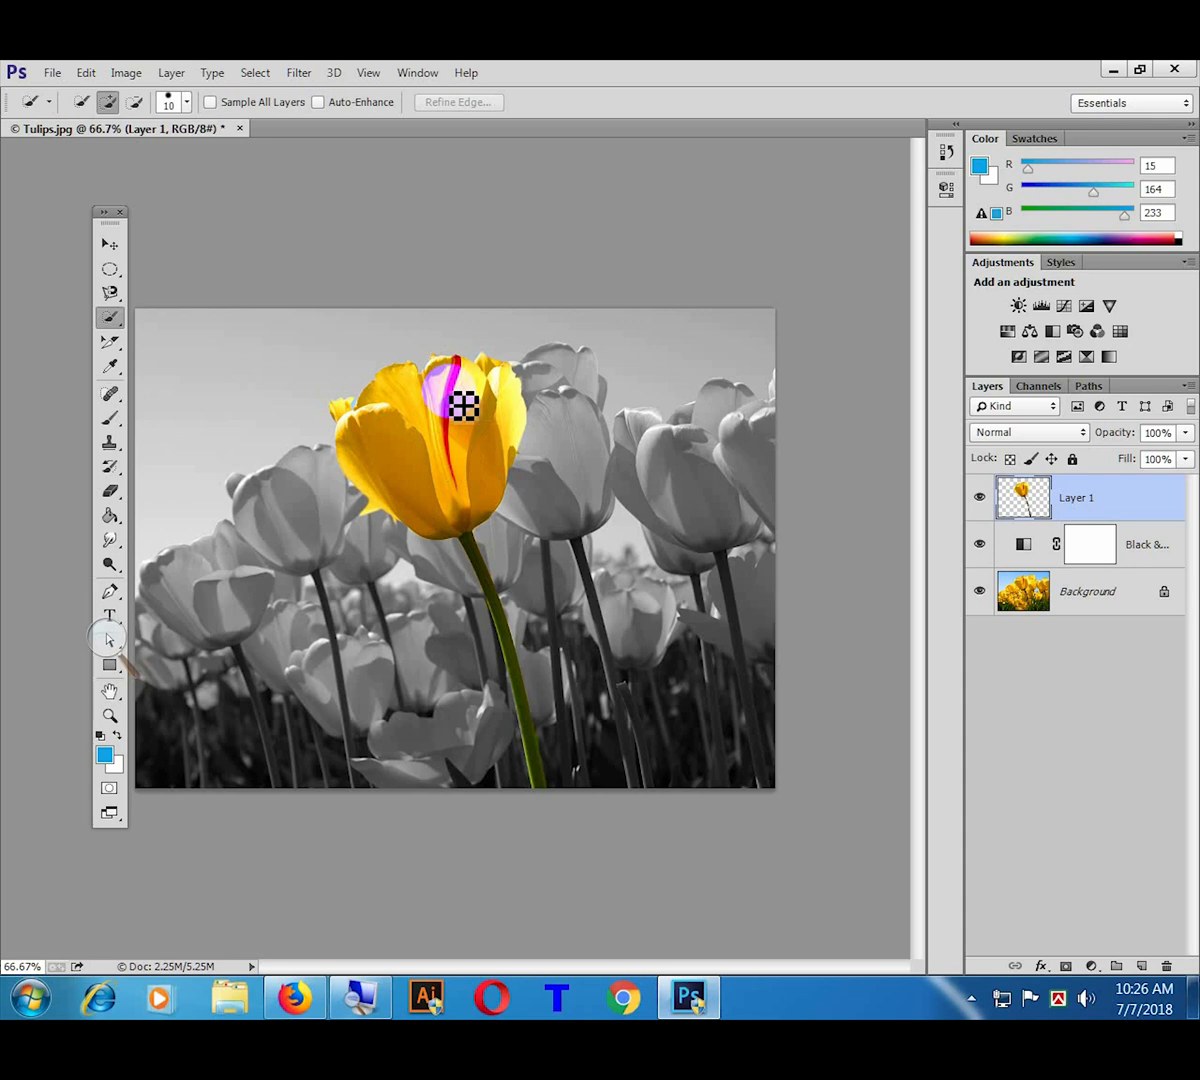
Step: Add a Hue/Saturation adjustment above the copied tulip layer with Hue -26 and Saturation +64
scroll(463, 405, "up", 3)
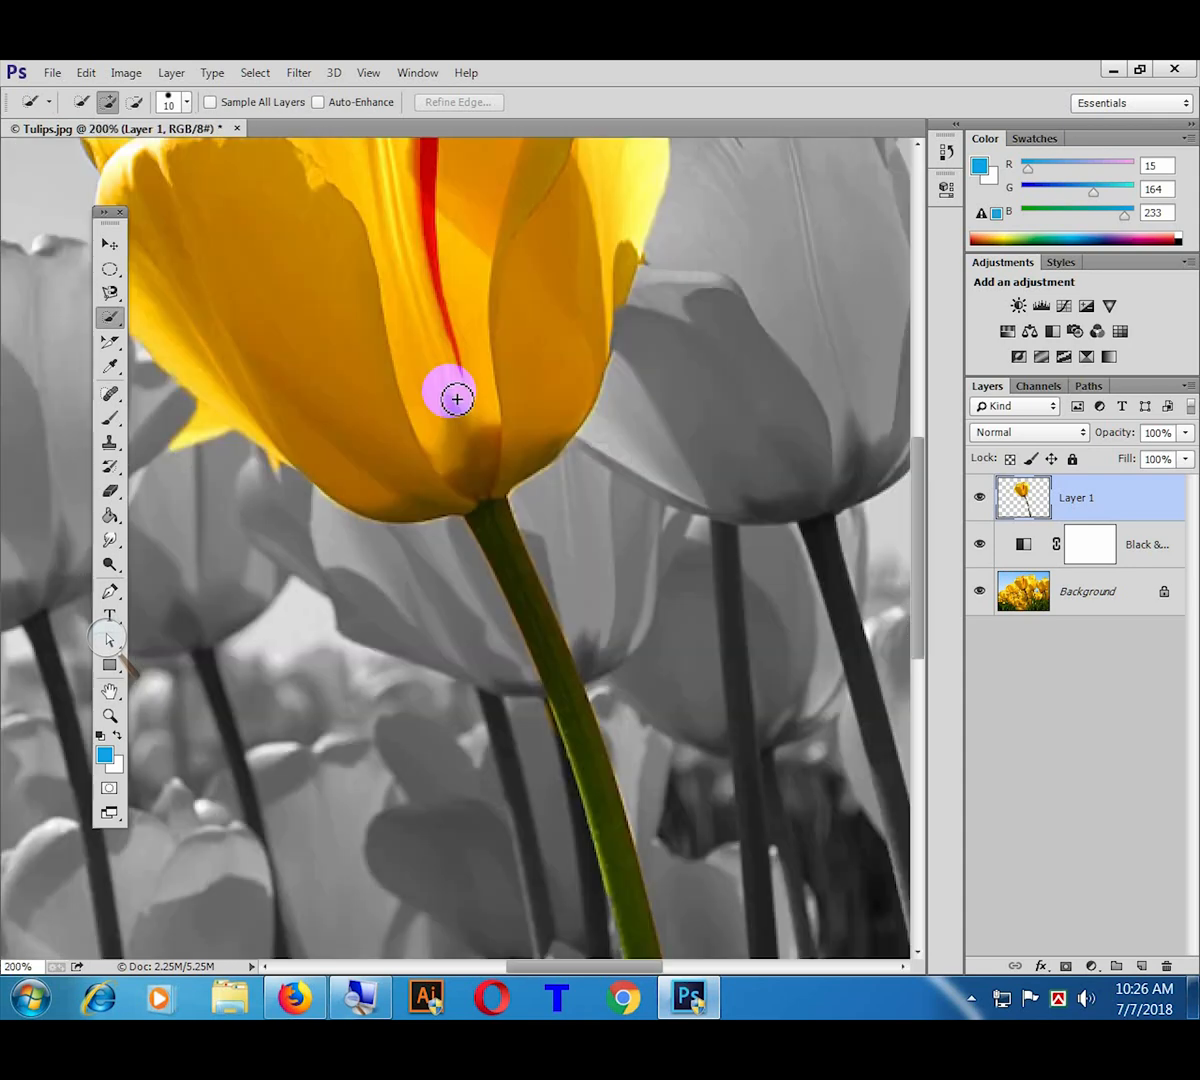
scroll(482, 409, "up", 4)
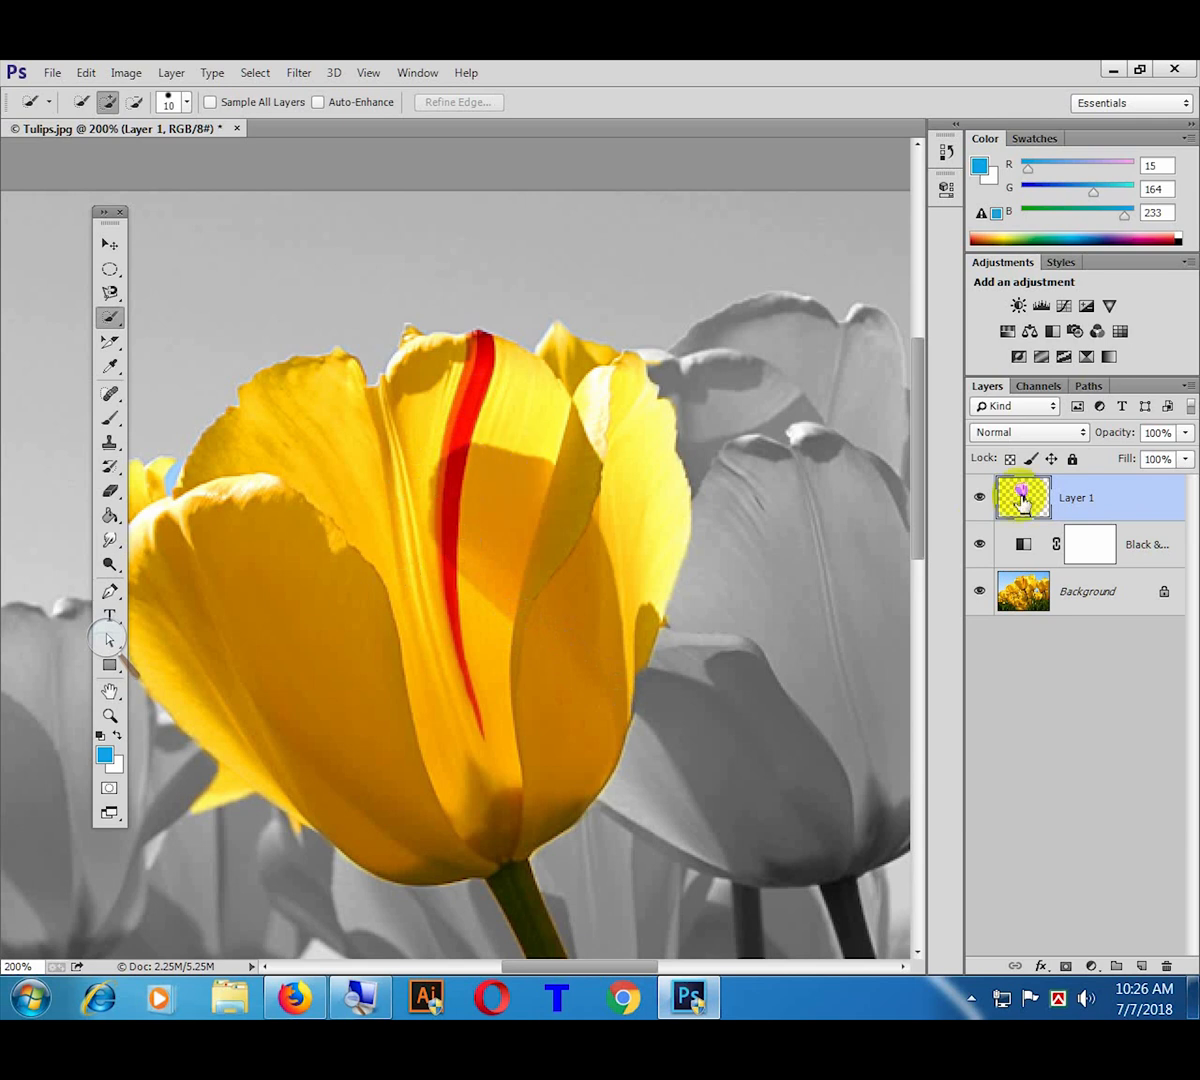
left_click(1091, 967)
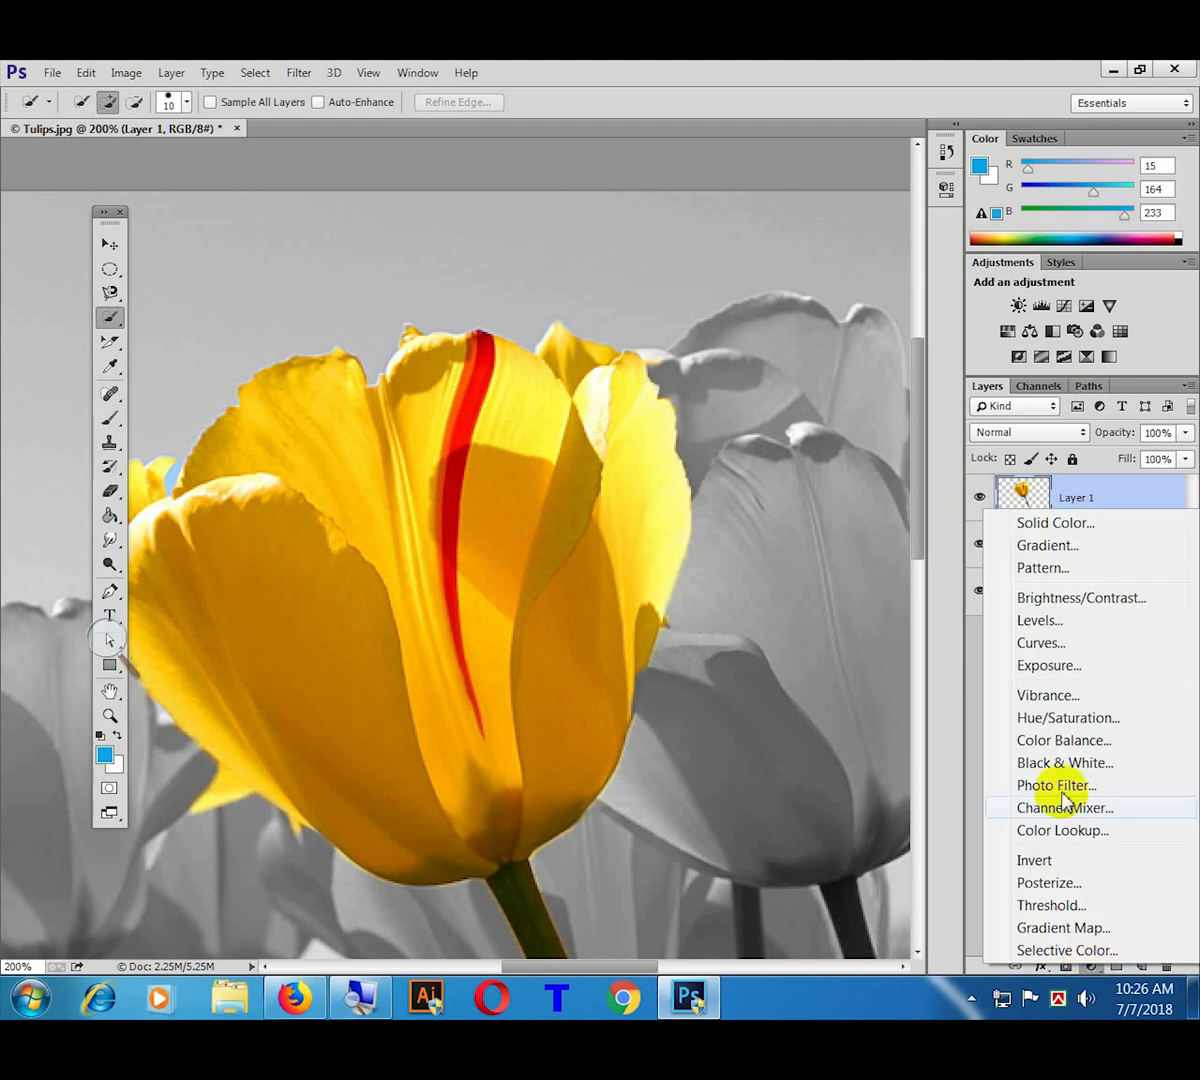
left_click(1088, 722)
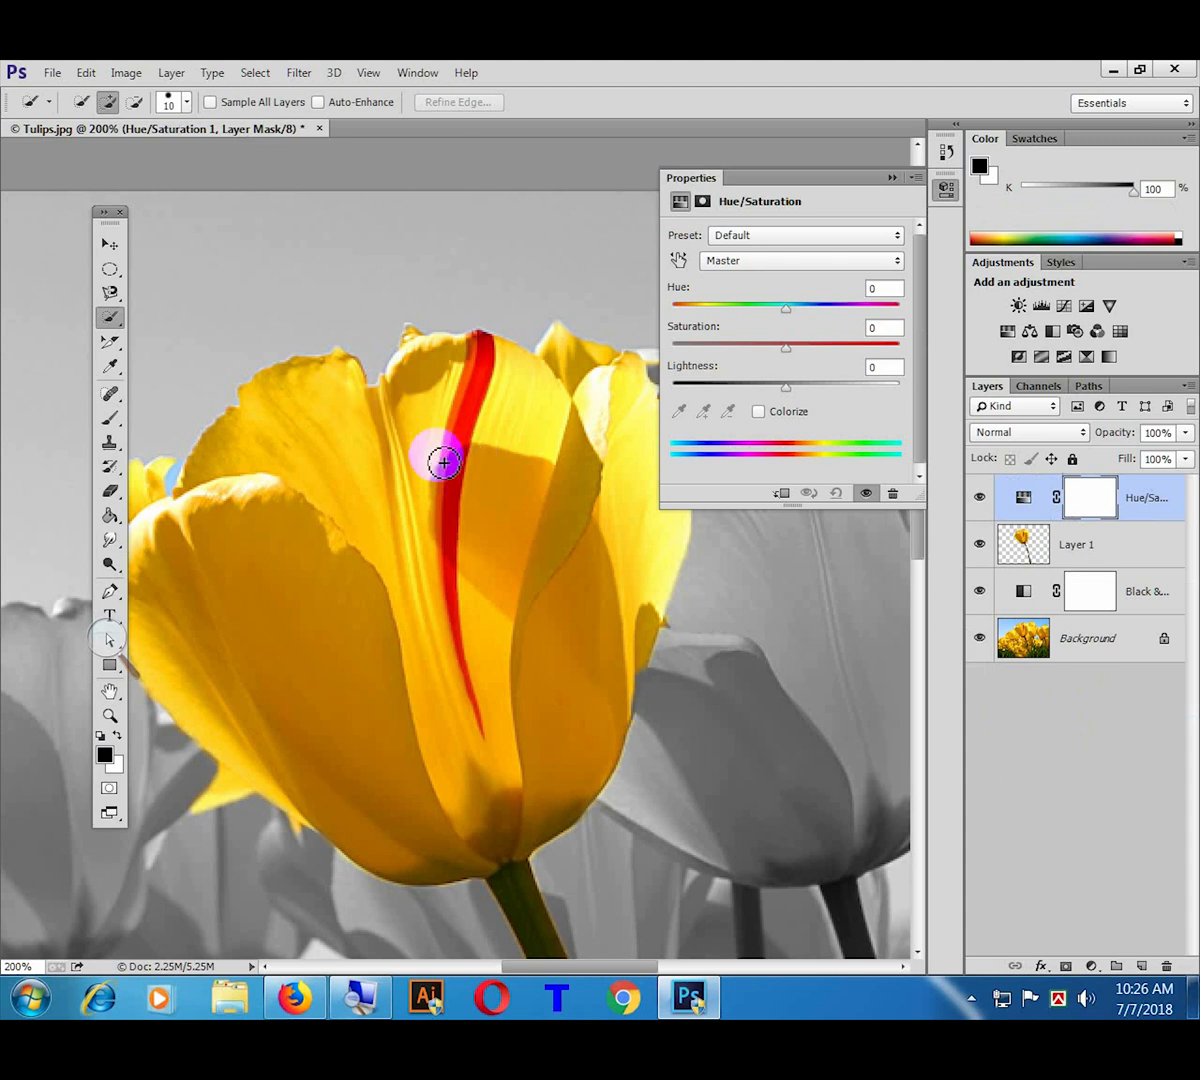
left_click_drag(786, 308, 757, 335)
left_click_drag(787, 349, 861, 382)
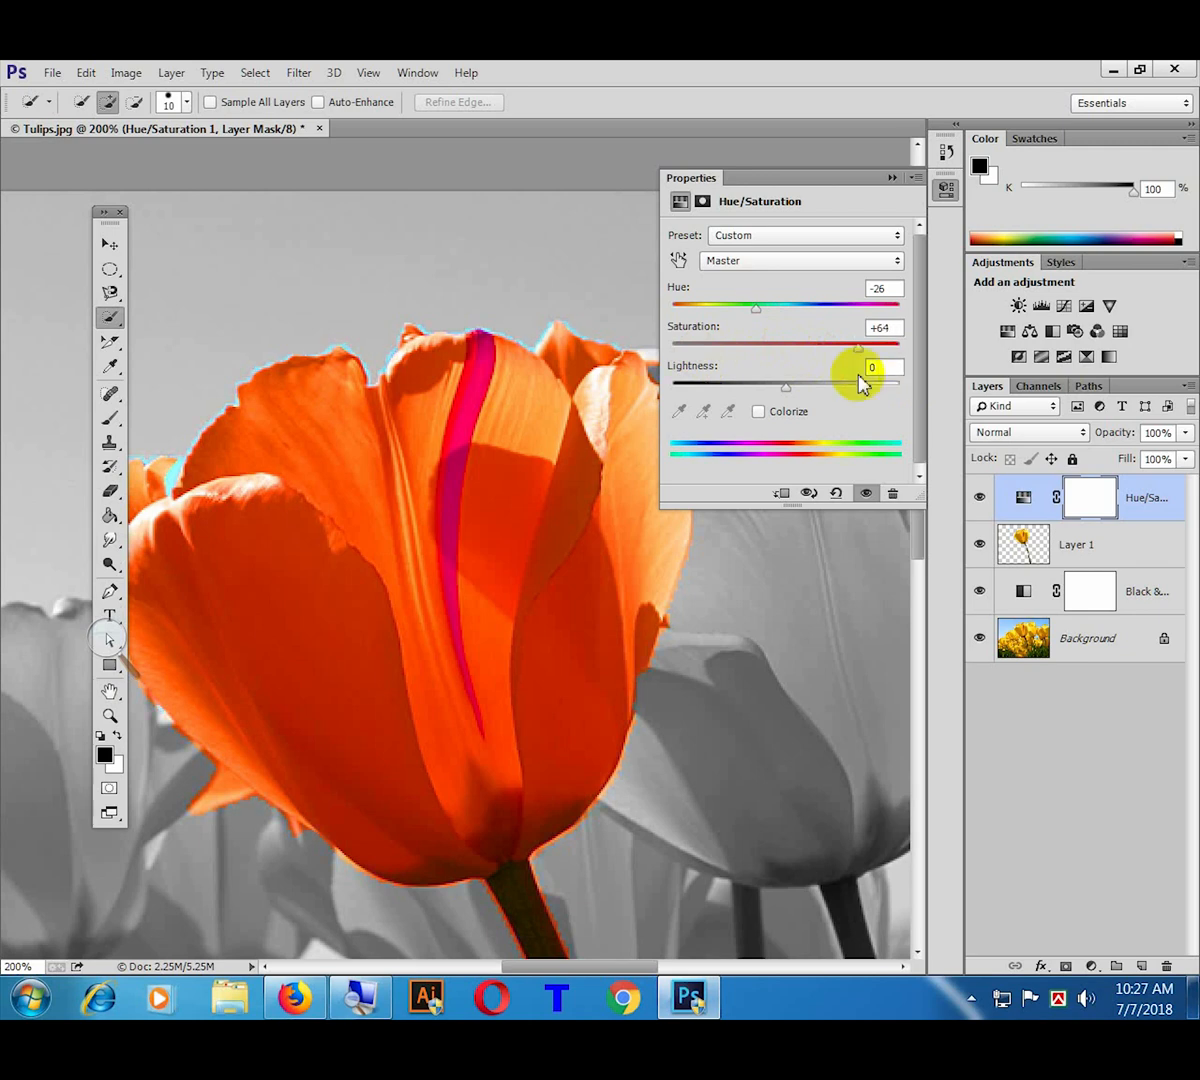
Step: Set the tulip's Hue/Saturation adjustment to Hue +180
left_click_drag(762, 318, 905, 330)
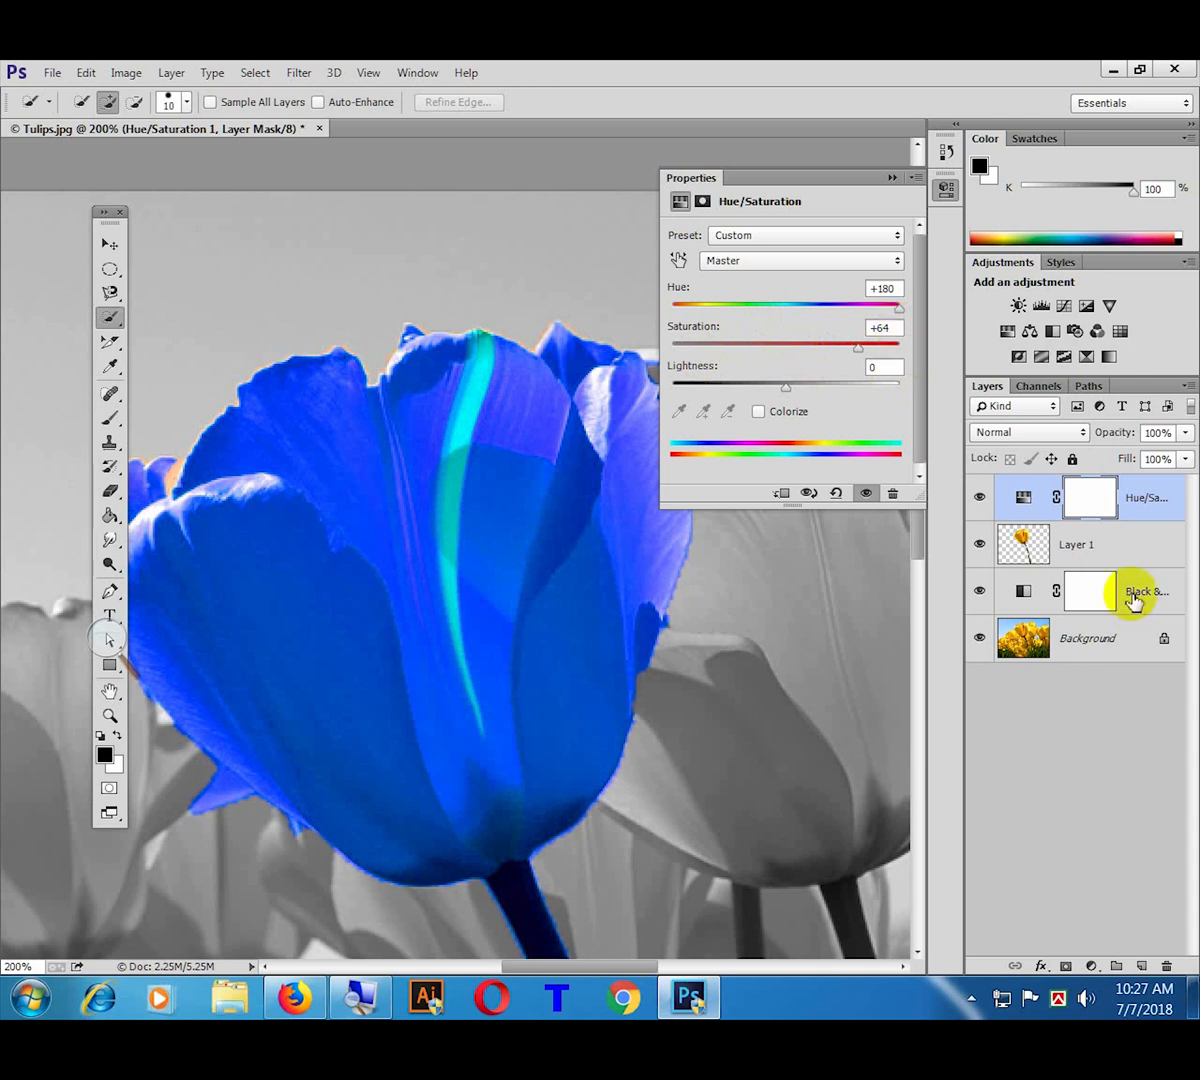
left_click(889, 179)
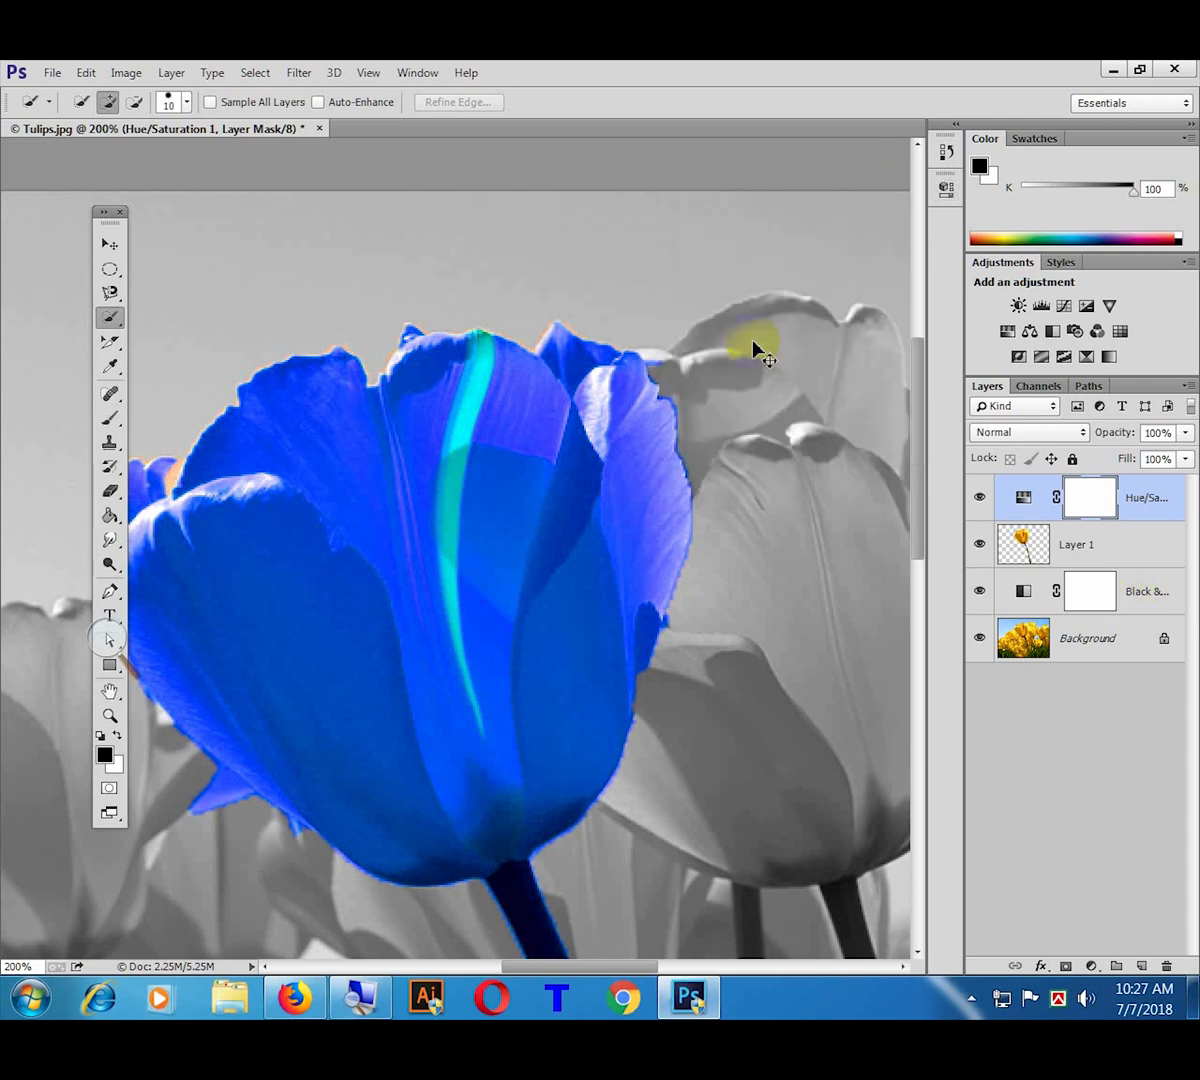
key("ctrl+0")
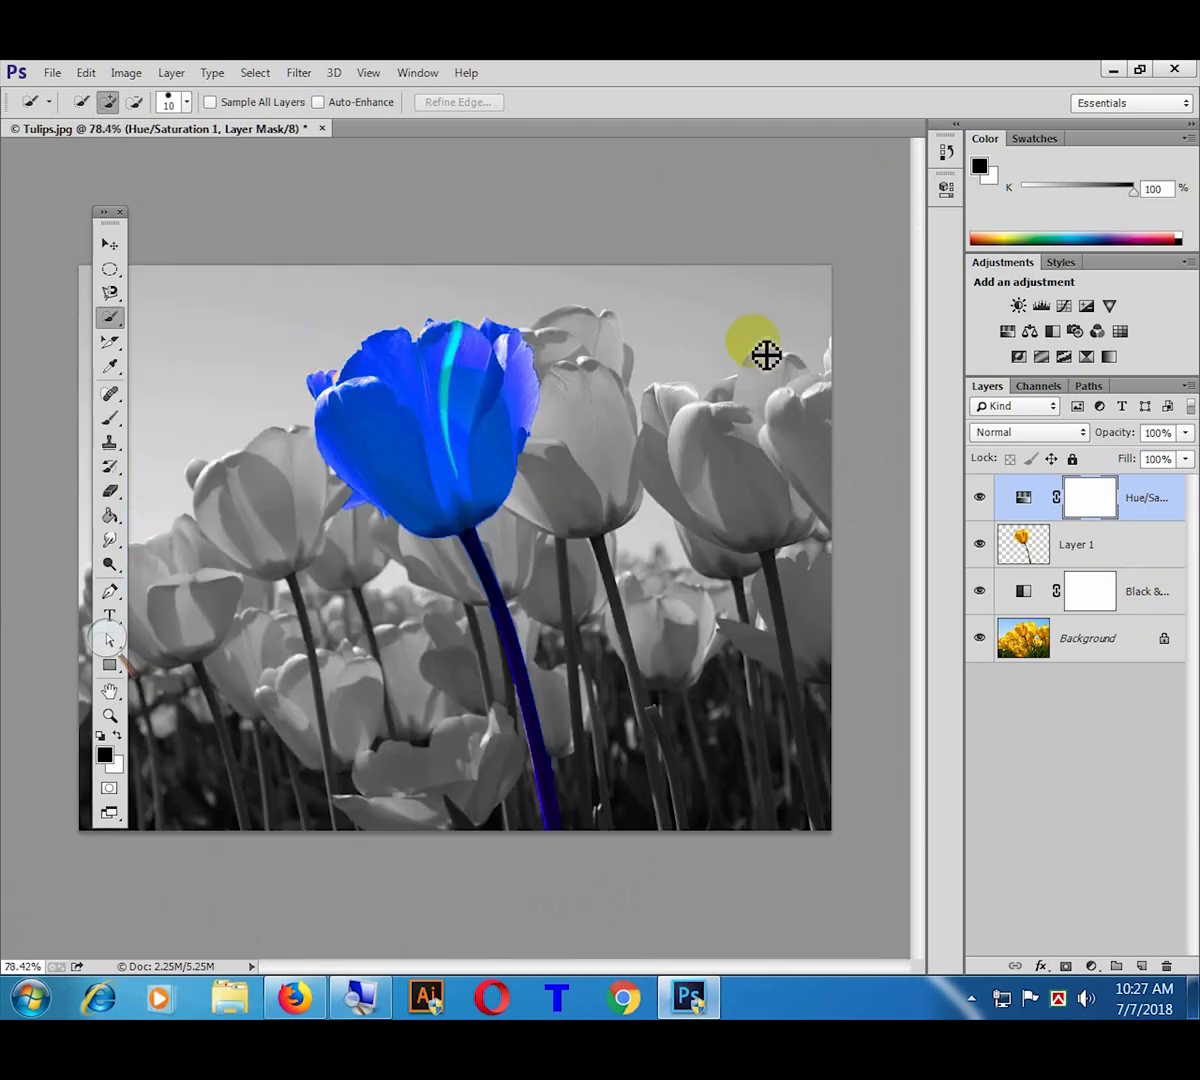
double_click(1022, 497)
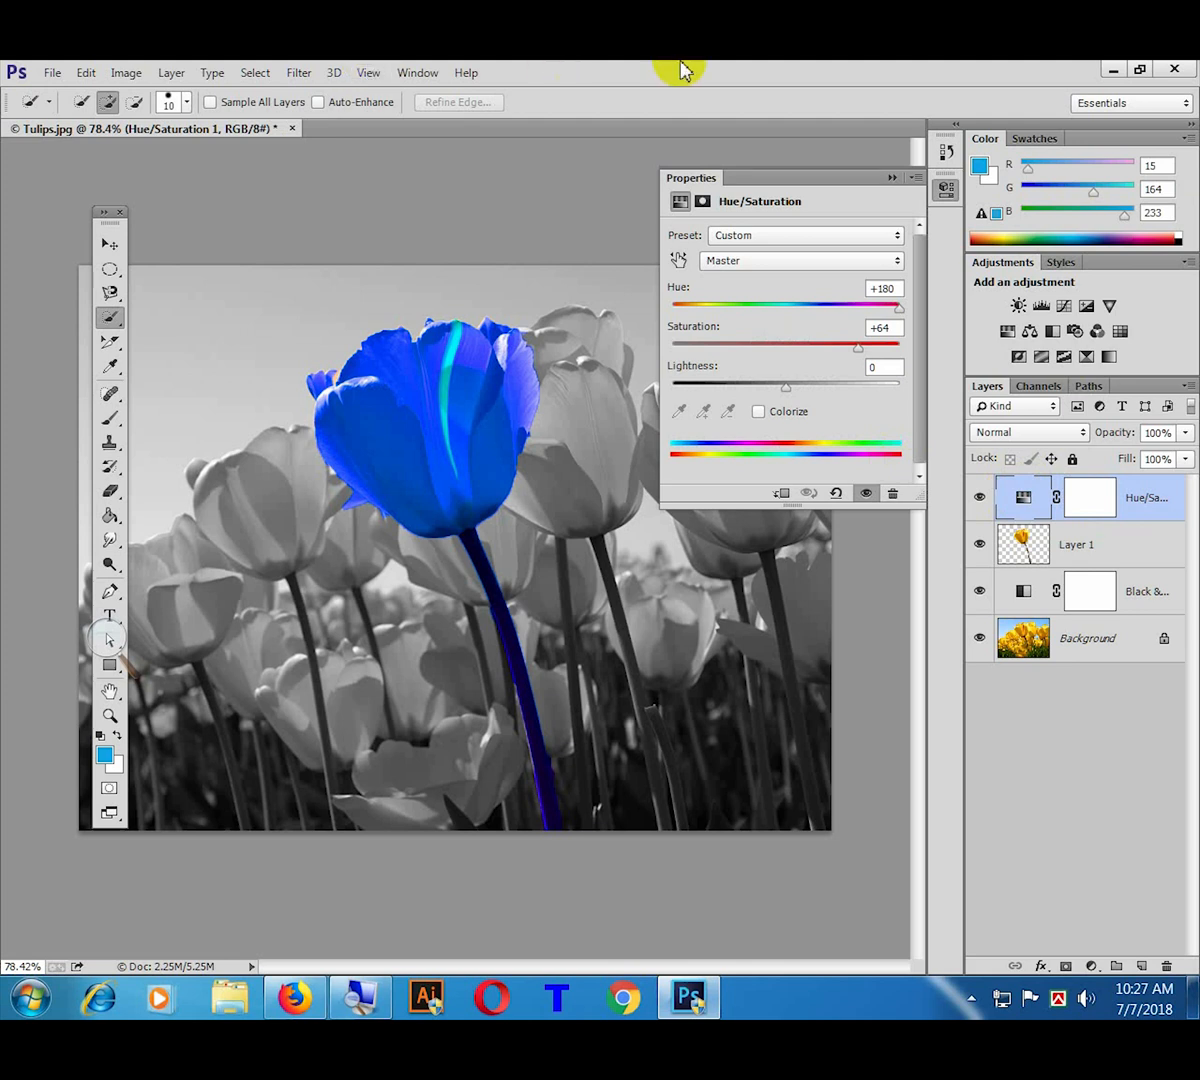
left_click(892, 178)
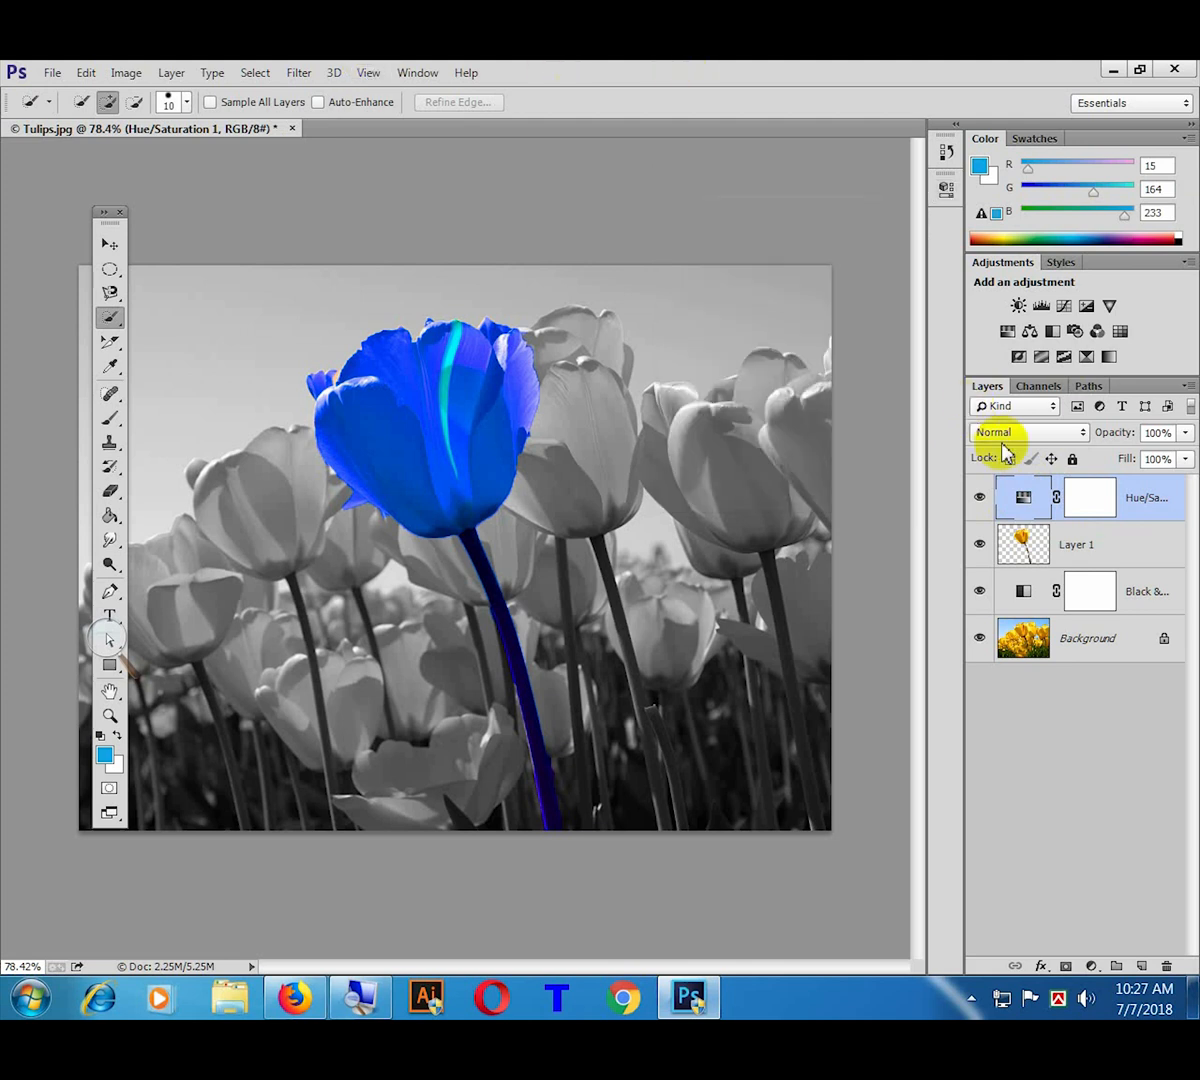
Step: Reopen the tulip's Hue/Saturation adjustment and set Hue to -17 and Saturation to +51
double_click(1021, 495)
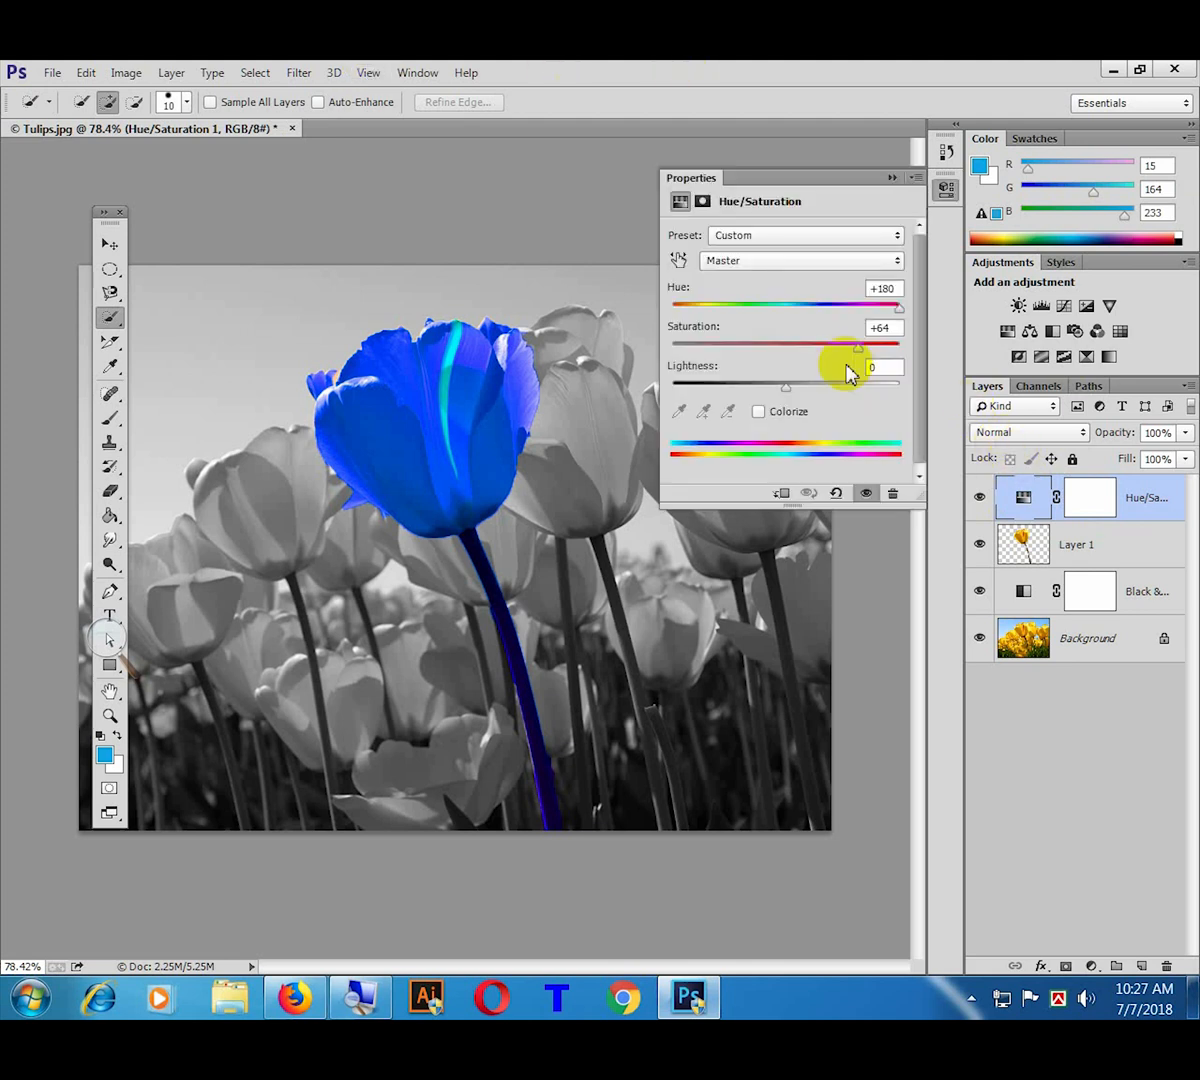
left_click(806, 308)
left_click_drag(805, 310, 768, 310)
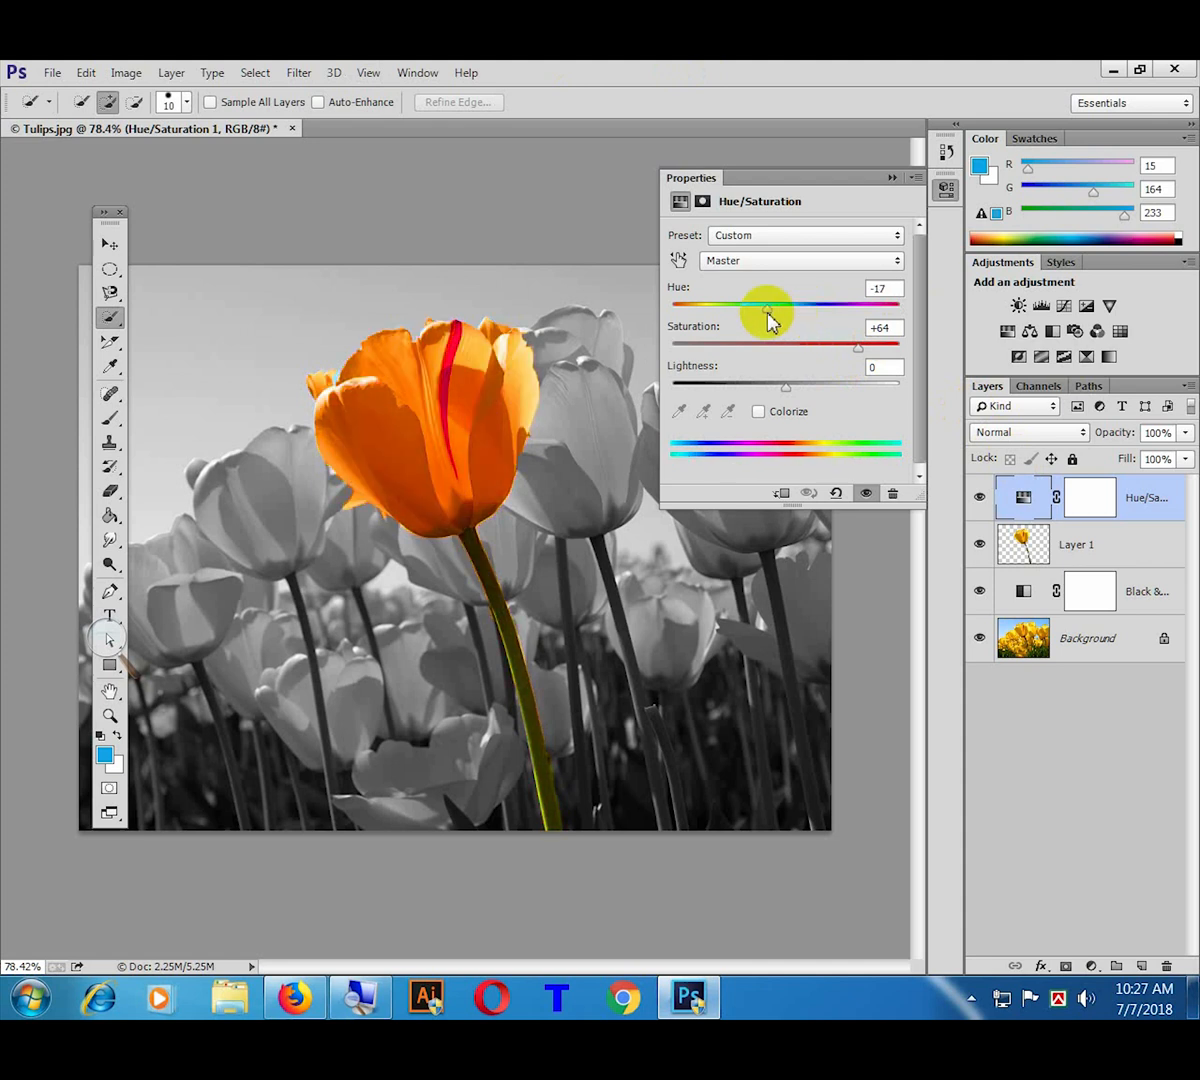
left_click(763, 344)
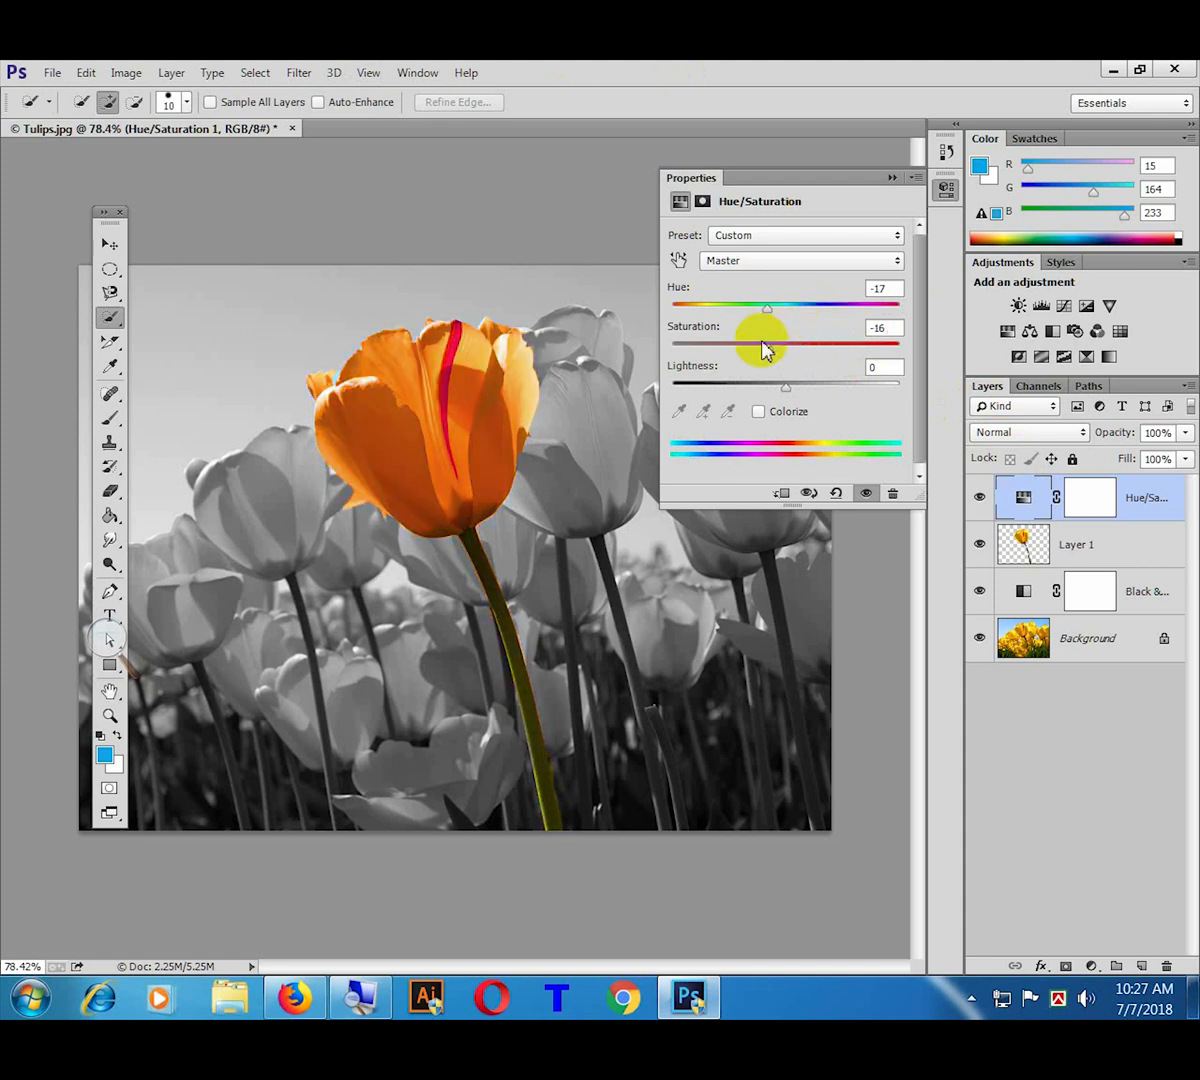
left_click_drag(765, 349, 838, 357)
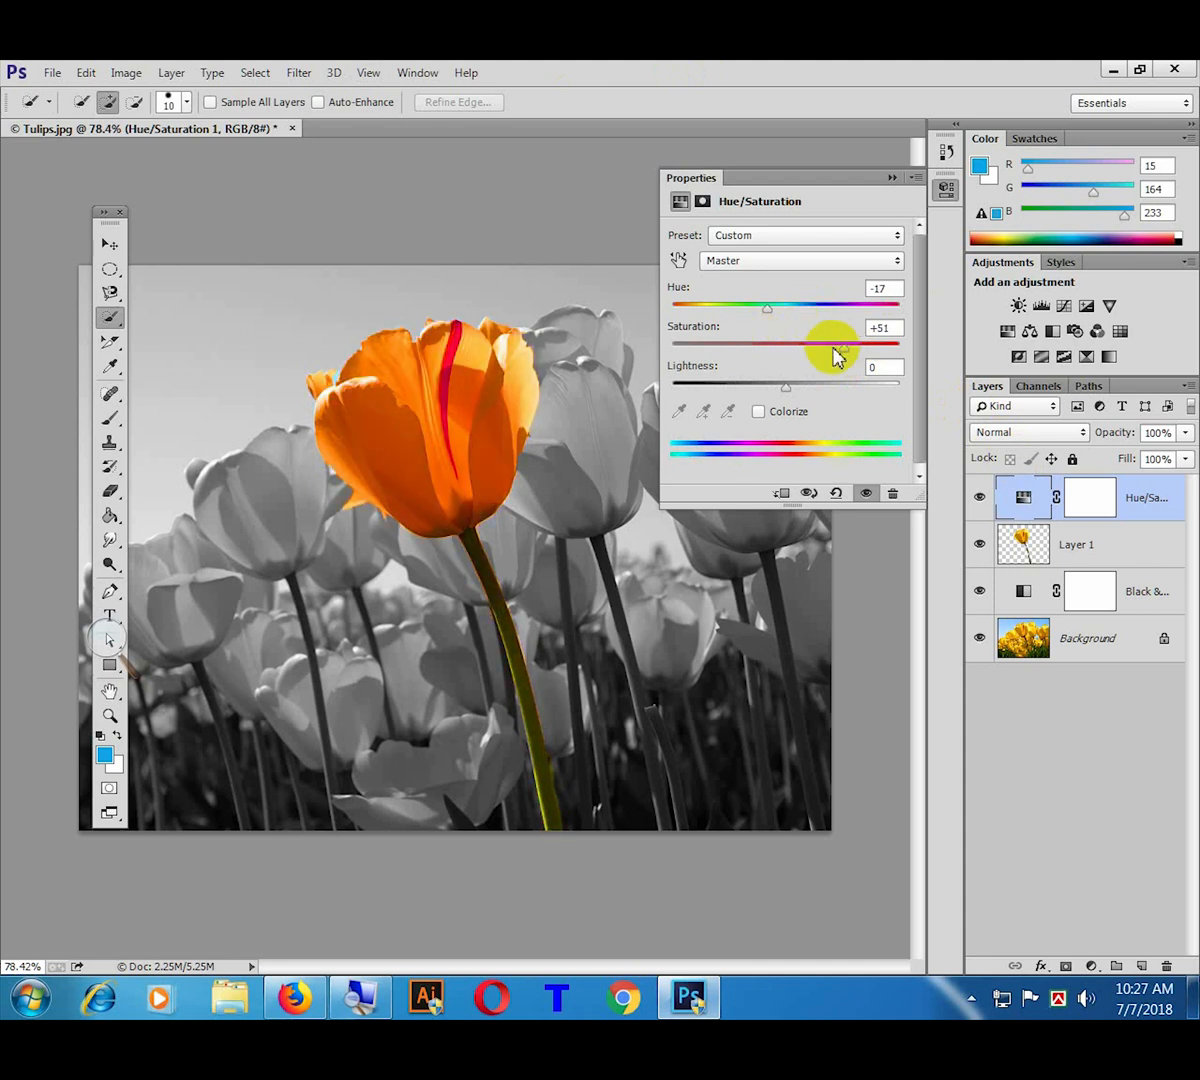
Step: Recolour the tulip red by setting Saturation to +39 and Hue to -42
left_click(831, 347)
left_click(808, 311)
left_click_drag(808, 315, 738, 310)
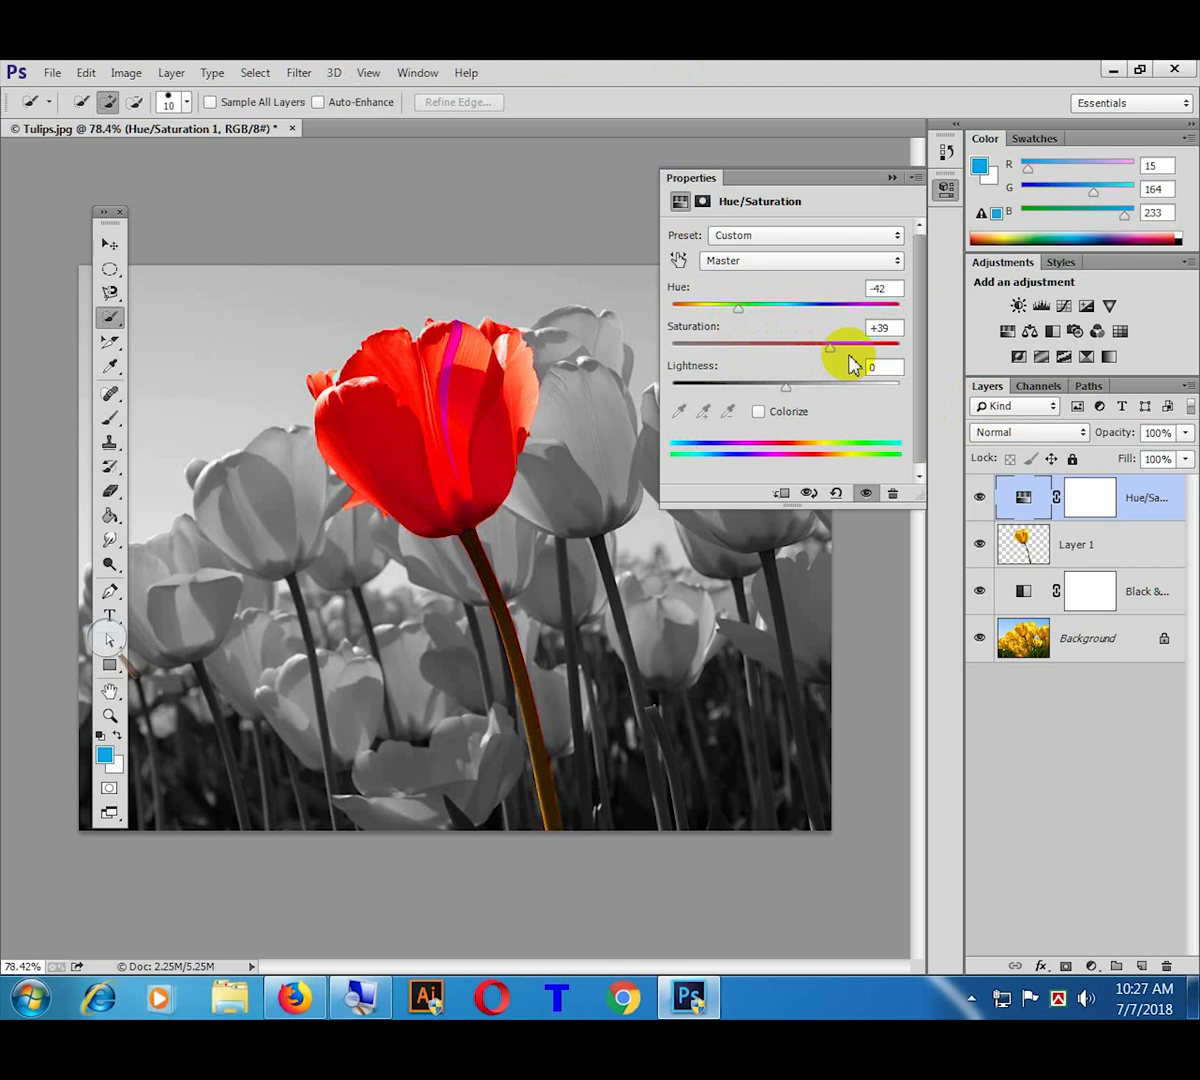
left_click_drag(850, 356, 856, 348)
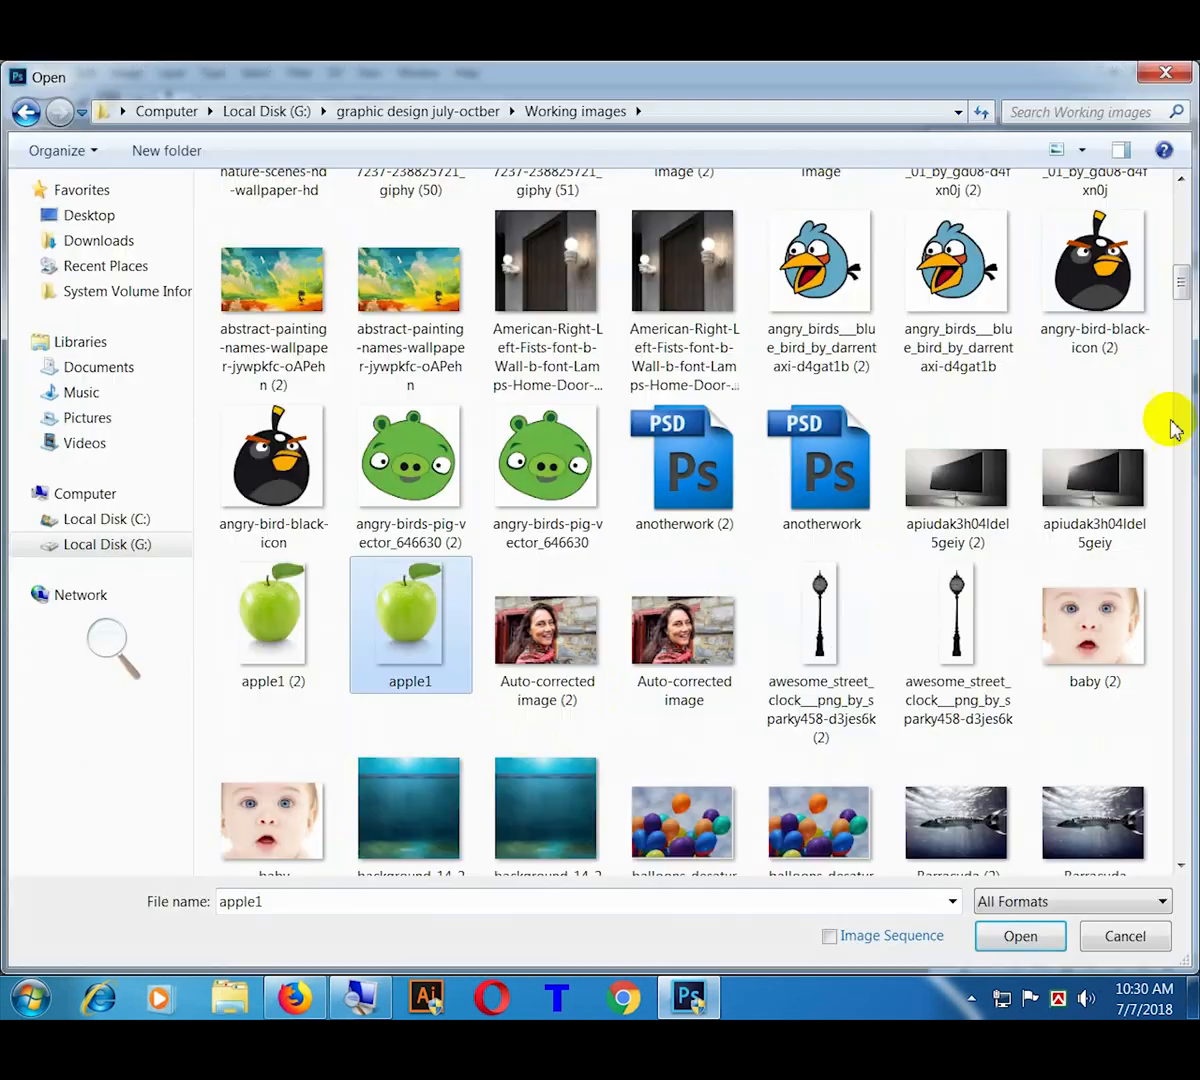
Step: Open the green apple image de5770 from the Working images folder
left_click(1172, 395)
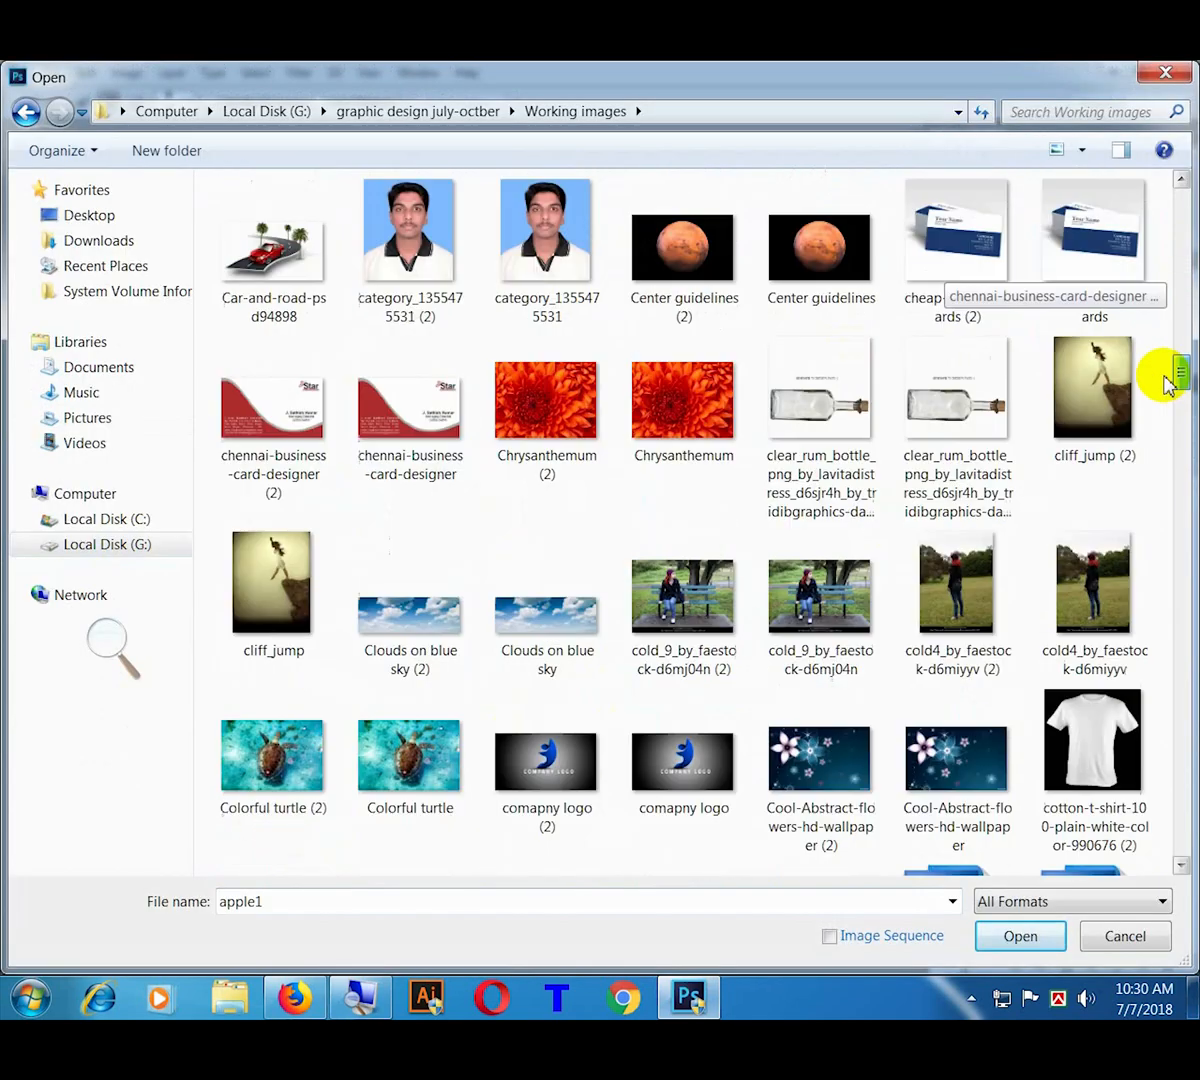
scroll(900, 508, "down", 5)
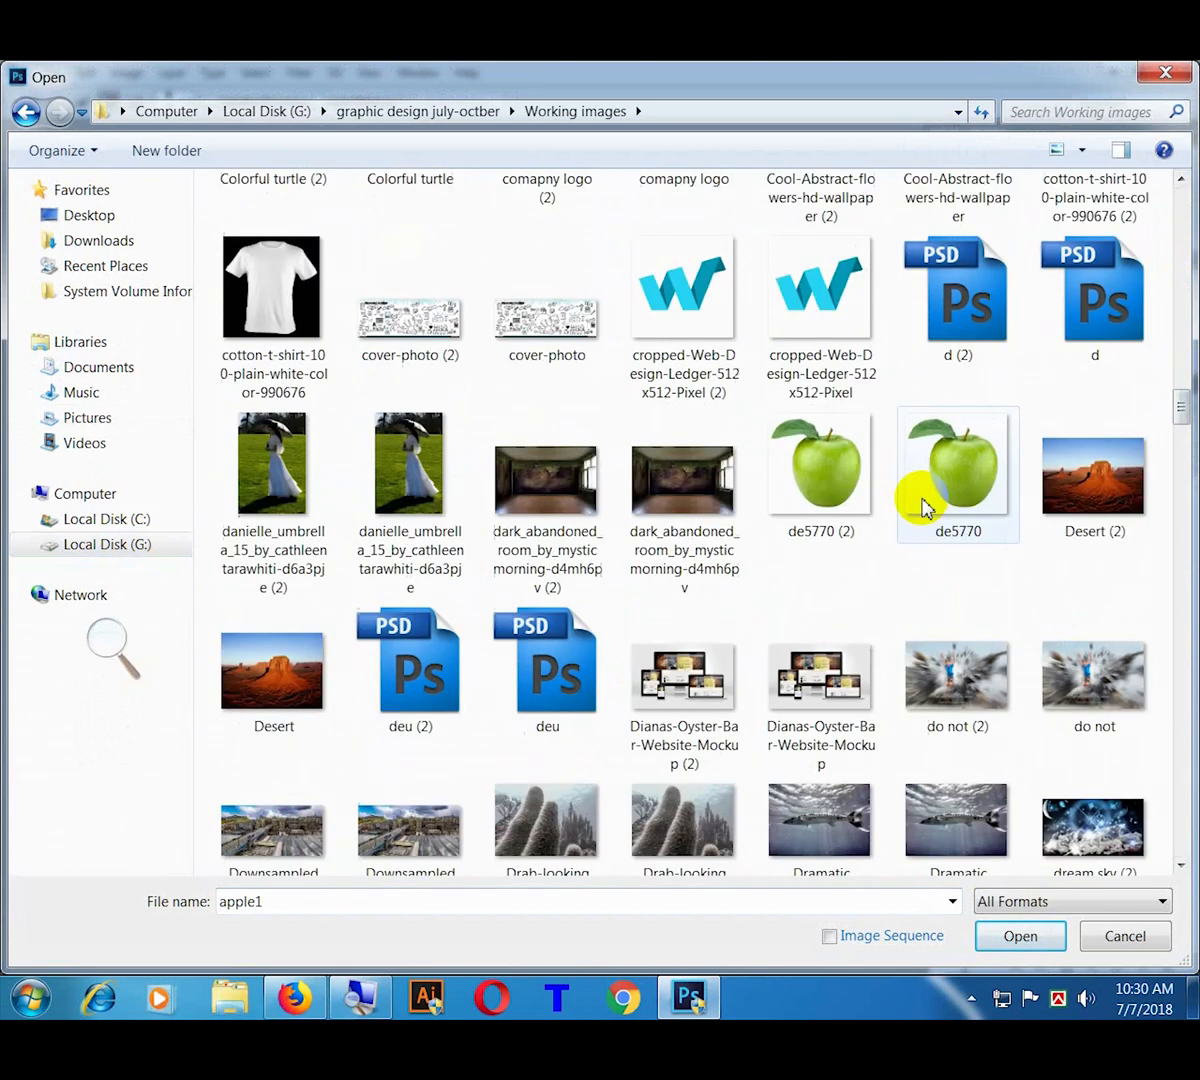
double_click(924, 508)
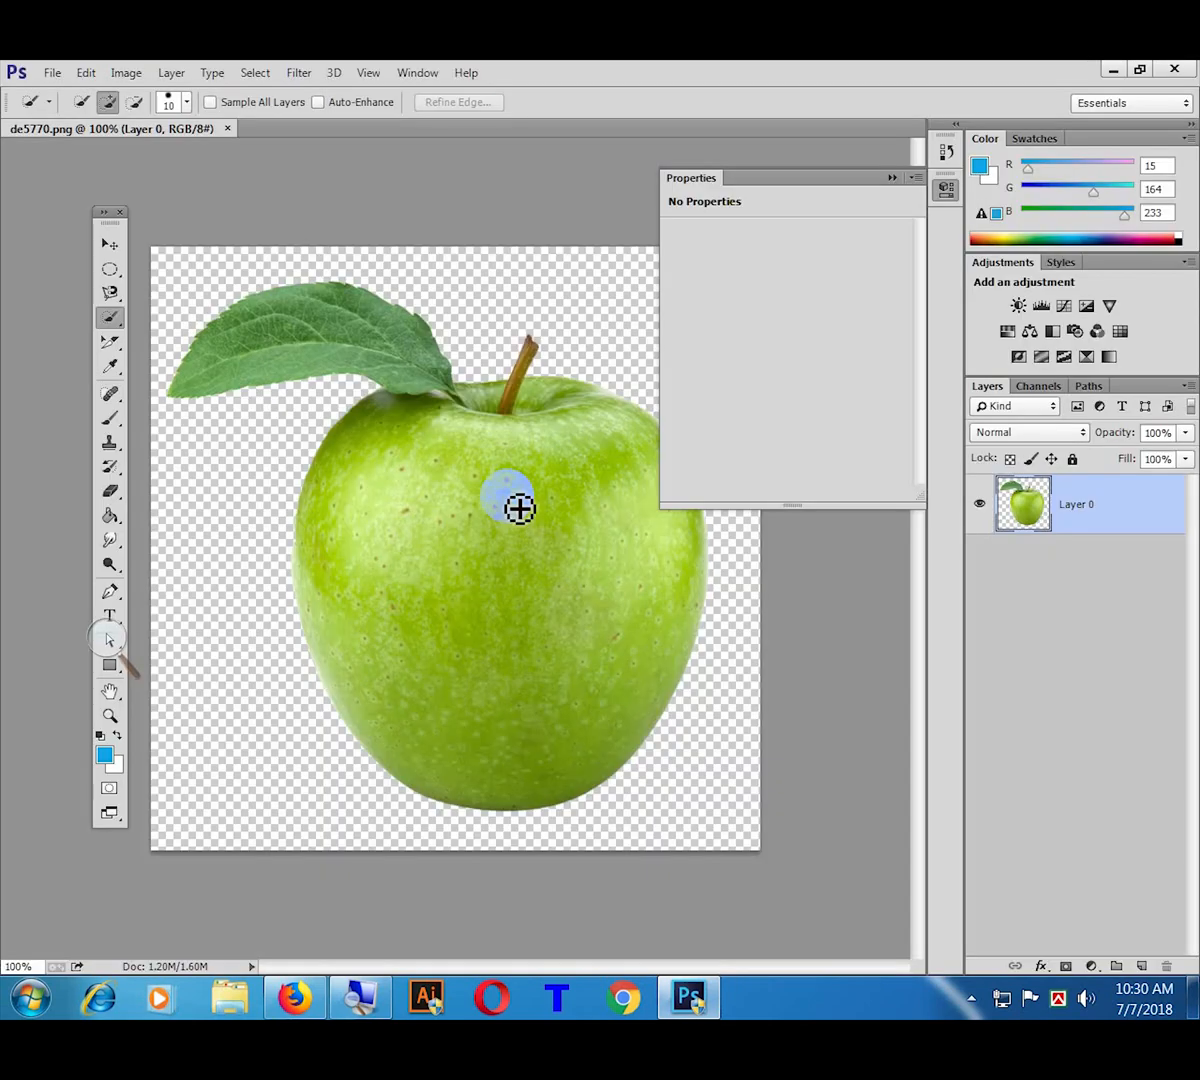
Step: Quick-select the apple's body and subtract its upper part so only the lower half stays selected
left_click(110, 368)
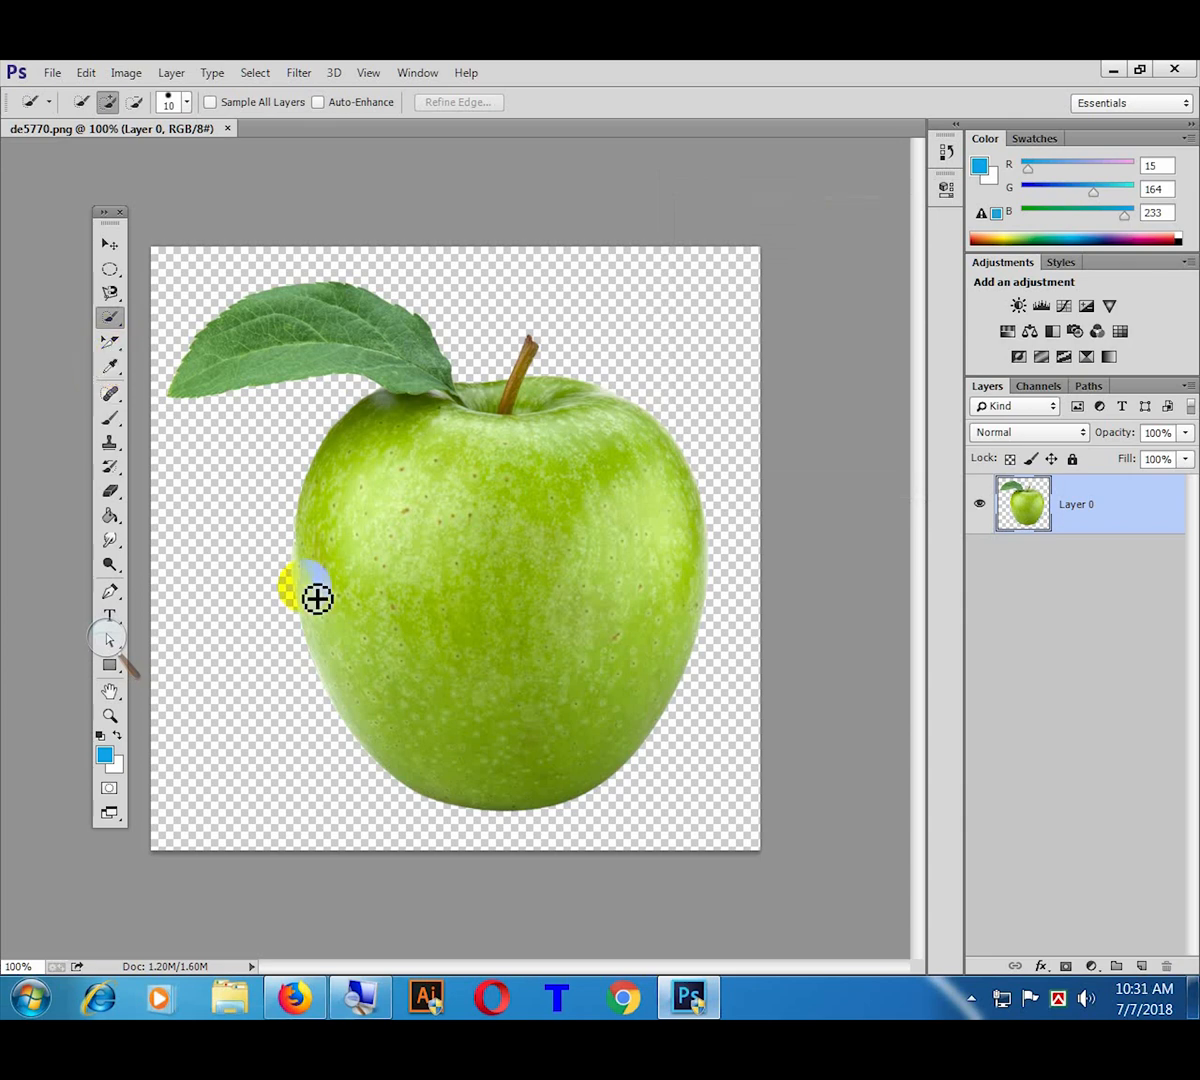
mouse_move(317, 598)
left_mouse_down()
mouse_move(610, 384)
mouse_move(505, 375)
left_mouse_up()
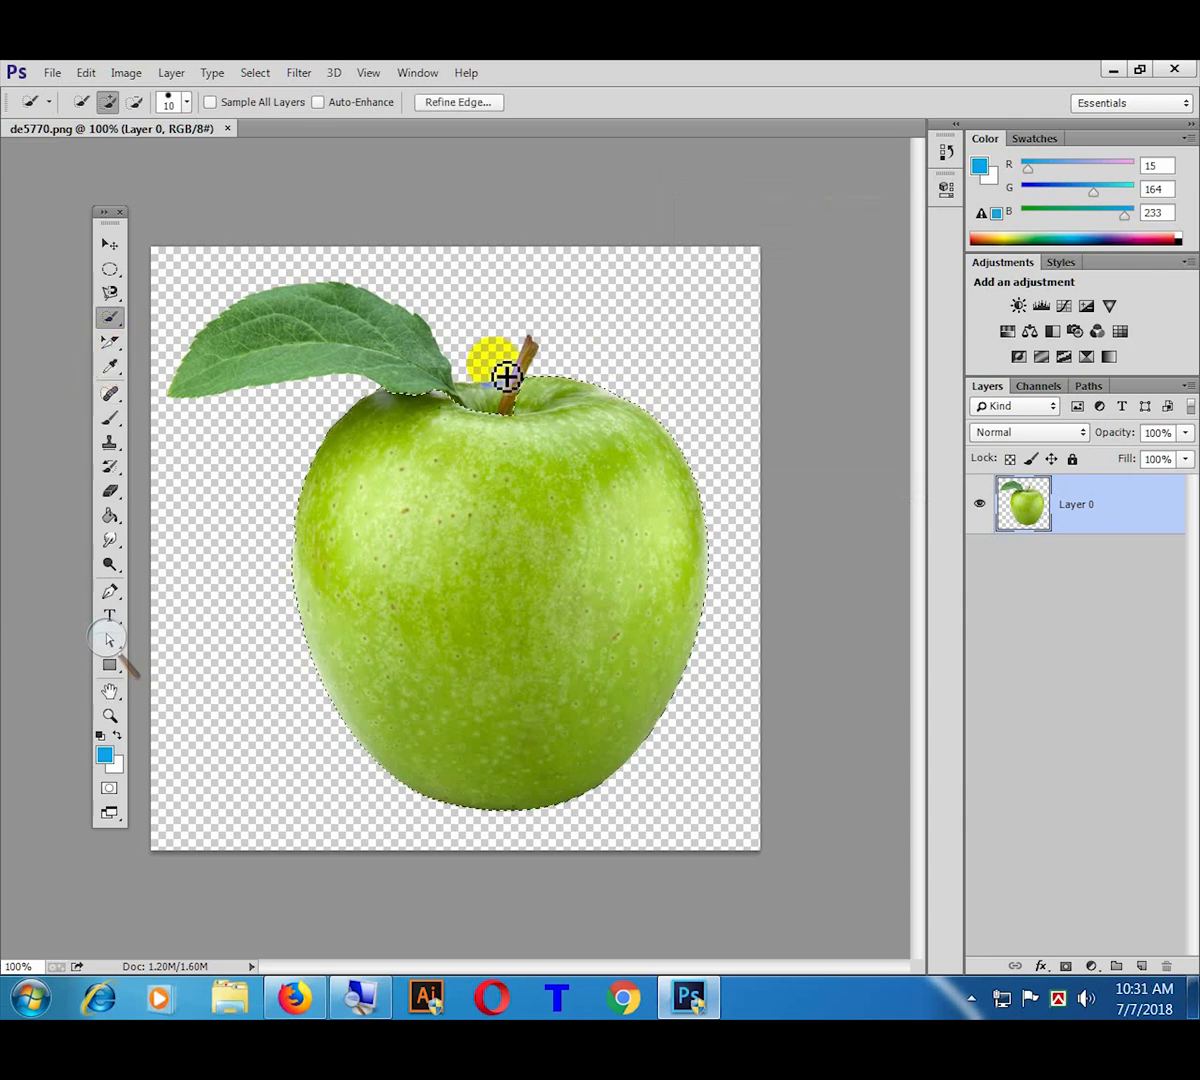
left_click(138, 103)
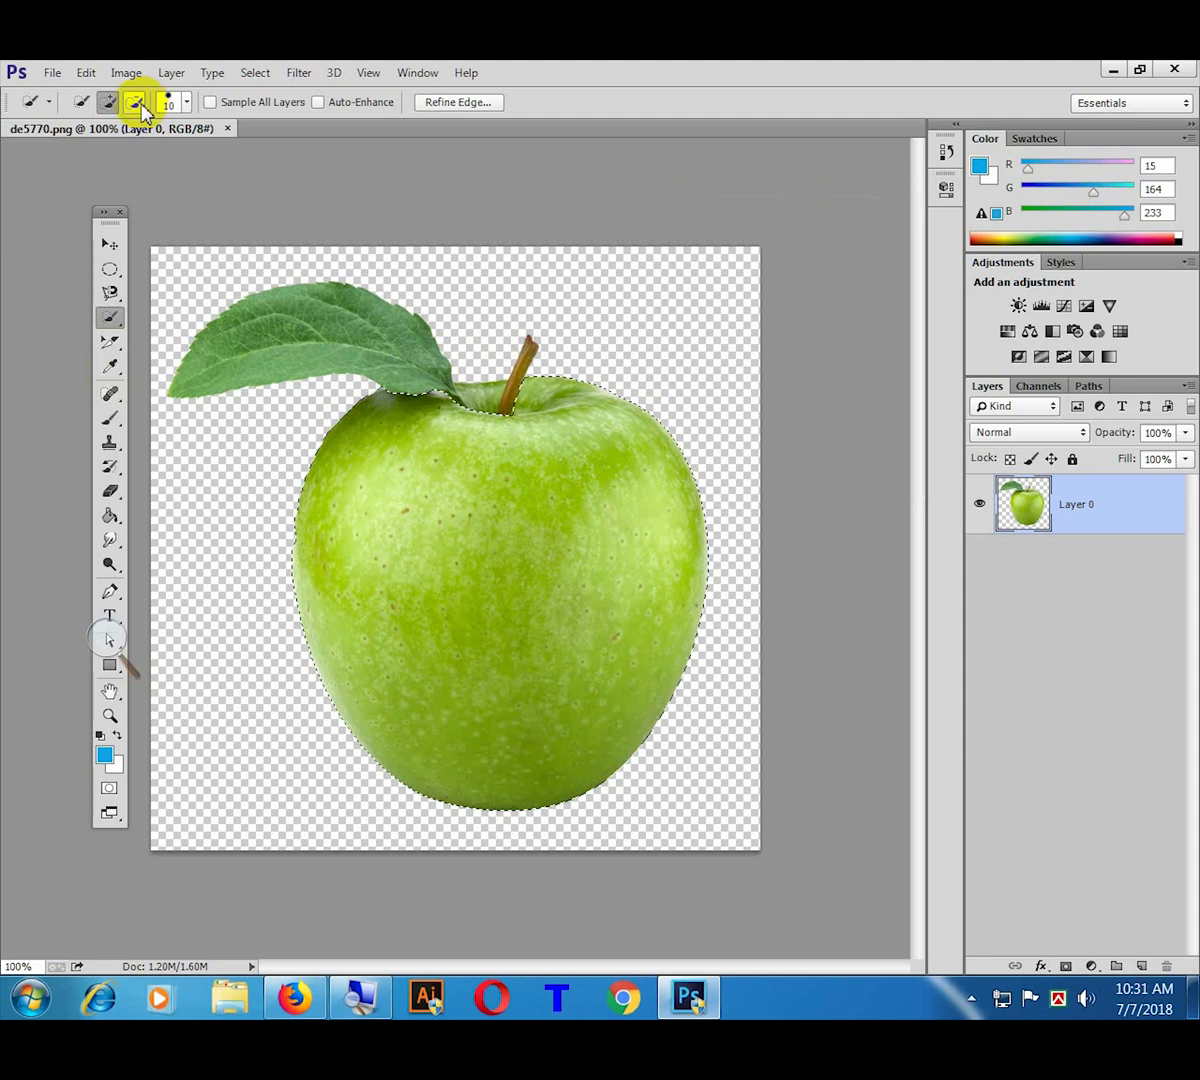
left_click(139, 105)
mouse_move(692, 508)
left_mouse_down()
mouse_move(711, 521)
mouse_move(718, 509)
mouse_move(315, 518)
mouse_move(670, 692)
left_mouse_up()
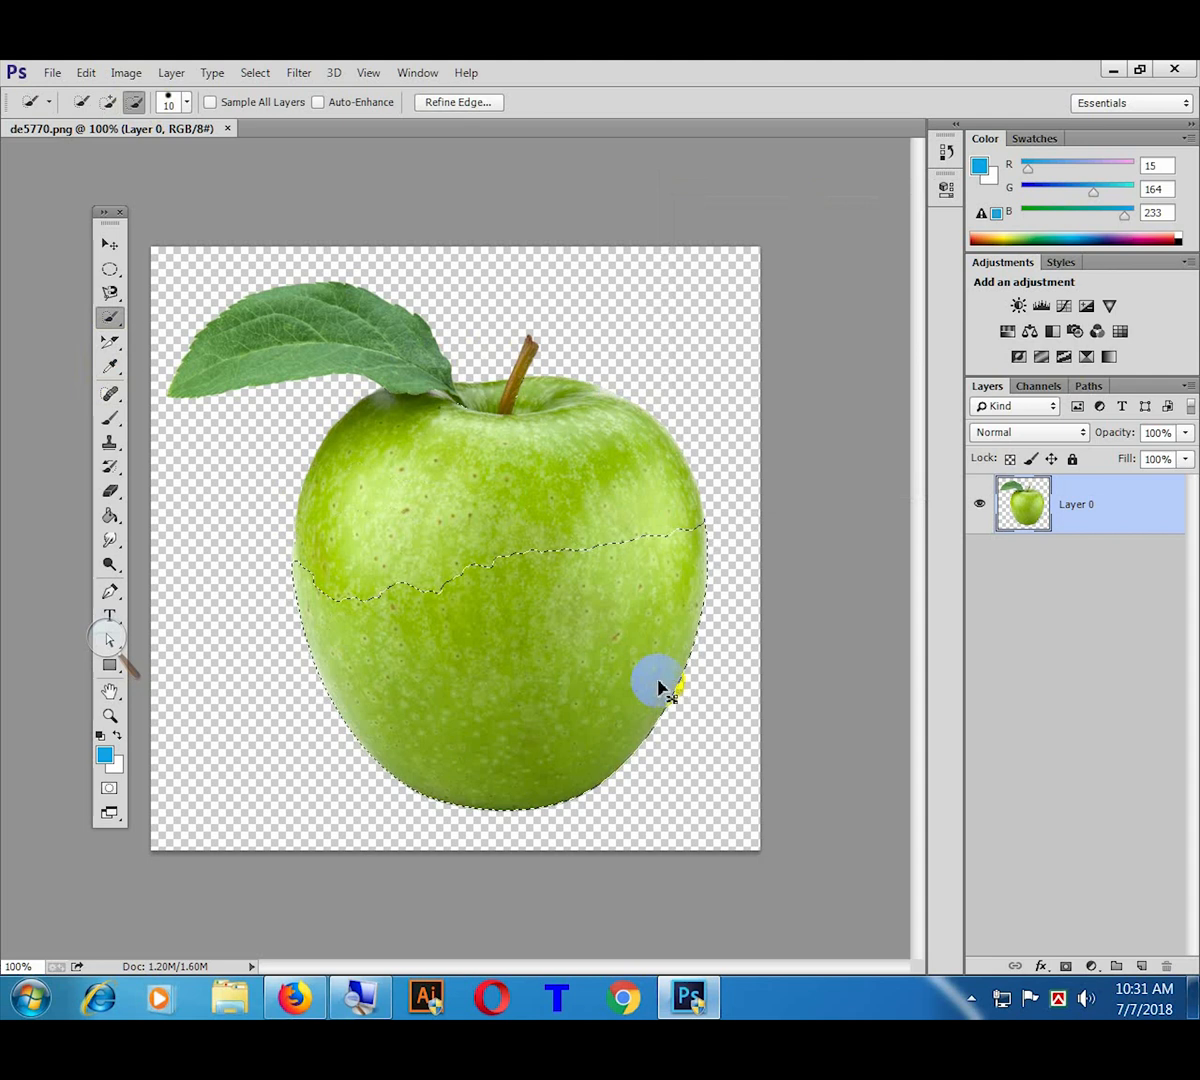
Step: Copy the selected lower half of the apple to a new layer and check it with Layer 0 briefly hidden
key("ctrl+j")
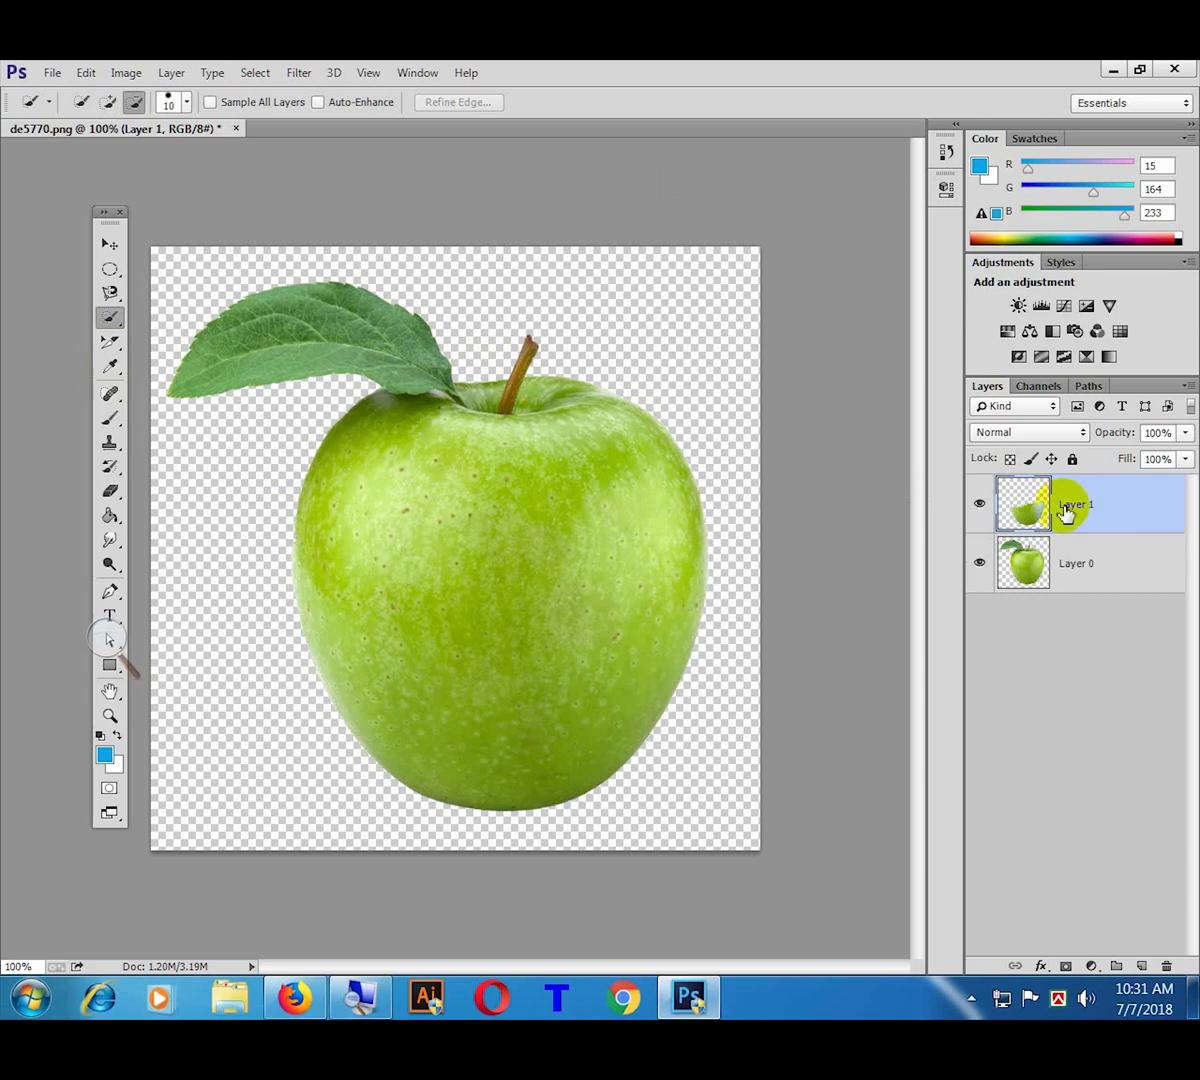
left_click(979, 566)
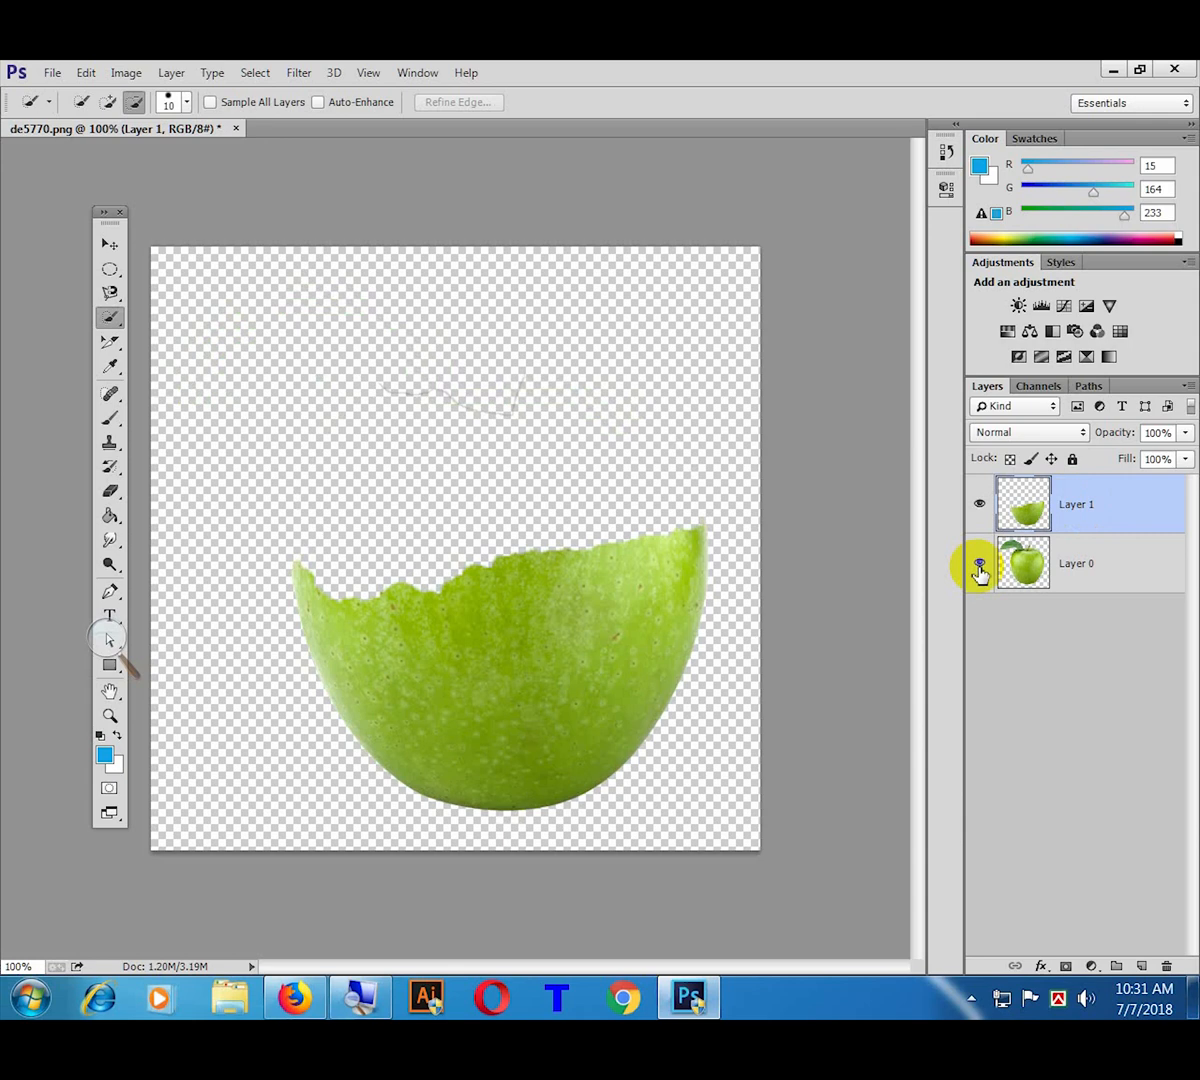
left_click(979, 566)
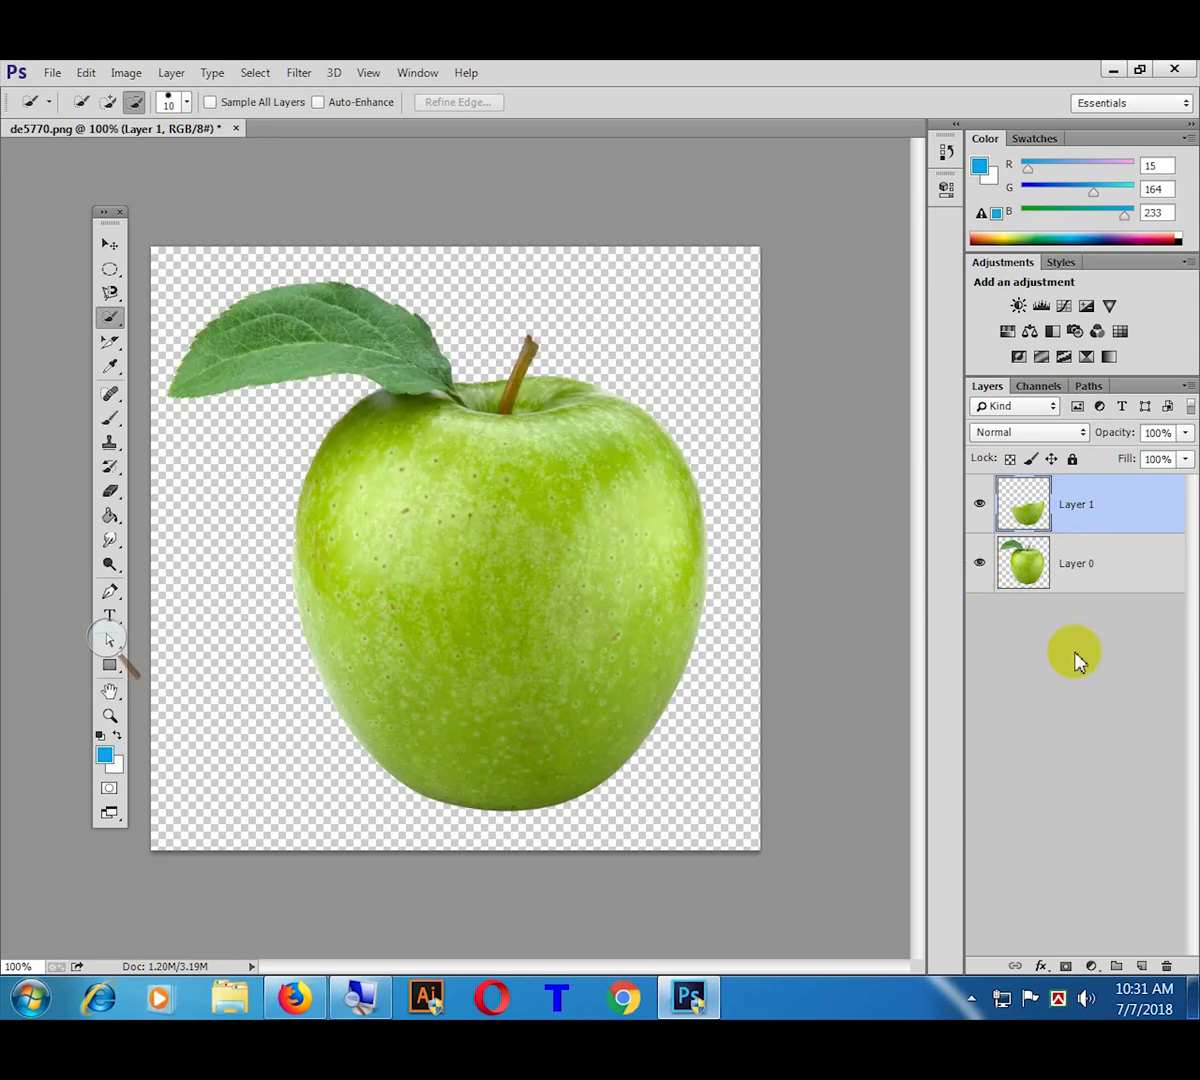
Step: Add a Hue/Saturation adjustment with Hue -77 and Saturation +83 above Layer 1 and clip it to that layer
left_click(1092, 966)
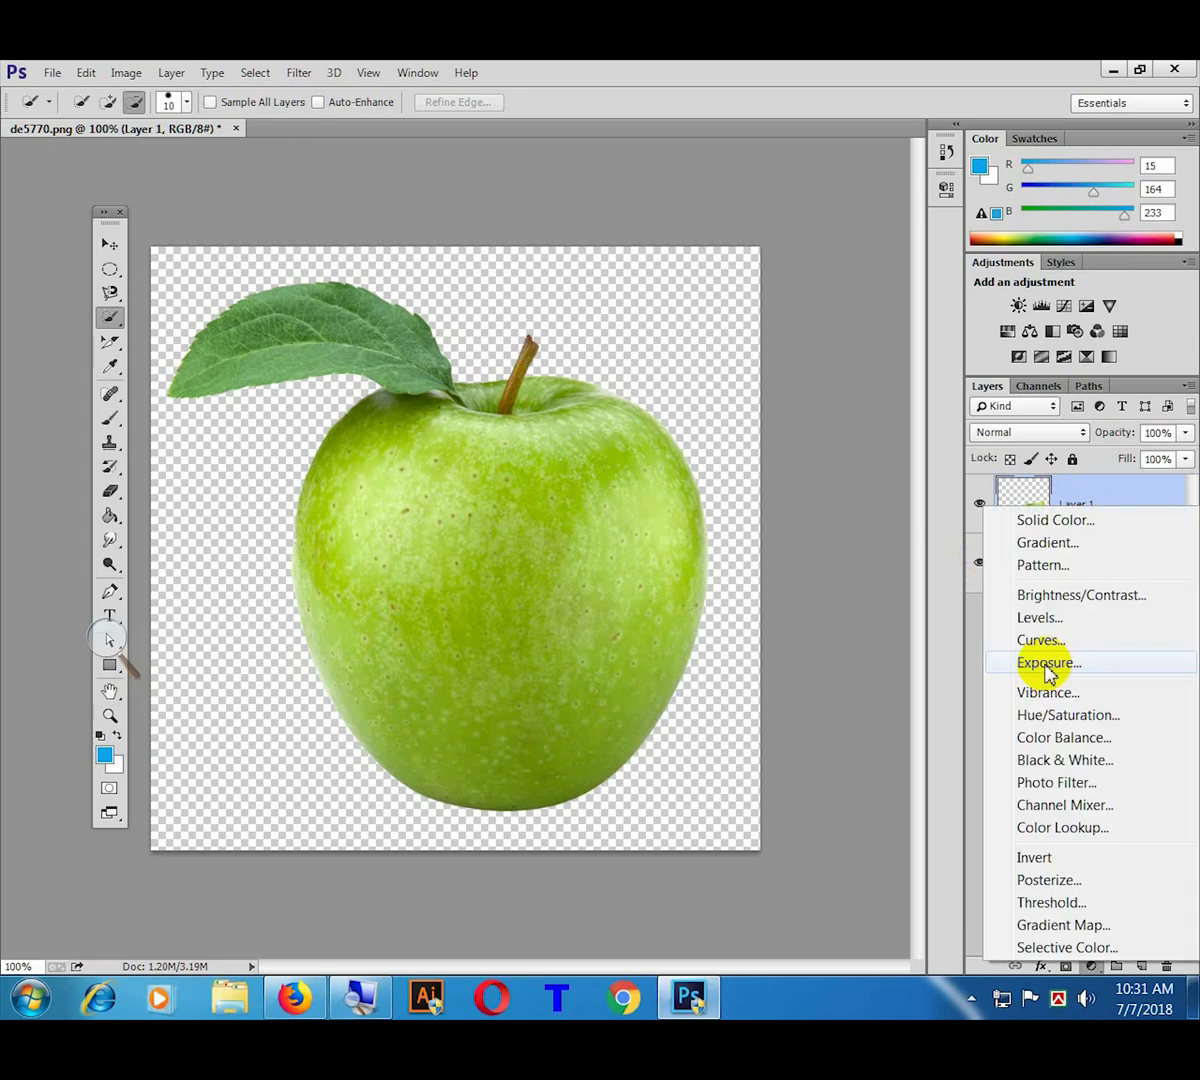
left_click(1066, 715)
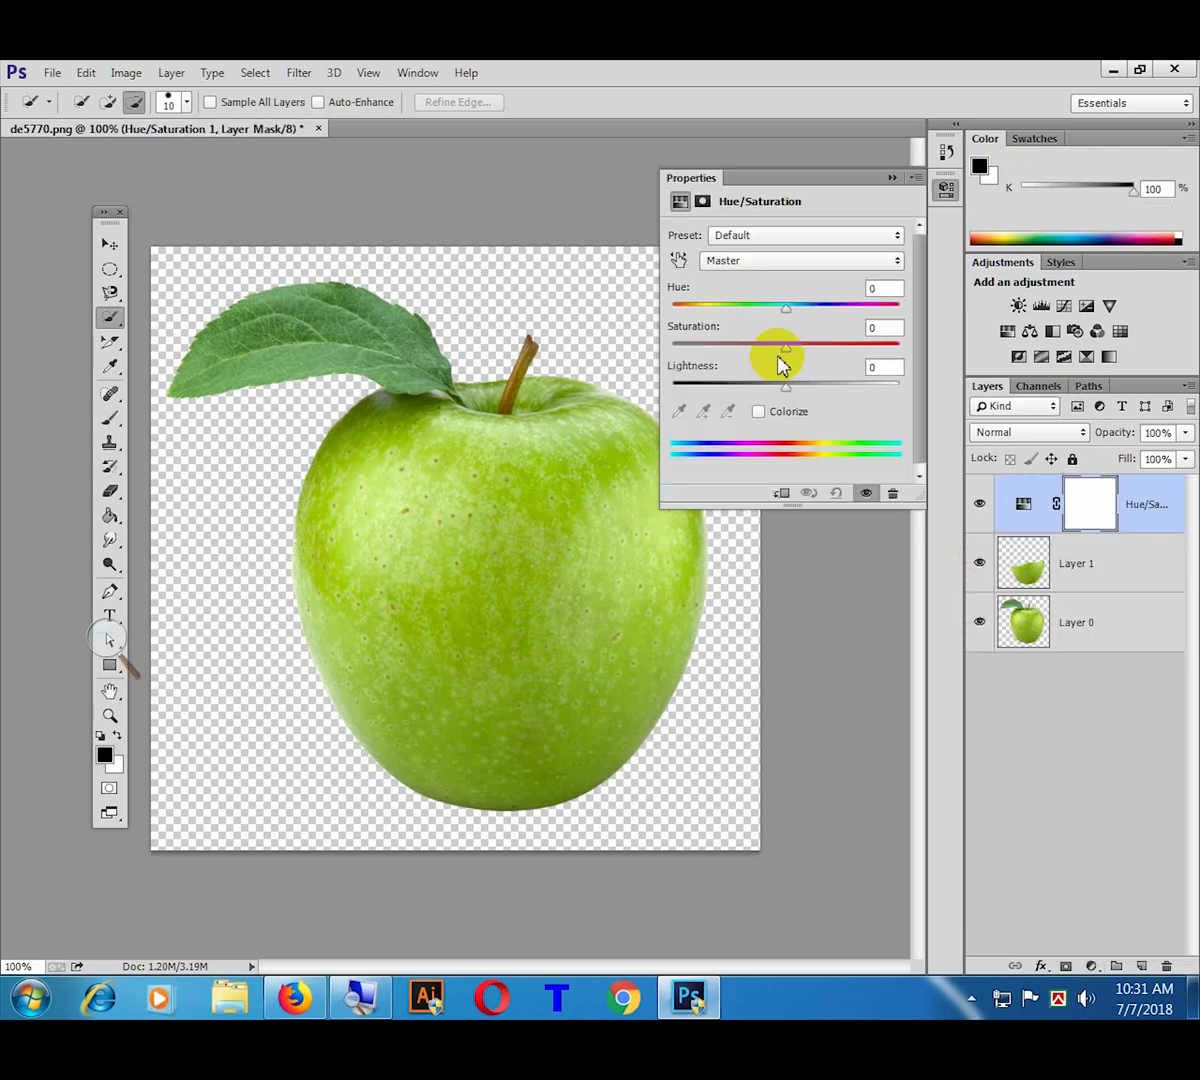
left_click(870, 310)
left_click_drag(870, 318, 872, 316)
left_click_drag(785, 348, 881, 349)
left_click_drag(870, 309, 751, 320)
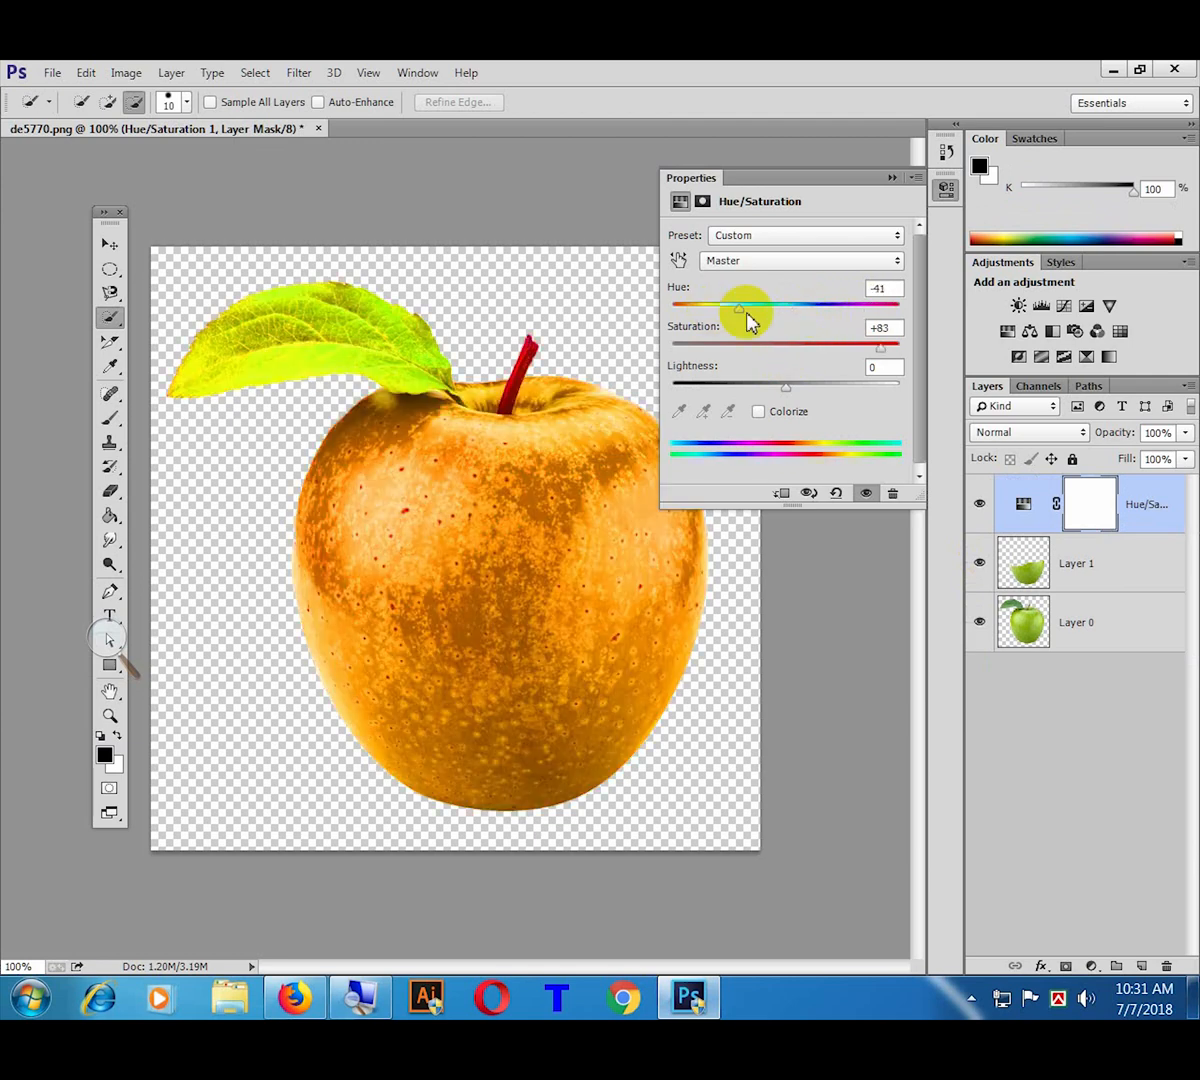
left_click_drag(707, 318, 720, 306)
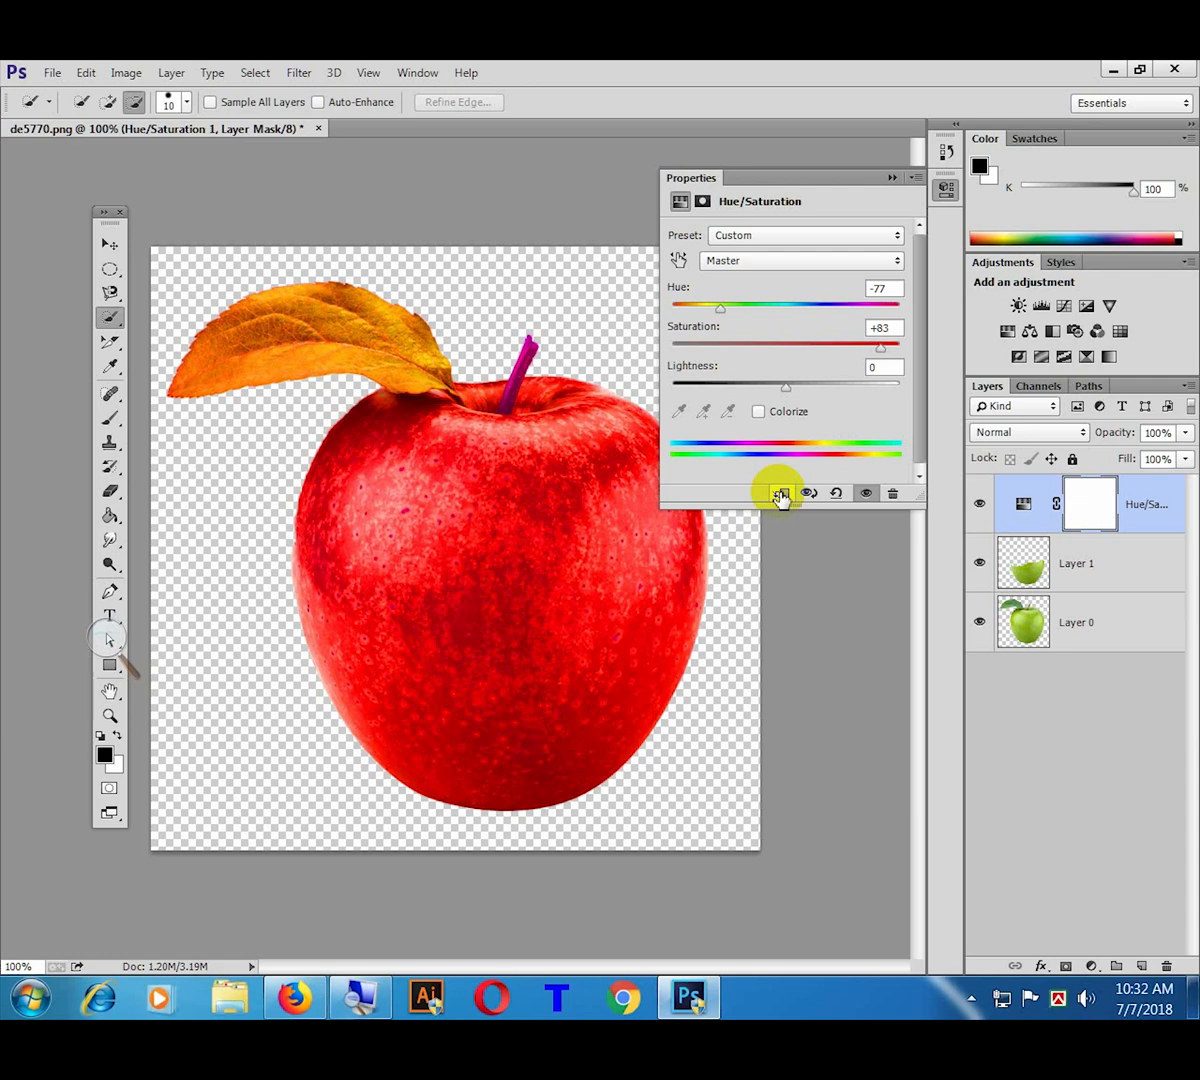
left_click(780, 494)
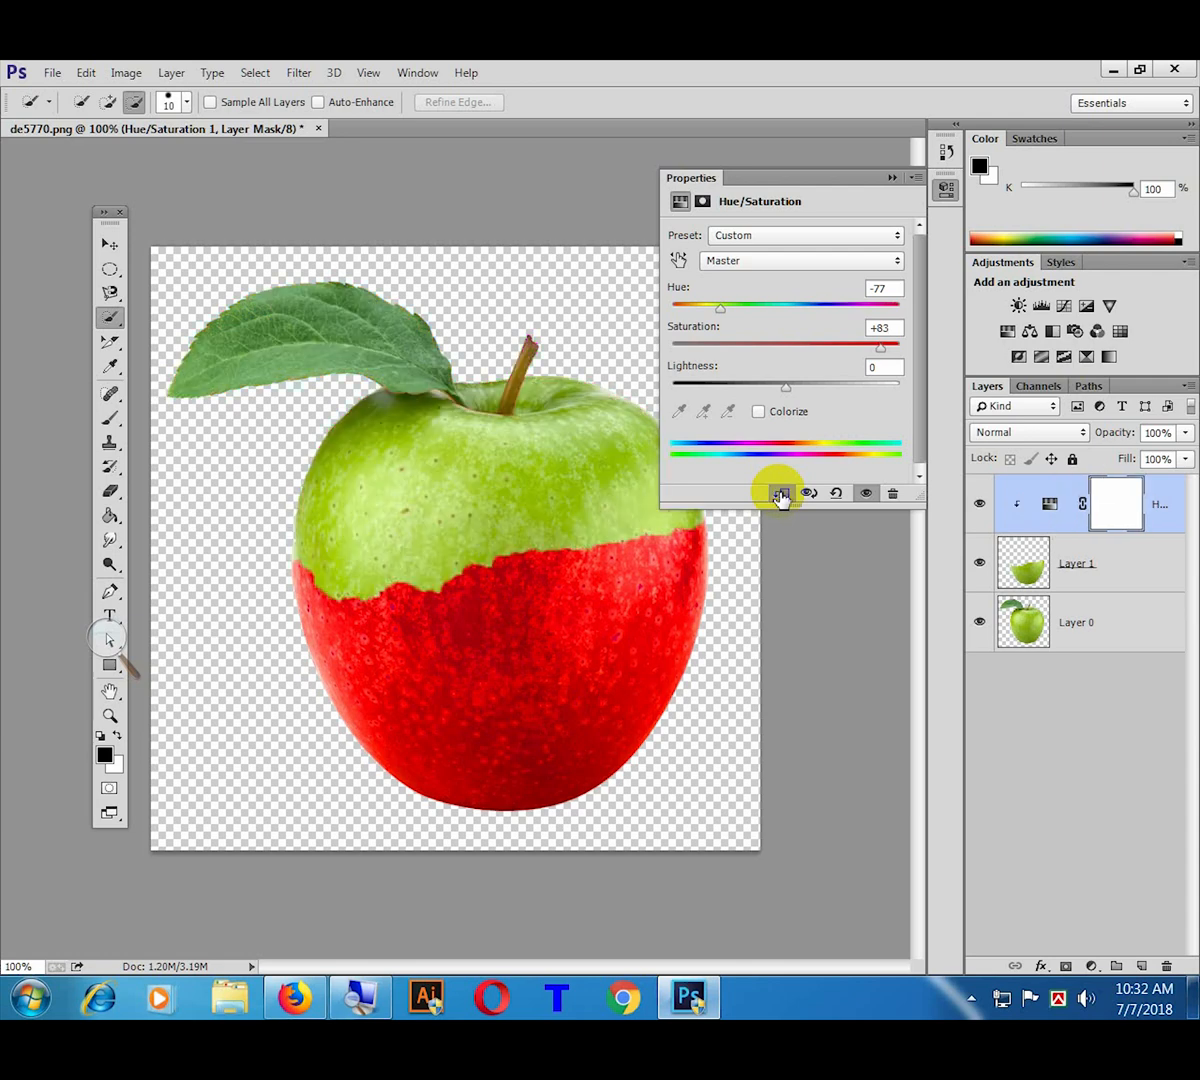